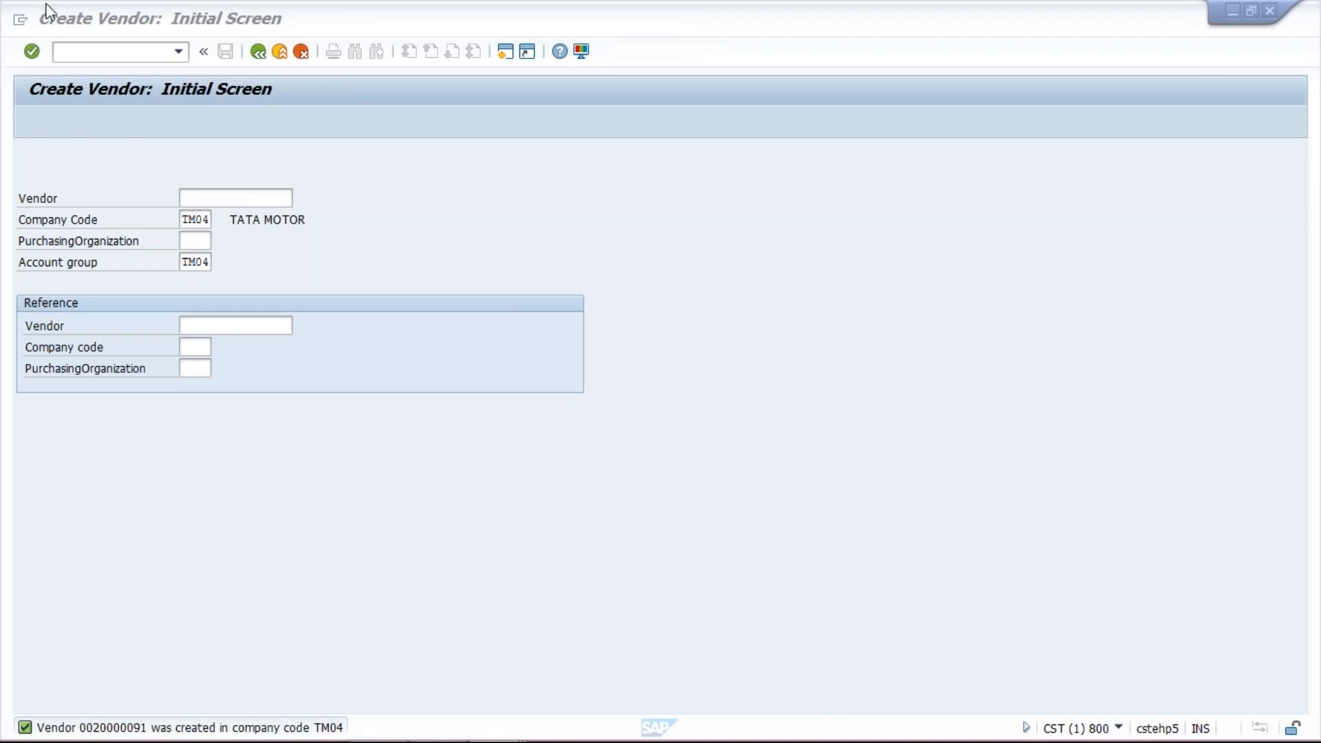
# - Start transaction FB60 to enter a vendor invoice
pyautogui.click(99, 58)
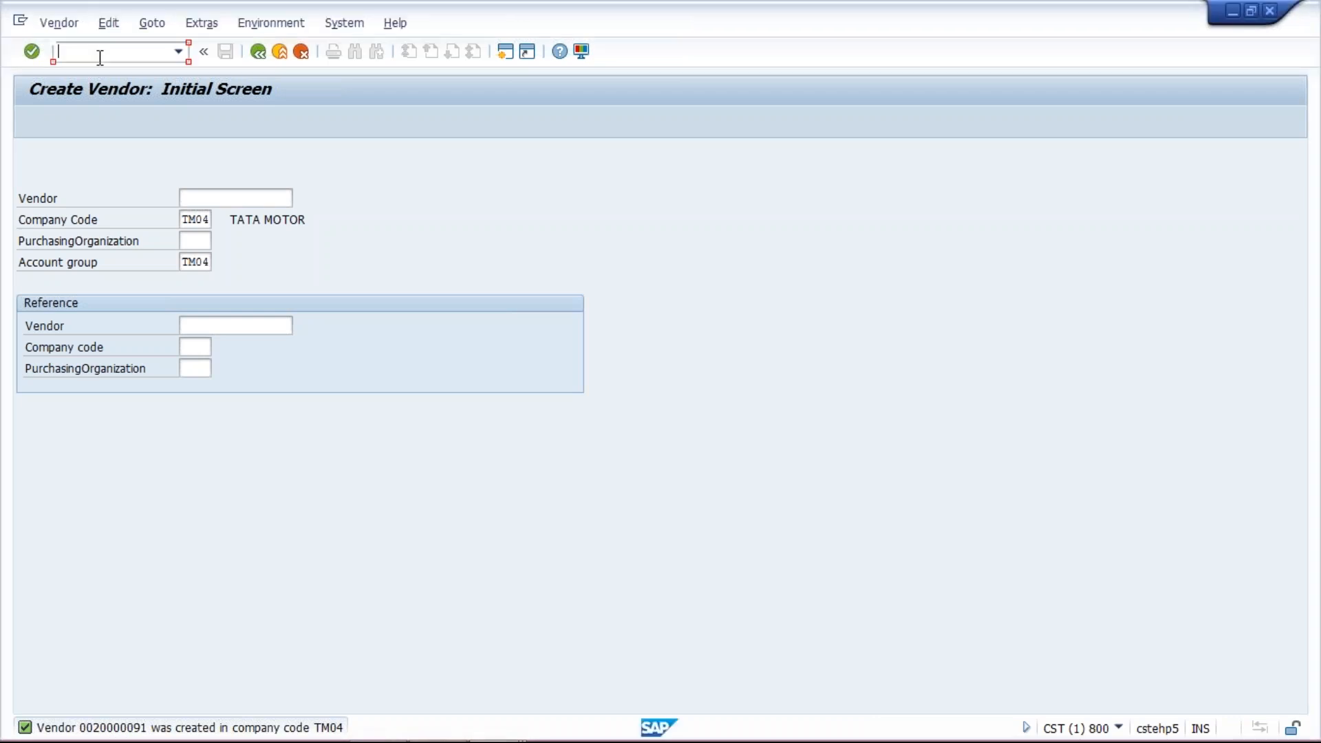
pyautogui.write('/NFB60')
pyautogui.press('Return')
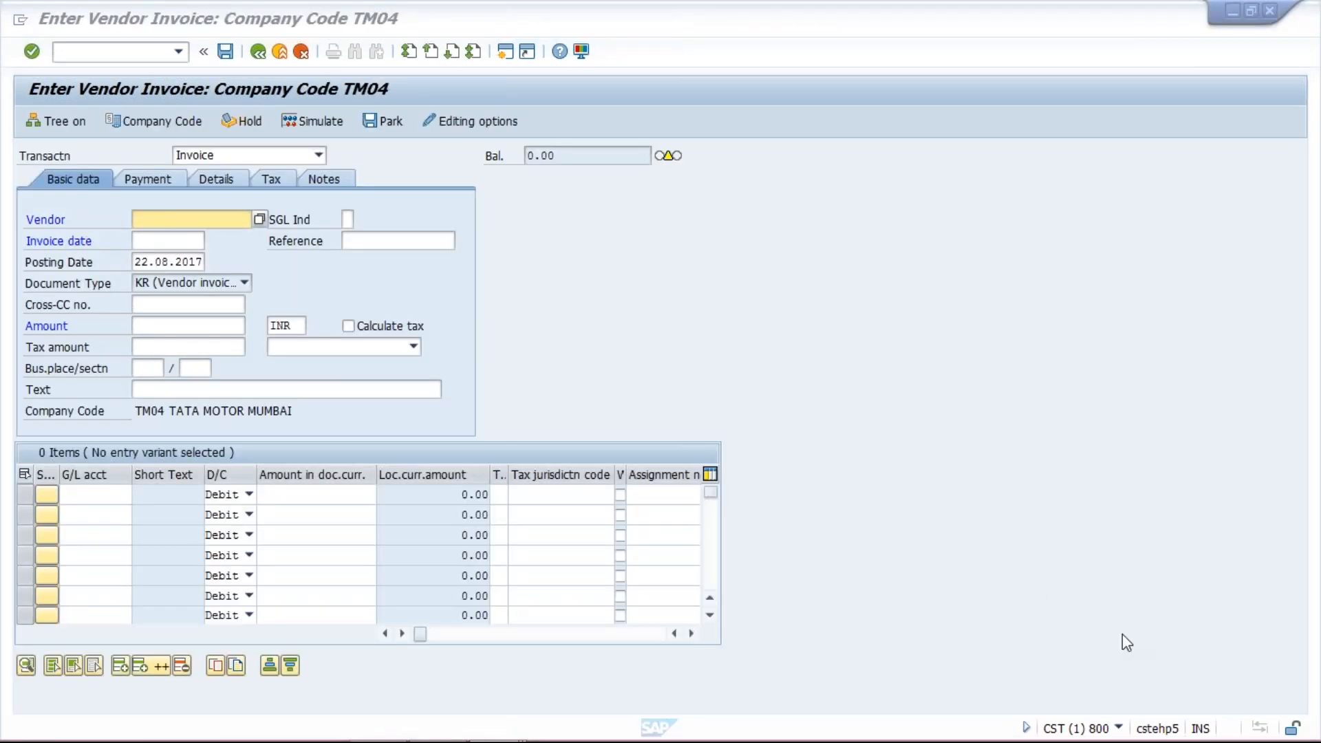
pyautogui.click(223, 222)
pyautogui.click(227, 237)
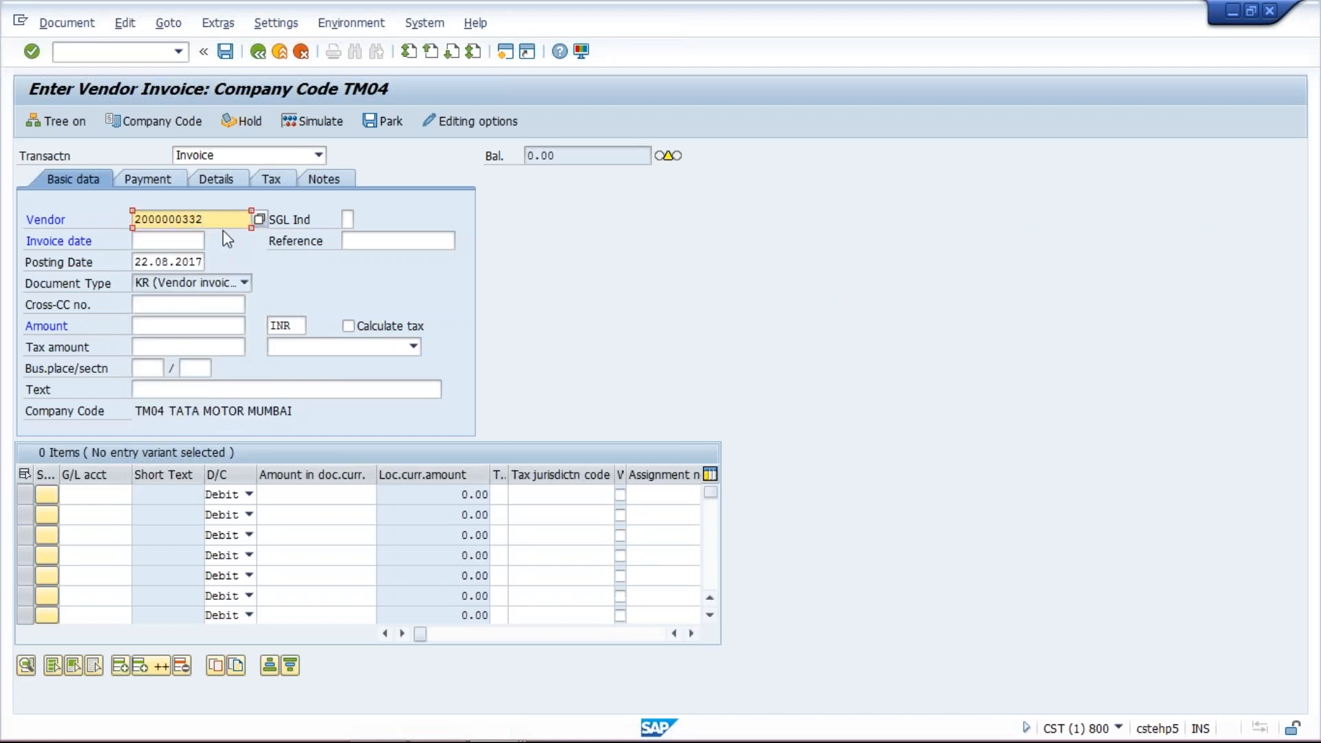
pyautogui.press('BackSpace')
pyautogui.press('BackSpace')
pyautogui.press('BackSpace')
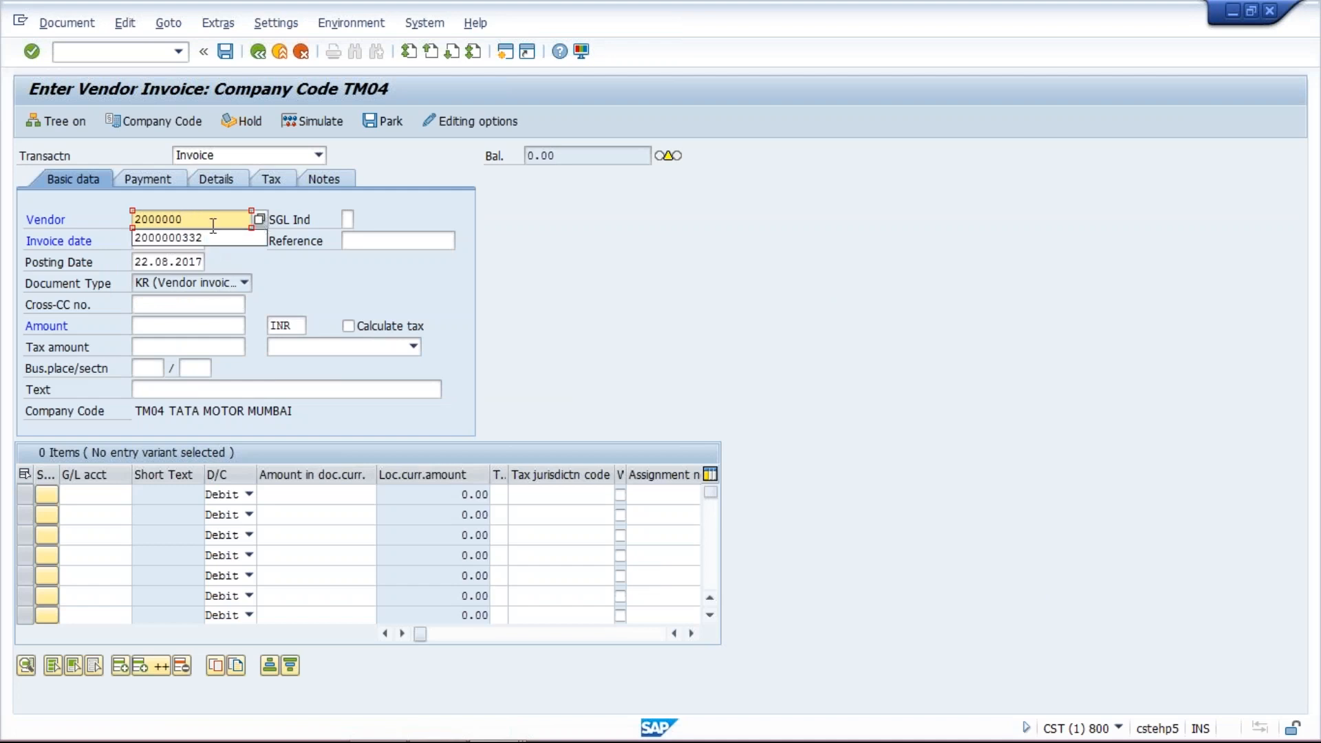
pyautogui.press('BackSpace')
pyautogui.press('BackSpace')
pyautogui.press('BackSpace')
pyautogui.press('BackSpace')
pyautogui.press('BackSpace')
pyautogui.press('BackSpace')
pyautogui.press('BackSpace')
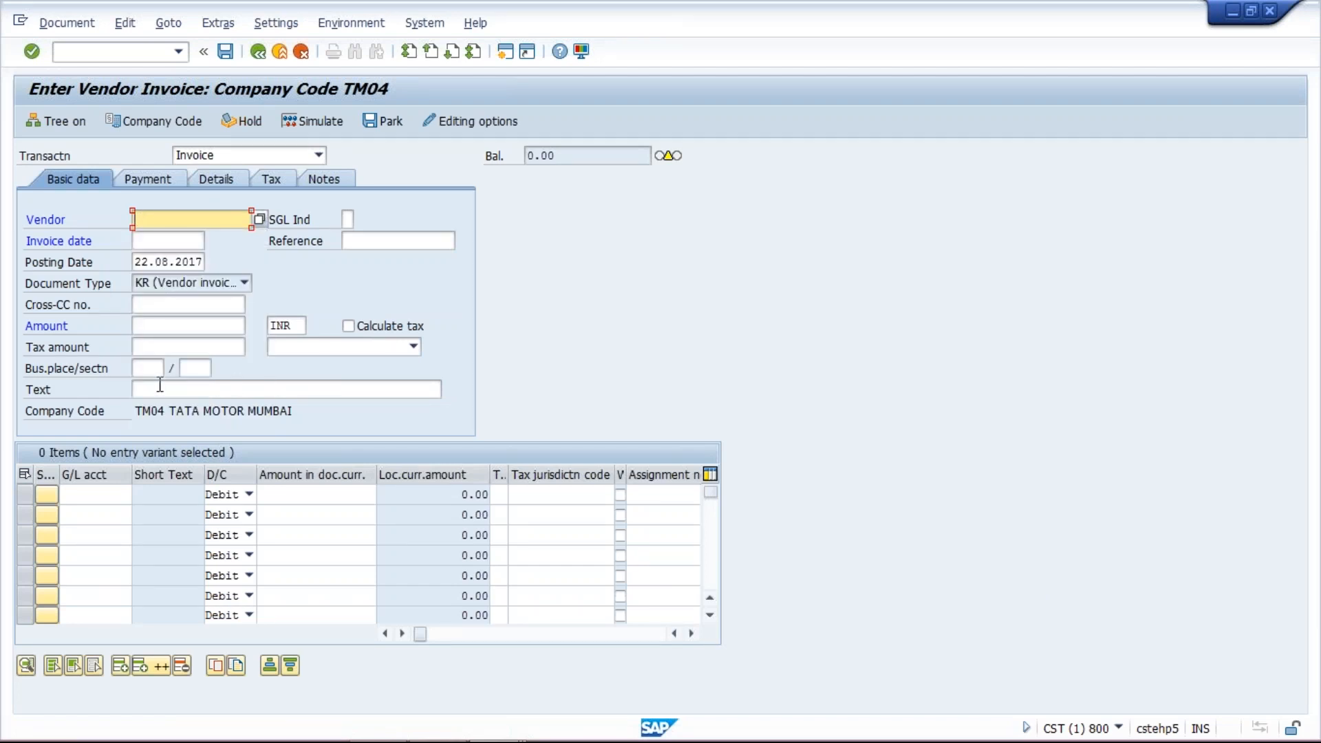
# - Search vendors by country and company code TM04 and choose SIGMA INFOSOLUTION as the invoice vendor
pyautogui.click(260, 219)
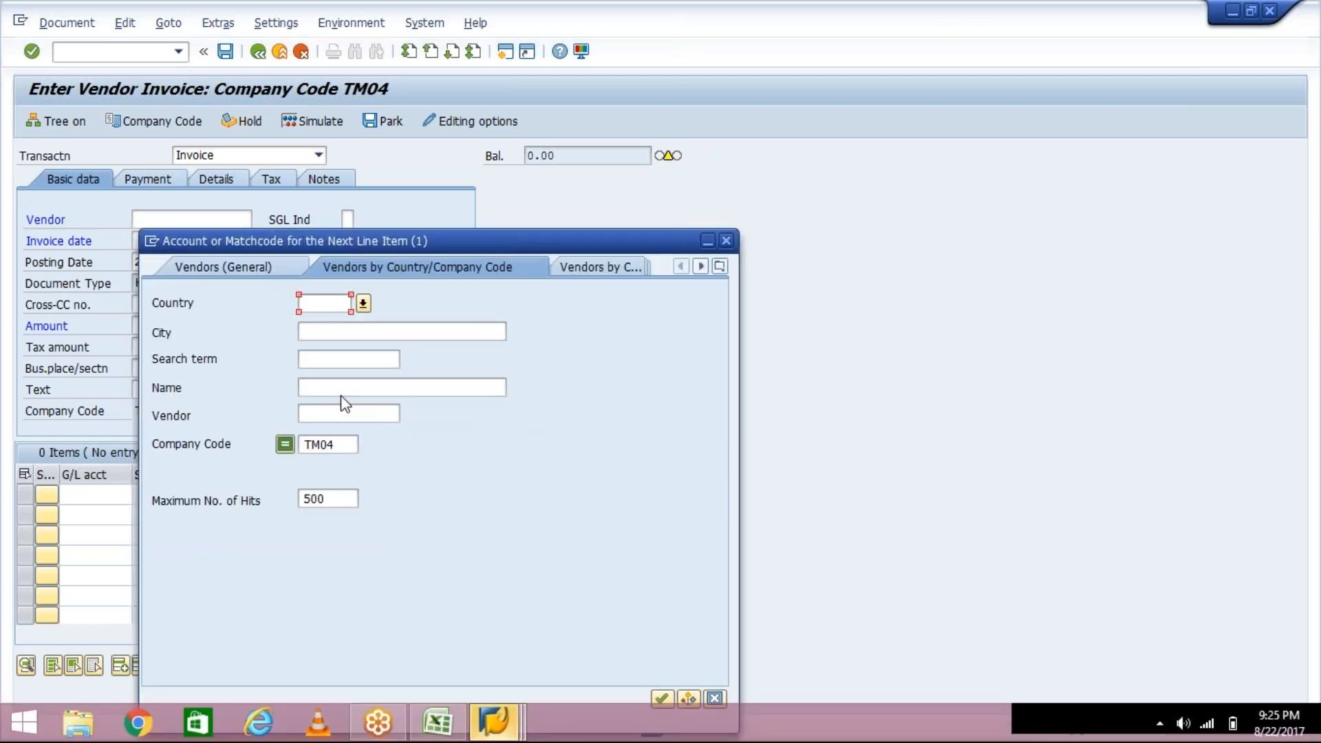
pyautogui.click(342, 413)
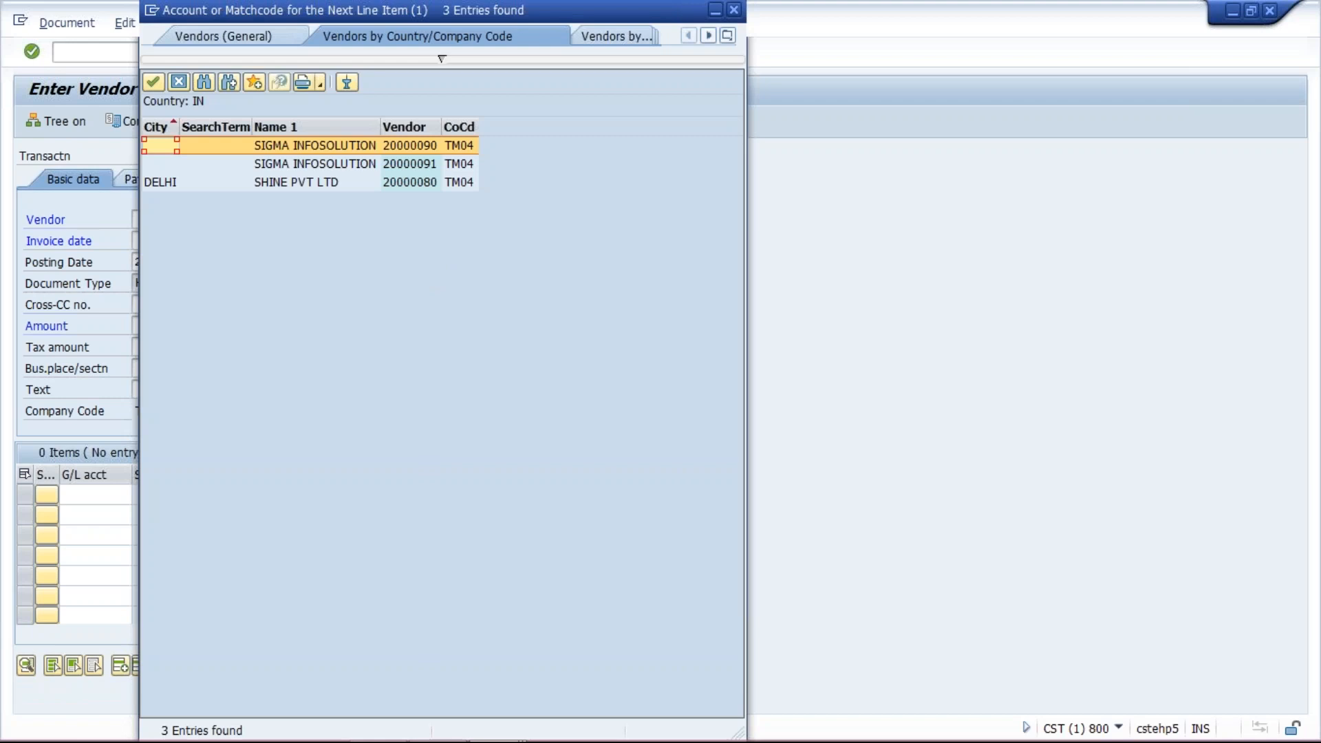
pyautogui.click(427, 167)
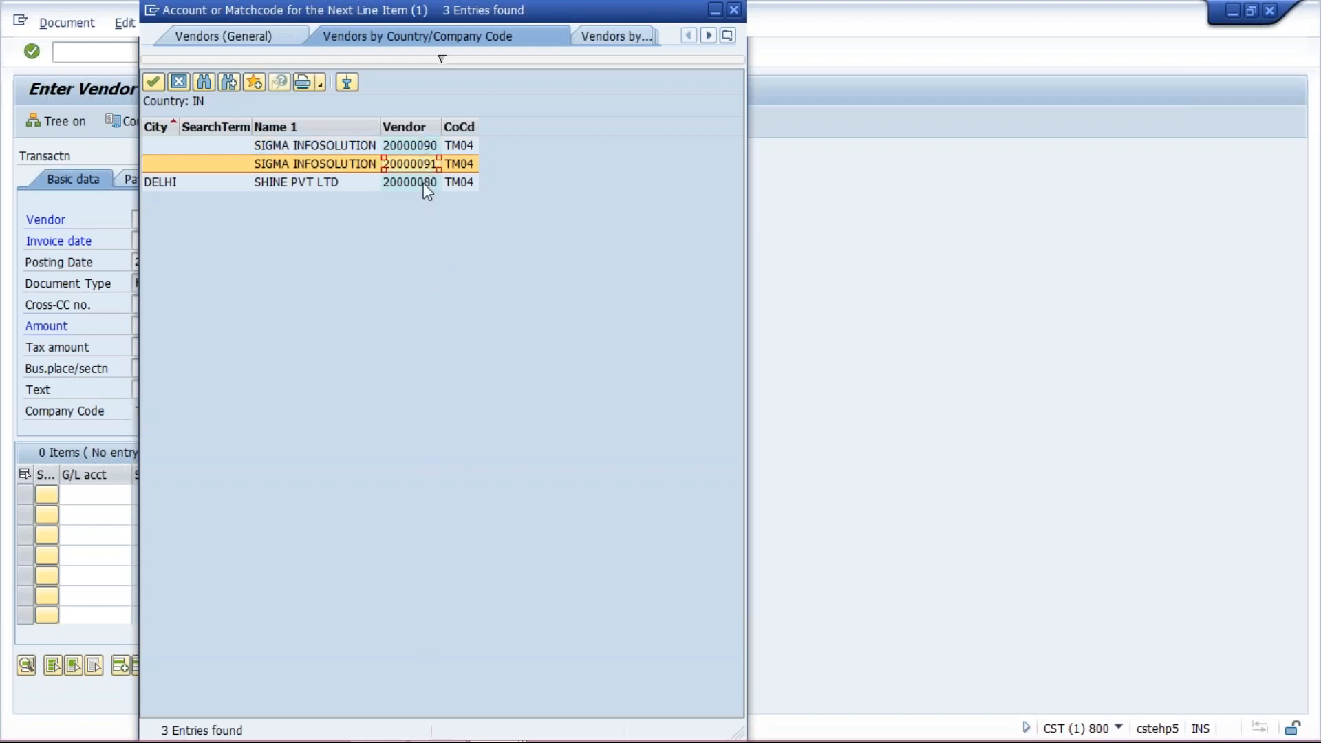
pyautogui.click(424, 183)
pyautogui.doubleClick(422, 145)
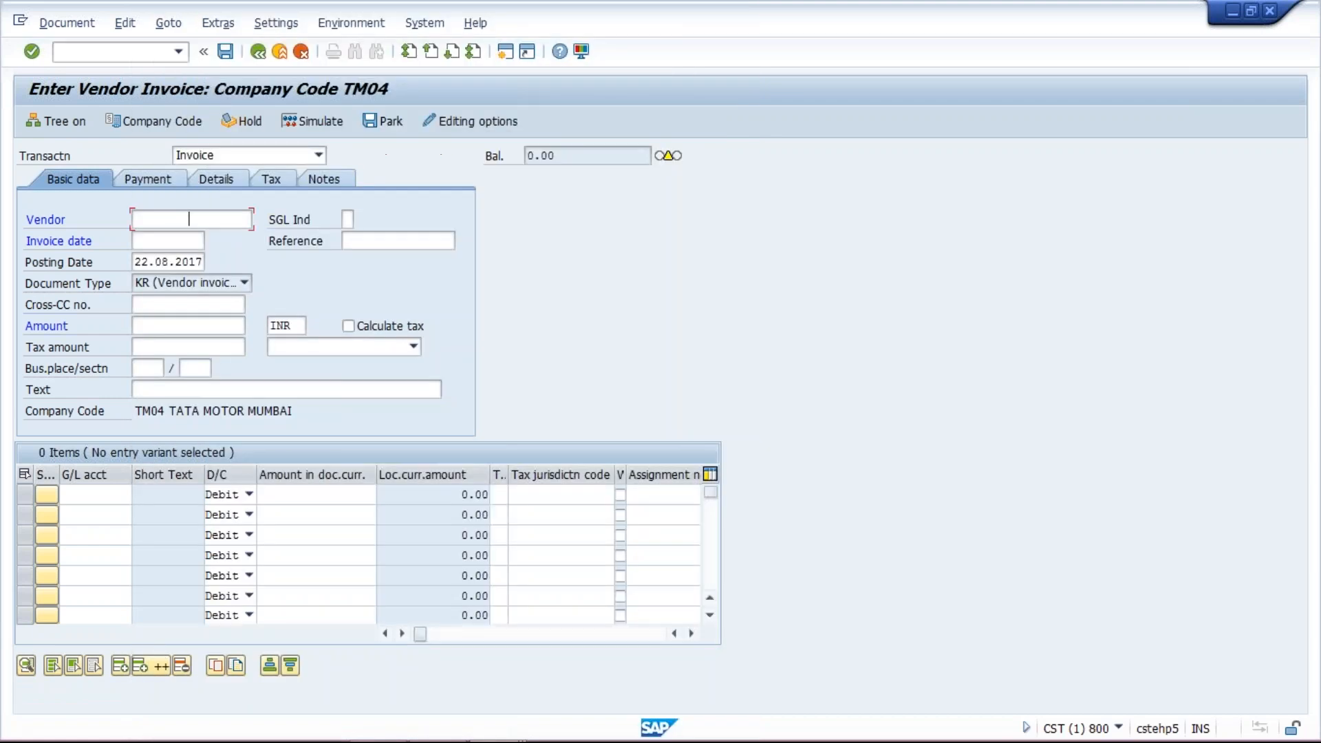
# - Set the invoice date to 18.08.2017 and the invoice amount to 1000 INR
pyautogui.click(141, 236)
pyautogui.click(141, 236)
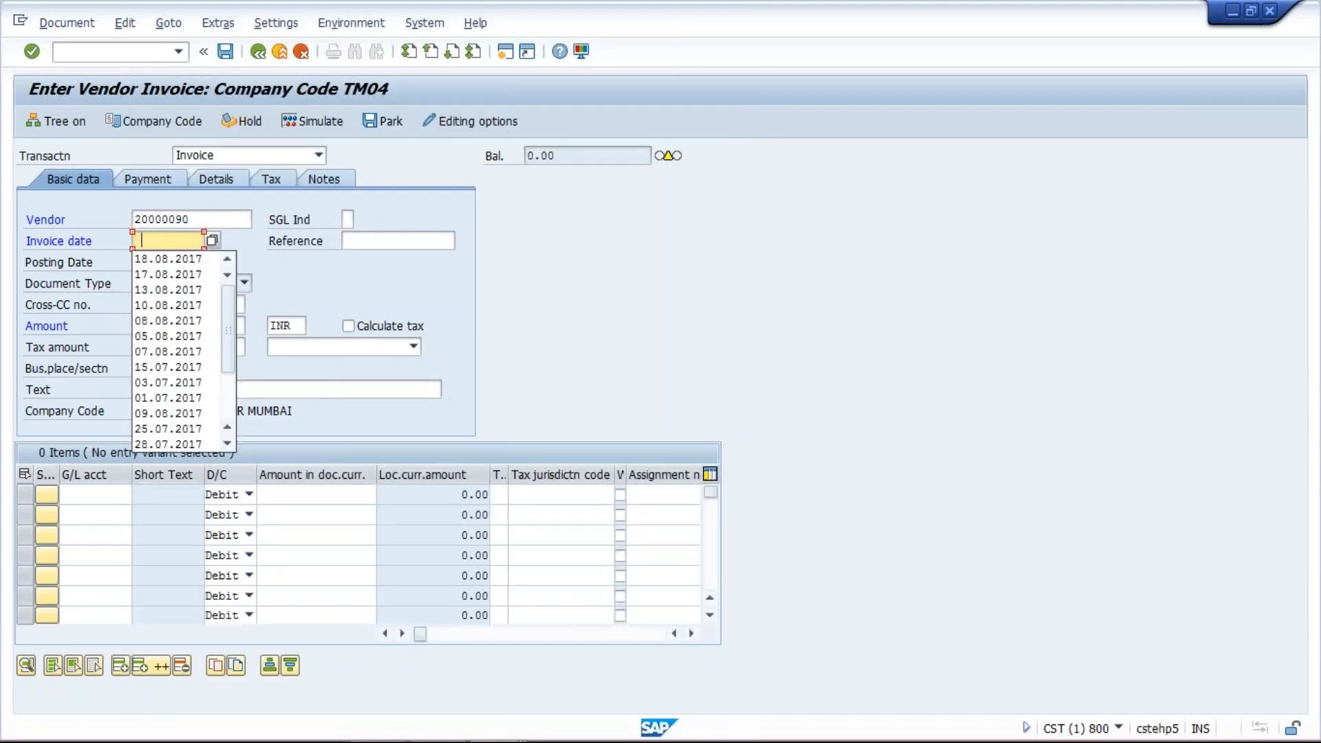
pyautogui.press('Down')
pyautogui.press('Return')
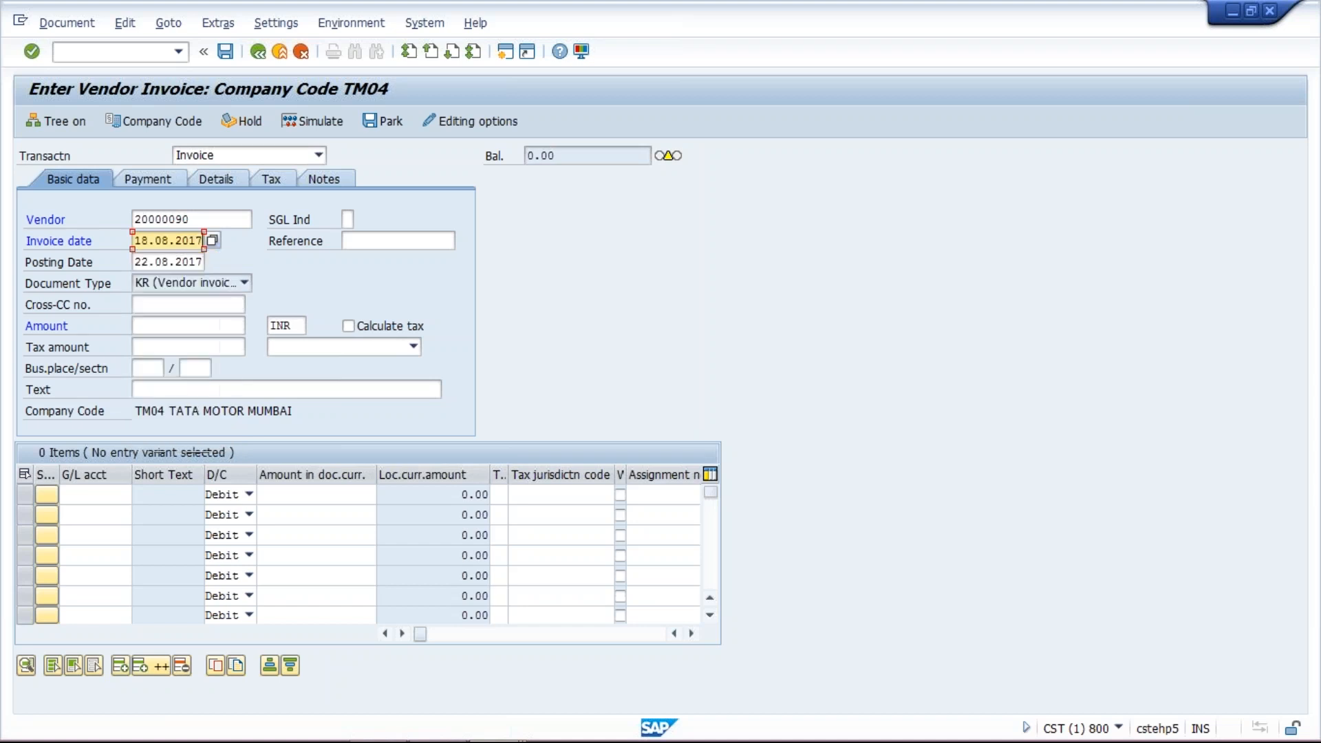
pyautogui.click(151, 326)
pyautogui.write('1000')
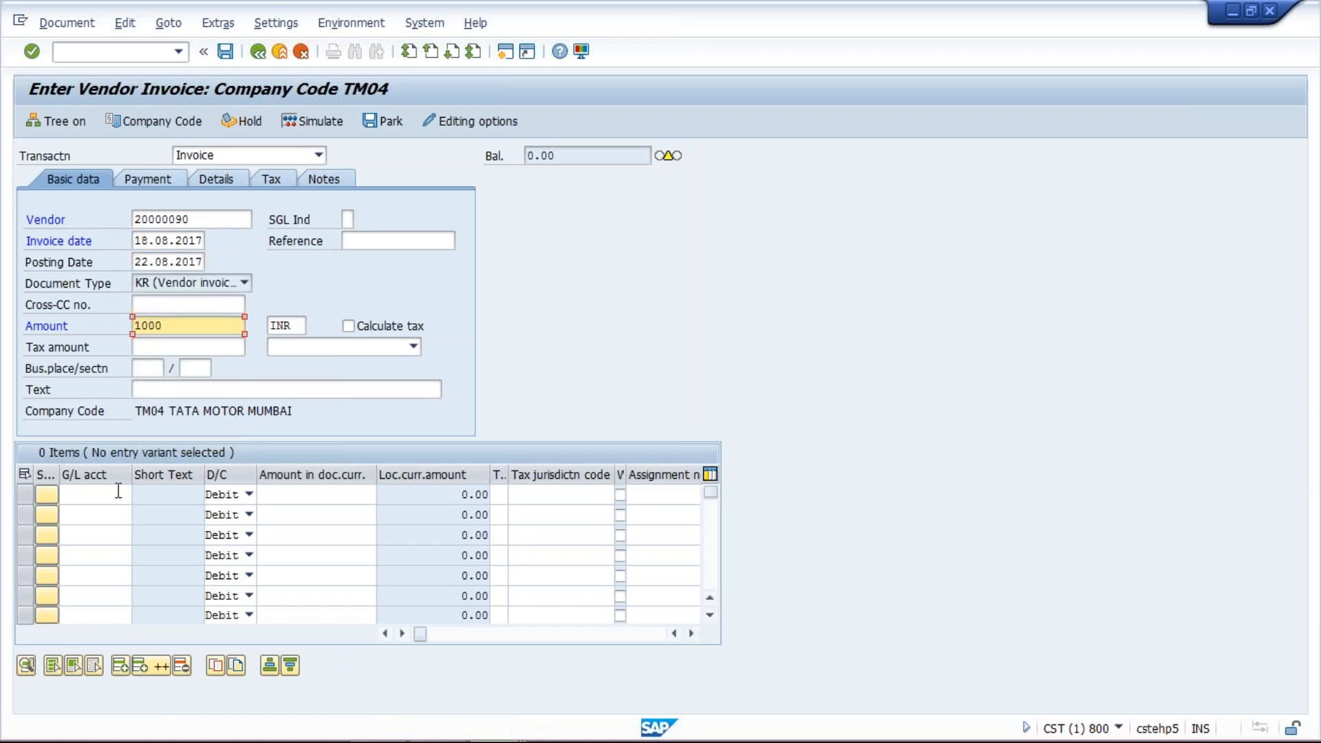
# - Enter G/L account 4000 with an amount of 1000 in the first line item
pyautogui.click(118, 493)
pyautogui.click(77, 529)
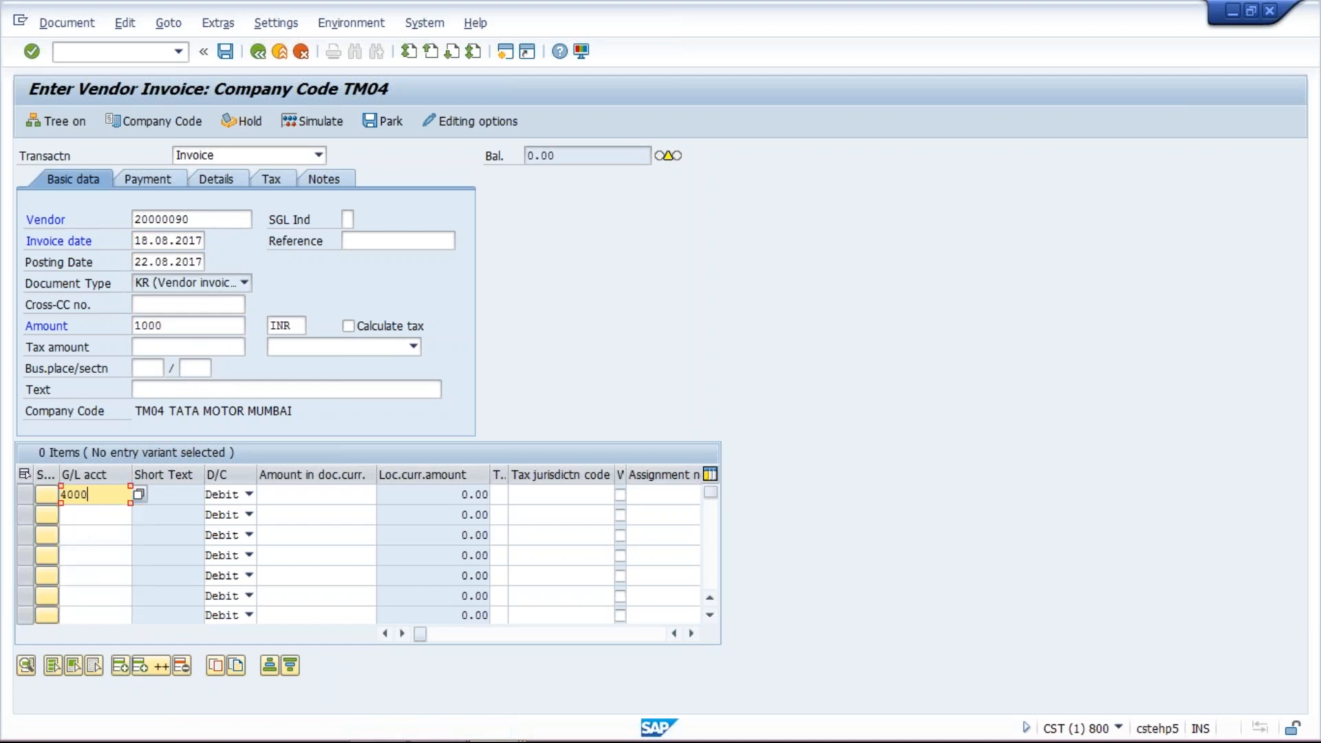
pyautogui.click(338, 494)
pyautogui.write('1000')
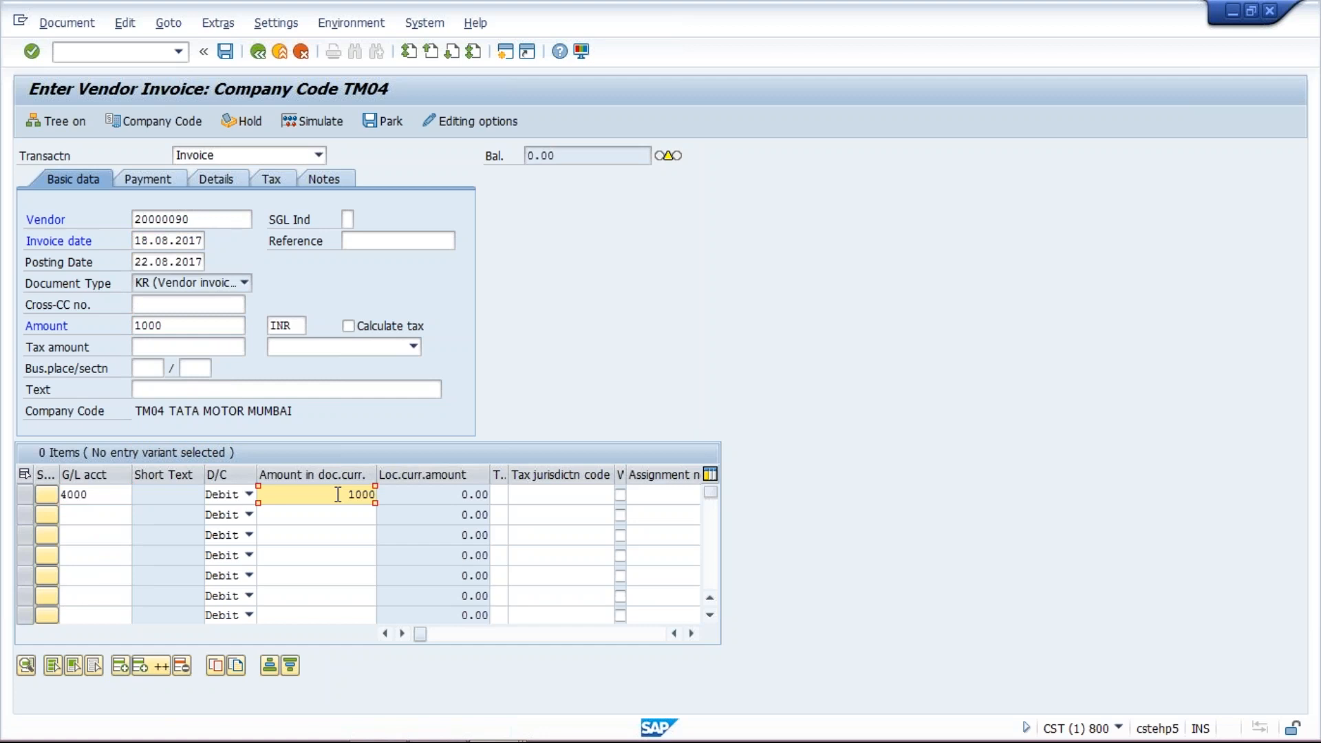
# - Confirm the entries and post the vendor invoice
pyautogui.press('Return')
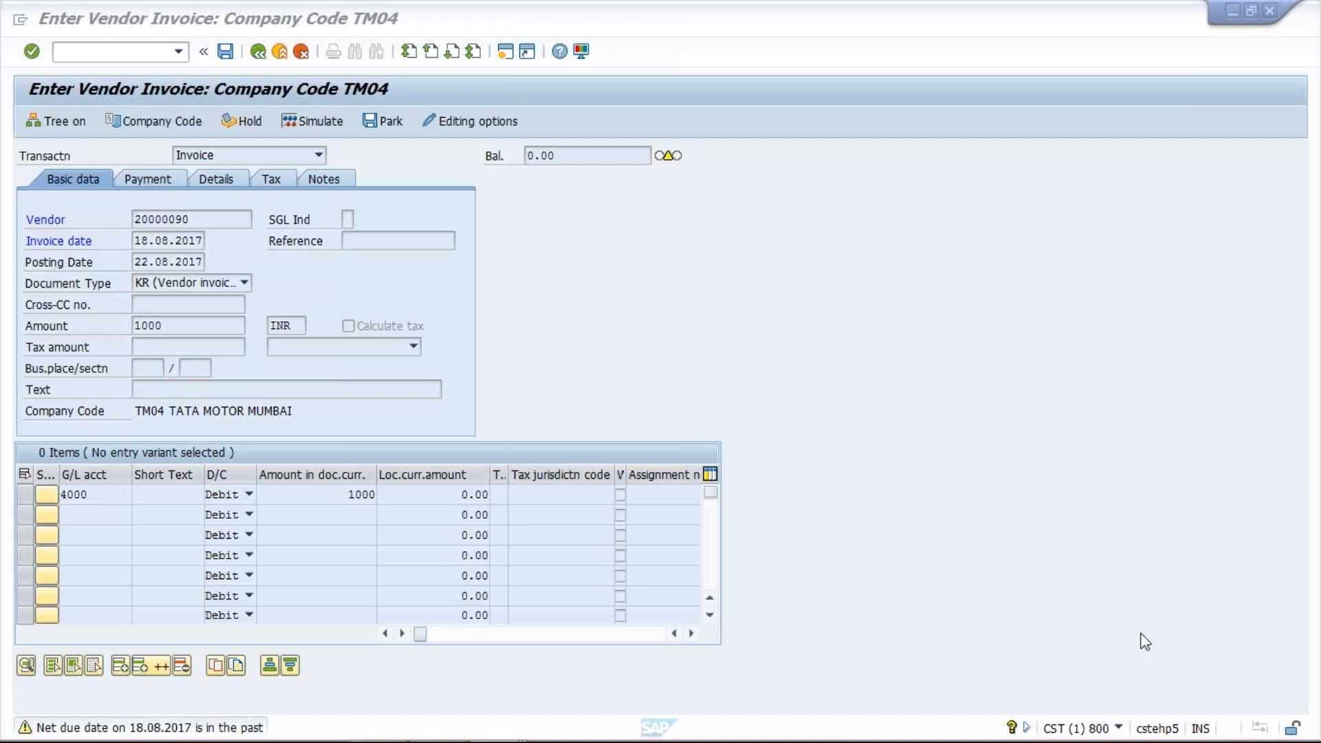
pyautogui.press('Return')
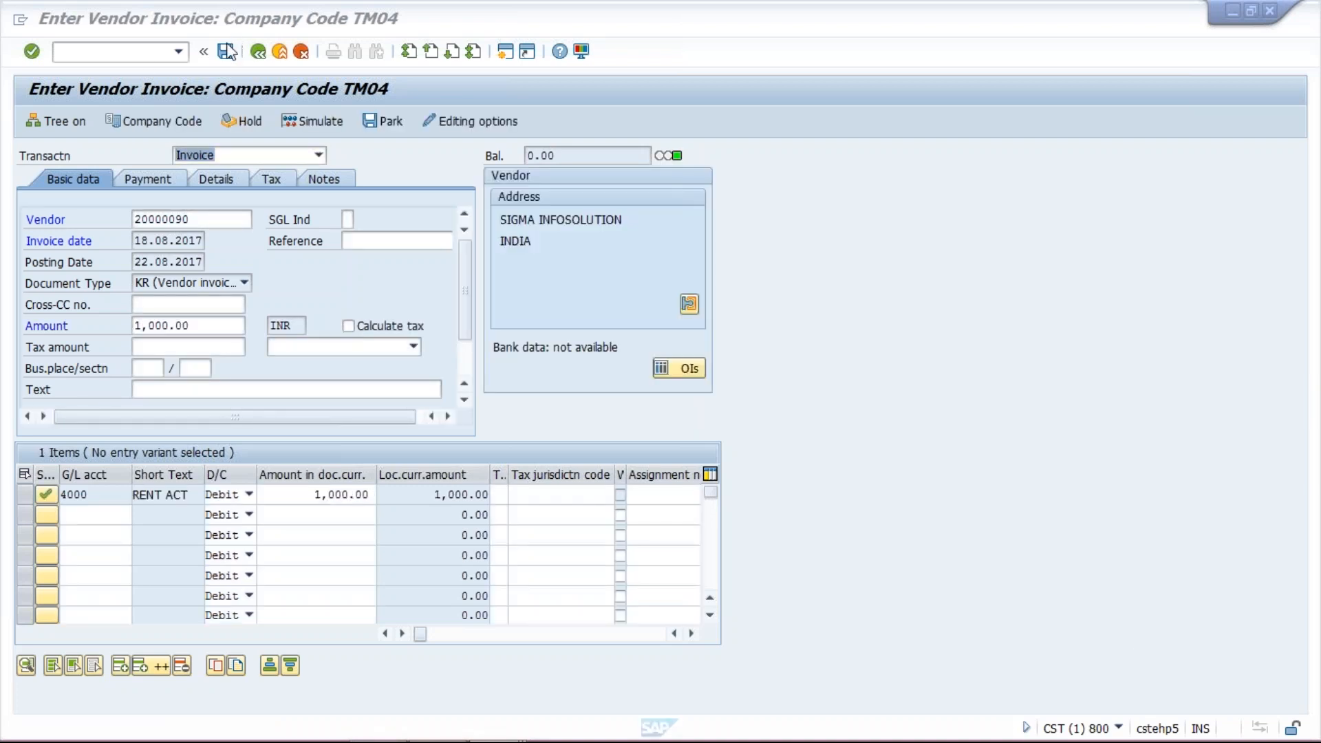
pyautogui.click(228, 50)
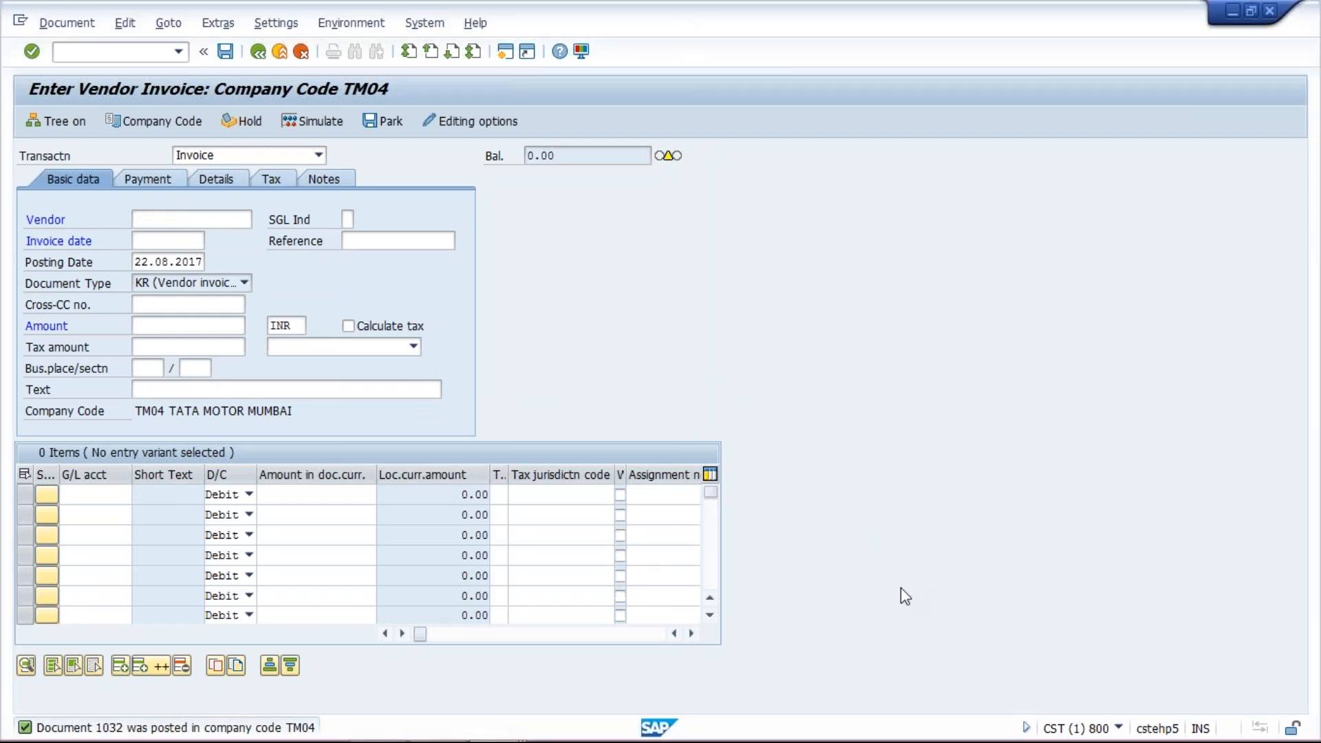
# - Open a second session and return to the vendor invoice entry window
pyautogui.click(505, 54)
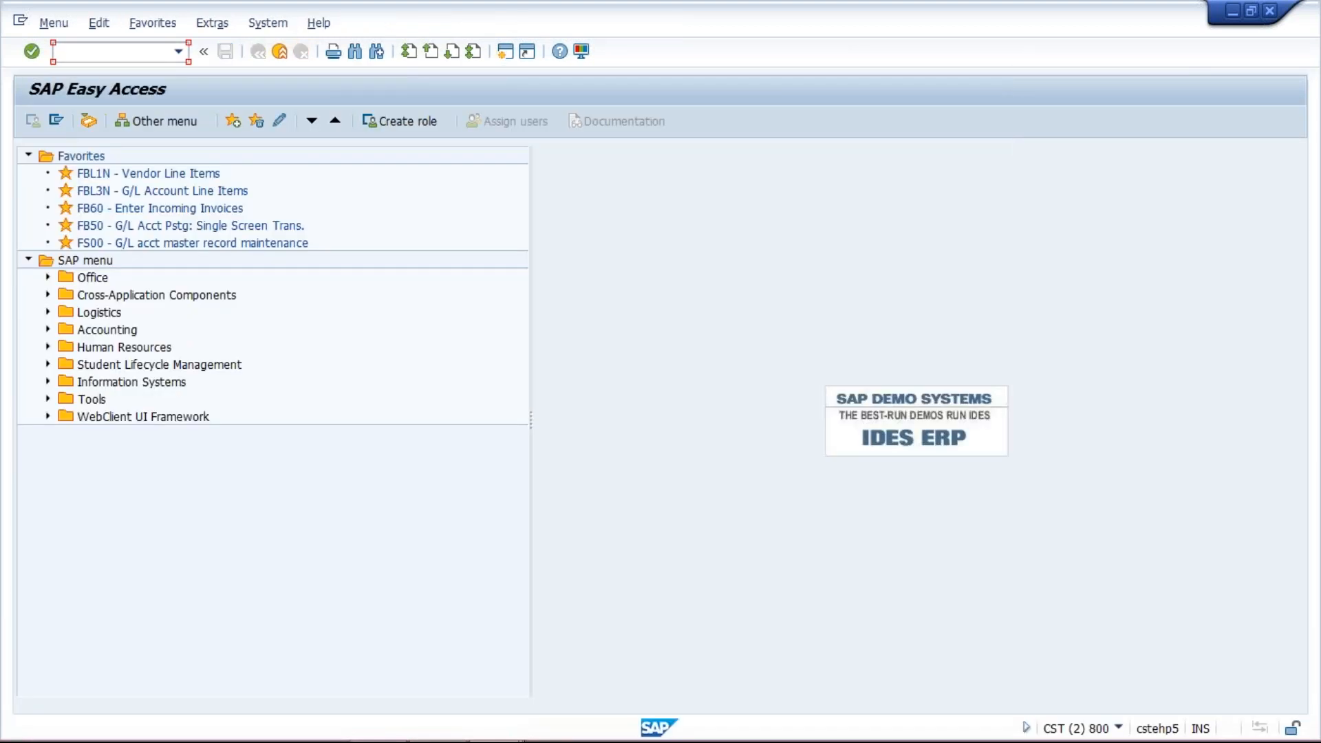
pyautogui.moveTo(503, 728)
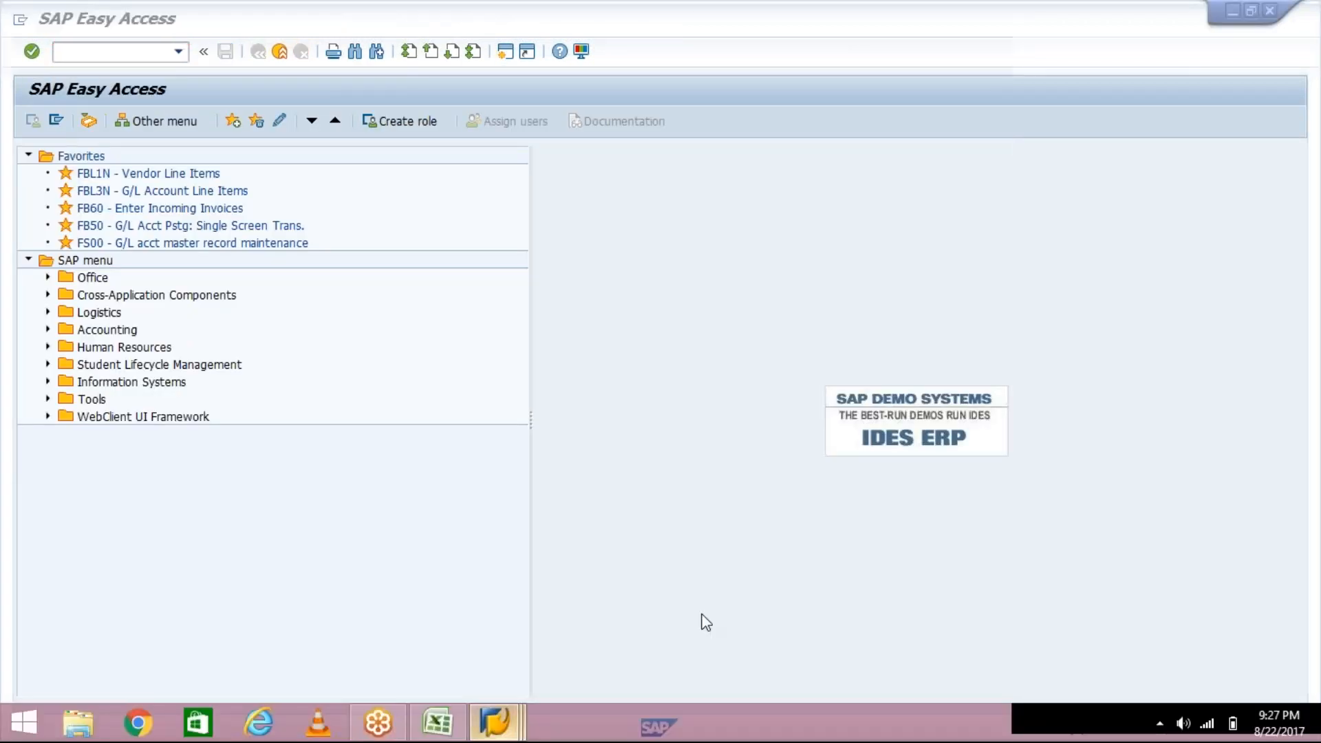
pyautogui.click(503, 728)
pyautogui.click(601, 620)
# - Set the vendor to SHINE PVT LTD's account using the vendor field's entry history
pyautogui.click(186, 220)
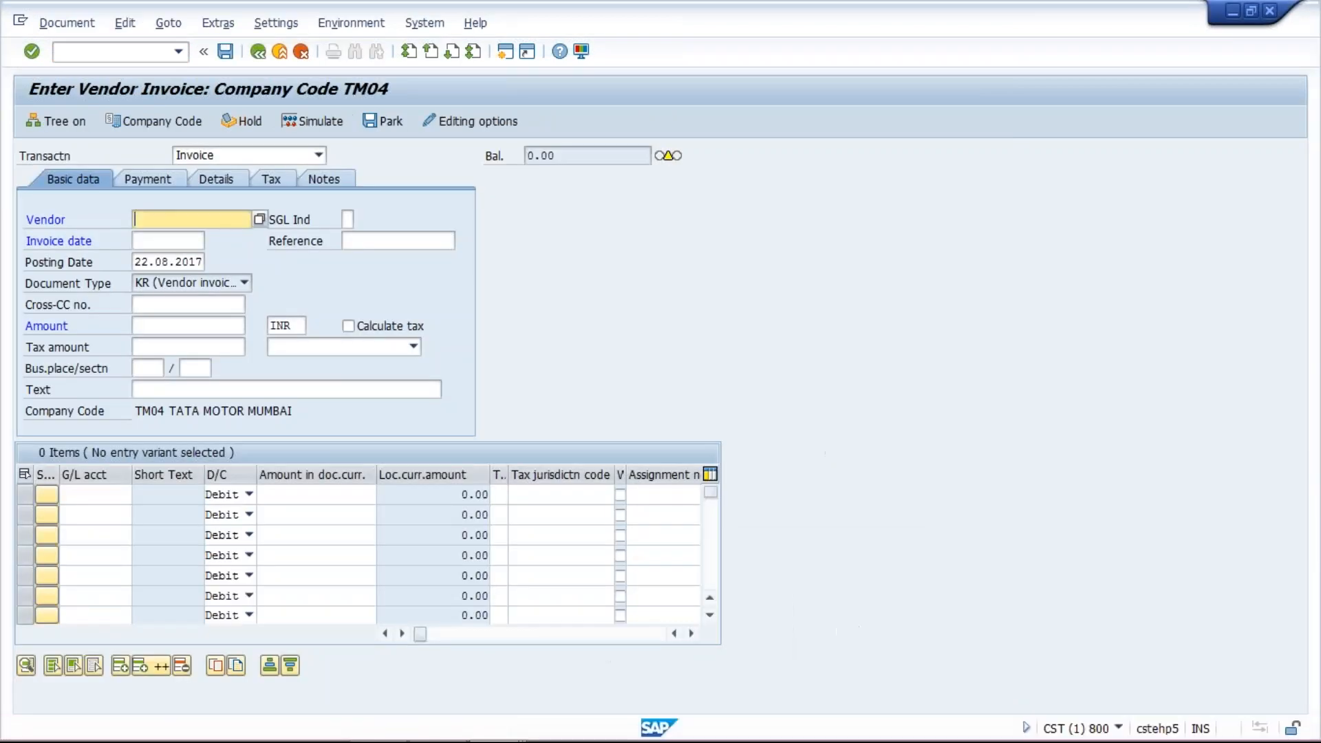
pyautogui.click(184, 239)
pyautogui.press('BackSpace')
pyautogui.press('BackSpace')
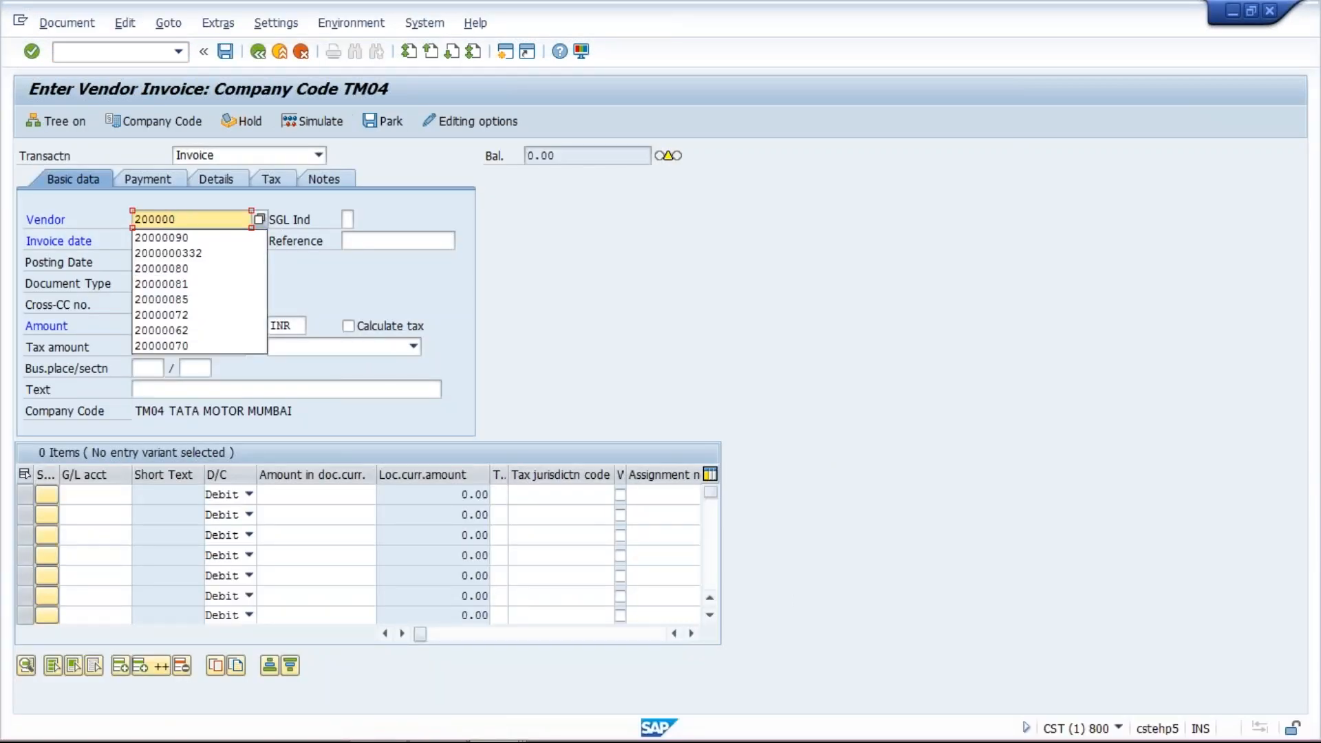
pyautogui.click(190, 269)
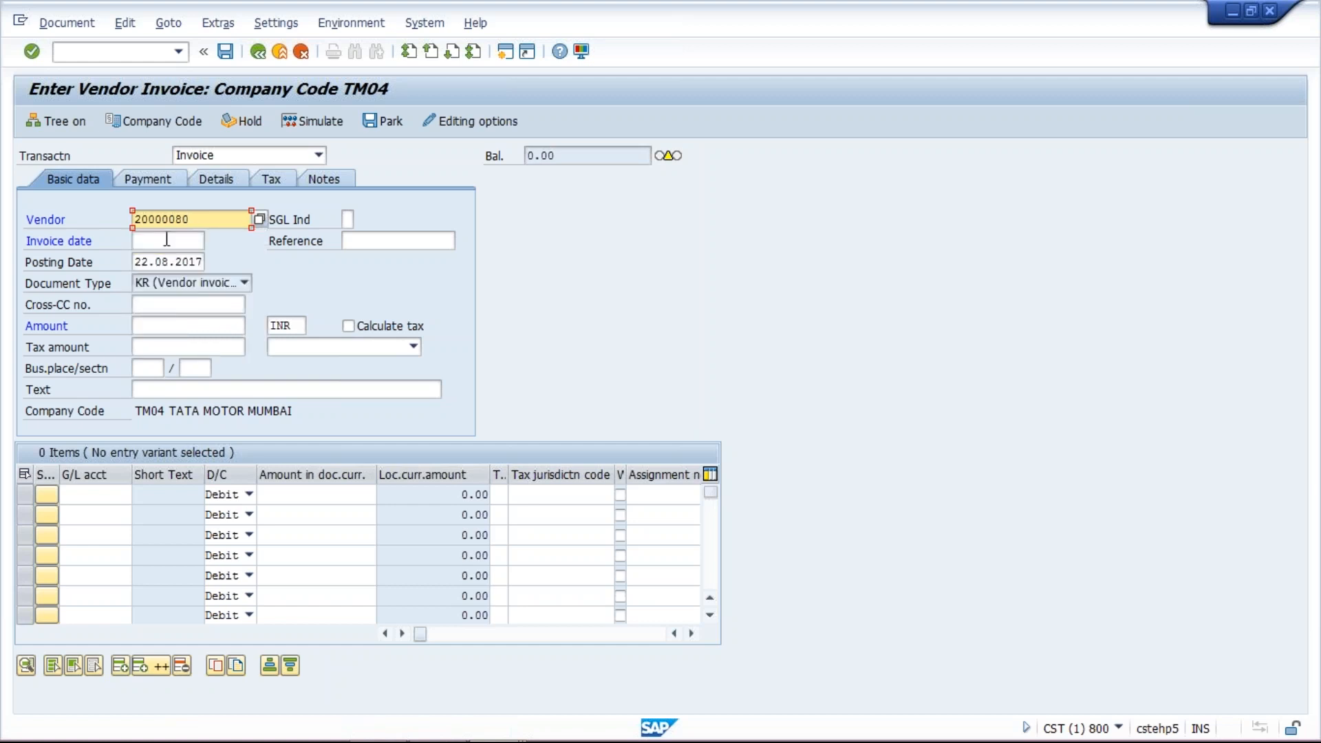
# - Set the invoice date to 18.08.2017 and the amount to 1000 from the field histories
pyautogui.click(165, 239)
pyautogui.click(182, 255)
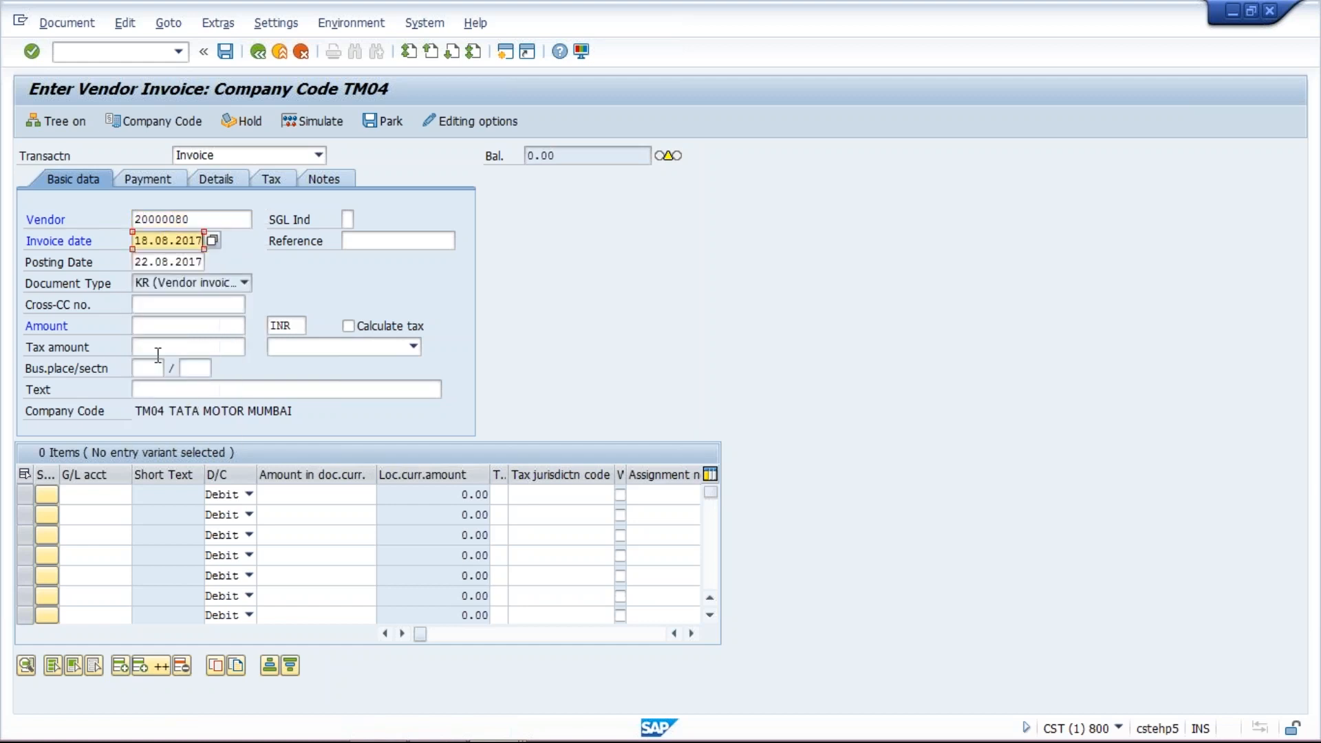
pyautogui.click(159, 323)
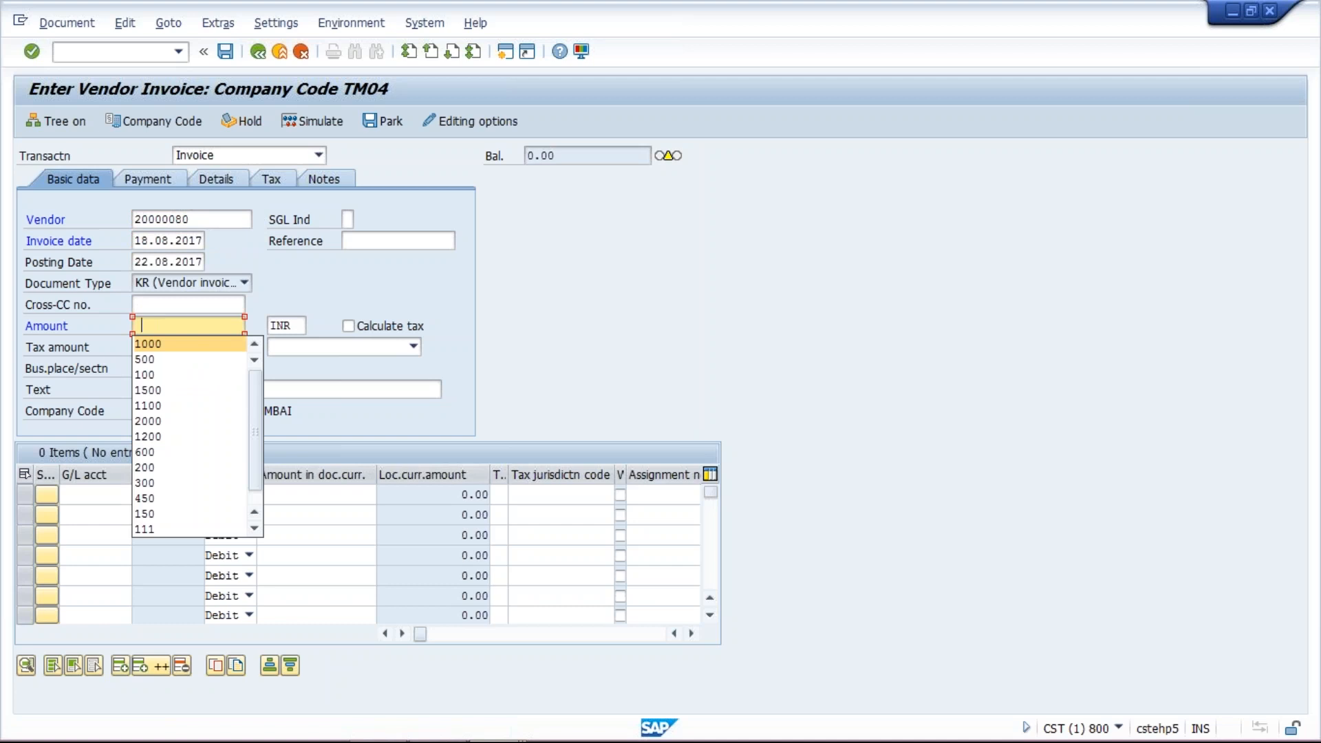
pyautogui.press('Return')
# - Enter G/L account 4000 with an amount of 1000 in the first line item
pyautogui.click(102, 494)
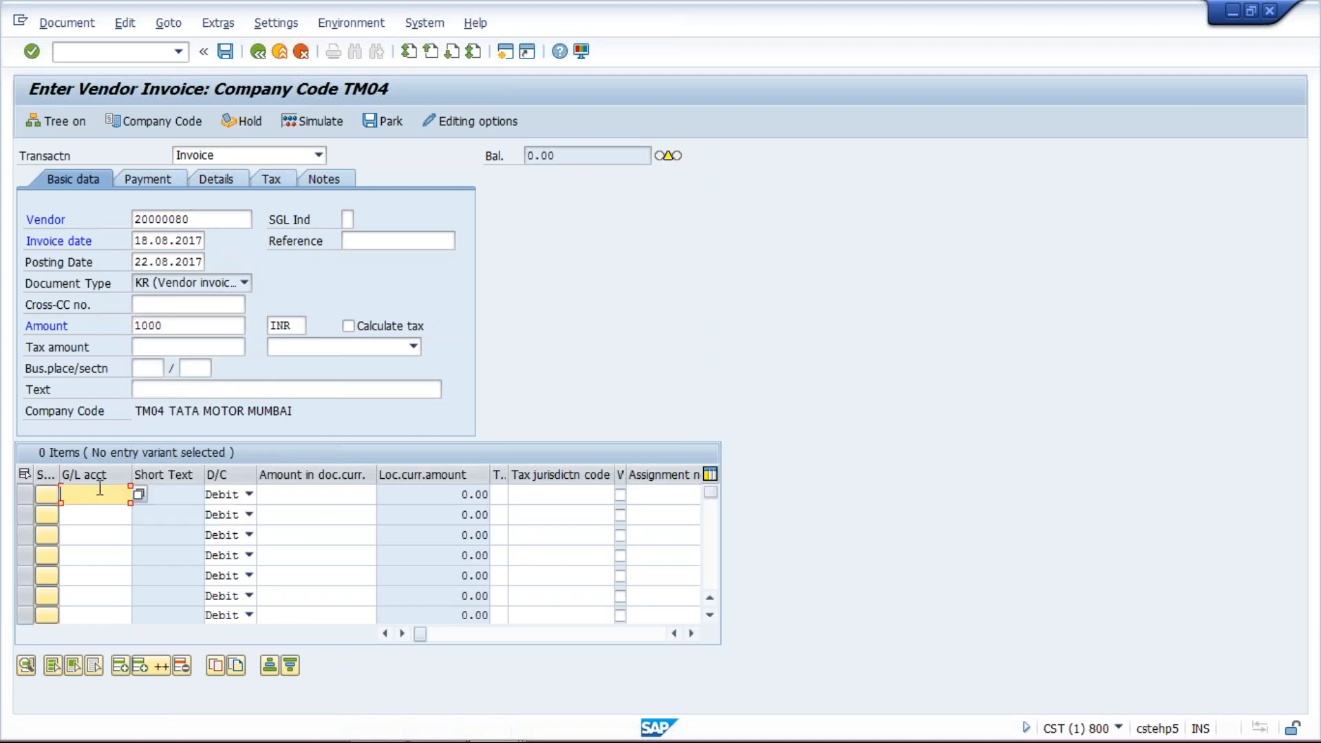
pyautogui.click(76, 512)
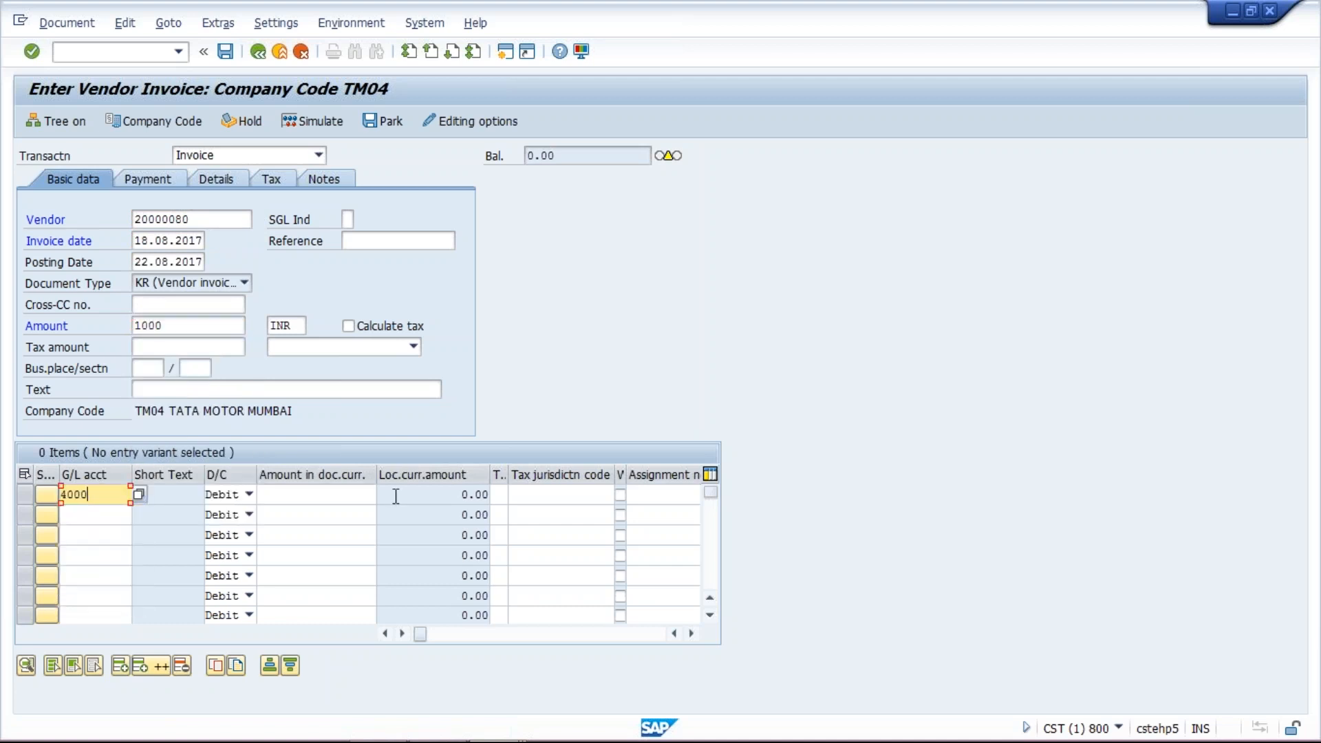
pyautogui.click(327, 495)
pyautogui.write('100')
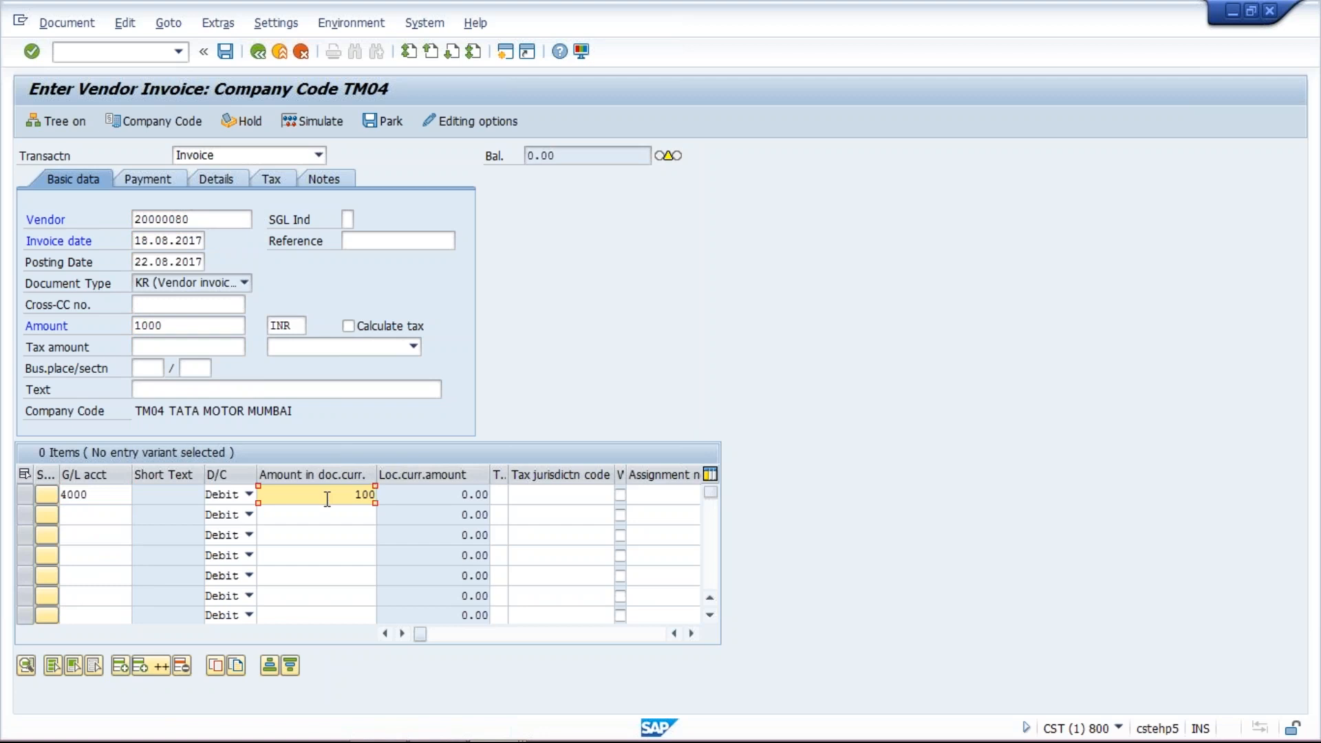
pyautogui.write('0')
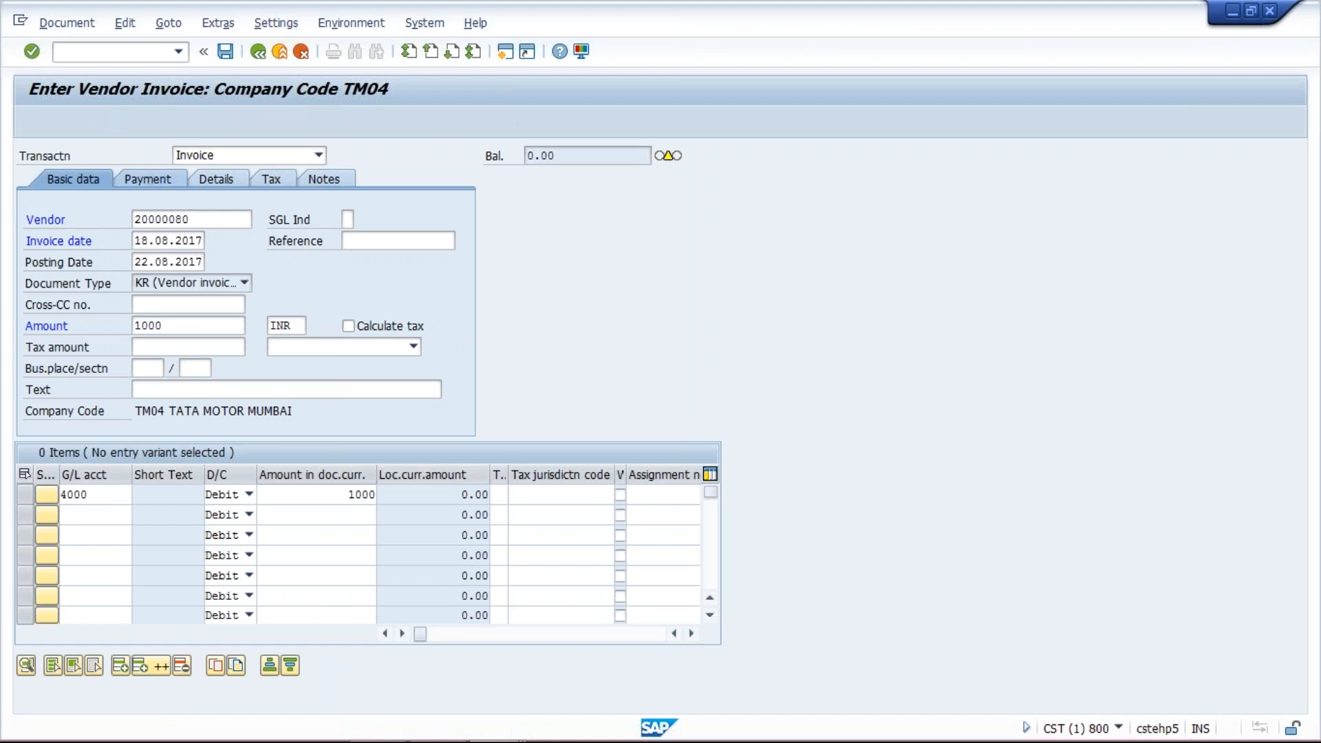
# - Remove the TM30 payment terms on the Payment tab, then confirm and post the invoice
pyautogui.click(144, 179)
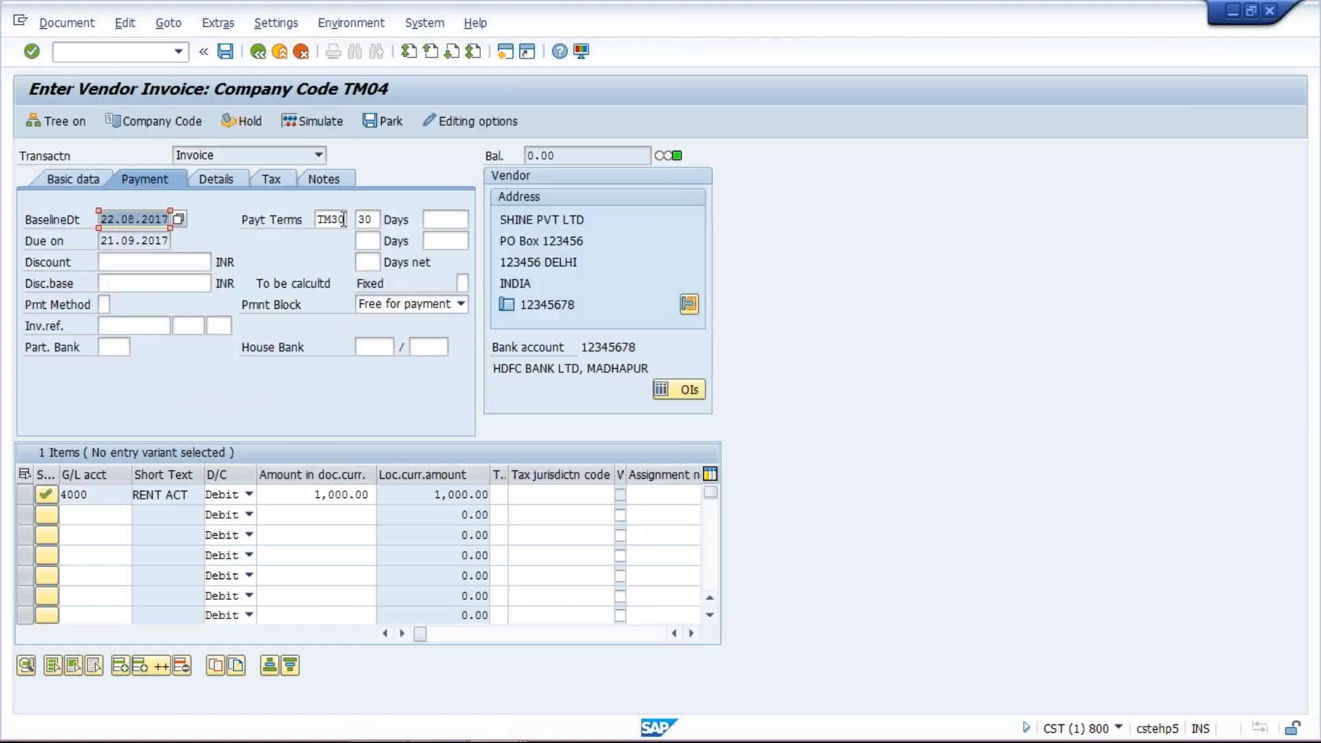
pyautogui.click(342, 219)
pyautogui.press('BackSpace')
pyautogui.press('BackSpace')
pyautogui.press('BackSpace')
pyautogui.press('BackSpace')
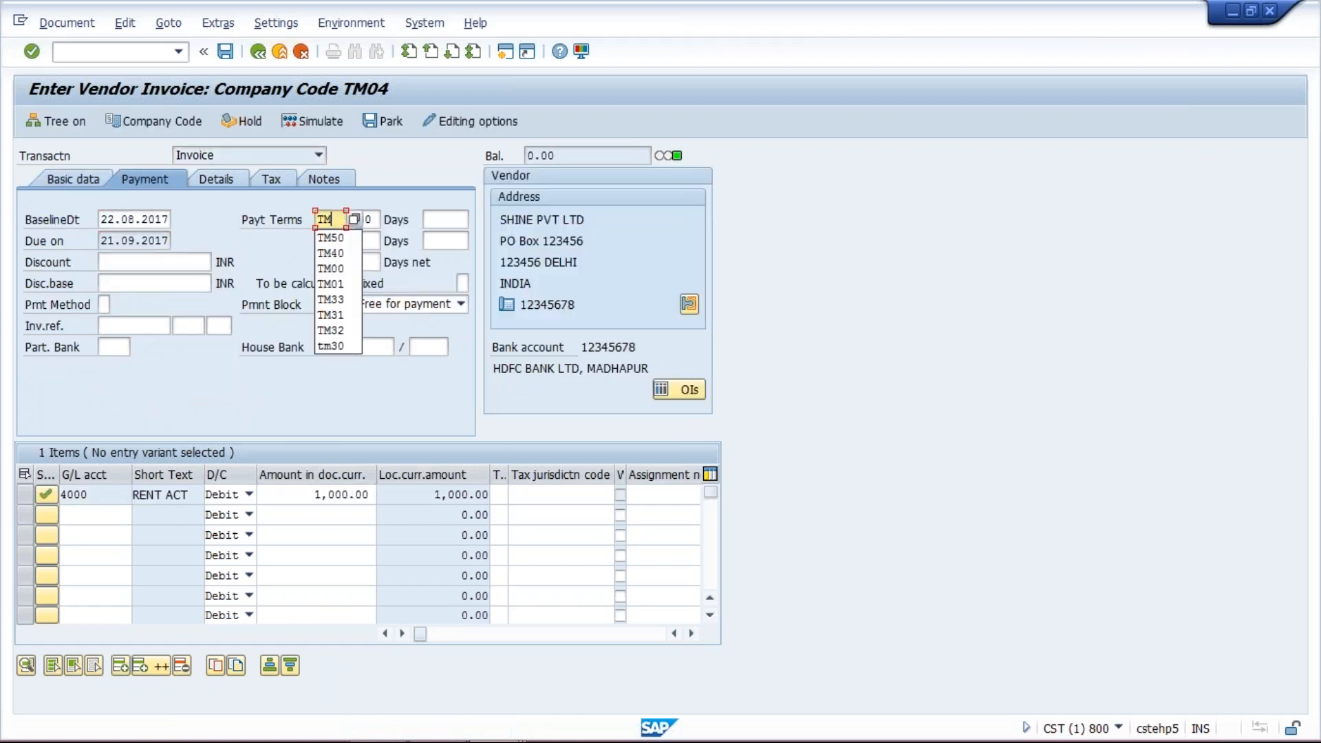
pyautogui.press('Return')
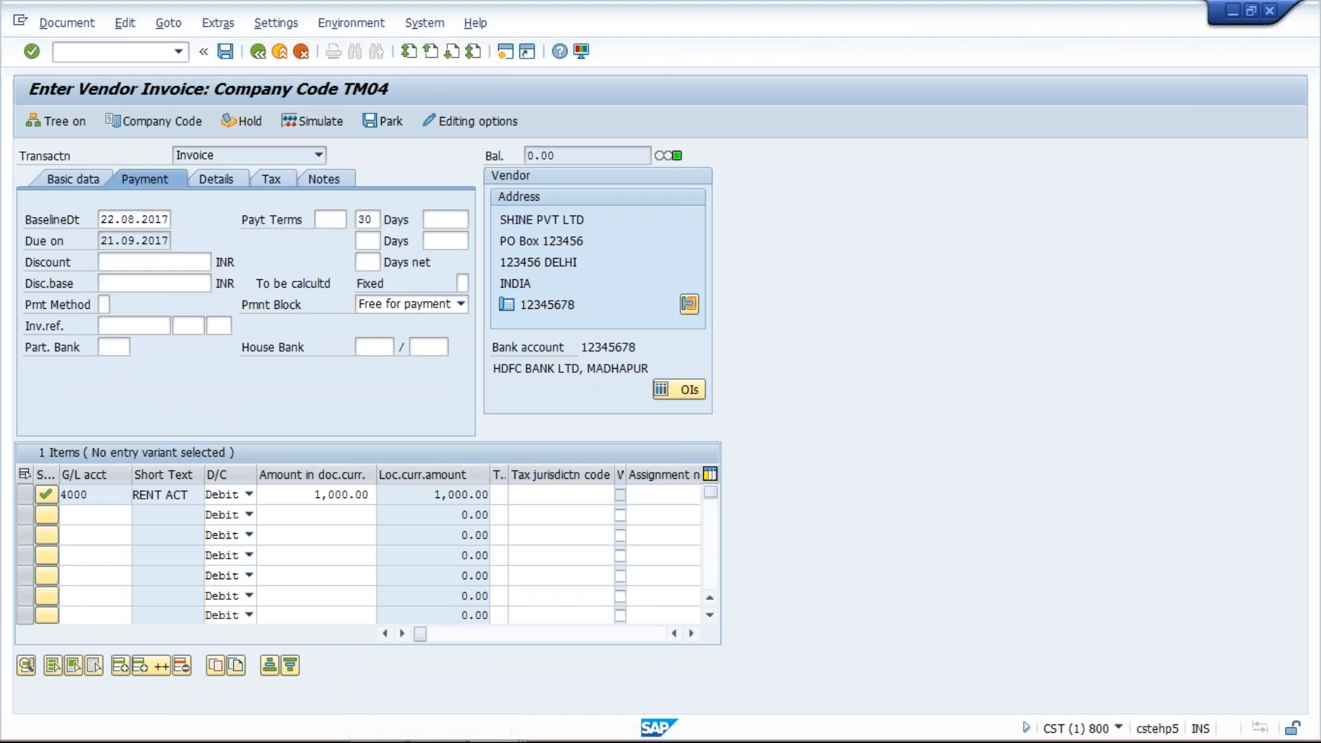
pyautogui.press('Return')
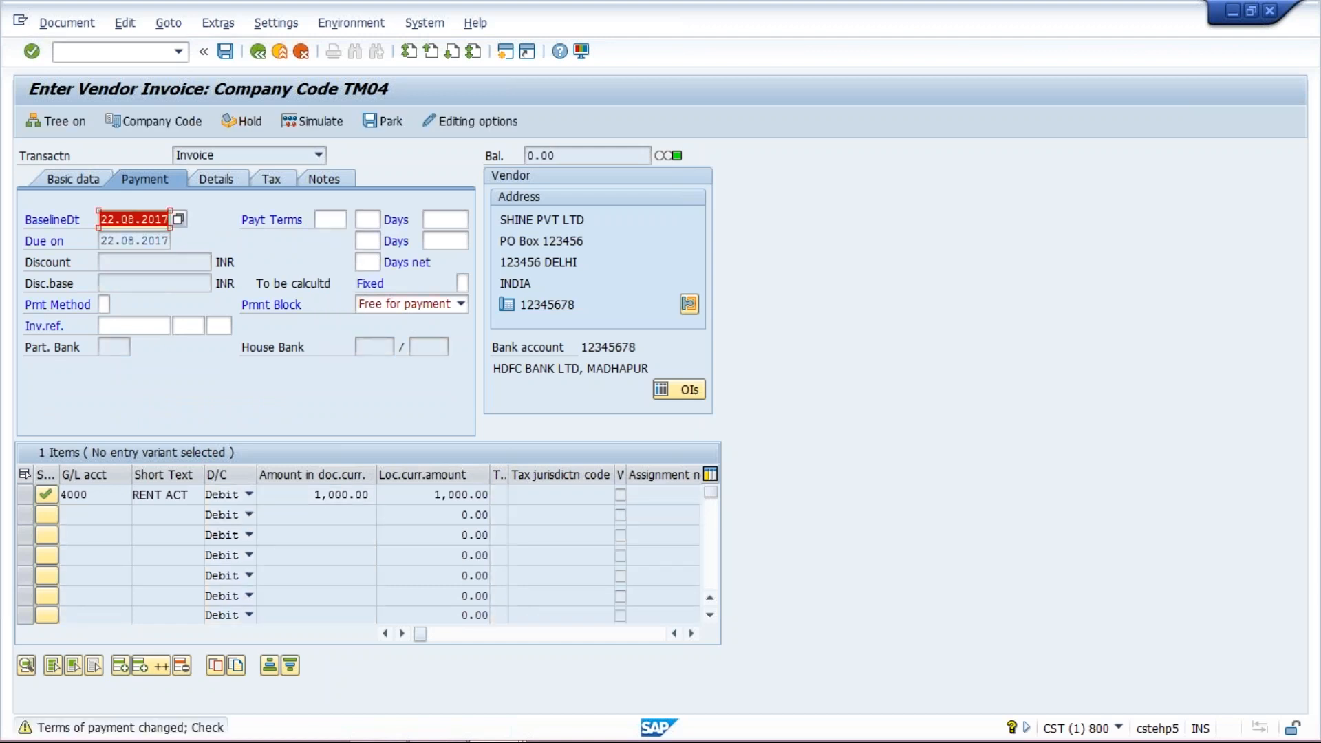
pyautogui.press('Return')
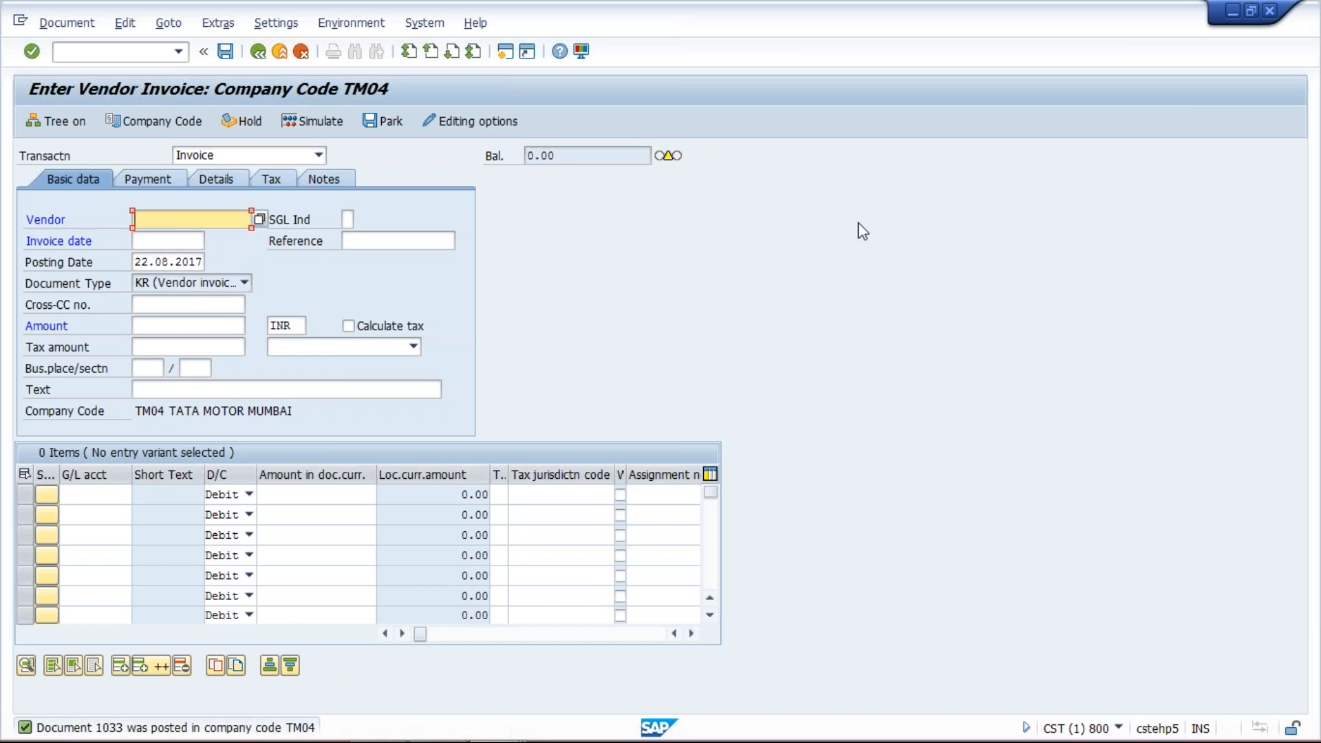
# - Open Vendor Line Item Display (FBL1N) in the SAP Easy Access session and run it for company code TM04
pyautogui.moveTo(510, 736)
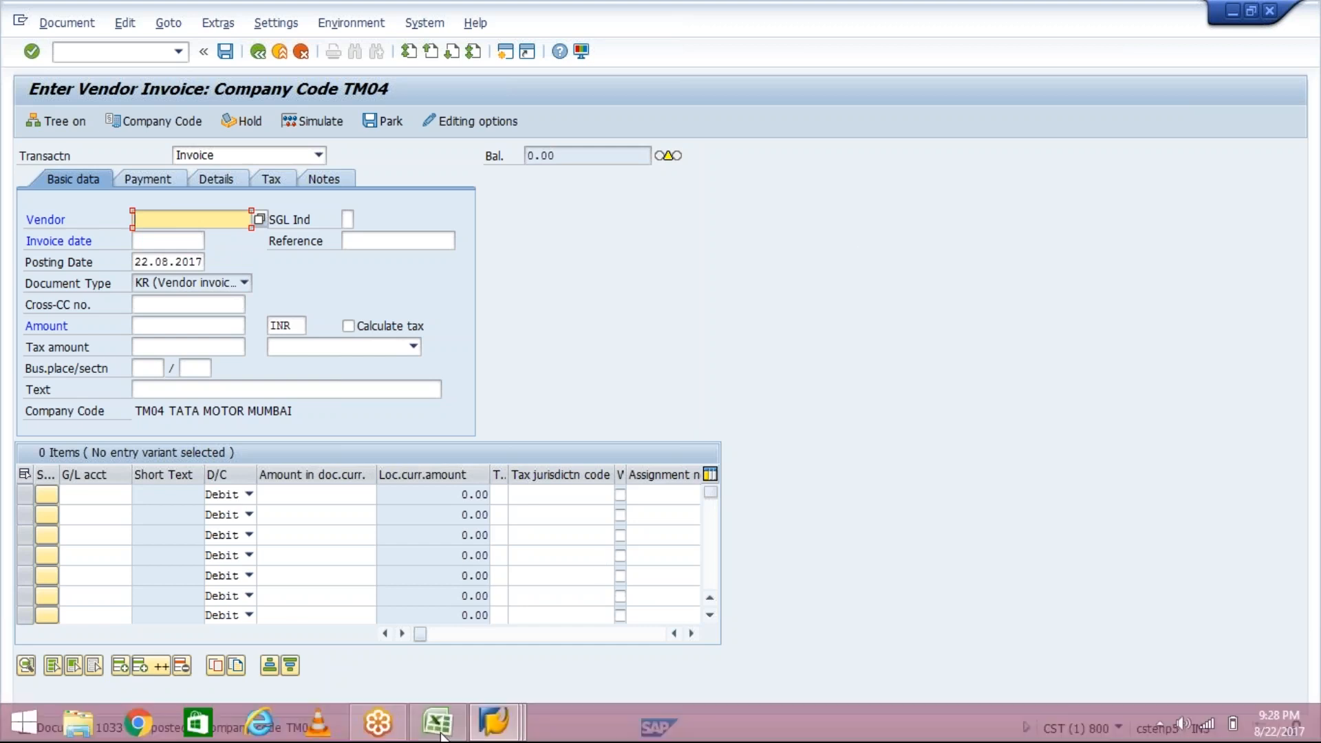
pyautogui.click(510, 736)
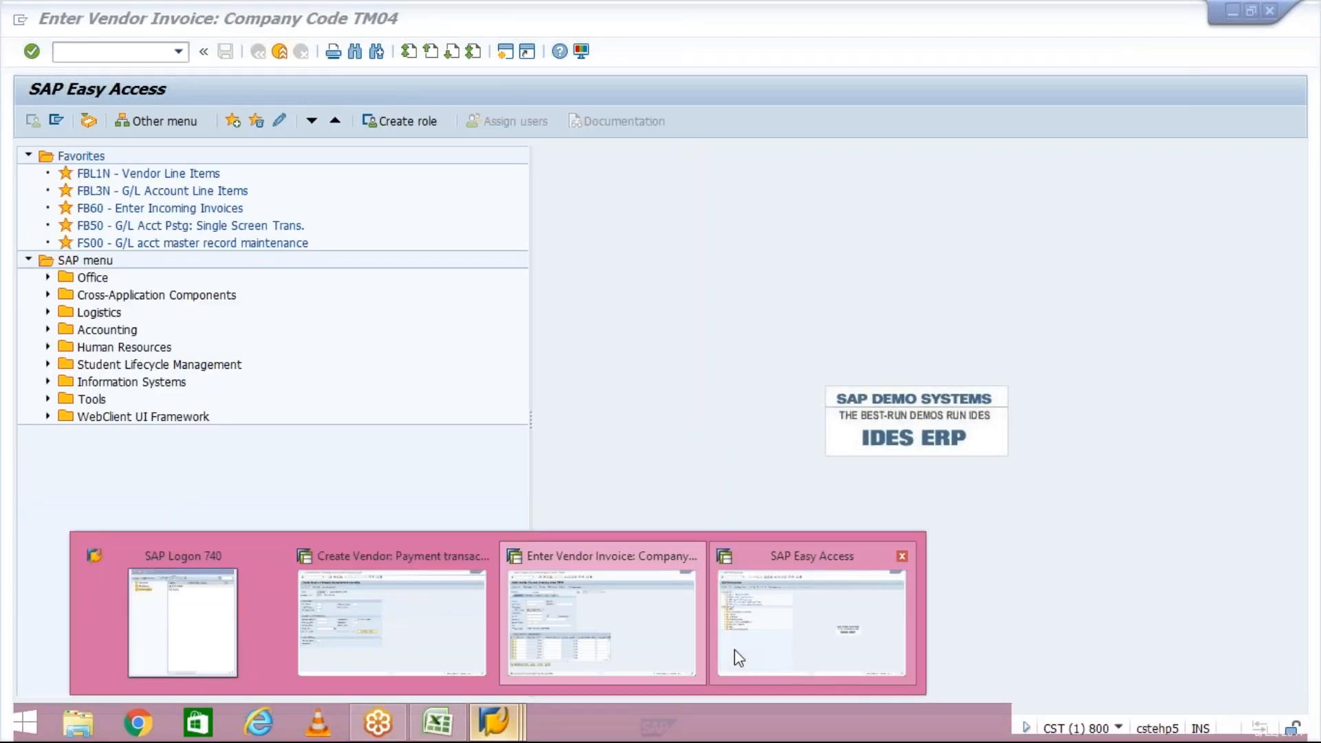
pyautogui.click(739, 657)
pyautogui.click(178, 51)
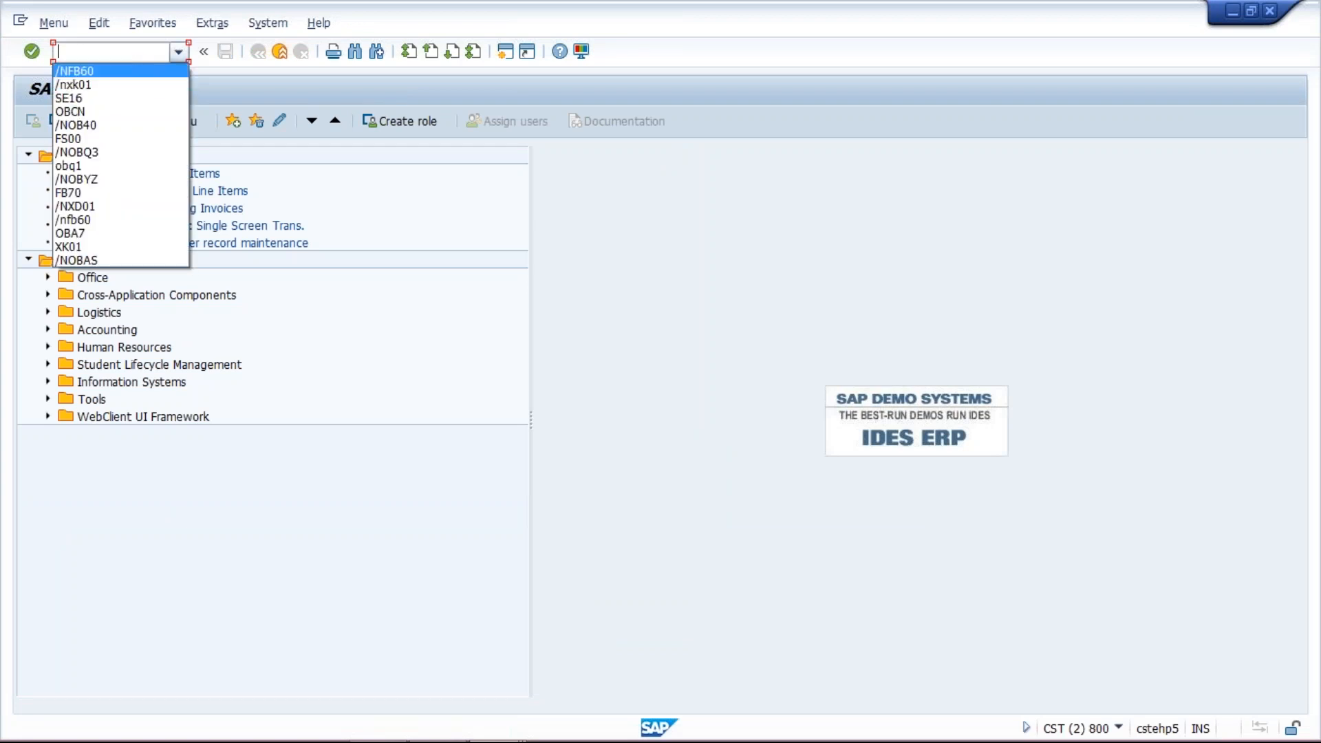
pyautogui.click(140, 55)
pyautogui.write('fbl')
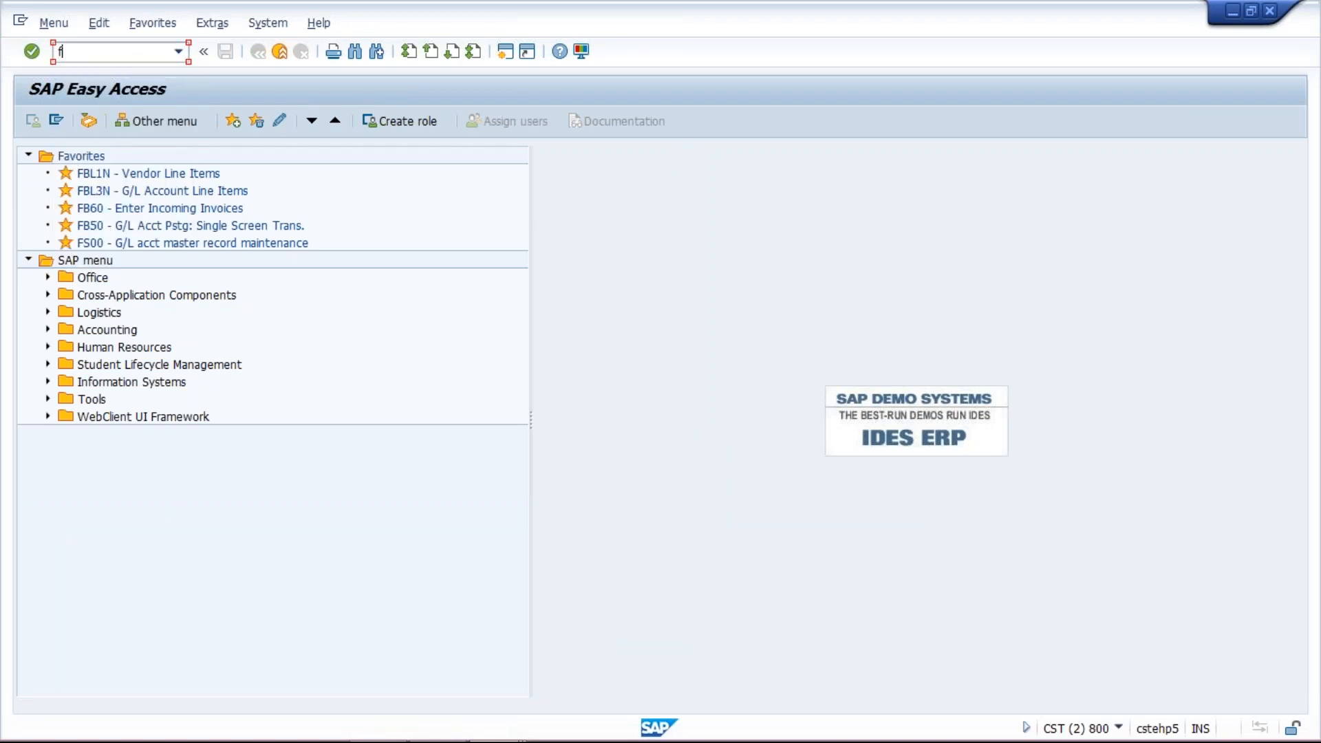
pyautogui.write('1n')
pyautogui.press('Return')
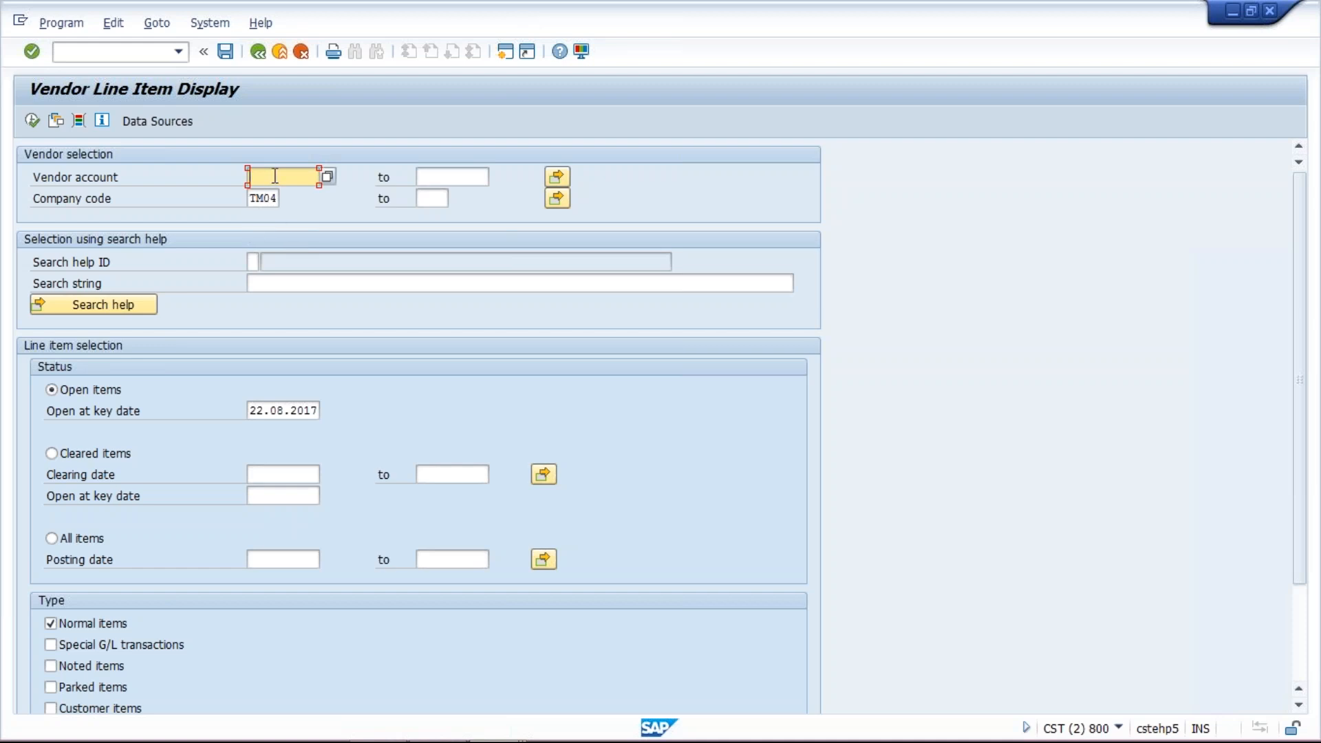
pyautogui.click(33, 121)
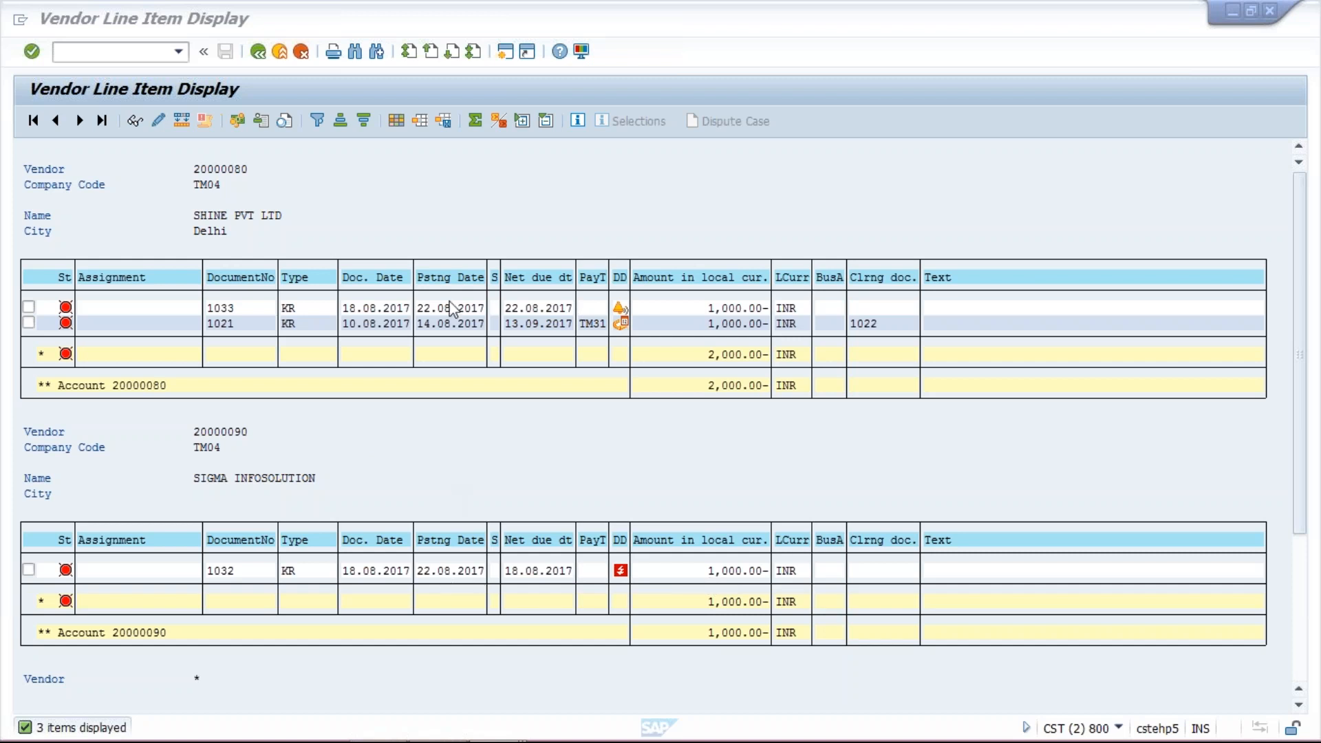
# - Examine the due-date status, net due dates and amounts of the vendors' open items
pyautogui.click(703, 305)
pyautogui.click(736, 572)
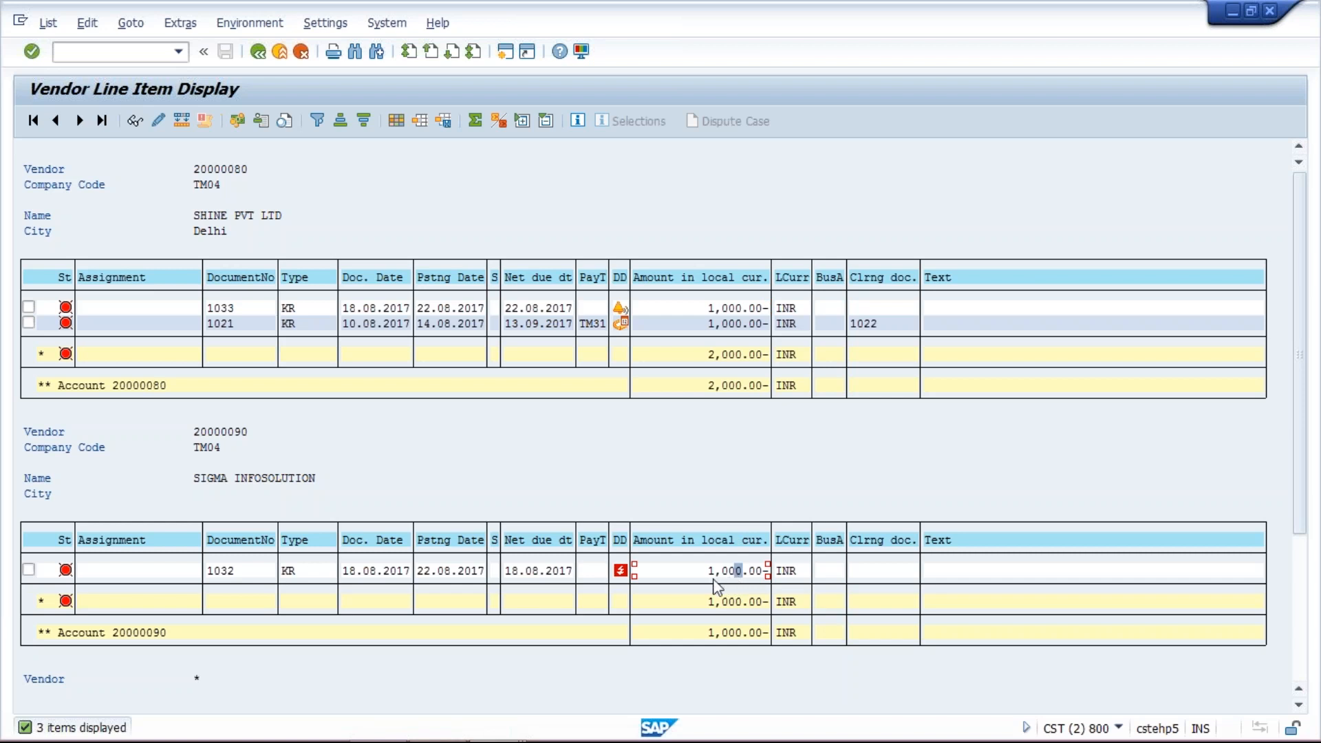
pyautogui.moveTo(622, 576)
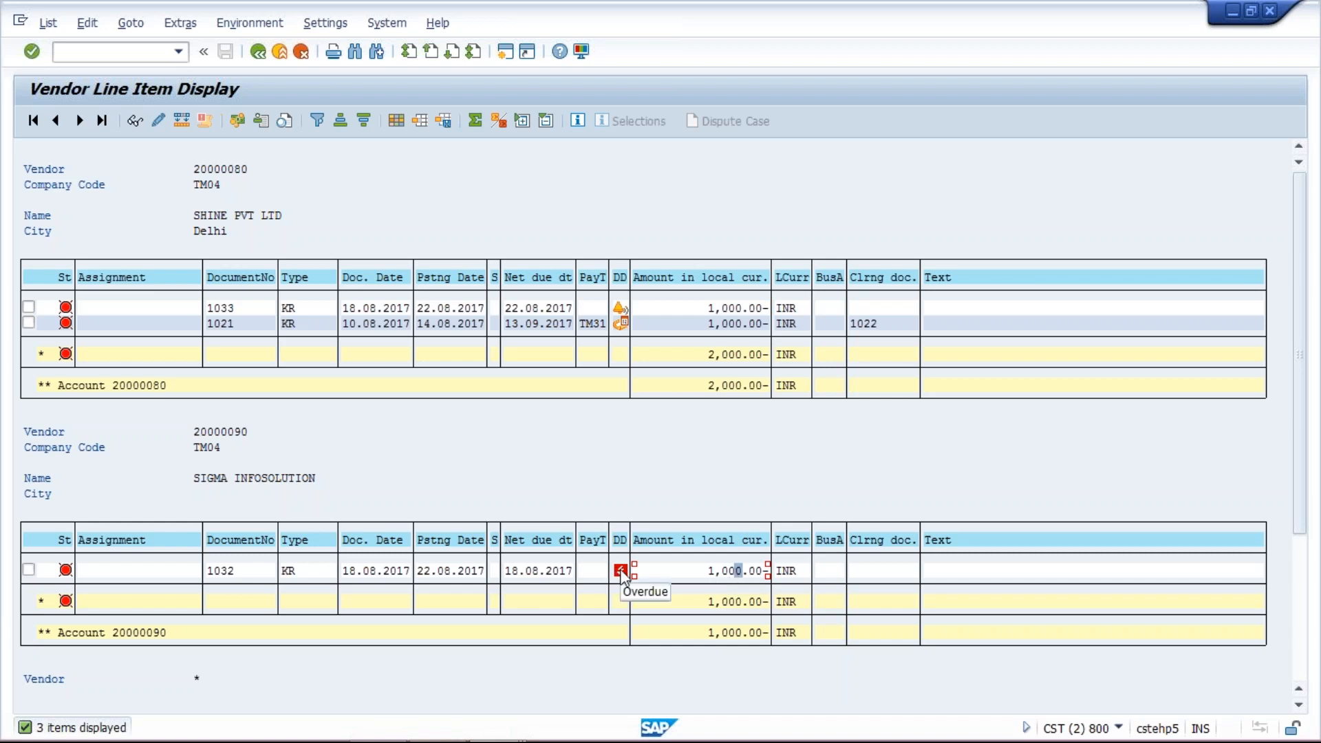
pyautogui.moveTo(620, 310)
pyautogui.click(711, 572)
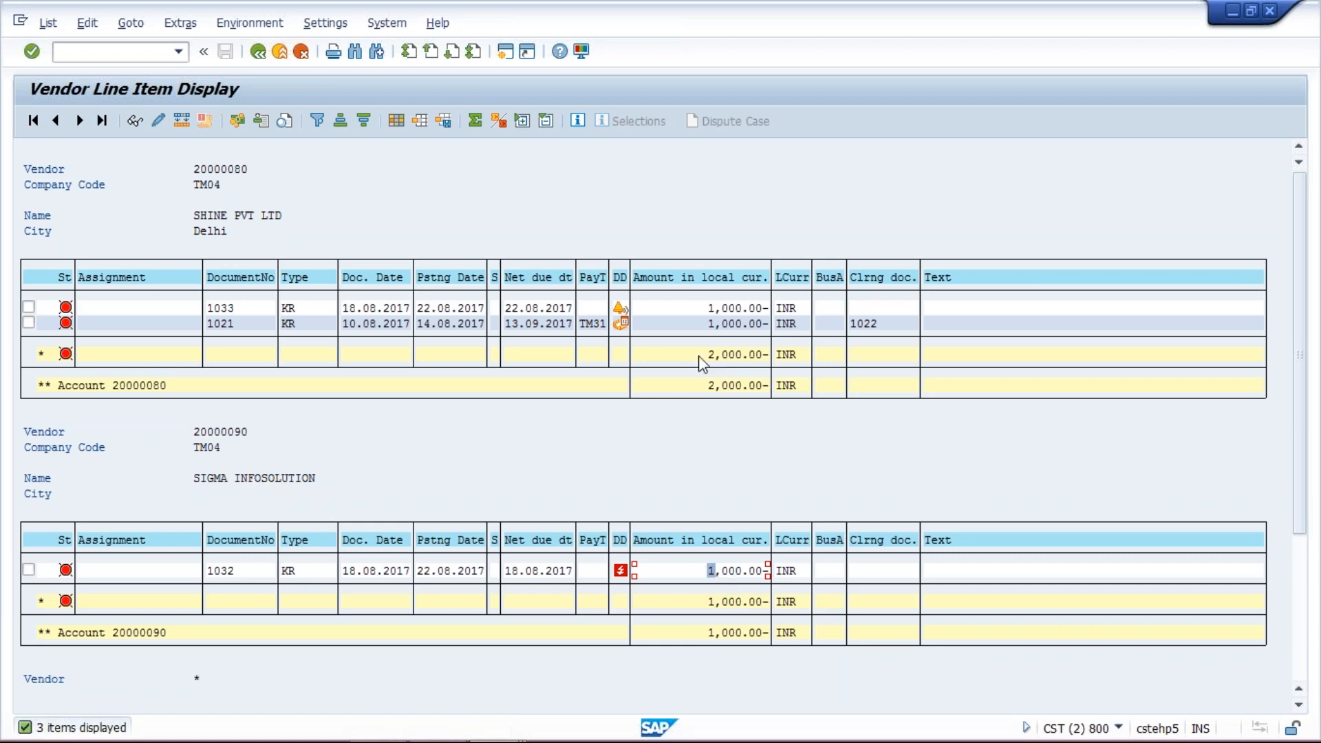
pyautogui.click(719, 309)
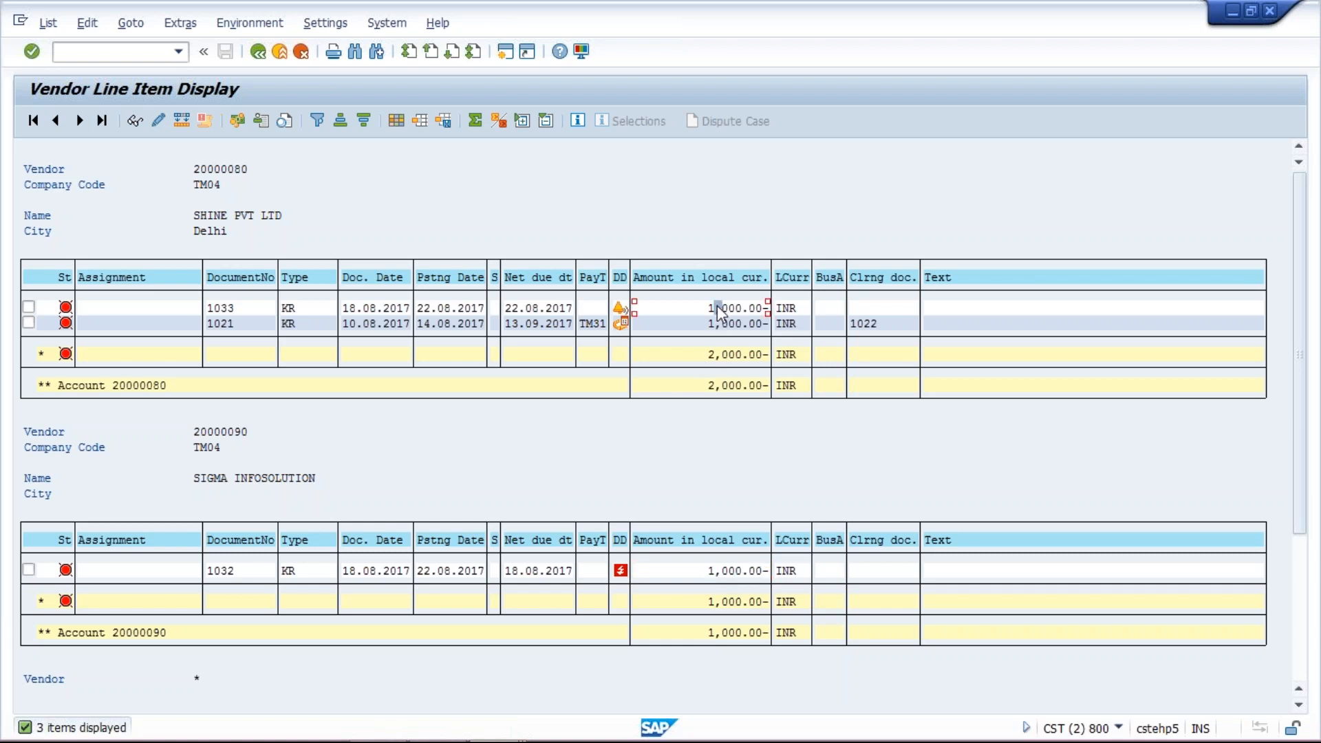
pyautogui.click(724, 571)
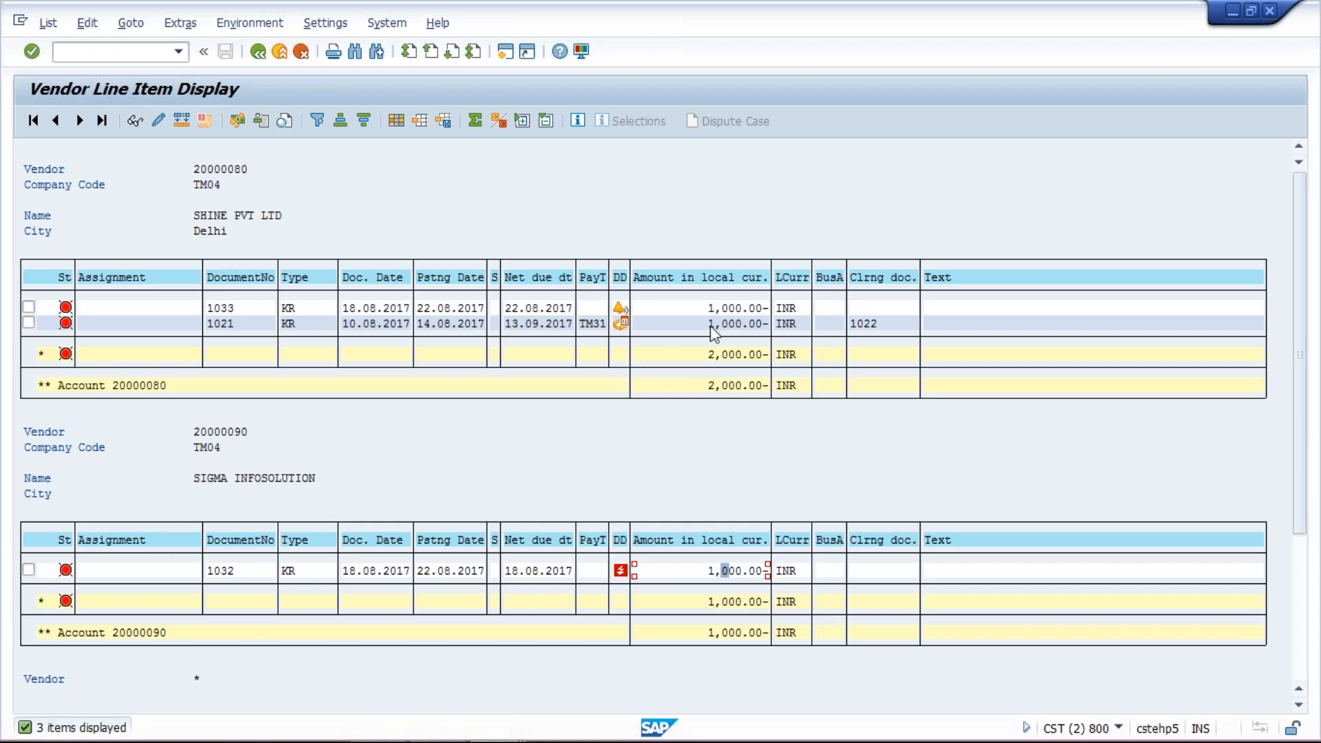
pyautogui.click(718, 308)
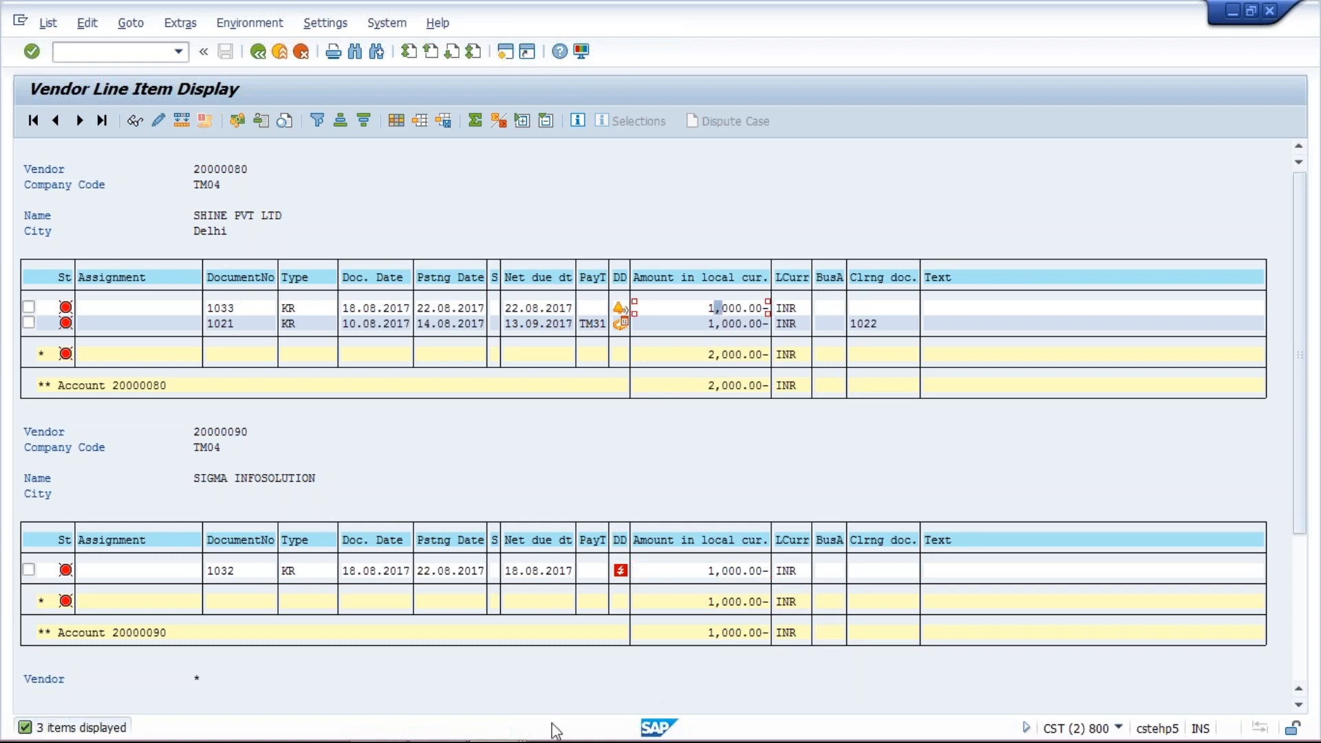
pyautogui.moveTo(508, 735)
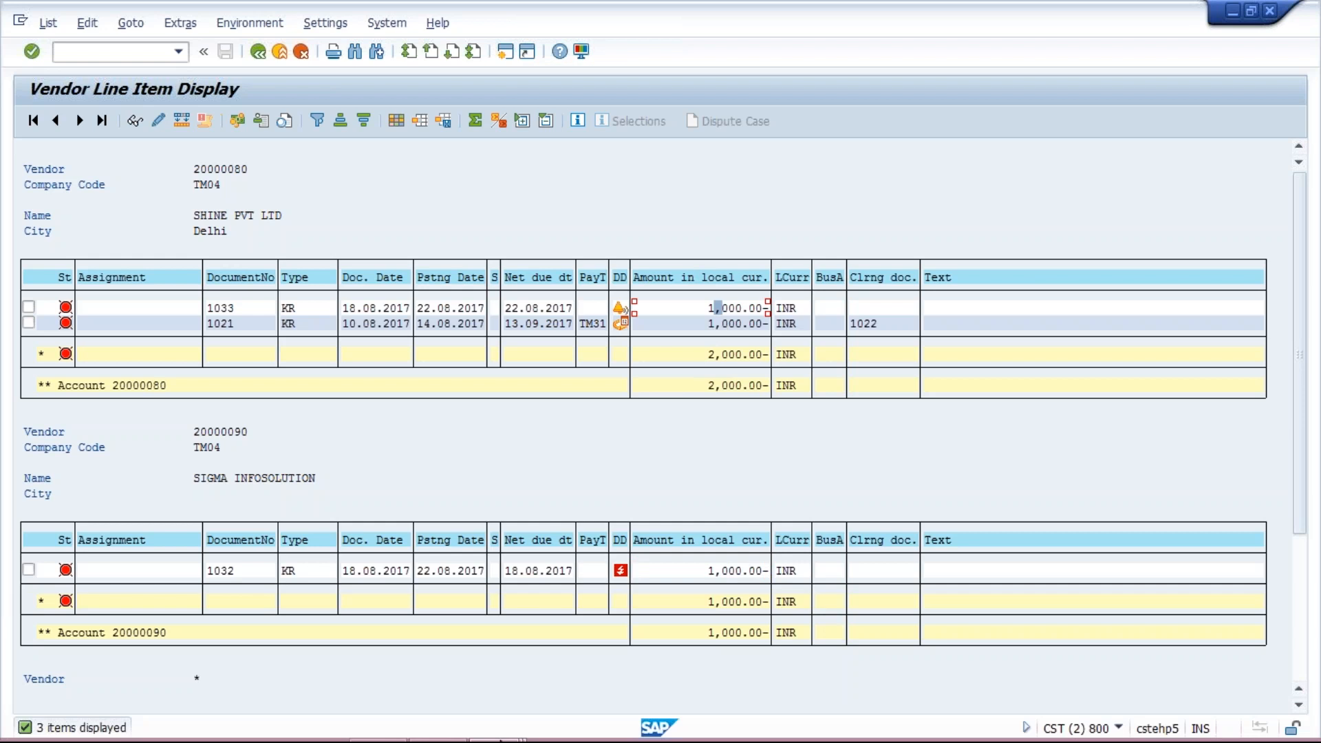
# - Return to the vendor invoice entry and set the vendor to SHINE PVT LTD's account and the invoice date to 18.08.2017
pyautogui.click(494, 721)
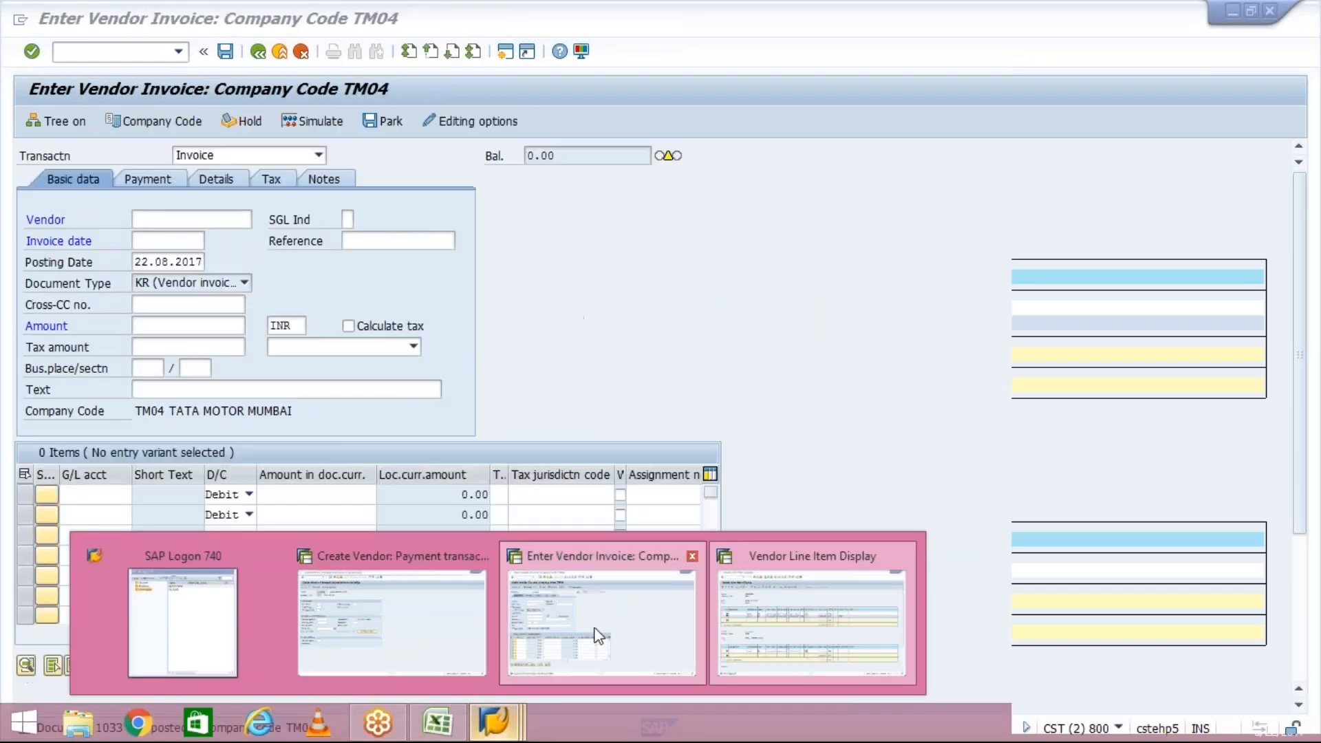
pyautogui.click(597, 636)
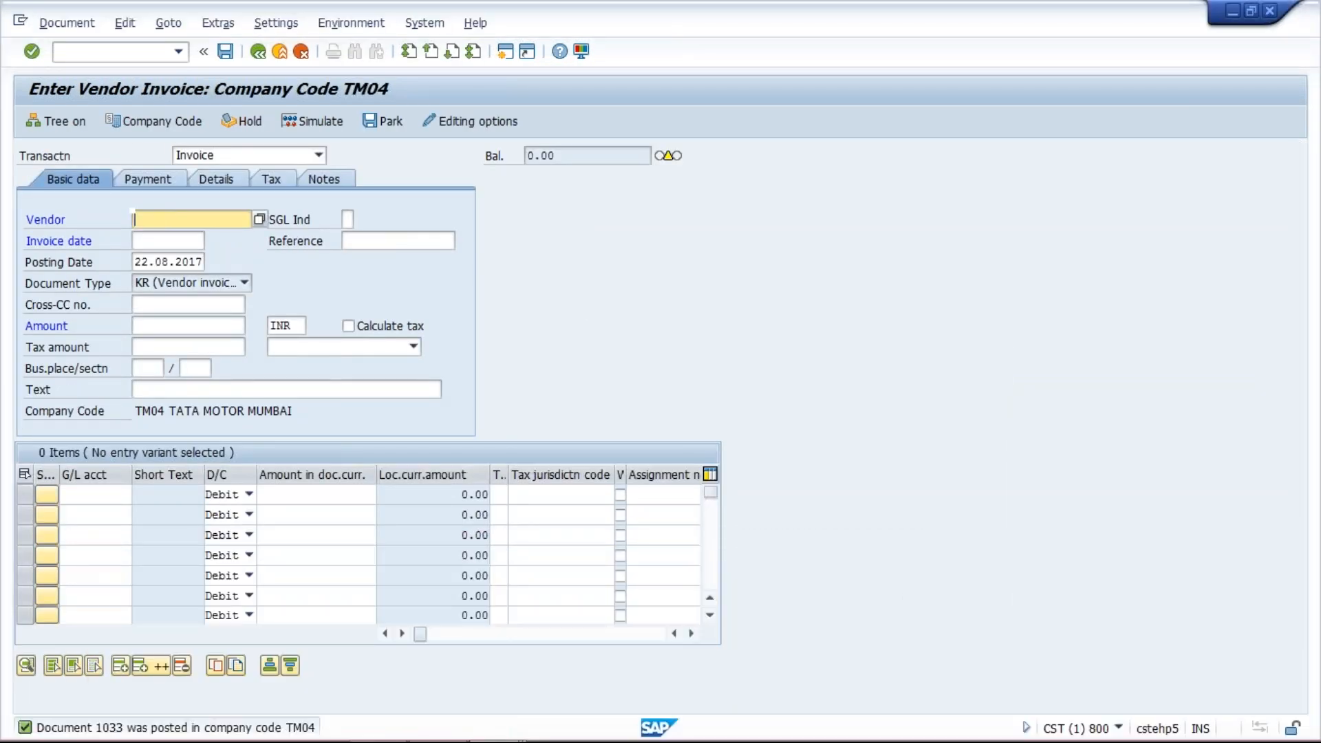
pyautogui.click(165, 219)
pyautogui.click(153, 238)
pyautogui.click(153, 240)
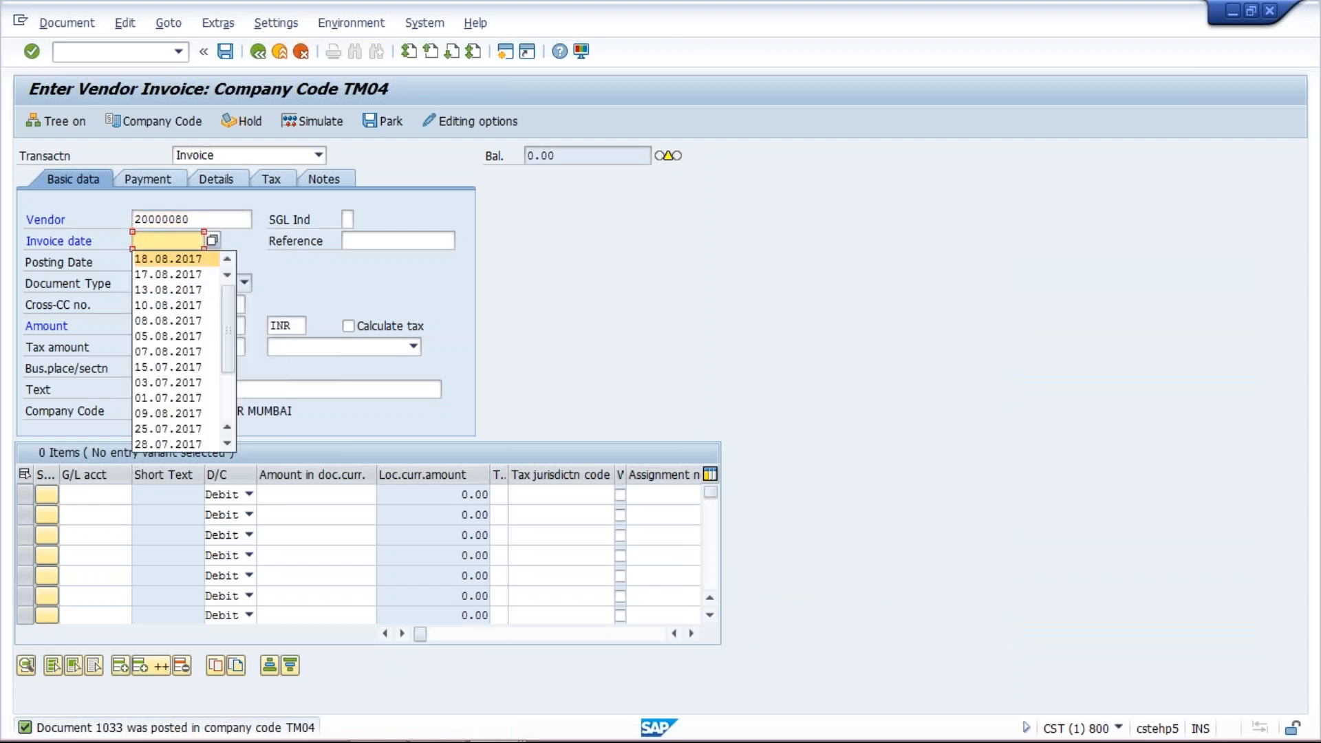
pyautogui.click(169, 259)
# - Enter G/L account 4000 in the first line item and set both the invoice amount and line amount to 500
pyautogui.click(88, 494)
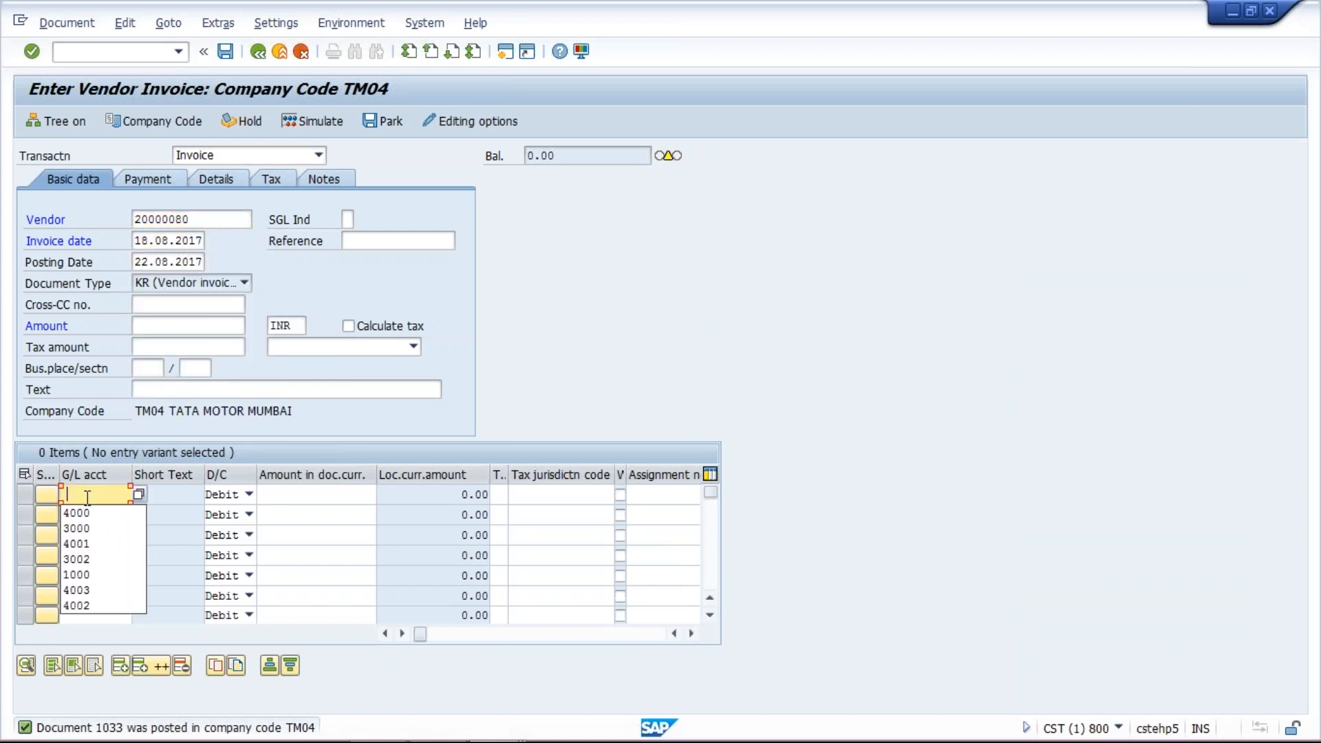
pyautogui.click(89, 513)
pyautogui.click(351, 497)
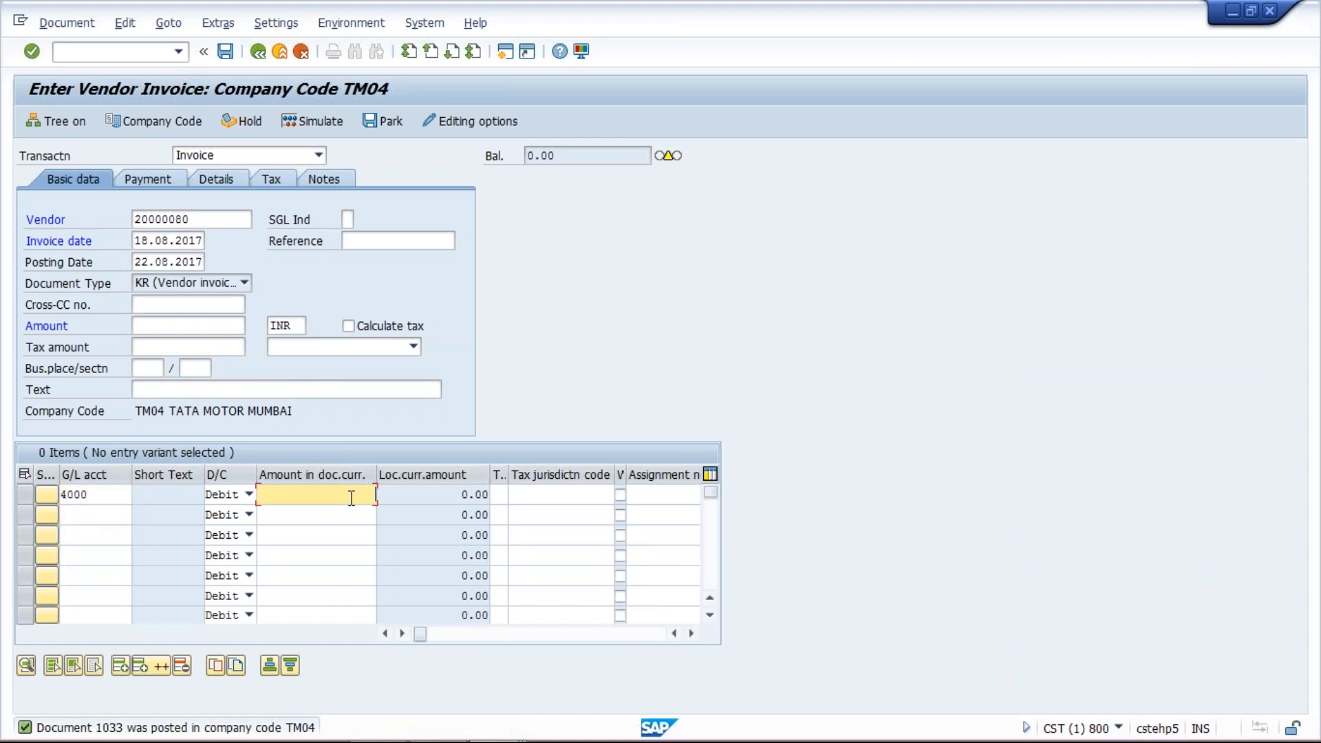
pyautogui.click(354, 511)
pyautogui.click(161, 324)
pyautogui.write('500')
pyautogui.click(331, 494)
pyautogui.press('BackSpace')
pyautogui.press('BackSpace')
pyautogui.press('BackSpace')
pyautogui.press('BackSpace')
pyautogui.write('500')
pyautogui.press('Return')
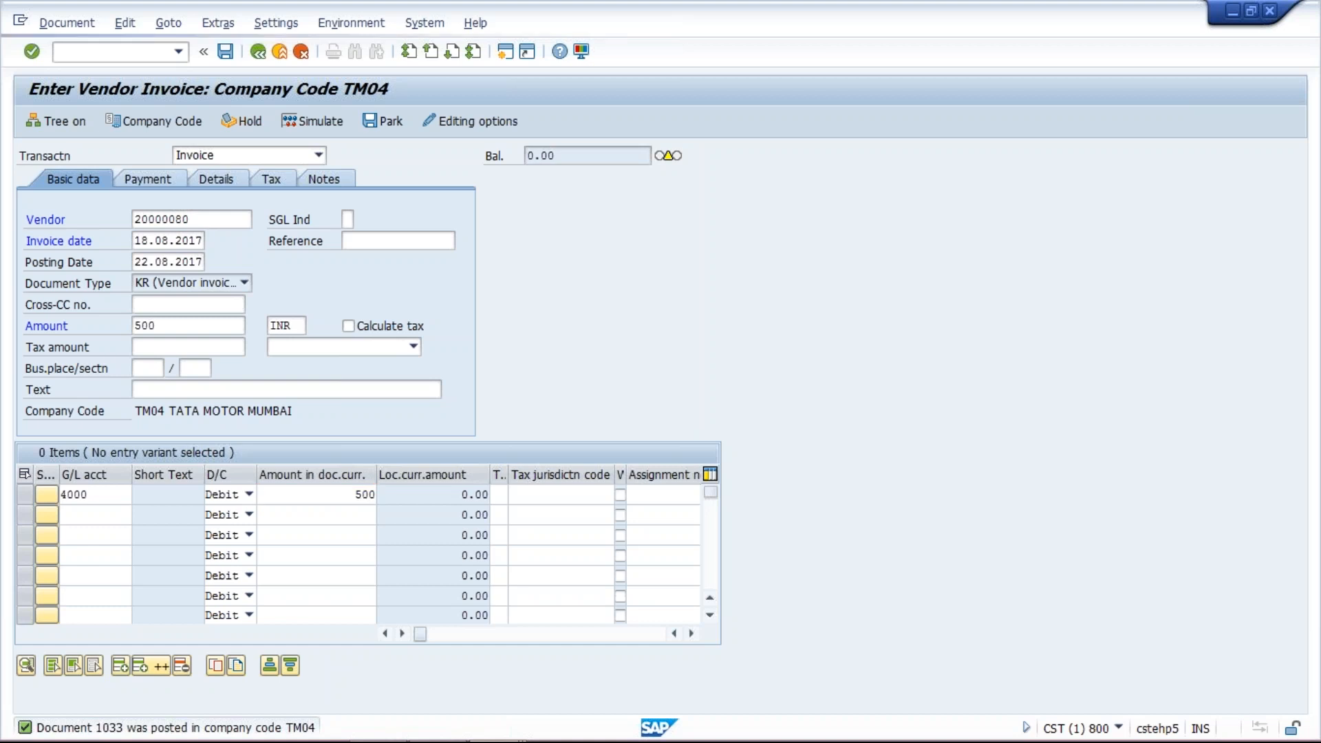
# - Review the payment terms and due date on the Payment tab, then post the invoice
pyautogui.click(167, 185)
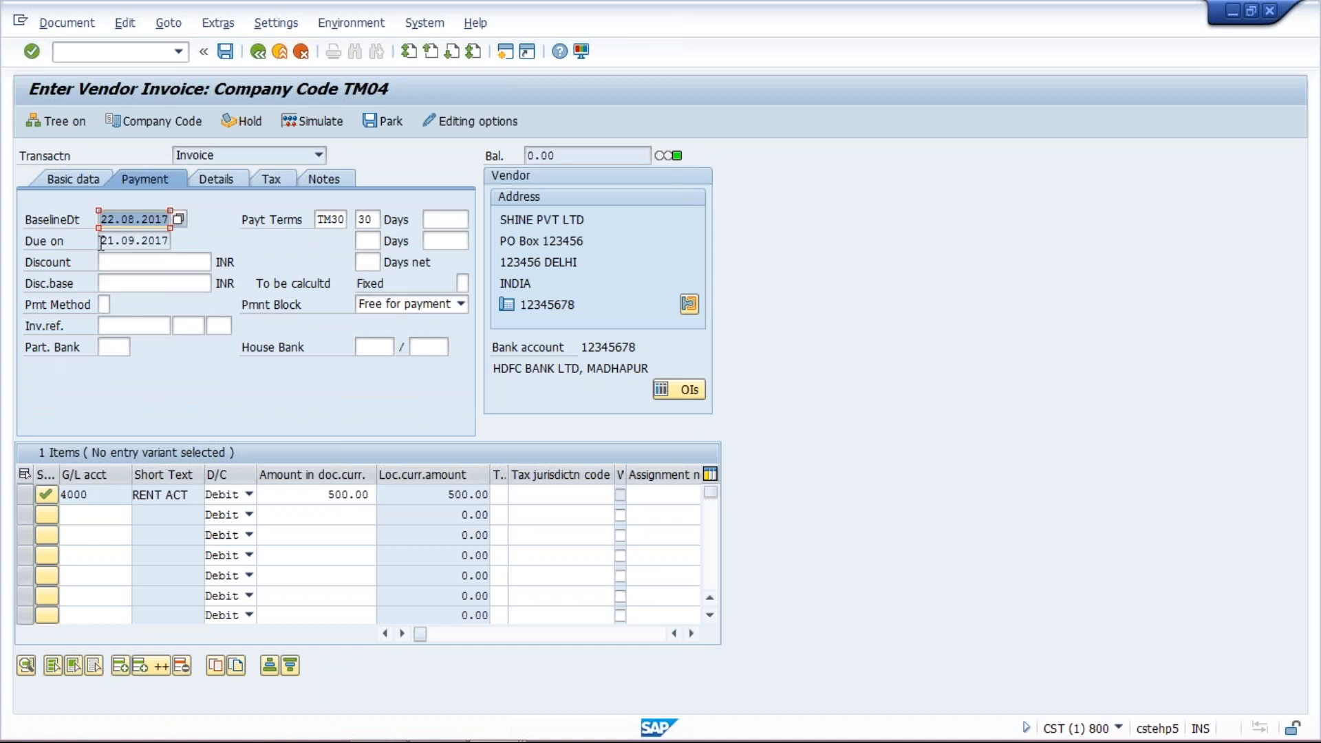
pyautogui.click(148, 241)
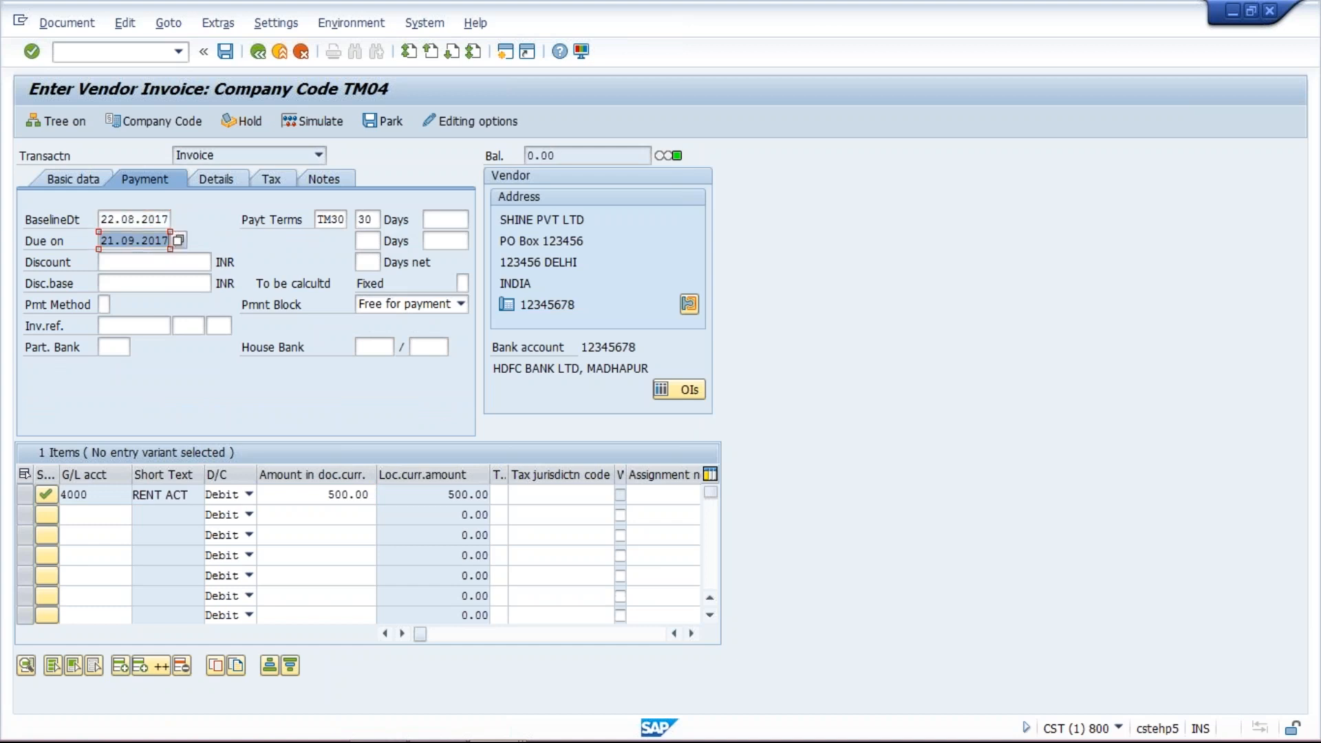
pyautogui.click(274, 498)
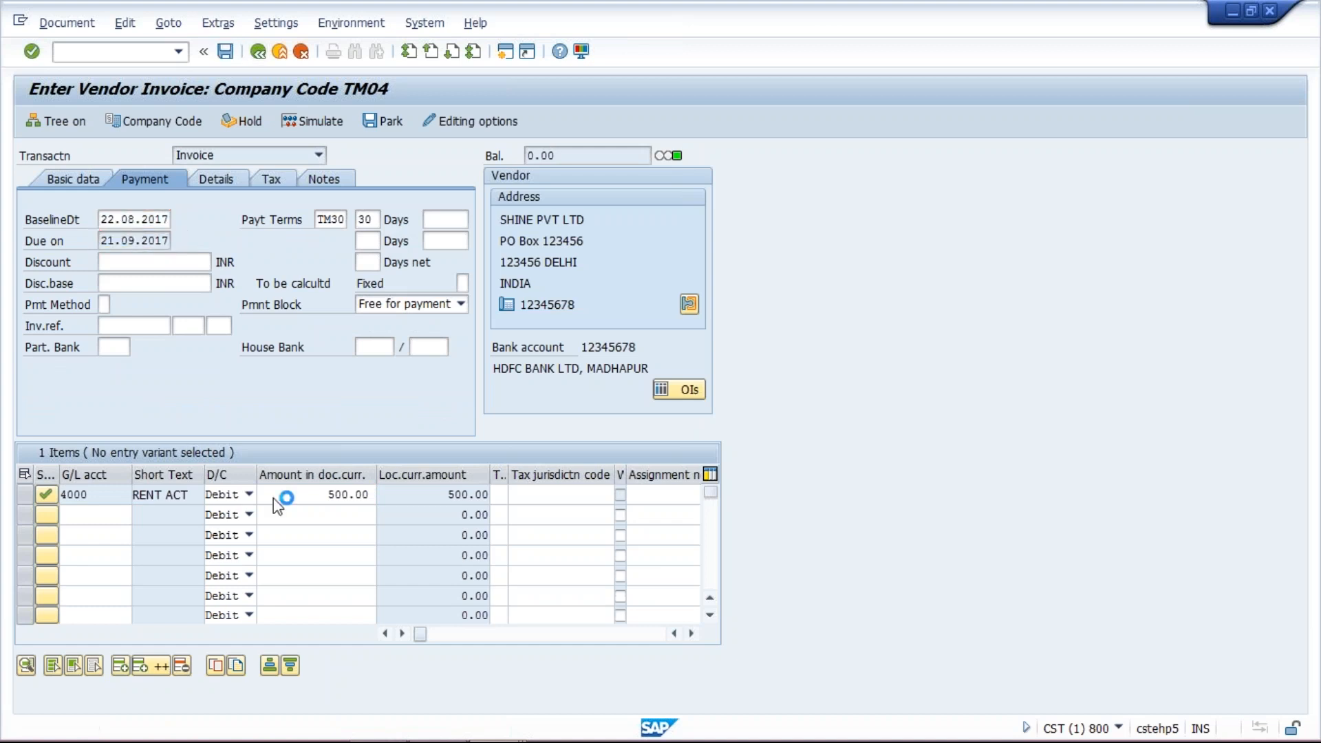
pyautogui.moveTo(512, 720)
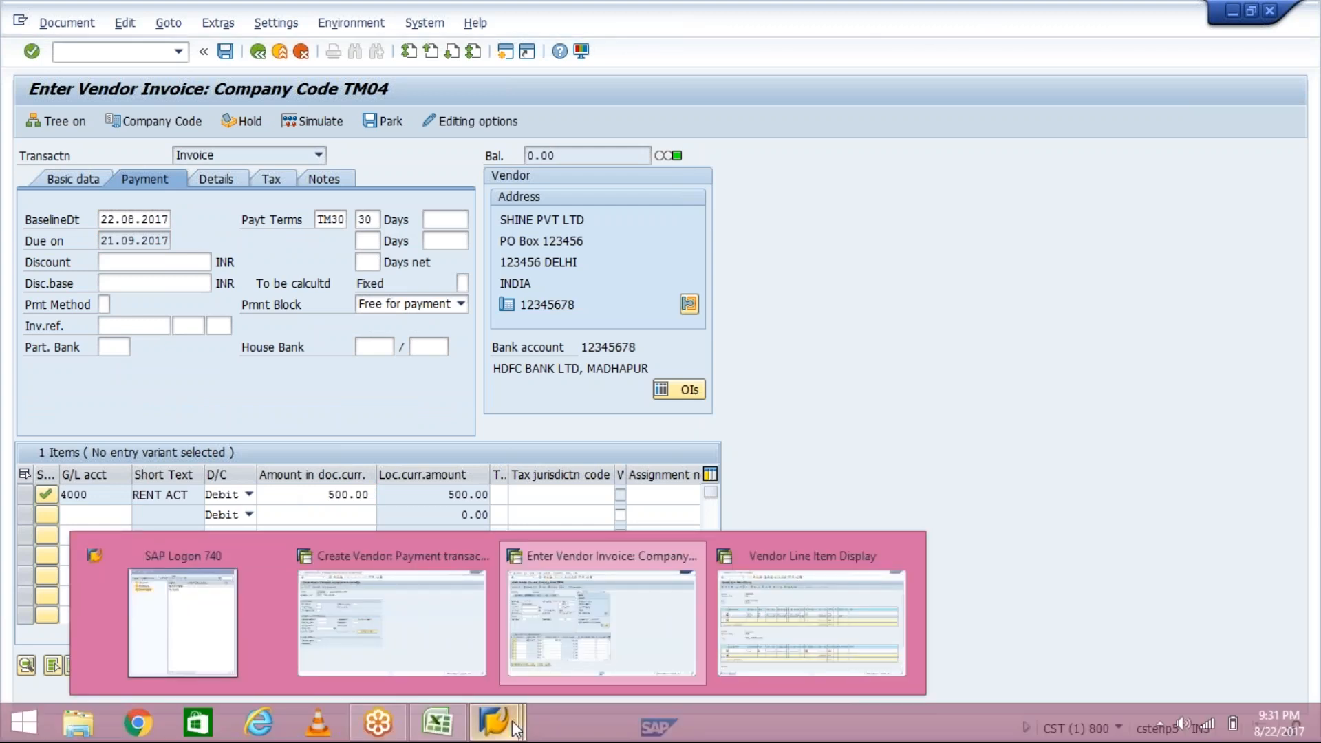
pyautogui.click(568, 654)
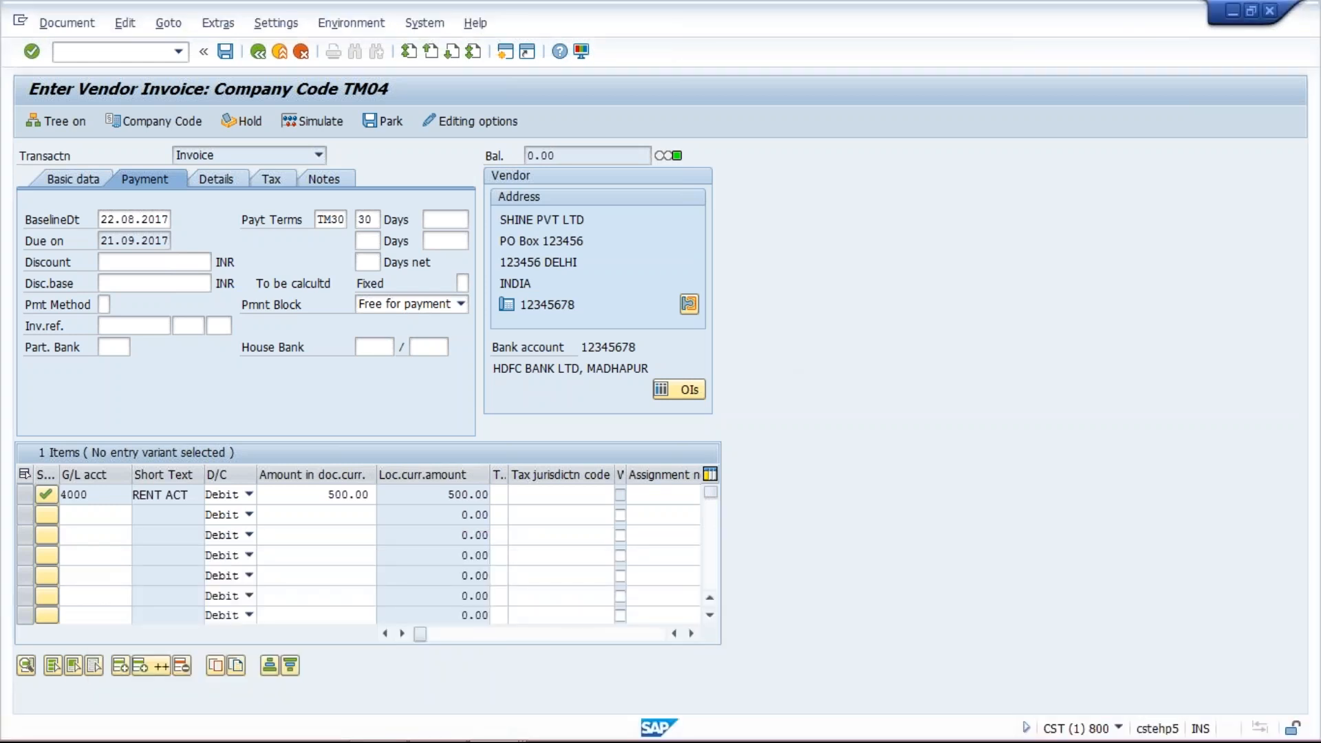
pyautogui.hotkey('ctrl', 's')
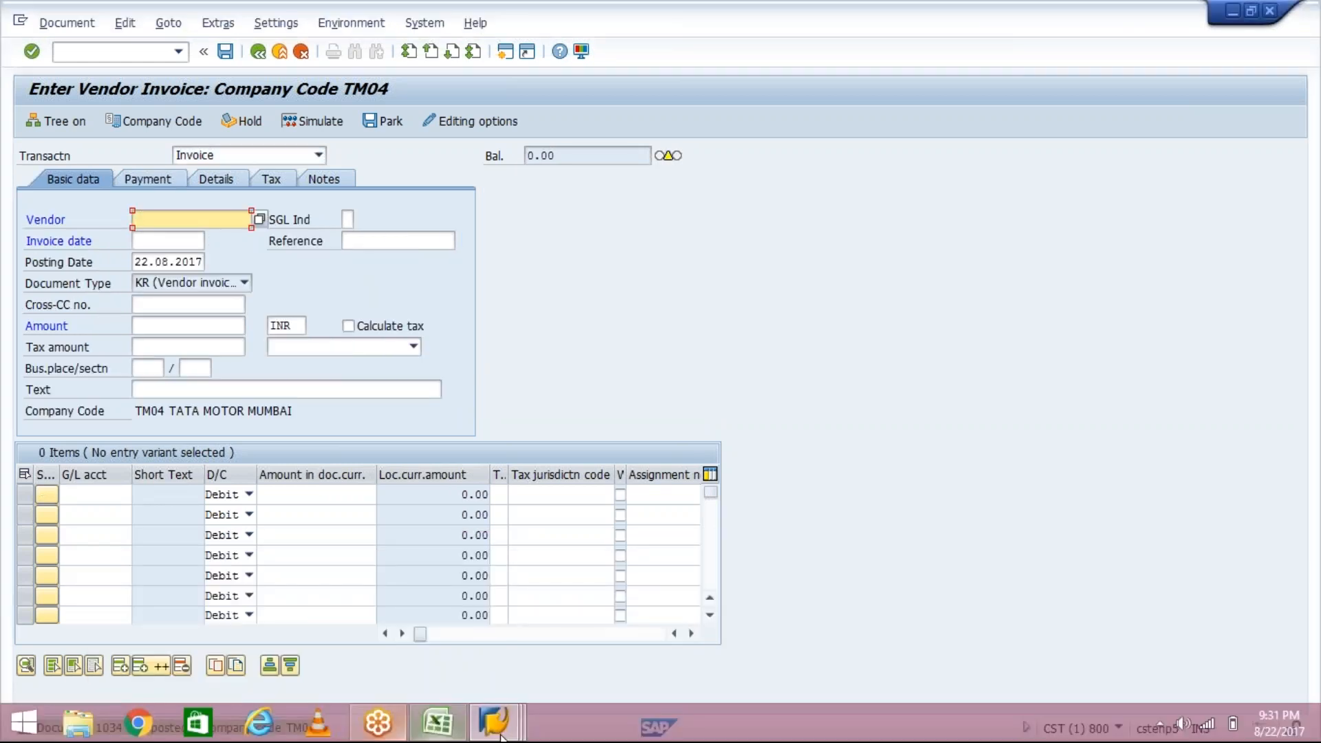
# - Refresh the vendor line item list and examine the newly posted 500 item's due date and payment terms
pyautogui.click(501, 737)
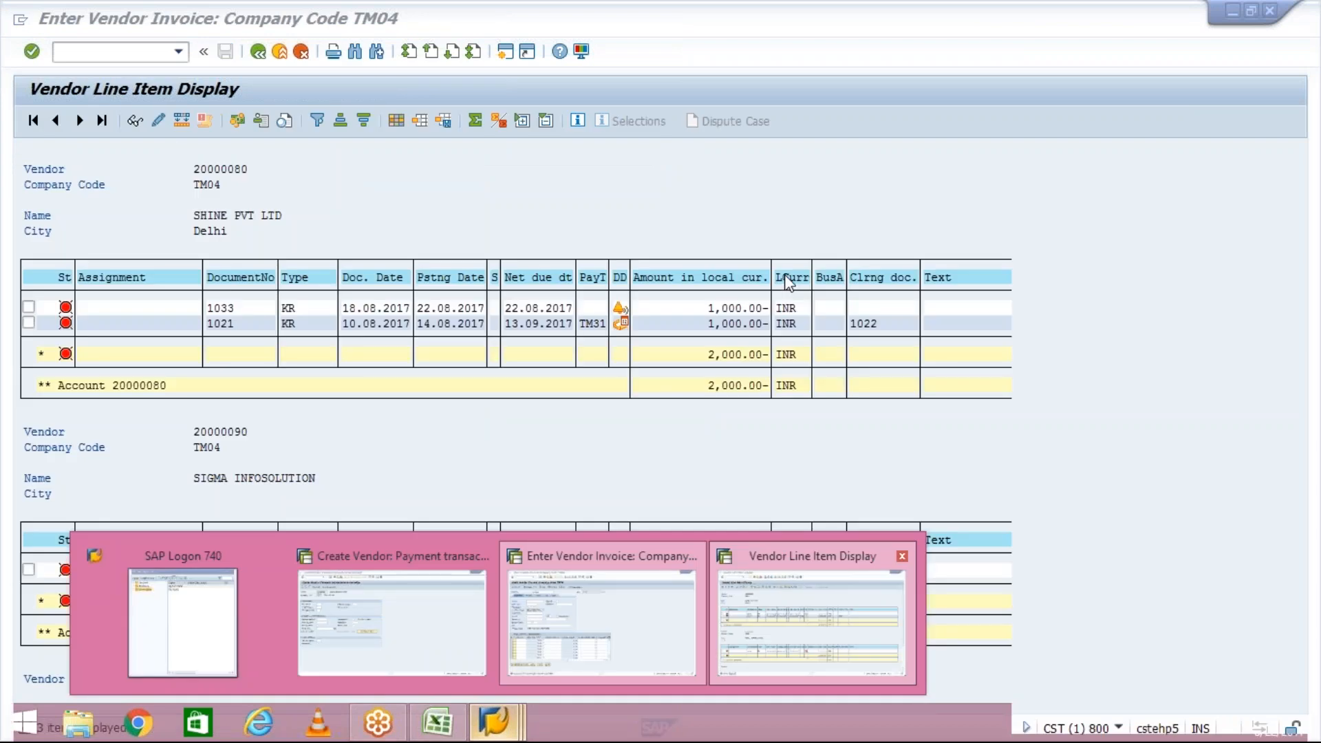
pyautogui.click(799, 655)
pyautogui.click(710, 158)
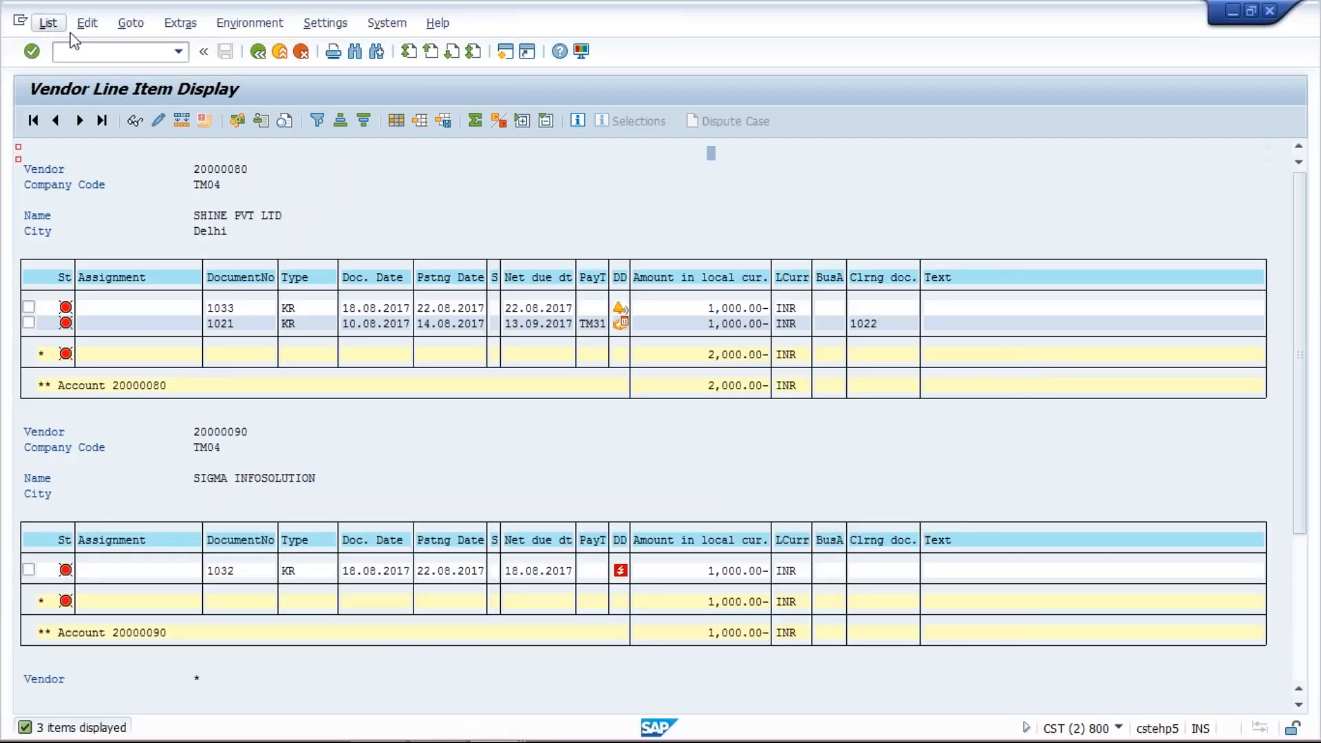
pyautogui.click(48, 22)
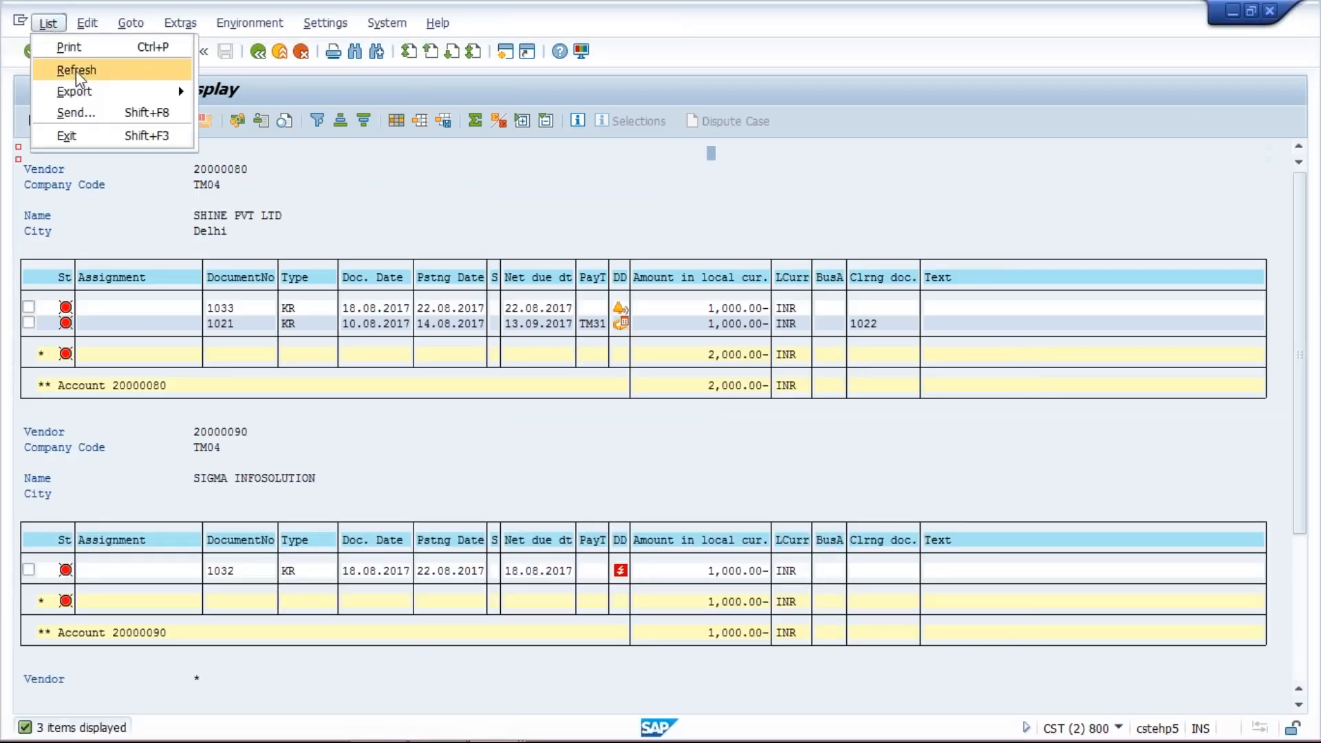
pyautogui.click(76, 71)
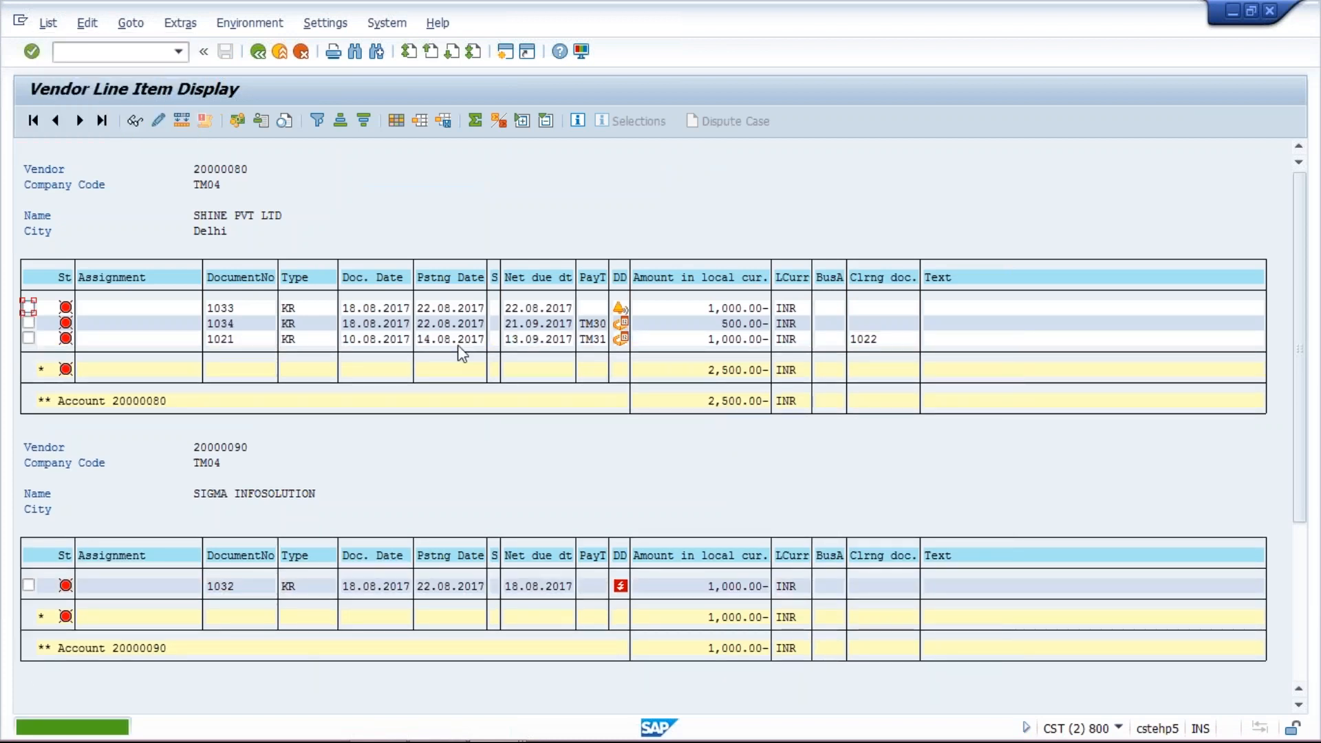
pyautogui.click(703, 586)
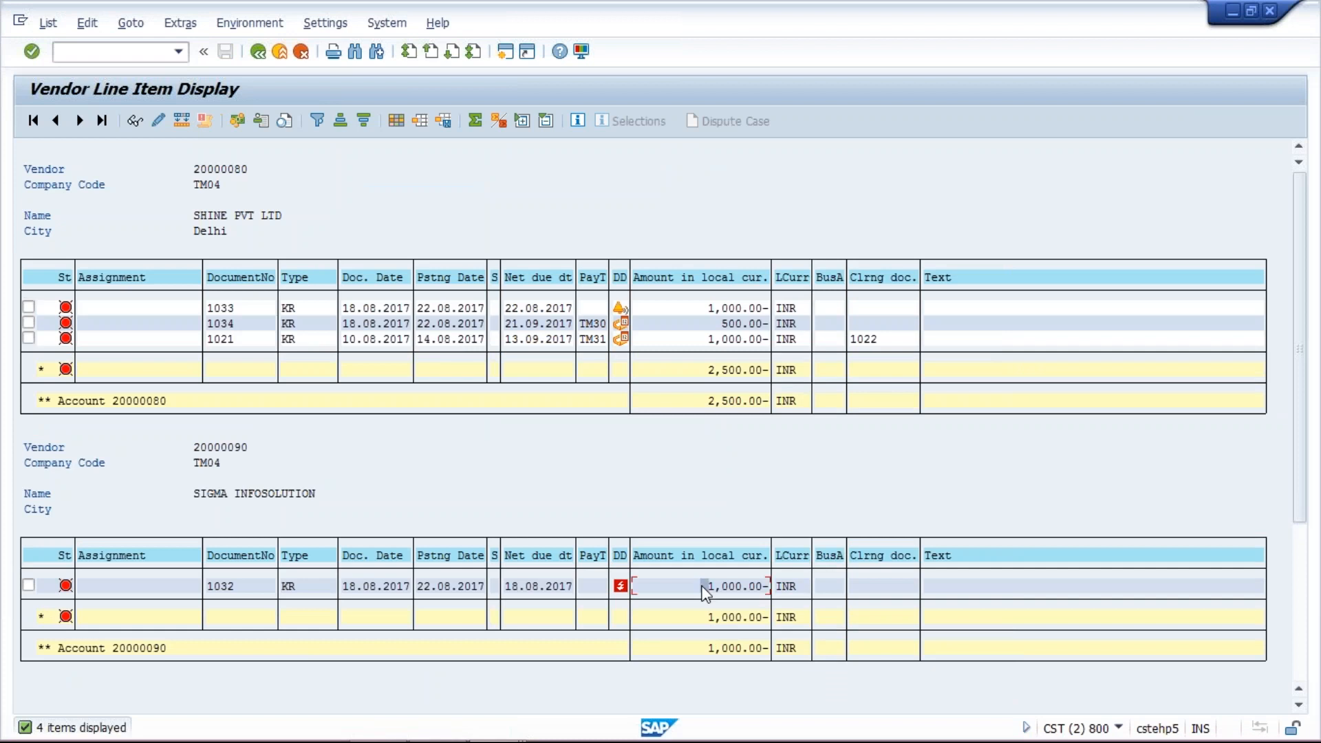
pyautogui.click(704, 307)
pyautogui.click(666, 323)
pyautogui.moveTo(624, 322)
pyautogui.moveTo(623, 596)
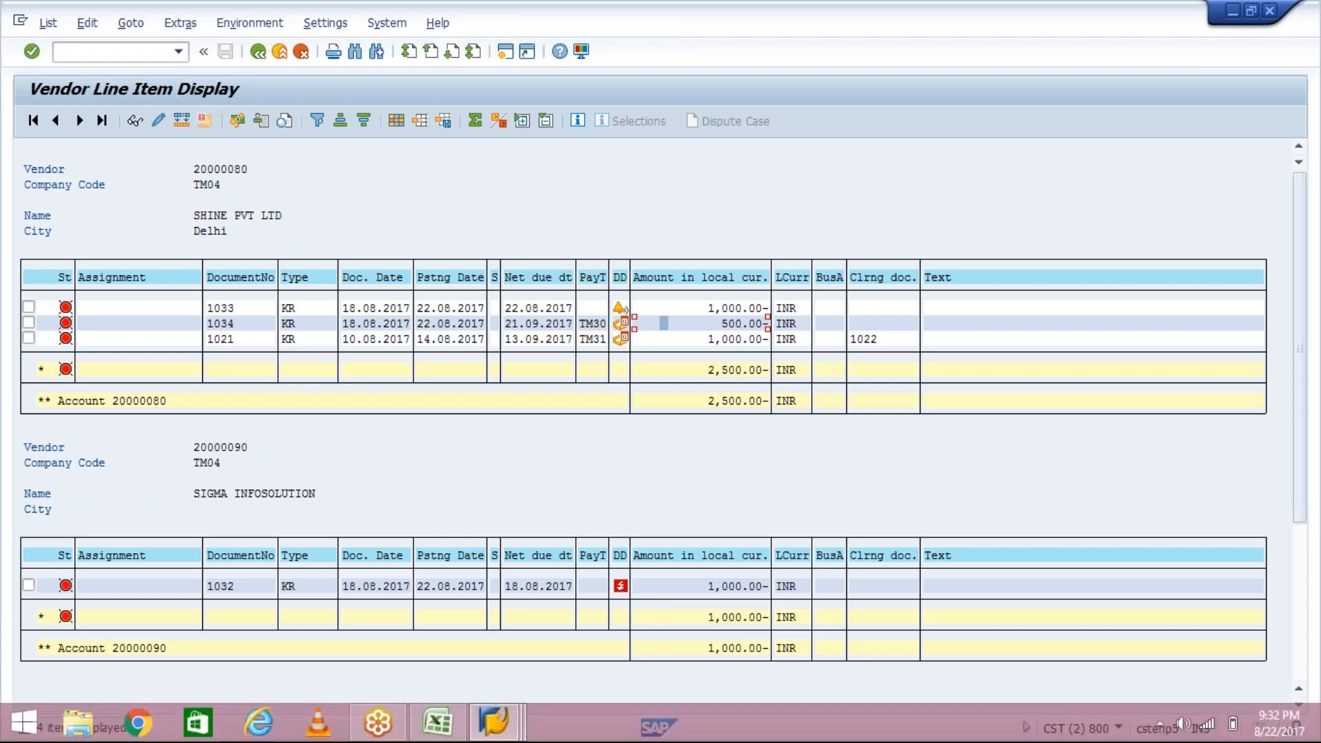
# - Start the Automatic Payment Transactions transaction F110 from the invoice session
pyautogui.click(495, 724)
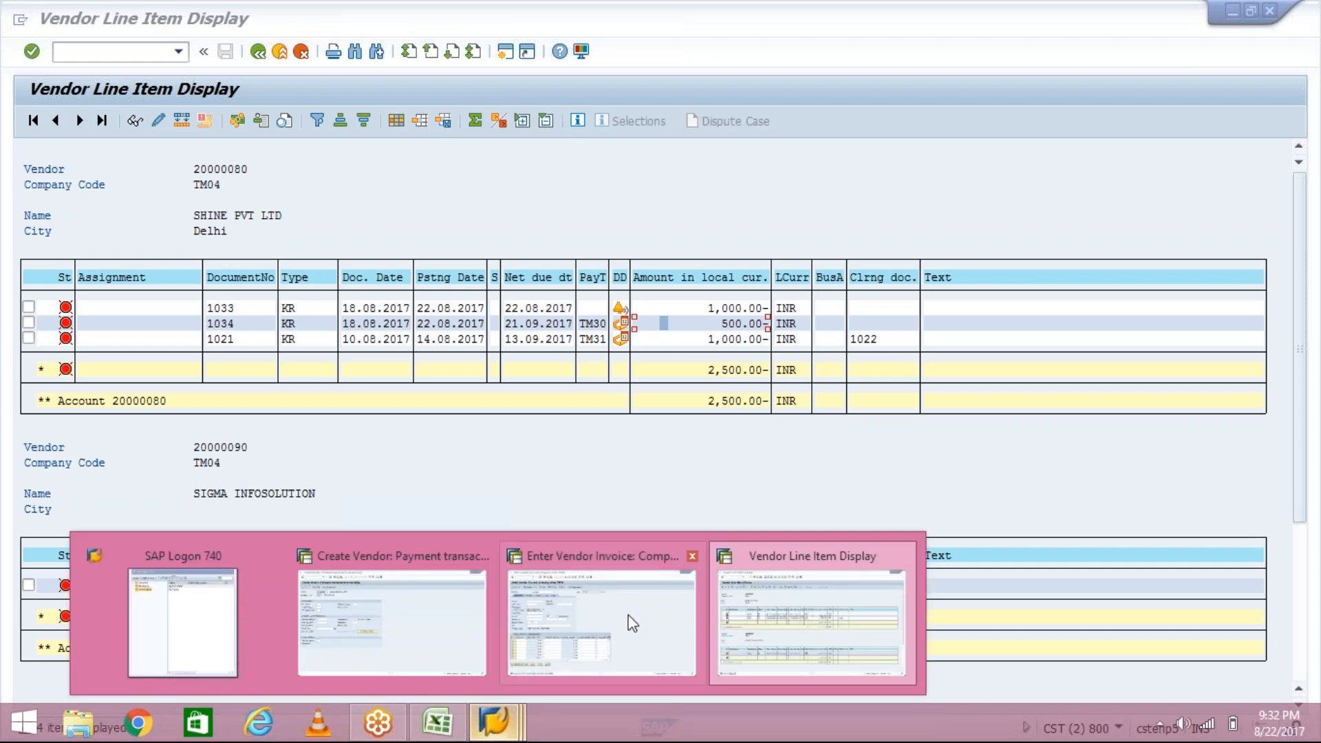
pyautogui.moveTo(635, 623)
pyautogui.click(111, 52)
pyautogui.write('/n')
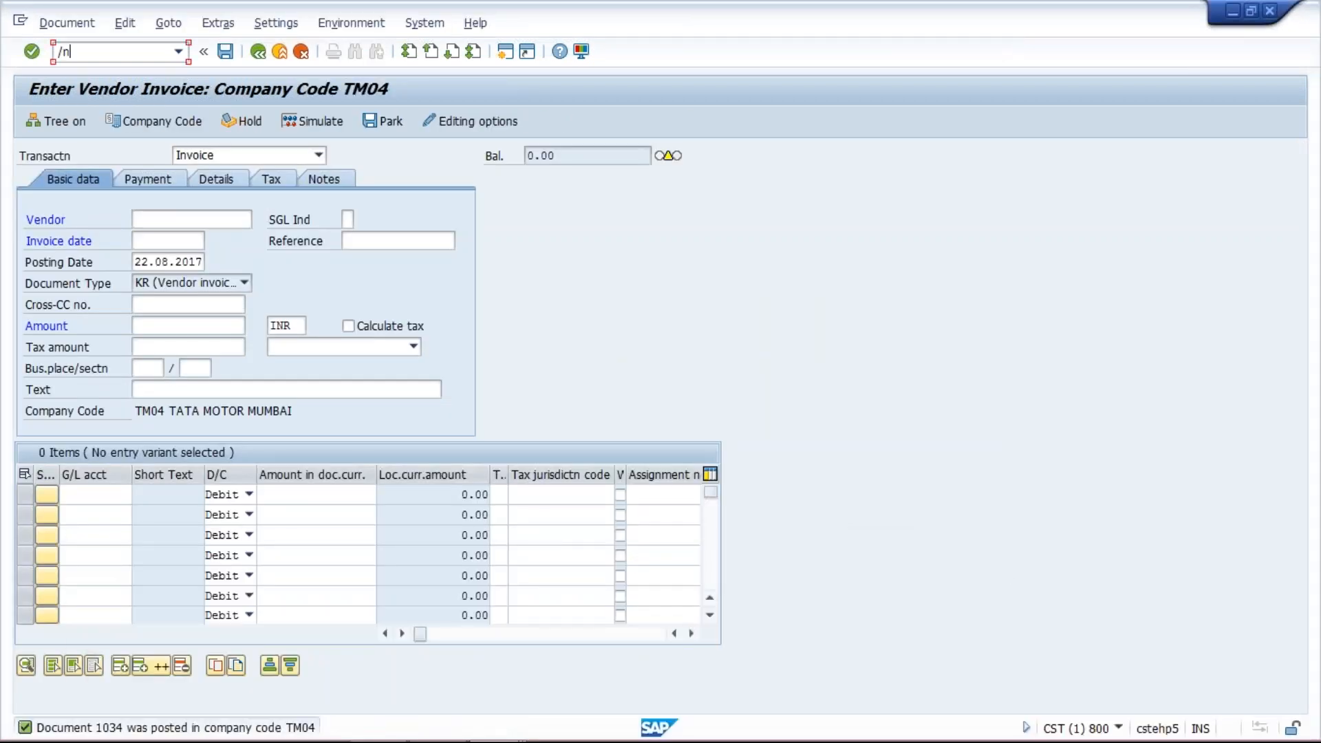
pyautogui.write('fb60')
pyautogui.press('Return')
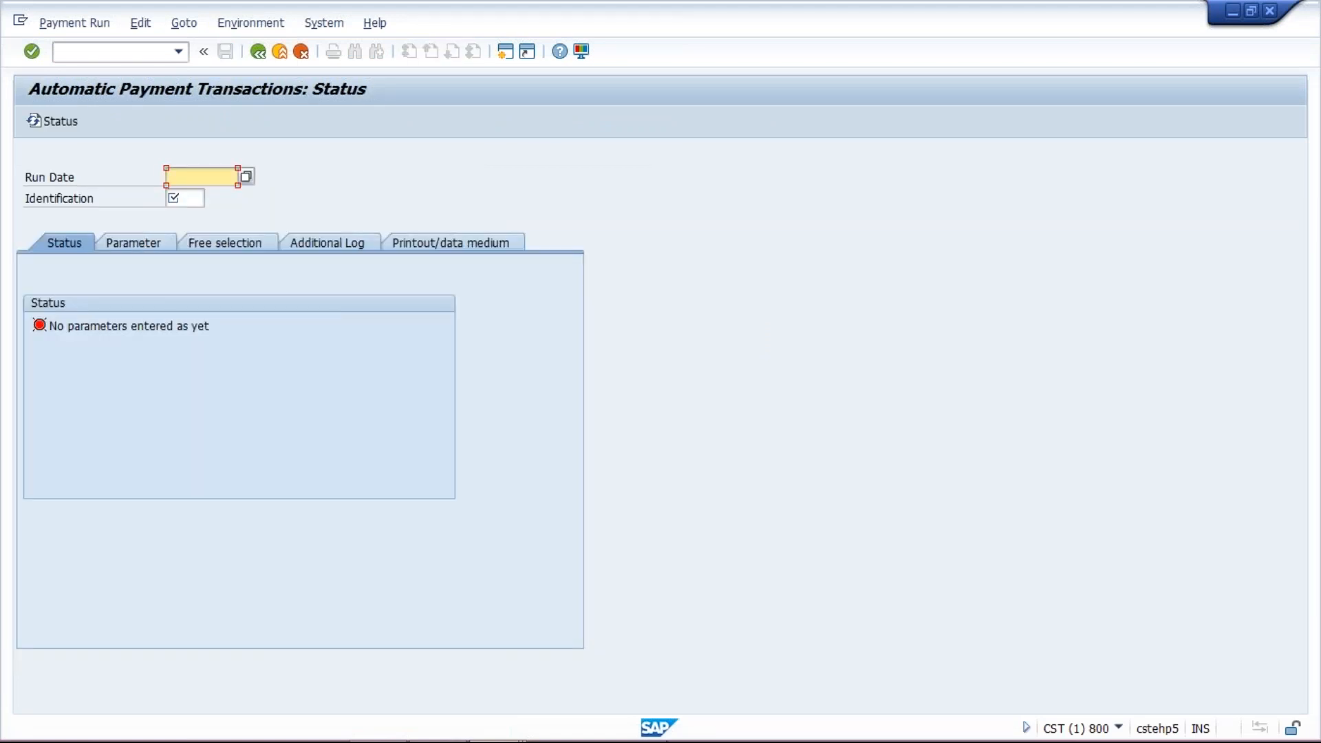
# - Set the payment run date to 22.08.2017
pyautogui.write('22.08.2017')
pyautogui.press('Tab')
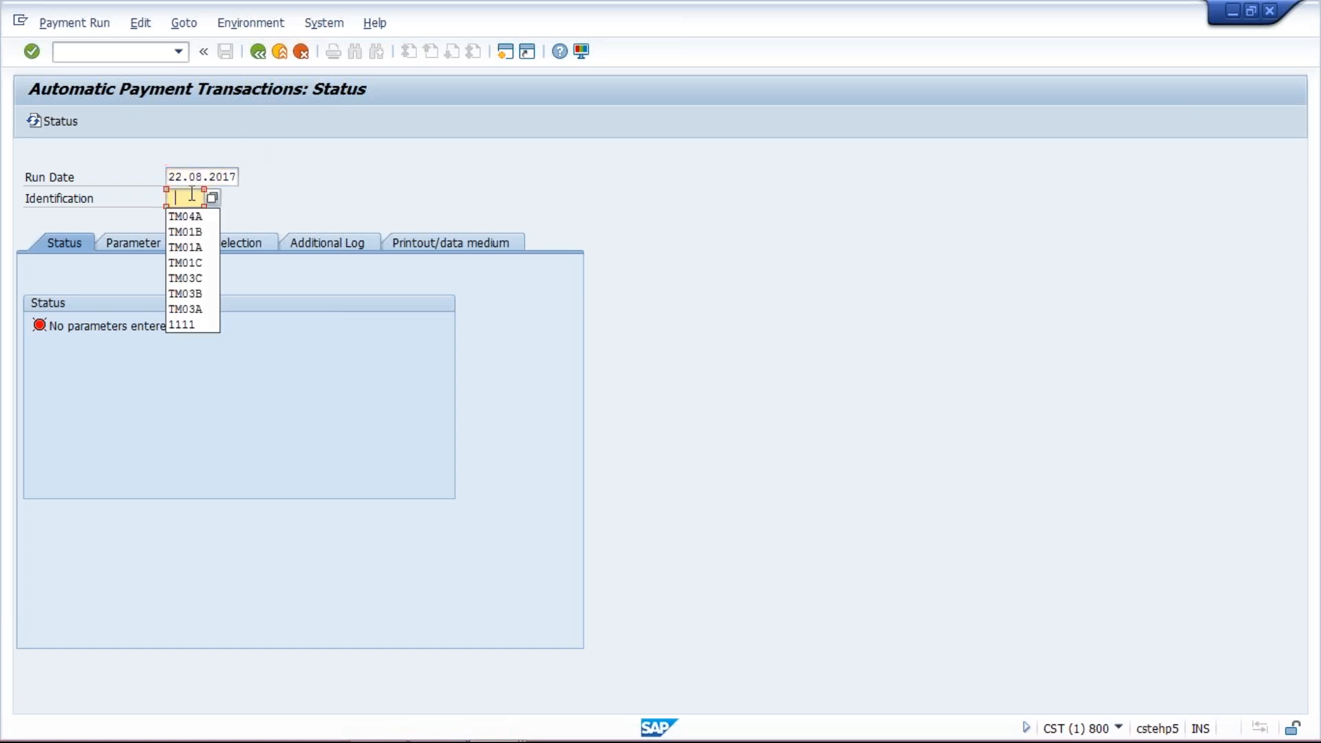
# - Set the payment run identification to TM04A and open the run parameters
pyautogui.click(196, 218)
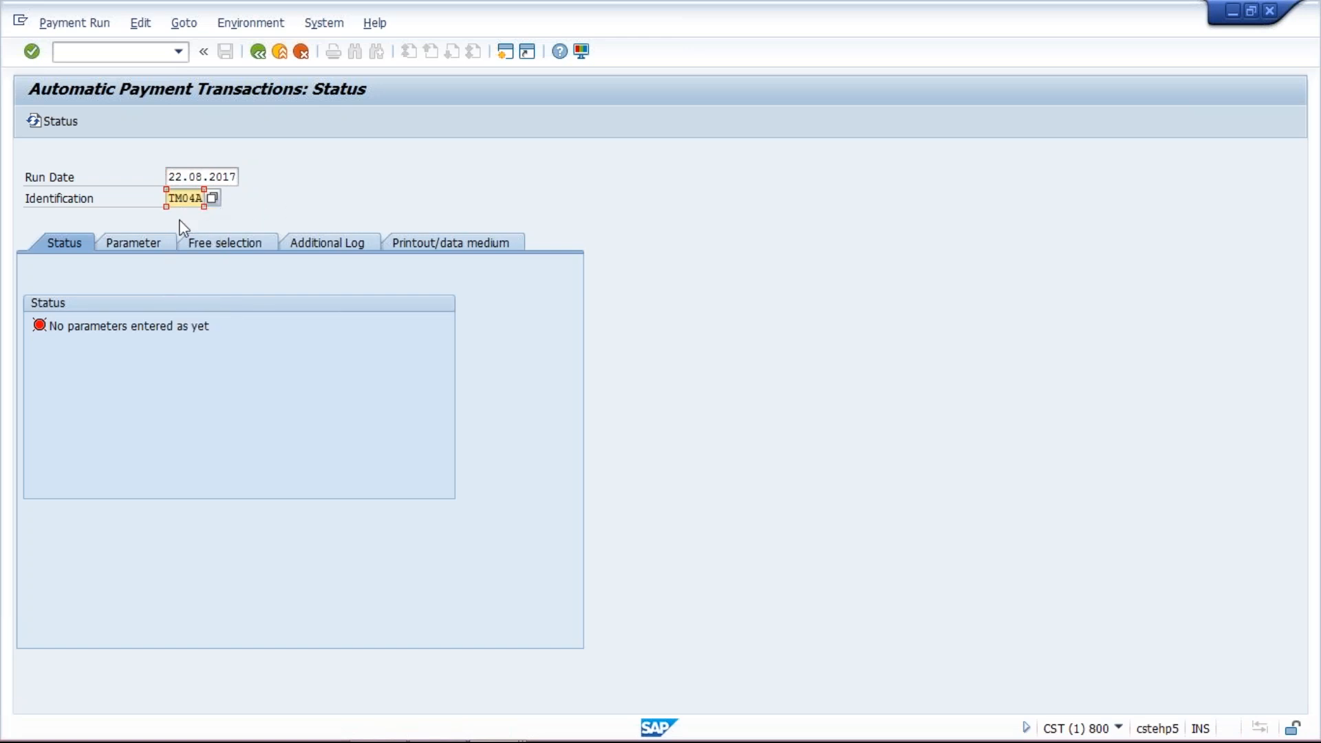
pyautogui.click(135, 243)
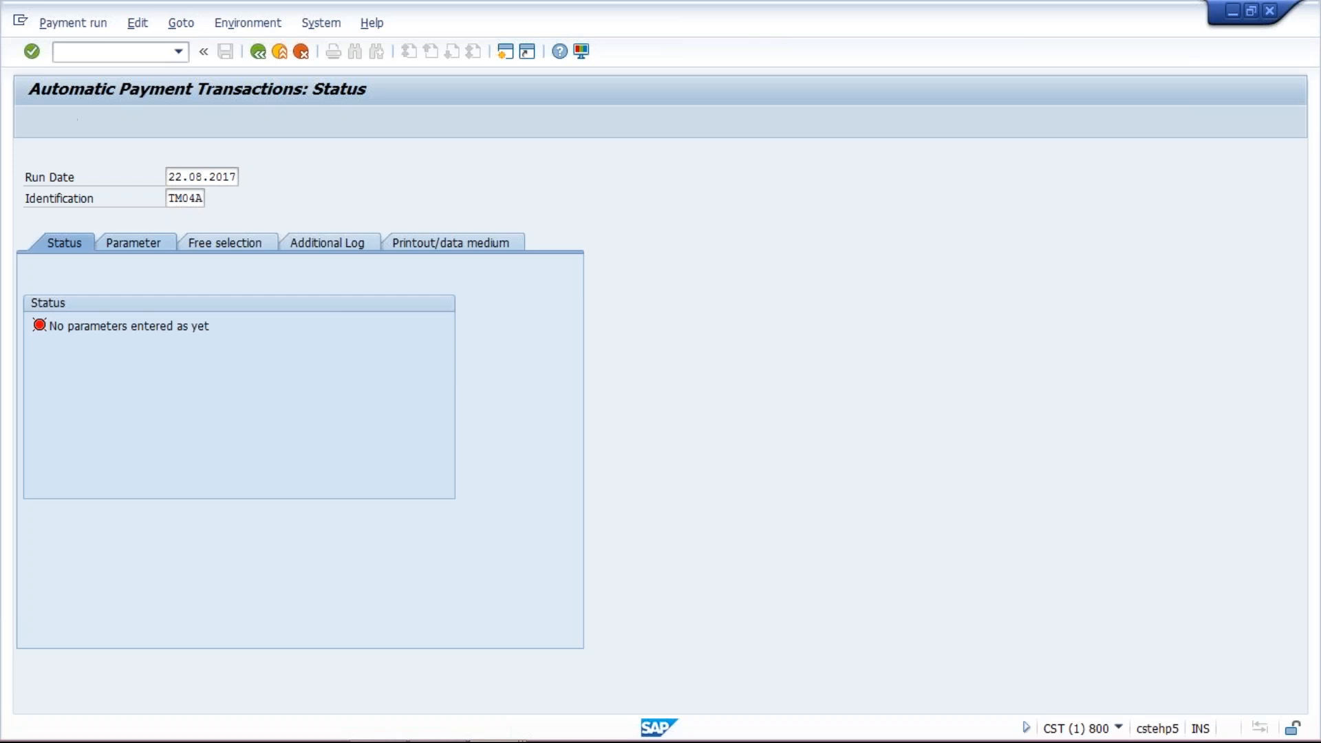
pyautogui.click(155, 370)
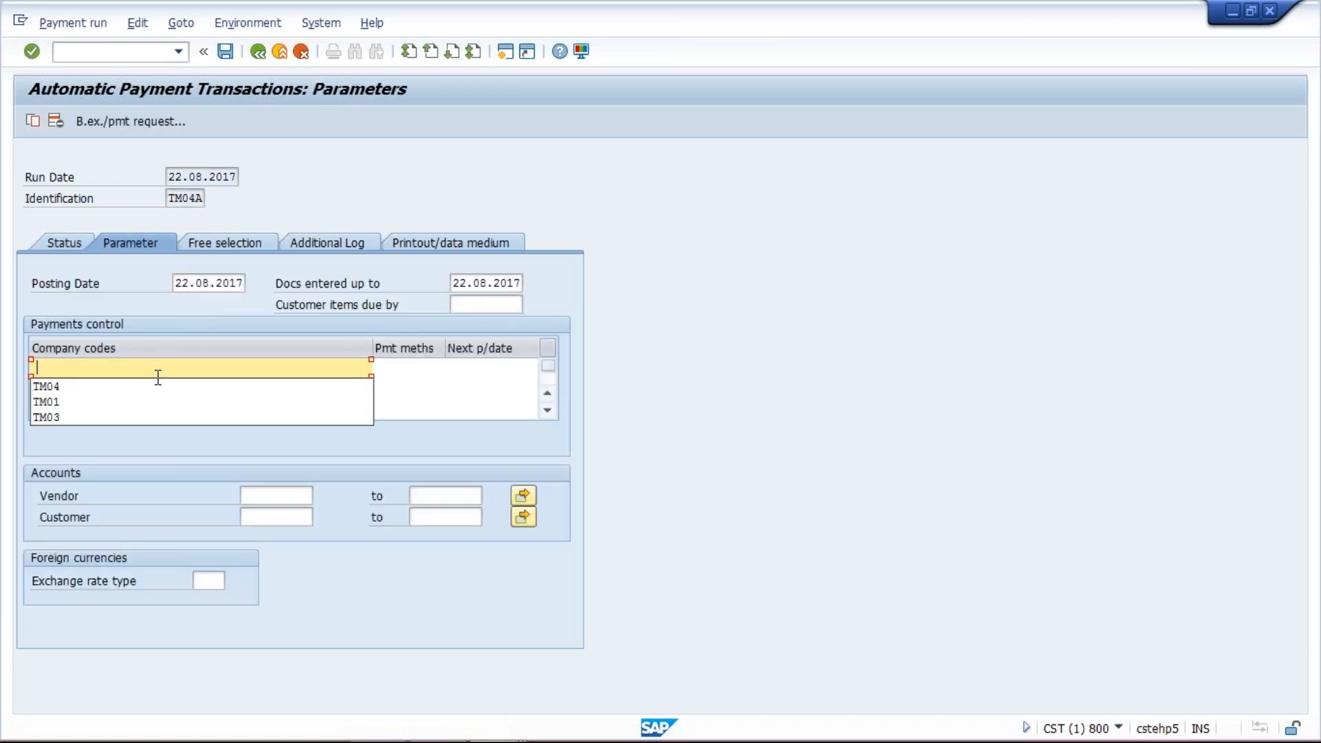
# - Add company code TM04 with payment method T and next payment date 24.08.2017
pyautogui.click(331, 386)
pyautogui.click(396, 367)
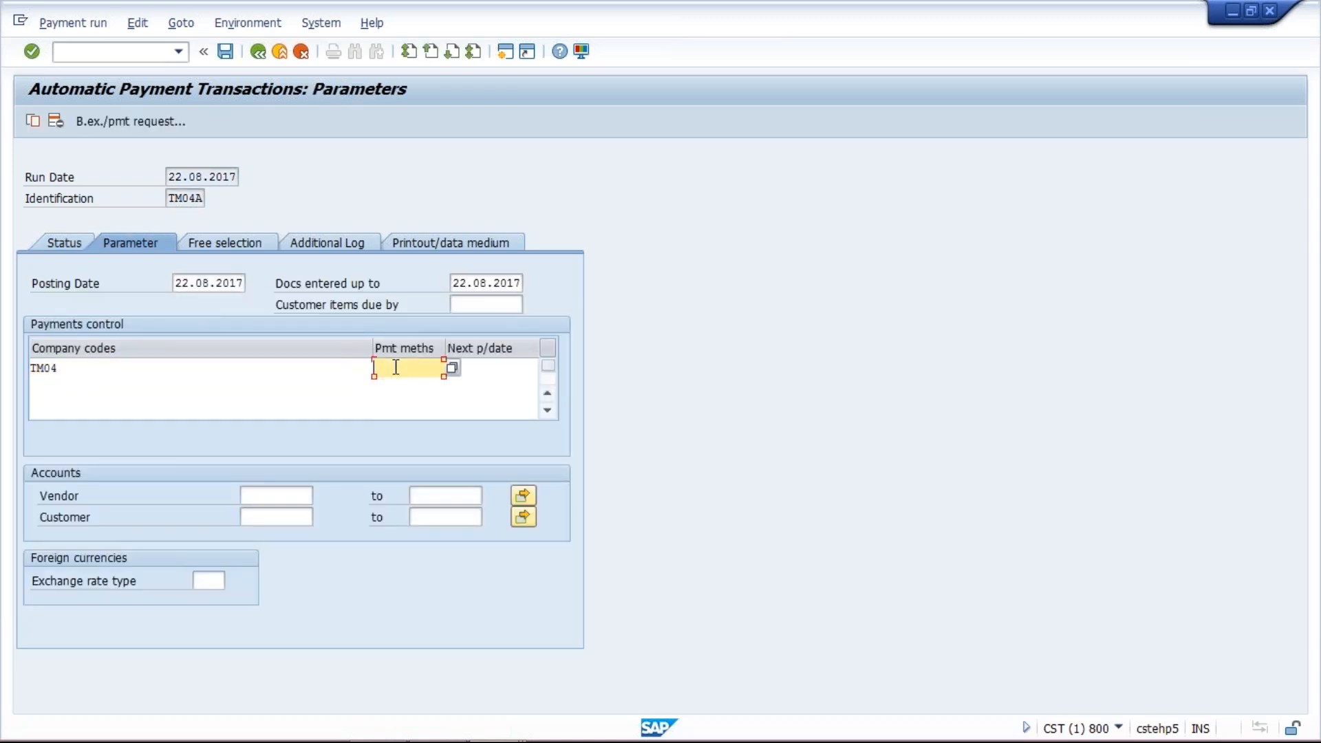
pyautogui.click(403, 389)
pyautogui.click(488, 369)
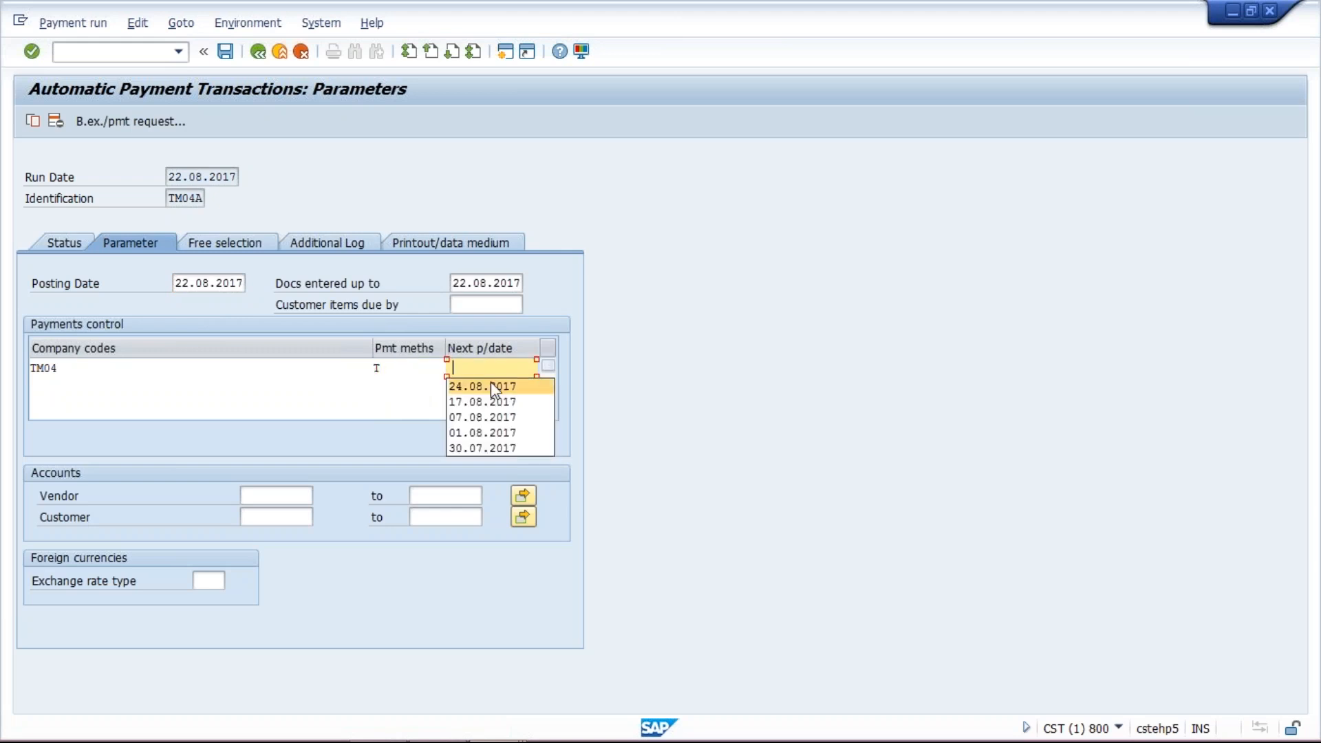
pyautogui.click(490, 383)
# - Close the Create Vendor payment transactions session window
pyautogui.moveTo(812, 741)
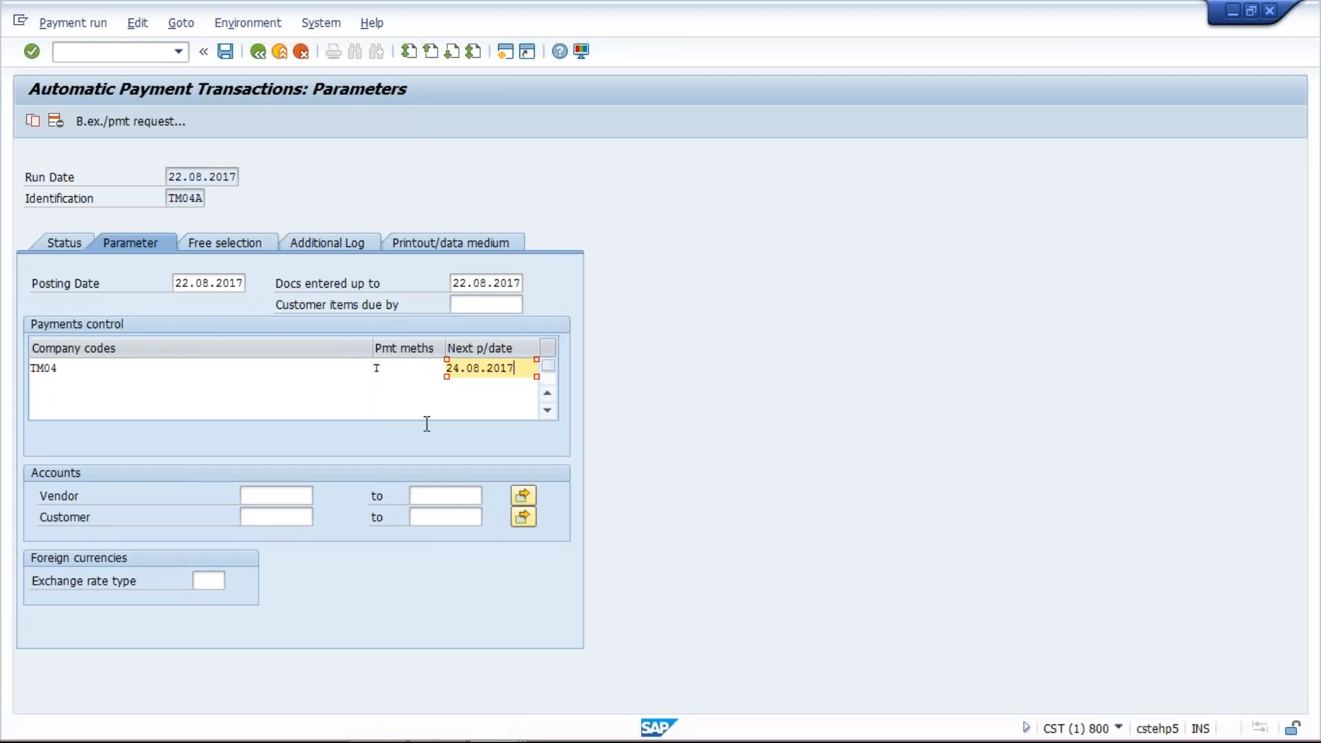
pyautogui.moveTo(585, 741)
pyautogui.click(494, 721)
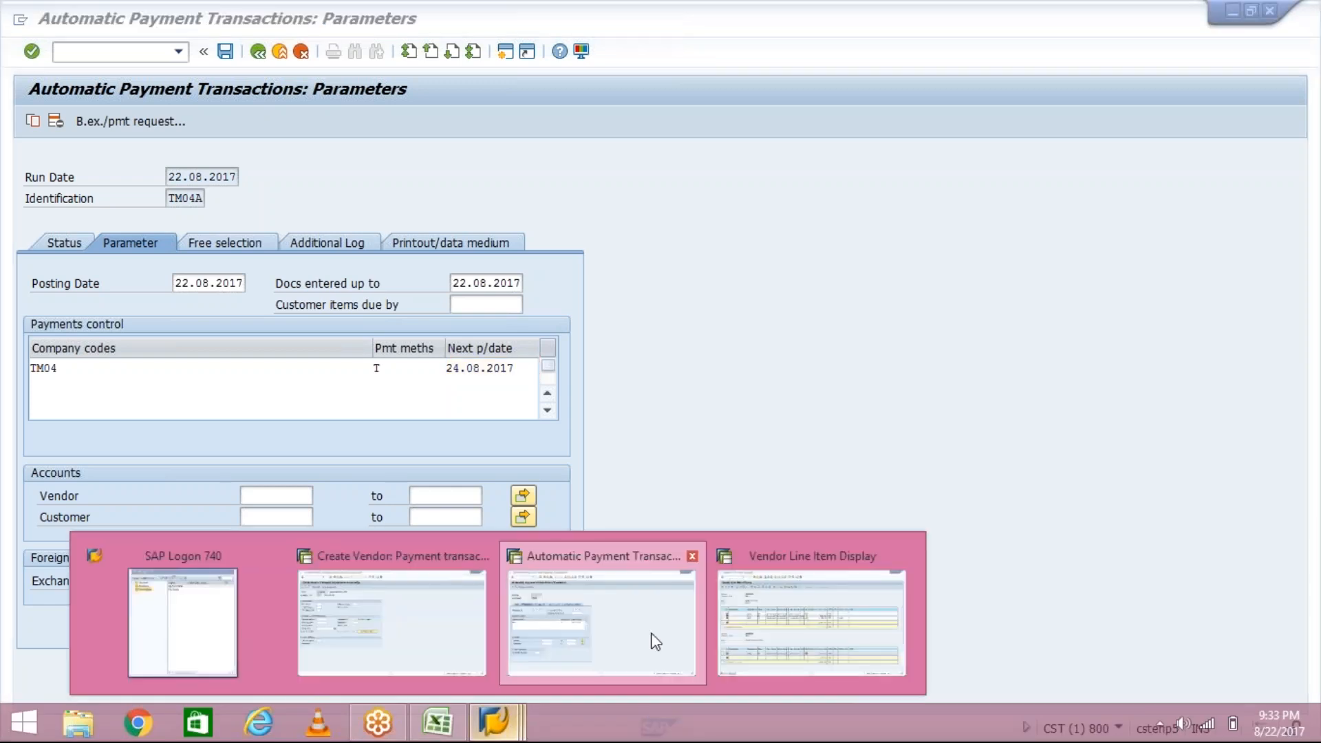
pyautogui.click(400, 663)
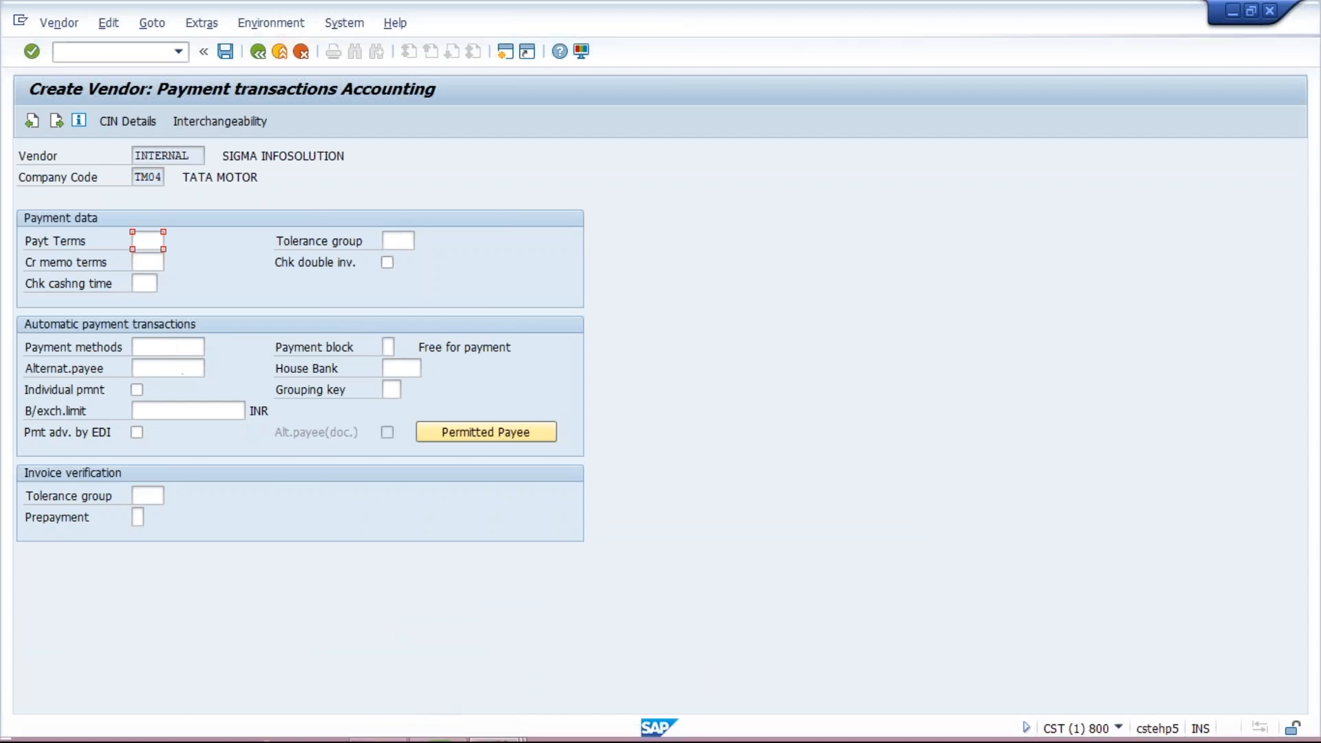
pyautogui.moveTo(520, 733)
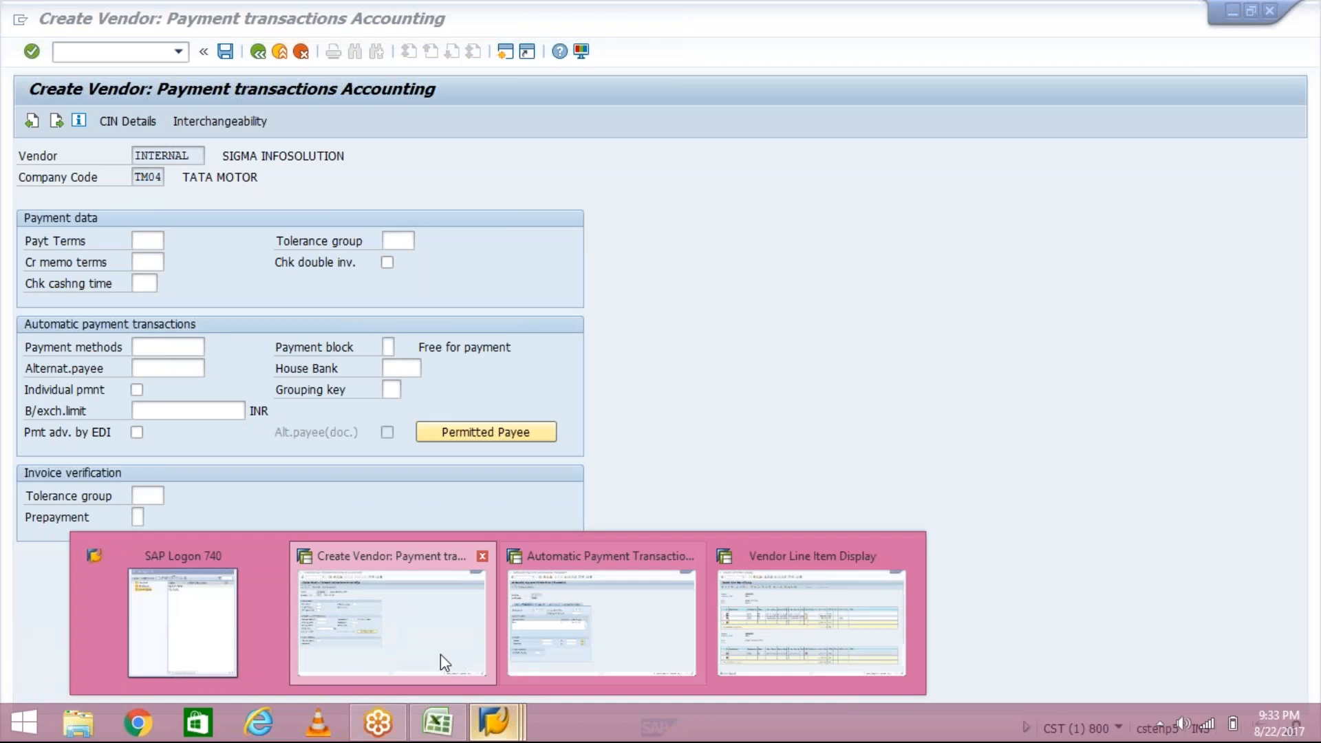
pyautogui.click(441, 654)
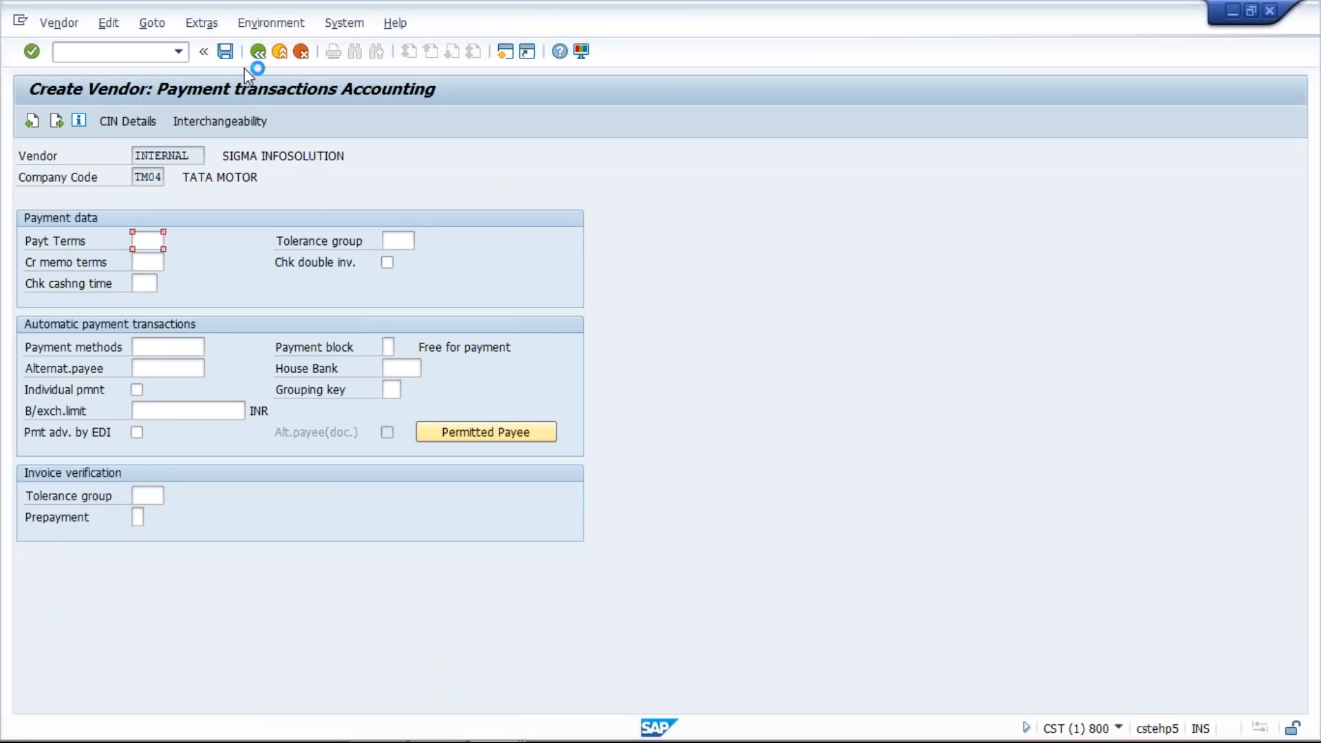
pyautogui.click(21, 23)
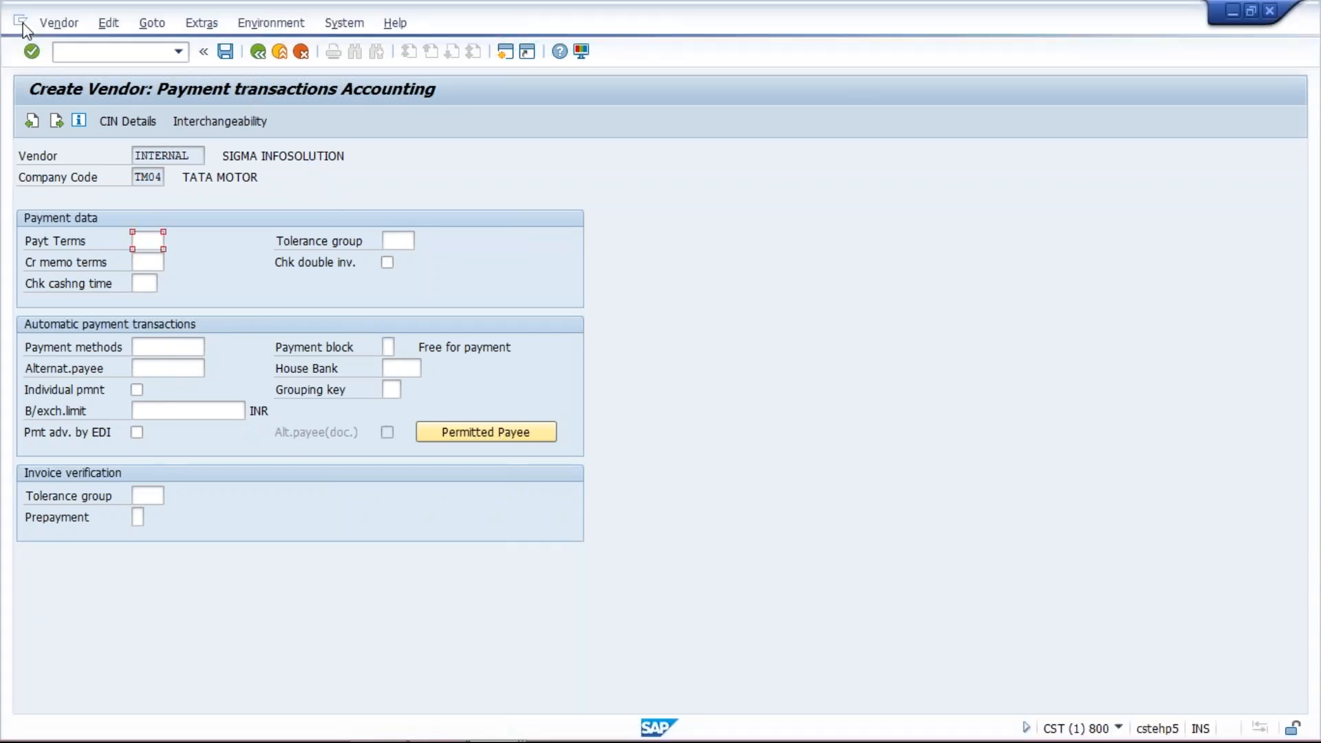
pyautogui.click(113, 194)
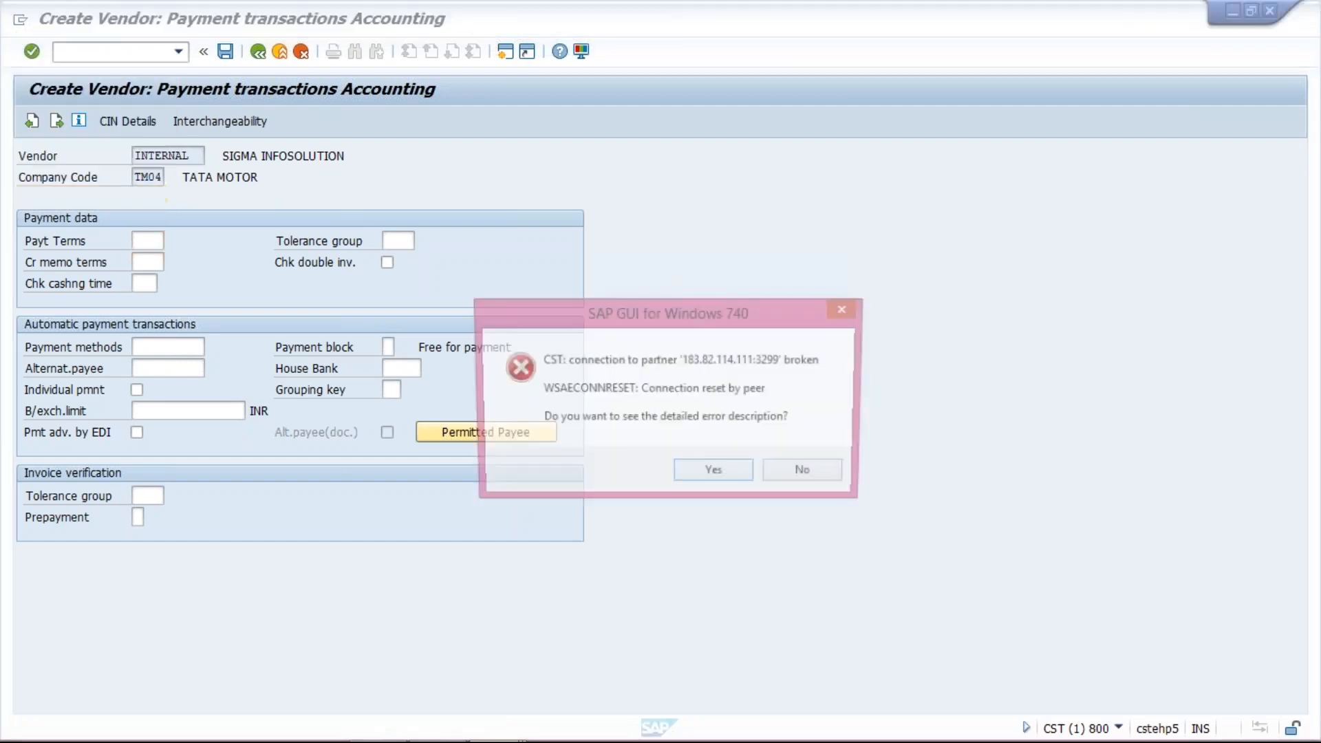
pyautogui.click(814, 479)
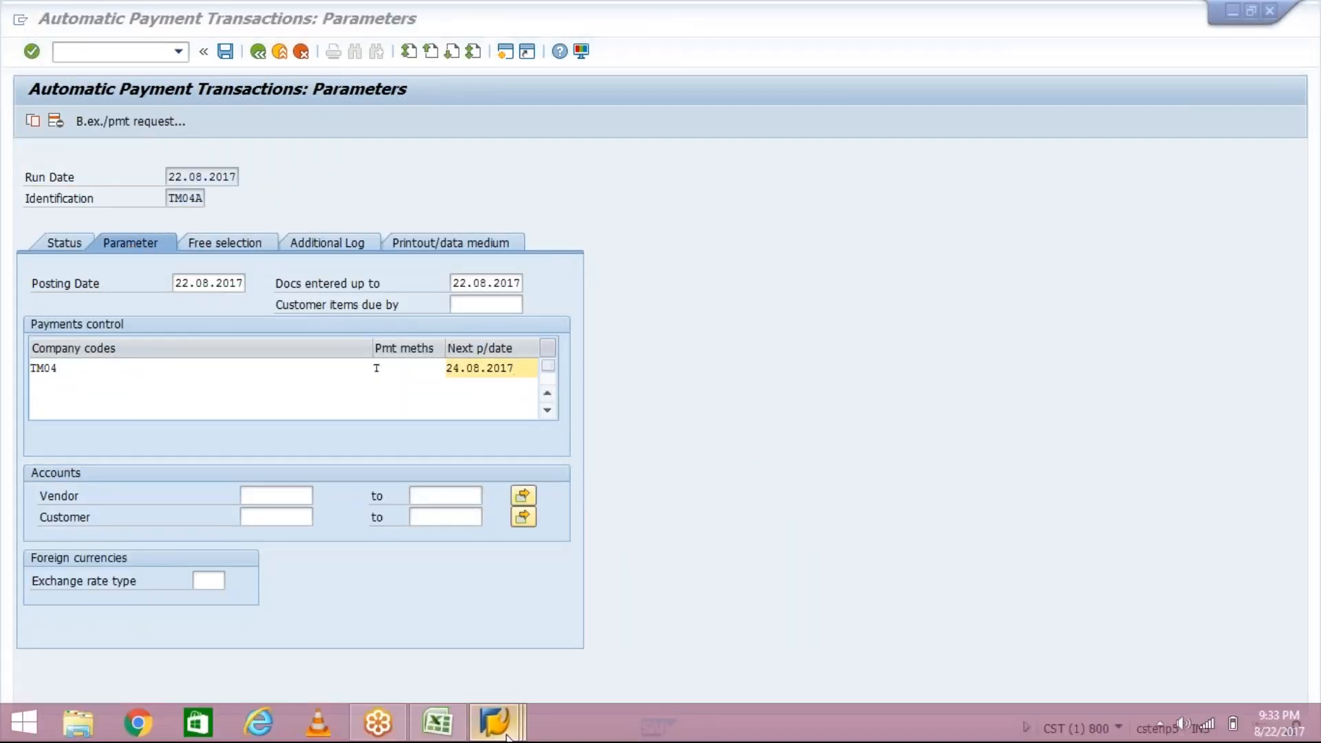
# - Switch to the vendor line item list and review SIGMA INFOSOLUTION's open item
pyautogui.moveTo(494, 723)
pyautogui.click(700, 627)
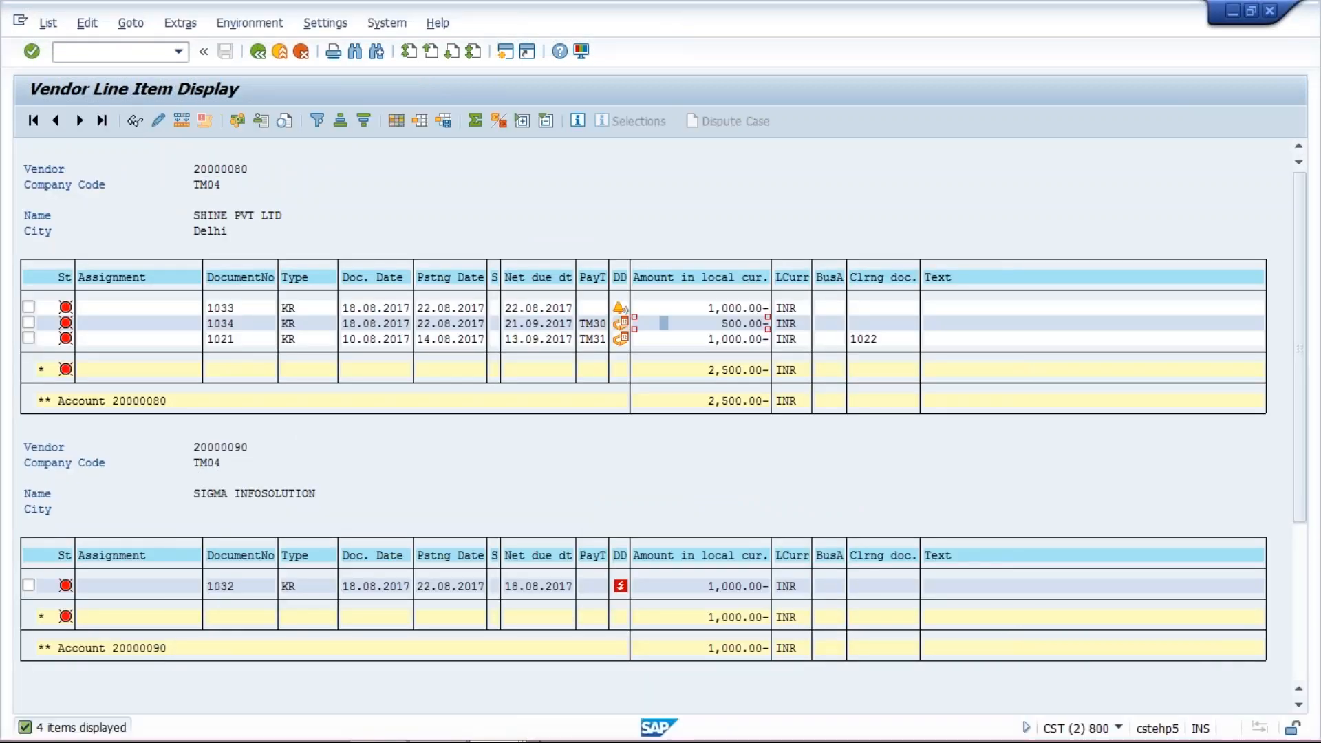
pyautogui.click(522, 733)
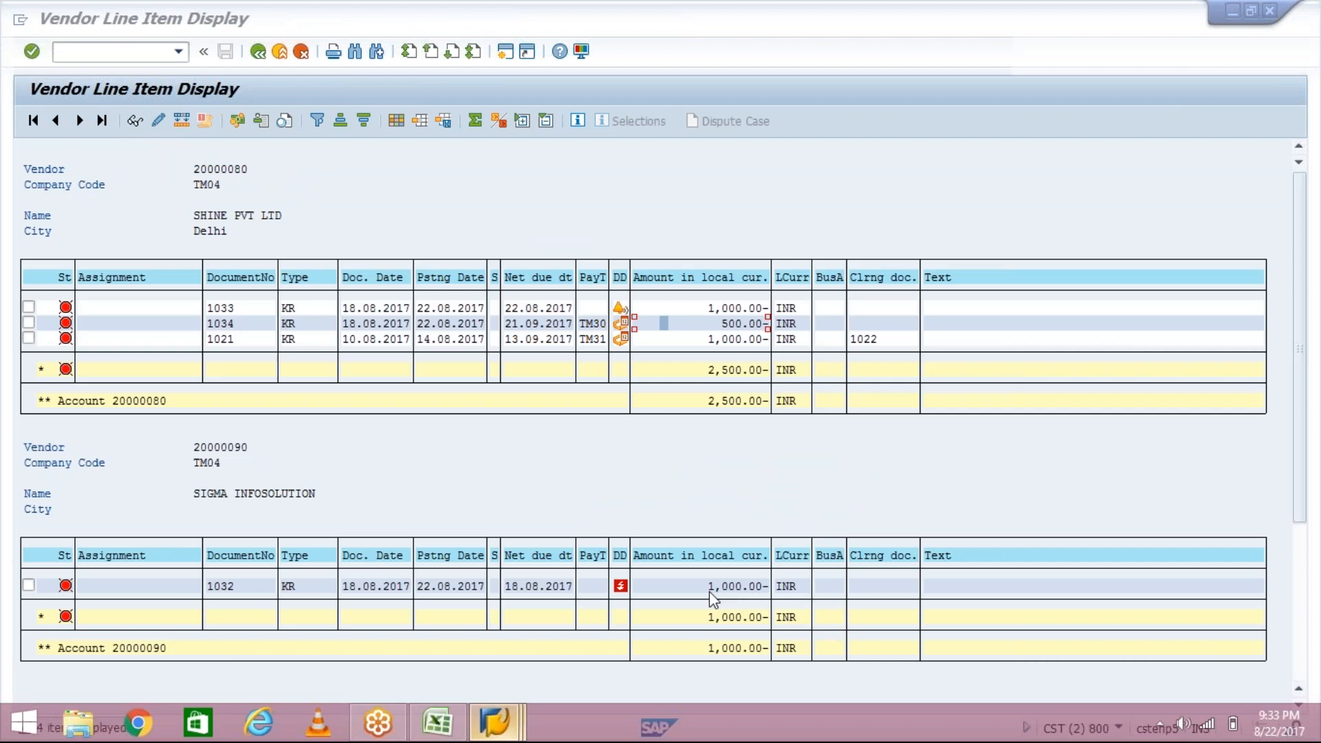
pyautogui.click(714, 598)
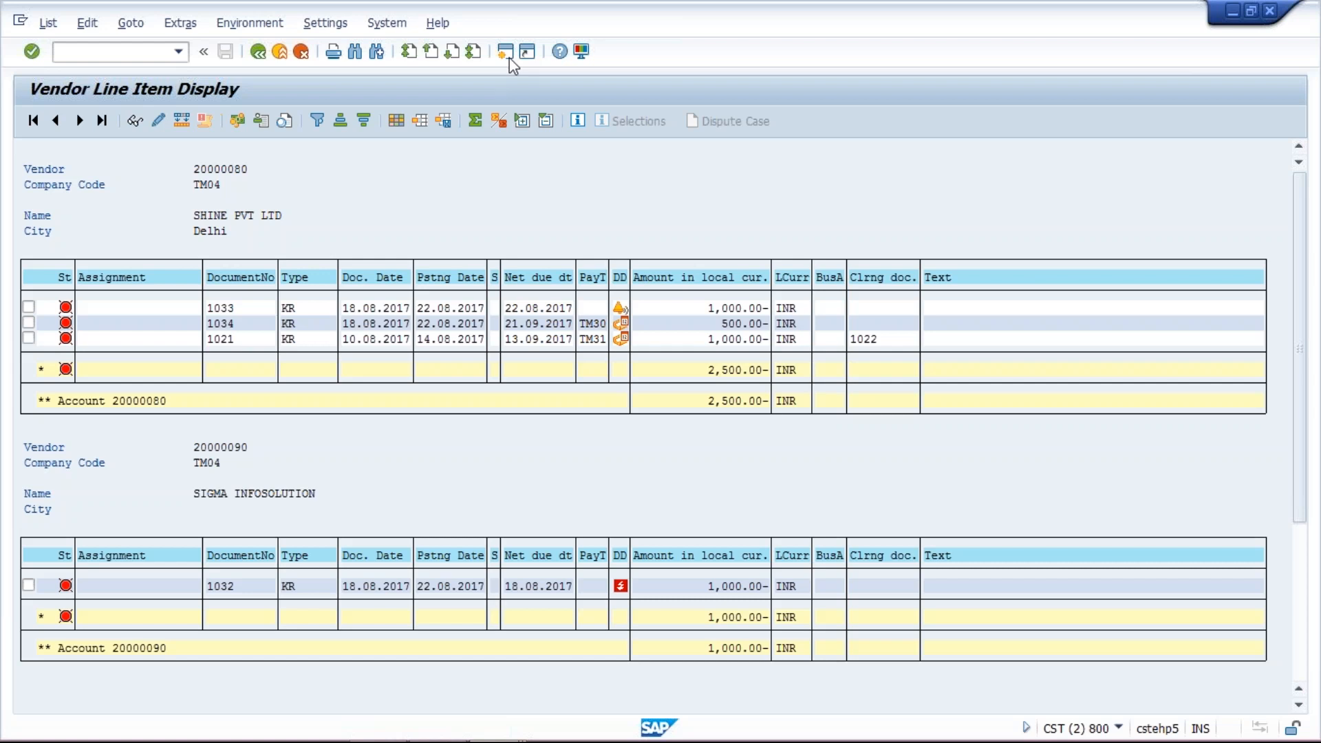
# - Open a new session and start the Display Vendor transaction XK03
pyautogui.click(510, 59)
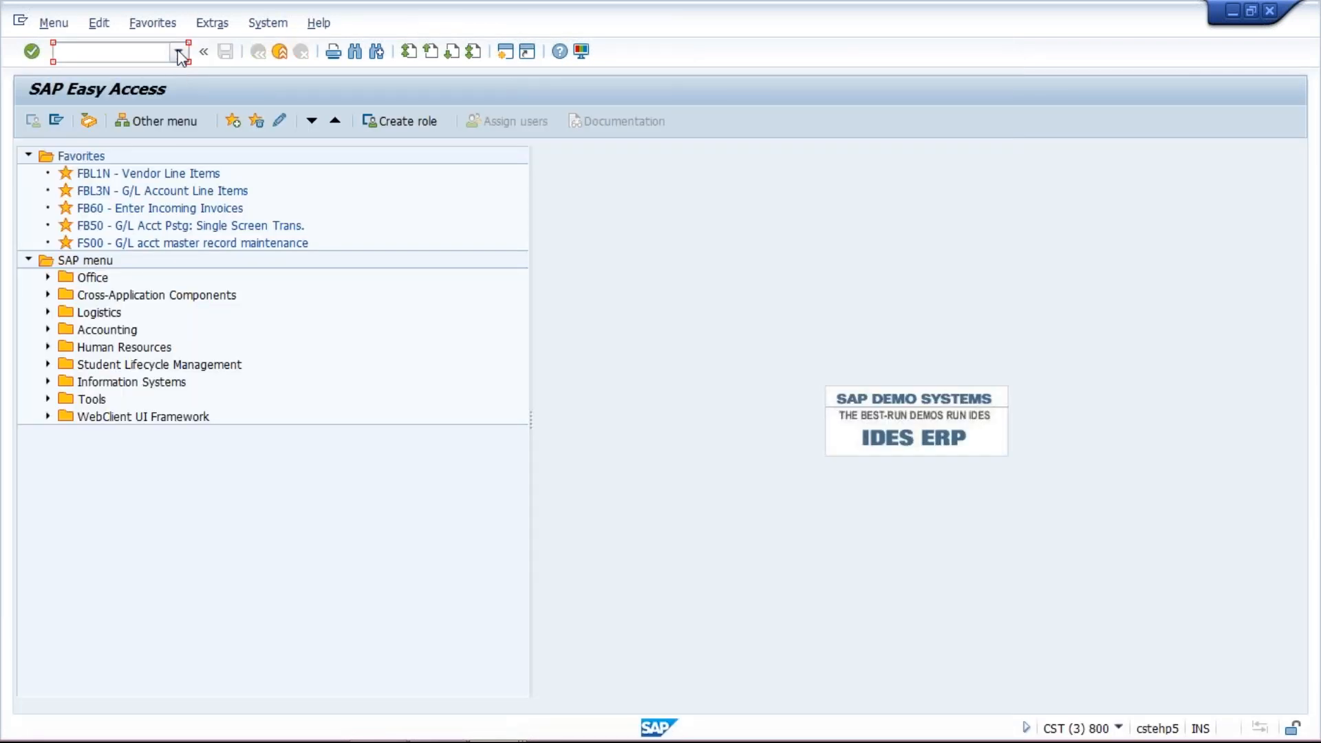
pyautogui.click(179, 52)
pyautogui.press('Escape')
pyautogui.write('xk03')
pyautogui.press('Return')
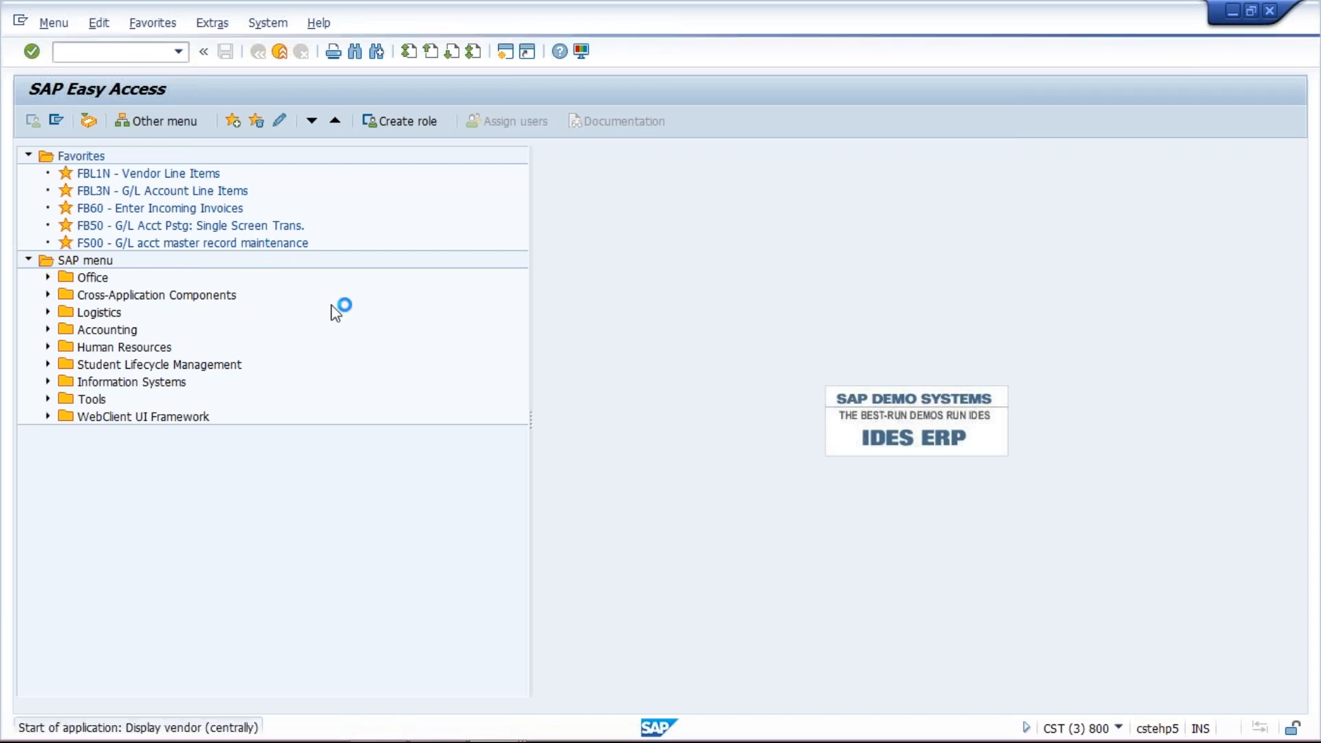
# - Display vendor SIGMA INFOSOLUTION's company code payment transactions data for TM04
pyautogui.write('2000008')
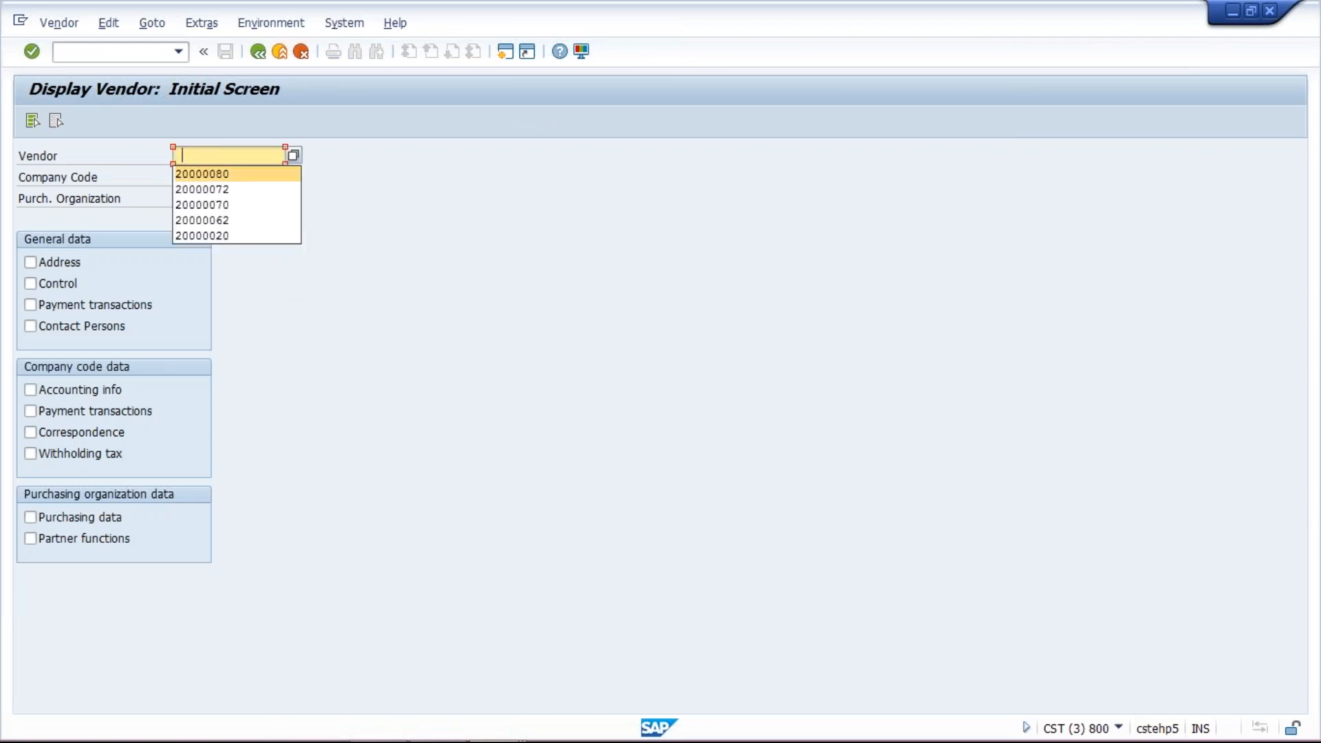
pyautogui.press('BackSpace')
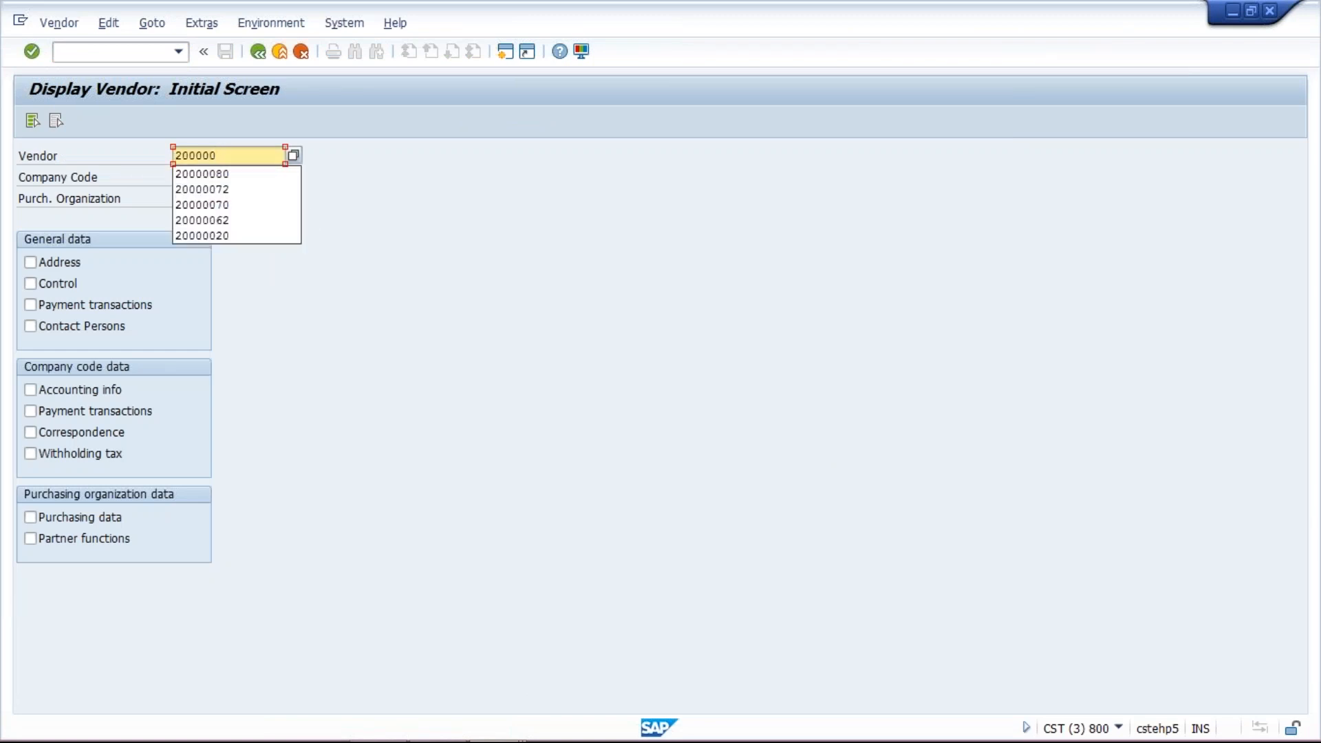
pyautogui.write('90')
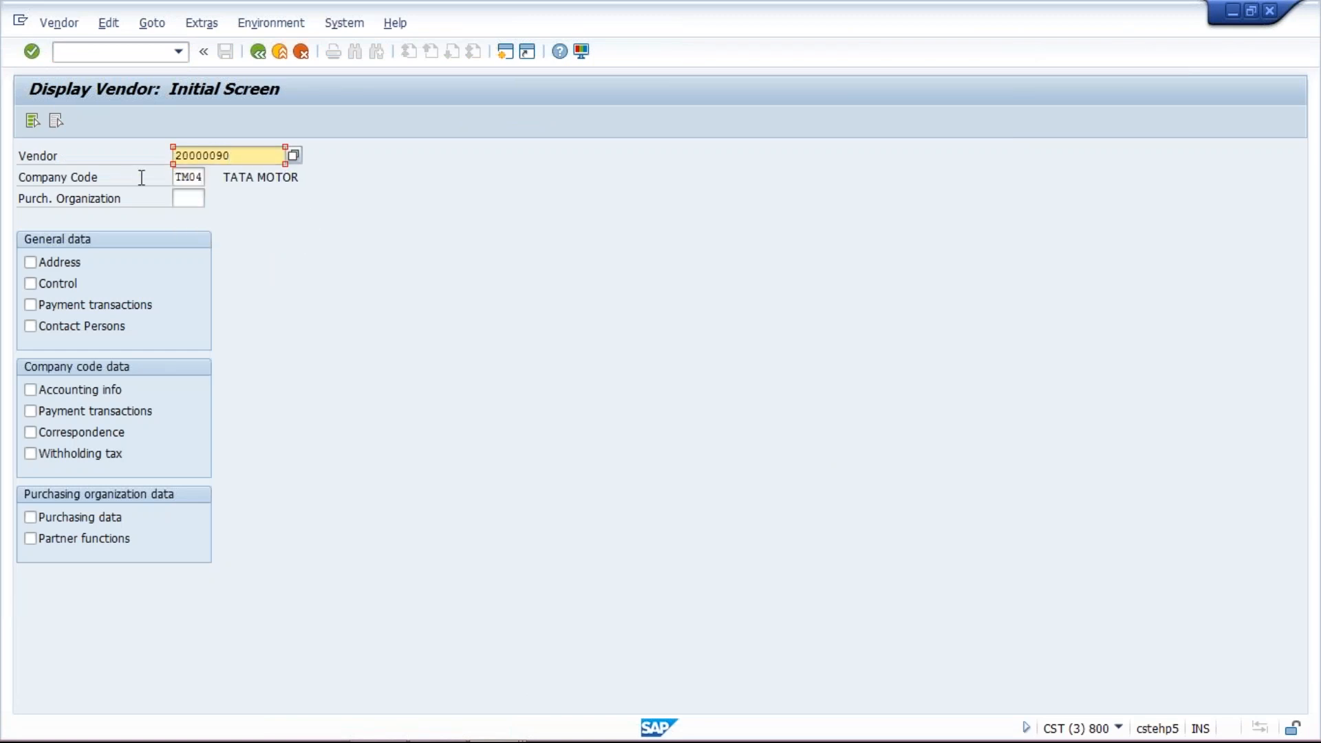
pyautogui.click(130, 416)
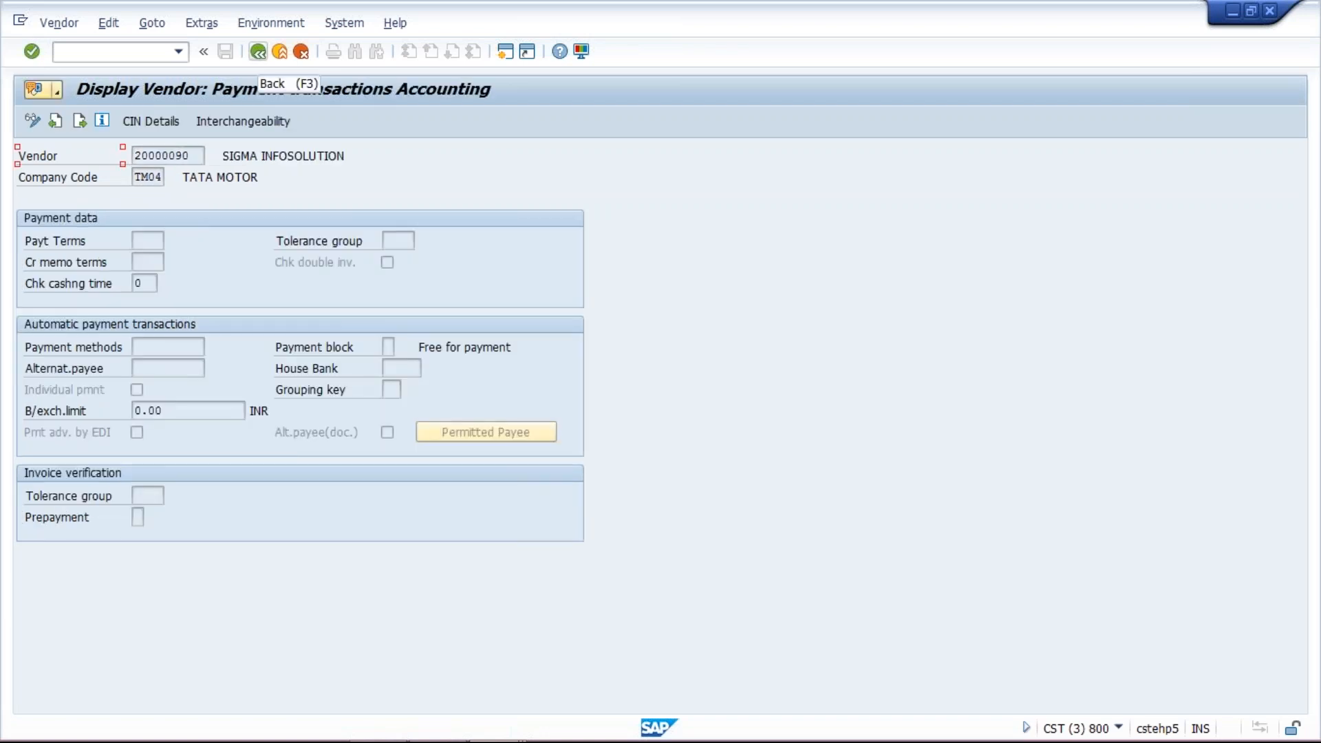
# - Switch to change mode, set the vendor's payment method to T, and save
pyautogui.click(32, 121)
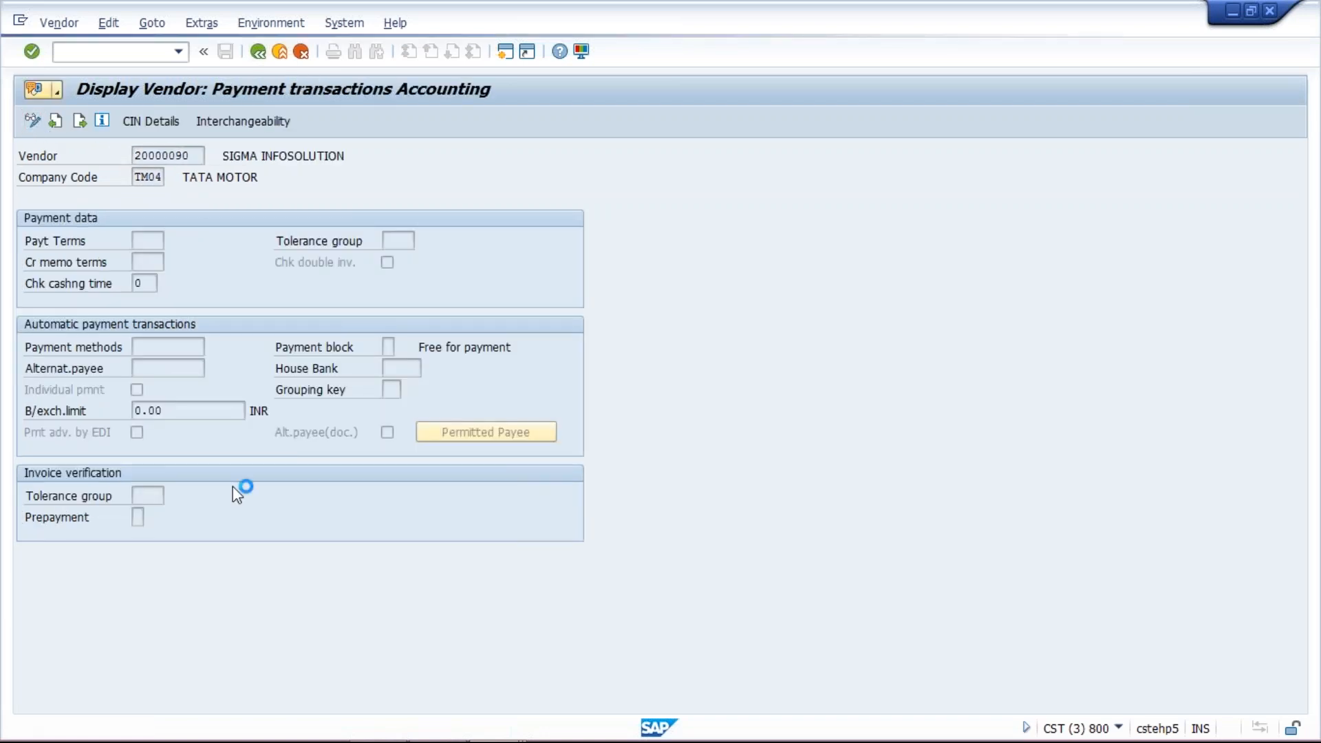
pyautogui.click(169, 347)
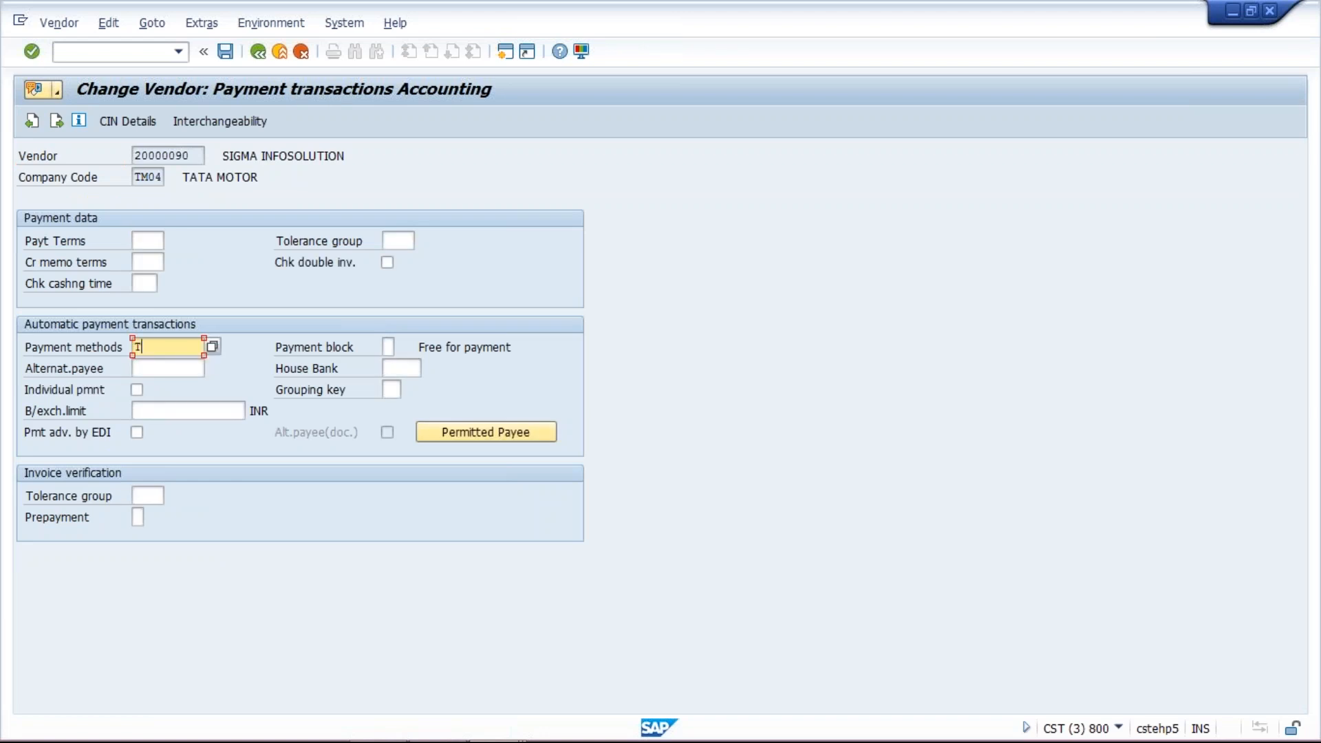
pyautogui.click(225, 51)
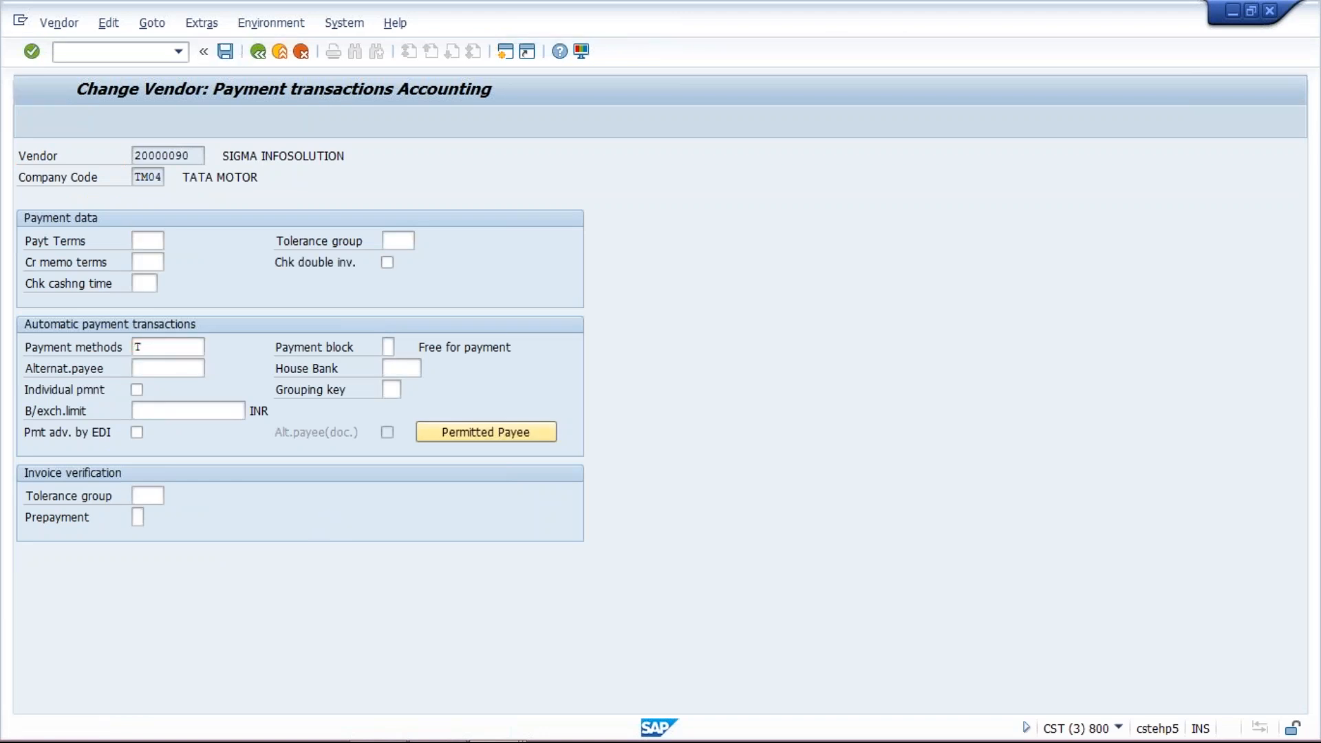
# - Return to the payment run parameters and set the vendor range up to zzzzzzzzzz
pyautogui.moveTo(494, 721)
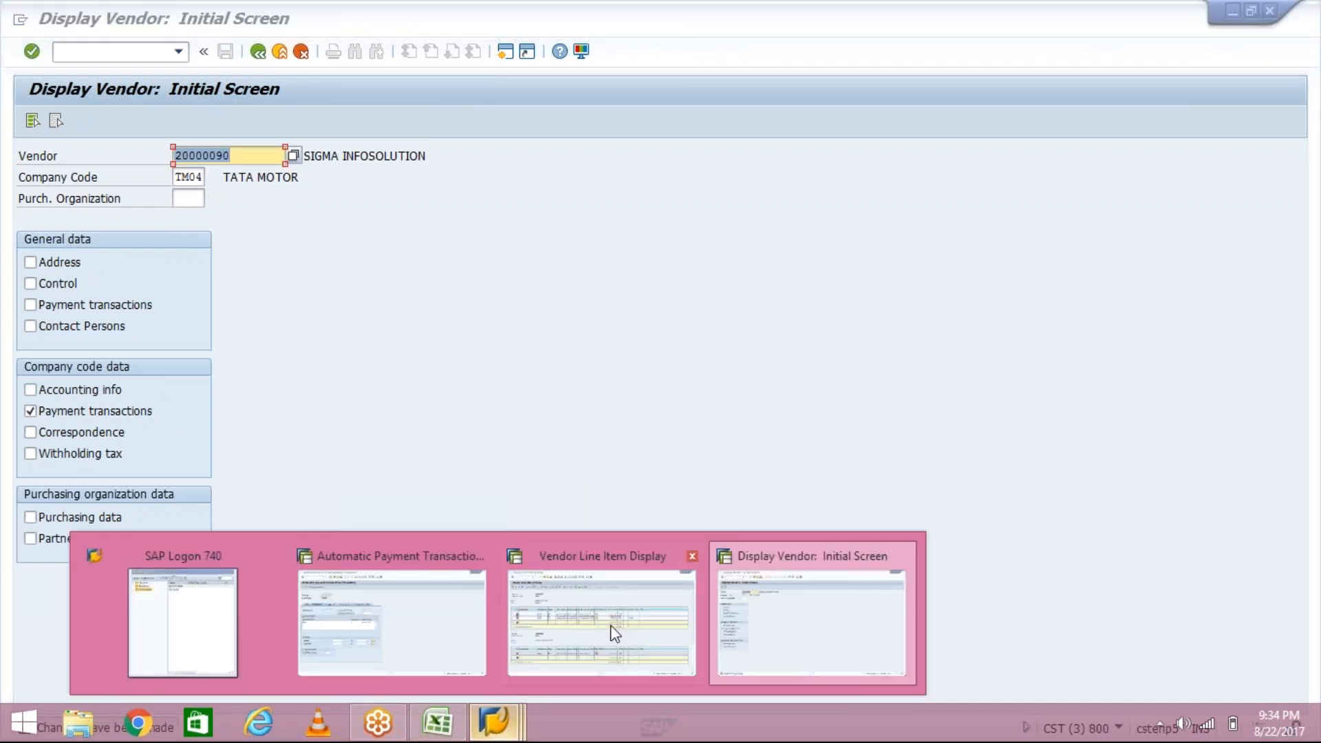
pyautogui.click(457, 654)
pyautogui.click(406, 366)
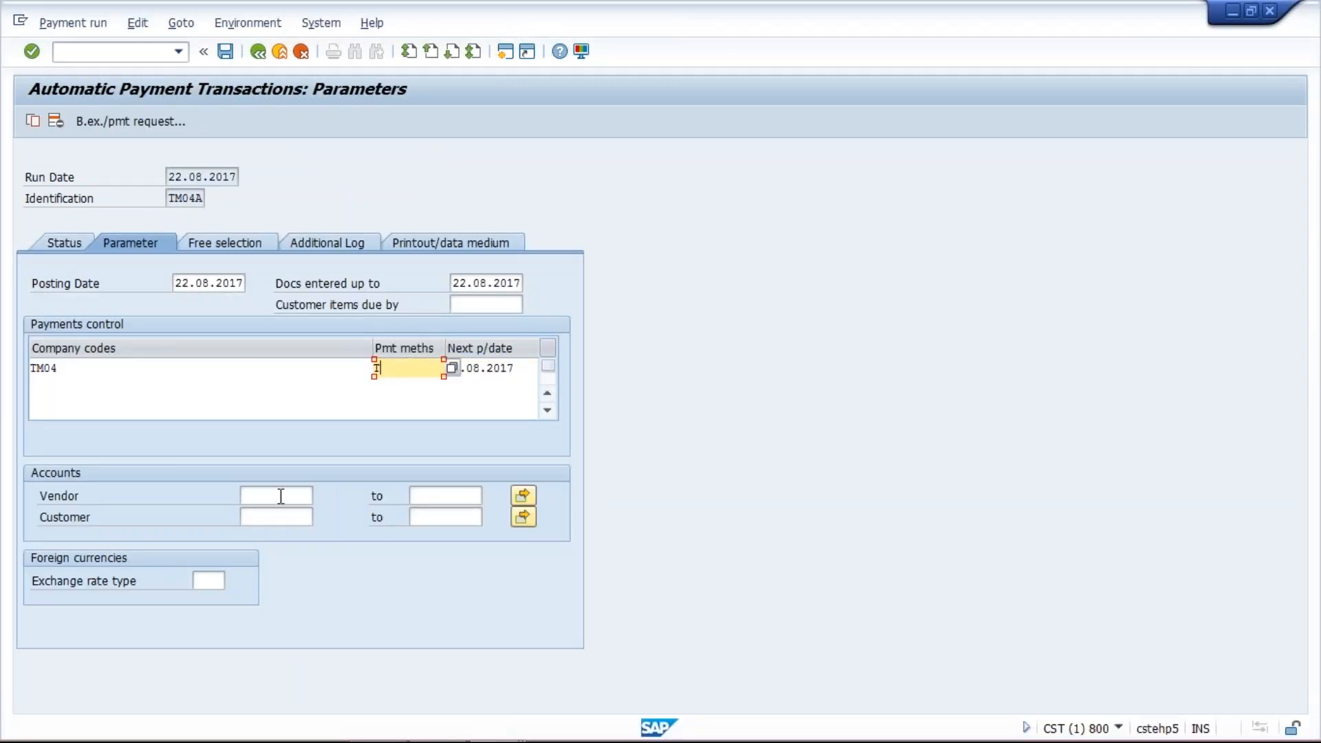
pyautogui.click(281, 496)
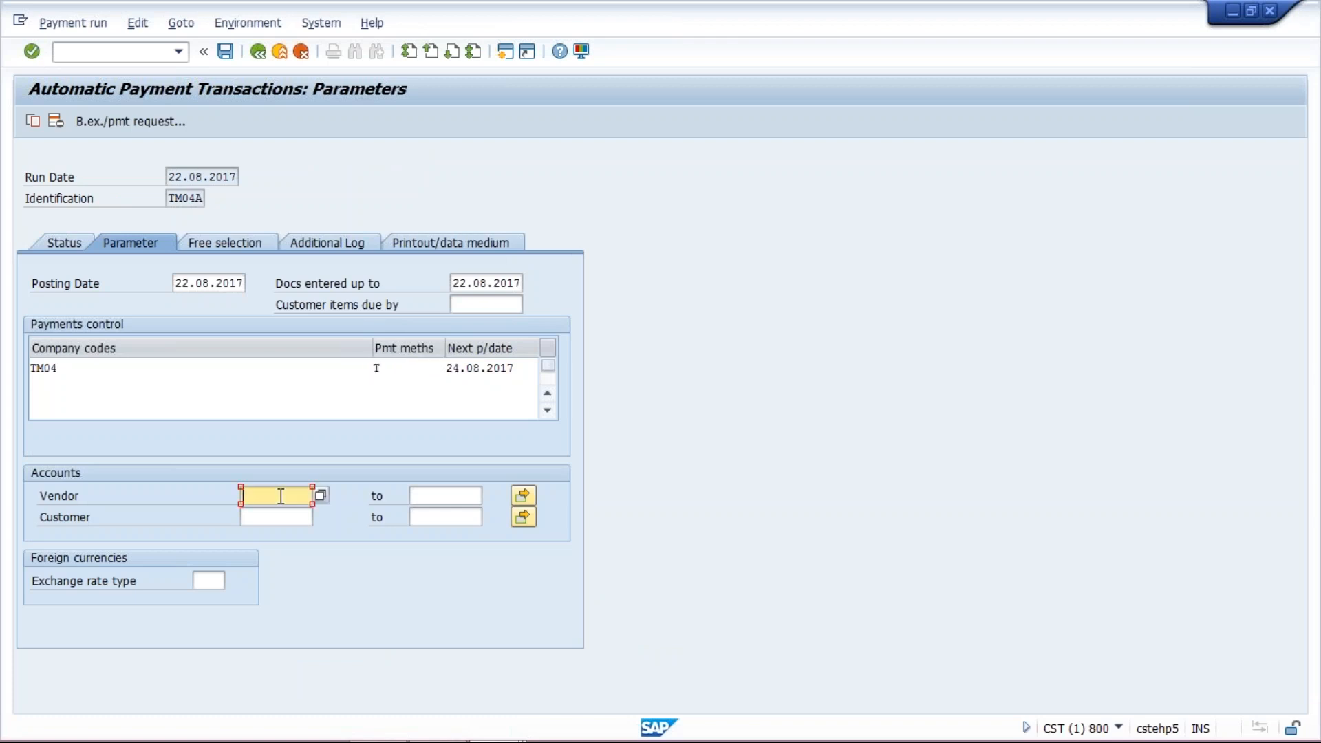
pyautogui.click(424, 495)
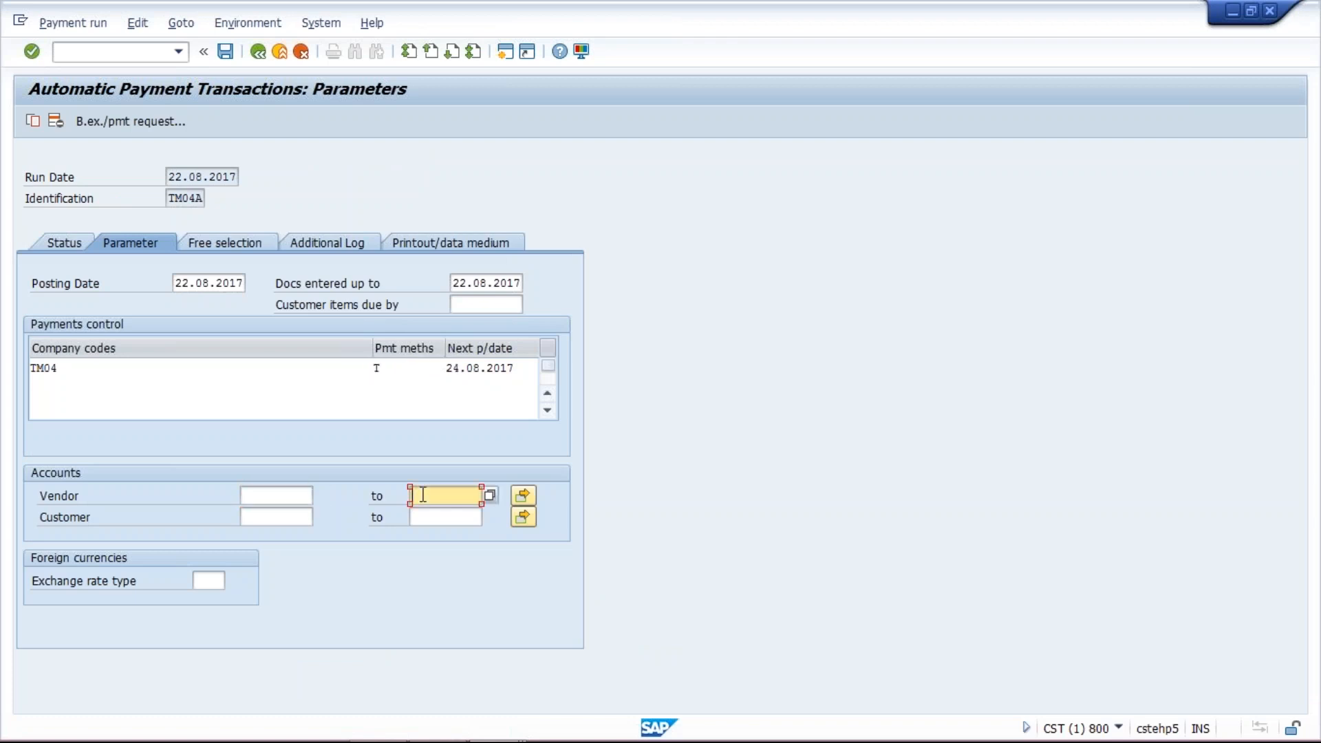
pyautogui.write('zzzzzzzzzz')
# - Enable additional logging for due date check, payment method selection in all cases and payment document line items
pyautogui.click(338, 246)
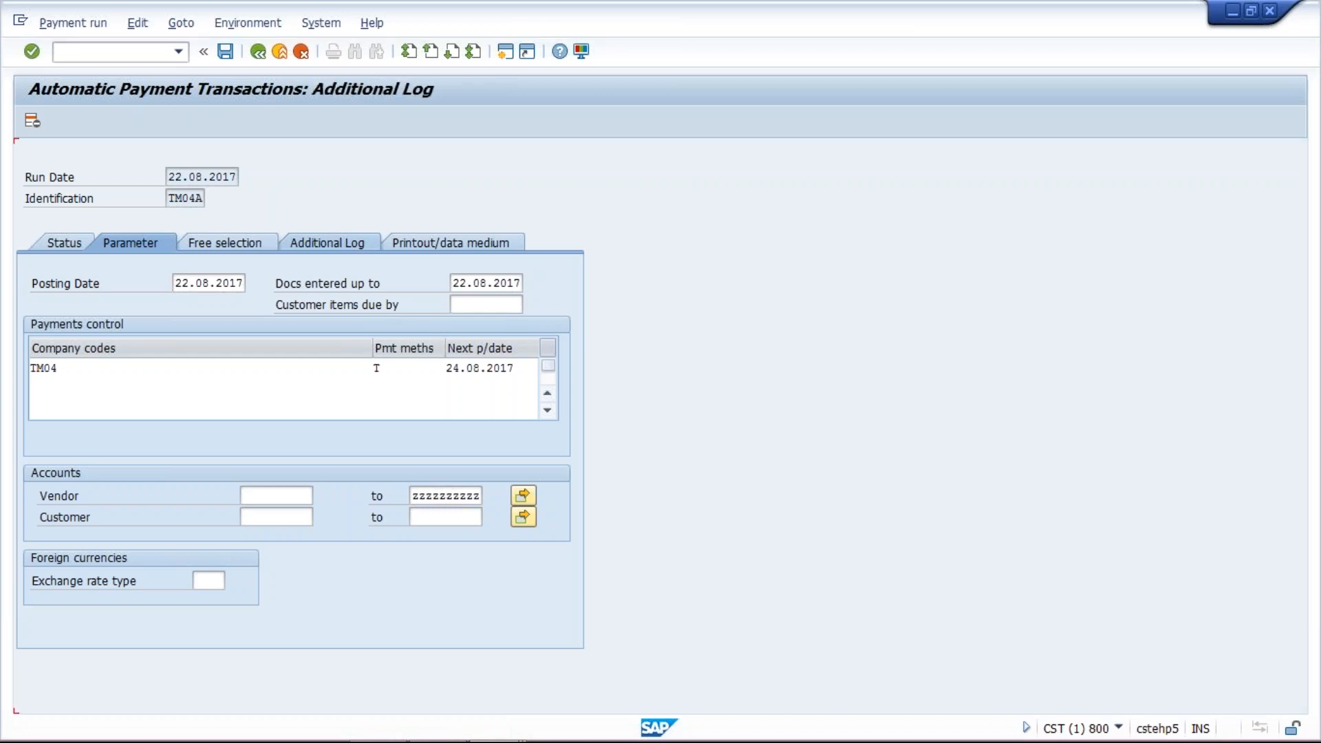
pyautogui.click(105, 334)
pyautogui.click(97, 347)
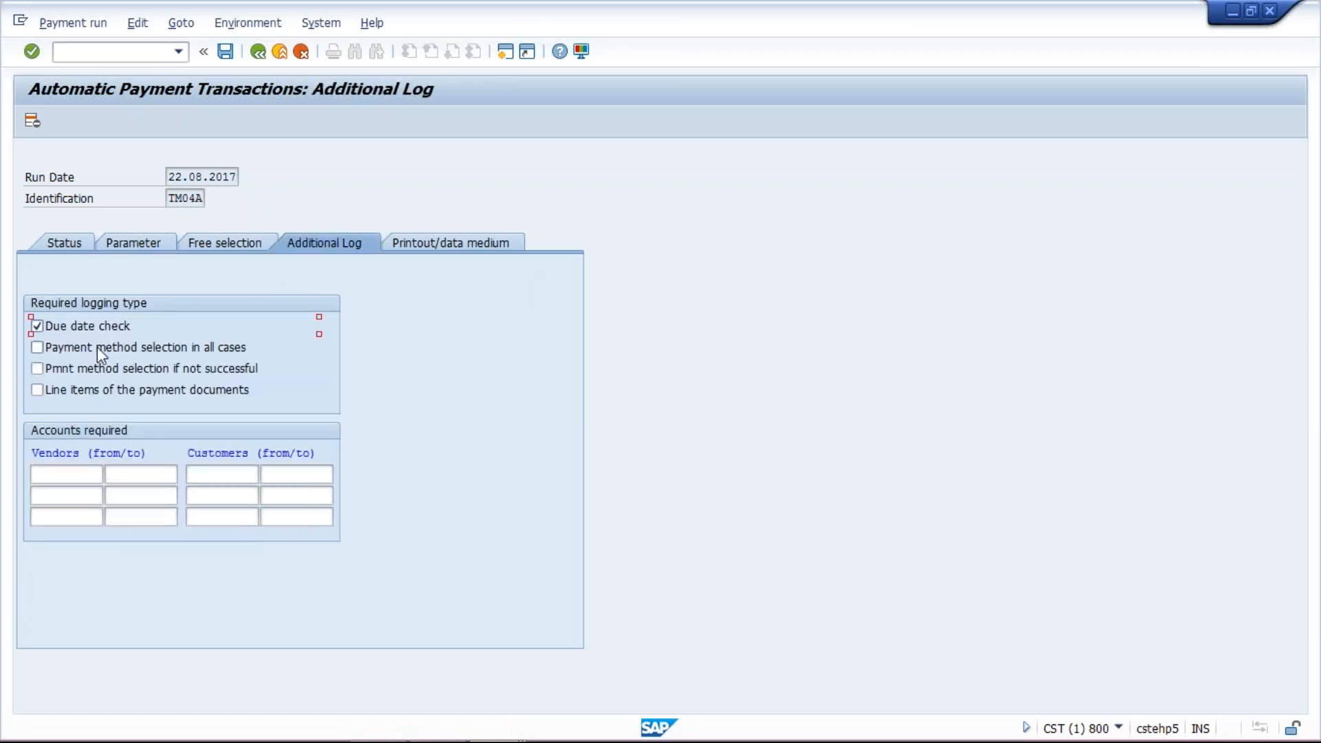
pyautogui.click(95, 390)
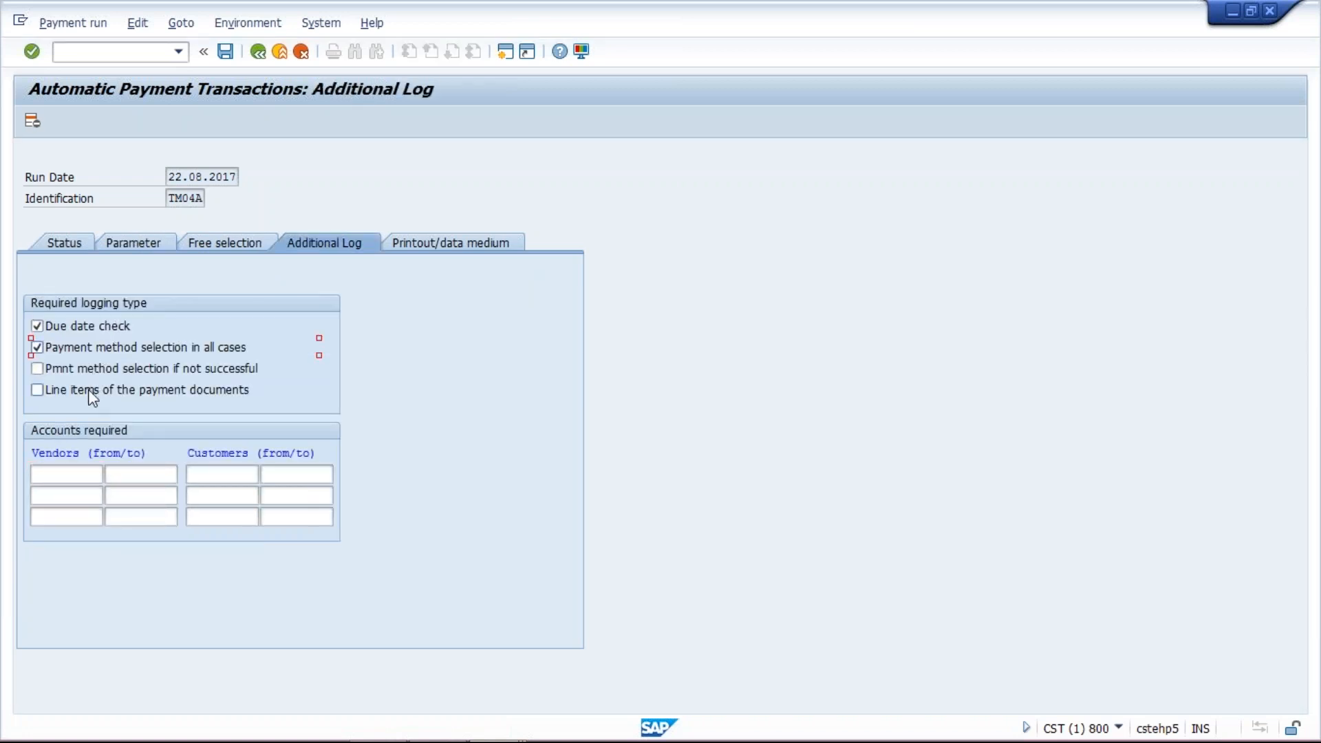
# - Log vendors up to zzzzzzzzzz in the additional log and save the run parameters
pyautogui.click(63, 474)
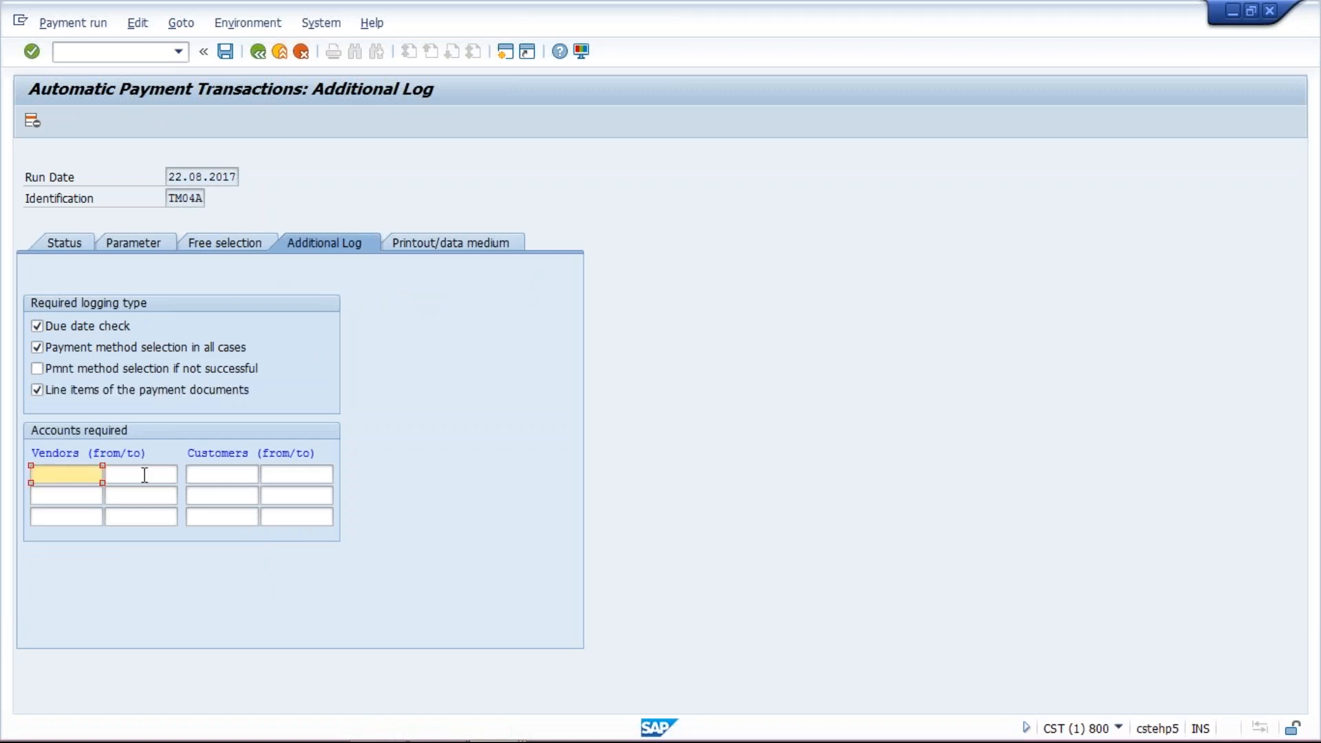
pyautogui.click(144, 475)
pyautogui.write('zzzzzzzzzz')
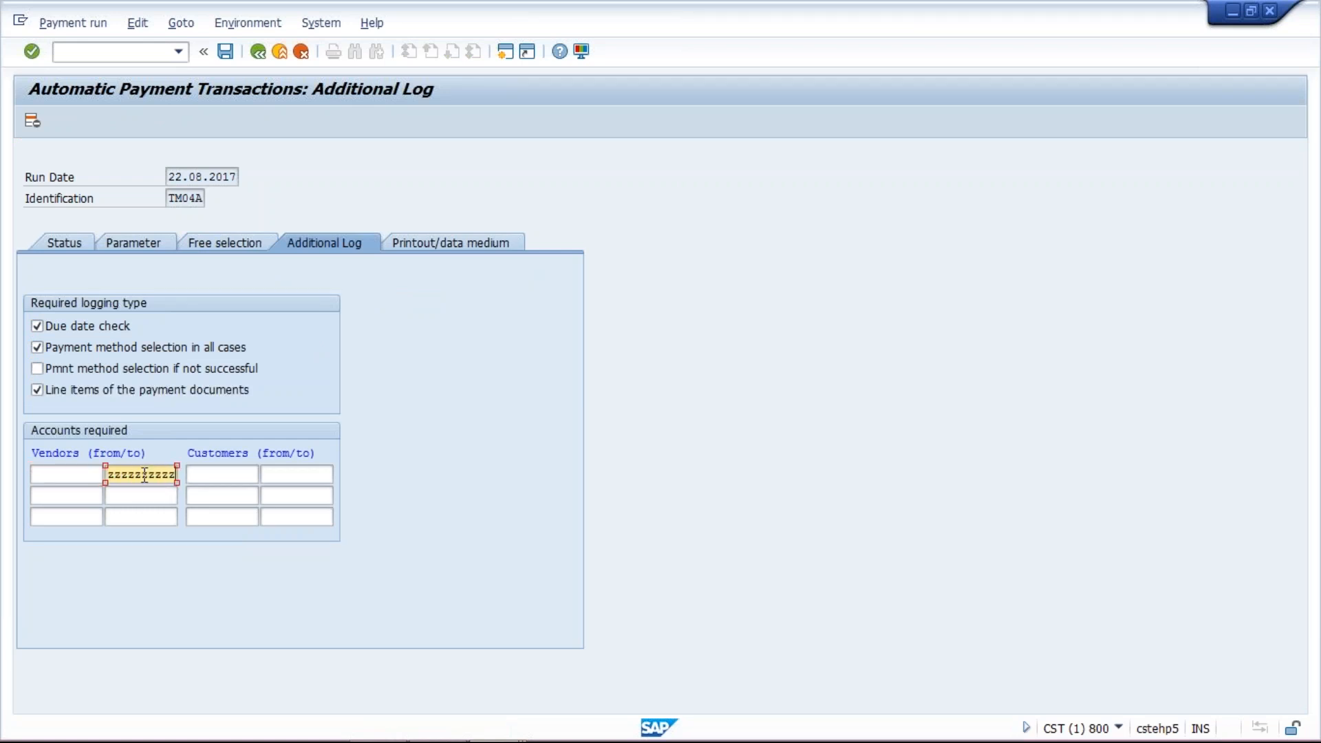
pyautogui.click(229, 55)
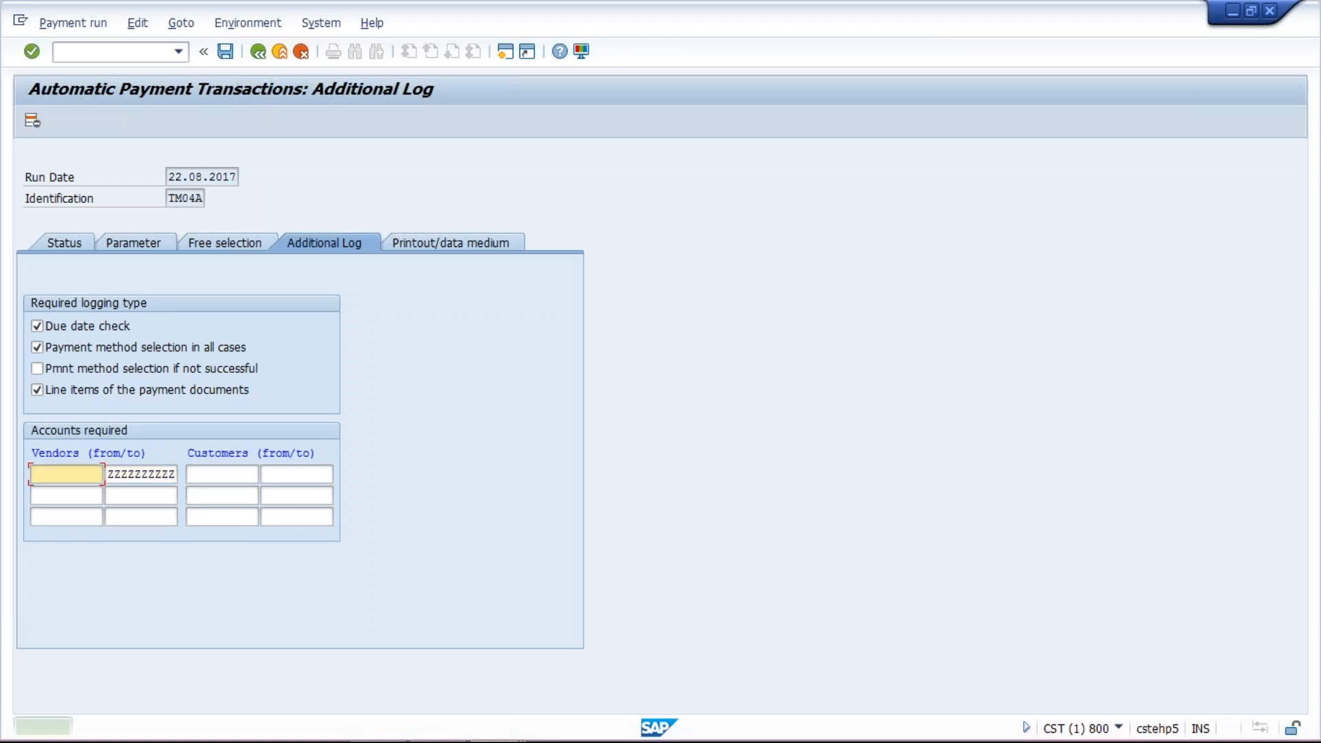
# - Schedule the payment proposal to start immediately on target computer cstehp5
pyautogui.click(65, 243)
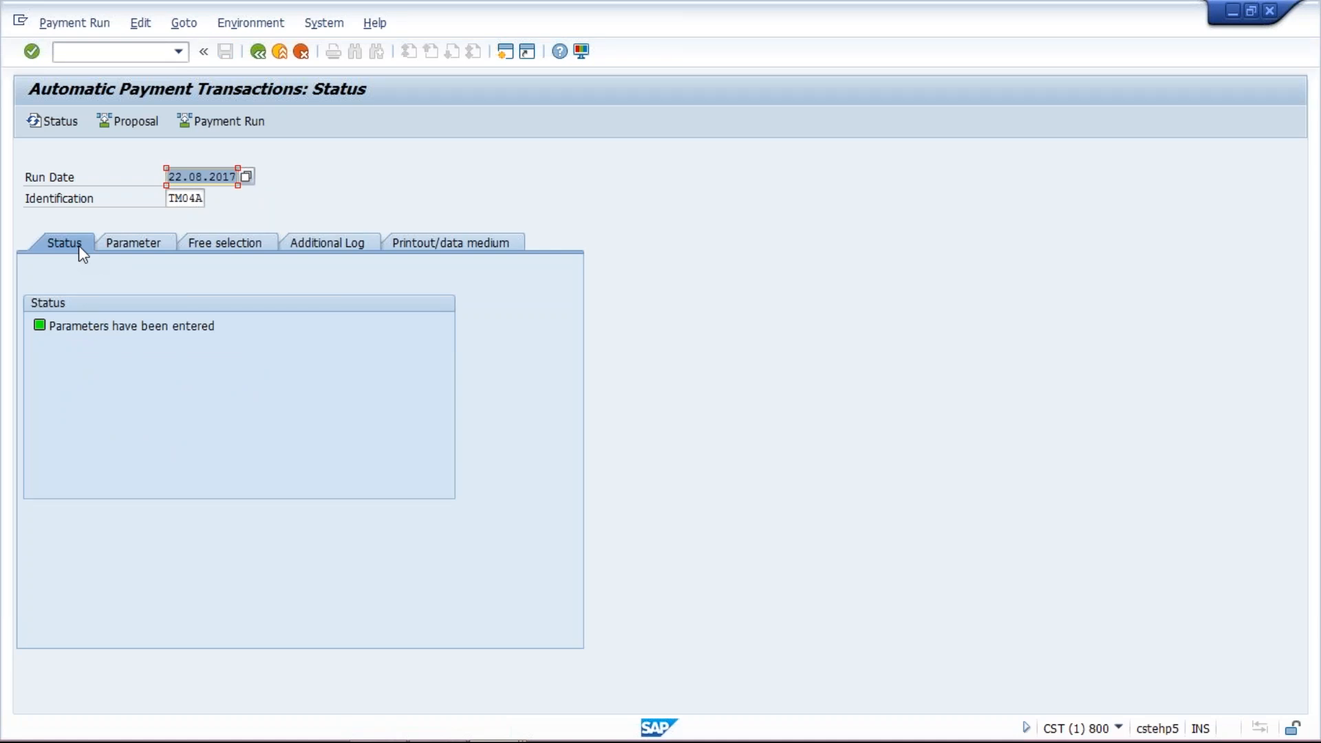
pyautogui.click(135, 122)
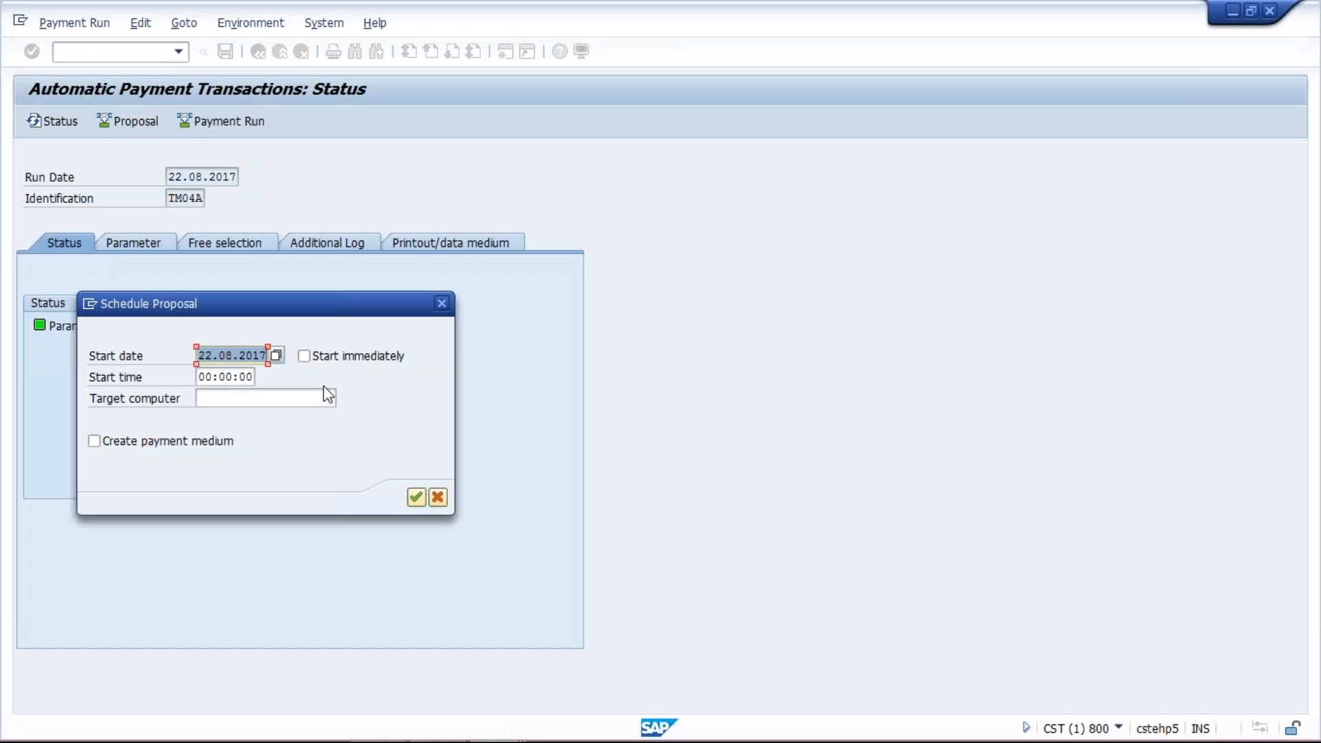
pyautogui.click(323, 363)
pyautogui.click(273, 398)
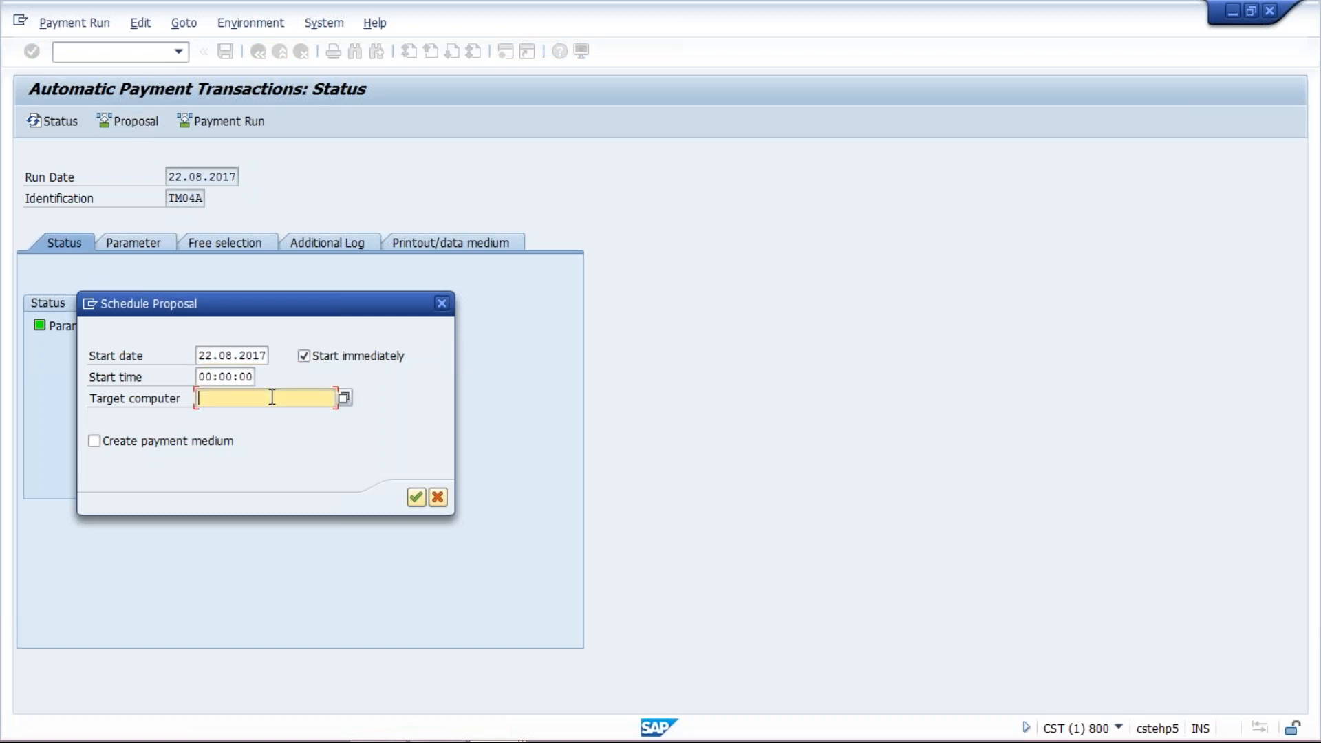
pyautogui.click(272, 416)
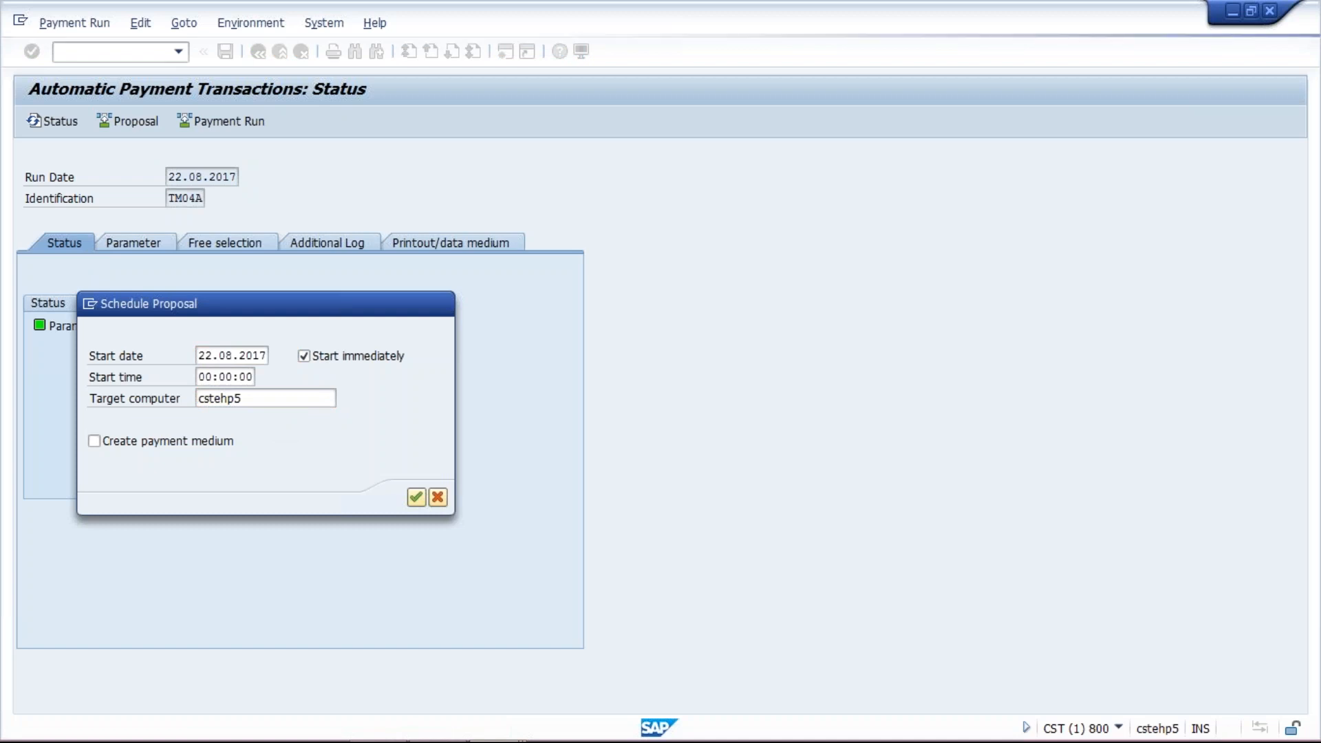
pyautogui.press('Return')
pyautogui.press('Return')
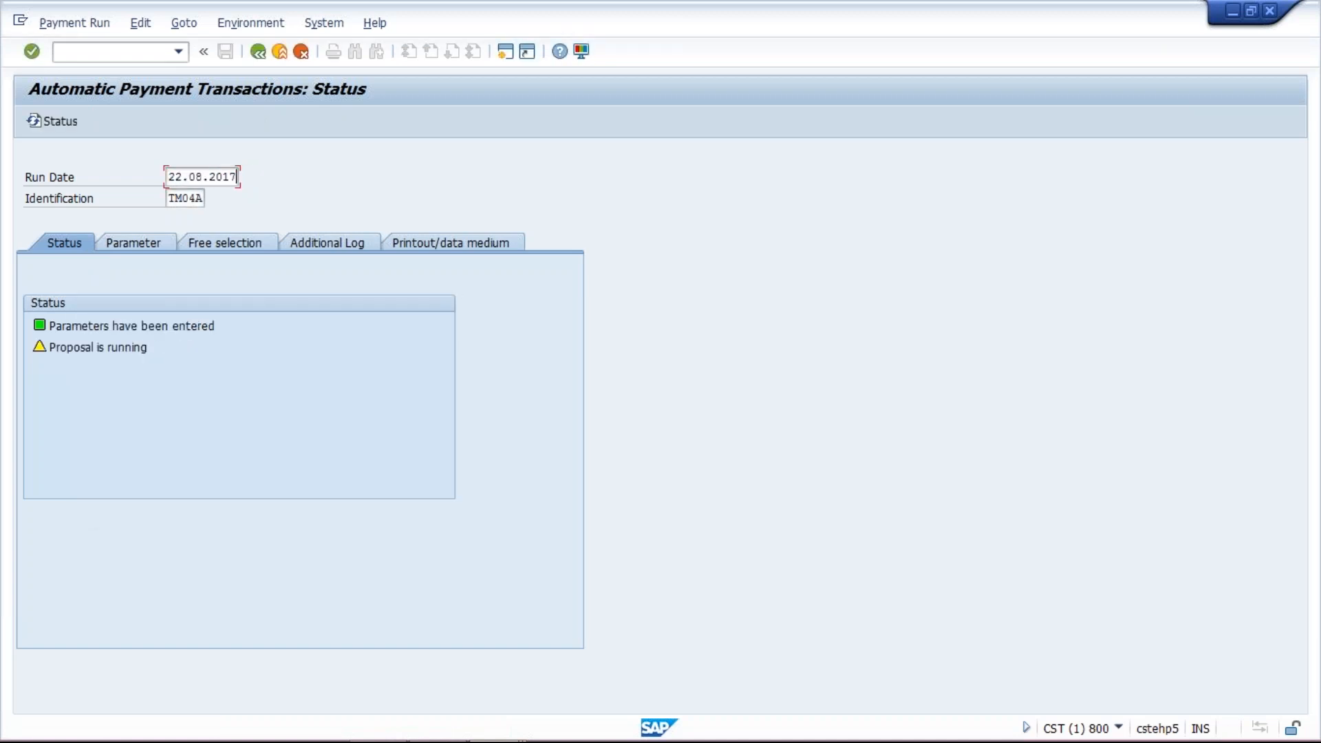
# - Return to the payment run window and refresh its status
pyautogui.moveTo(237, 176); pyautogui.dragTo(167, 176)
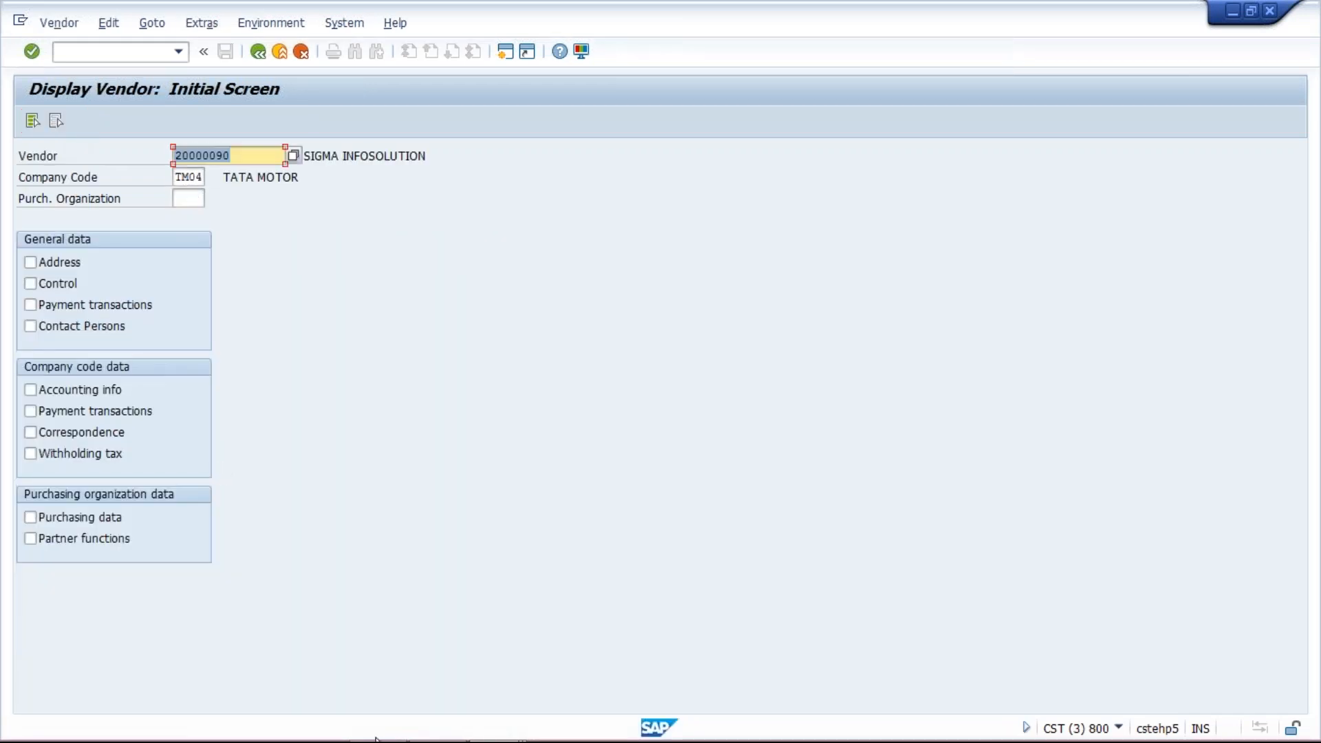
pyautogui.moveTo(492, 735)
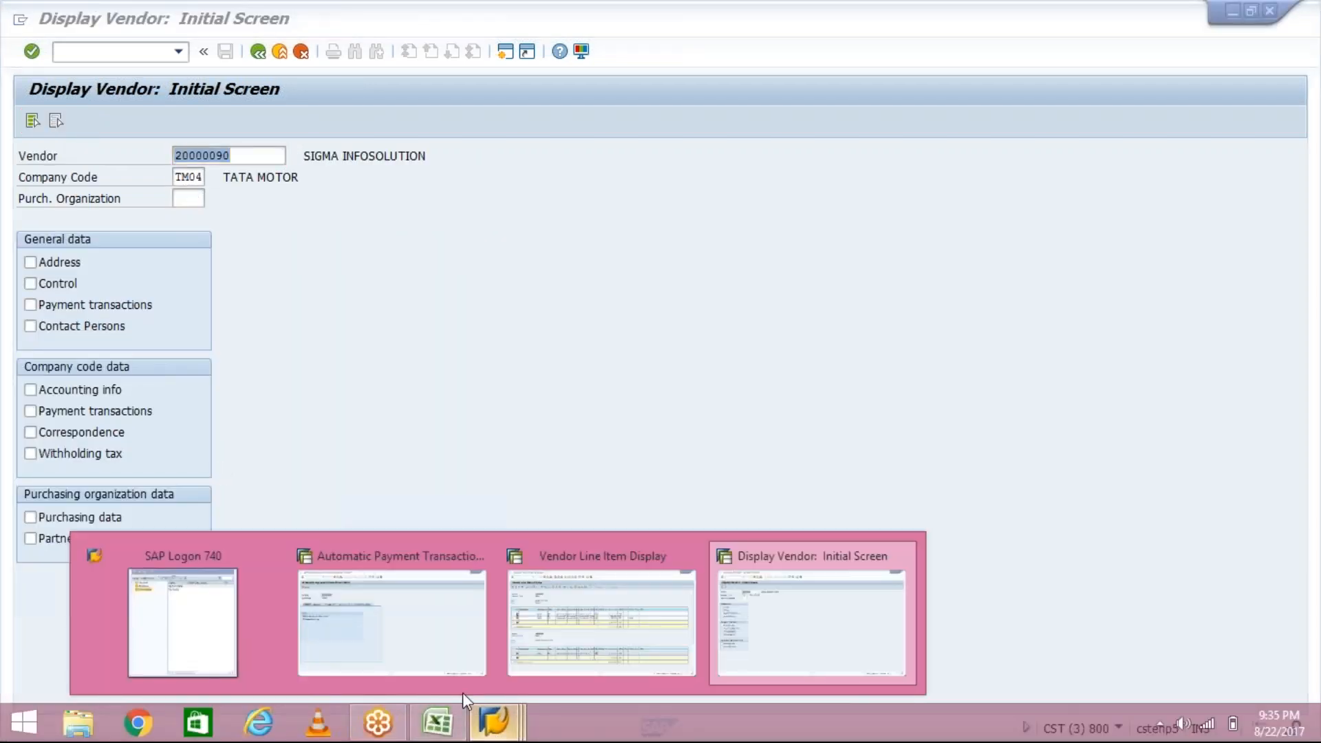
pyautogui.click(439, 641)
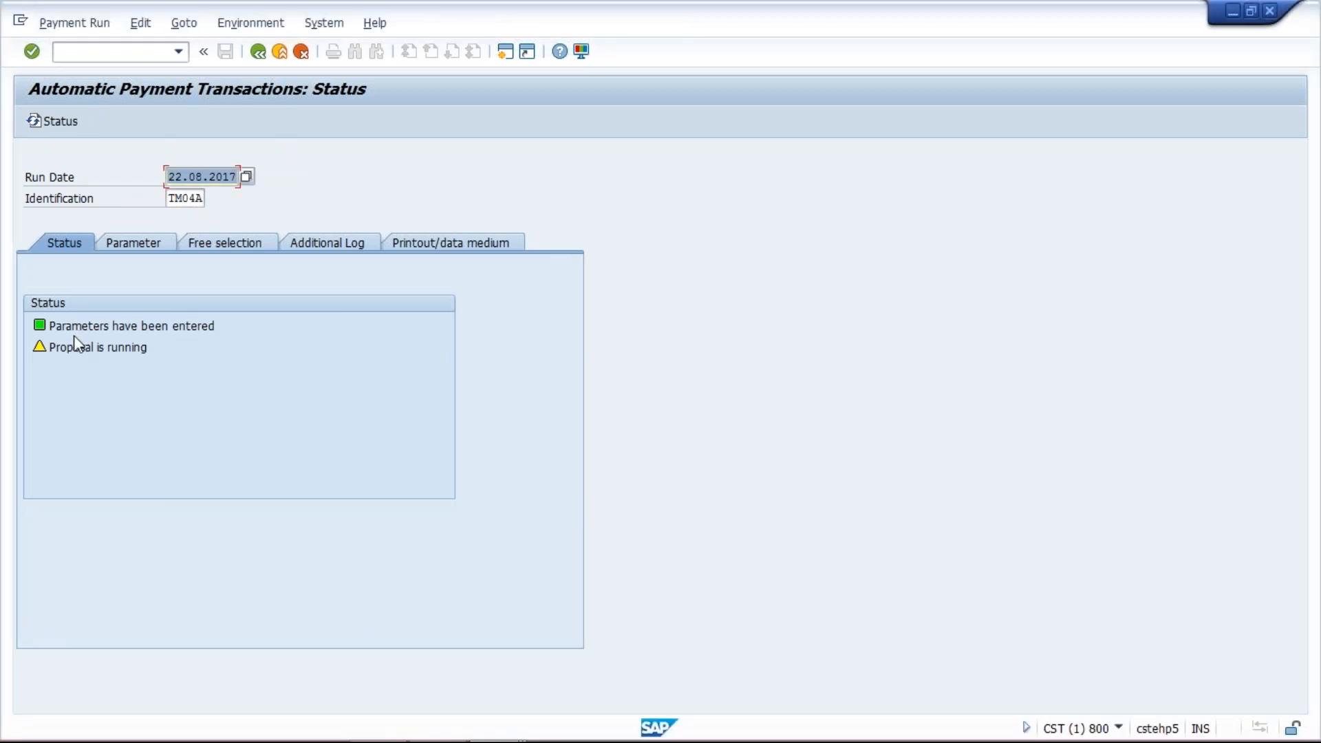
pyautogui.press('Return')
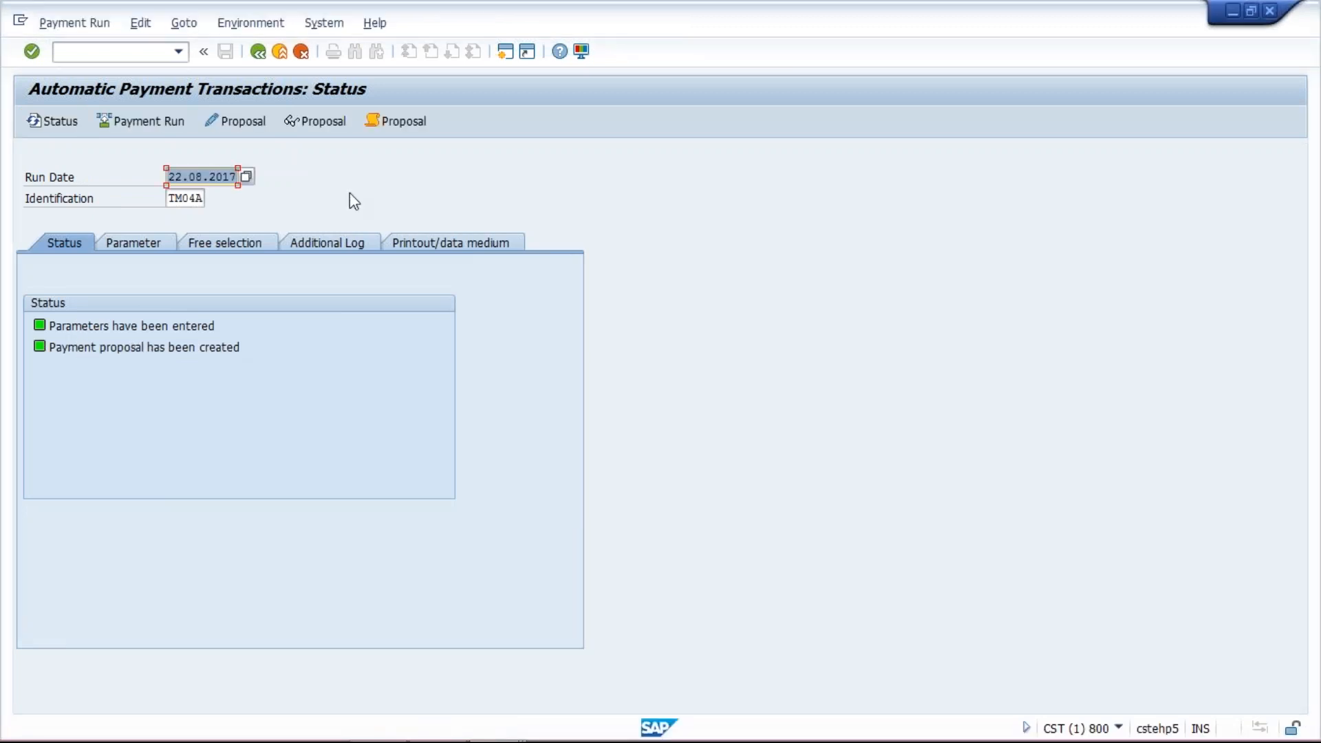
# - Open the proposal run log from the additional log and read through its entries
pyautogui.click(325, 243)
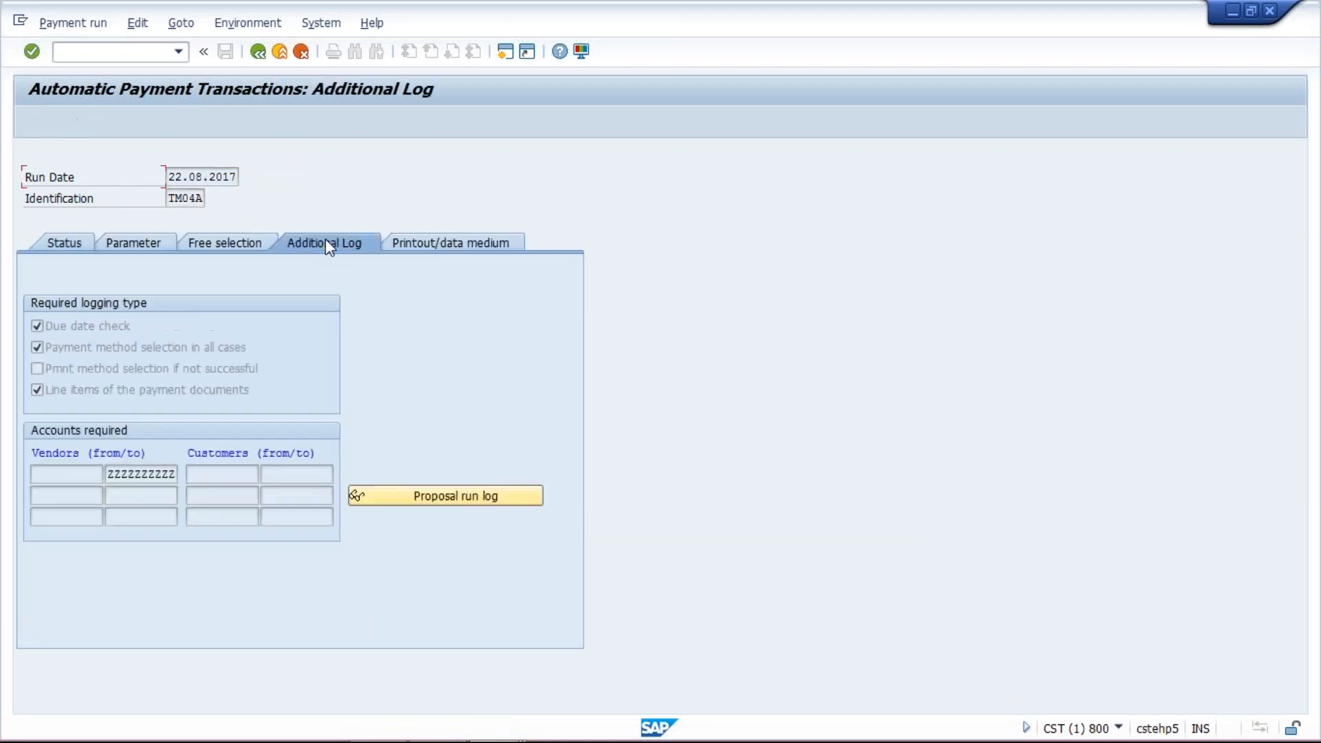
pyautogui.click(463, 508)
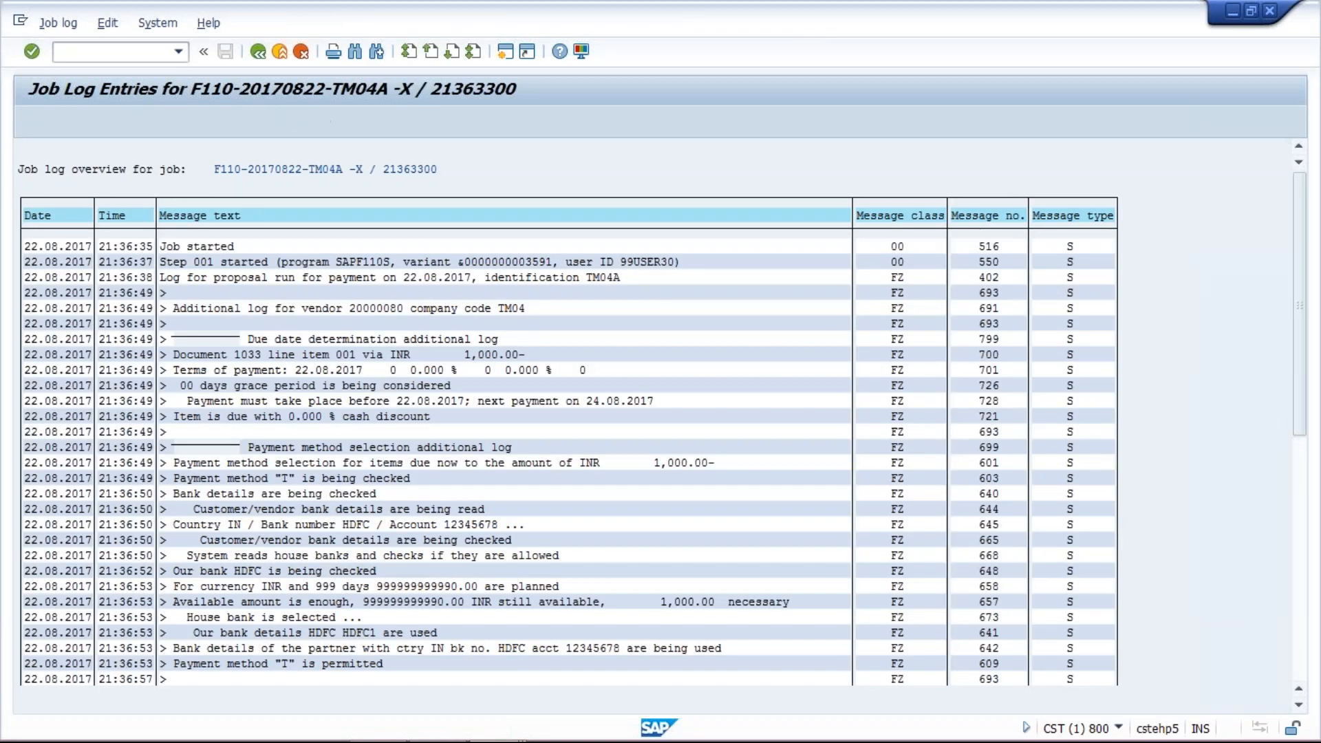
pyautogui.scroll(-1, 569, 461)
pyautogui.scroll(-3, 569, 461)
pyautogui.scroll(-1, 569, 461)
pyautogui.scroll(-1, 569, 461)
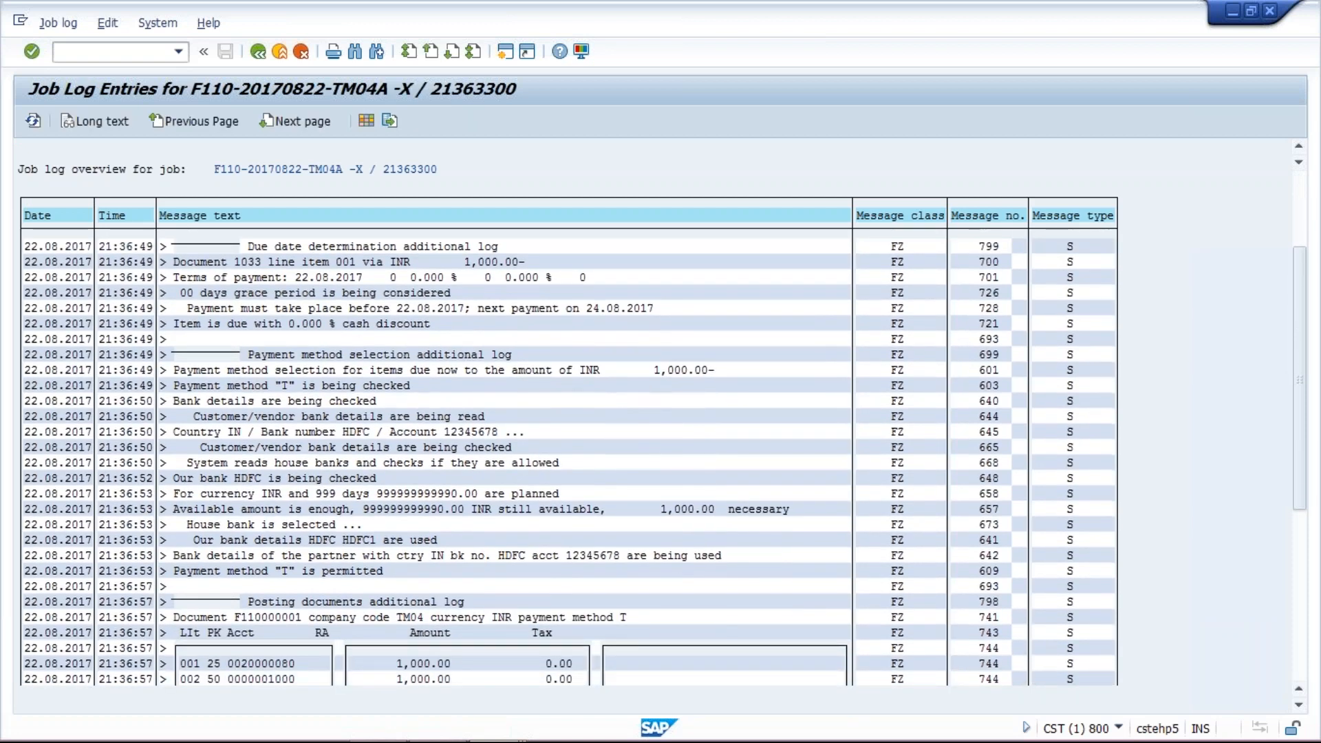
pyautogui.scroll(-2, 569, 461)
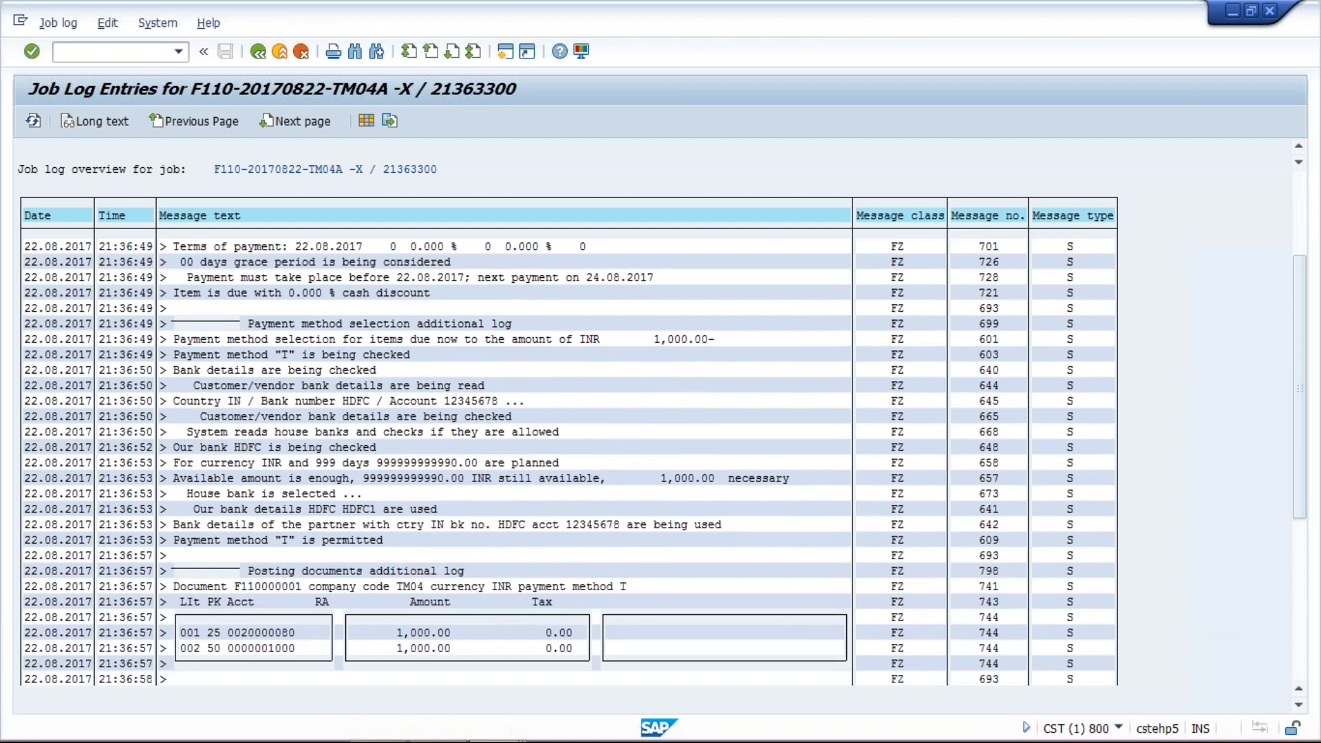
pyautogui.scroll(-1, 570, 461)
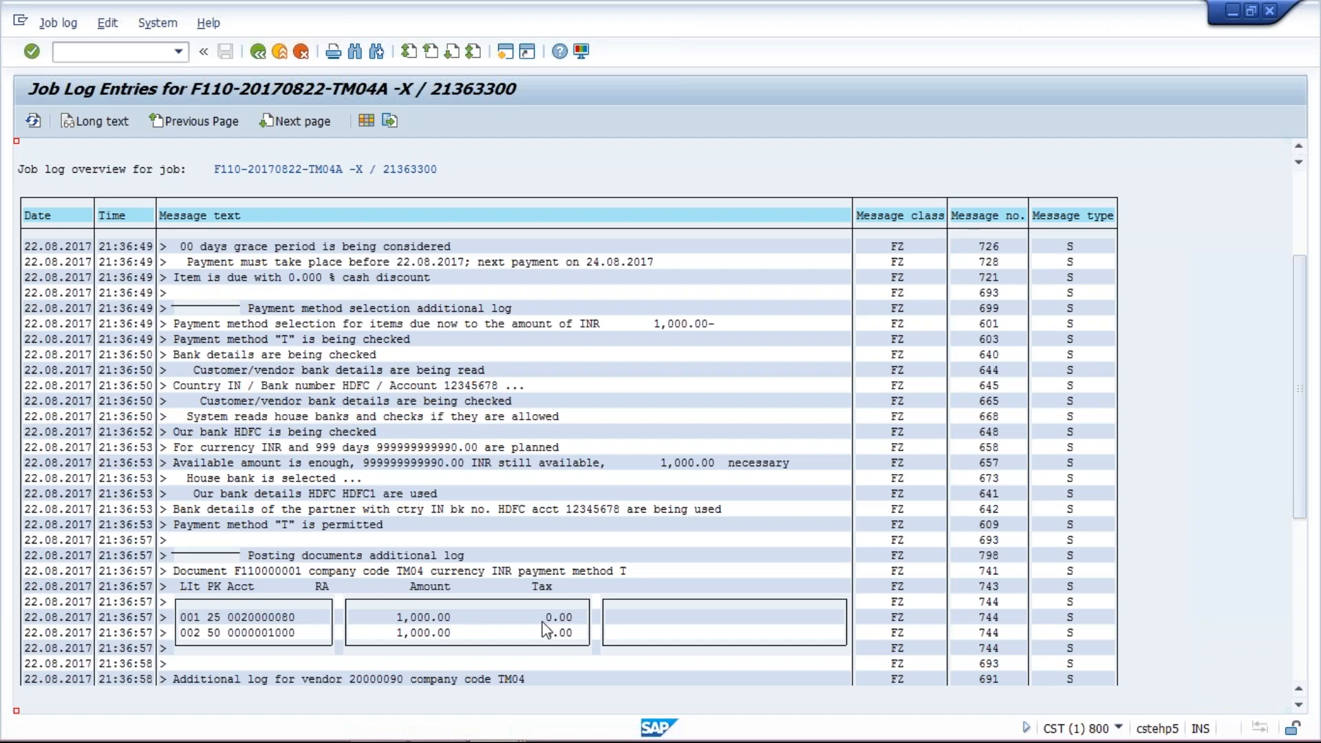
# - Review the open line items of vendors 20000080 and 20000090 in the line item display, then return to the job log
pyautogui.click(499, 728)
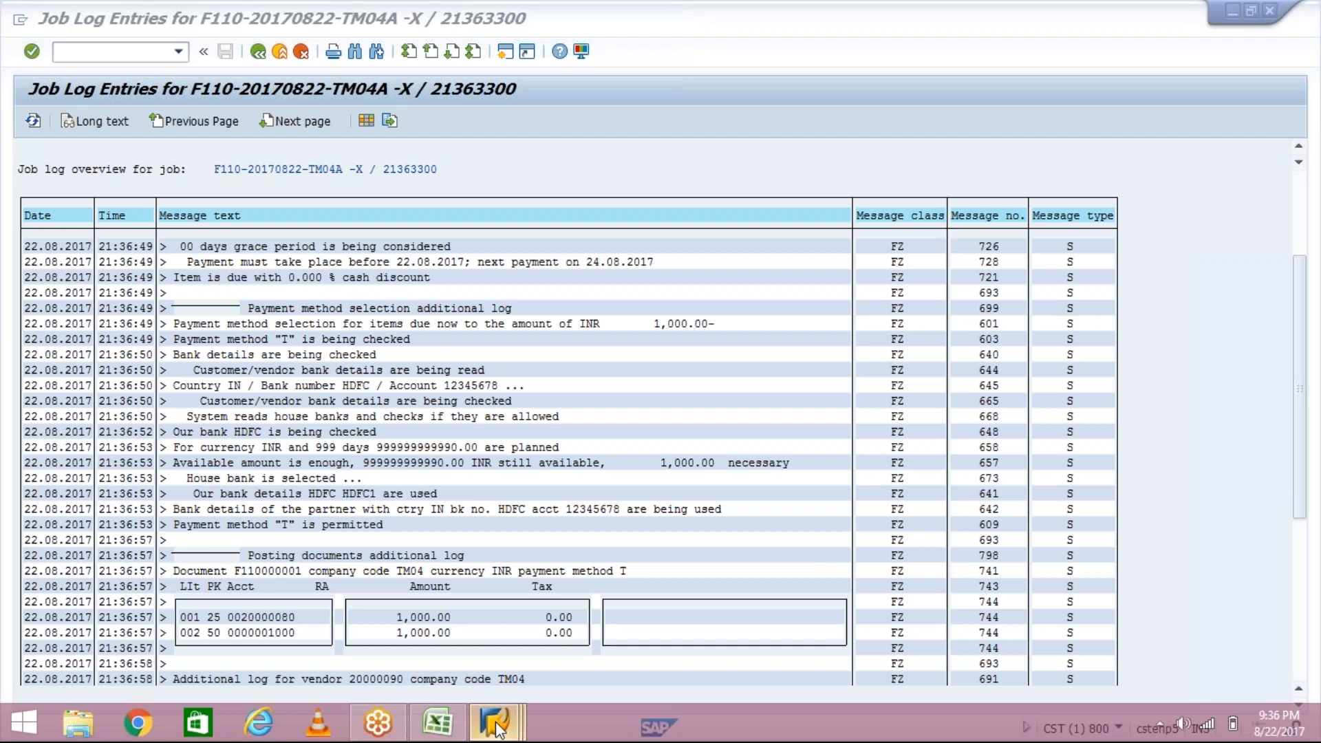
pyautogui.click(636, 640)
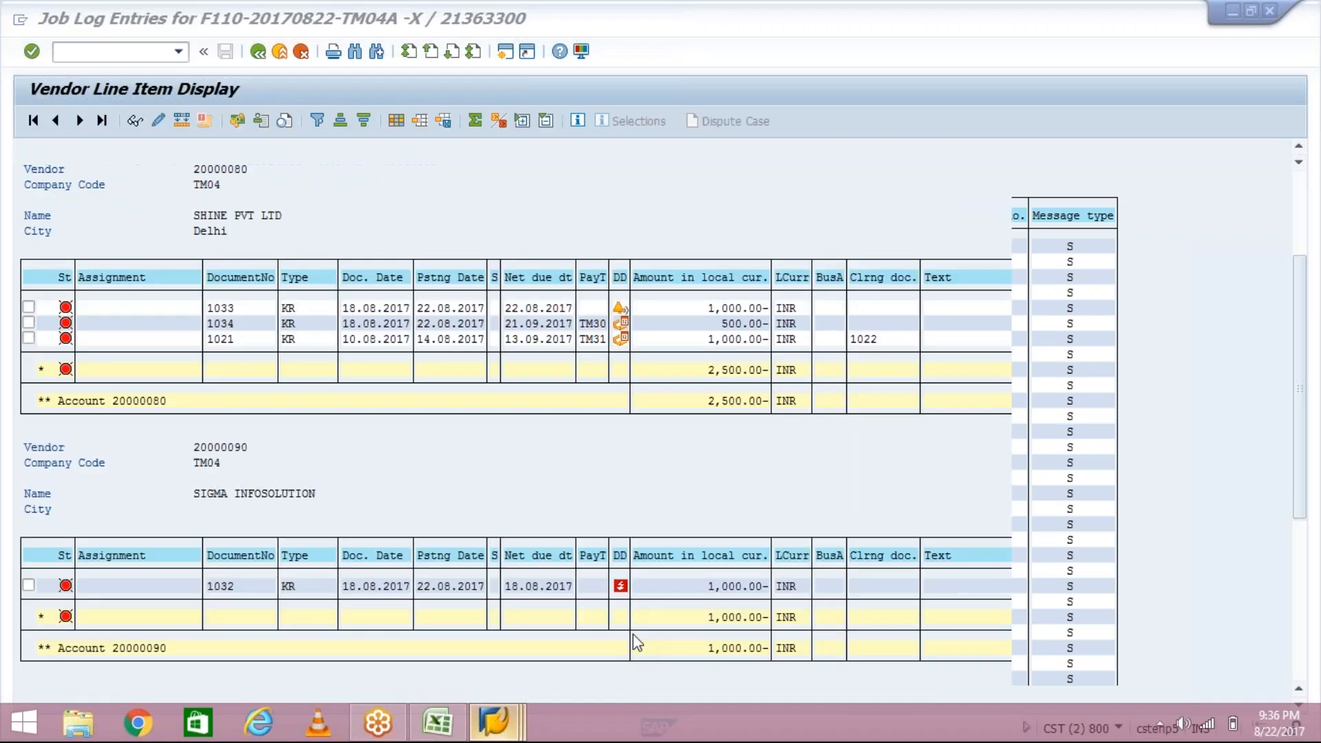
pyautogui.click(704, 586)
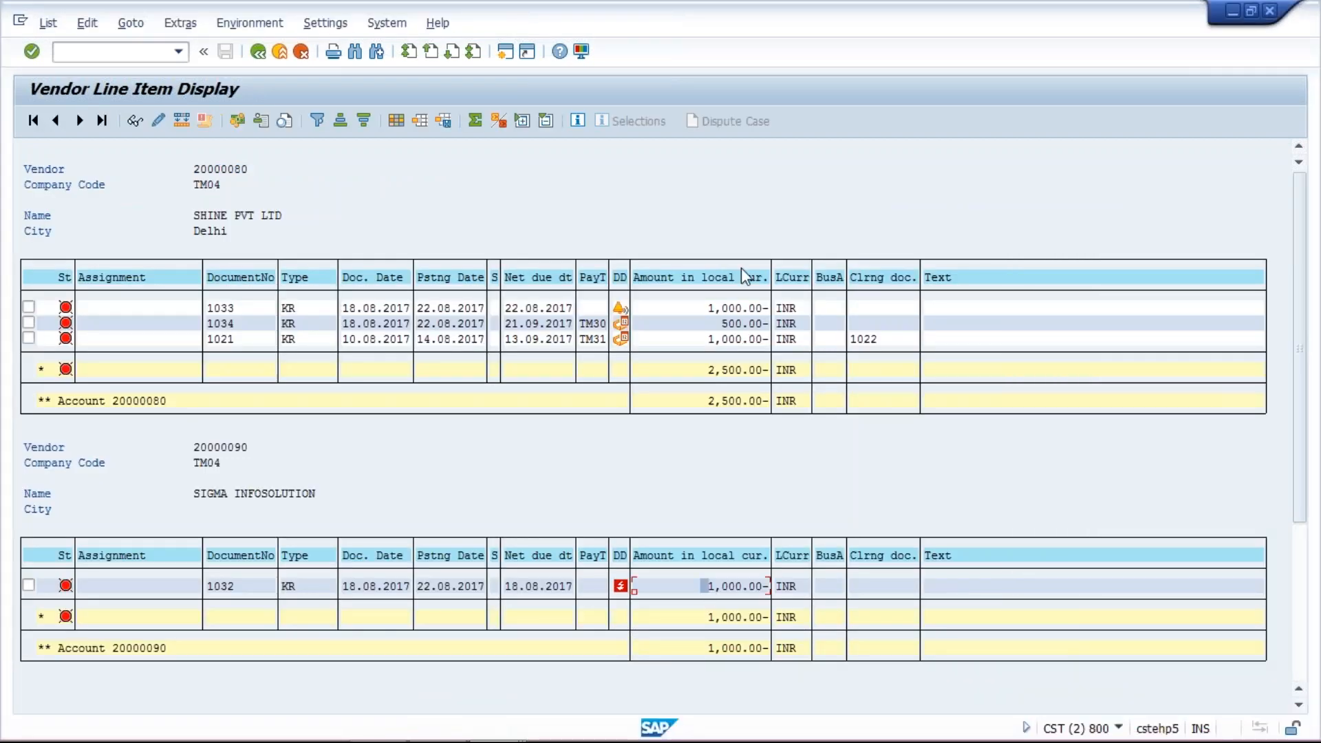
pyautogui.click(703, 308)
pyautogui.moveTo(648, 740)
pyautogui.click(494, 721)
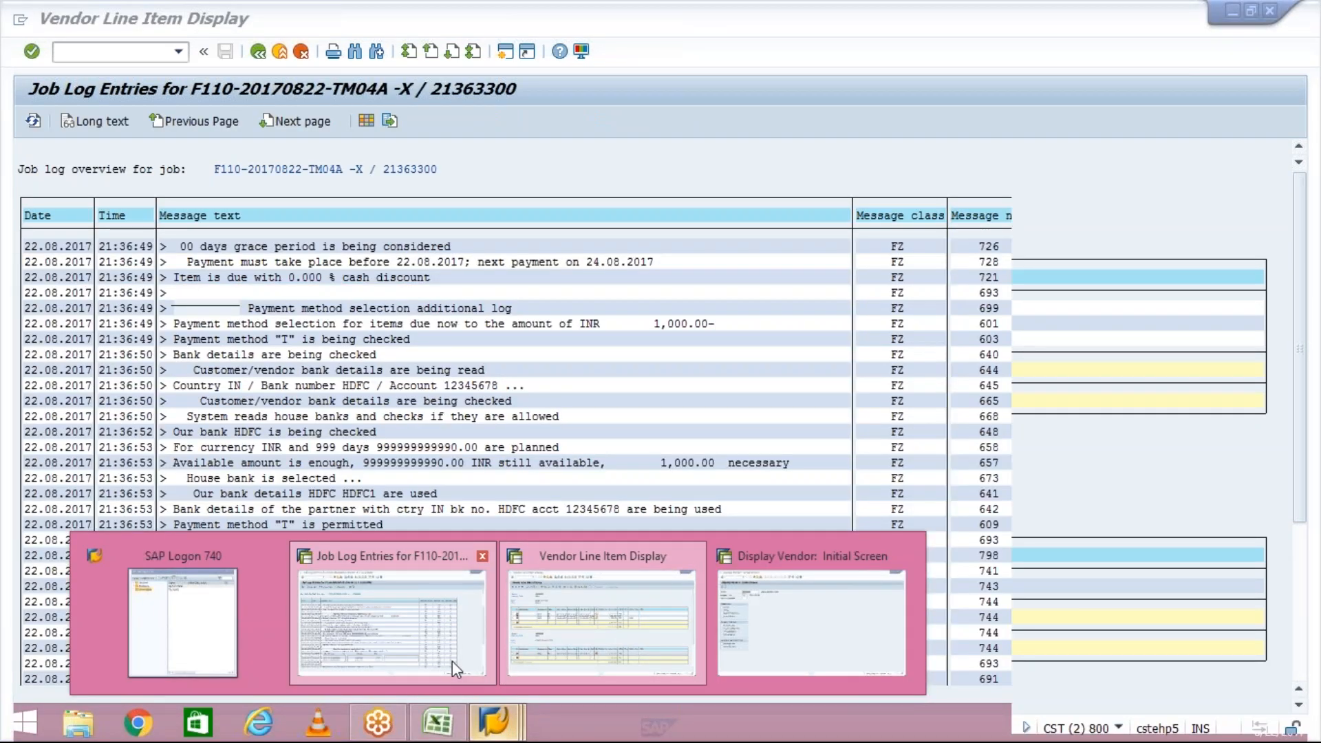
pyautogui.click(452, 661)
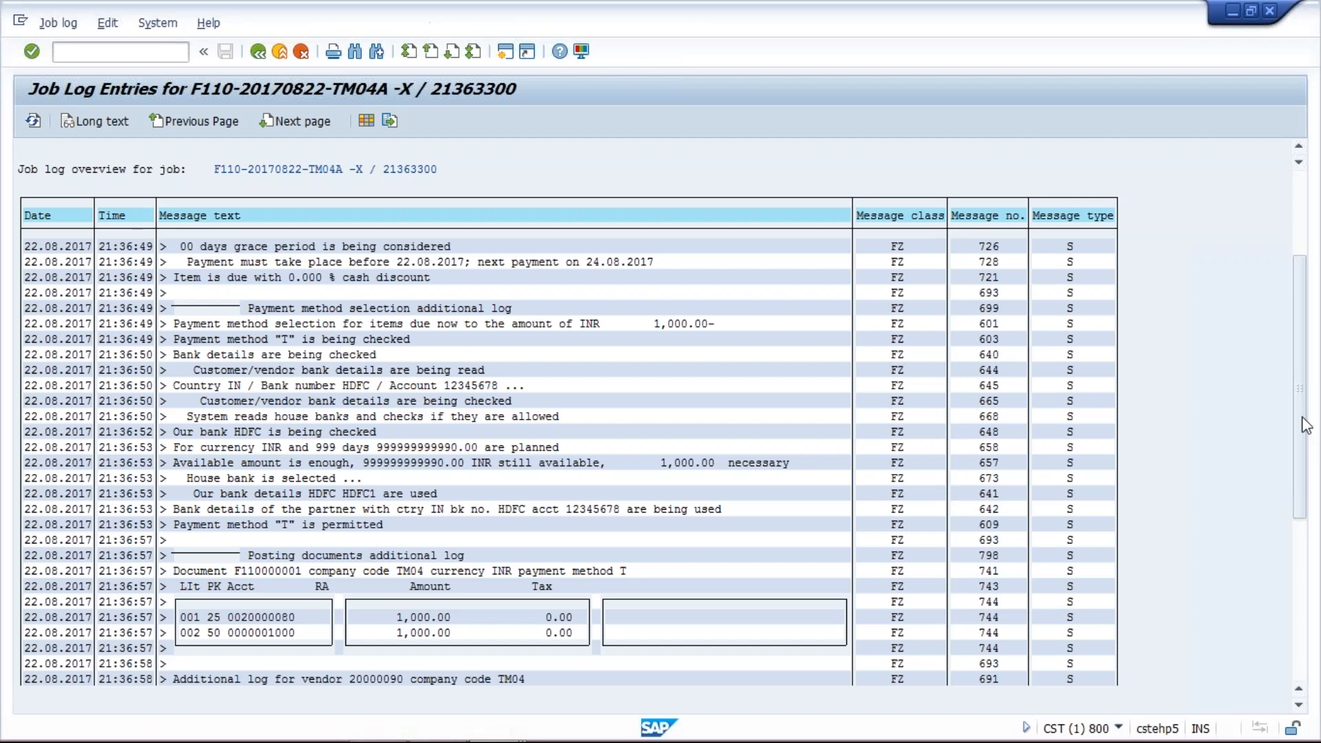
# - Scroll through the proposal run log entries again
pyautogui.moveTo(1306, 424); pyautogui.dragTo(1306, 399)
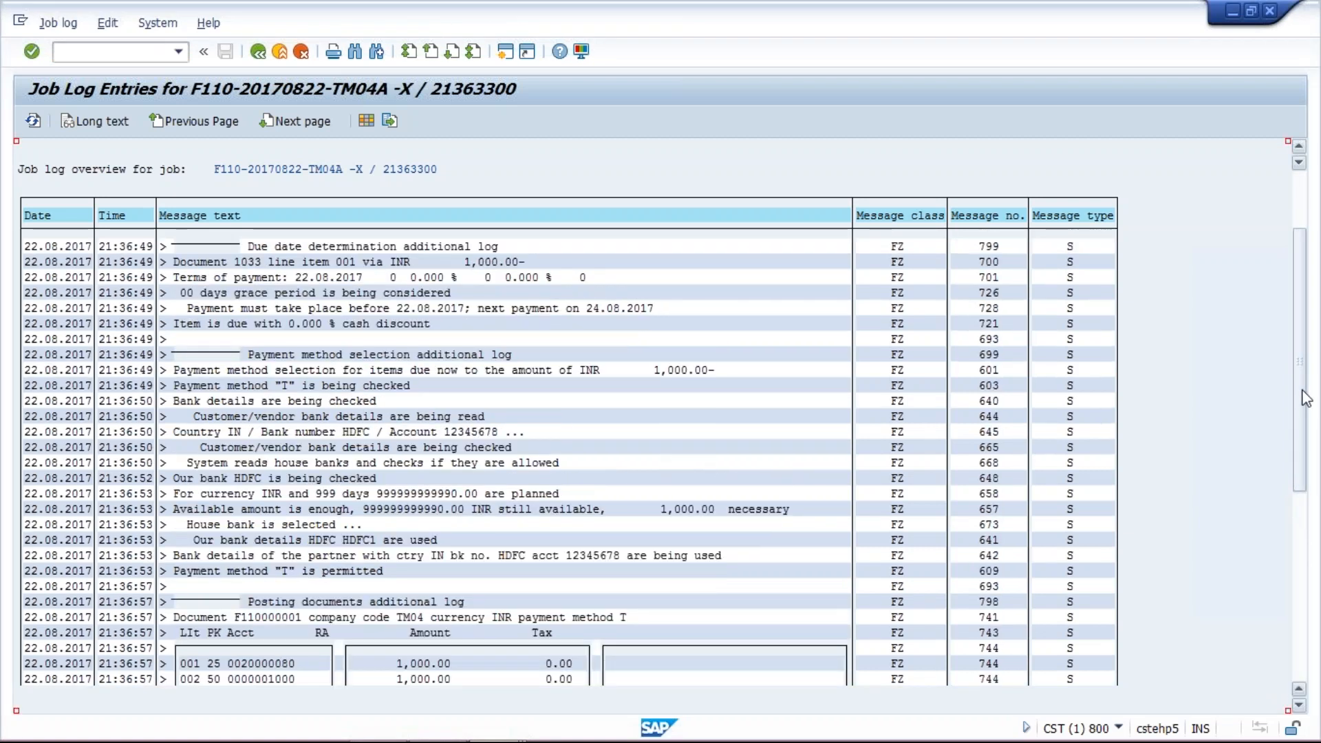
pyautogui.moveTo(1302, 397); pyautogui.dragTo(1303, 359)
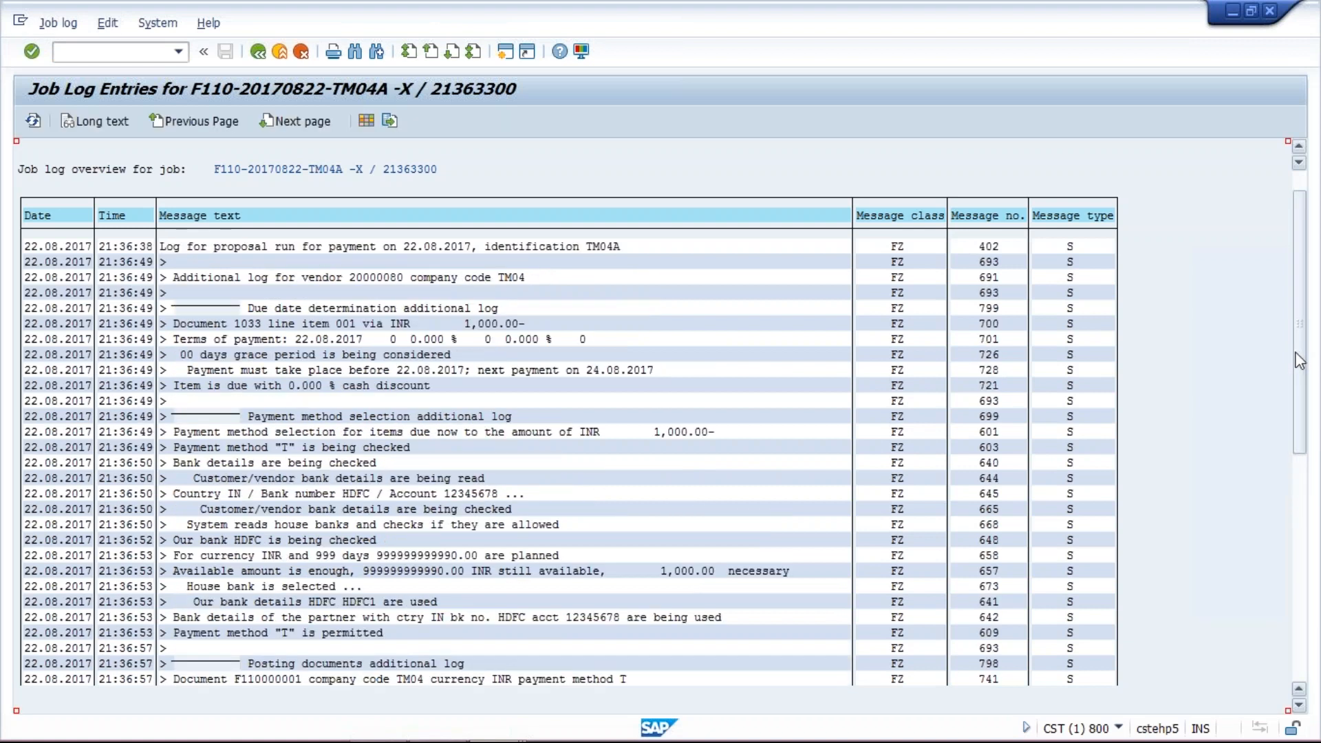
pyautogui.click(1303, 348)
pyautogui.moveTo(1302, 347); pyautogui.dragTo(1303, 325)
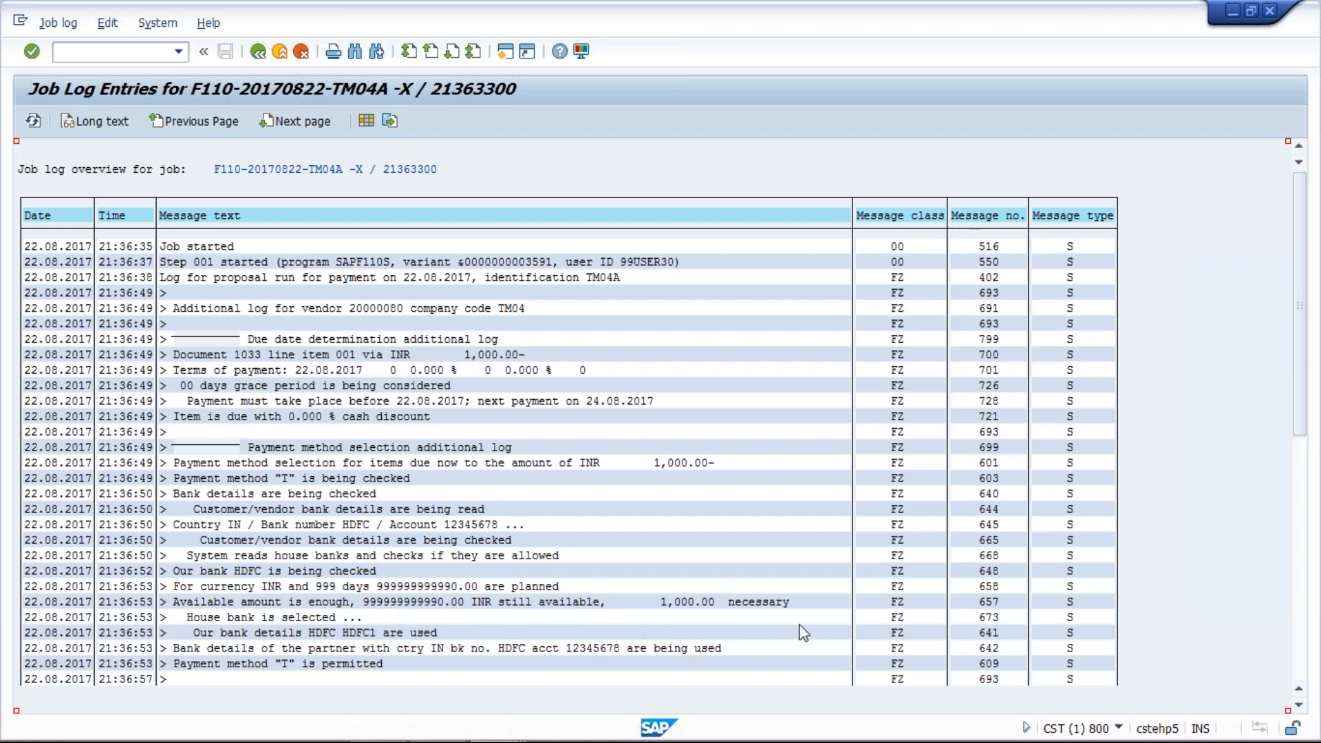
pyautogui.moveTo(1300, 355); pyautogui.dragTo(1307, 425)
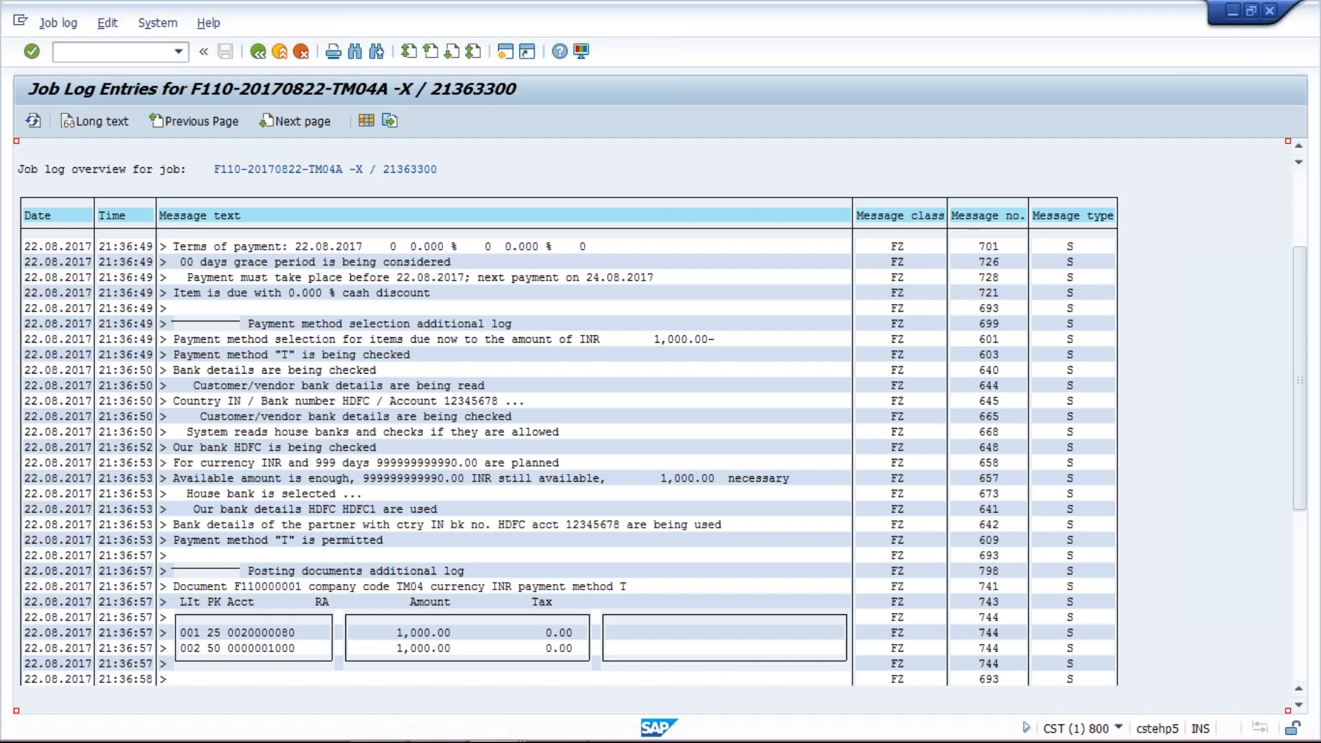
# - Open the general payment transactions data of vendor 20000090 in change mode
pyautogui.click(484, 733)
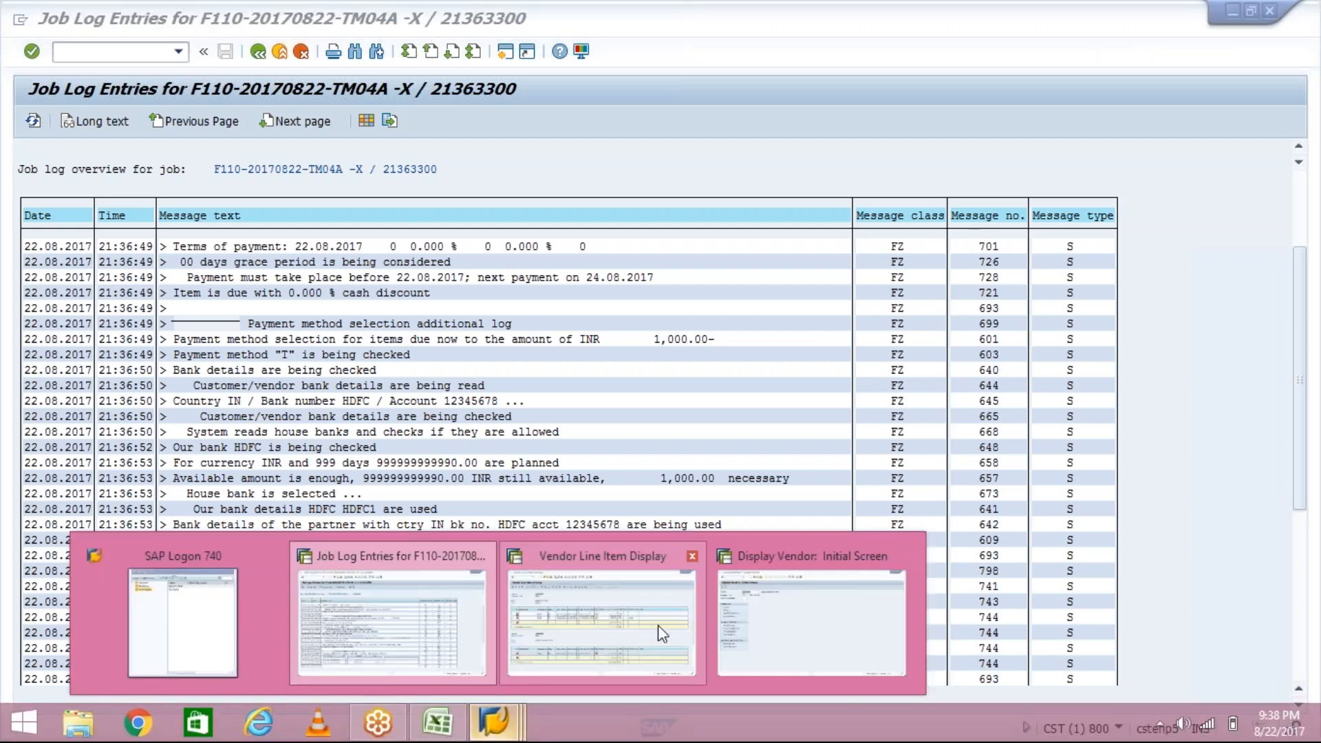
pyautogui.moveTo(662, 634)
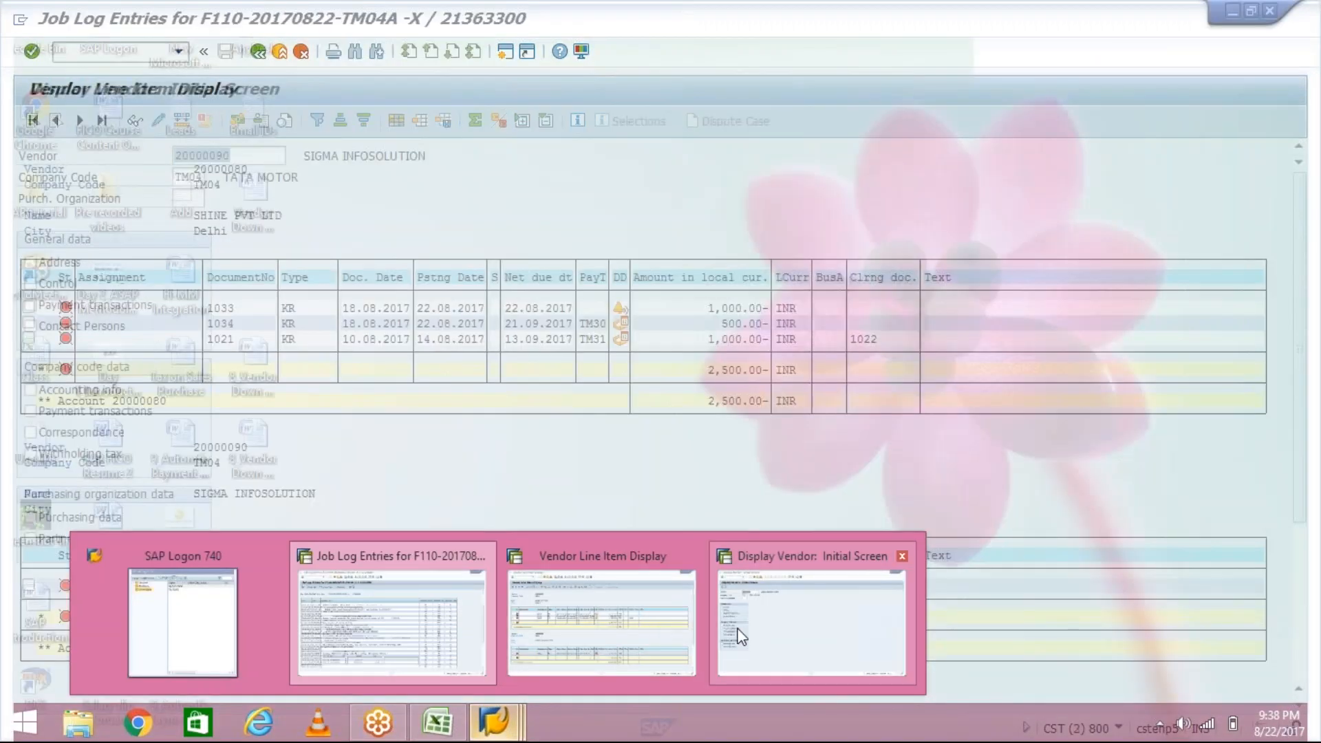
pyautogui.click(812, 619)
pyautogui.click(77, 307)
pyautogui.press('Return')
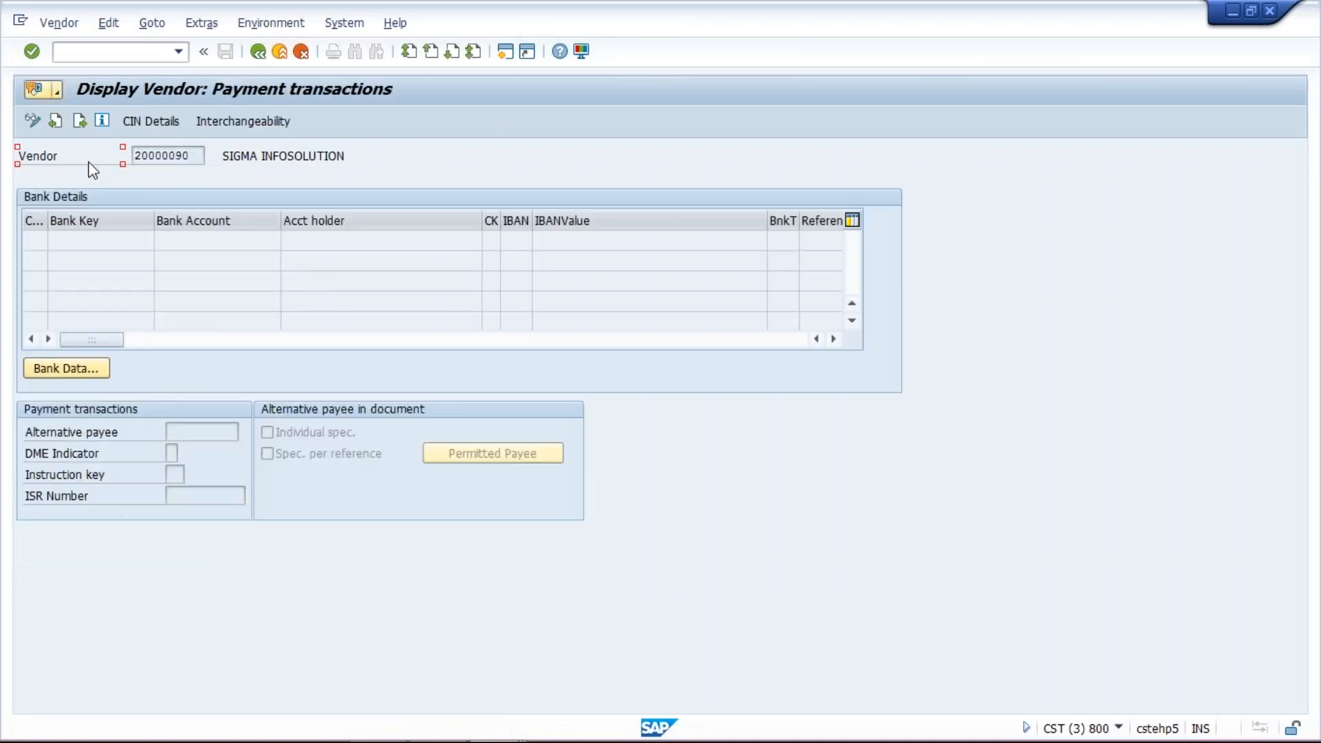
pyautogui.click(40, 126)
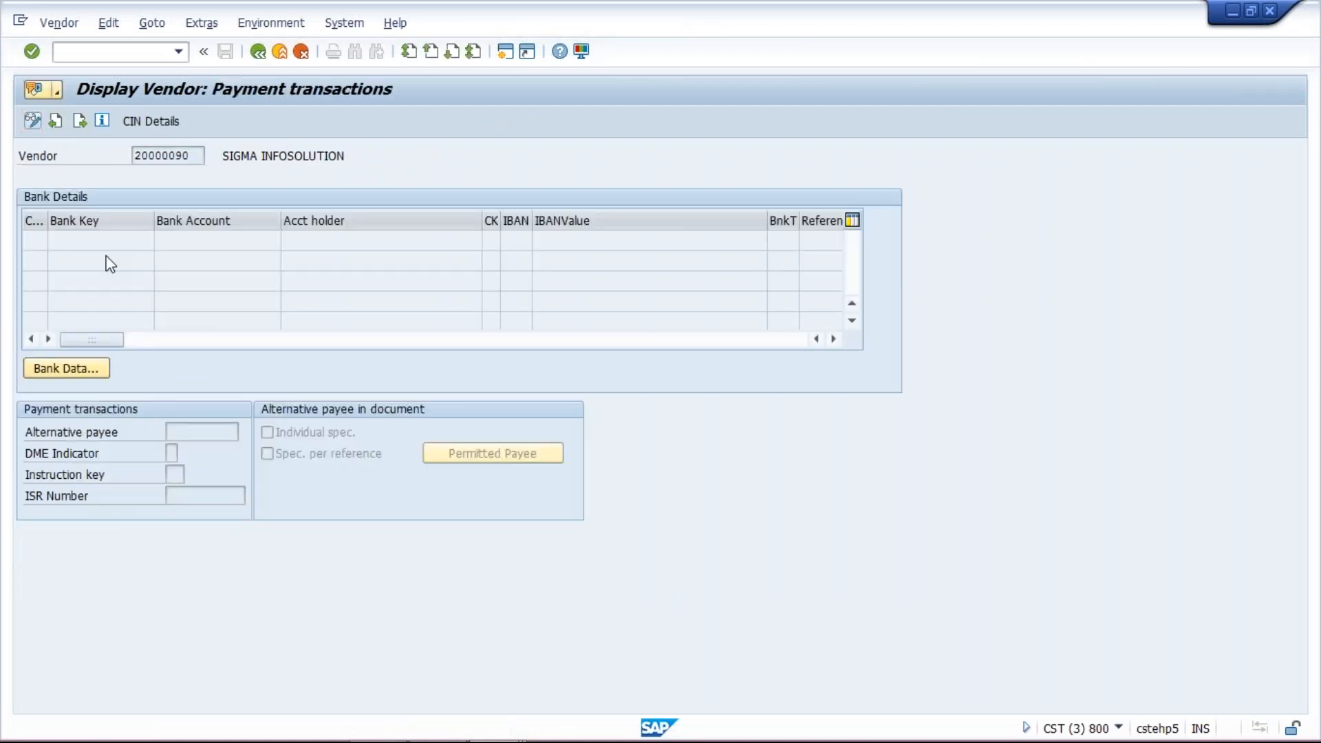
# - Add a bank detail with country IN, bank key HDFC and bank account 12456666
pyautogui.click(35, 240)
pyautogui.write('IN')
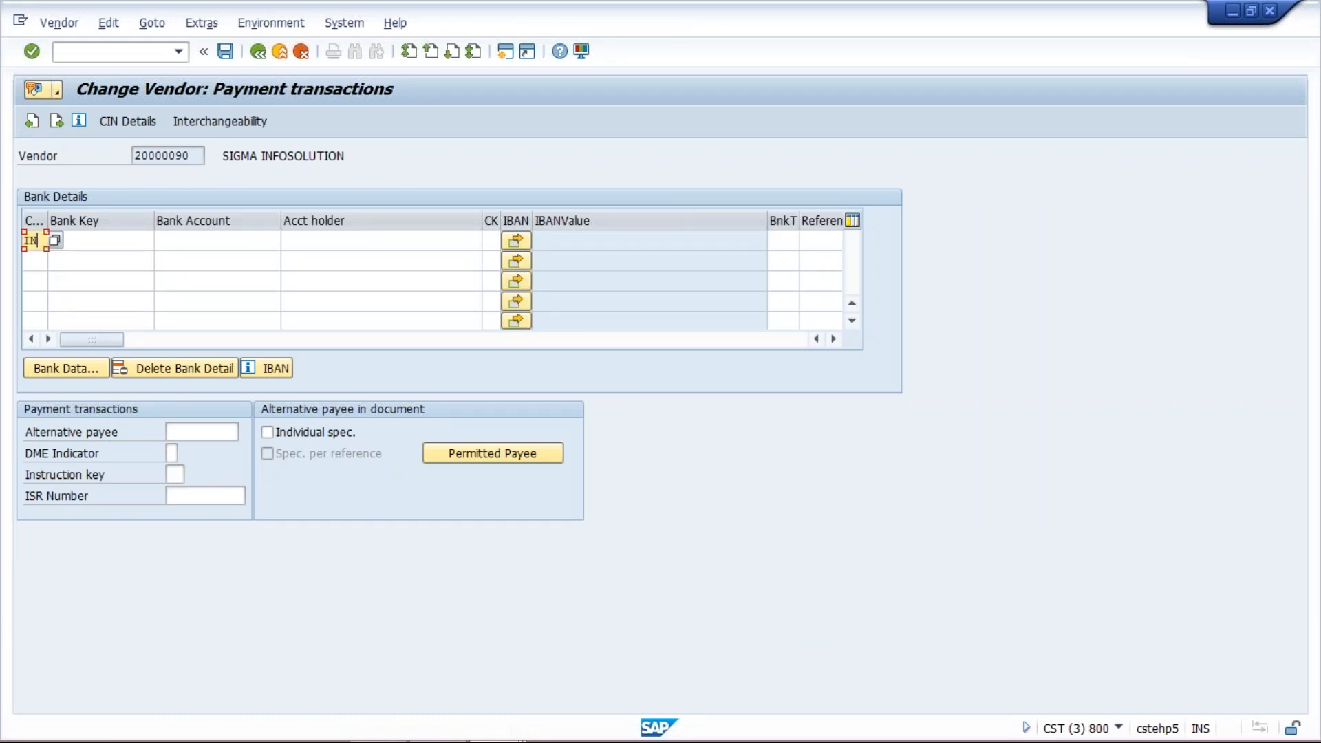
pyautogui.press('Tab')
pyautogui.write('HDFC')
pyautogui.click(223, 236)
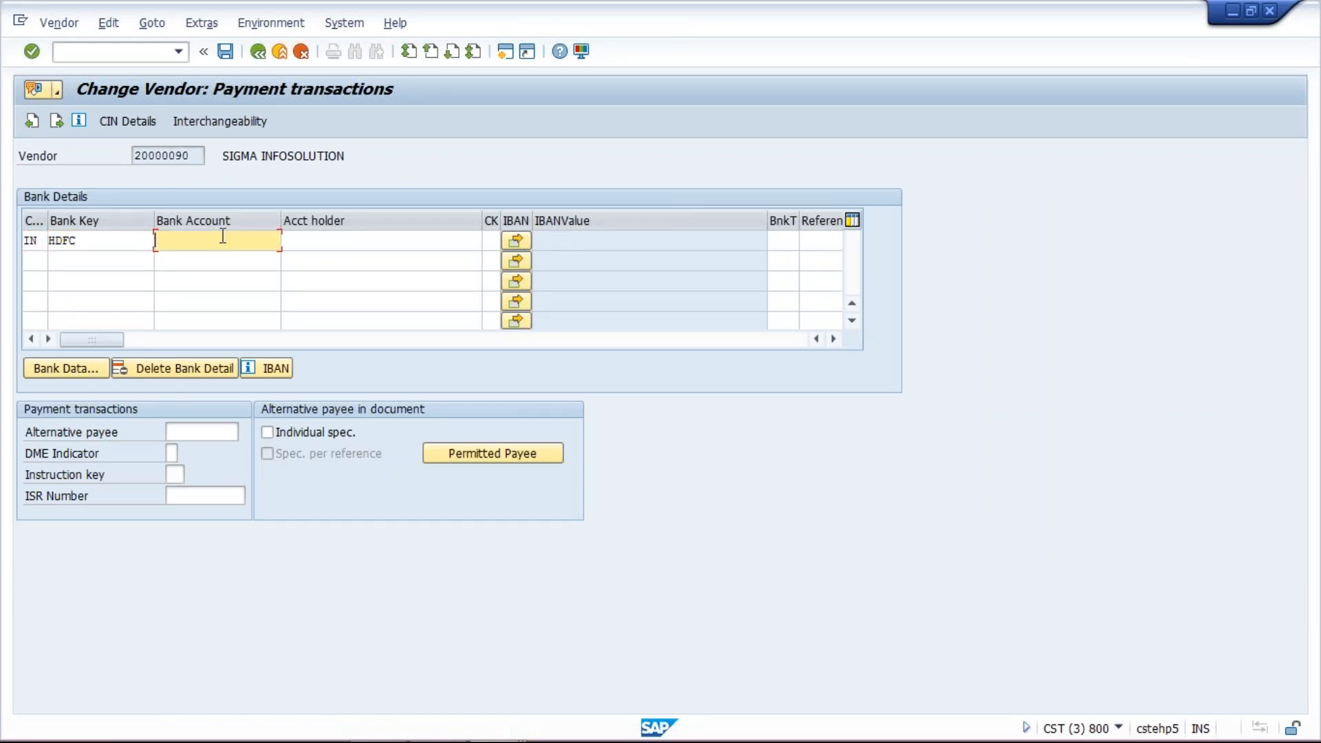
pyautogui.write('12456666')
# - Copy the vendor name SIGMA INFOSOLUTION into the account holder field
pyautogui.moveTo(349, 158); pyautogui.dragTo(190, 168)
pyautogui.hotkey('ctrl', 'c')
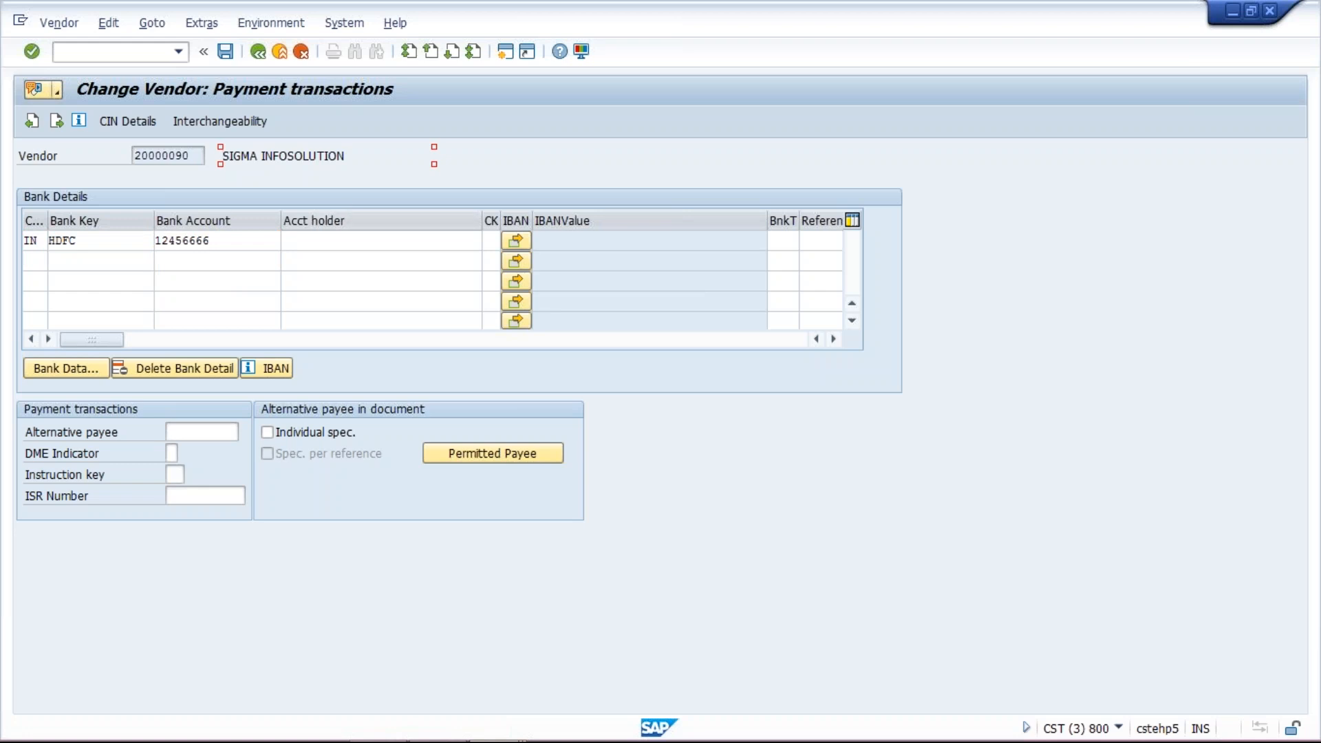
pyautogui.click(347, 242)
pyautogui.hotkey('ctrl', 'v')
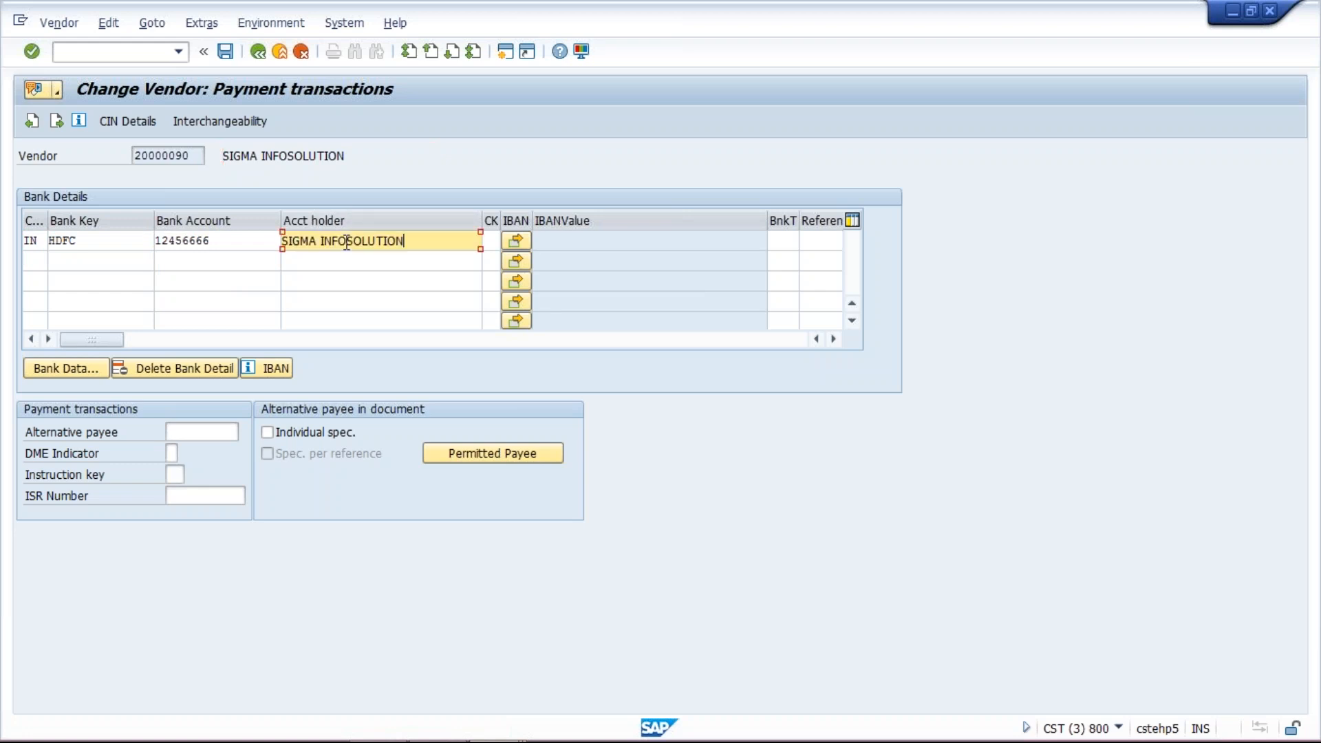
# - Confirm the HDFC bank data and save the vendor's bank details
pyautogui.click(73, 367)
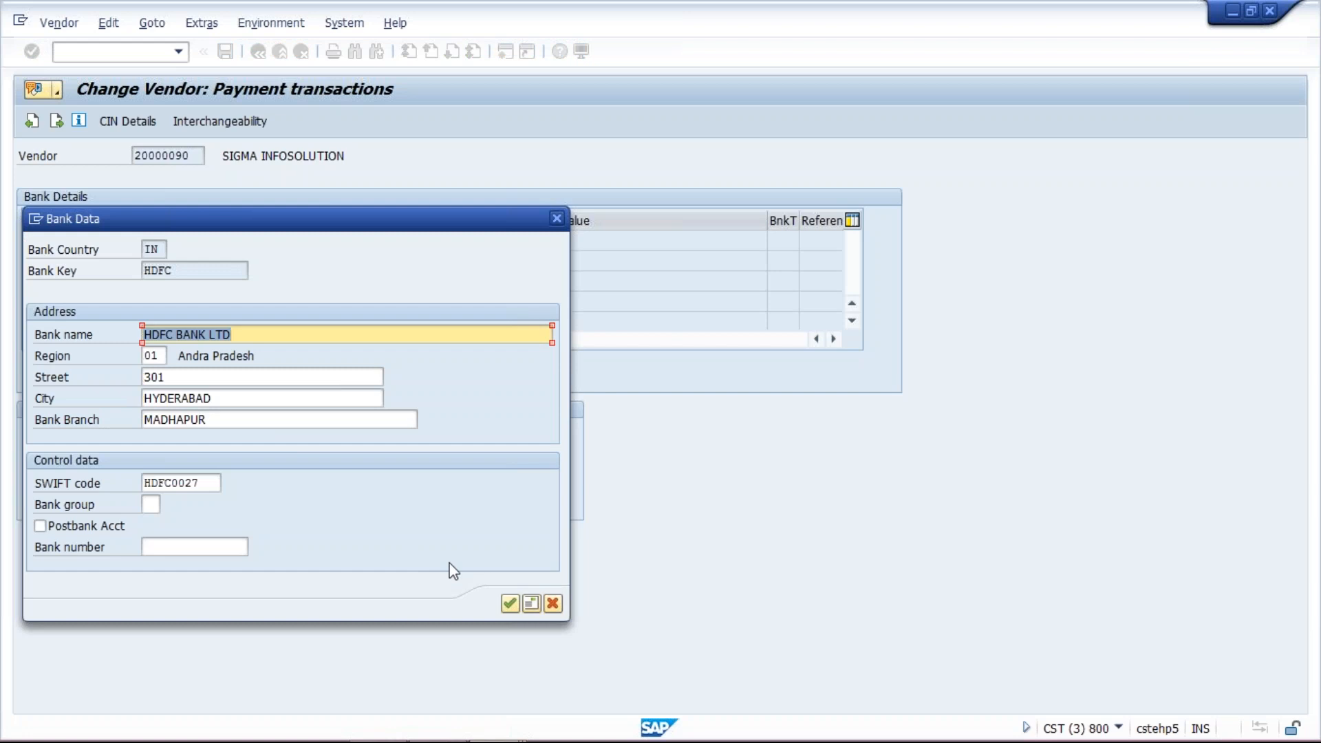
pyautogui.click(510, 603)
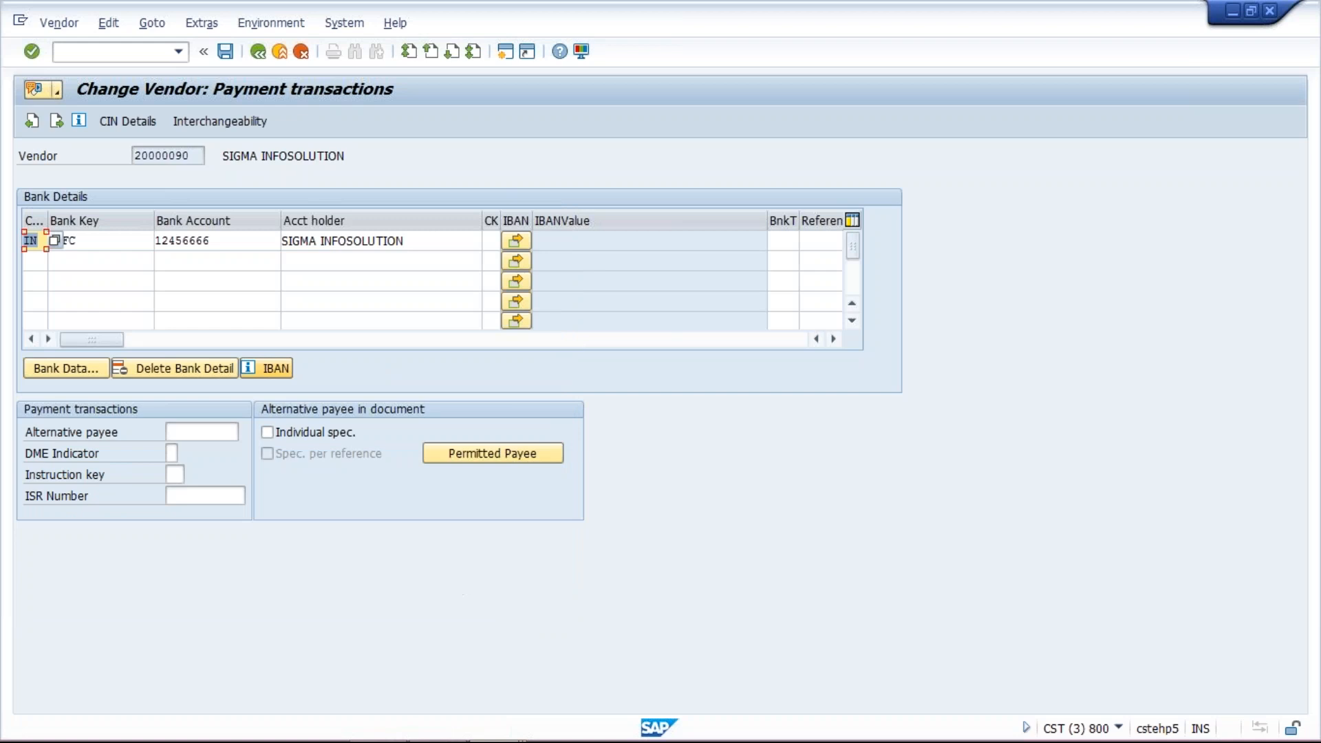
pyautogui.click(241, 237)
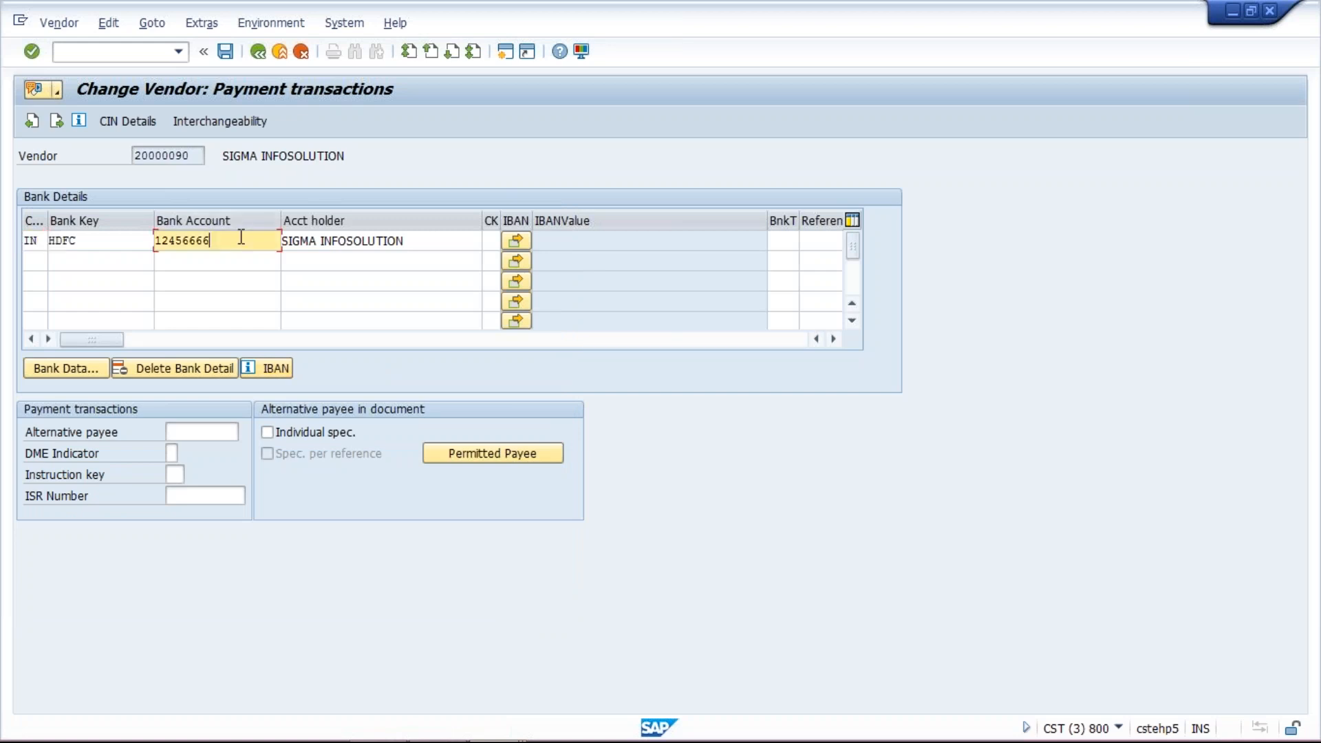
pyautogui.click(225, 51)
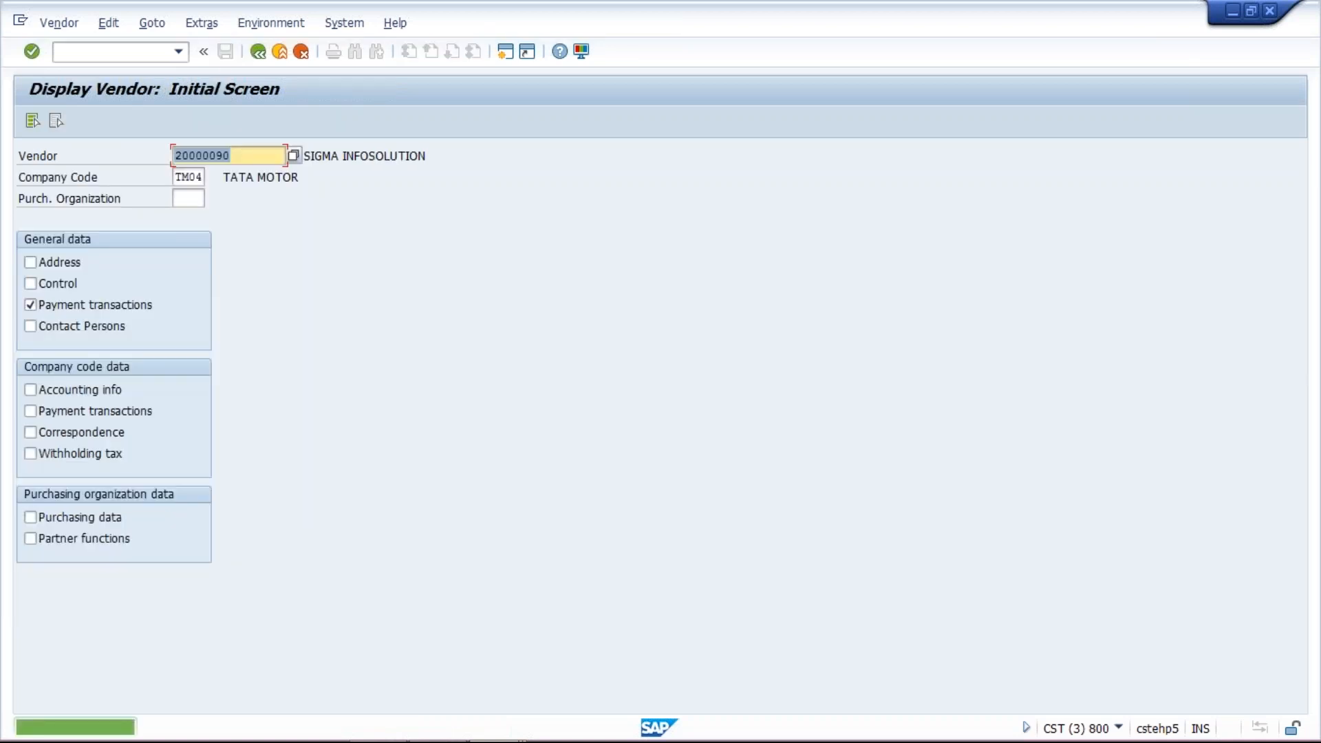
# - Return to the payment run status for 22.08.2017 / TM04A and display the payment proposal list with program RFZALI20
pyautogui.moveTo(421, 739)
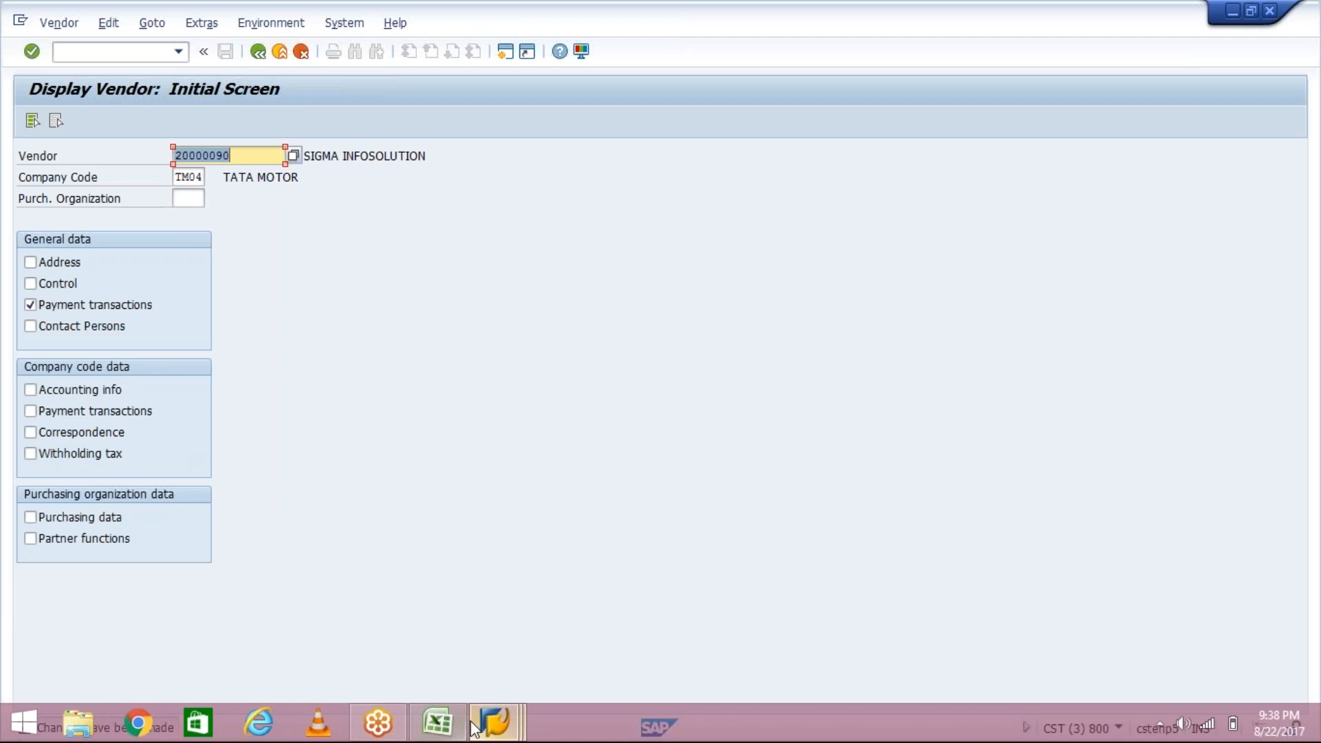
pyautogui.moveTo(481, 726)
pyautogui.click(443, 634)
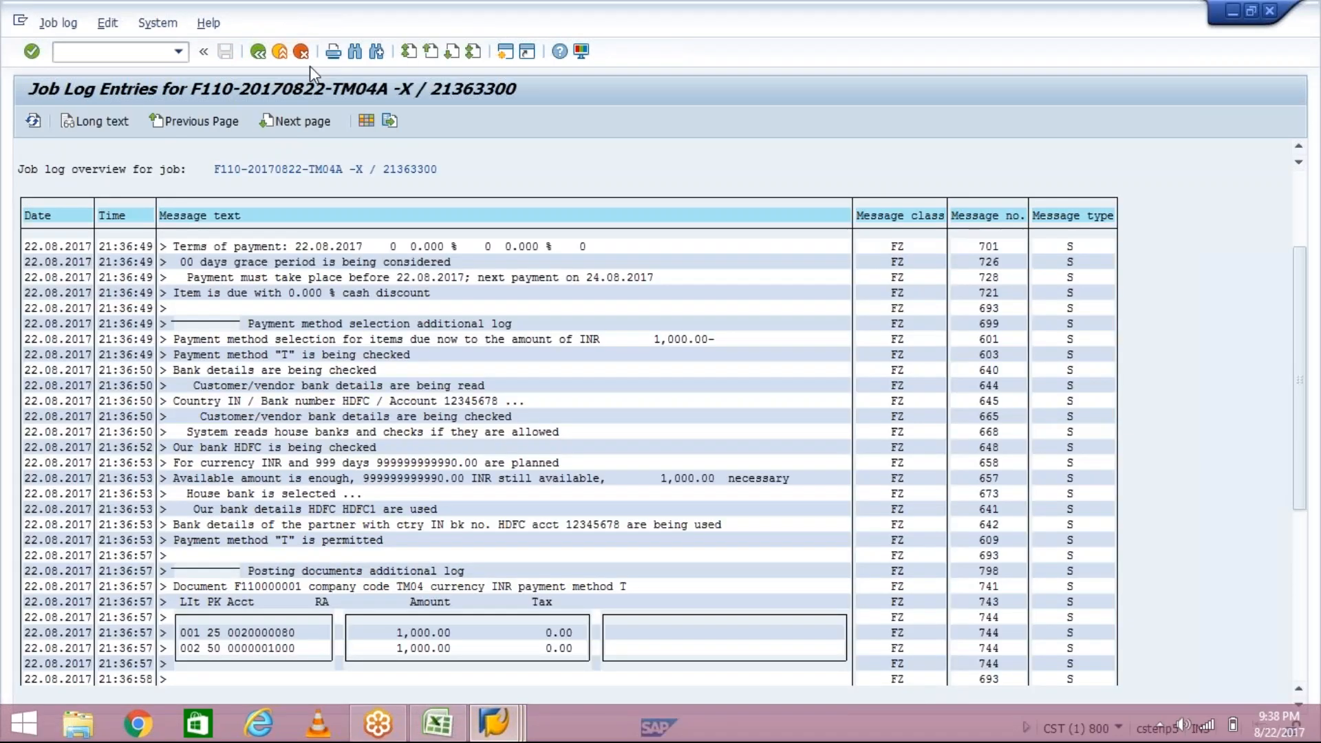
pyautogui.click(258, 52)
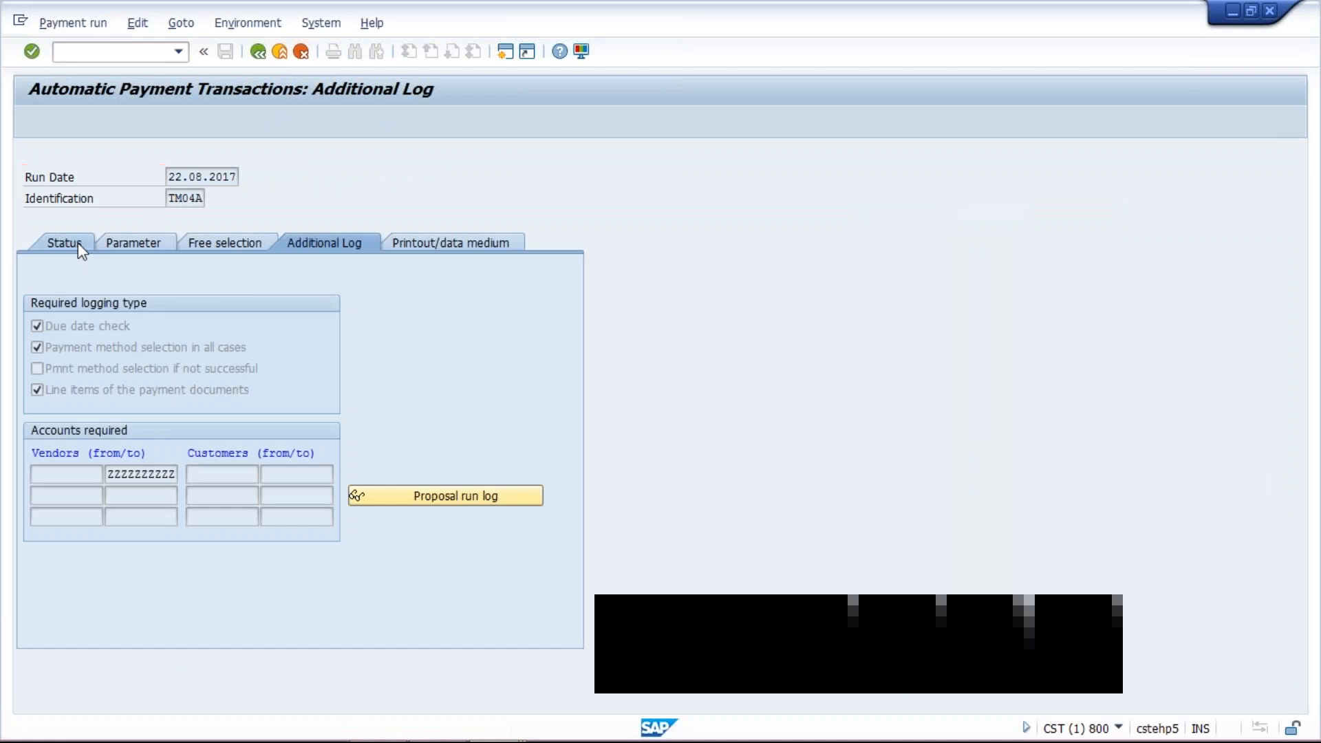
pyautogui.click(77, 245)
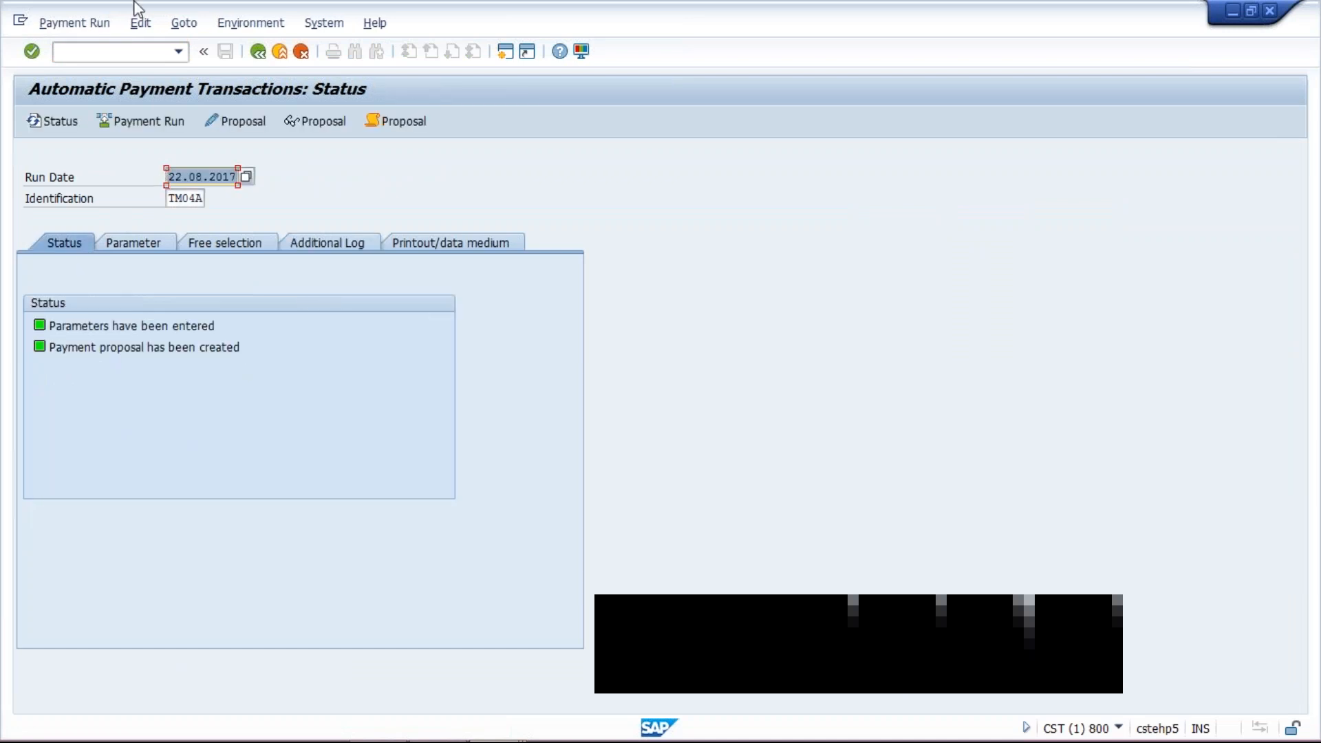
pyautogui.click(141, 26)
pyautogui.moveTo(168, 69)
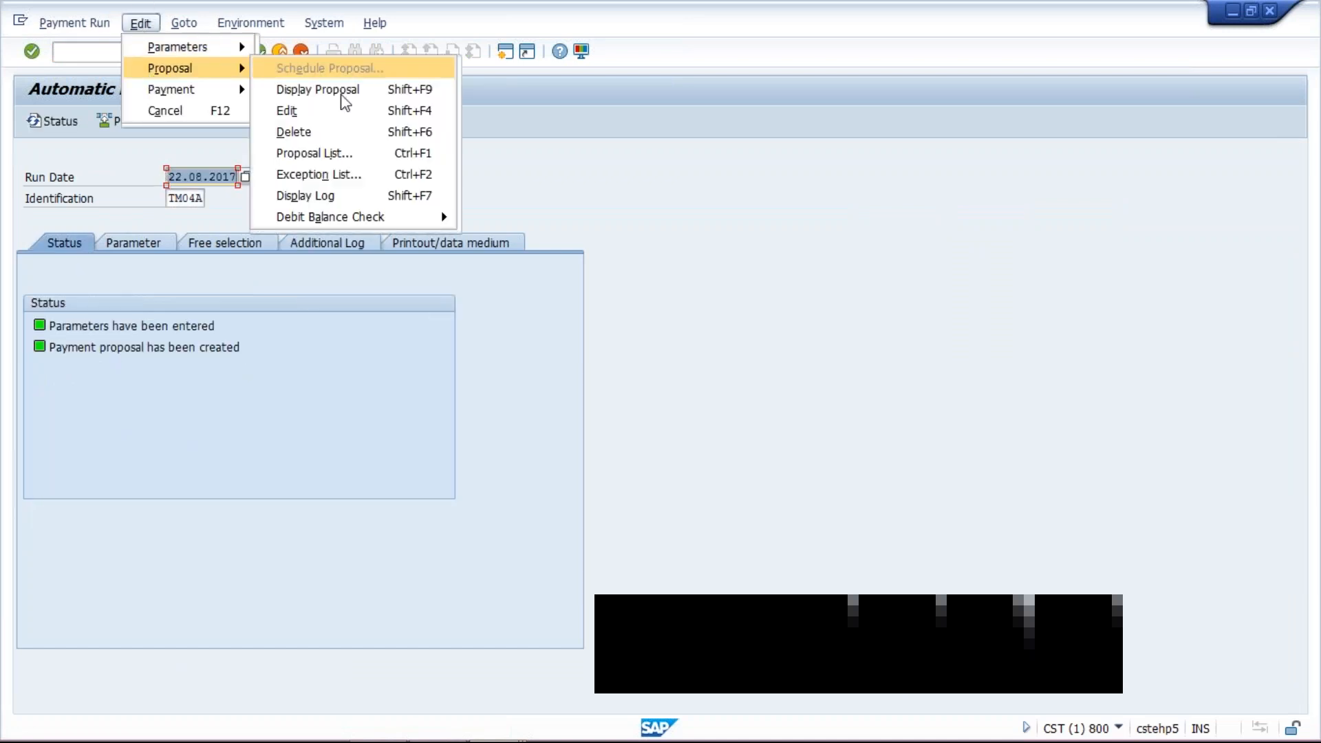
pyautogui.click(318, 154)
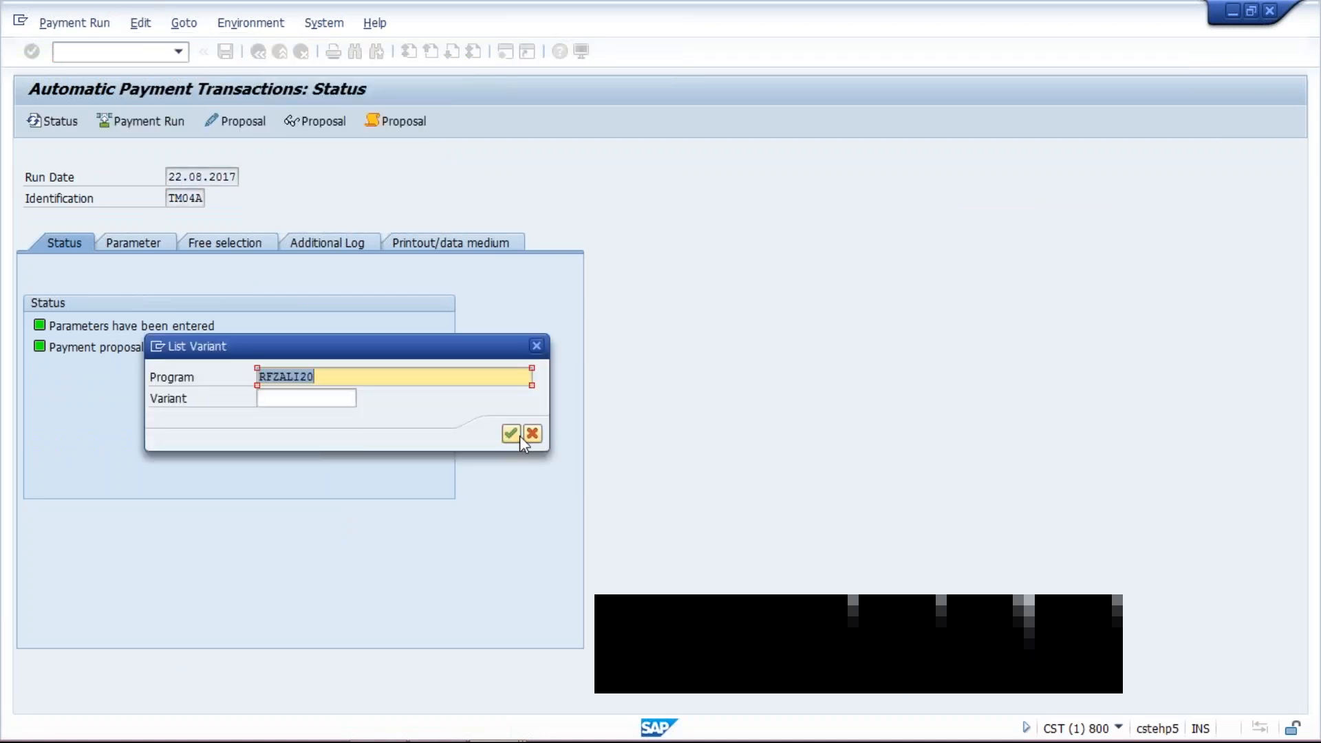
pyautogui.click(518, 435)
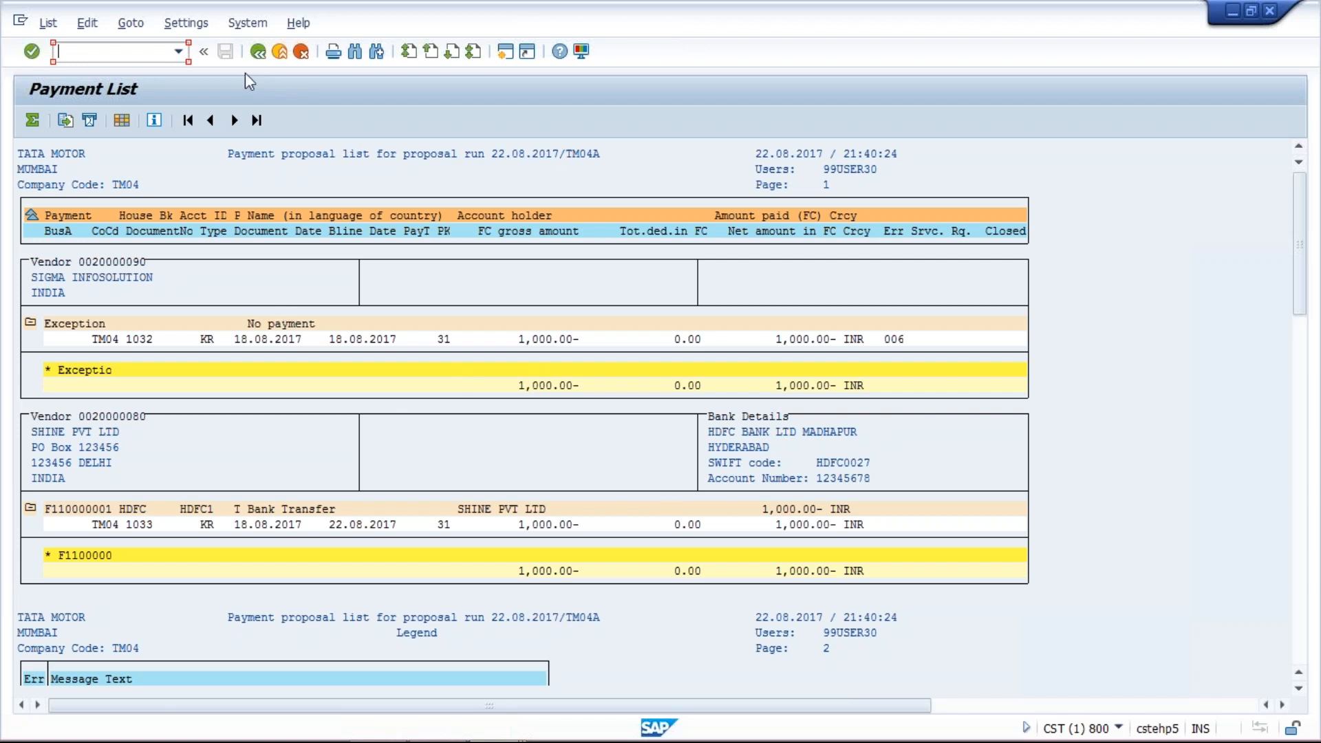
pyautogui.click(258, 52)
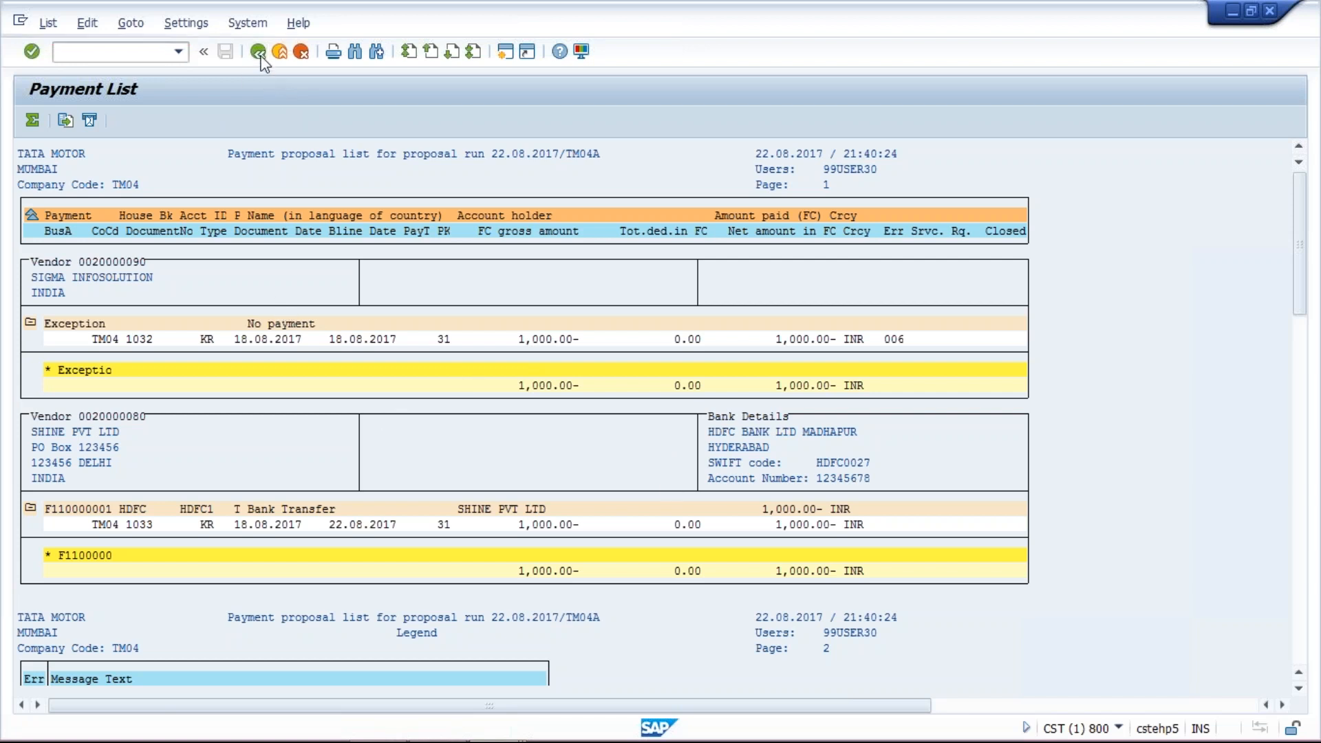
pyautogui.click(164, 348)
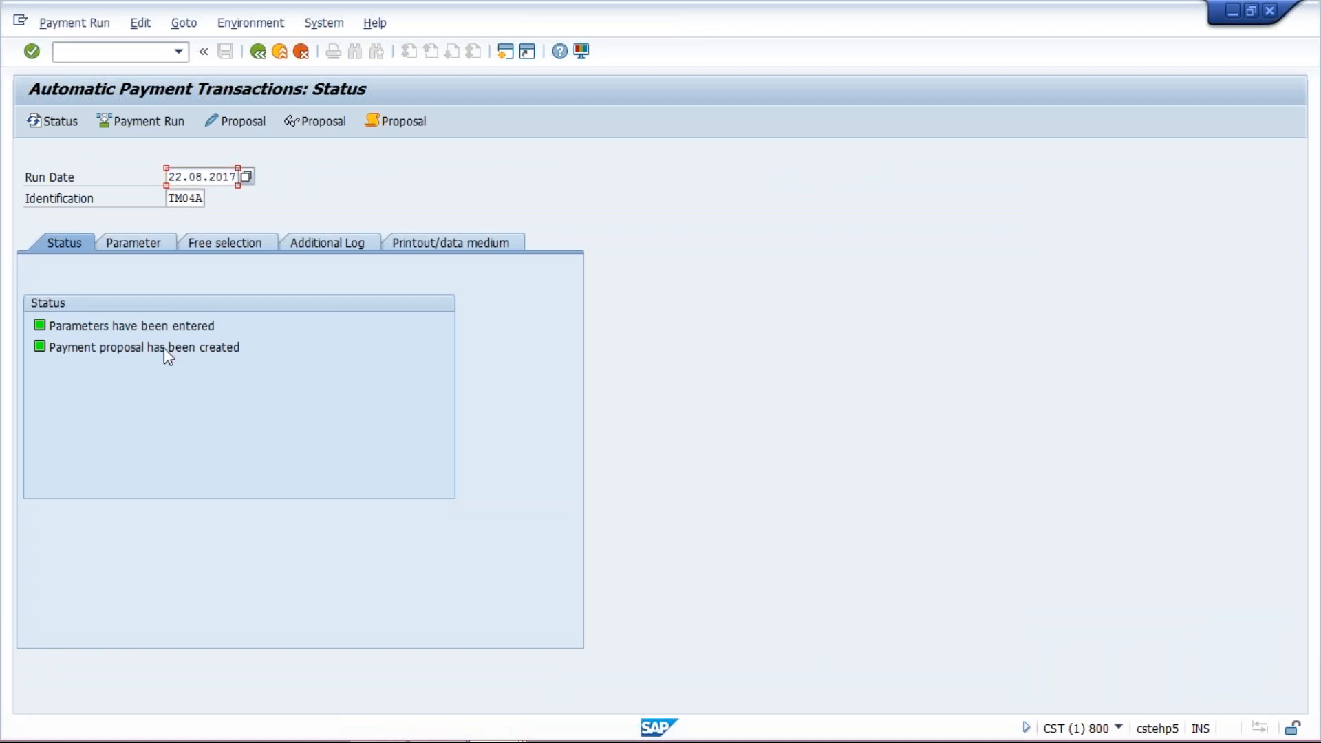
# - Delete the existing payment proposal of the run
pyautogui.click(141, 23)
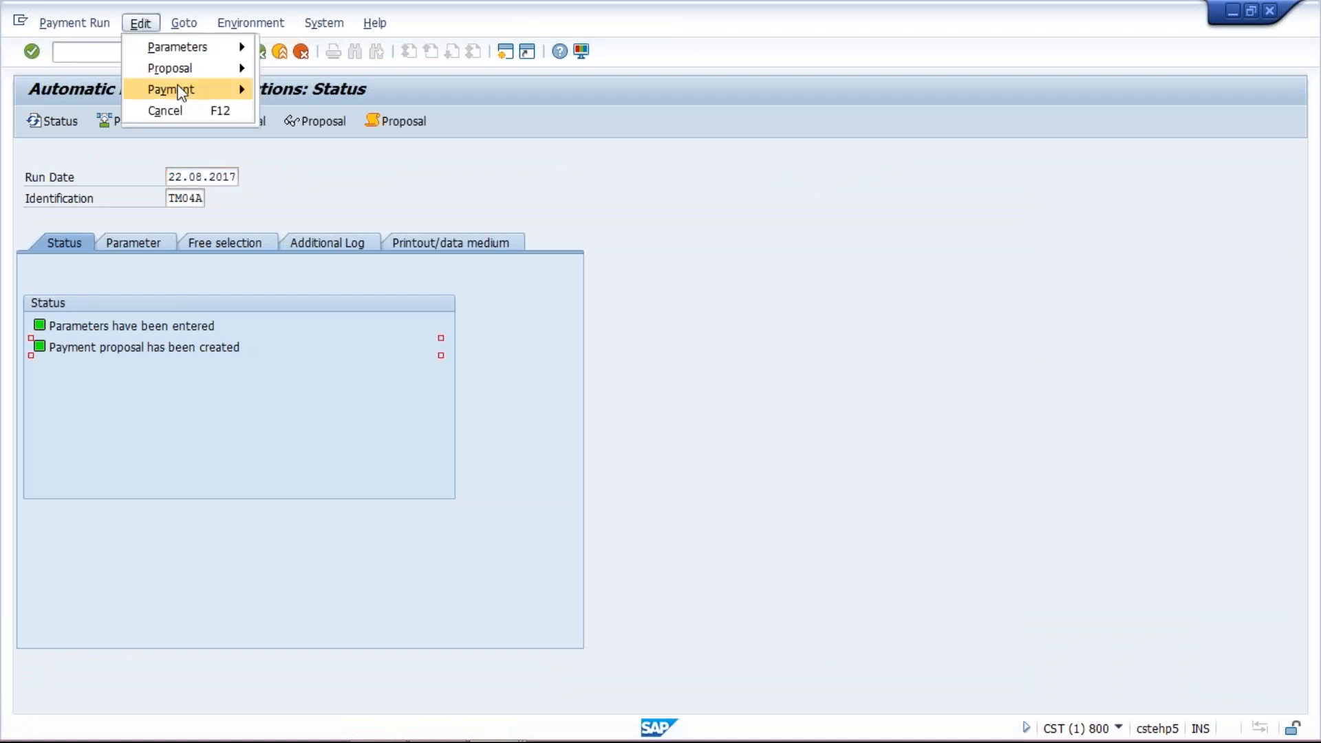
pyautogui.moveTo(179, 69)
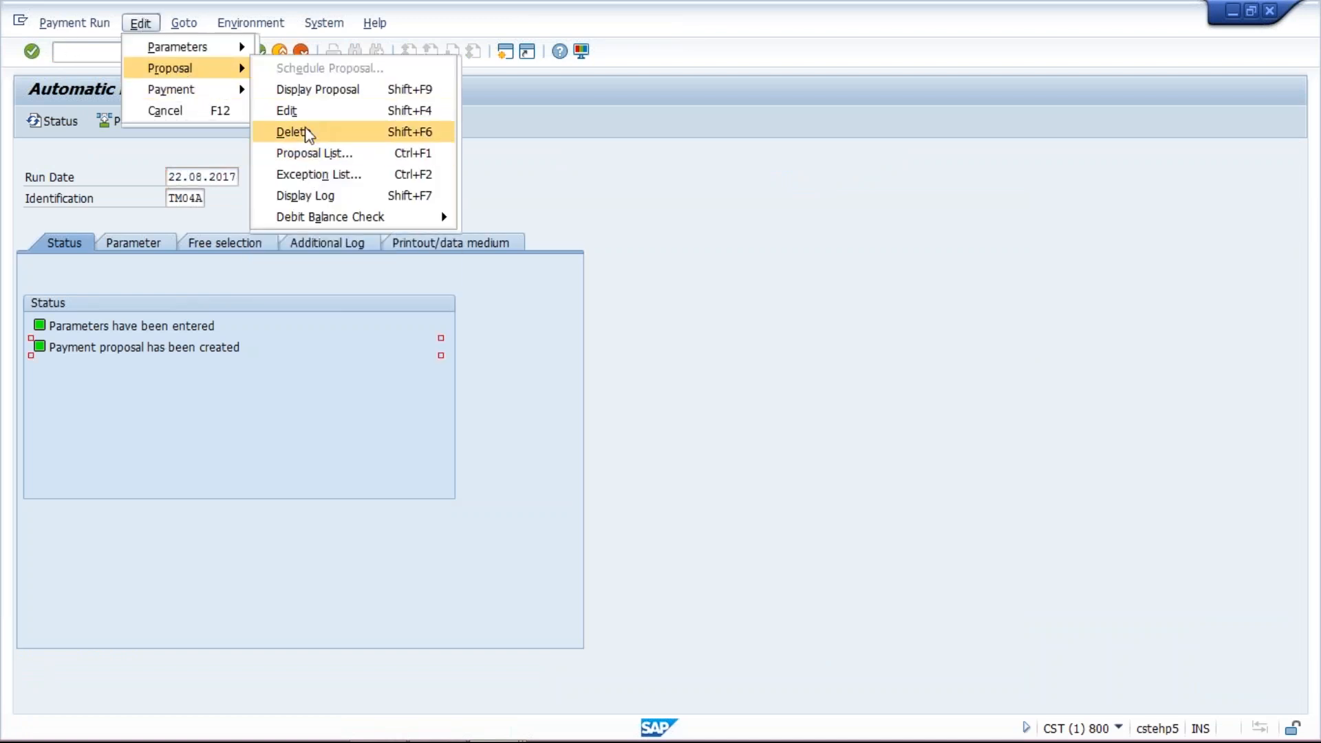
pyautogui.click(303, 131)
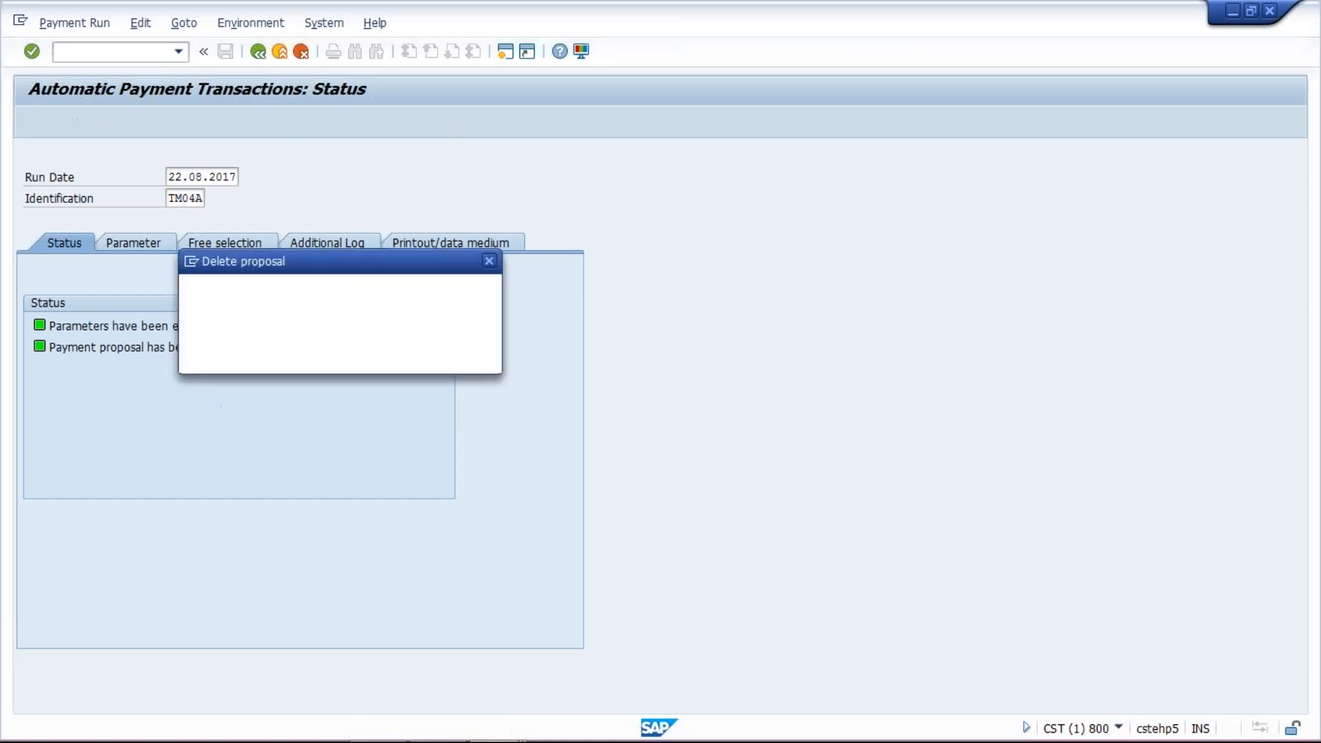
pyautogui.click(246, 356)
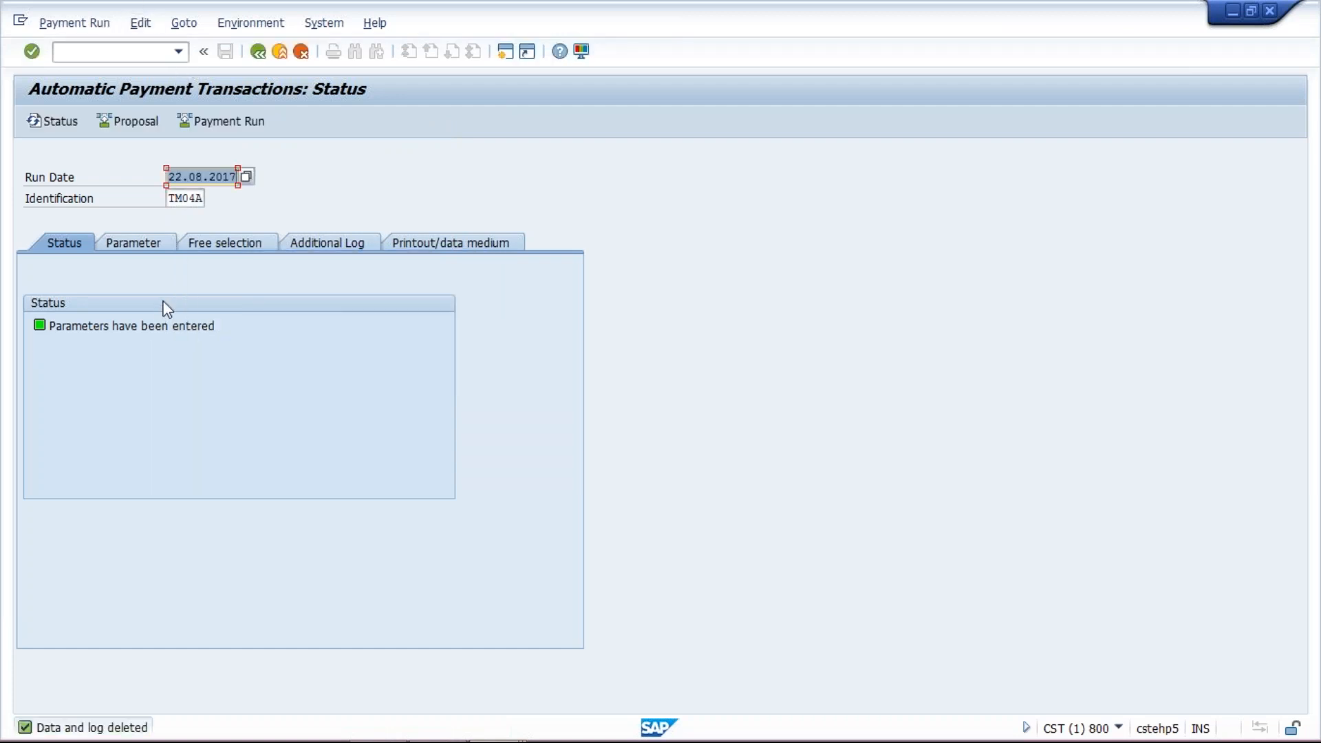
# - Schedule a new payment proposal to start immediately and refresh the run status
pyautogui.click(123, 121)
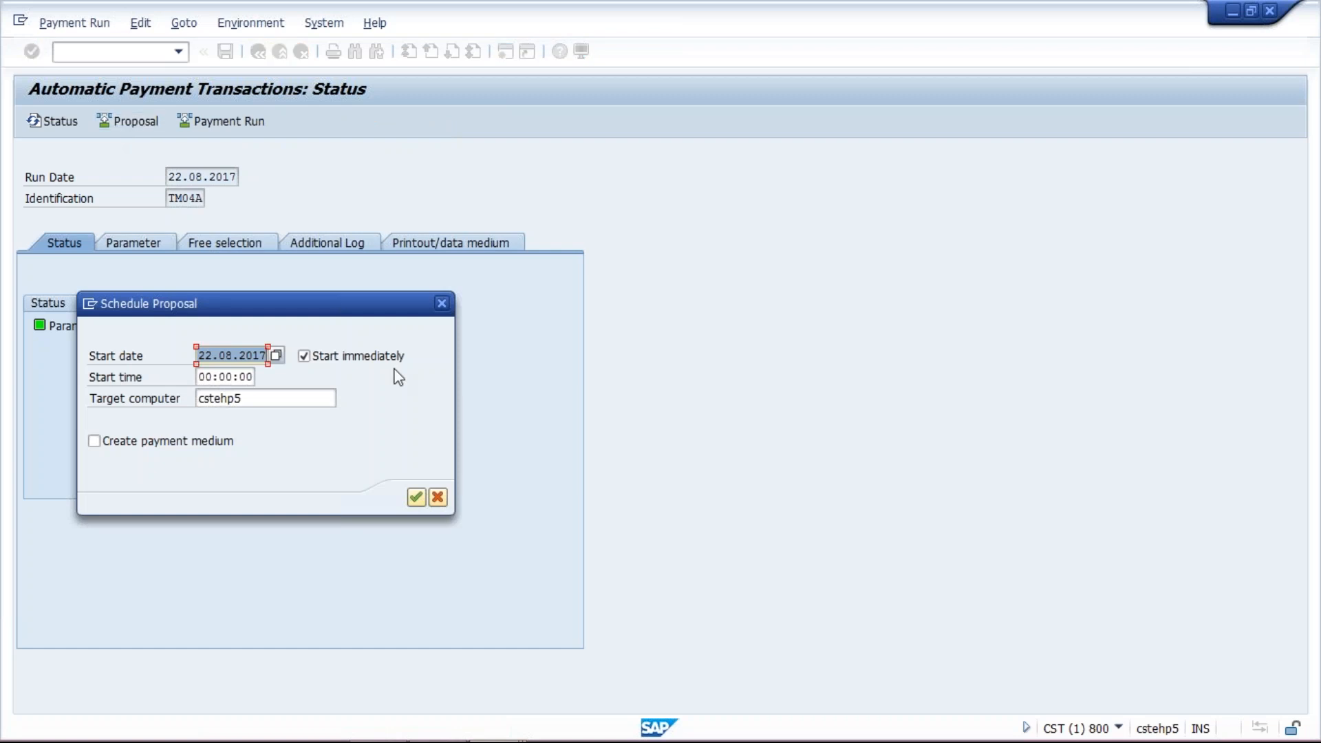
pyautogui.click(415, 498)
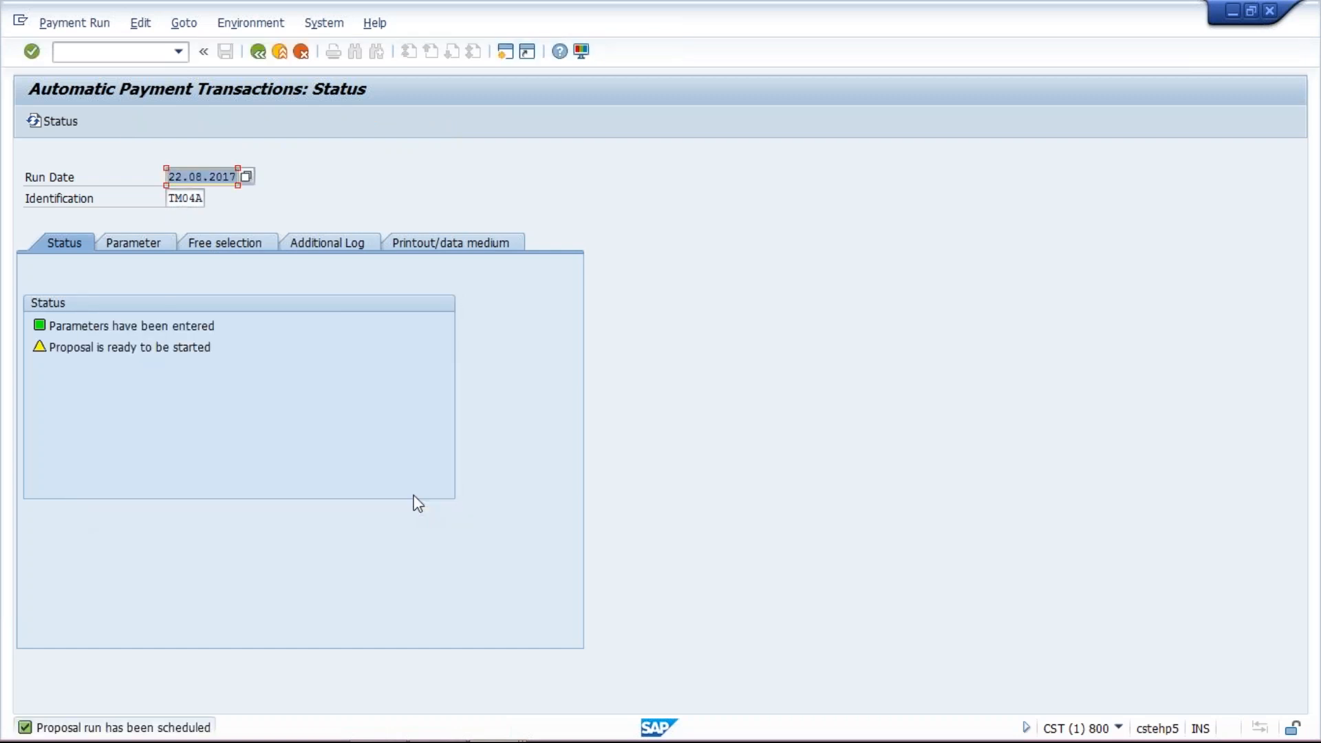
pyautogui.press('Return')
pyautogui.press('Return')
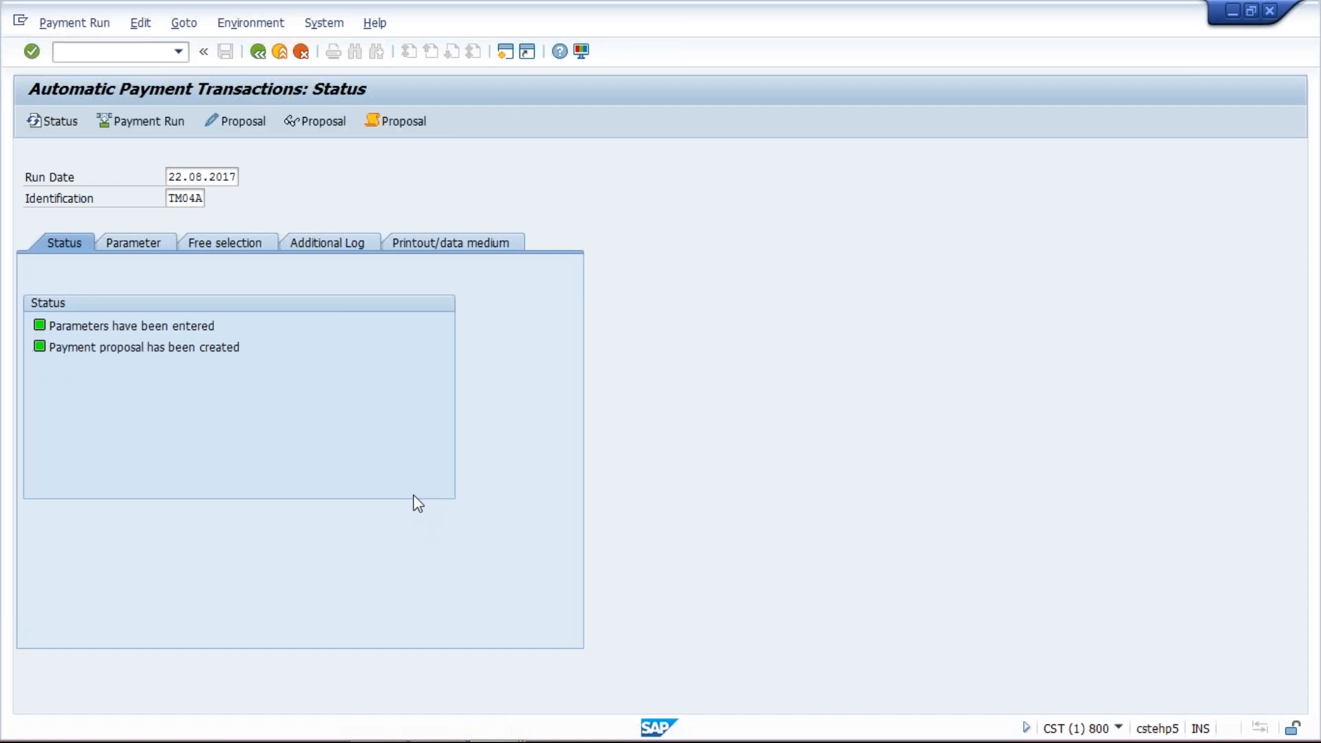
# - Open the proposal run's job log and scroll through its messages
pyautogui.click(354, 244)
pyautogui.click(456, 503)
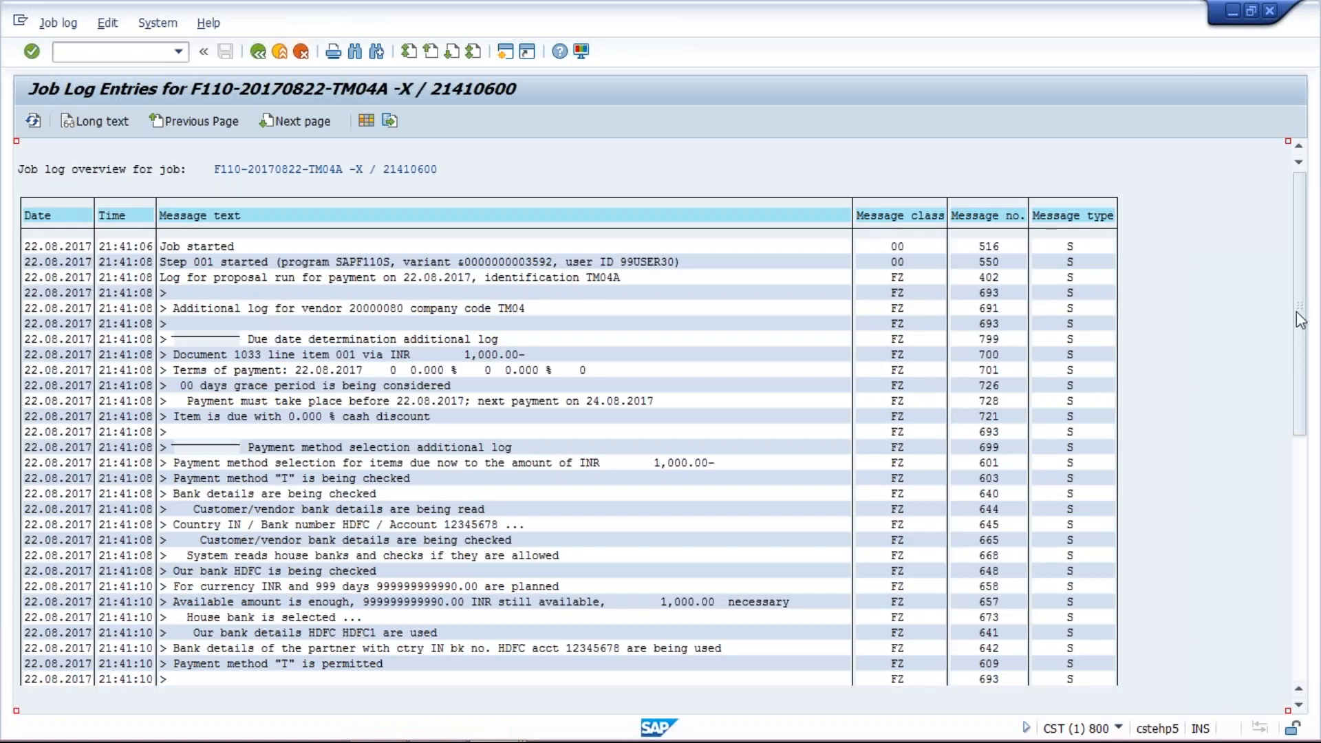
pyautogui.moveTo(1301, 320); pyautogui.dragTo(1307, 513)
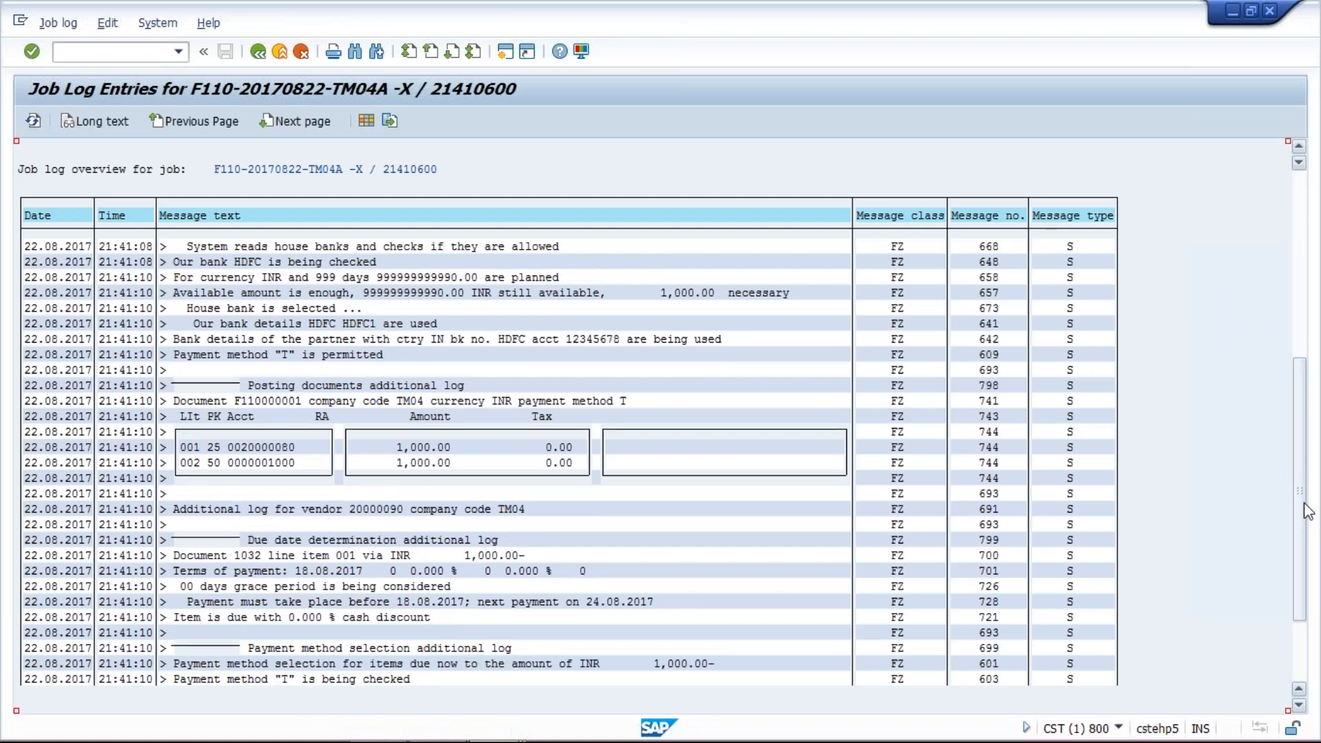
pyautogui.moveTo(1308, 512); pyautogui.dragTo(1313, 561)
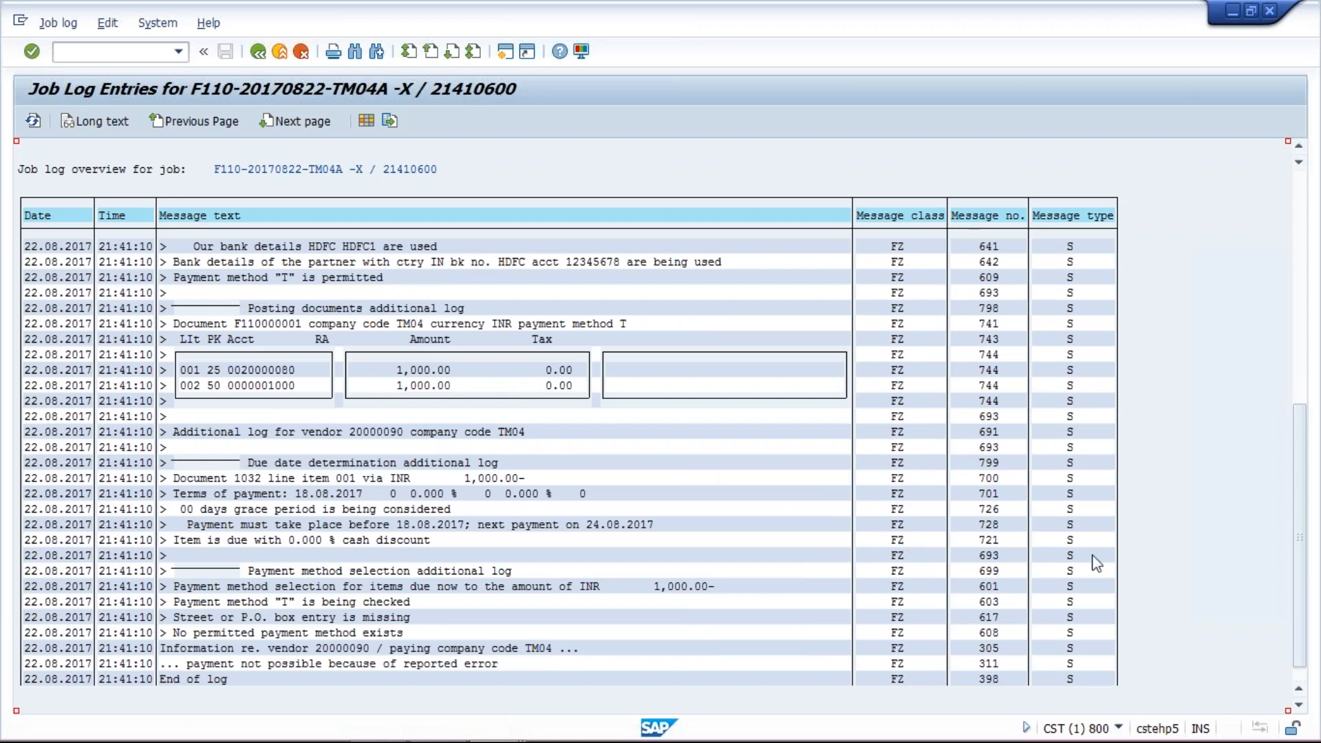
pyautogui.moveTo(1307, 559); pyautogui.dragTo(1302, 475)
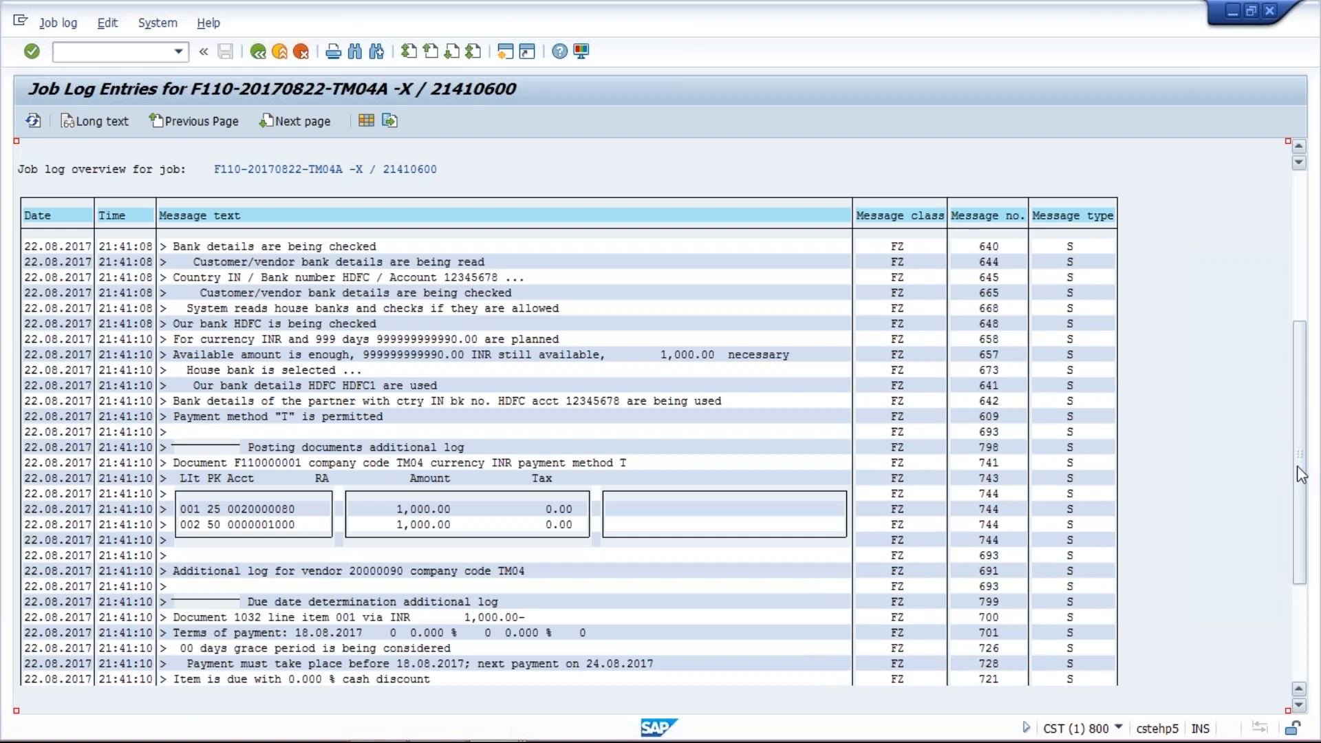
pyautogui.moveTo(1302, 474); pyautogui.dragTo(1295, 377)
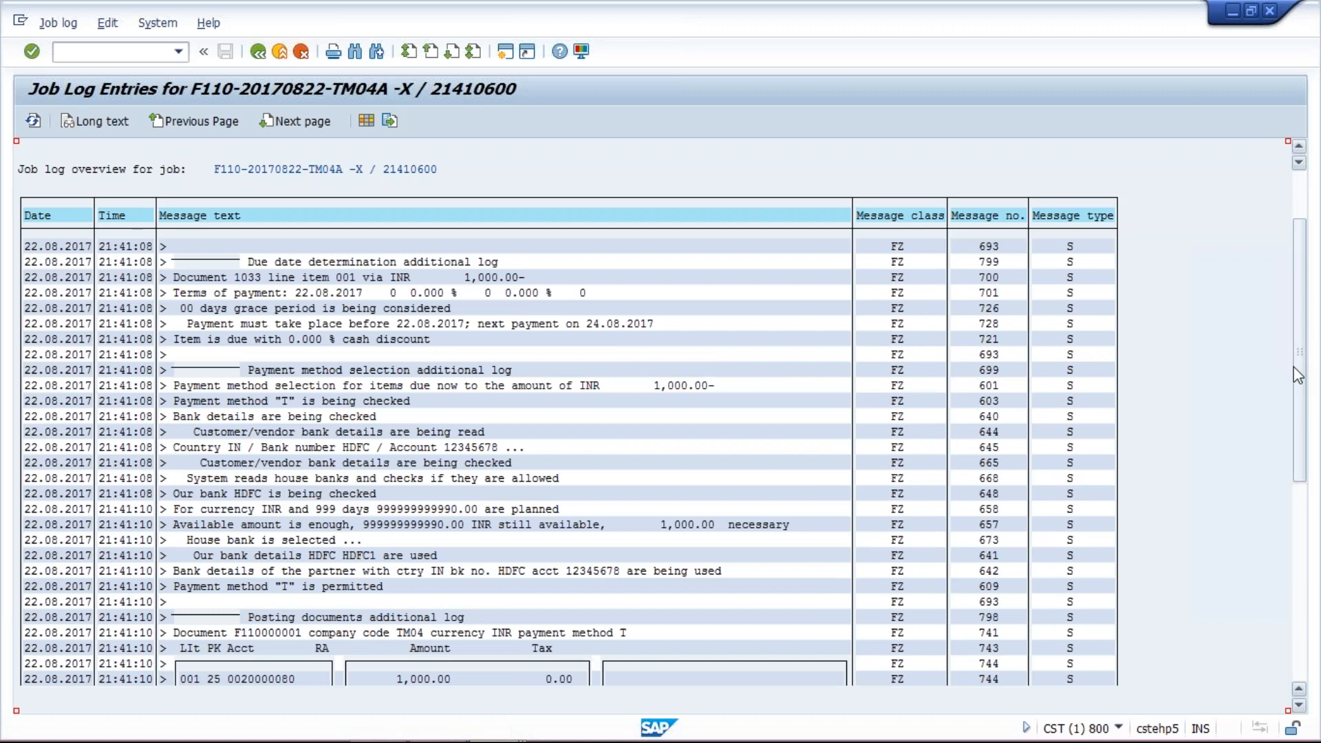
pyautogui.moveTo(1298, 375); pyautogui.dragTo(1300, 497)
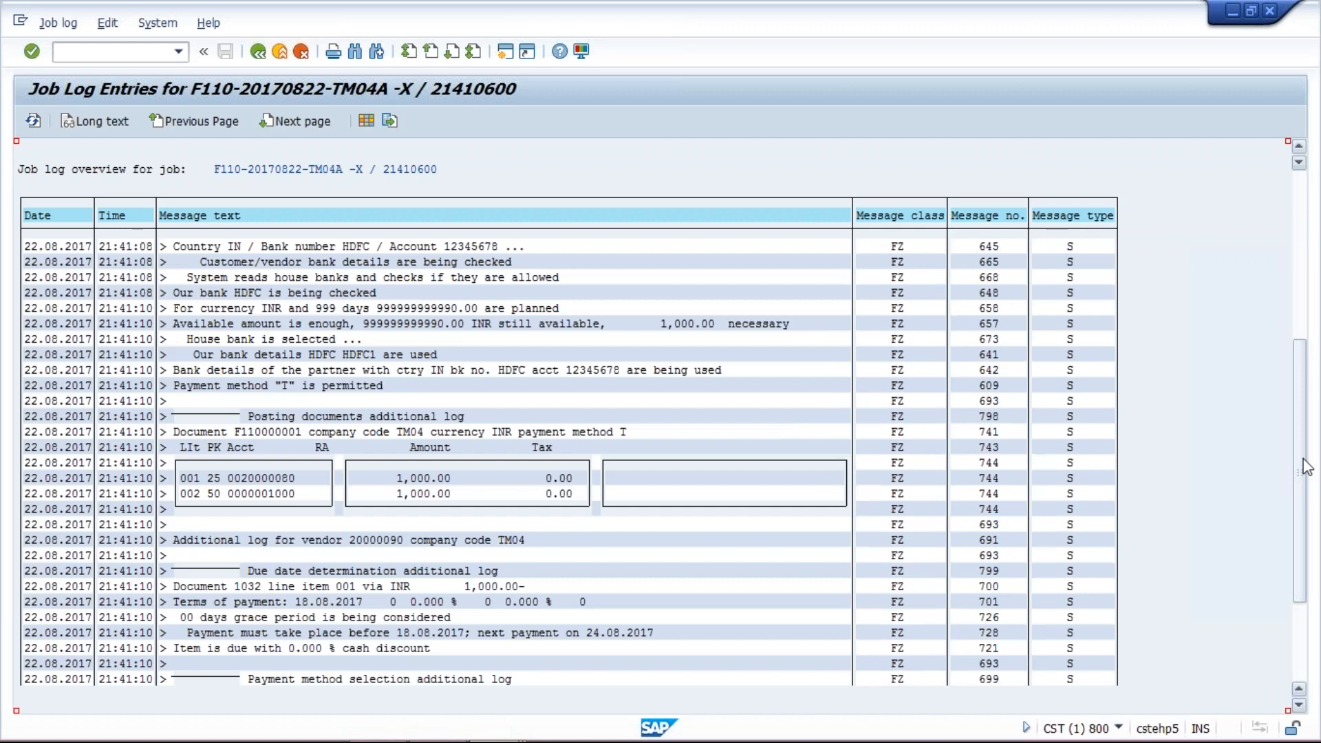
# - Switch to the vendor line item display and select open document 1032 of vendor 20000090
pyautogui.moveTo(498, 740)
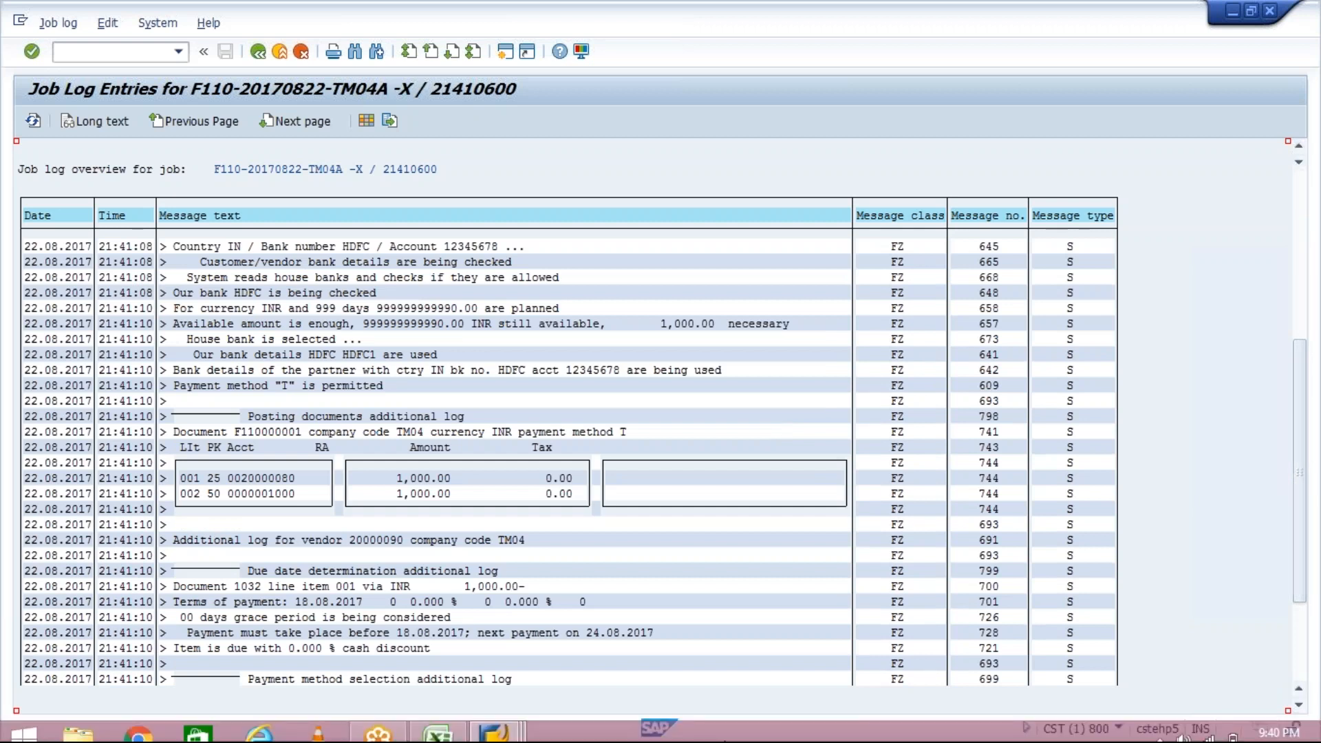
pyautogui.click(498, 709)
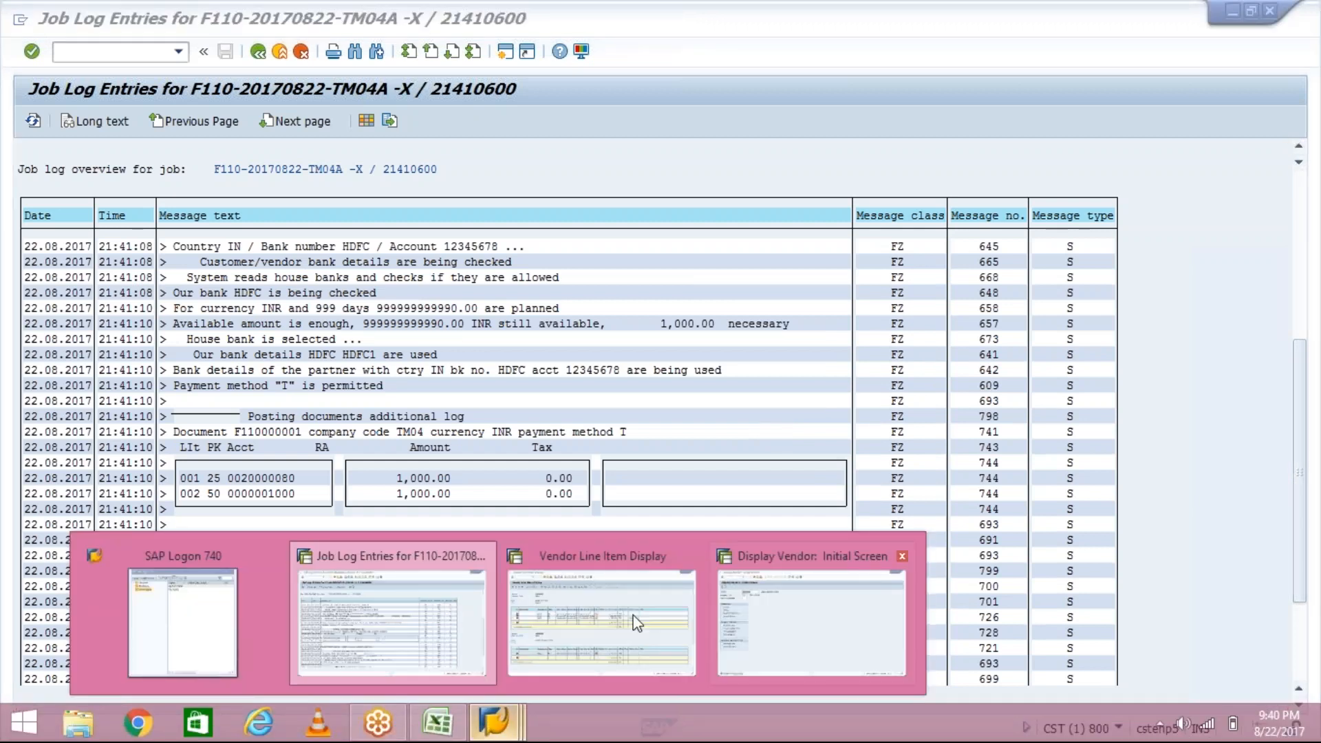
pyautogui.click(637, 622)
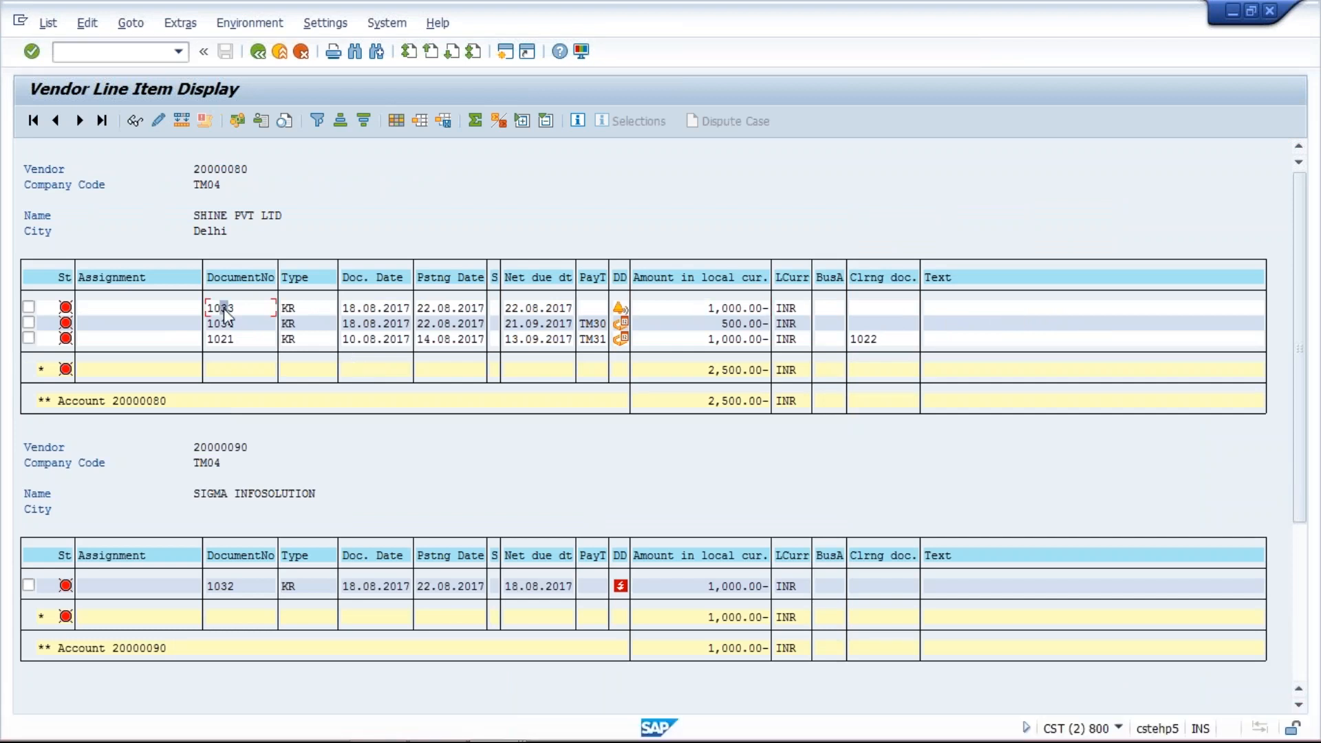
pyautogui.click(219, 587)
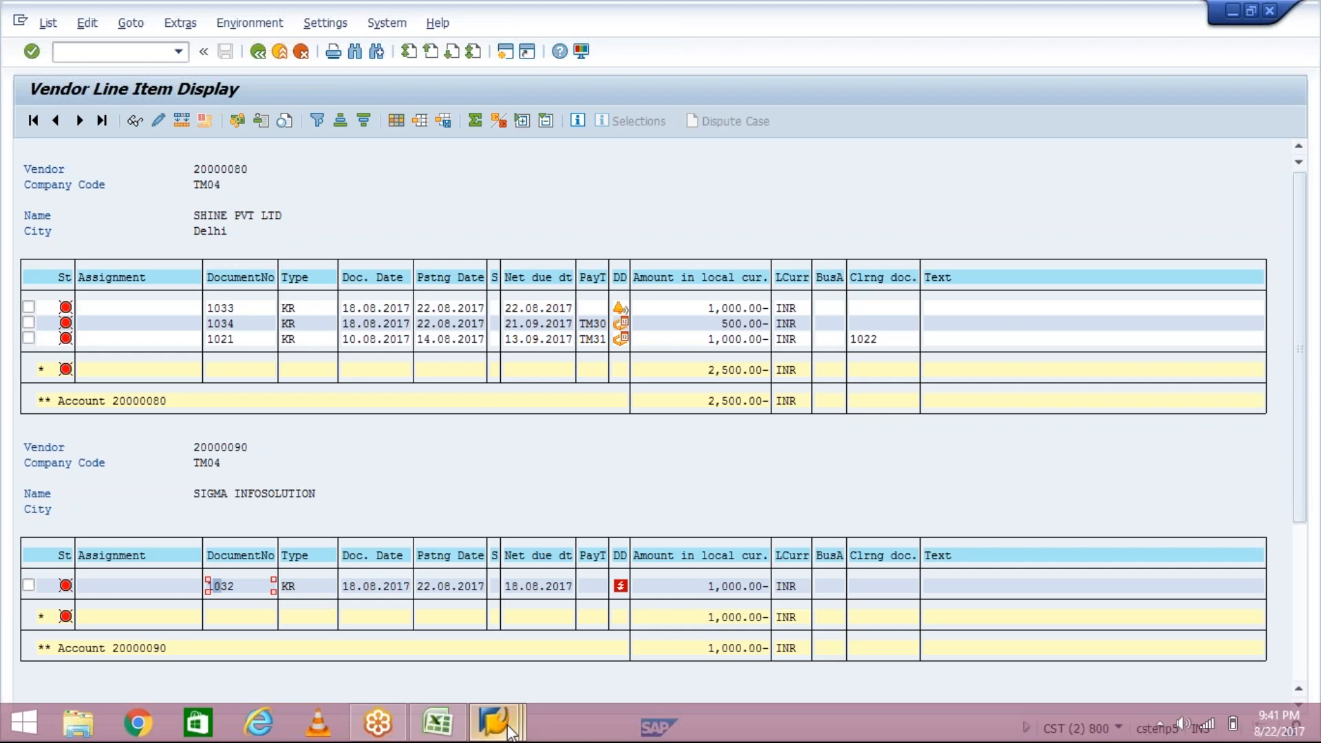
# - Return to the proposal job log and read the messages for vendor 20000090 down to the end
pyautogui.moveTo(493, 722)
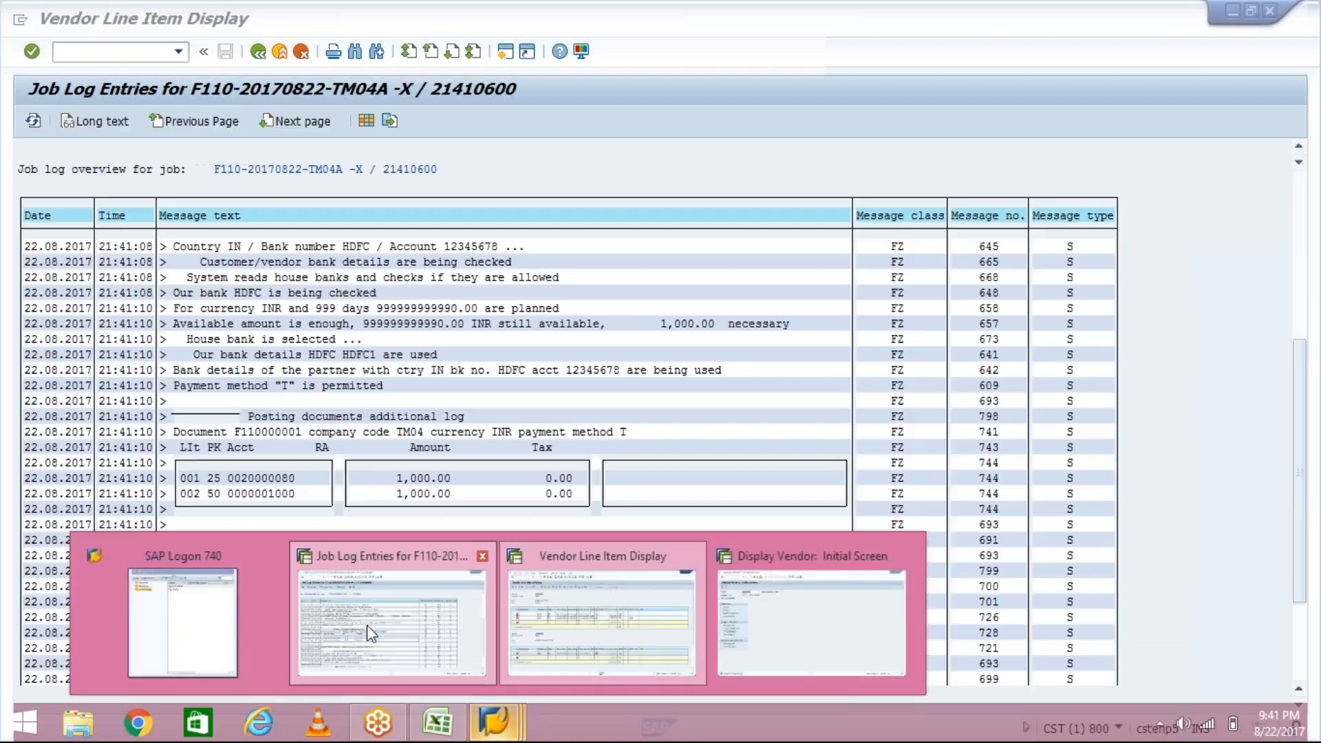
pyautogui.click(366, 625)
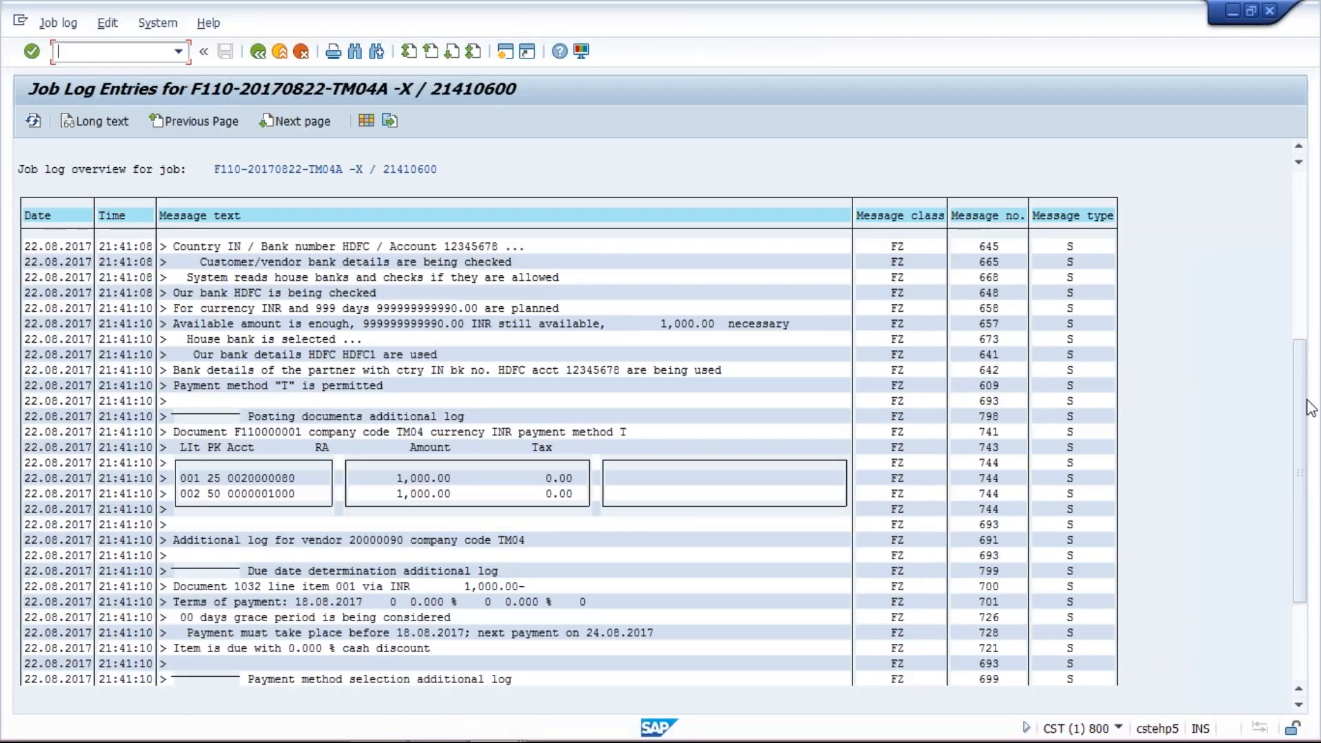
pyautogui.click(474, 395)
pyautogui.scroll(6, 474, 395)
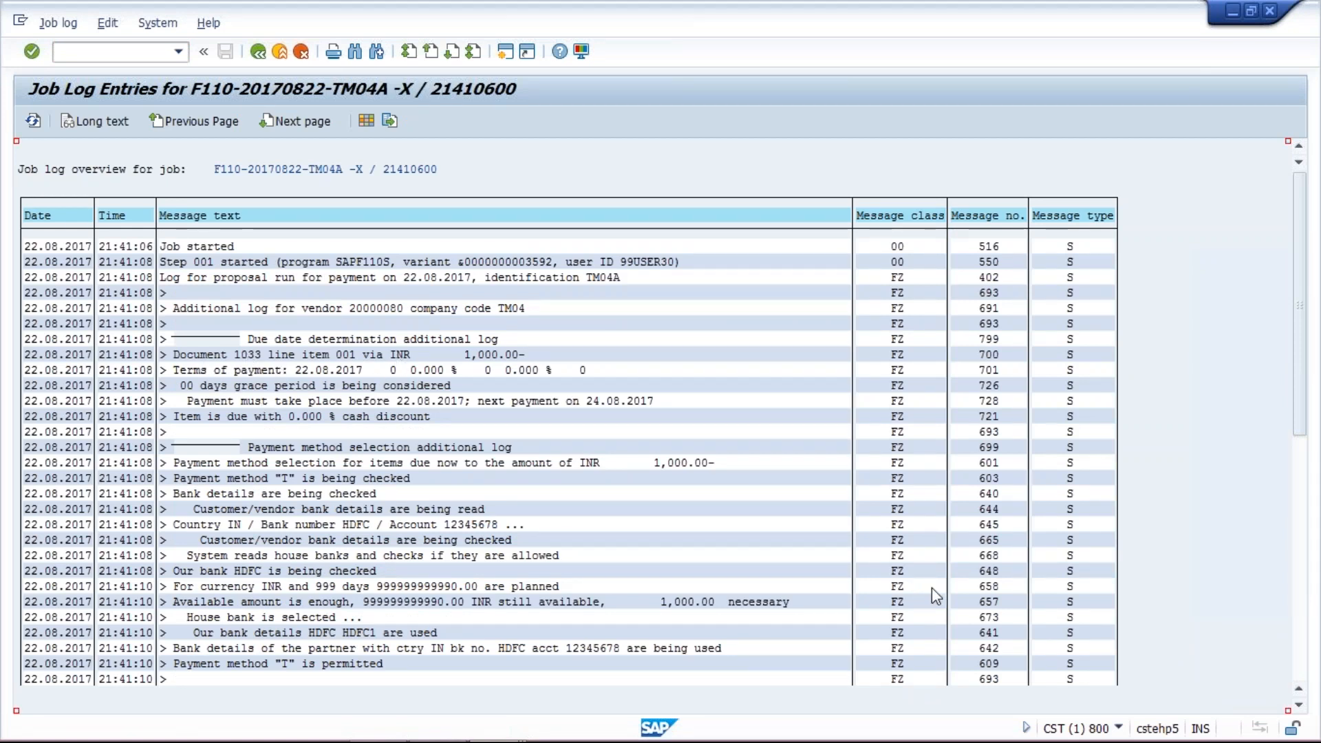
pyautogui.moveTo(1306, 335); pyautogui.dragTo(1309, 396)
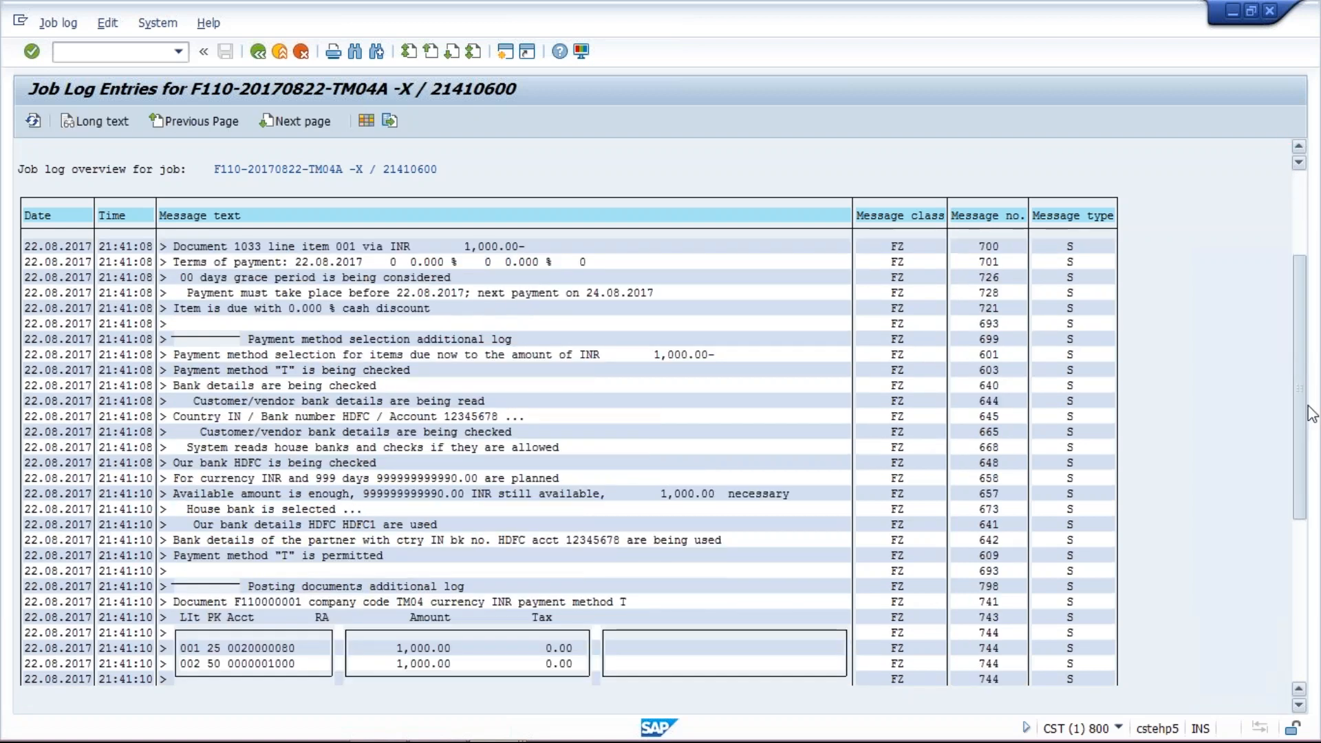
pyautogui.scroll(-1, 421, 639)
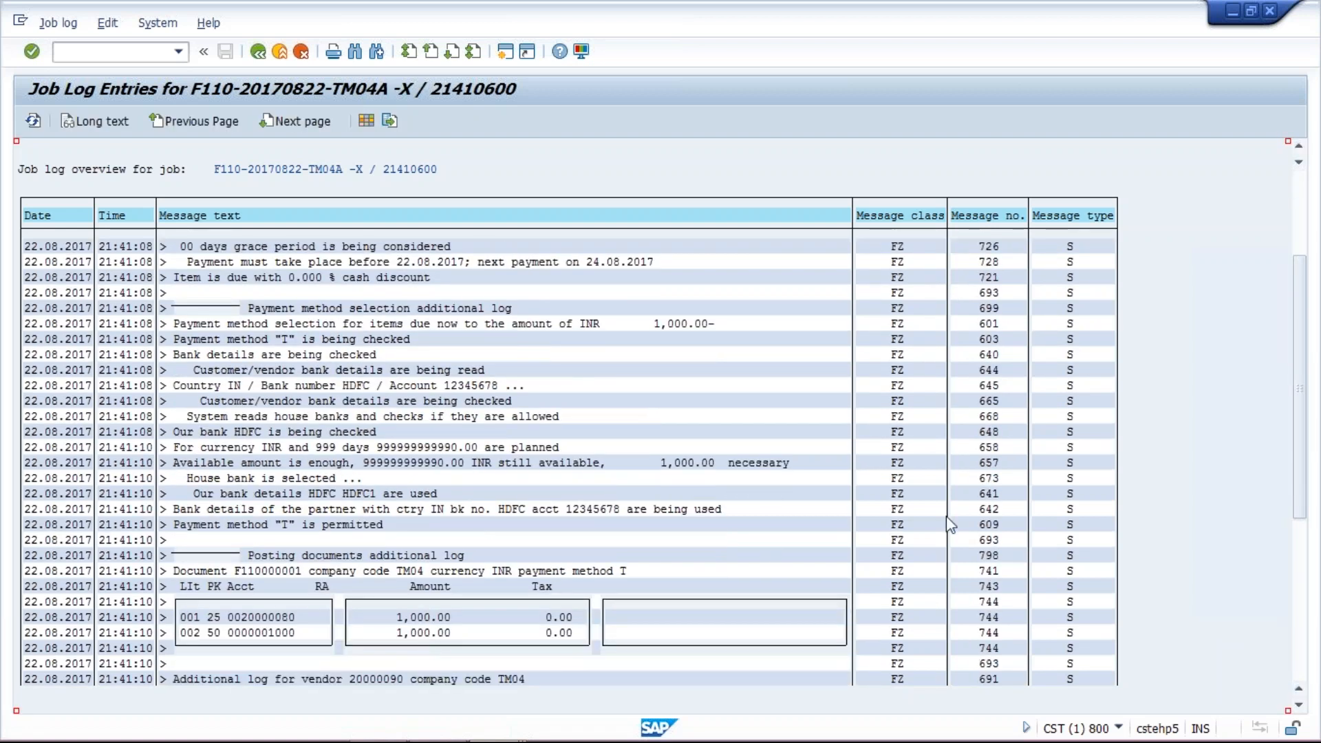
pyautogui.moveTo(1305, 338); pyautogui.dragTo(1312, 480)
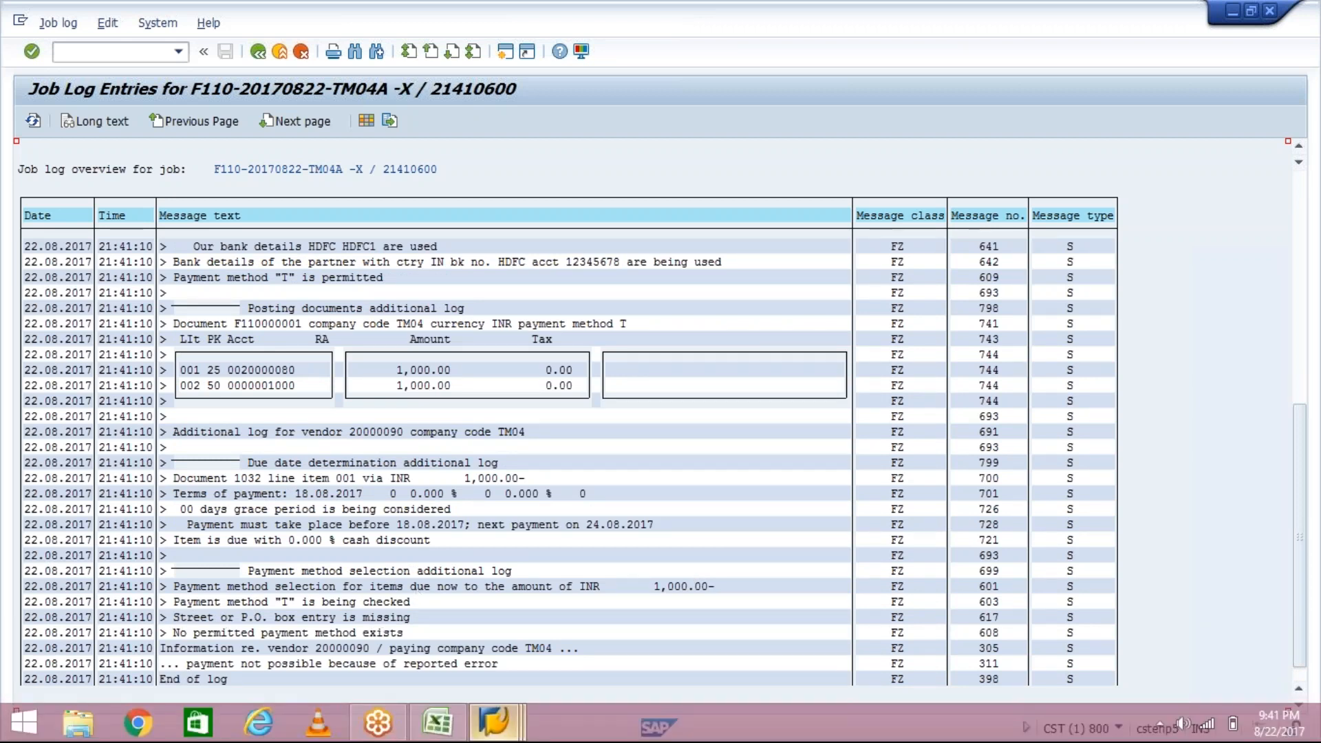
# - Open the address data of vendor 20000090 in change mode
pyautogui.moveTo(494, 723)
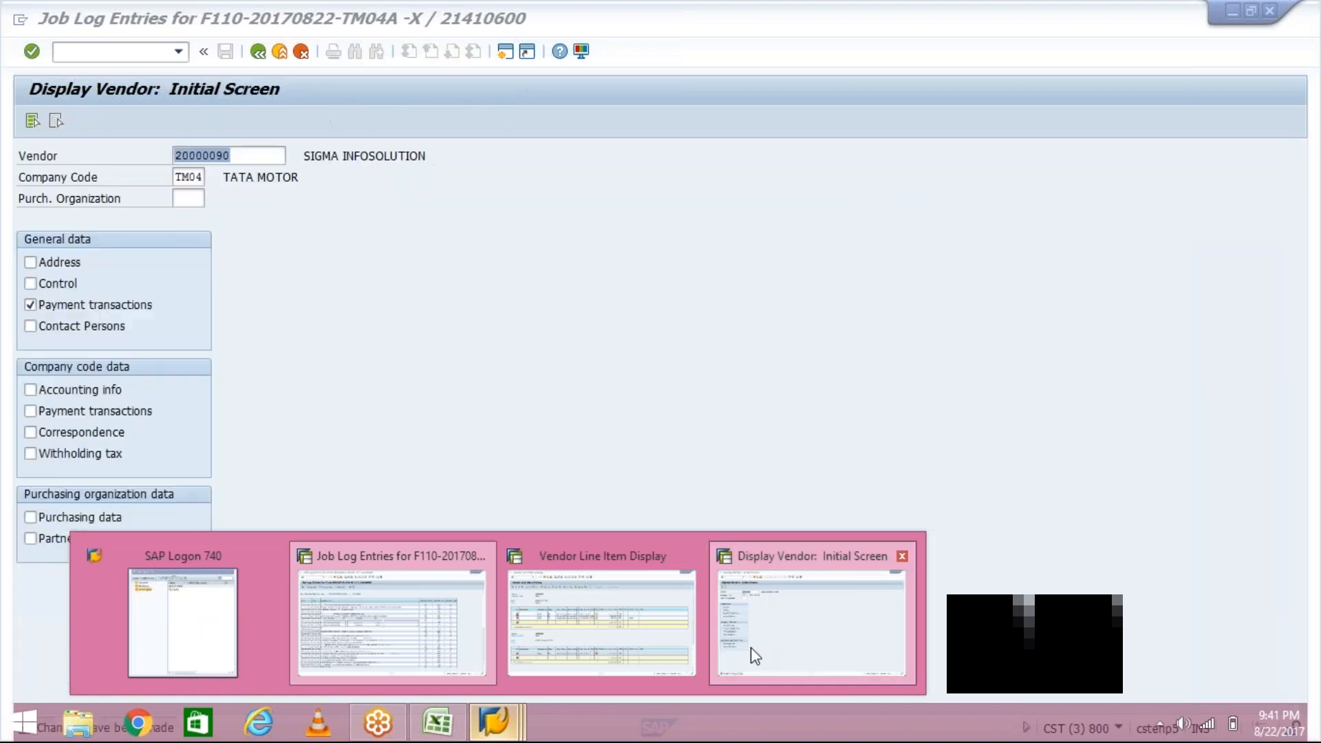
pyautogui.click(756, 655)
pyautogui.click(56, 262)
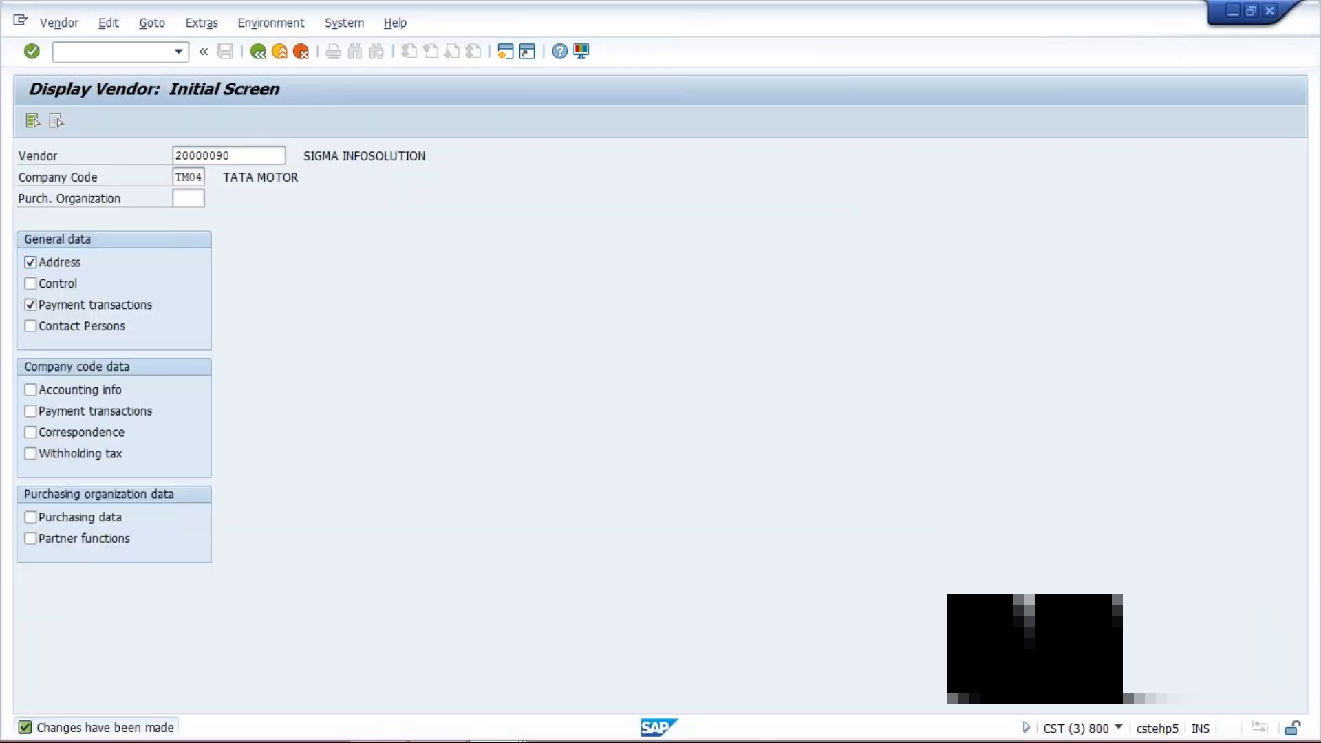
pyautogui.press('Return')
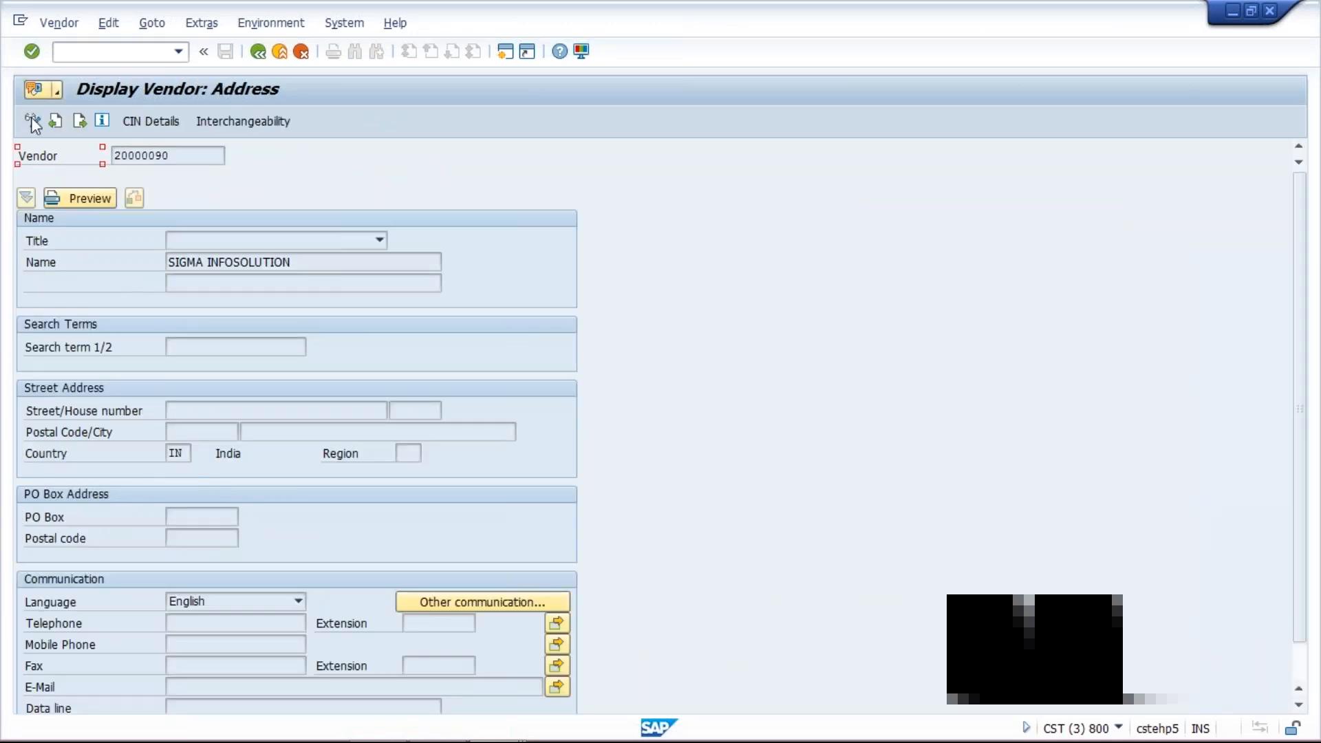
pyautogui.click(31, 121)
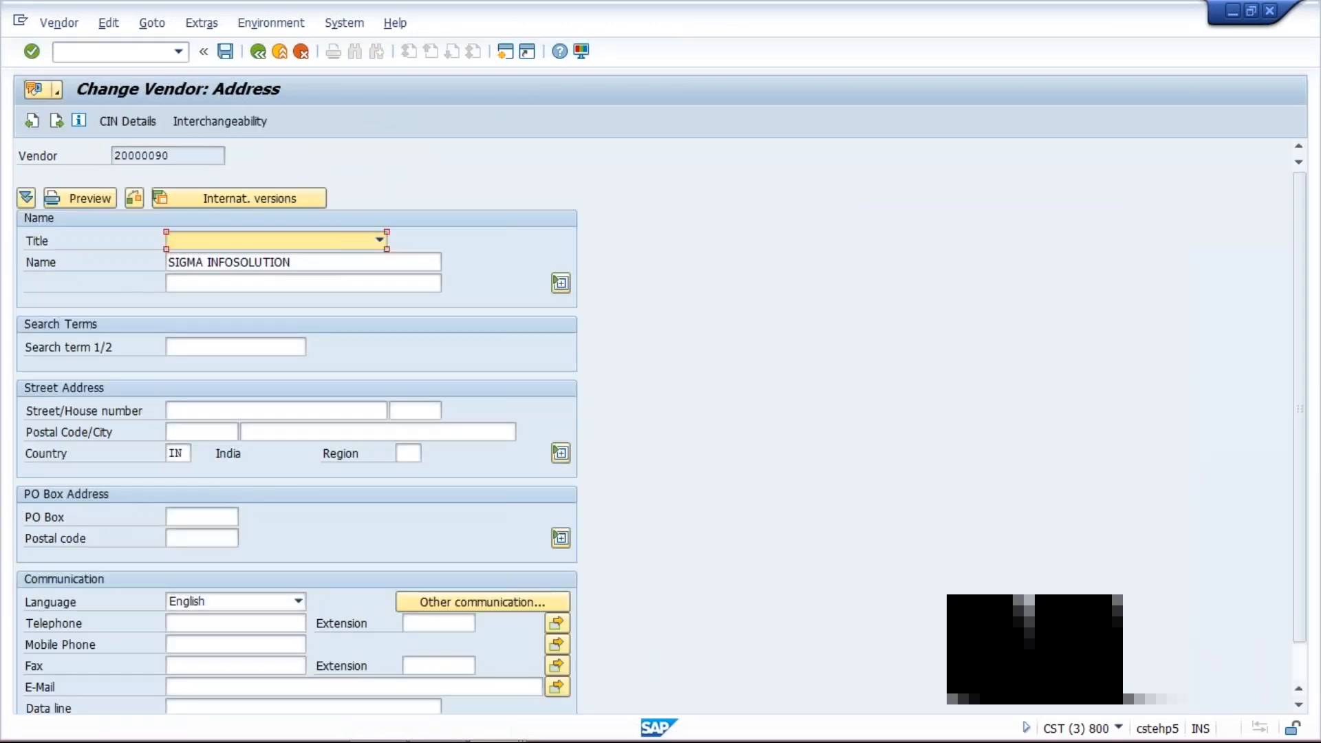
# - Enter street 1245, postal code 123456 and city bangaluru in the vendor's address and save the change
pyautogui.click(207, 410)
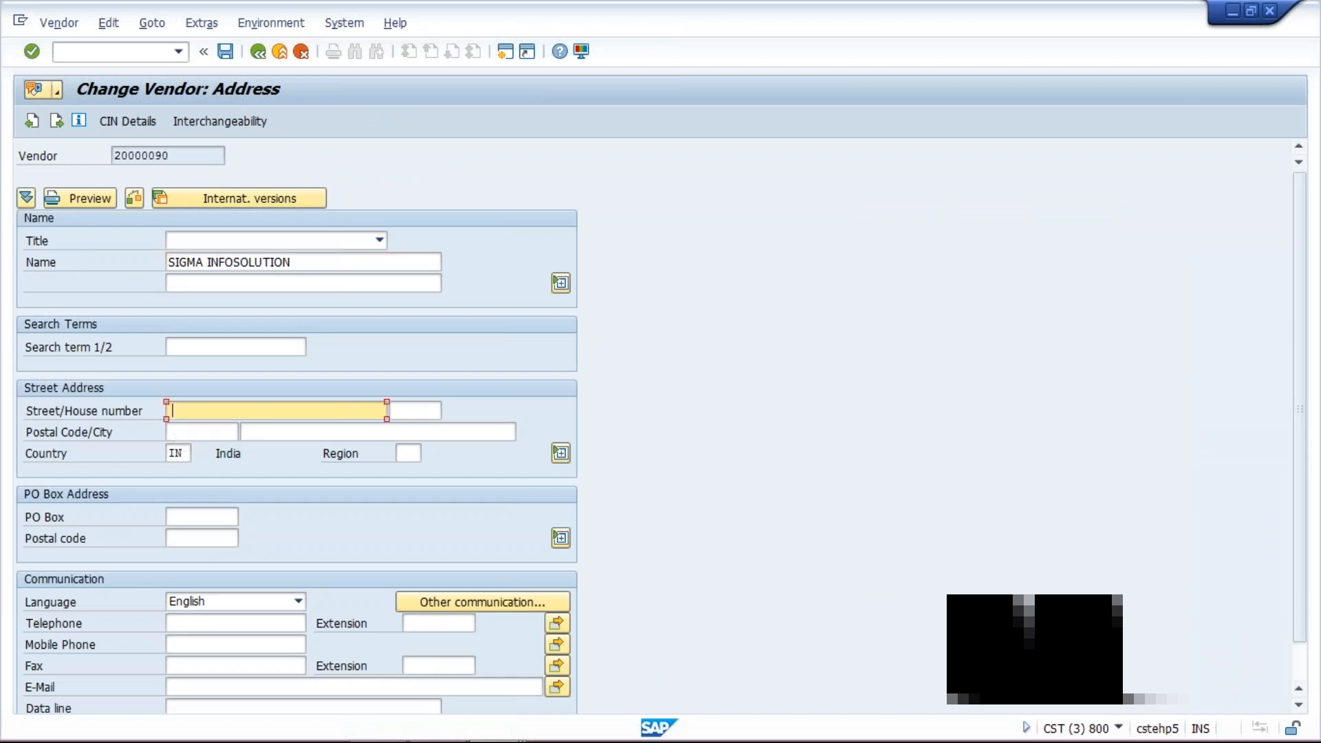
pyautogui.write('1245')
pyautogui.click(201, 432)
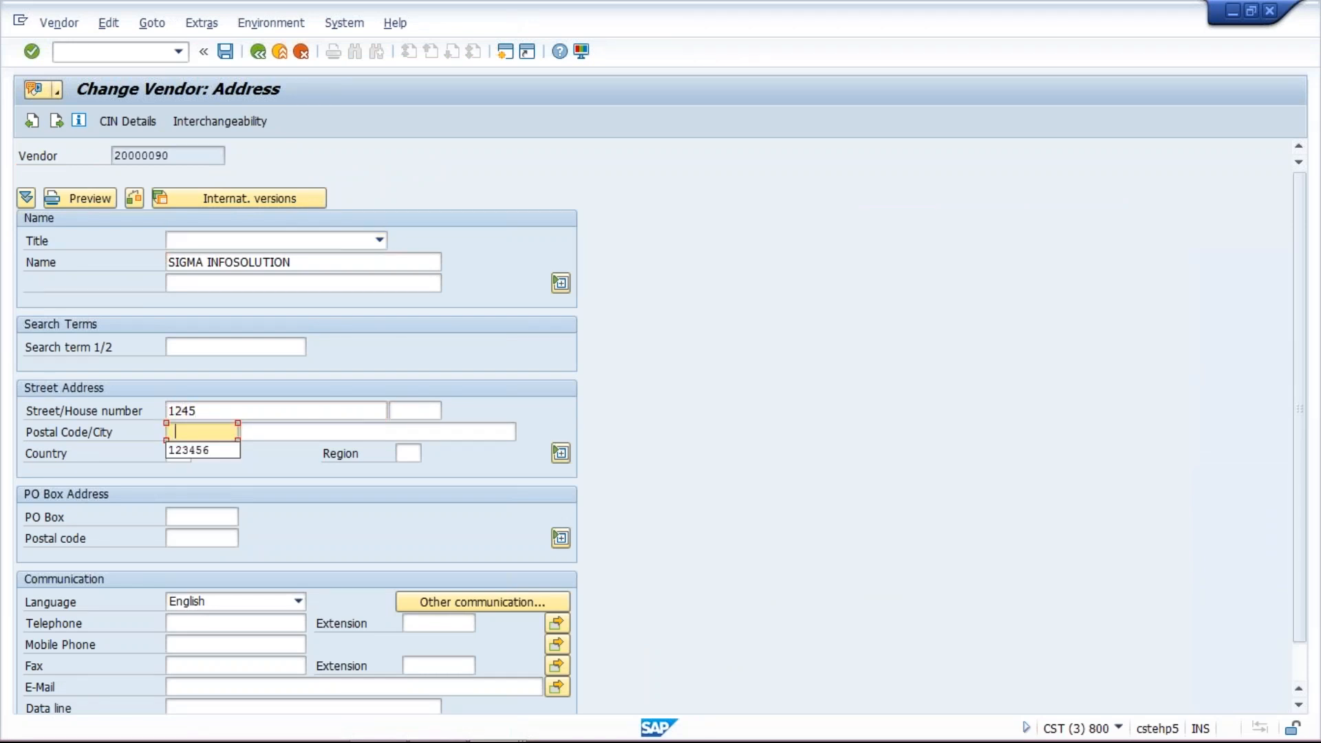
pyautogui.click(201, 450)
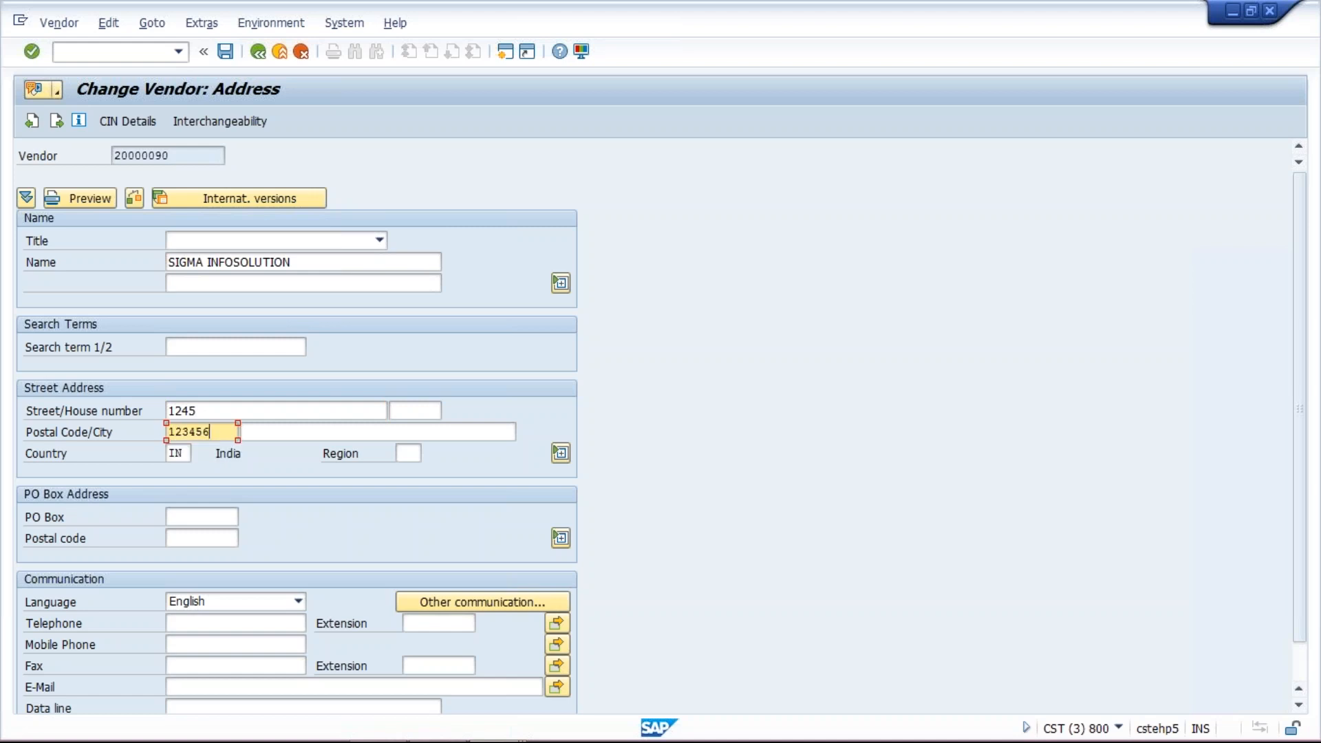
pyautogui.click(248, 432)
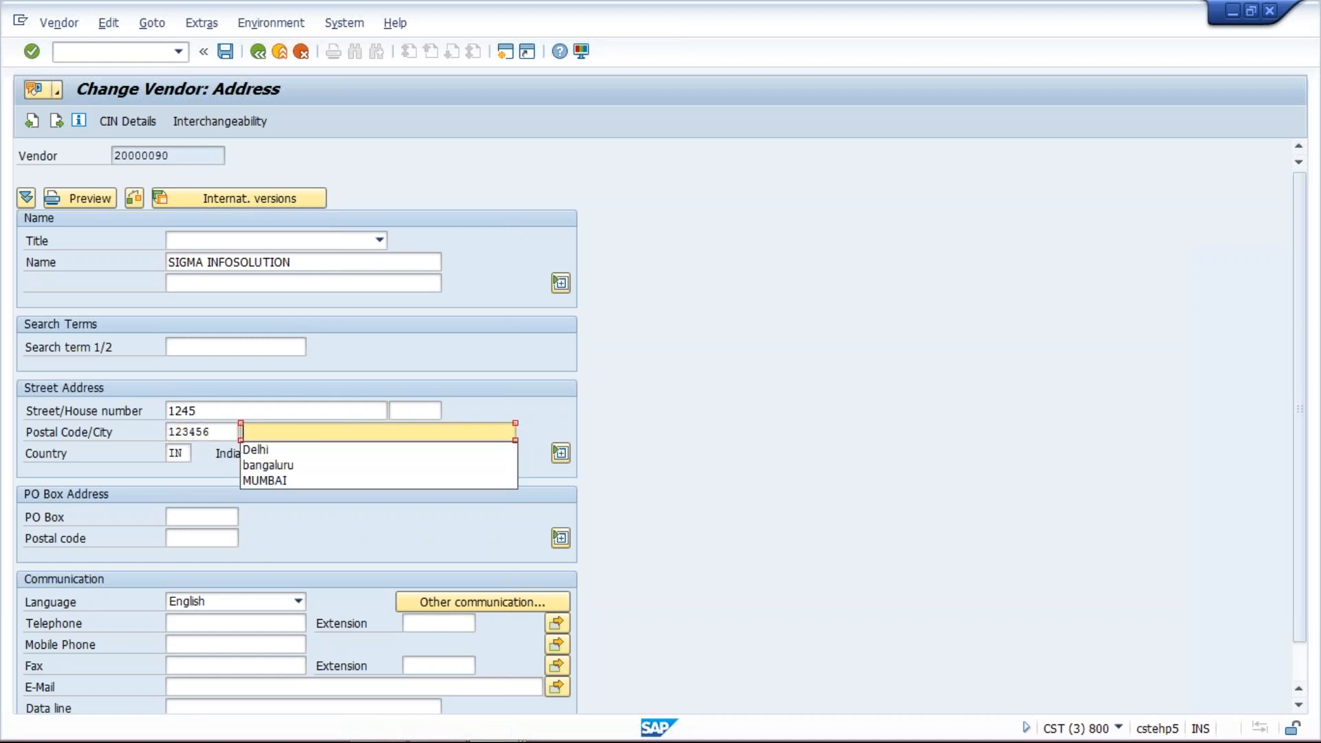
pyautogui.press('Down')
pyautogui.press('Down')
pyautogui.press('Return')
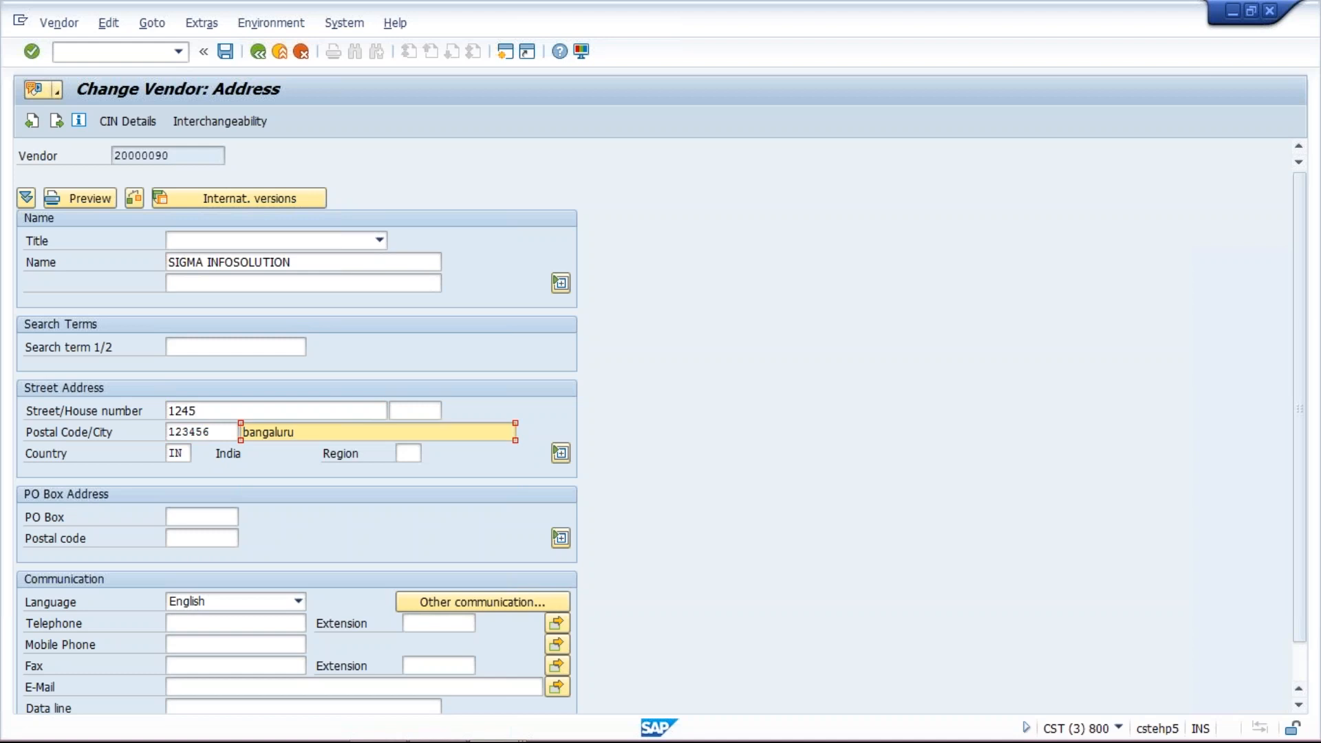
pyautogui.click(174, 516)
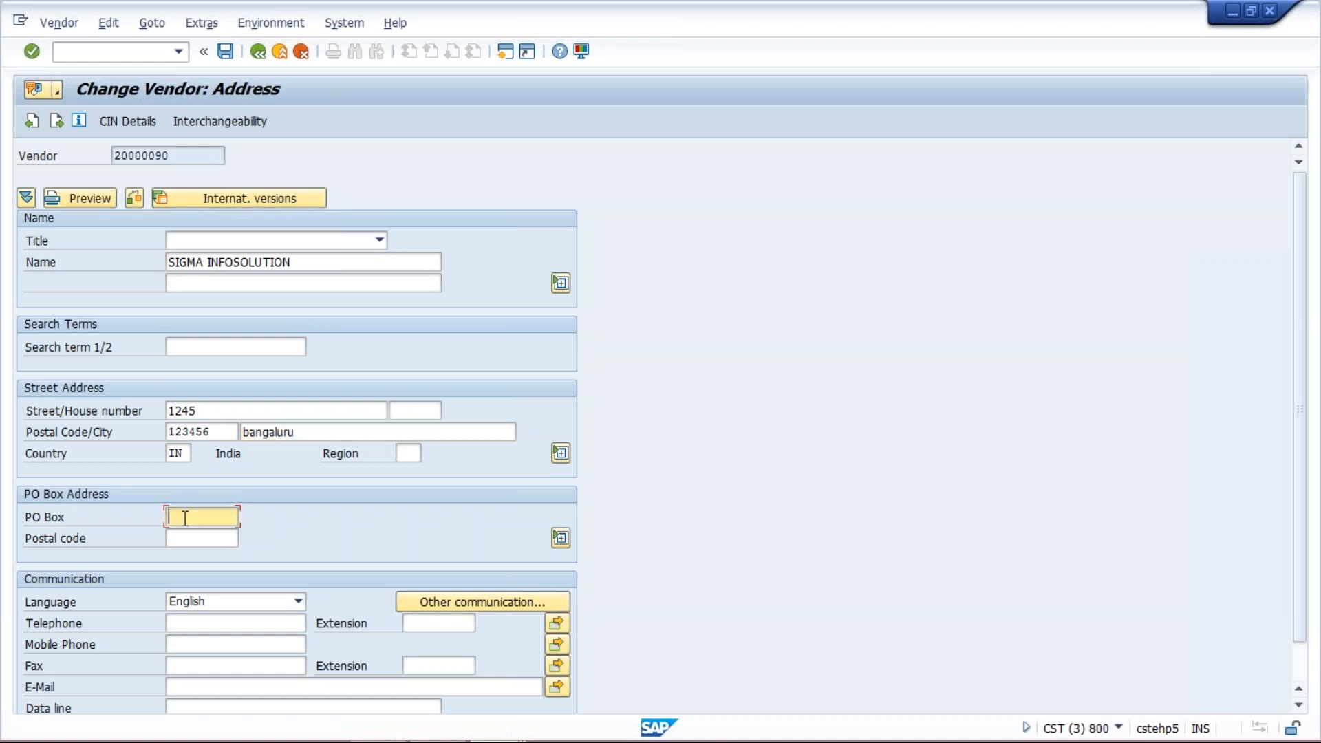
pyautogui.click(193, 535)
pyautogui.press('Return')
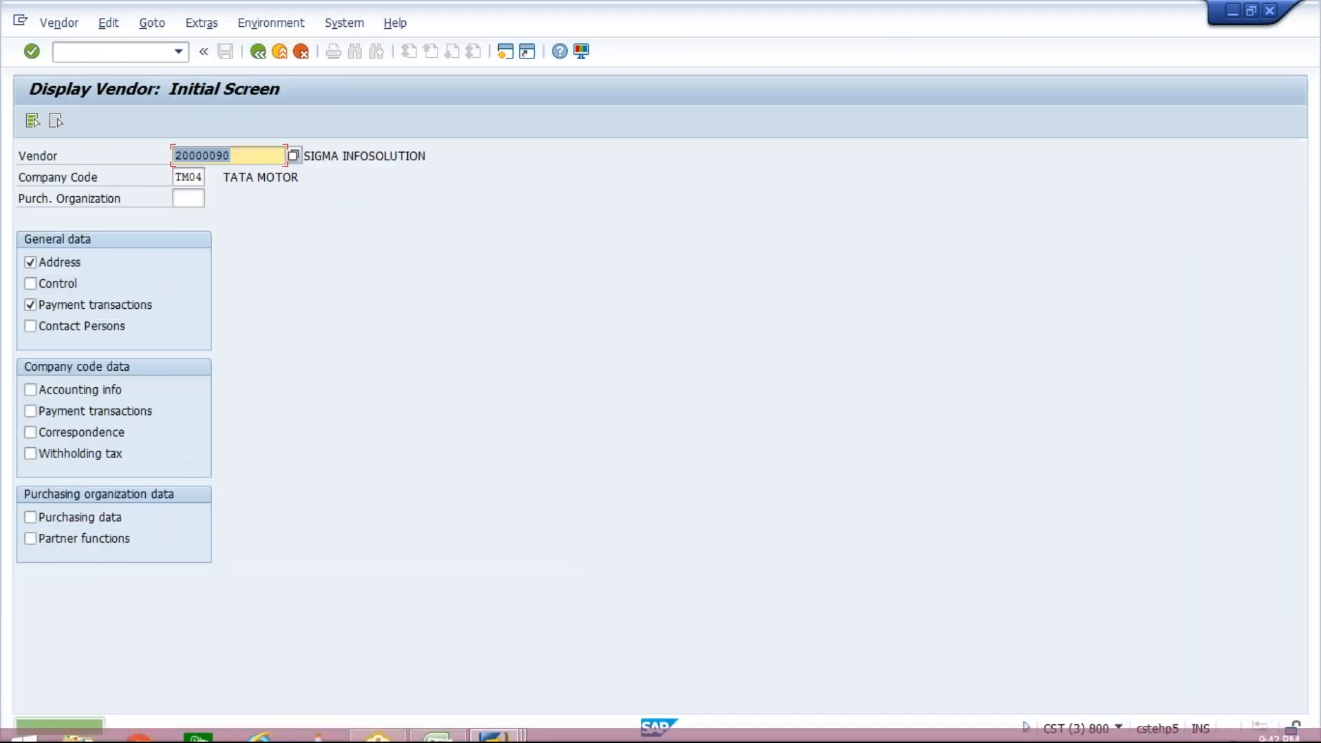
# - Switch back to the F110 payment run for 22.08.2017 TM04A and delete the existing payment proposal
pyautogui.moveTo(508, 734)
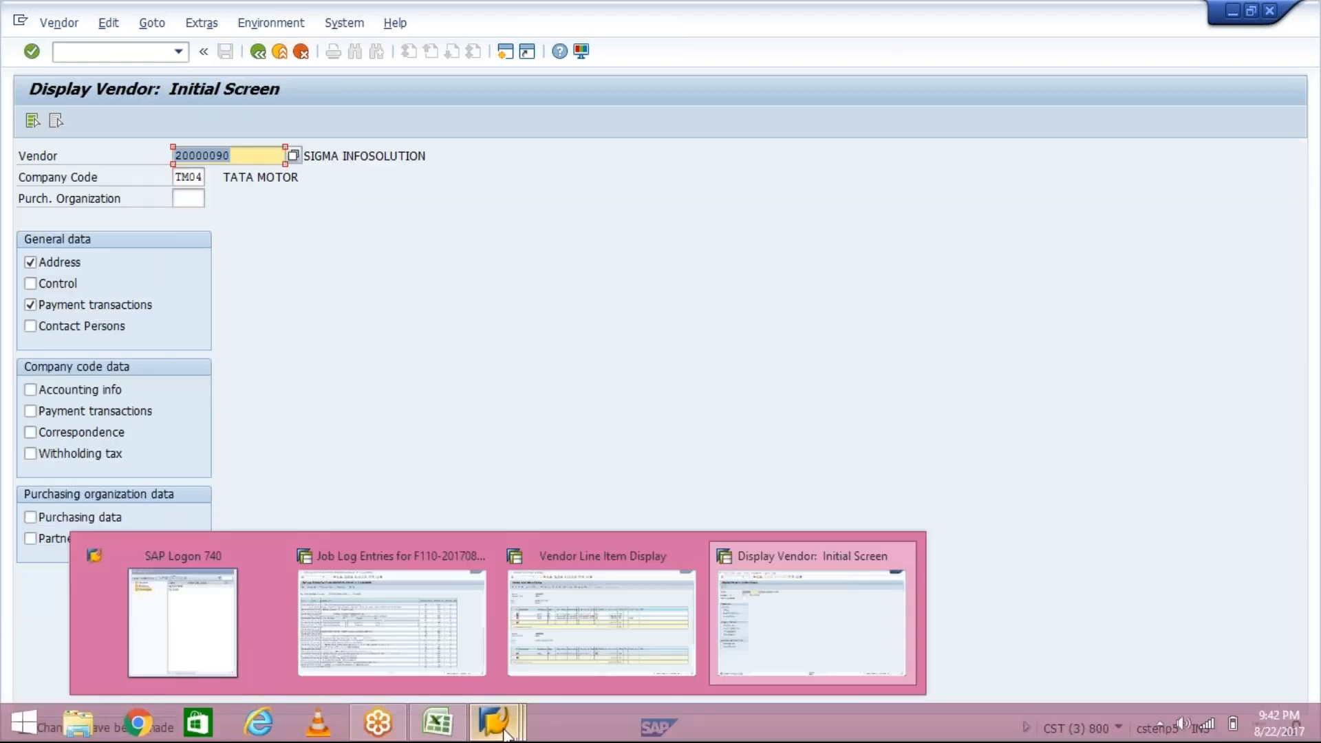
pyautogui.click(385, 572)
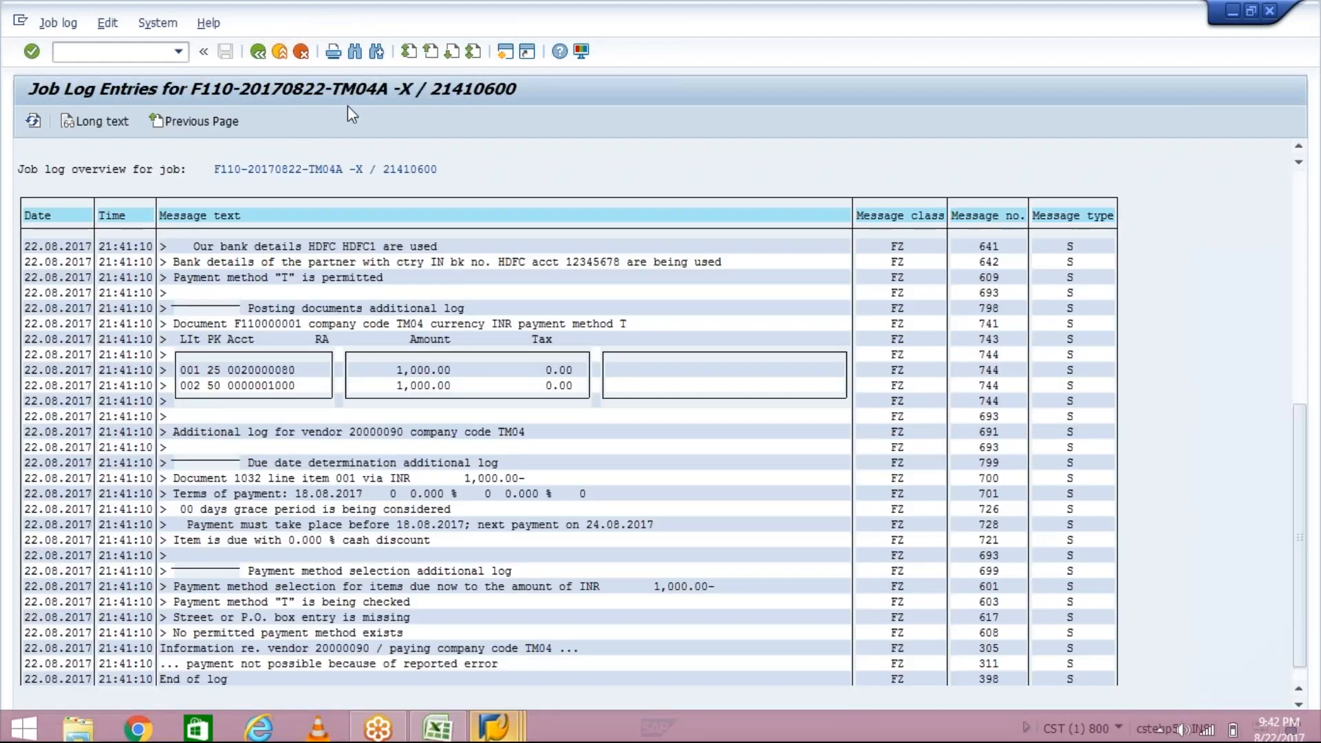
pyautogui.click(259, 53)
pyautogui.click(260, 52)
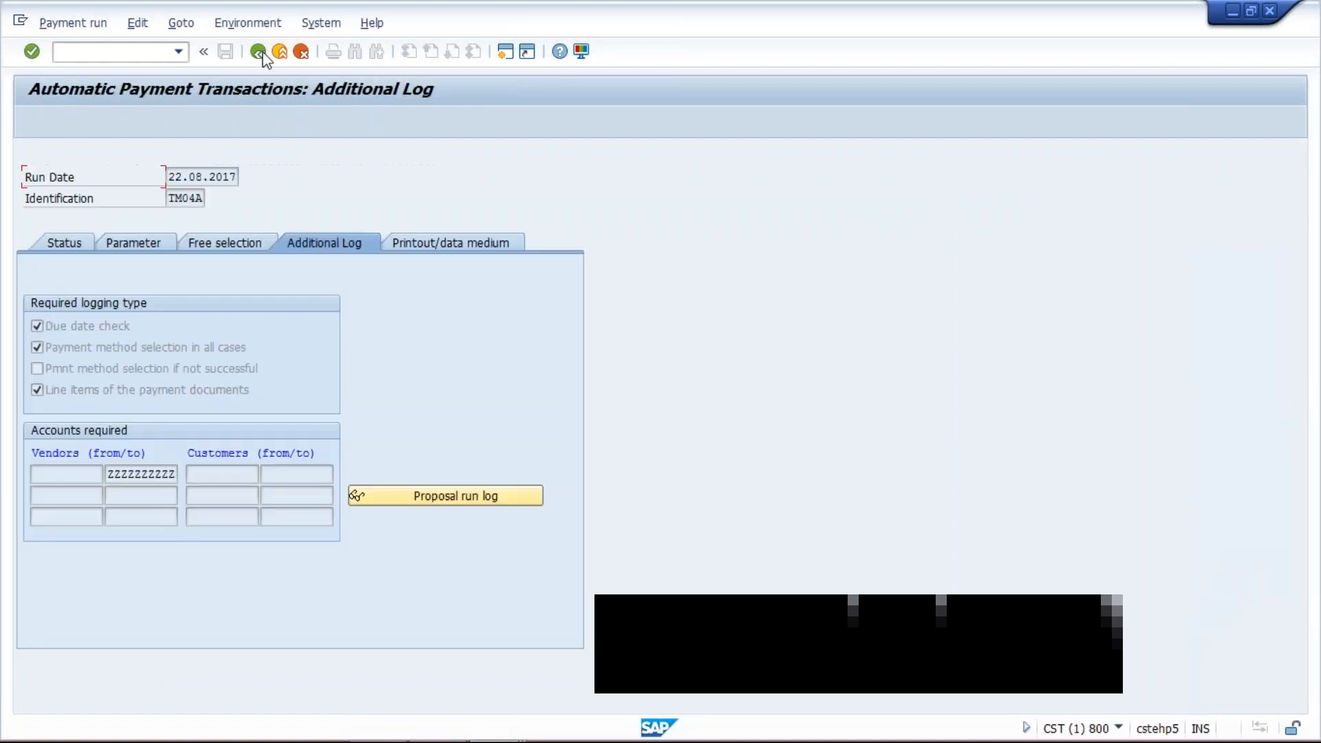
pyautogui.click(60, 249)
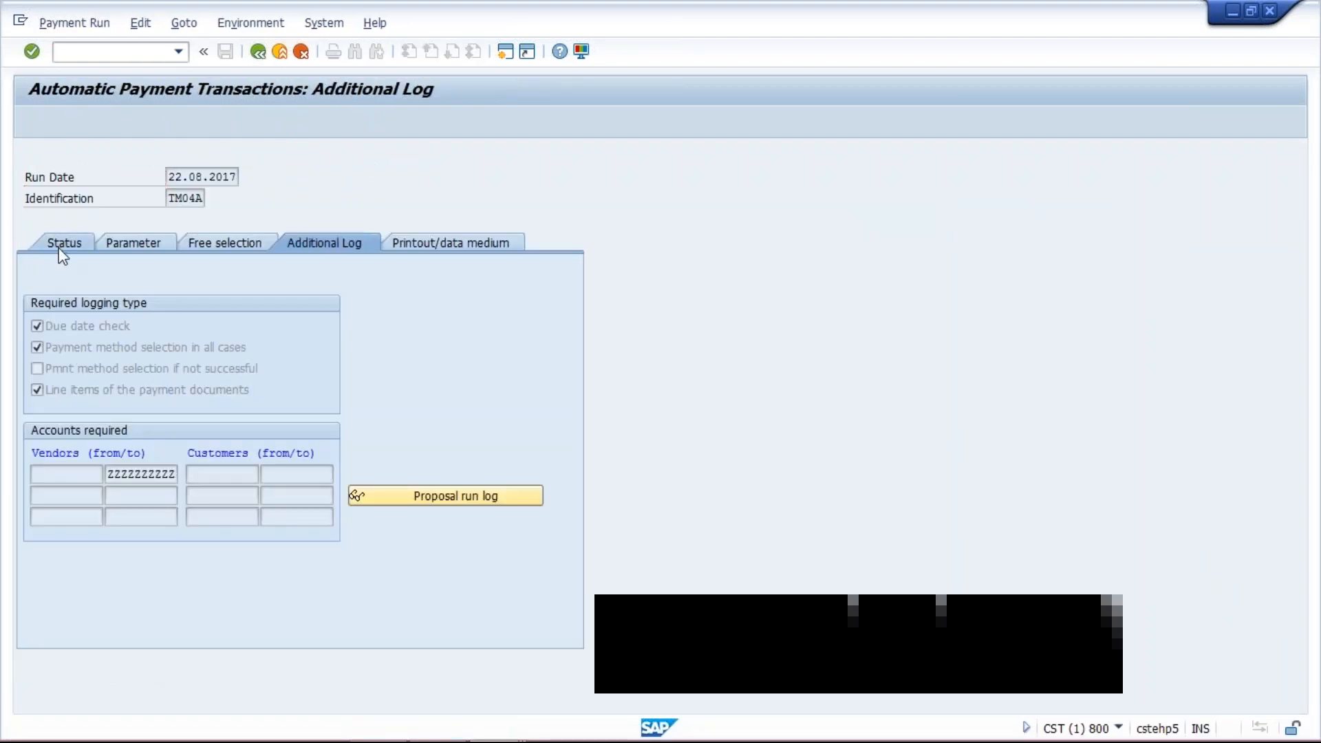
pyautogui.click(135, 353)
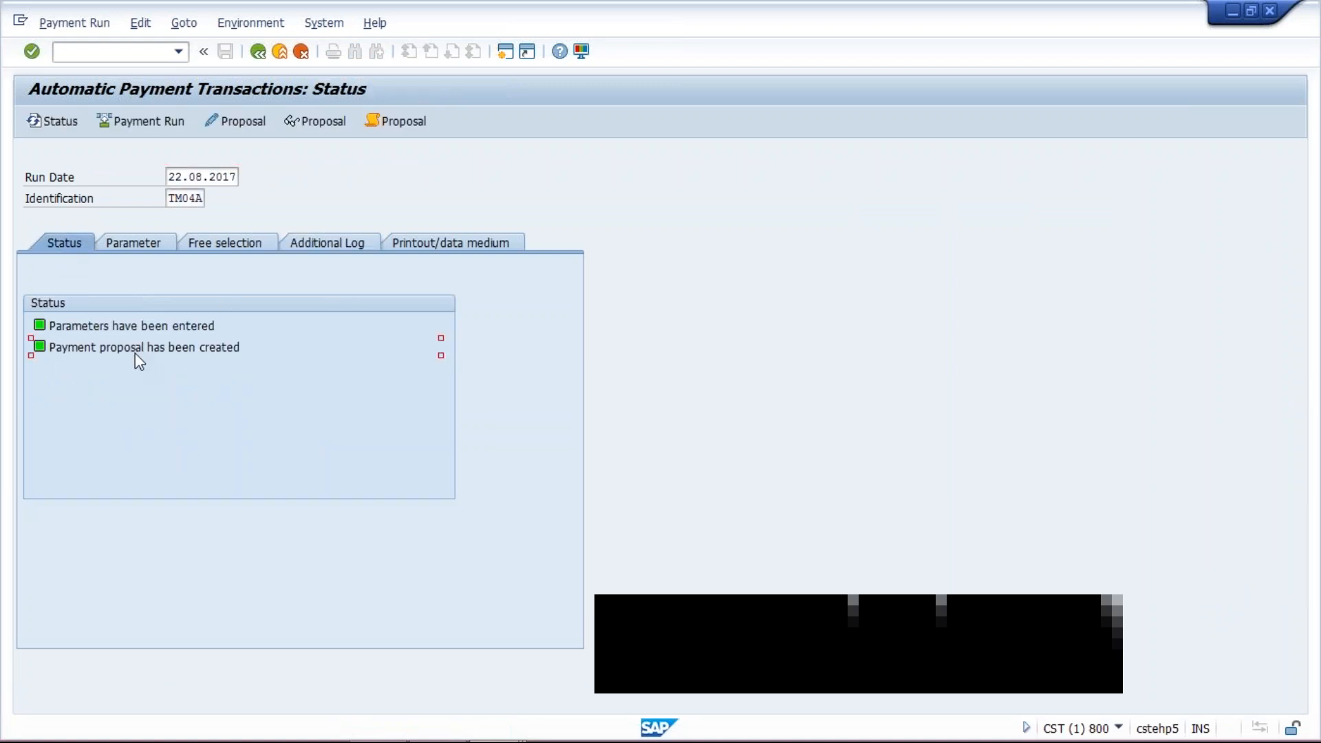
pyautogui.click(149, 26)
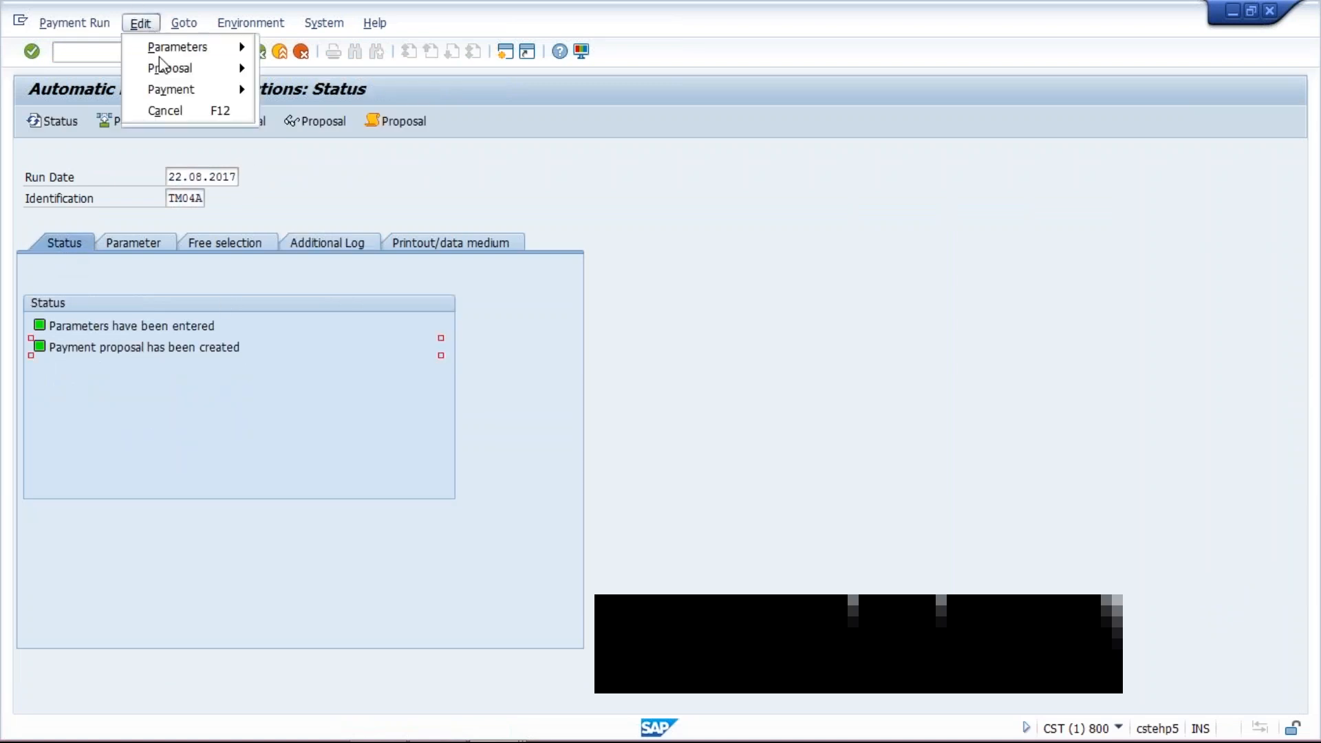
pyautogui.moveTo(168, 68)
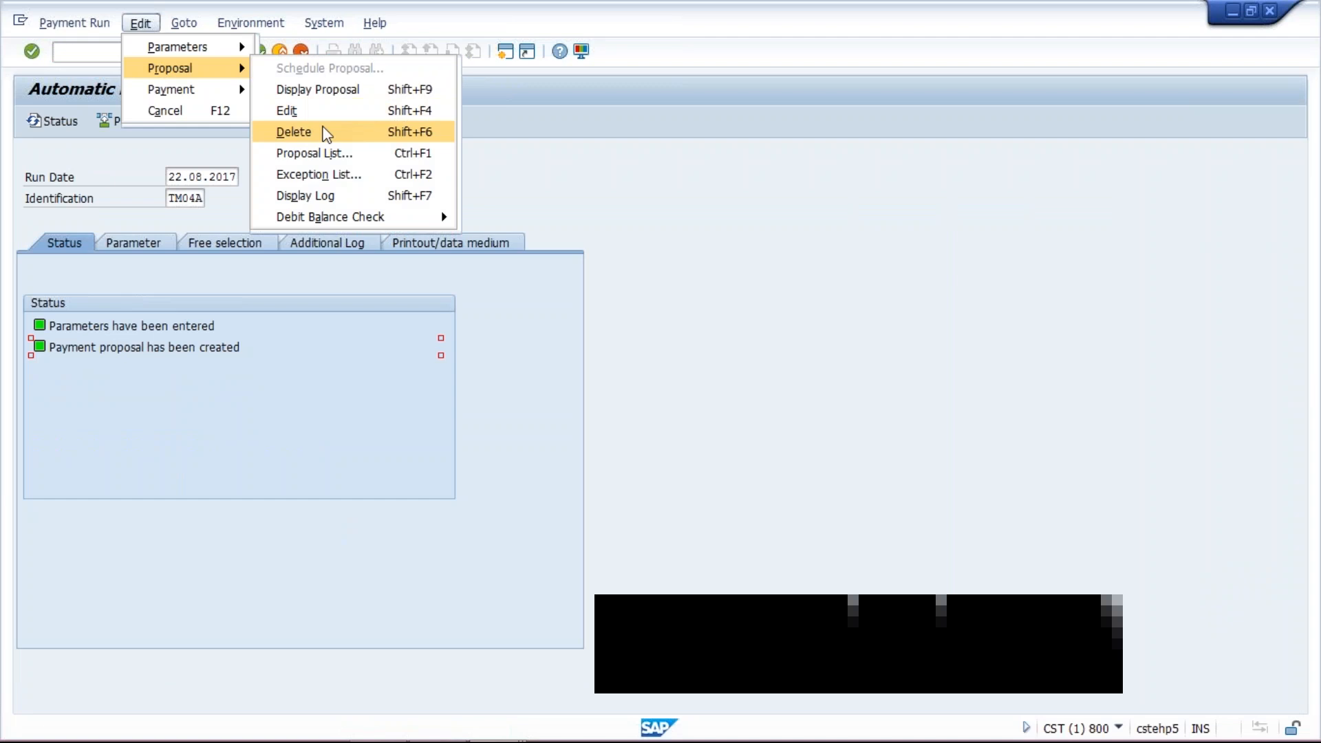
pyautogui.click(326, 133)
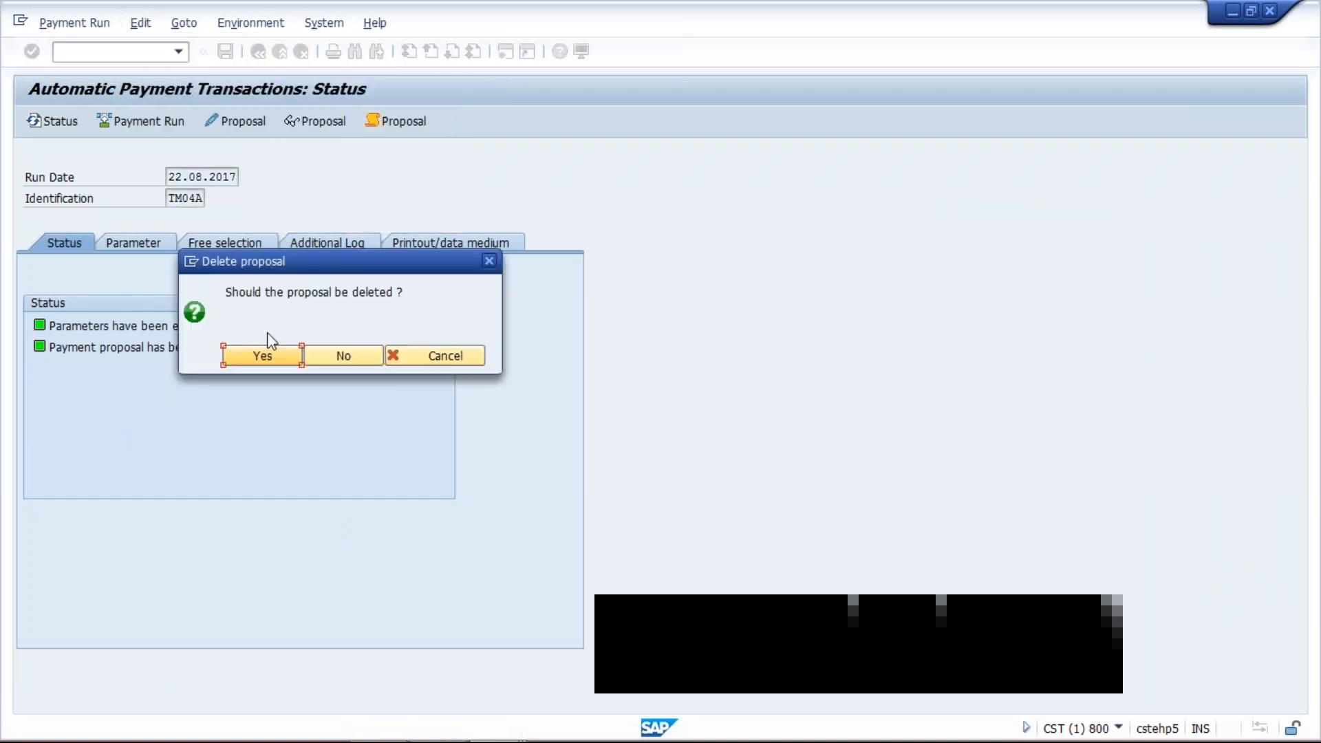
pyautogui.click(270, 354)
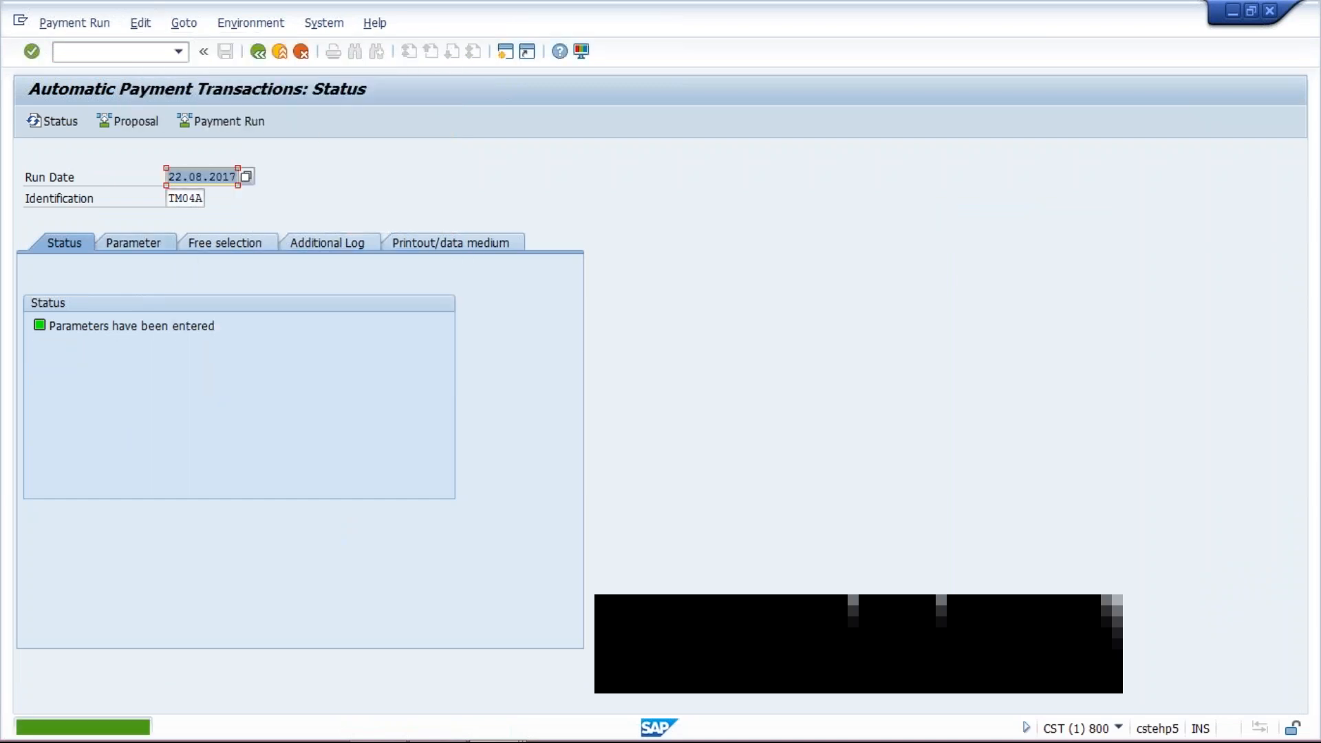
# - Schedule a new payment proposal to start immediately and refresh the run status
pyautogui.click(140, 126)
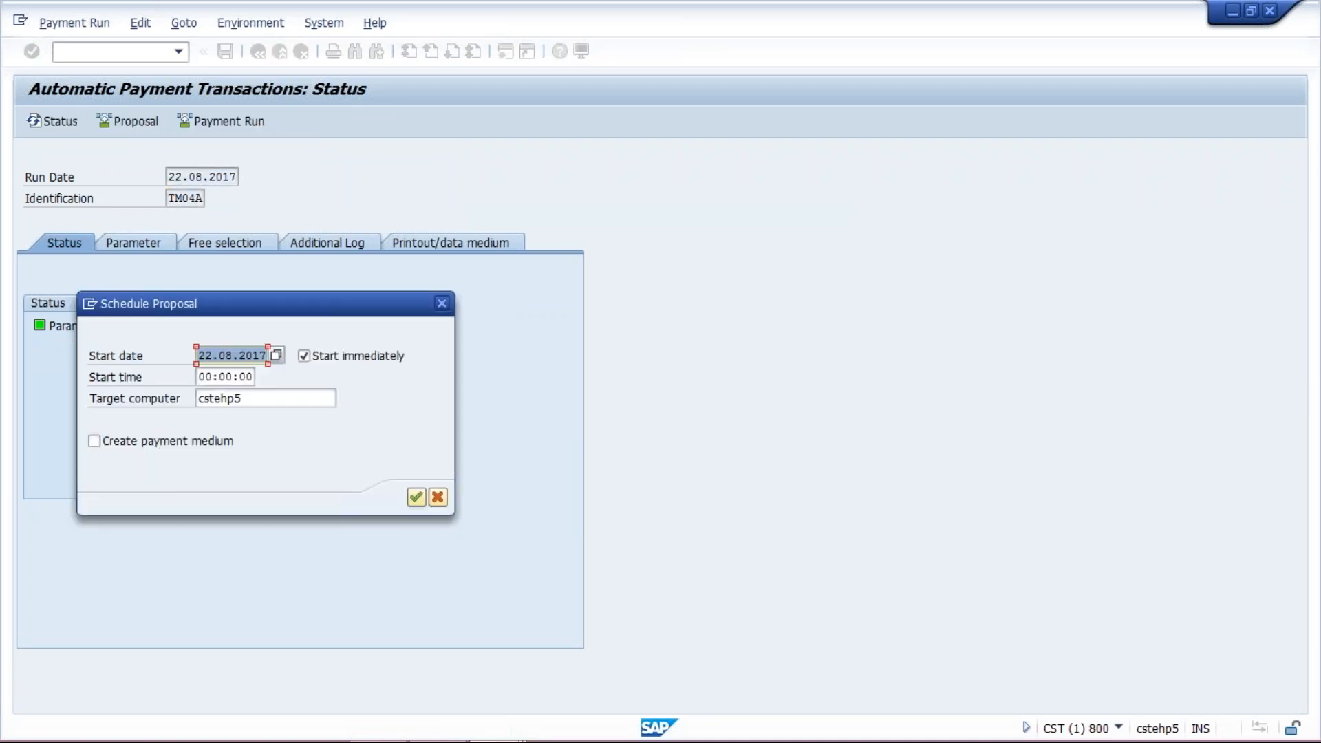
pyautogui.click(414, 498)
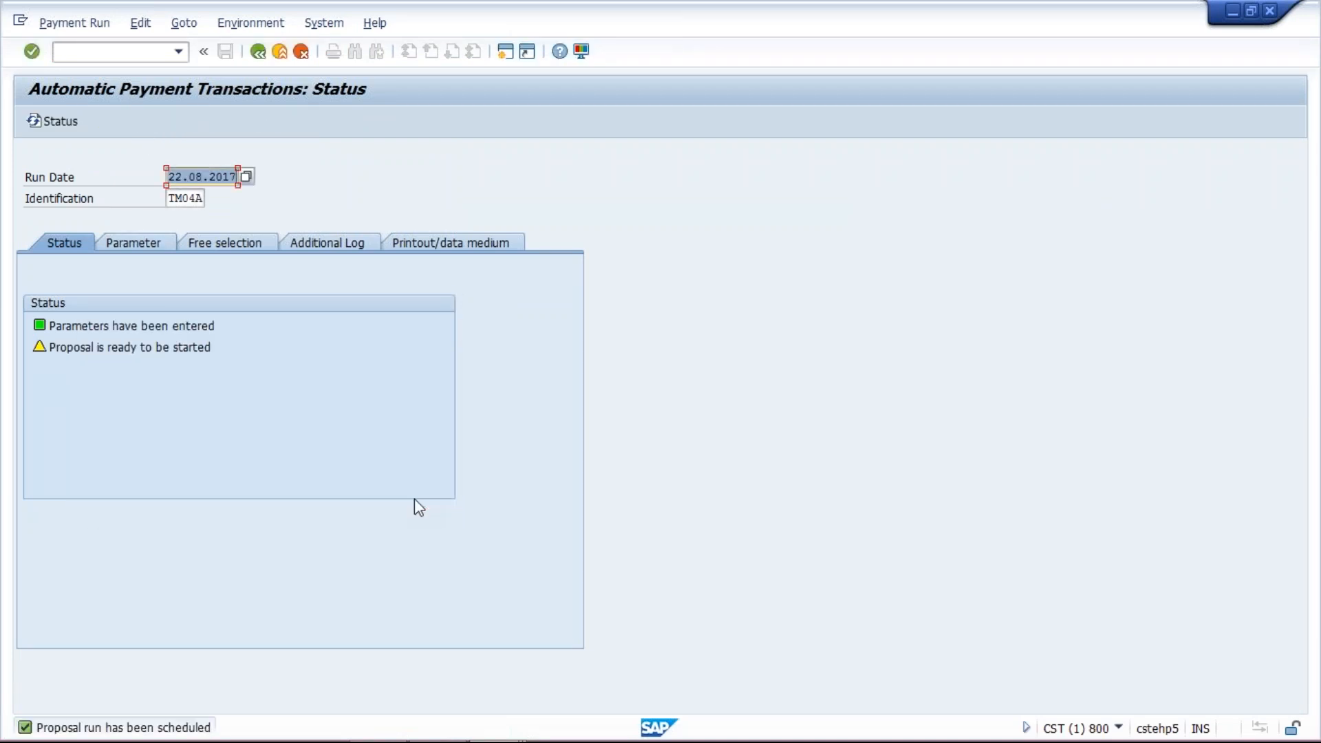
pyautogui.press('Return')
pyautogui.press('Return')
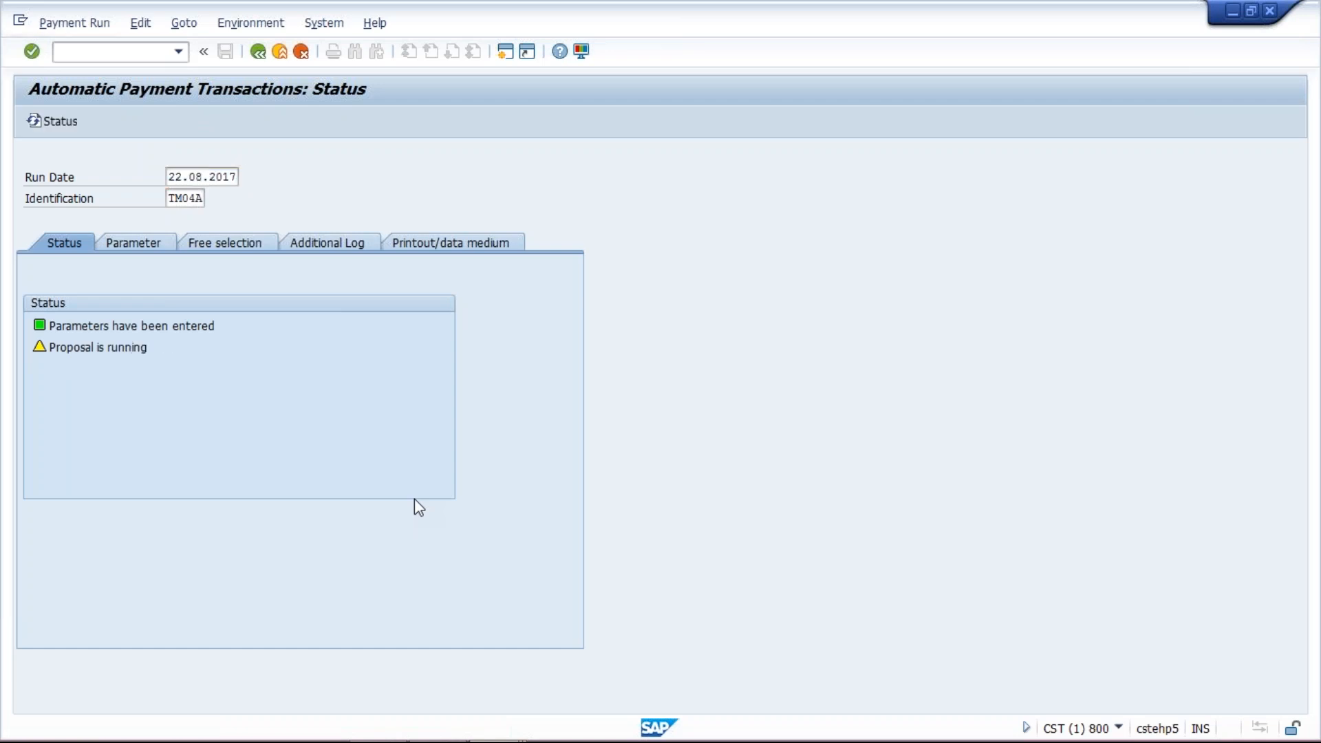
# - Open the new proposal run log and read through its messages down to the end of the log
pyautogui.click(337, 245)
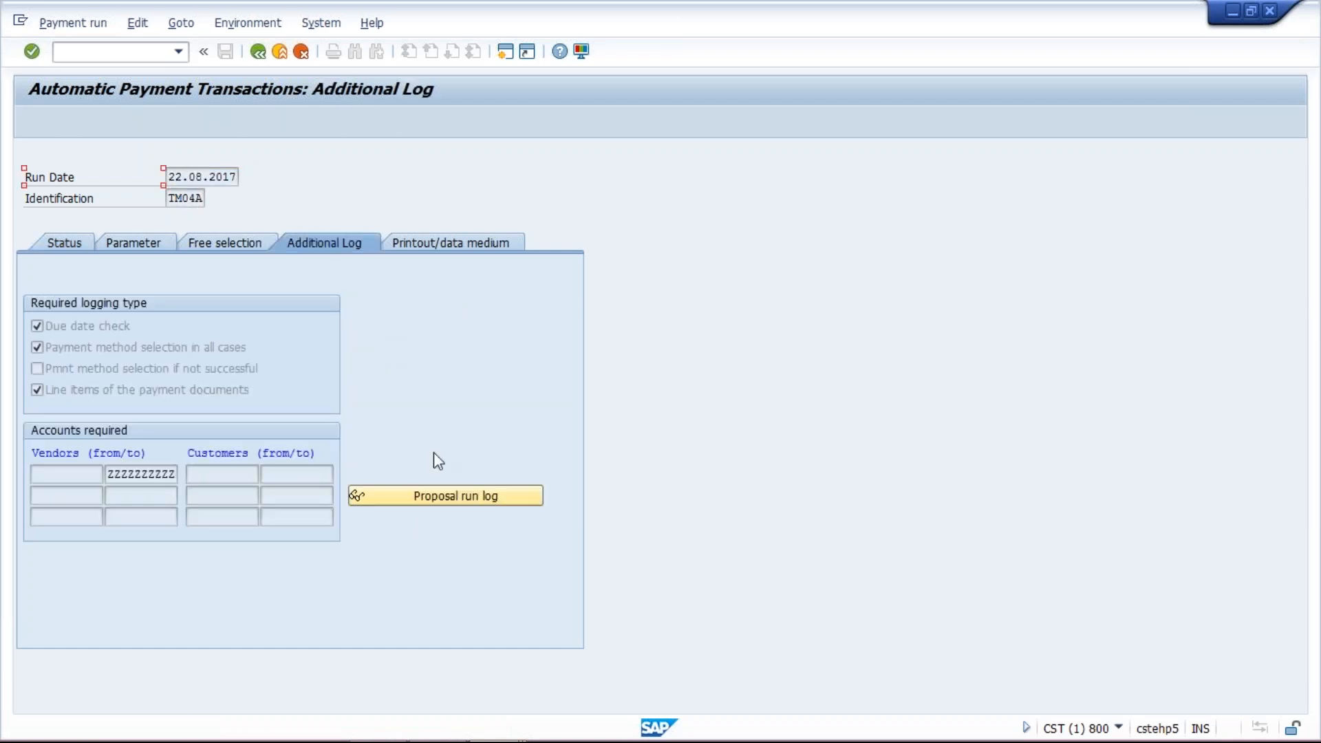
pyautogui.click(457, 489)
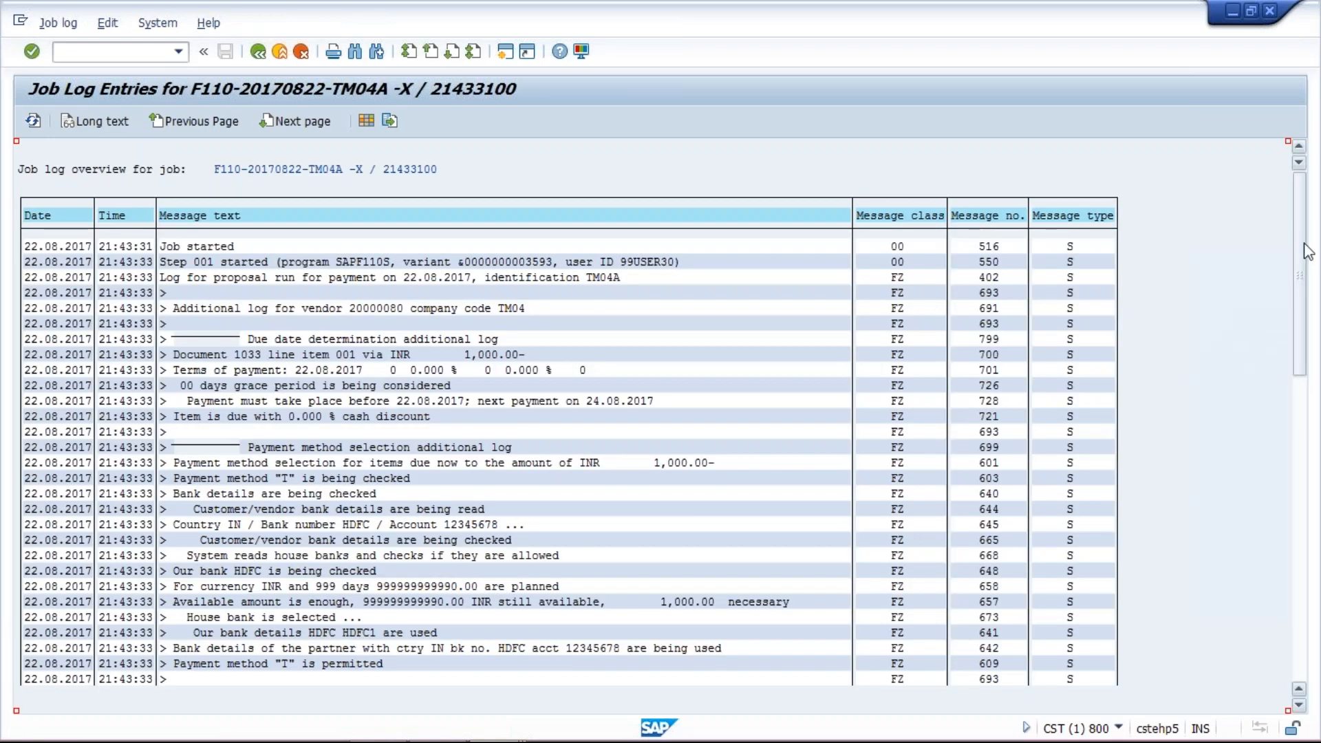
pyautogui.scroll(-4, 1306, 340)
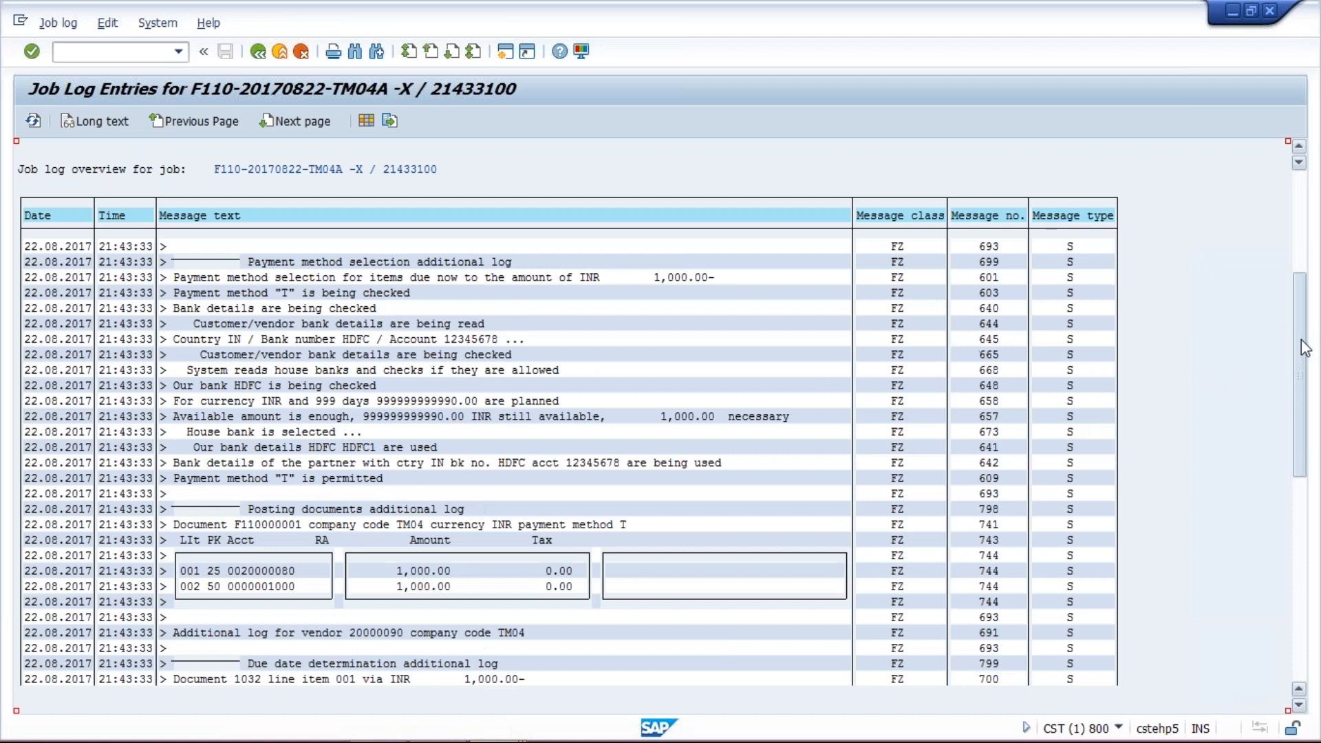
pyautogui.moveTo(1305, 349); pyautogui.dragTo(1313, 413)
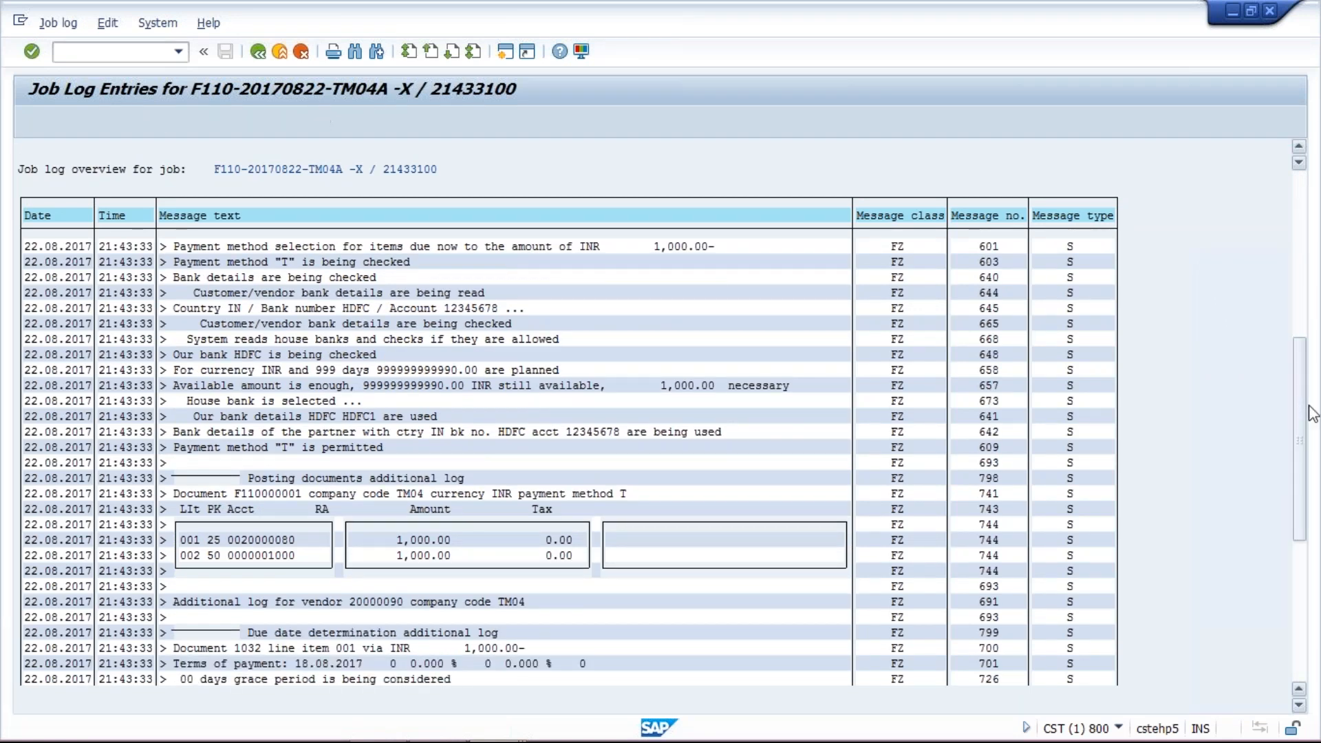
pyautogui.click(1251, 11)
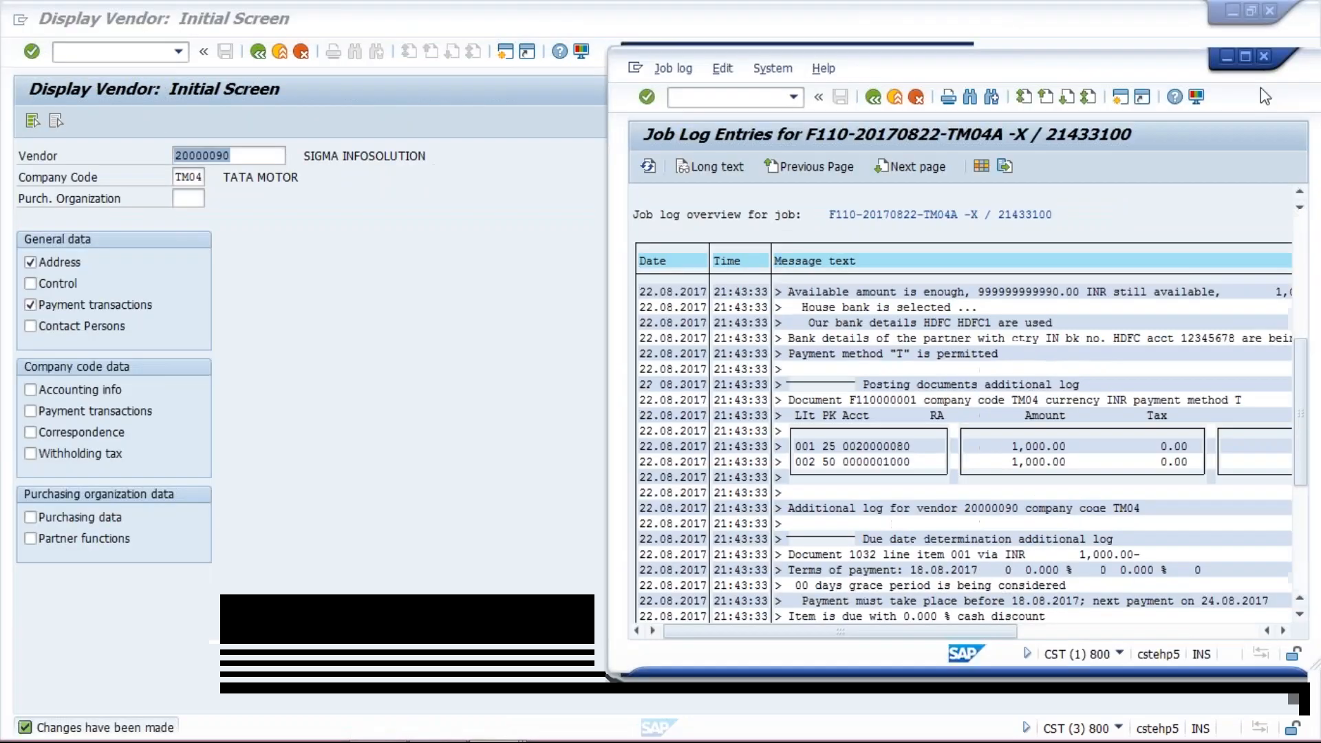
pyautogui.click(1245, 58)
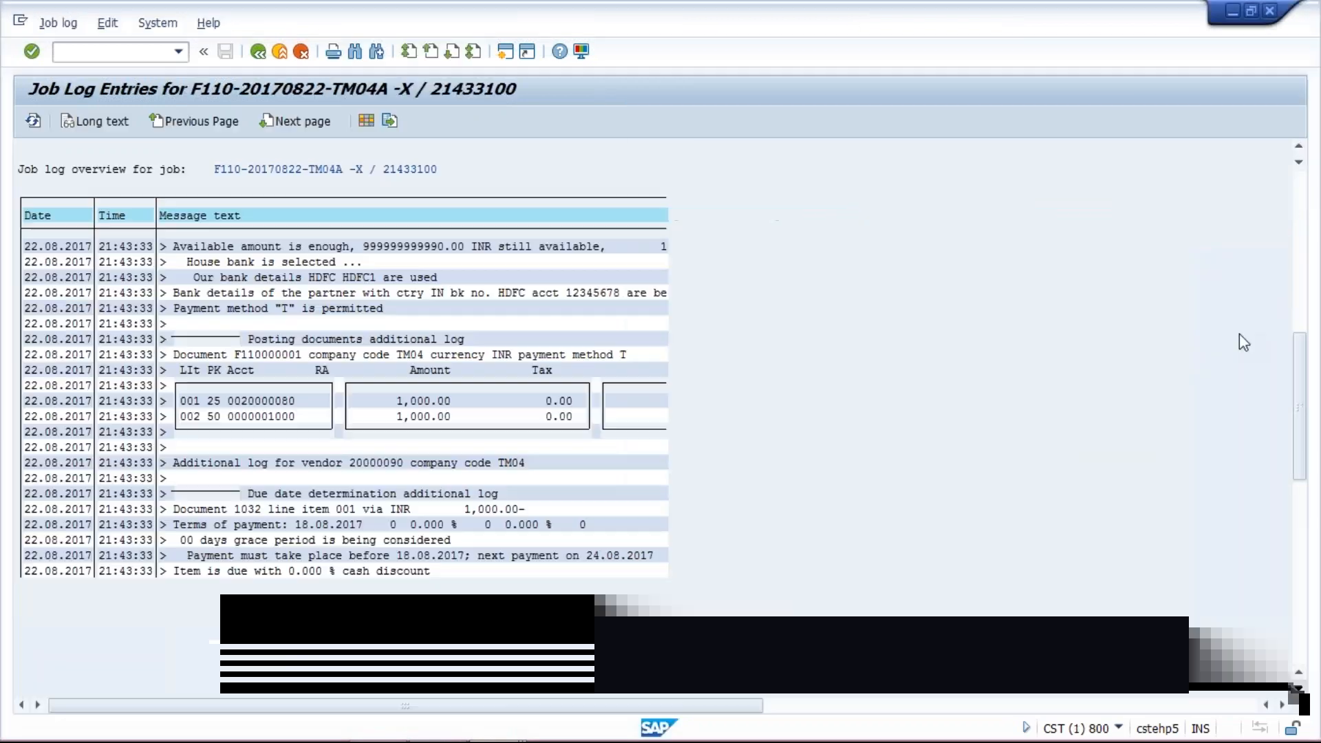
pyautogui.moveTo(1302, 377); pyautogui.dragTo(1311, 503)
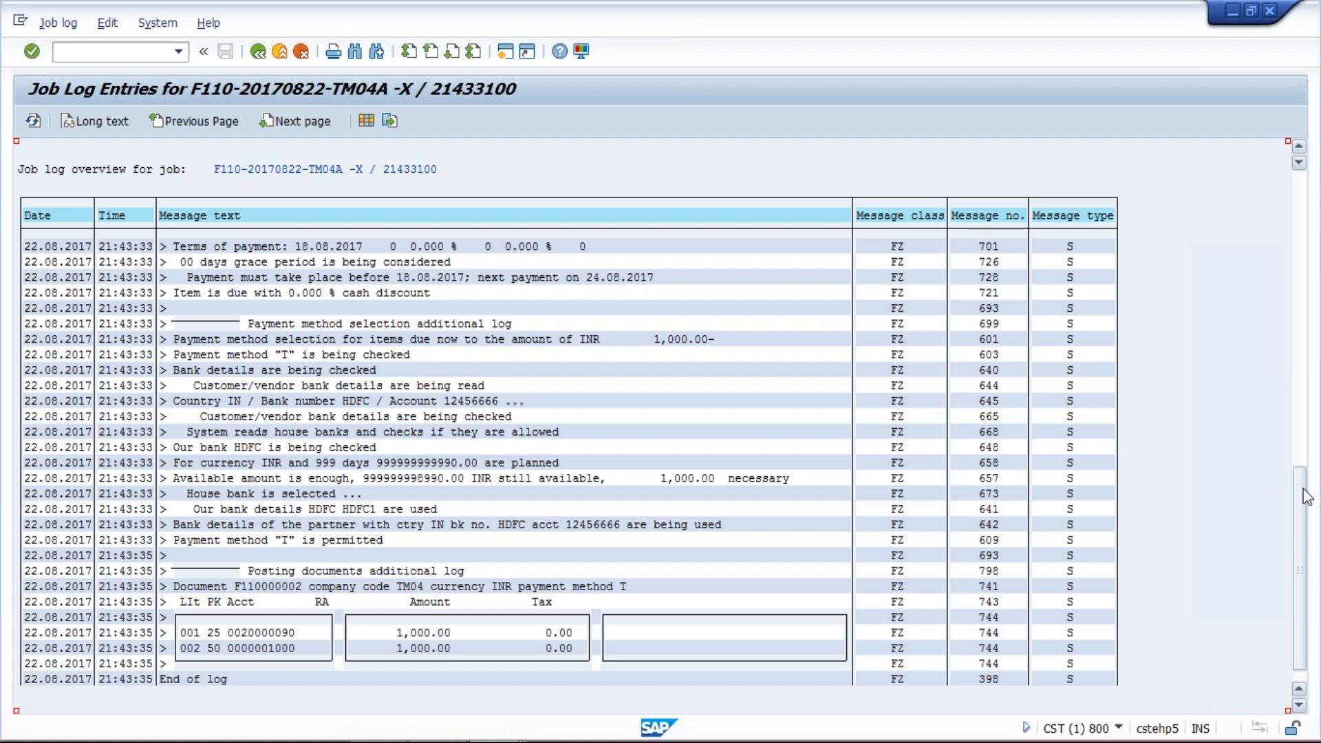
pyautogui.moveTo(1305, 492); pyautogui.dragTo(1300, 433)
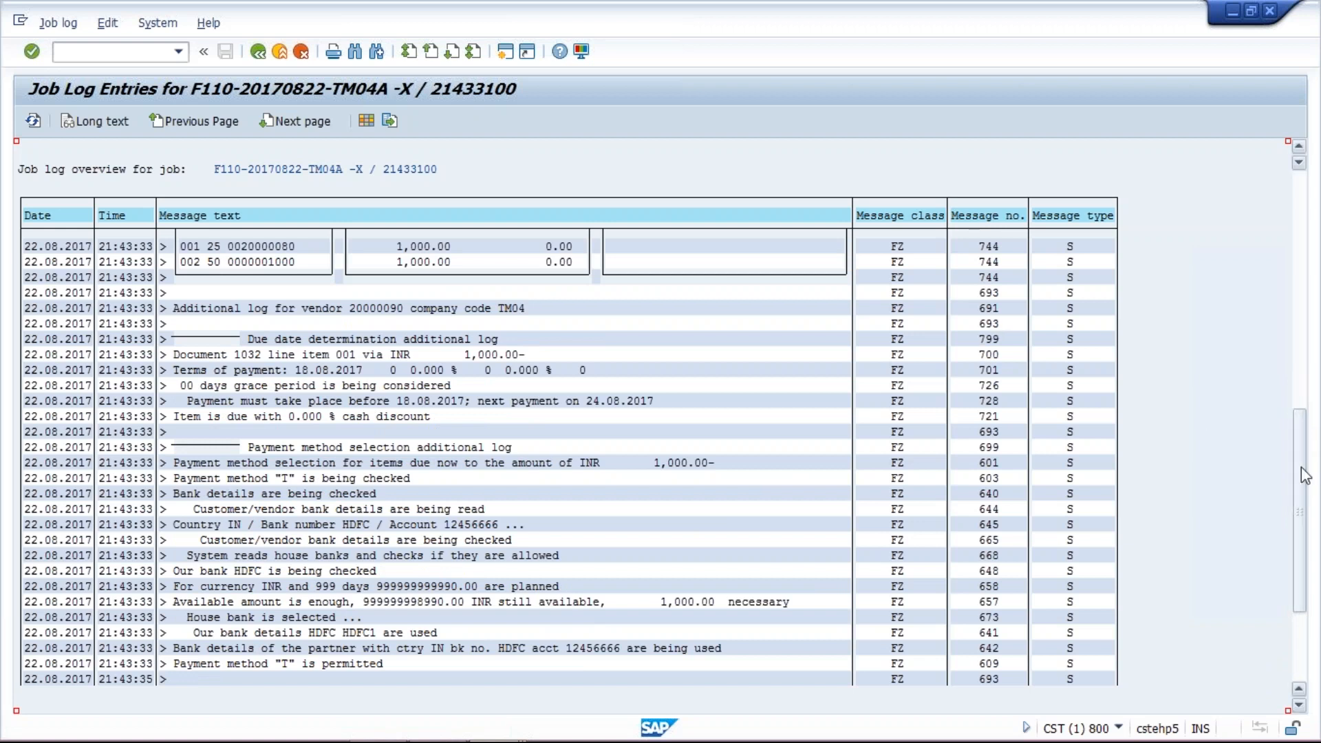
pyautogui.moveTo(1305, 473); pyautogui.dragTo(1314, 356)
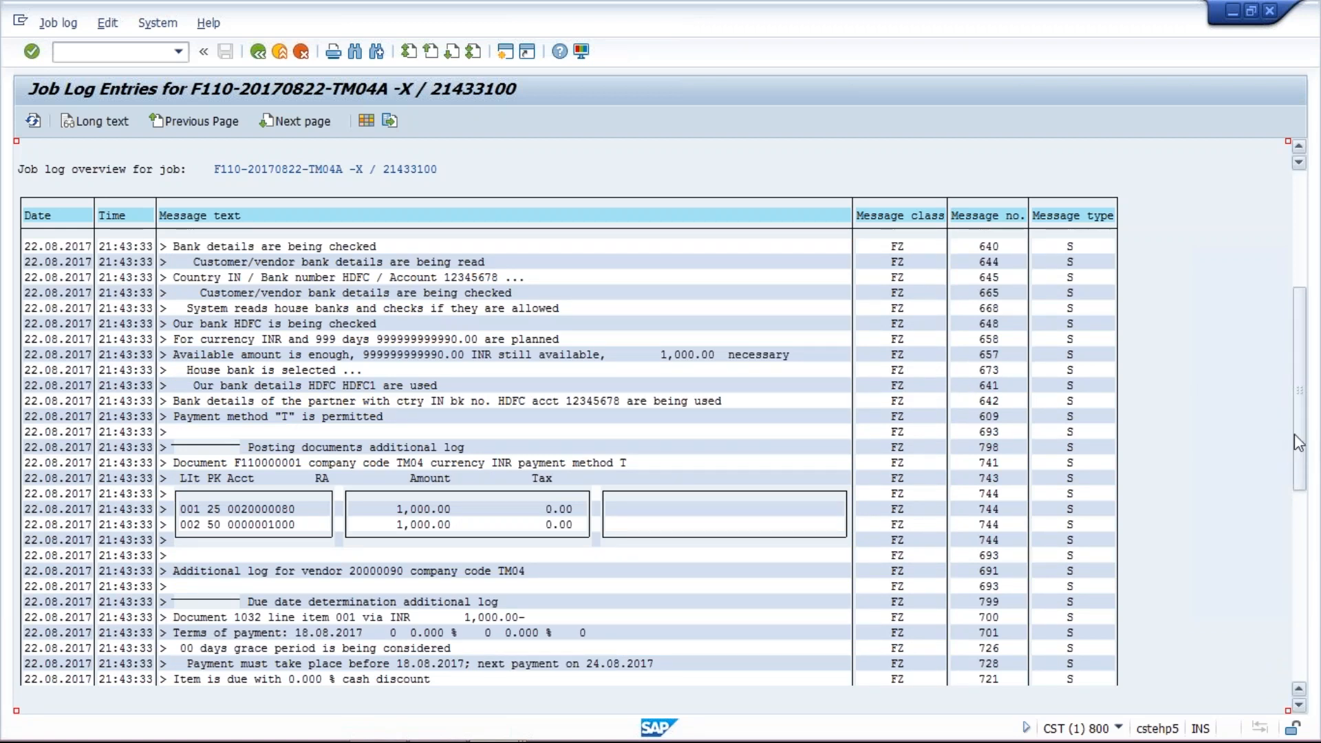
pyautogui.moveTo(1300, 424); pyautogui.dragTo(1305, 526)
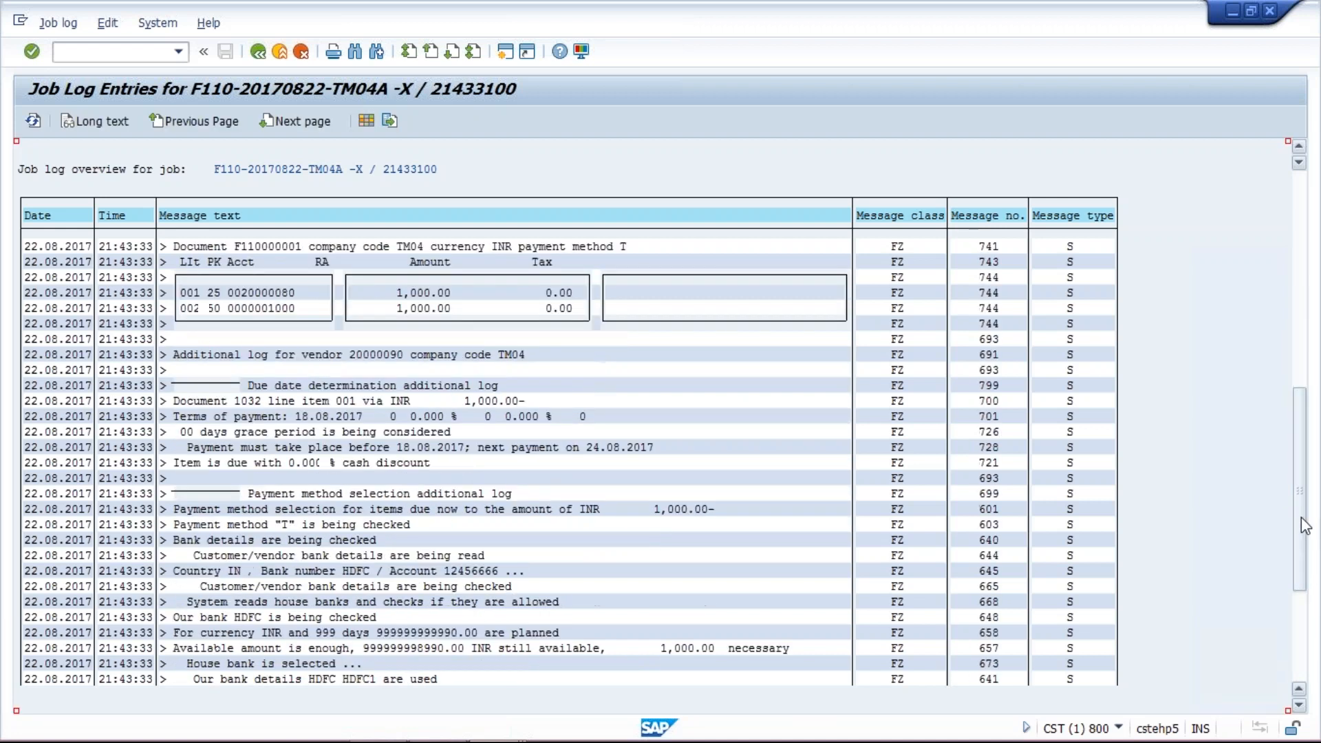
pyautogui.moveTo(1301, 513); pyautogui.dragTo(1299, 563)
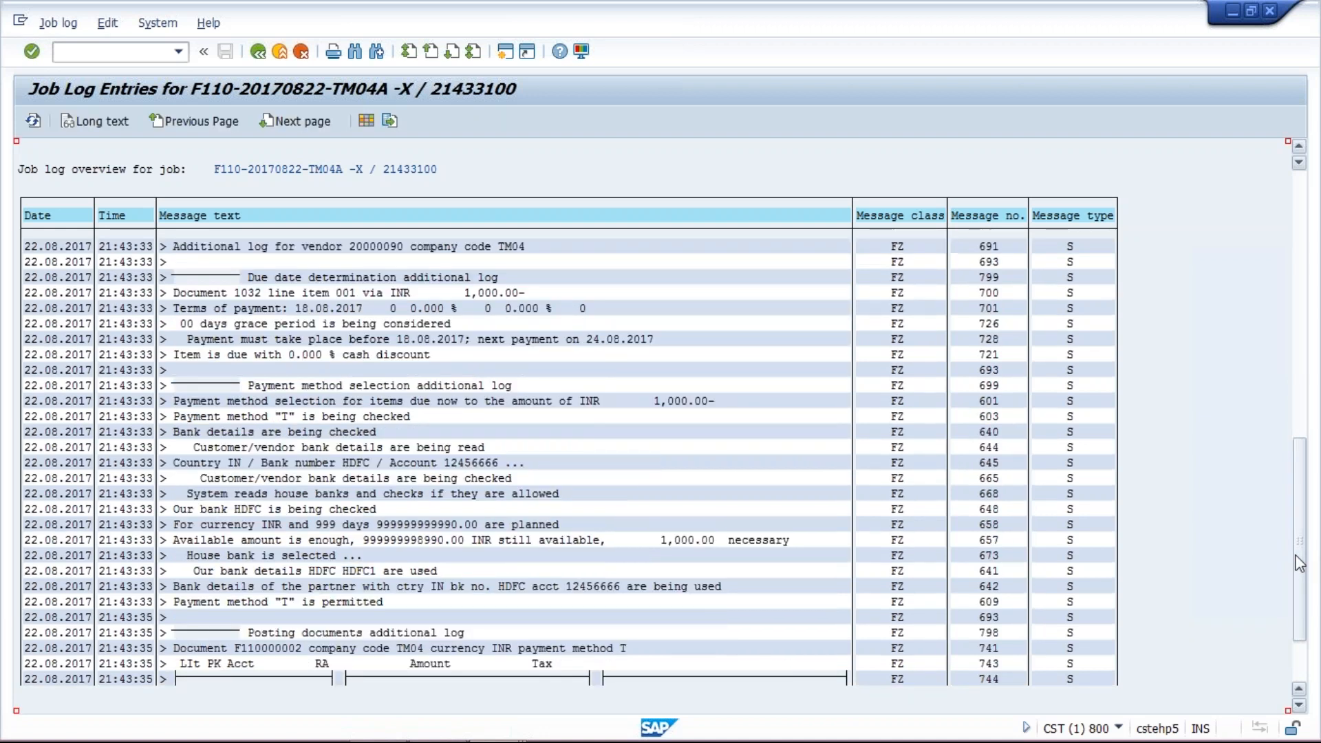
pyautogui.moveTo(1298, 540); pyautogui.dragTo(1298, 576)
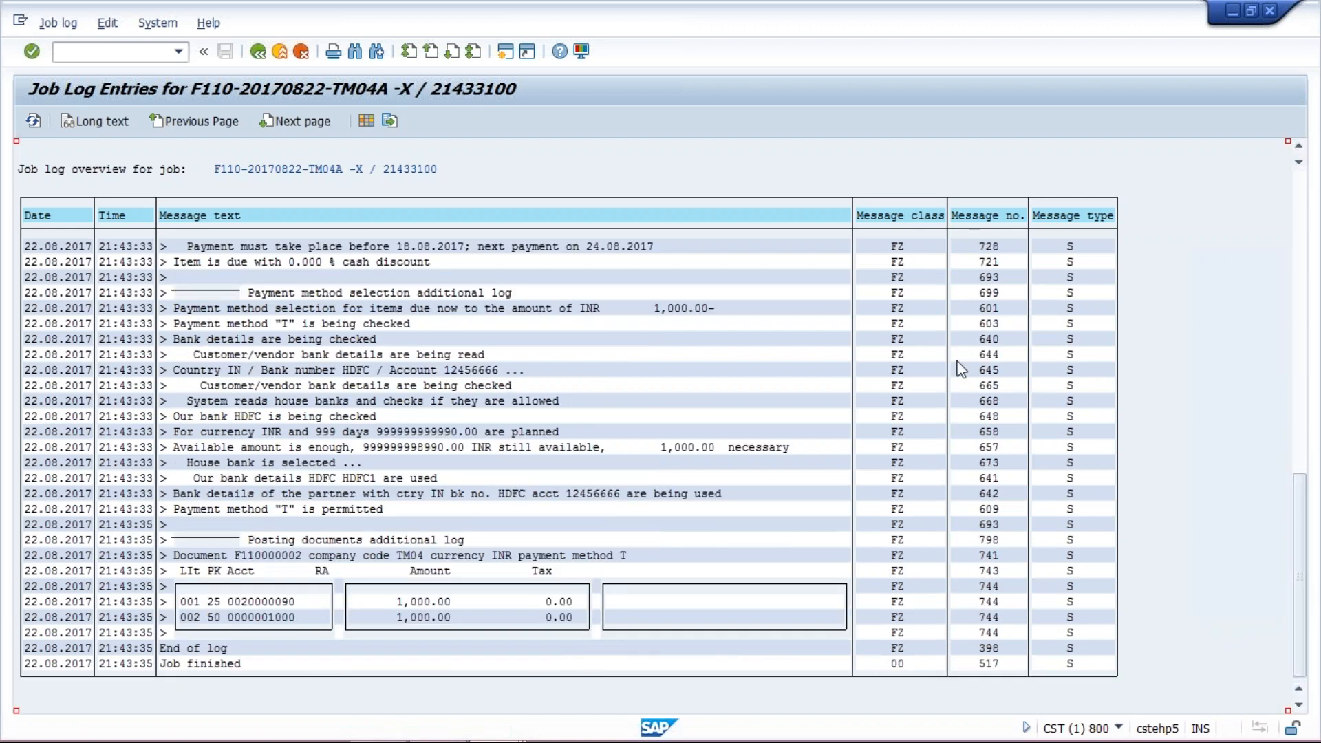
# - Switch to the vendor line item display and review the open items of vendors 20000080 and 20000090
pyautogui.moveTo(493, 740)
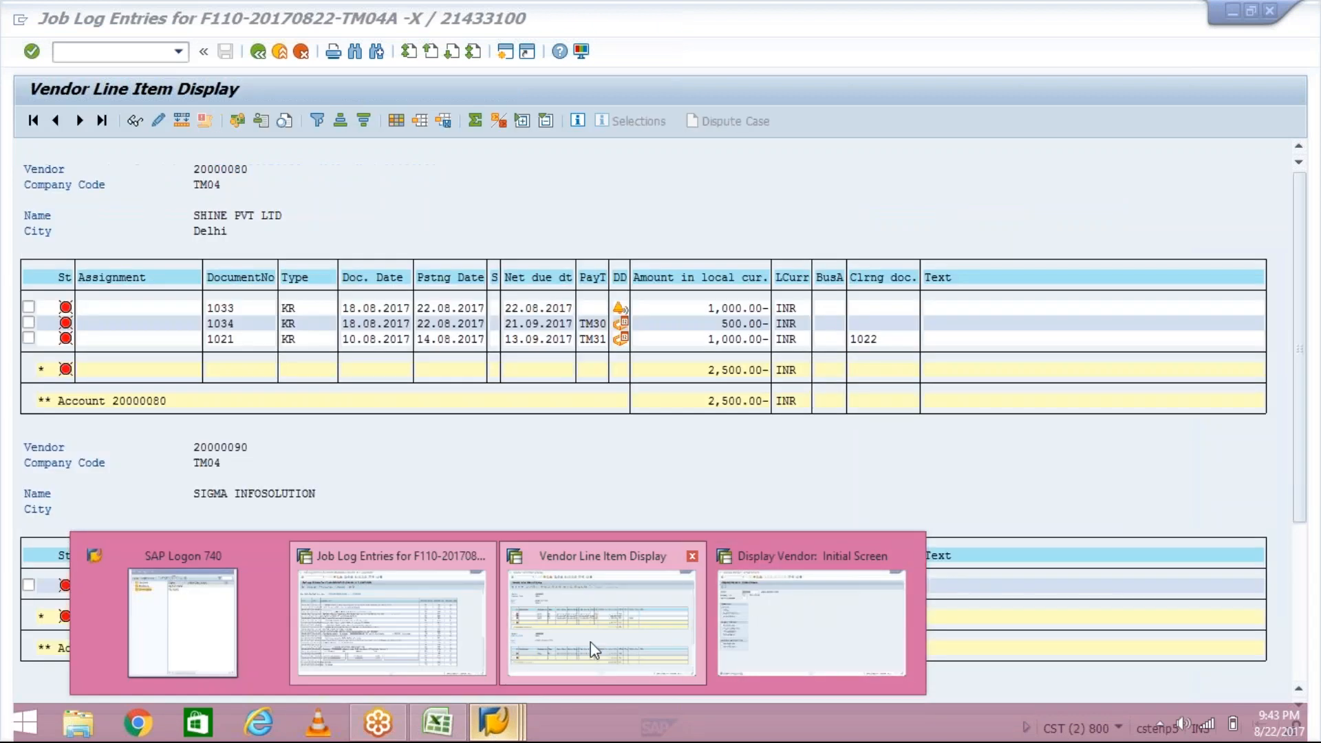
pyautogui.click(591, 642)
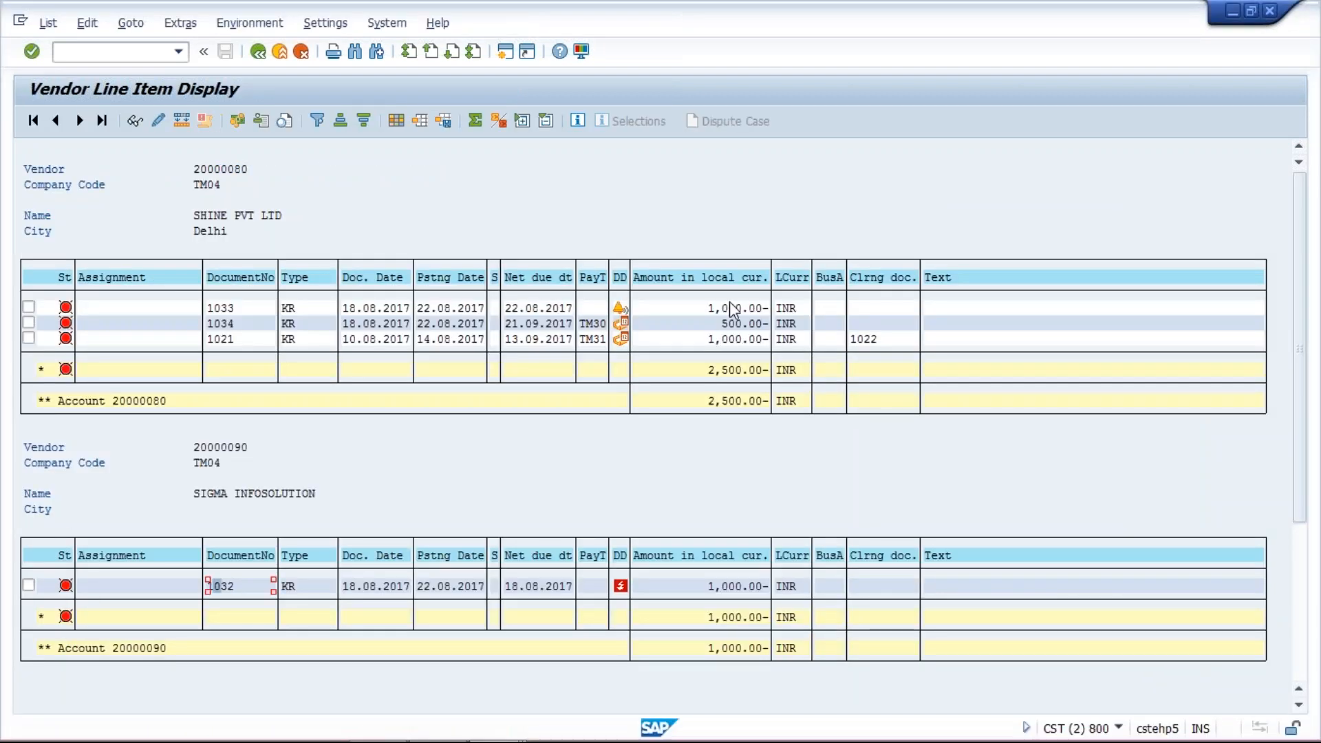
pyautogui.click(741, 578)
pyautogui.click(725, 325)
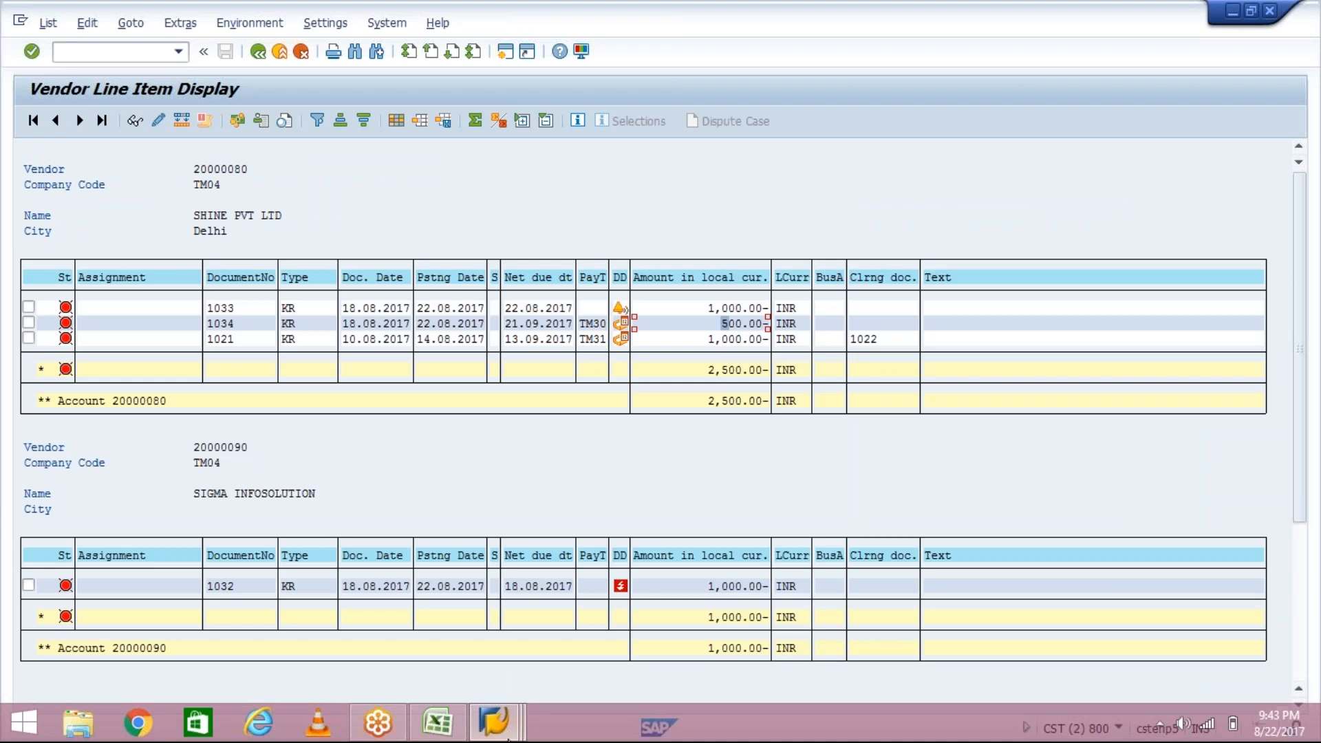
pyautogui.moveTo(500, 735)
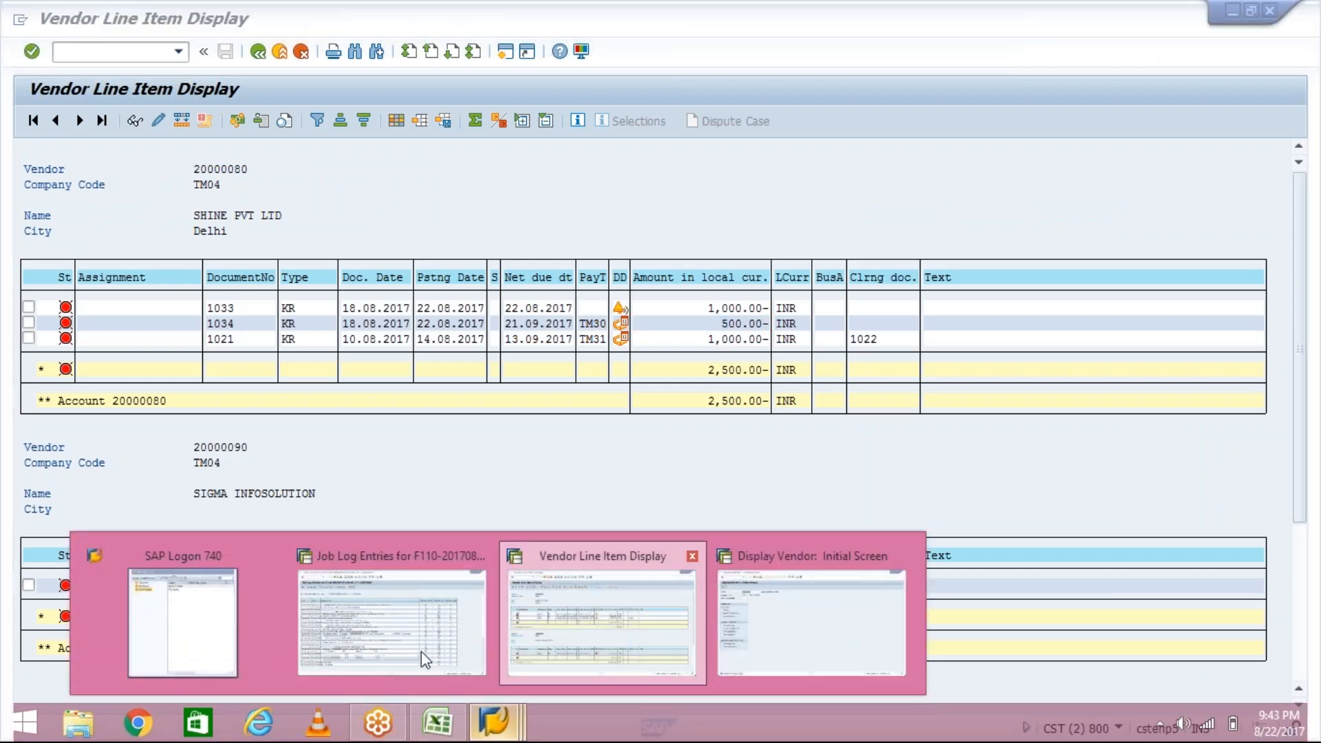
# - Return to the F110 run status for 22.08.2017 TM04A and schedule the payment run to start immediately
pyautogui.moveTo(421, 650)
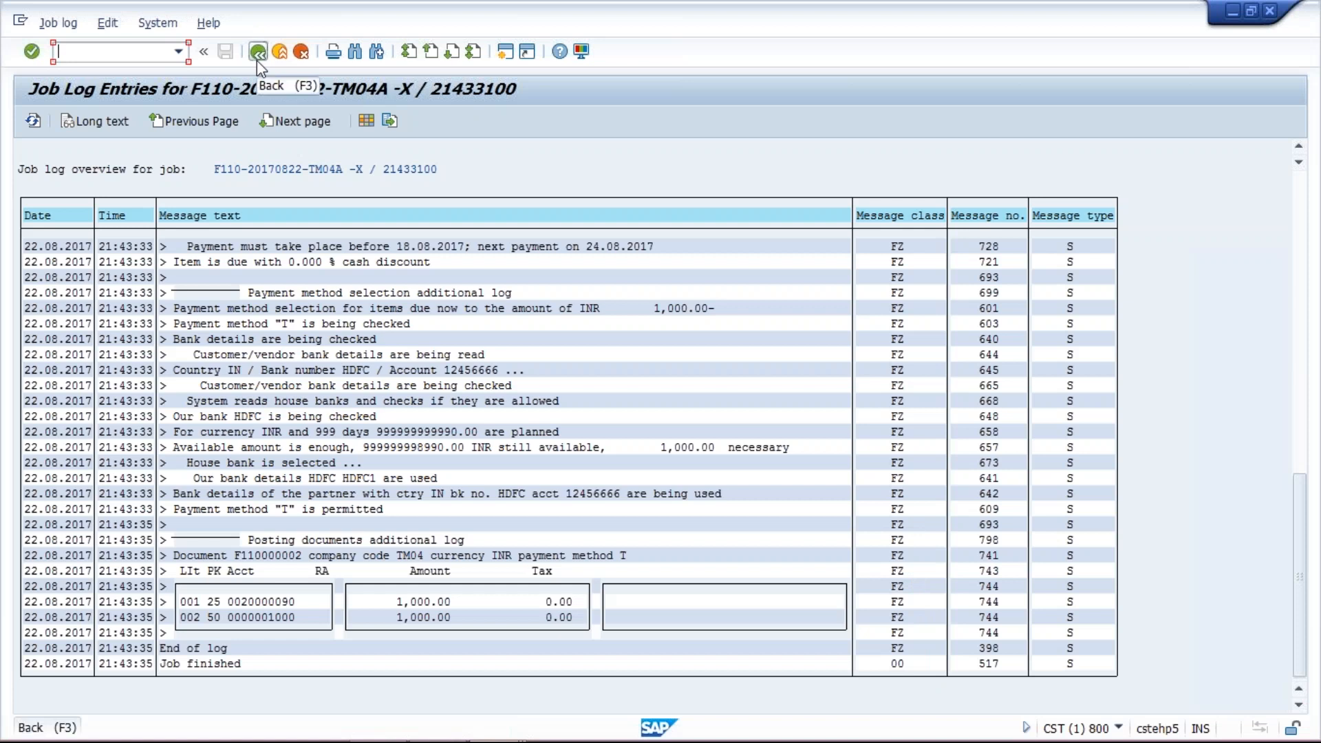
pyautogui.click(258, 59)
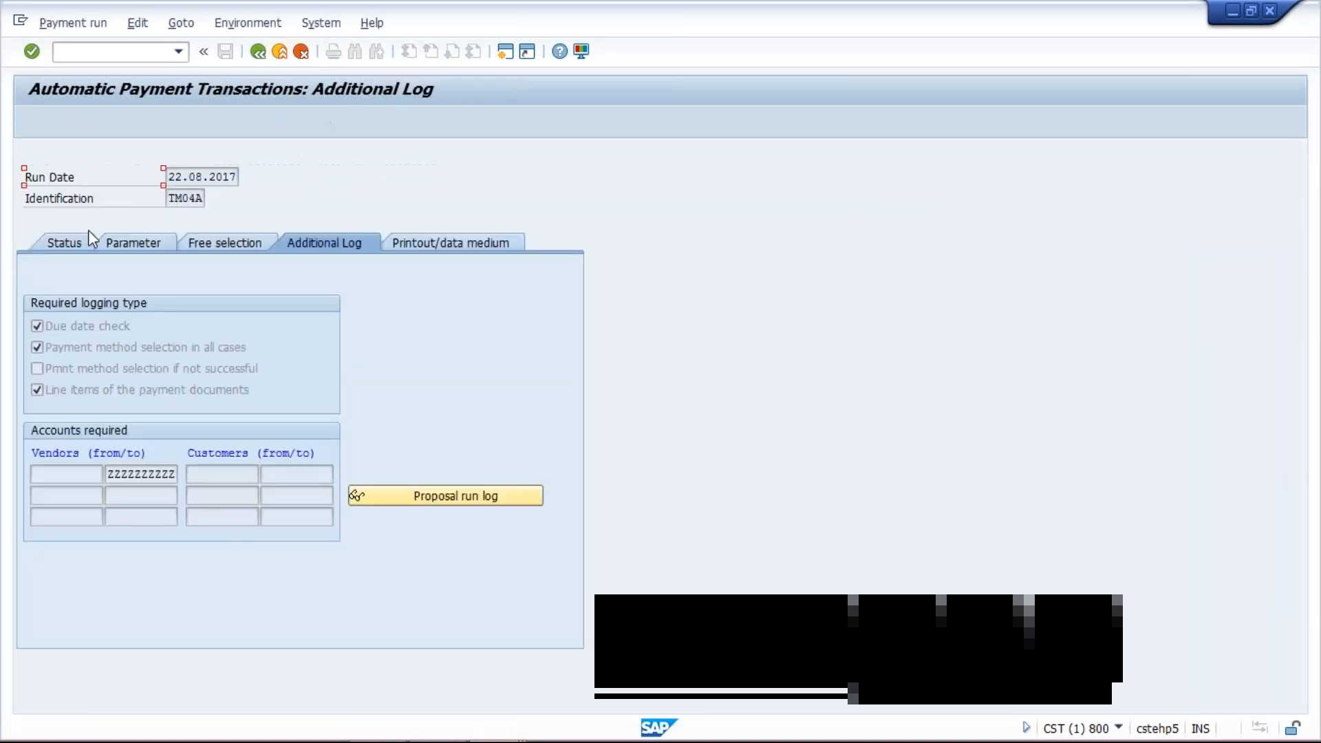
pyautogui.click(66, 243)
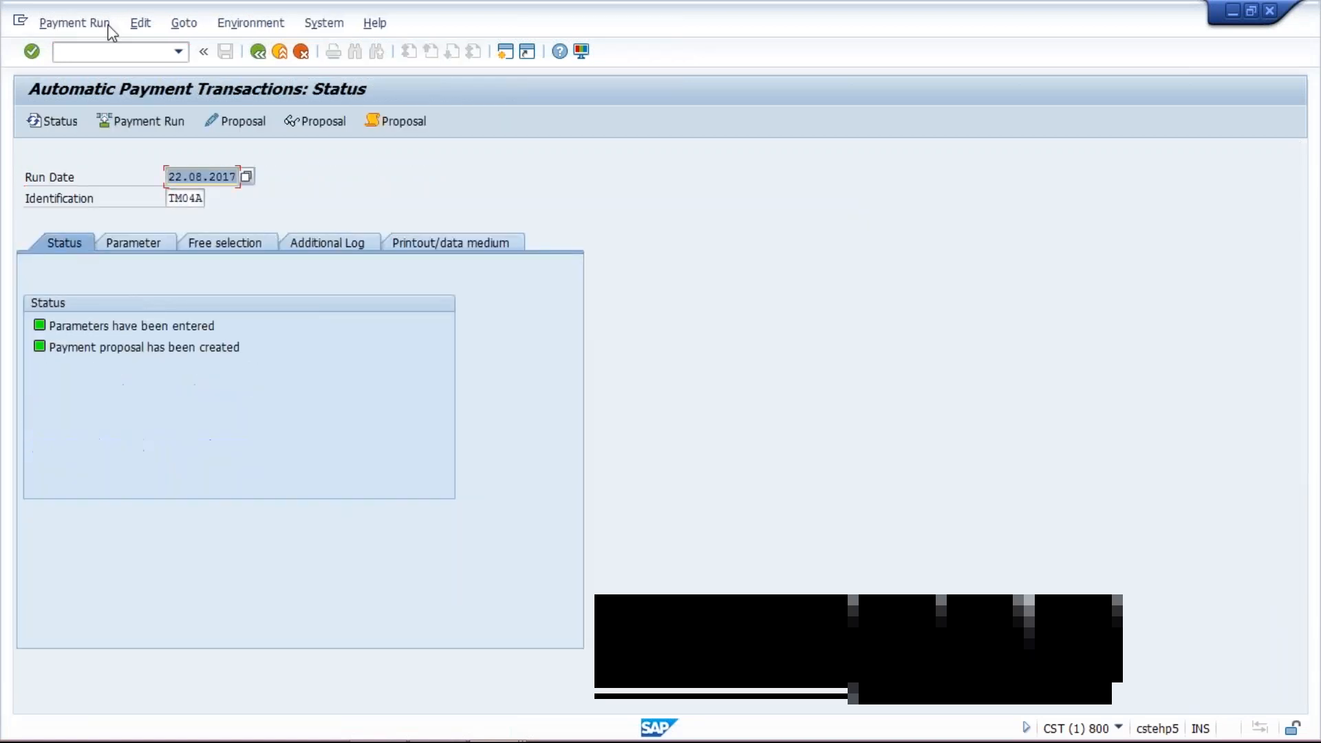
pyautogui.click(130, 25)
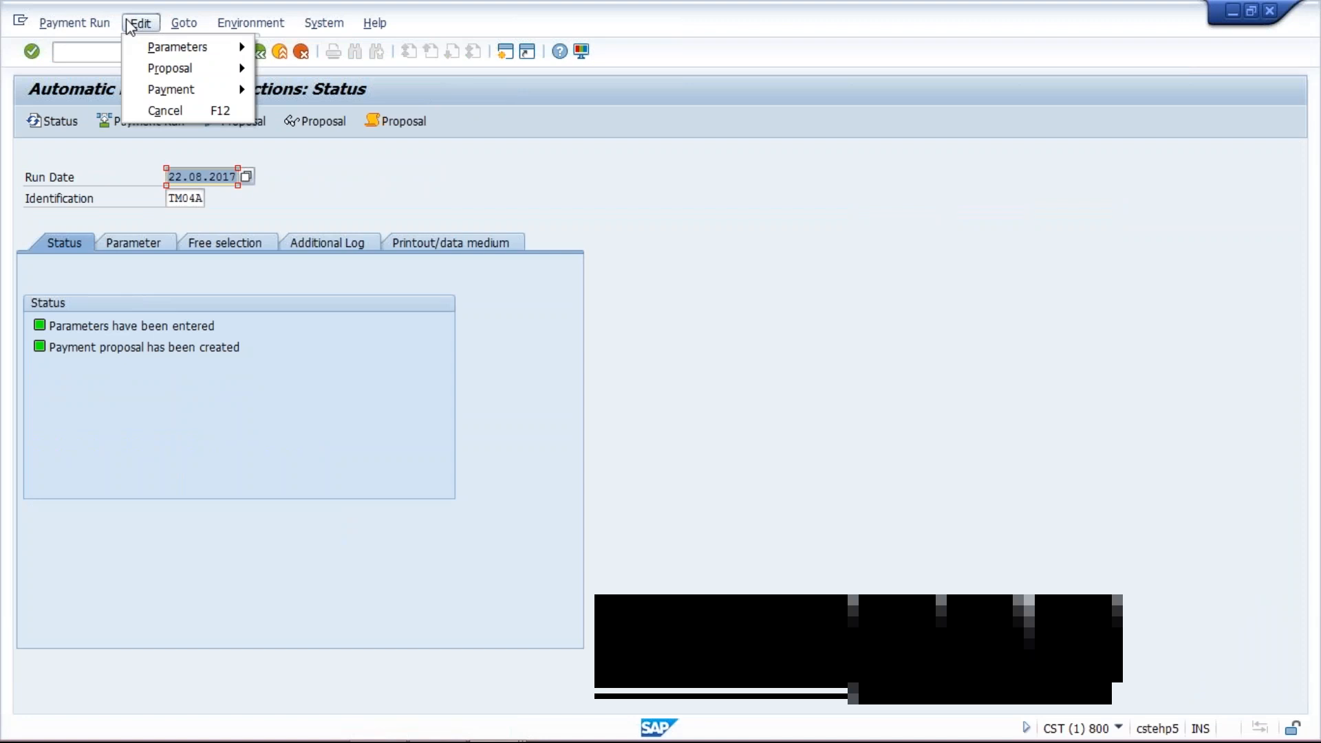
pyautogui.click(128, 165)
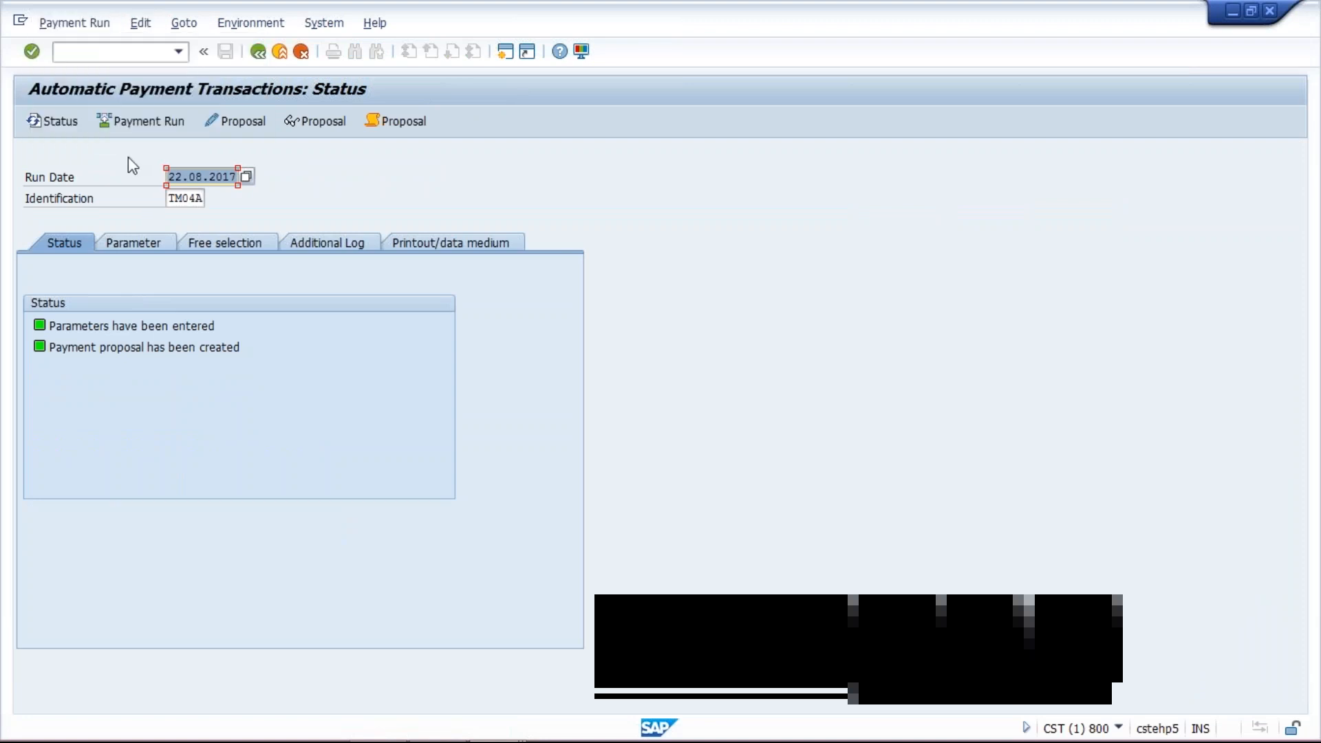
pyautogui.click(144, 124)
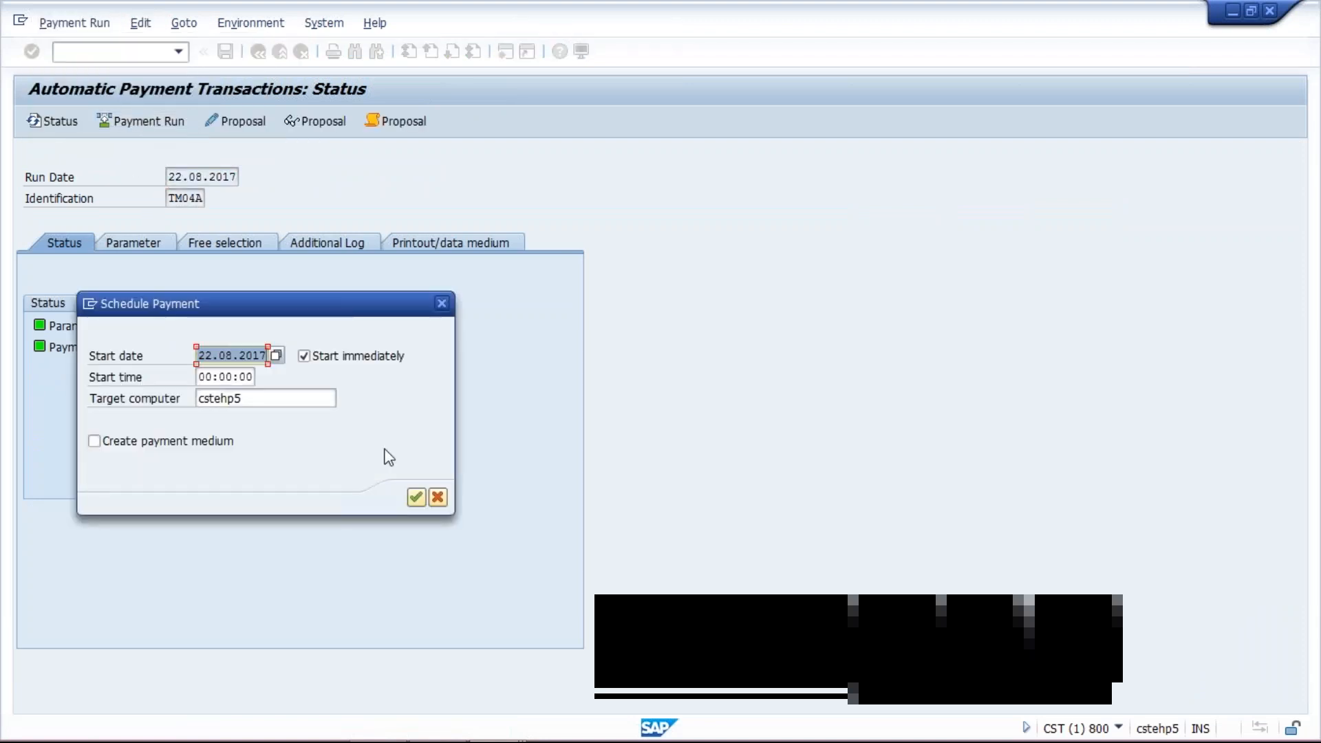
pyautogui.click(416, 498)
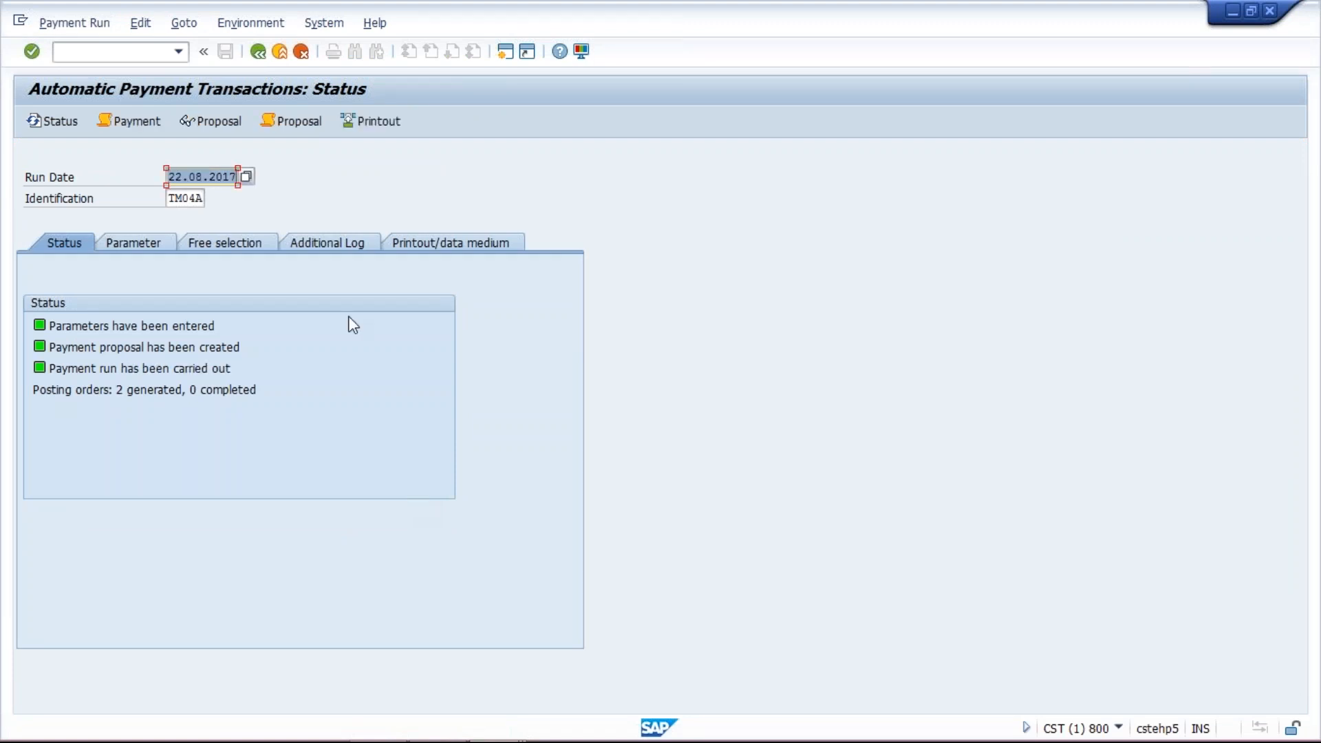
# - Open the payment run log from the additional log and read the posted payment documents
pyautogui.click(344, 244)
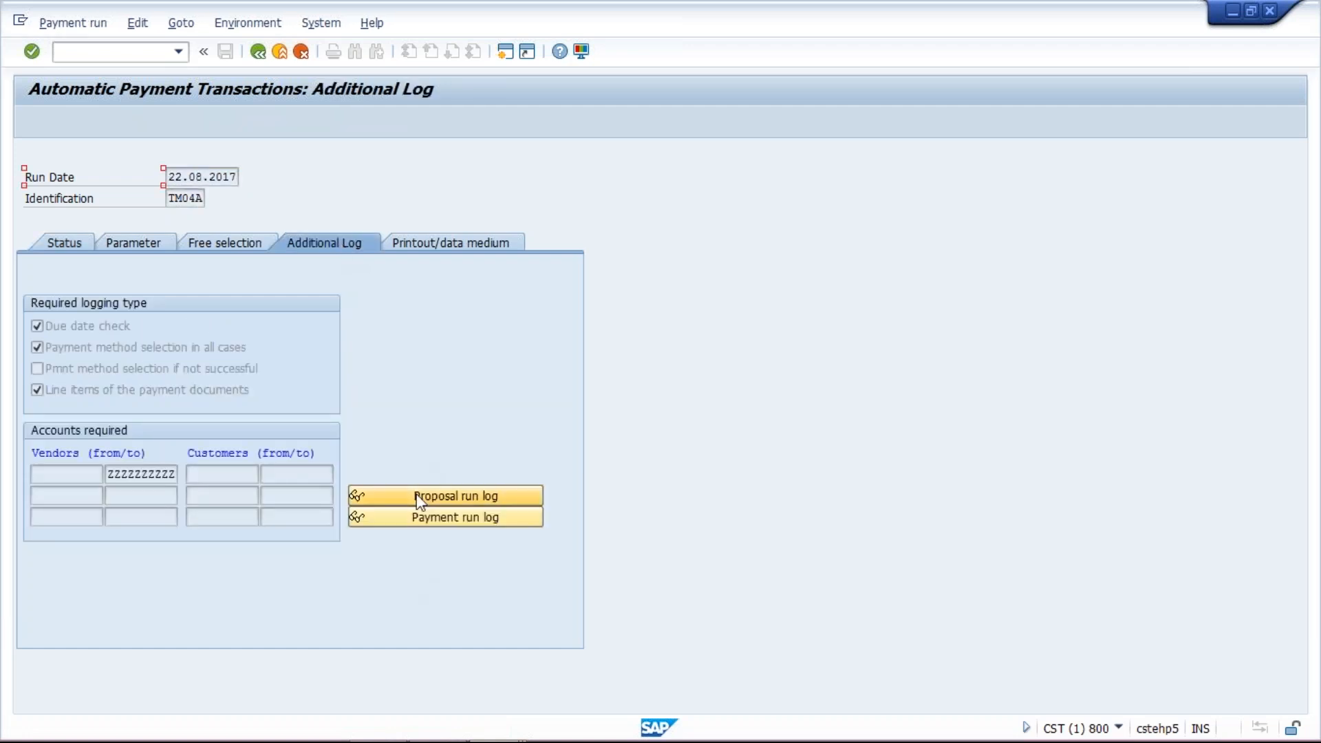
pyautogui.click(419, 524)
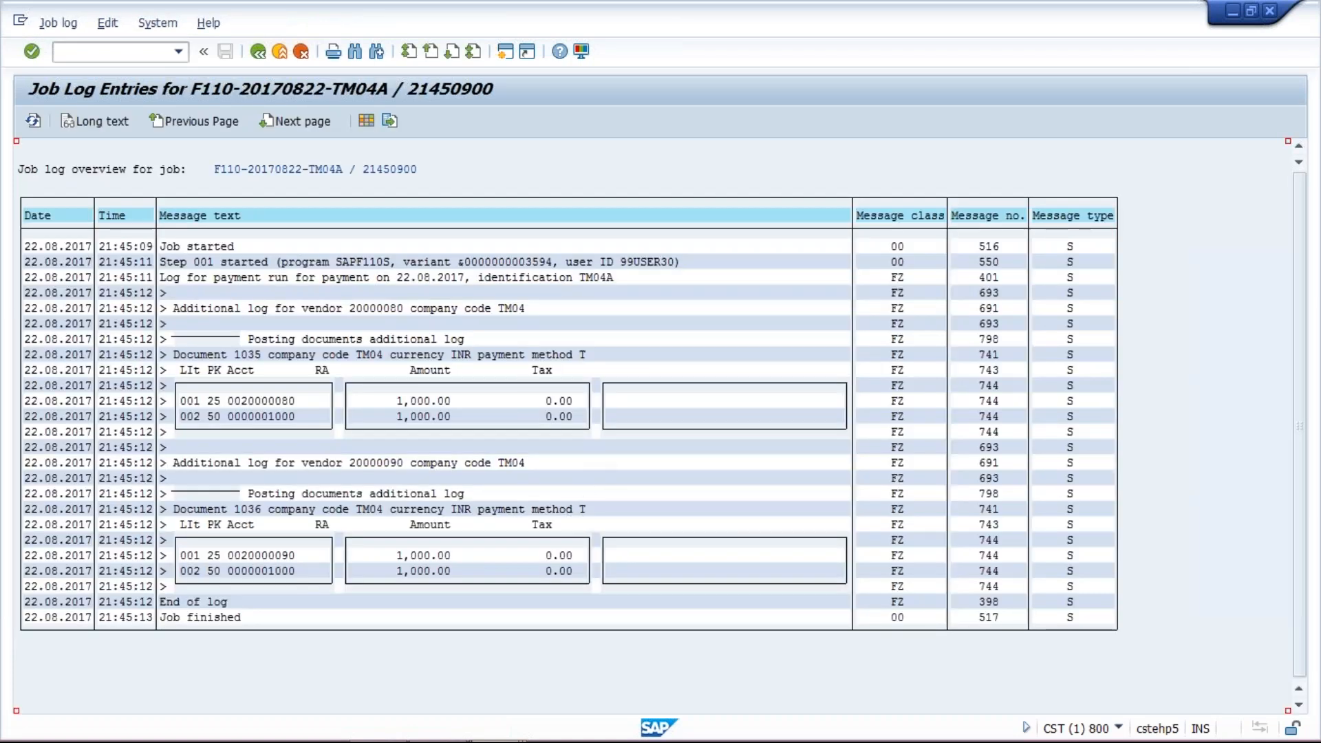
pyautogui.click(493, 735)
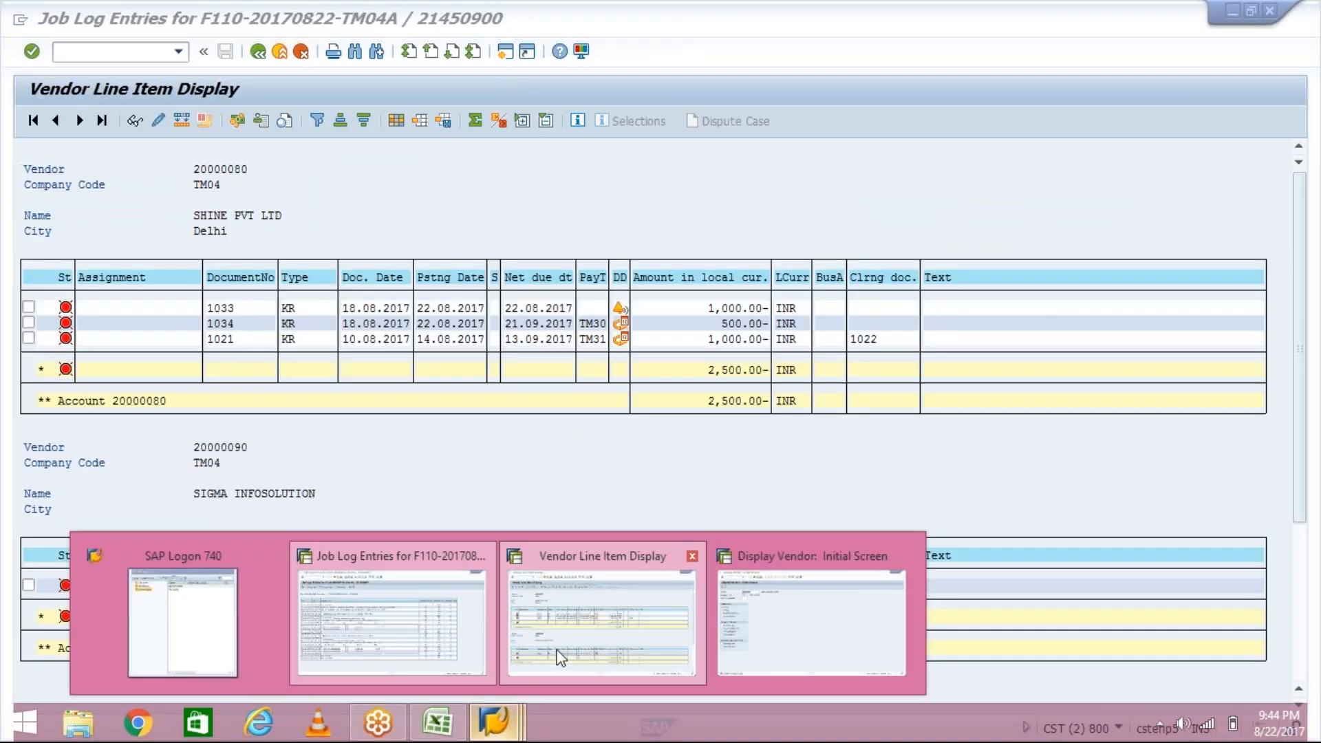
# - Switch to the vendor line item display, refresh the list, and review the remaining open items of vendor 20000080
pyautogui.click(551, 674)
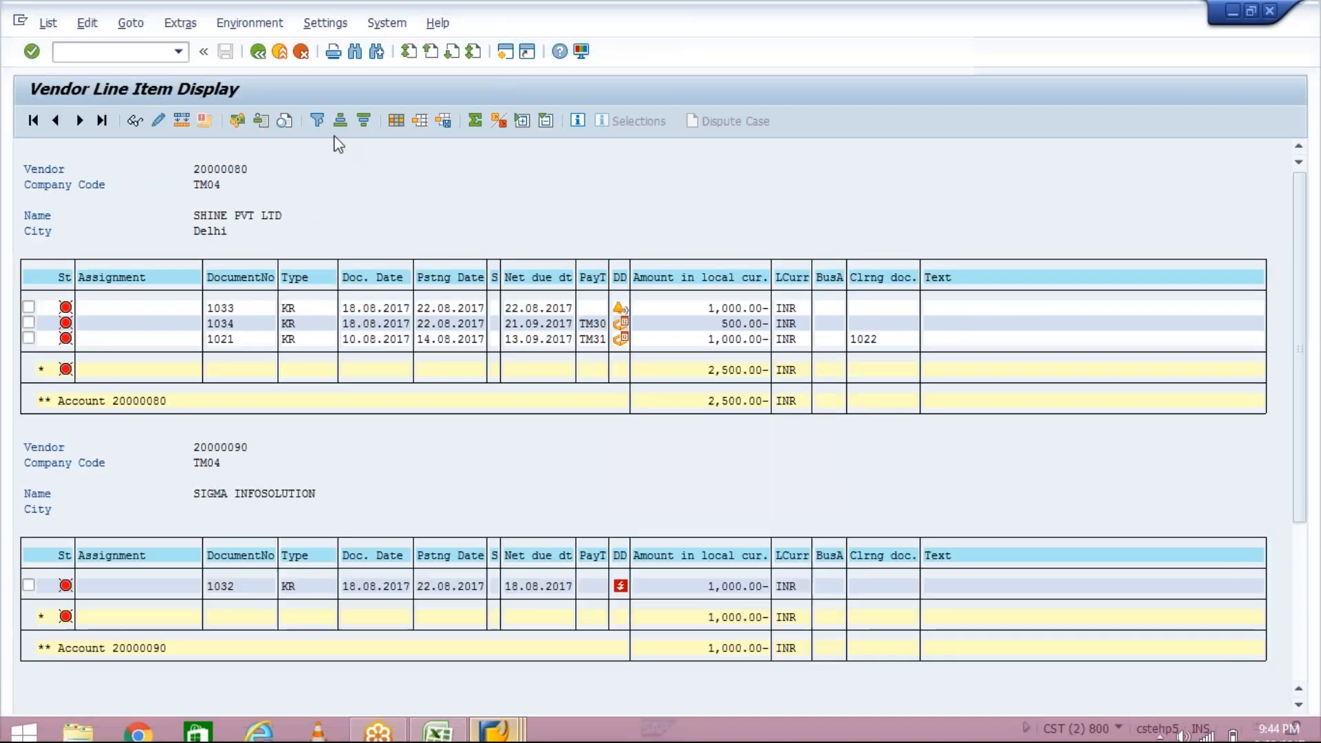
pyautogui.click(339, 168)
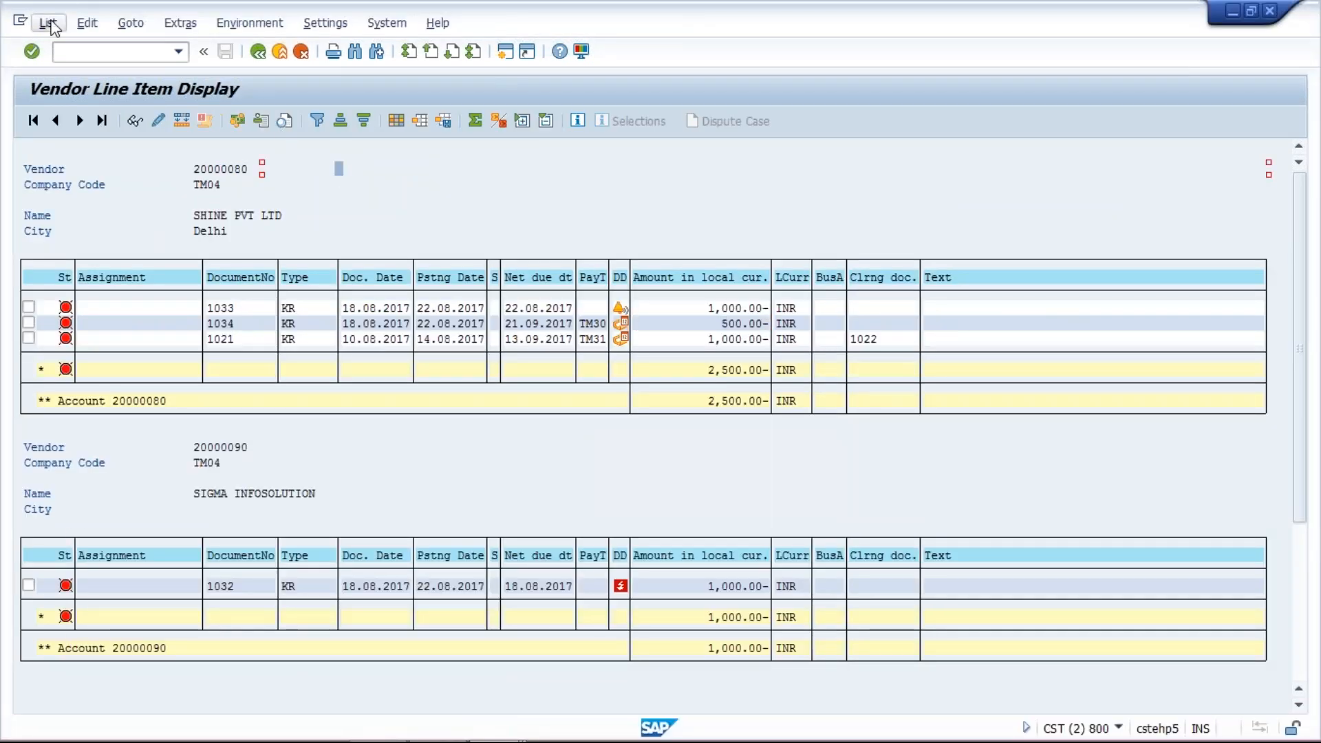
pyautogui.click(49, 23)
pyautogui.click(68, 70)
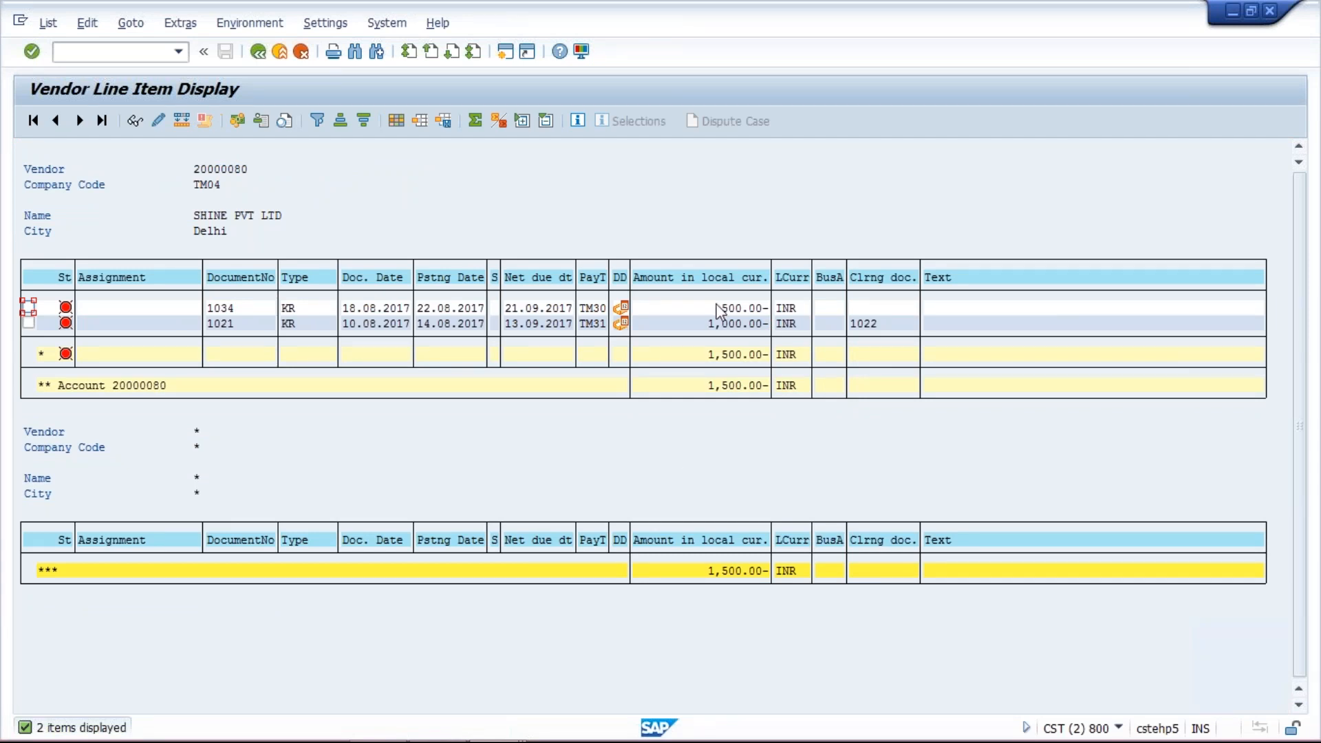
pyautogui.click(734, 309)
pyautogui.click(737, 325)
pyautogui.click(889, 329)
pyautogui.click(702, 329)
pyautogui.click(728, 308)
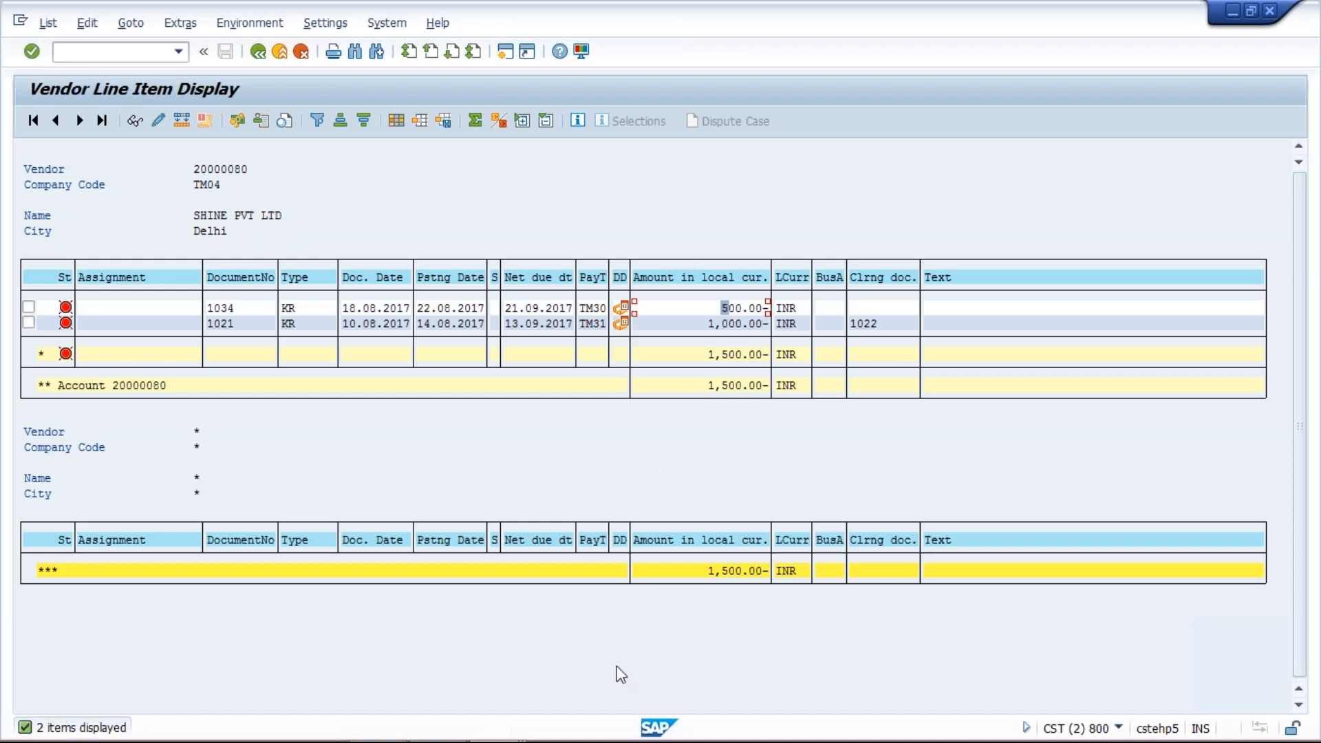
# - Switch to the Display Vendor session and start transaction FB60 to enter a vendor invoice
pyautogui.moveTo(446, 741)
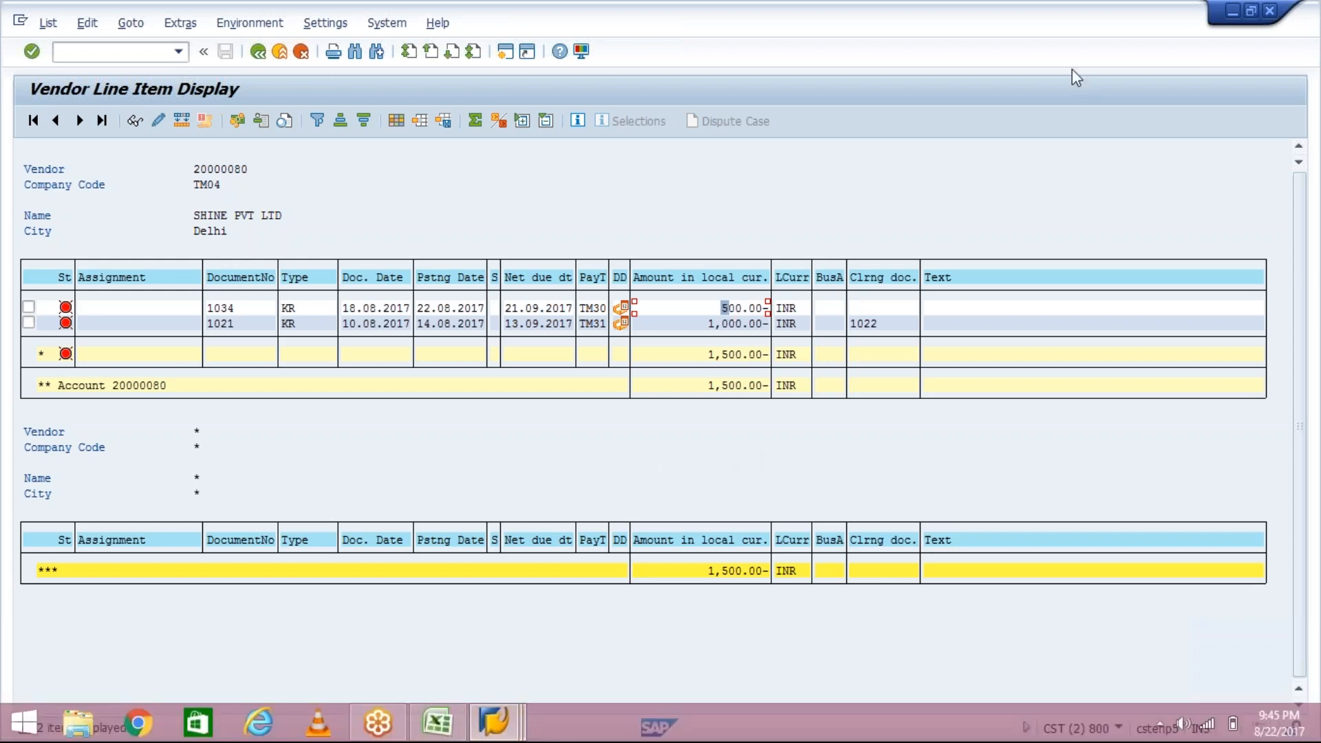
pyautogui.click(1304, 27)
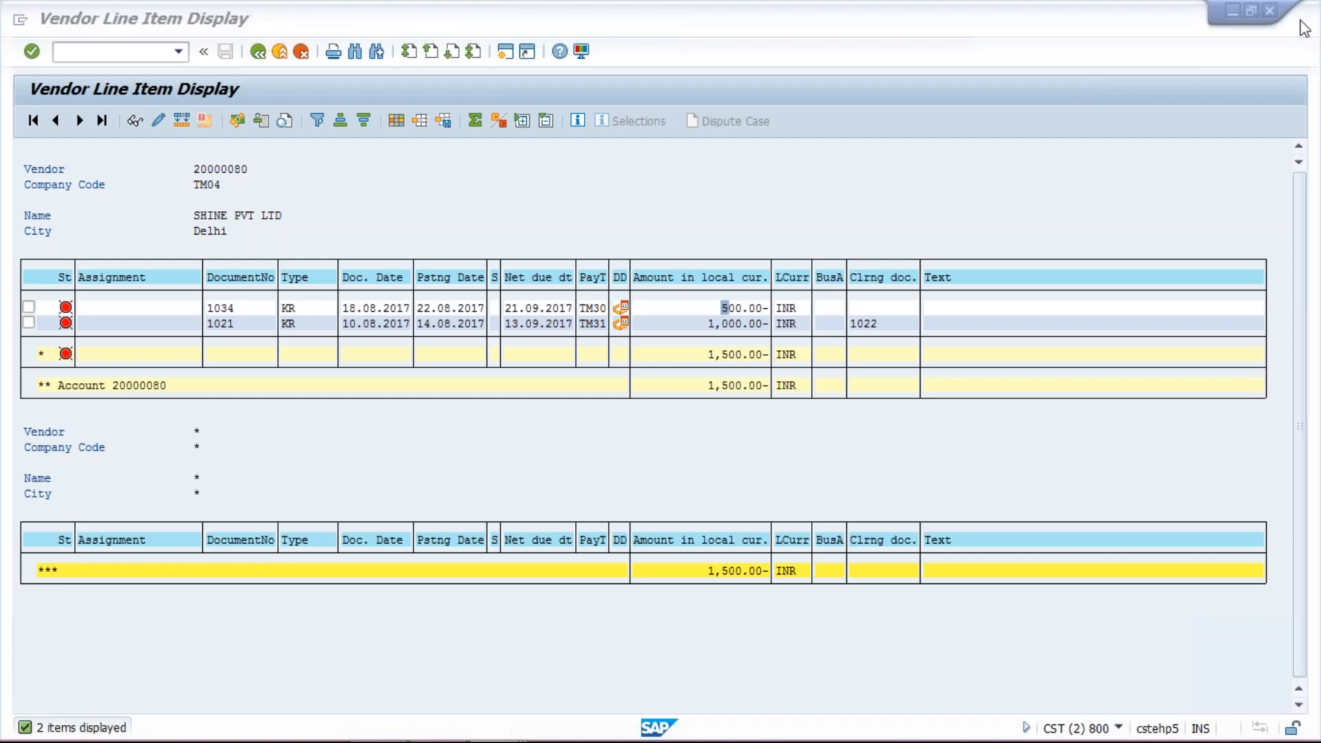
pyautogui.click(1118, 583)
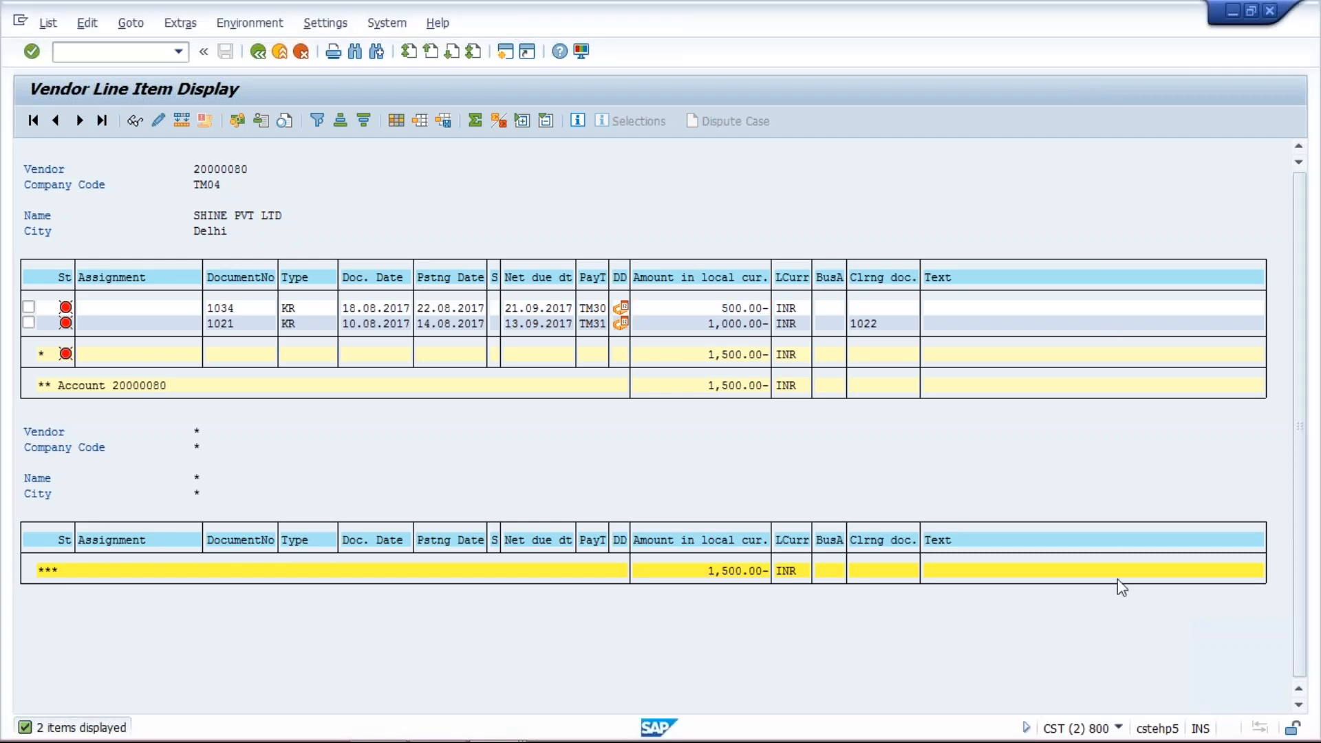
pyautogui.click(962, 461)
pyautogui.moveTo(461, 738)
pyautogui.click(494, 722)
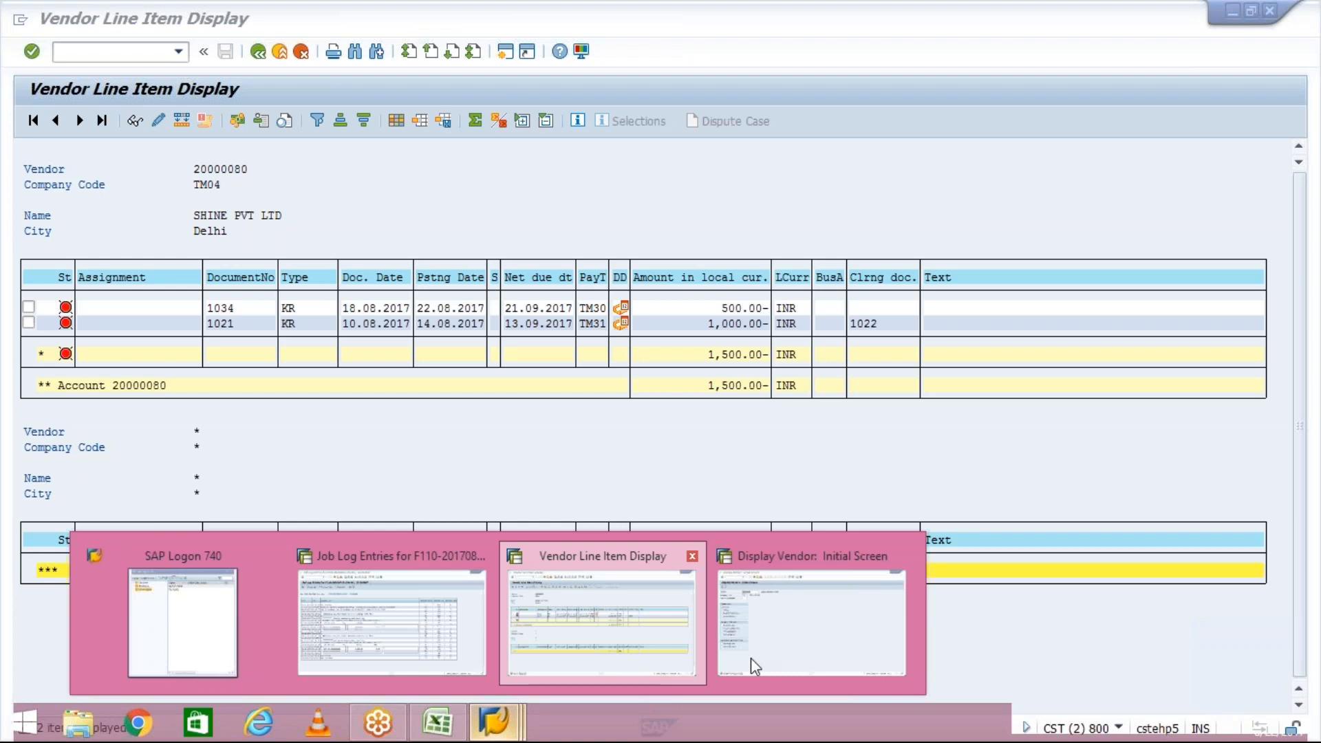
pyautogui.click(755, 660)
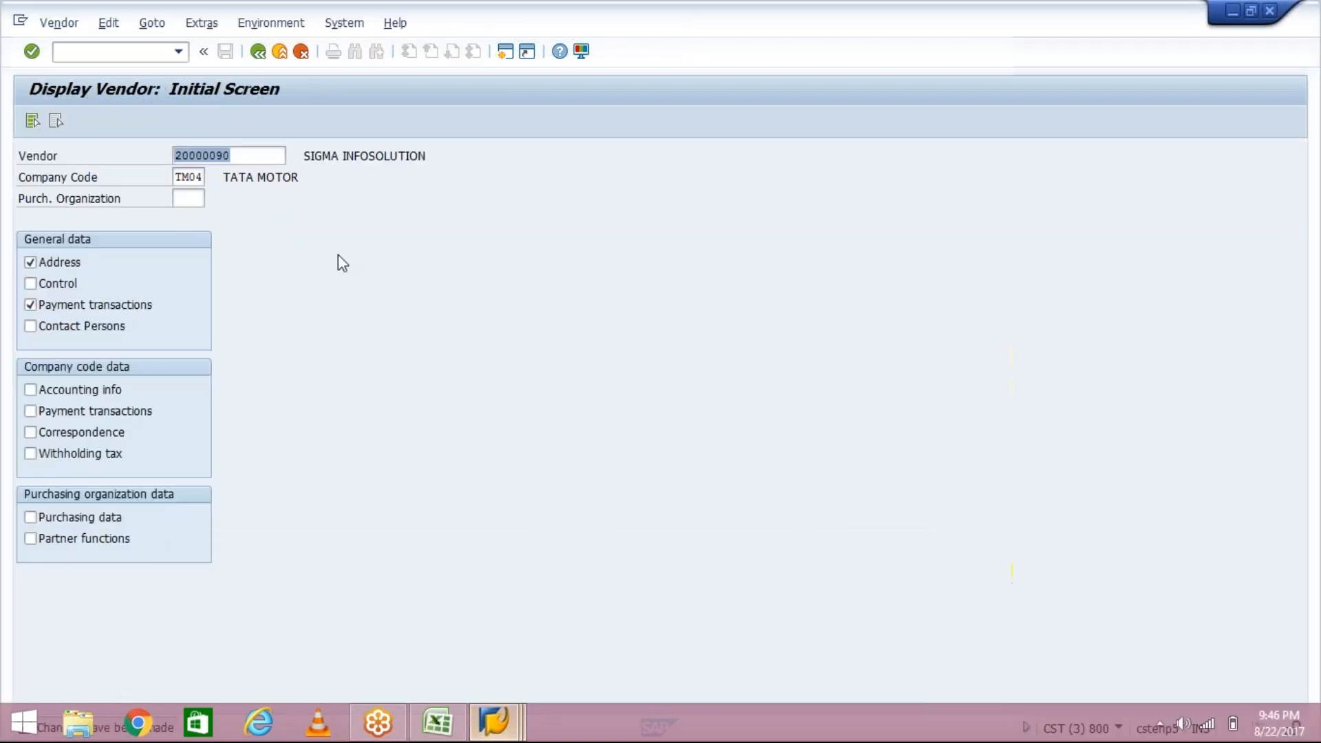
pyautogui.click(145, 50)
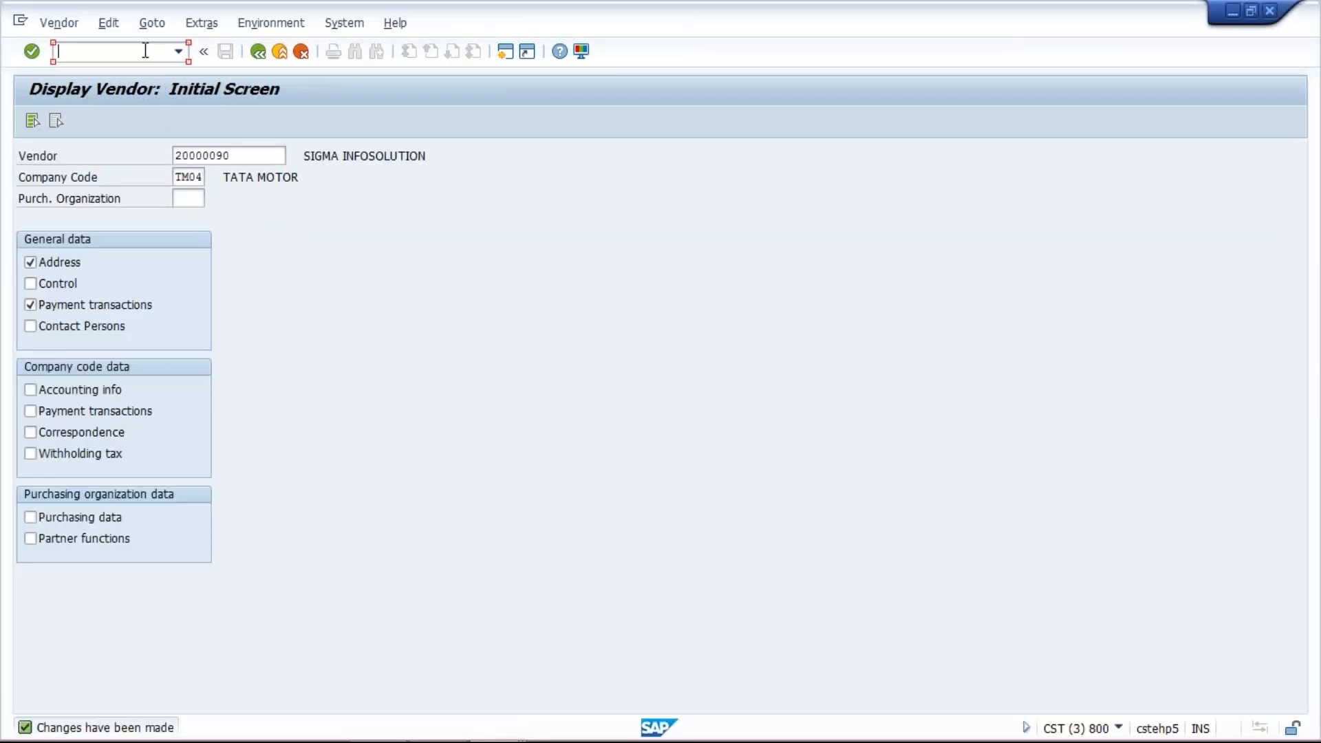
pyautogui.write('/nfb60')
pyautogui.press('Return')
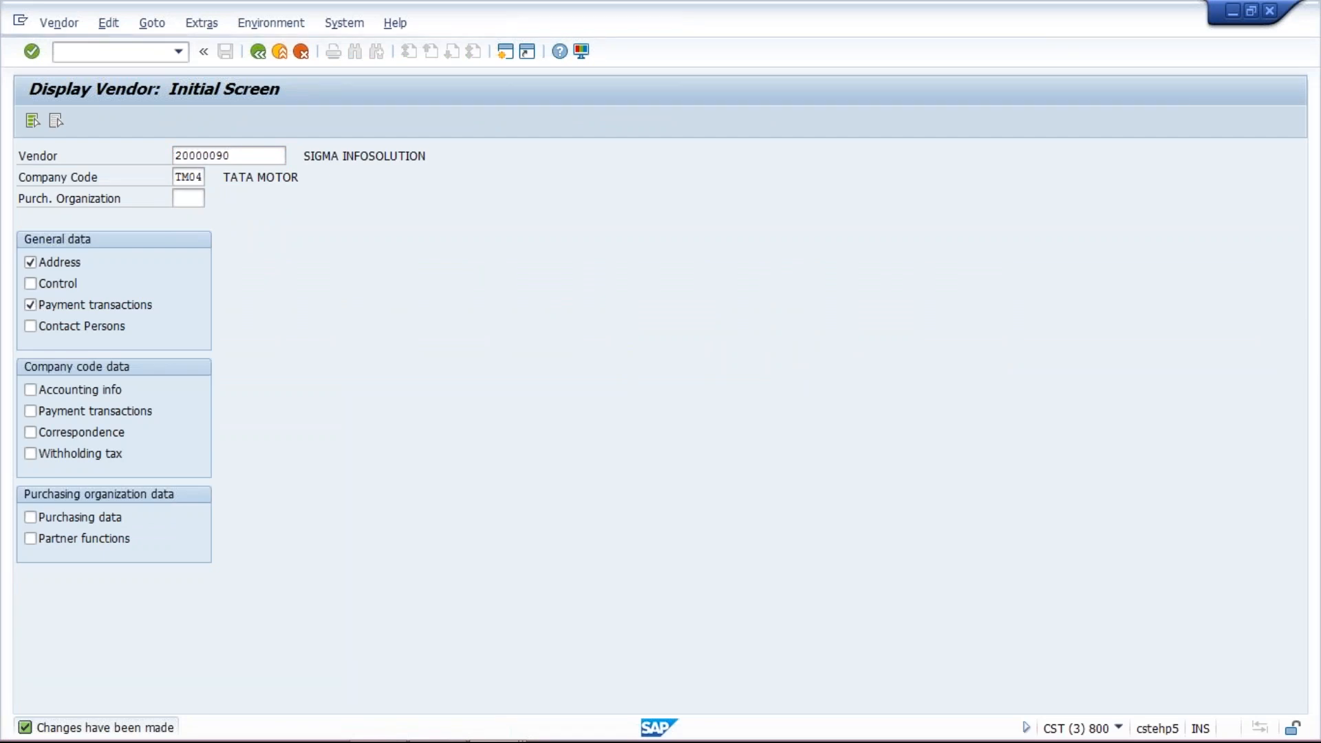
pyautogui.press('BackSpace')
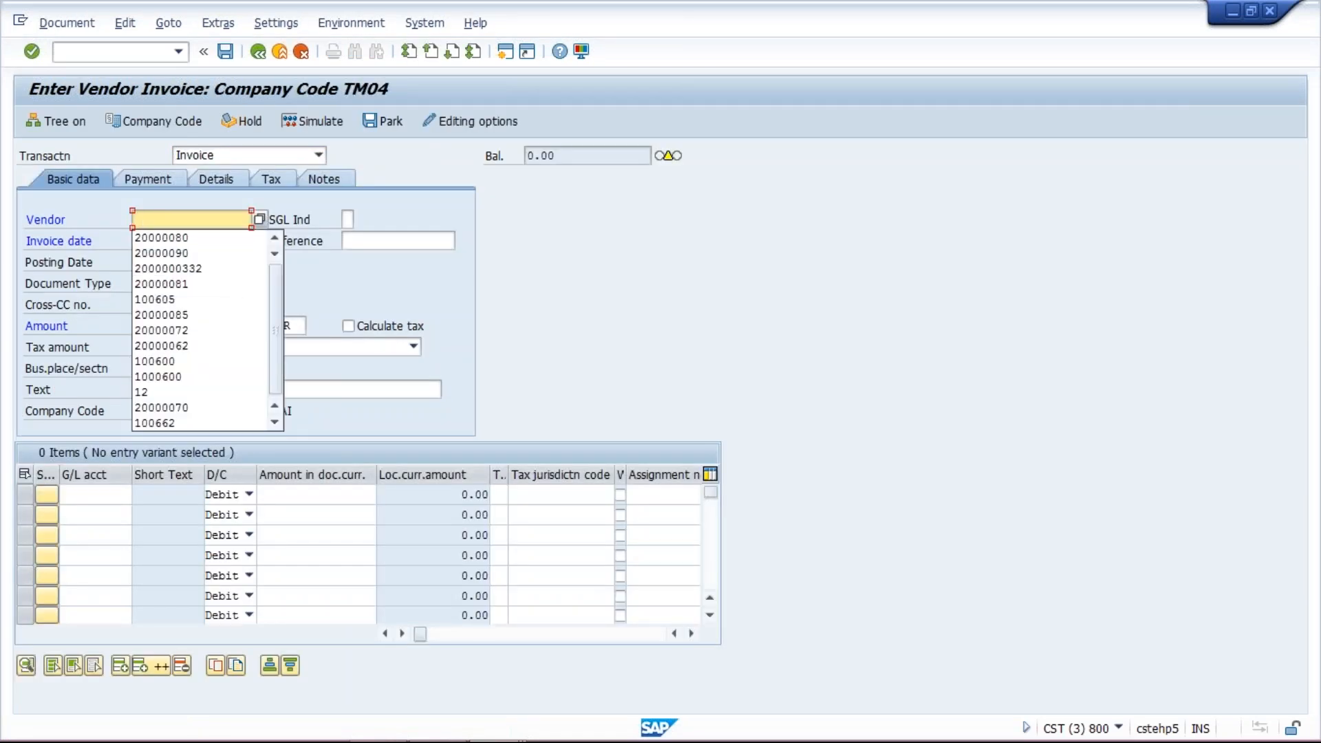
# - Enter the invoice header for vendor 20000090 with invoice date 18.08.2017 and amount 1000 INR
pyautogui.press('Down')
pyautogui.press('Down')
pyautogui.press('Return')
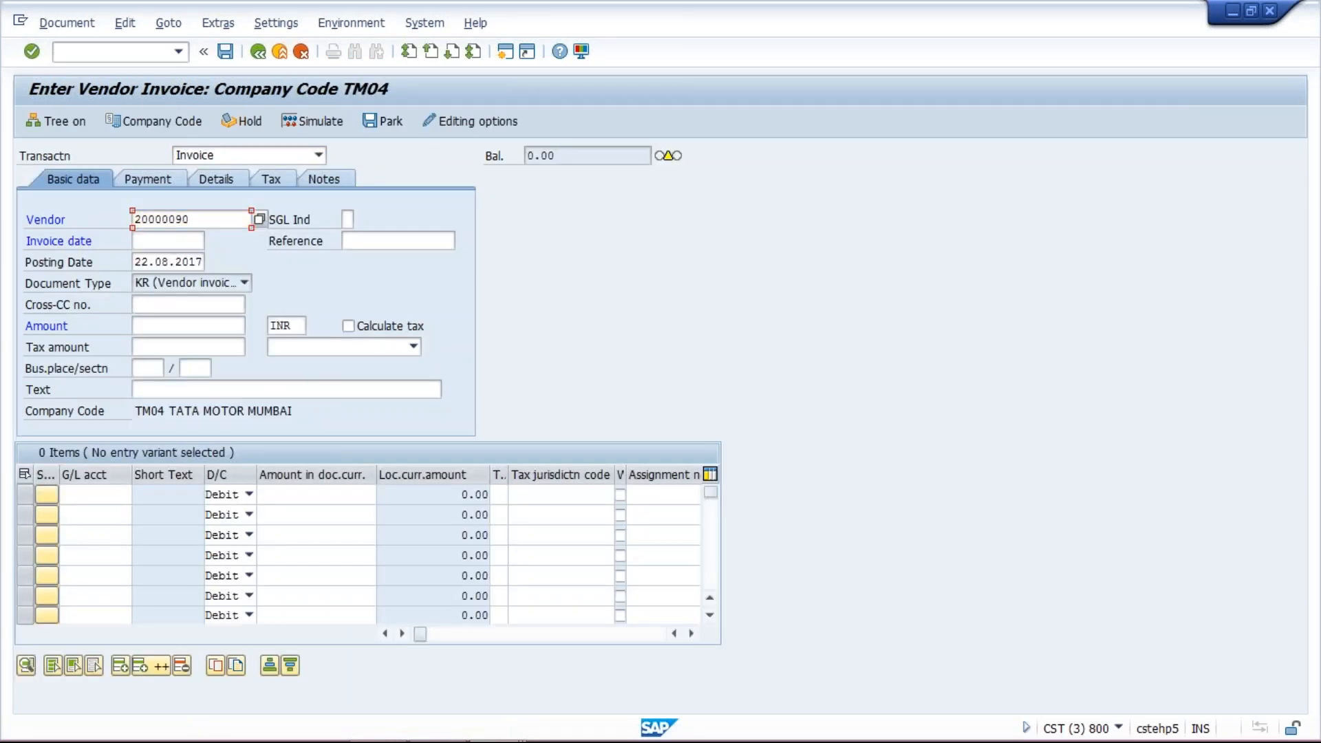
pyautogui.press('BackSpace')
pyautogui.press('Down')
pyautogui.press('Return')
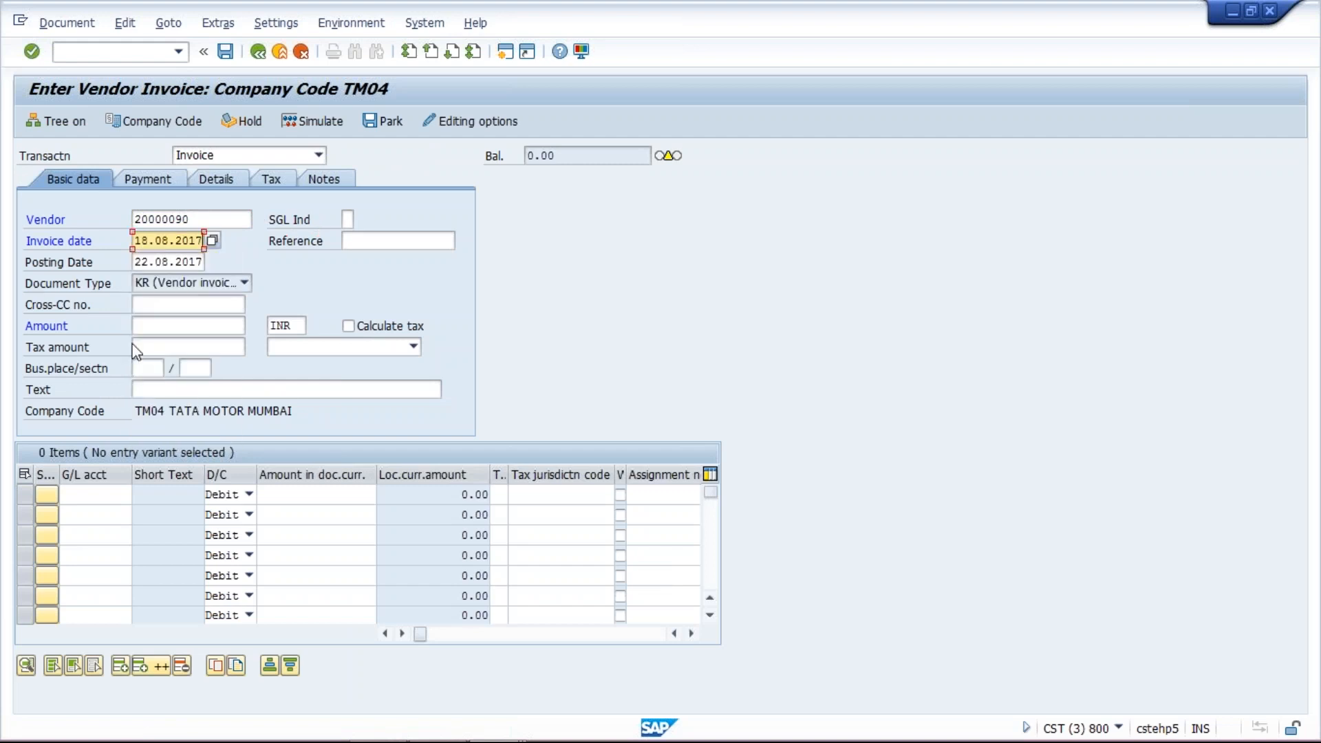
pyautogui.click(157, 326)
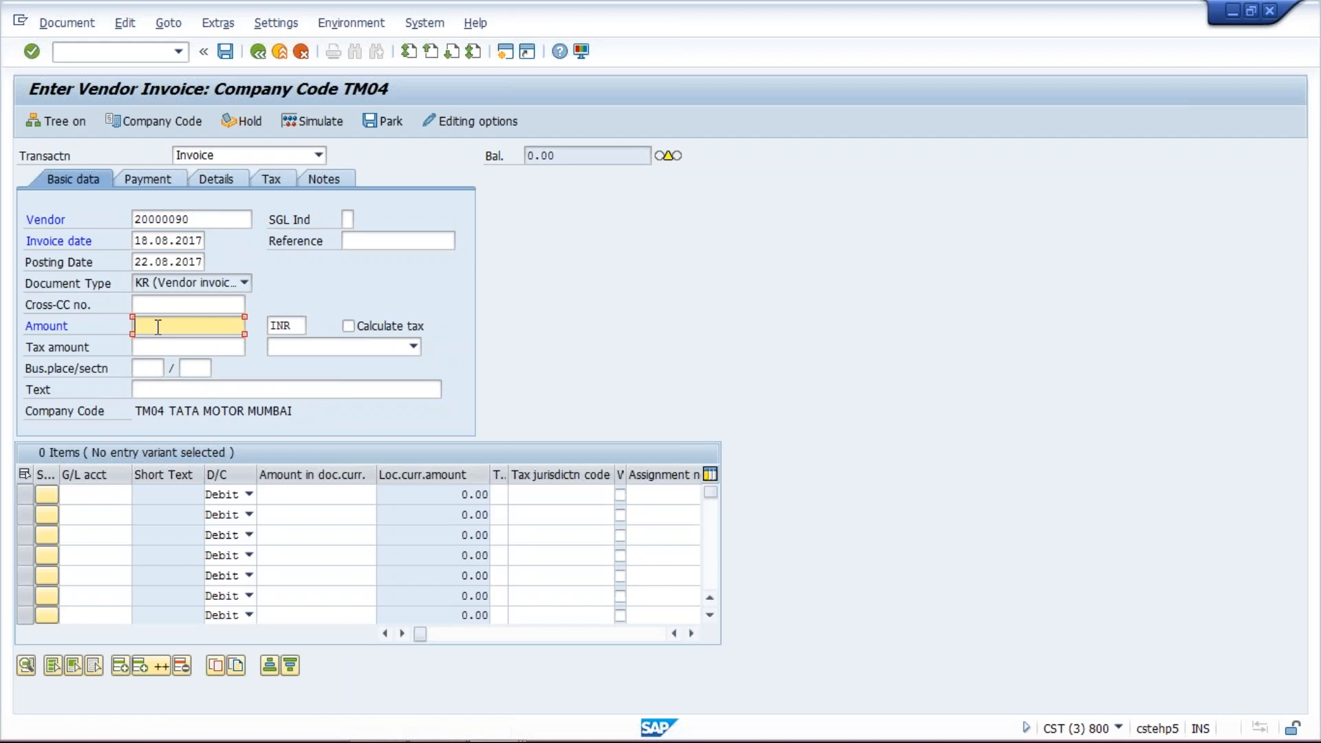
pyautogui.write('1')
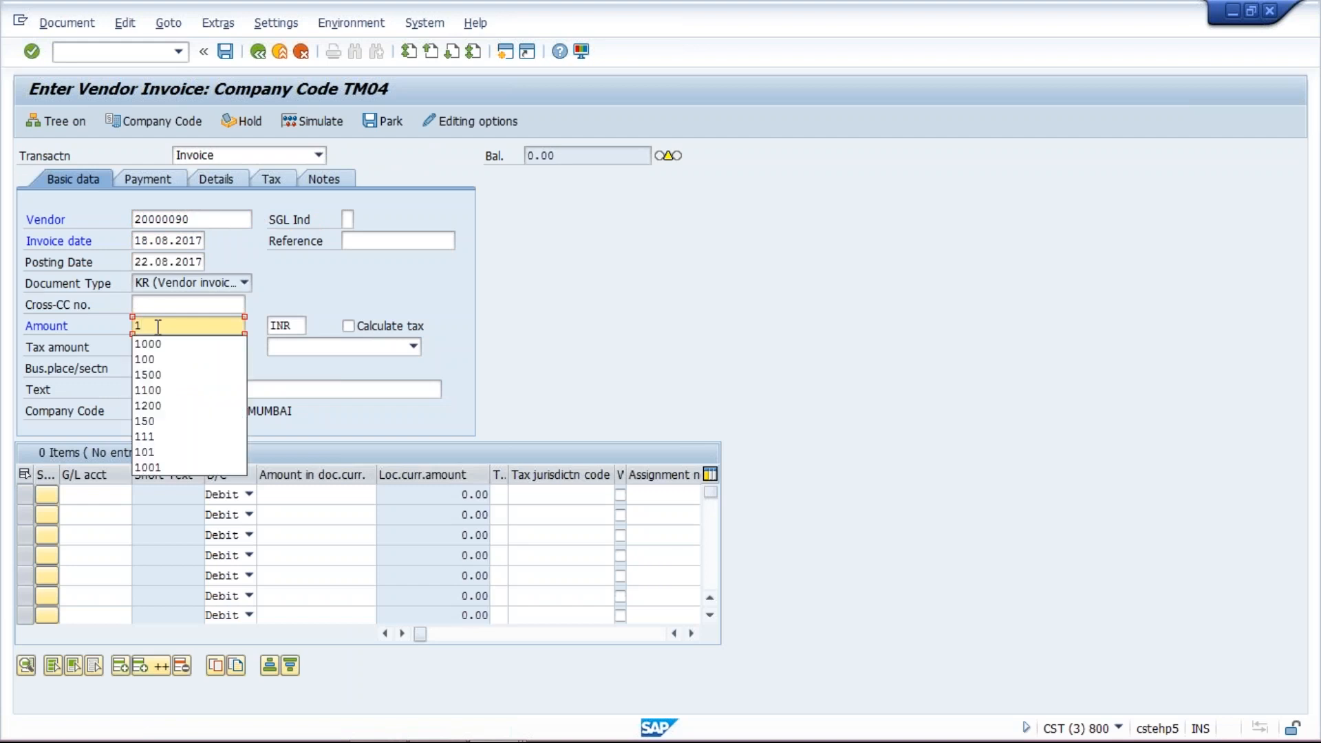
pyautogui.write('000')
# - Add a debit line to G/L account 4000 for 1000 and post the invoice
pyautogui.click(90, 494)
pyautogui.click(88, 514)
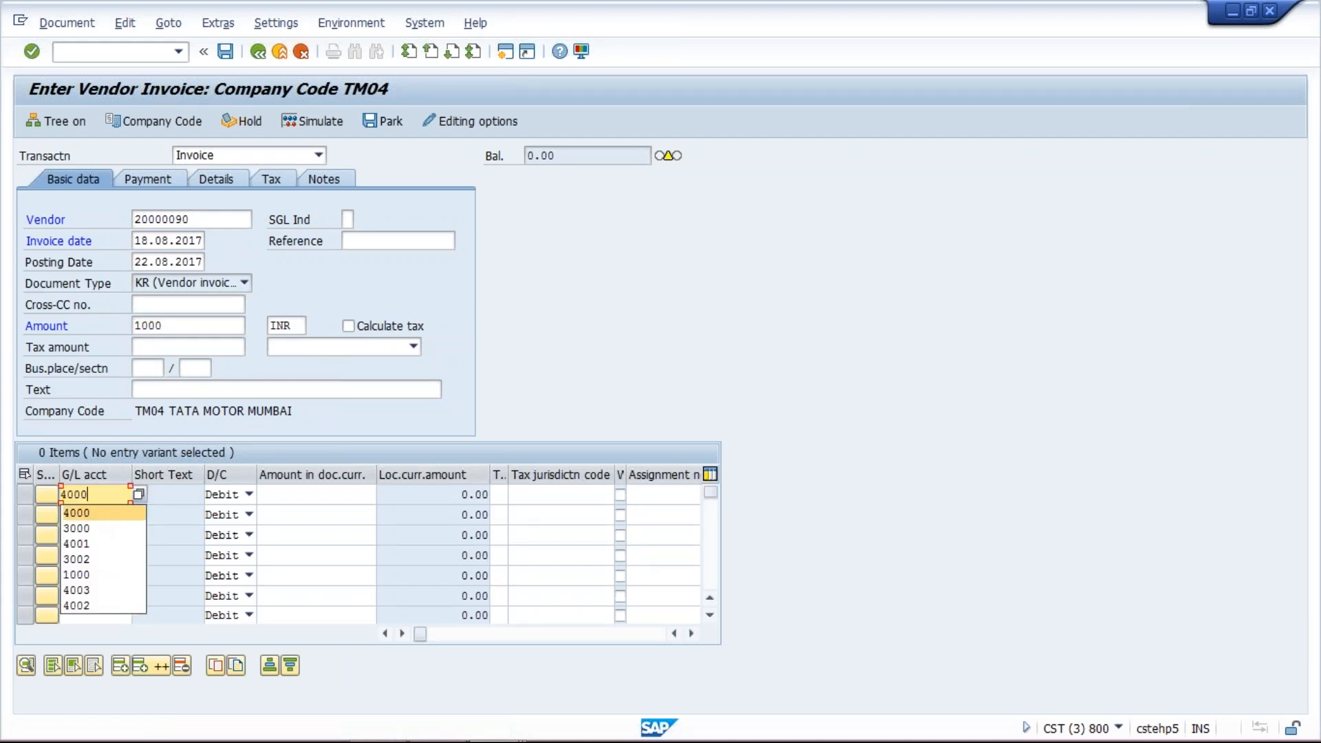
pyautogui.click(330, 491)
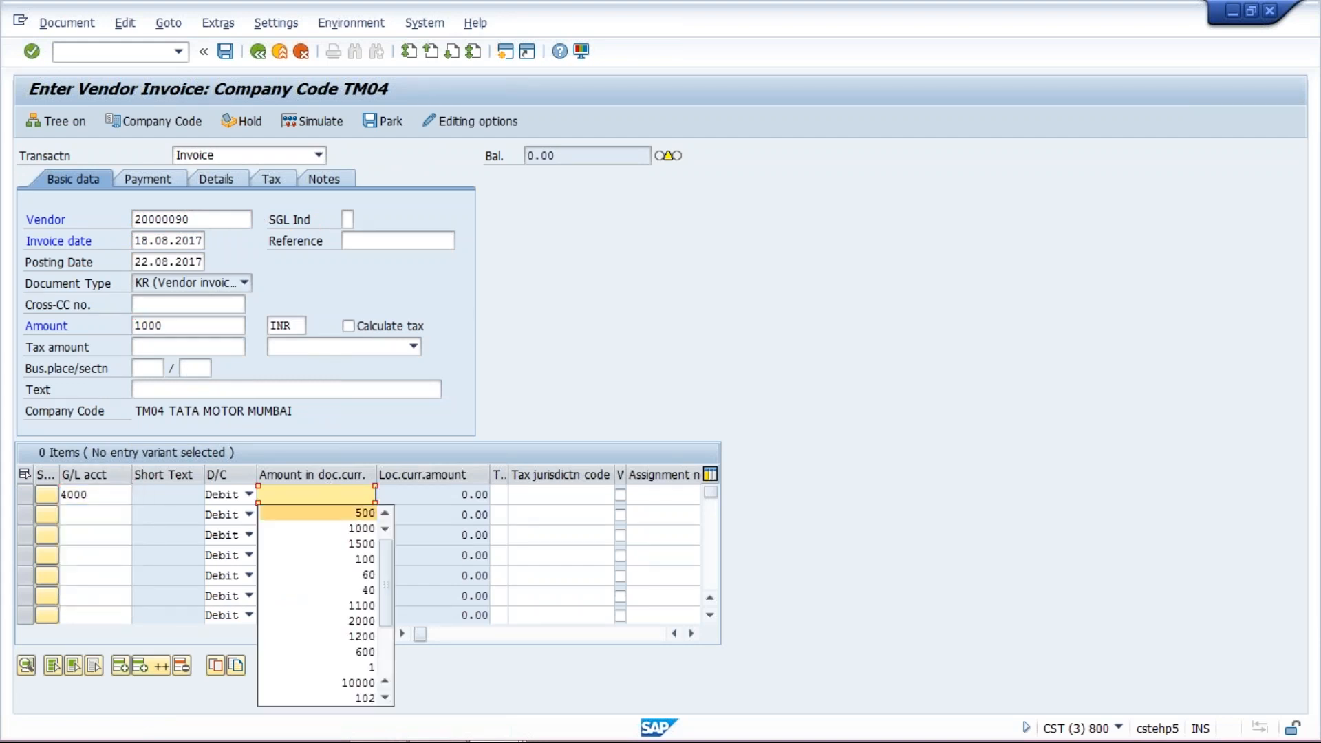
pyautogui.click(348, 525)
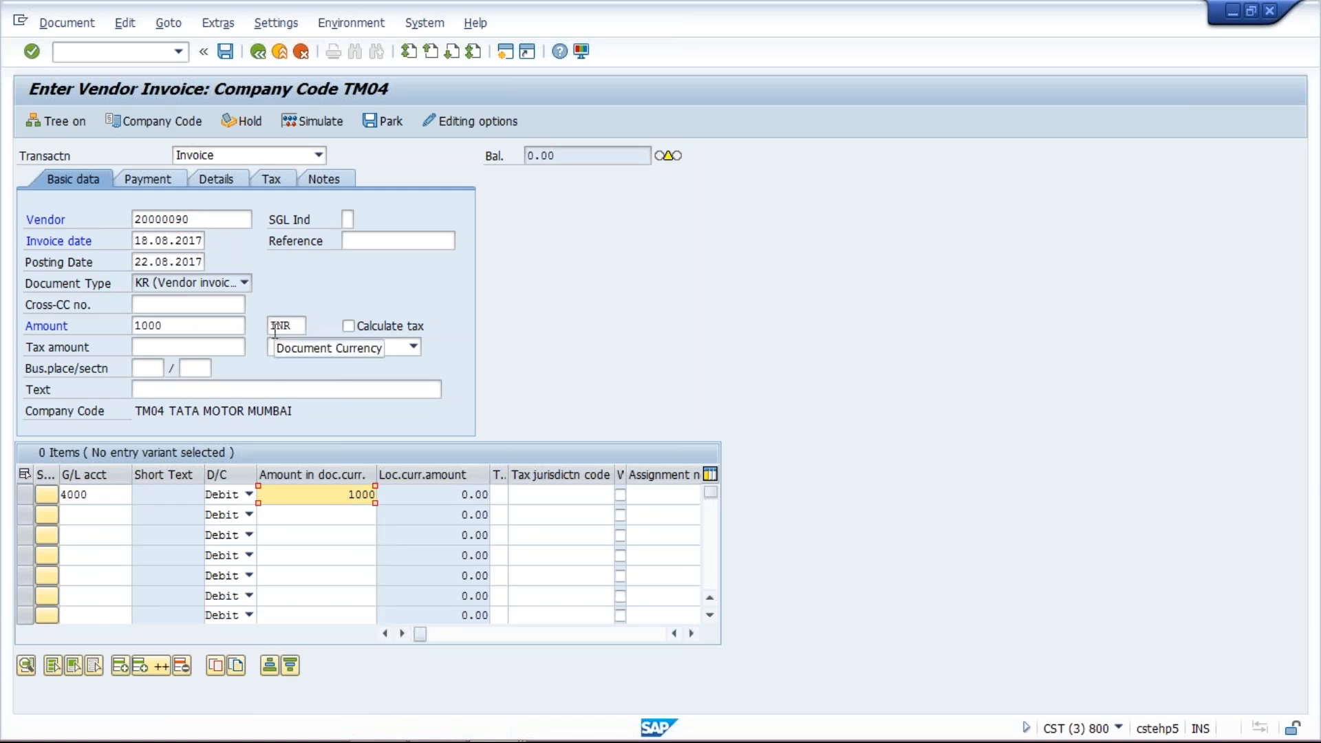
pyautogui.click(225, 51)
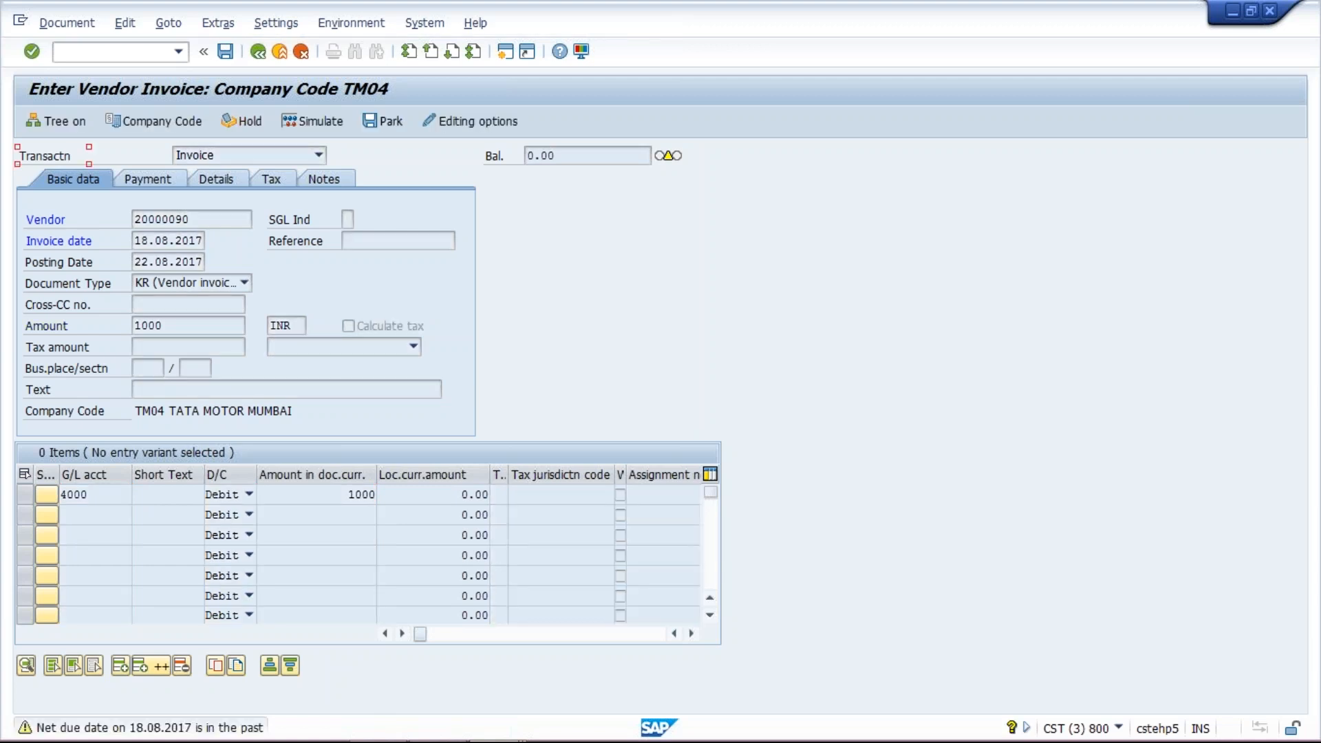
pyautogui.press('Return')
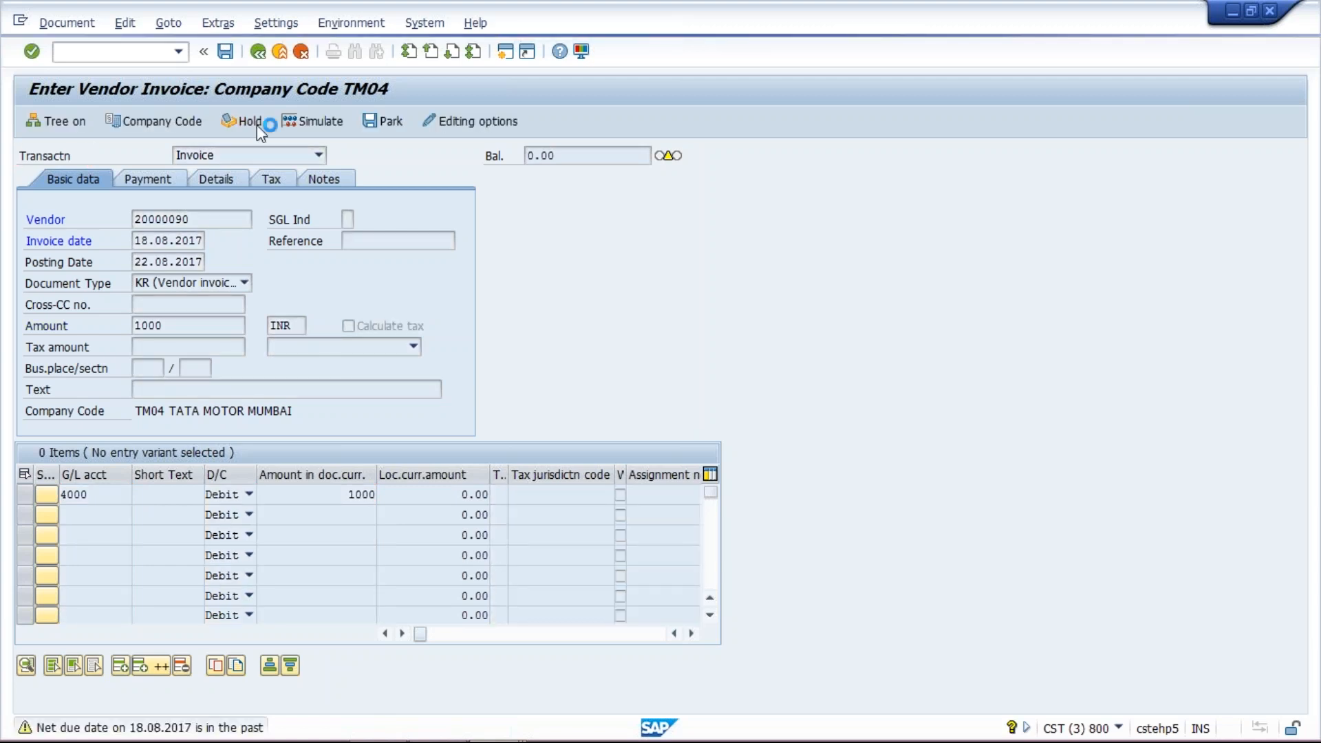
# - Enter a new invoice header for vendor 20000090 with invoice date 22.08.2017 and amount 2500
pyautogui.click(203, 220)
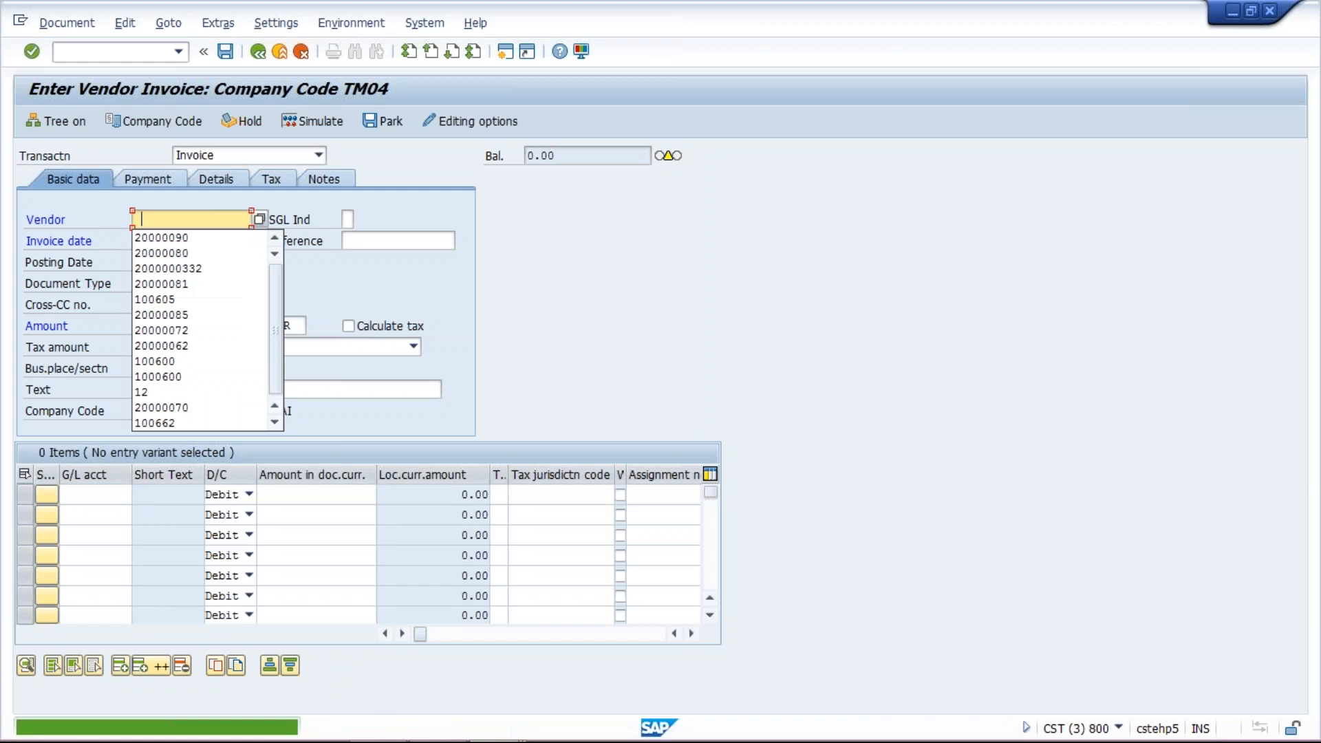
pyautogui.click(205, 239)
pyautogui.click(169, 242)
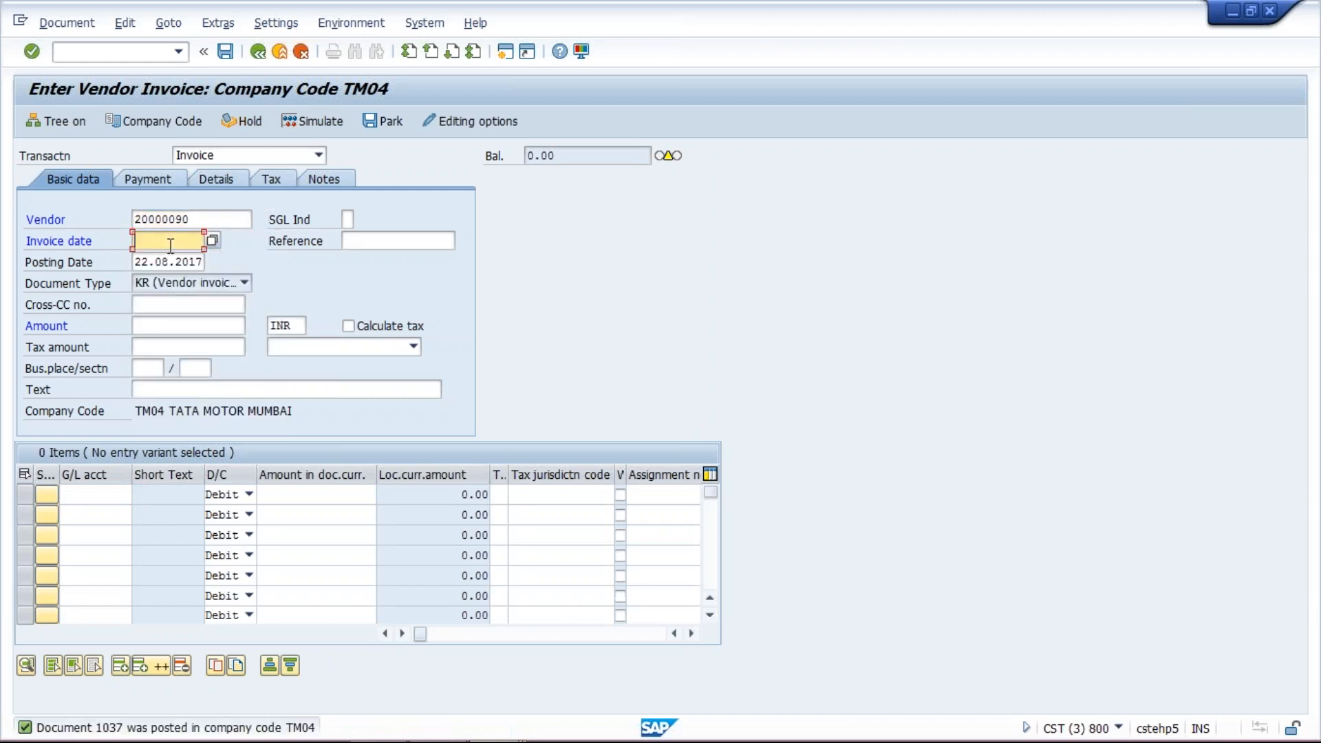
pyautogui.write('22.08.2017')
pyautogui.click(175, 329)
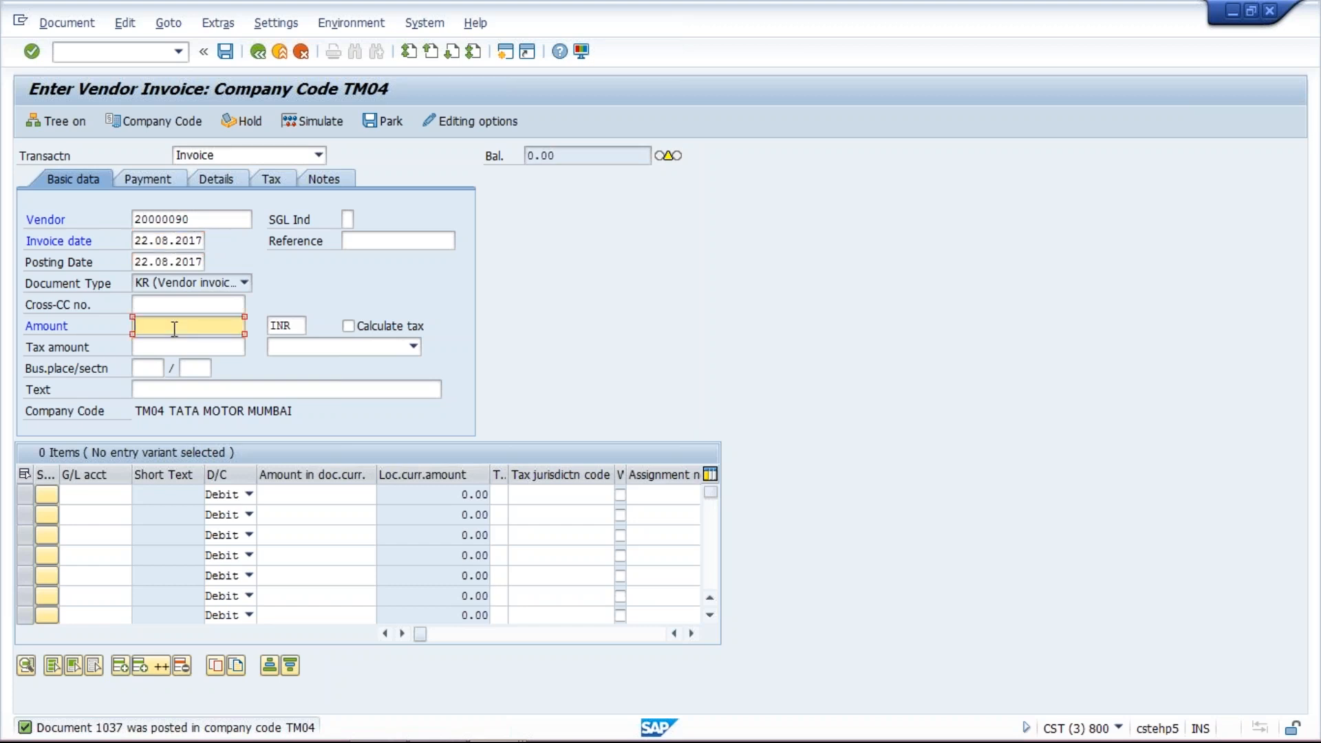
pyautogui.write('2500')
# - Add a debit line to G/L account 4000 for 2500 and post the invoice
pyautogui.click(95, 495)
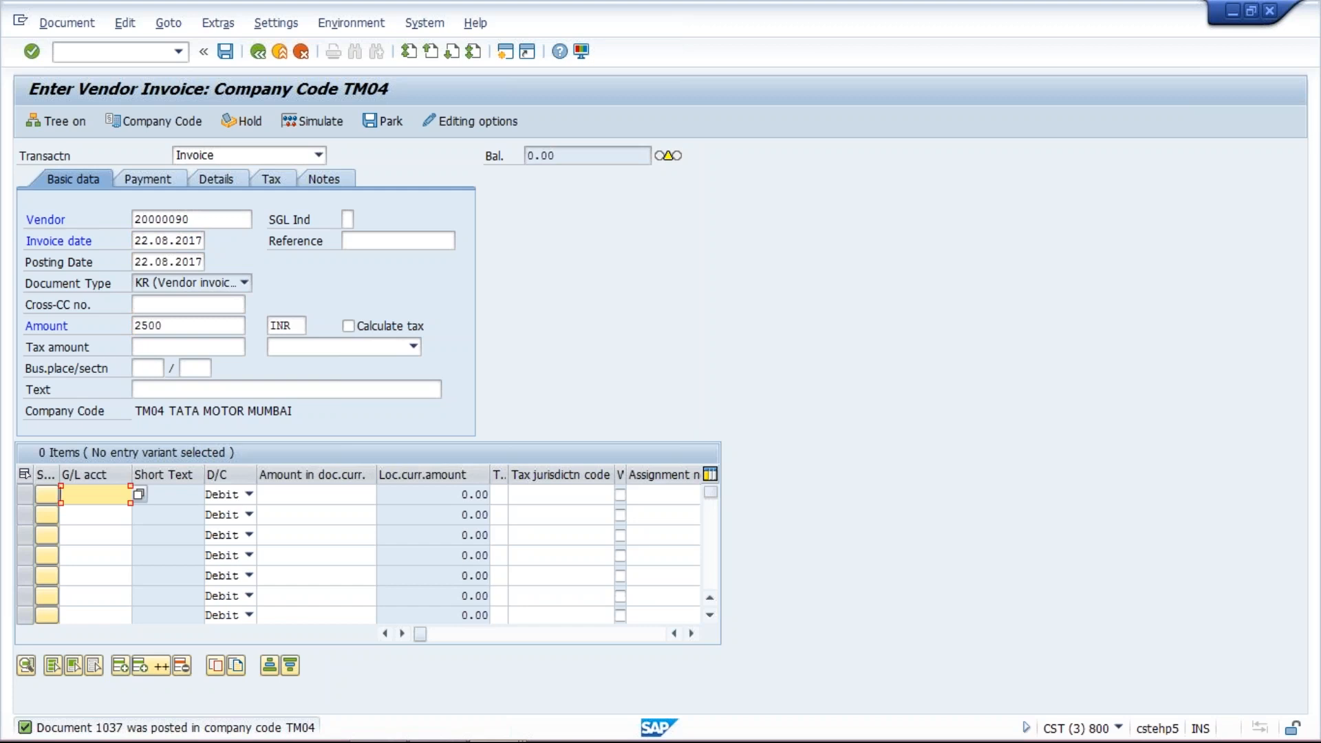
pyautogui.click(67, 495)
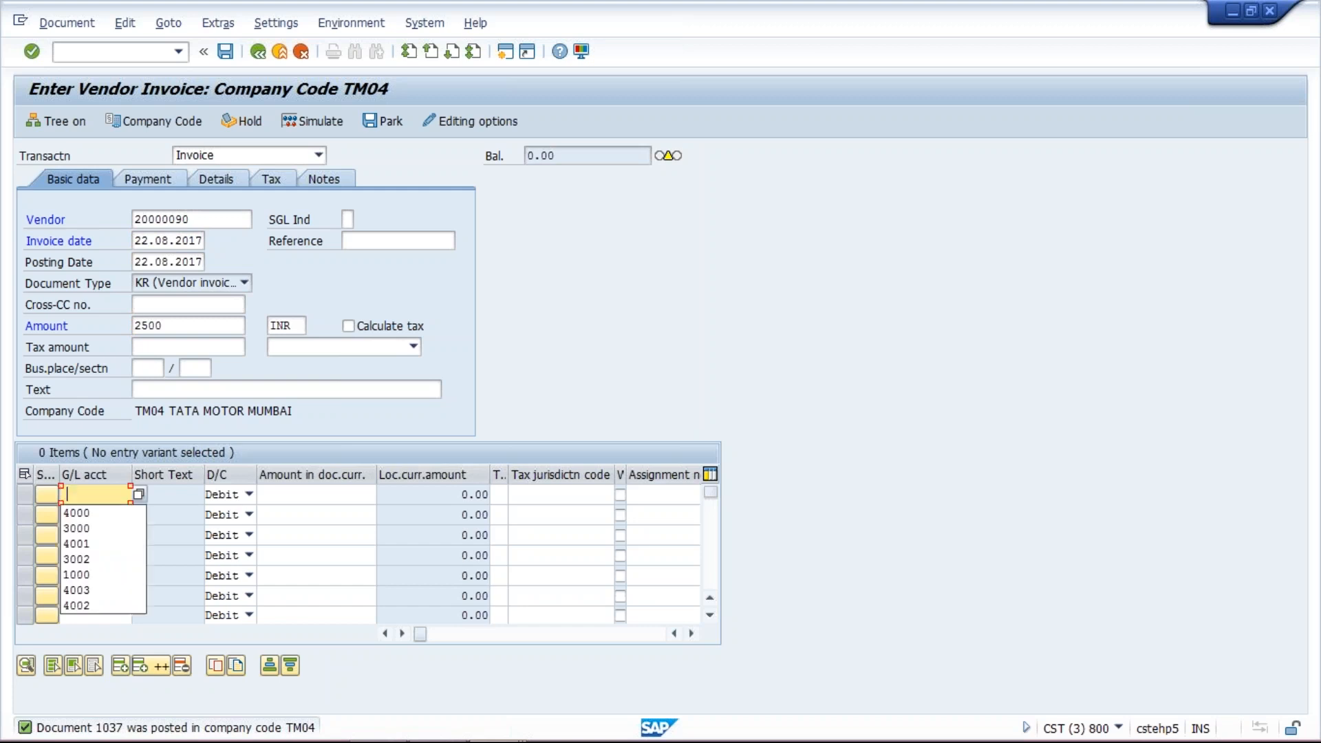
pyautogui.click(106, 515)
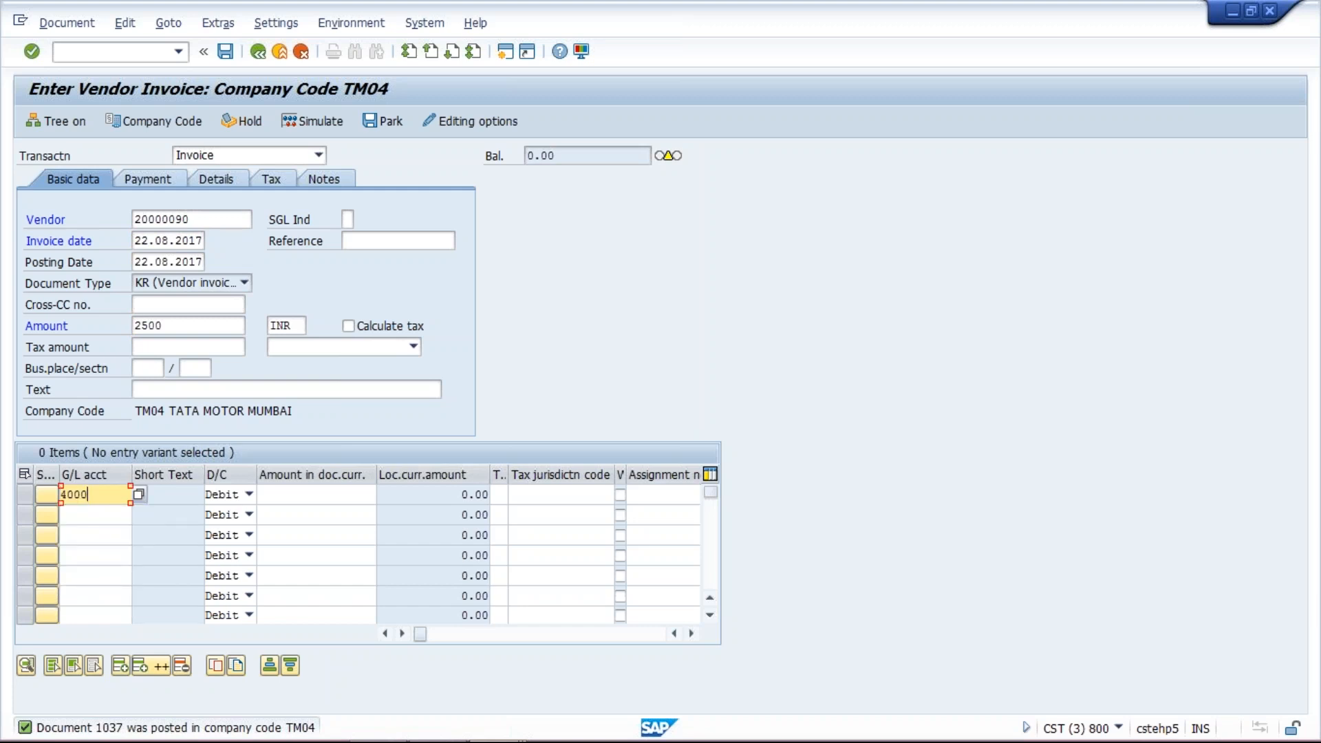
pyautogui.click(302, 499)
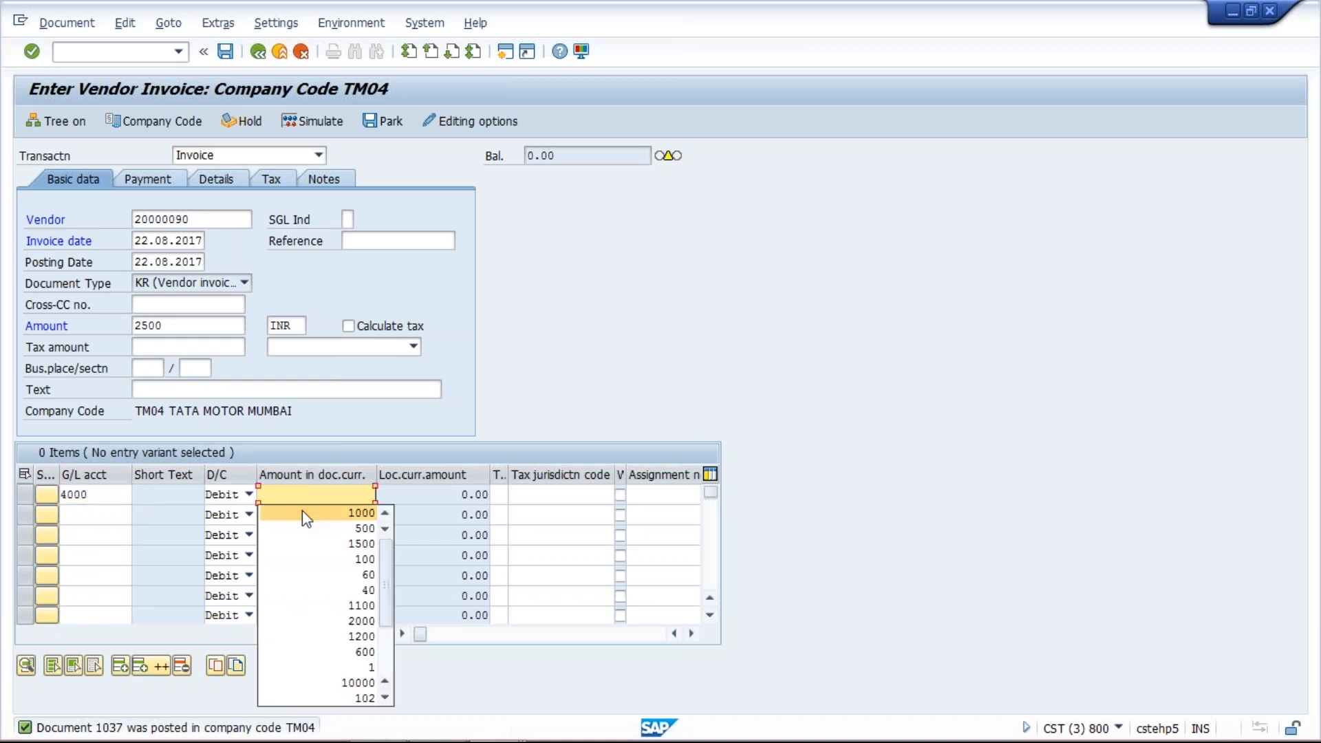
pyautogui.write('2500')
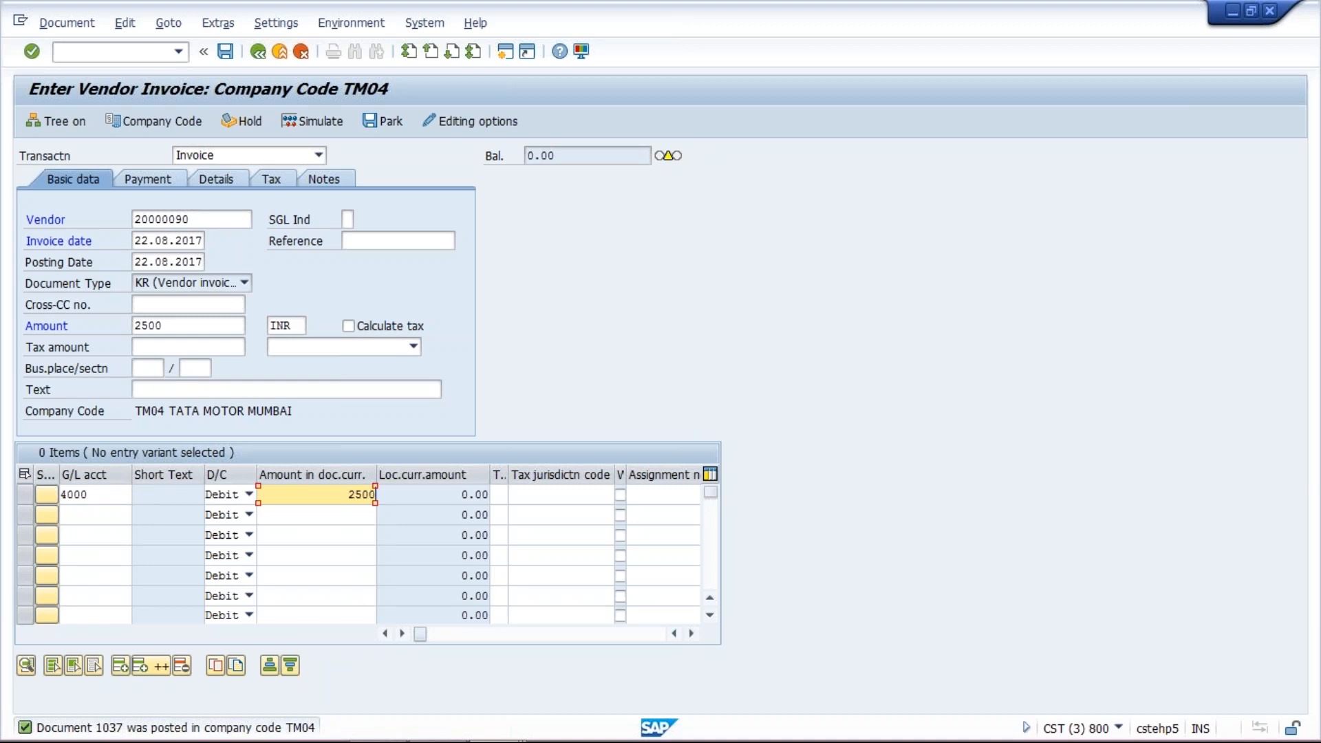
pyautogui.press('Return')
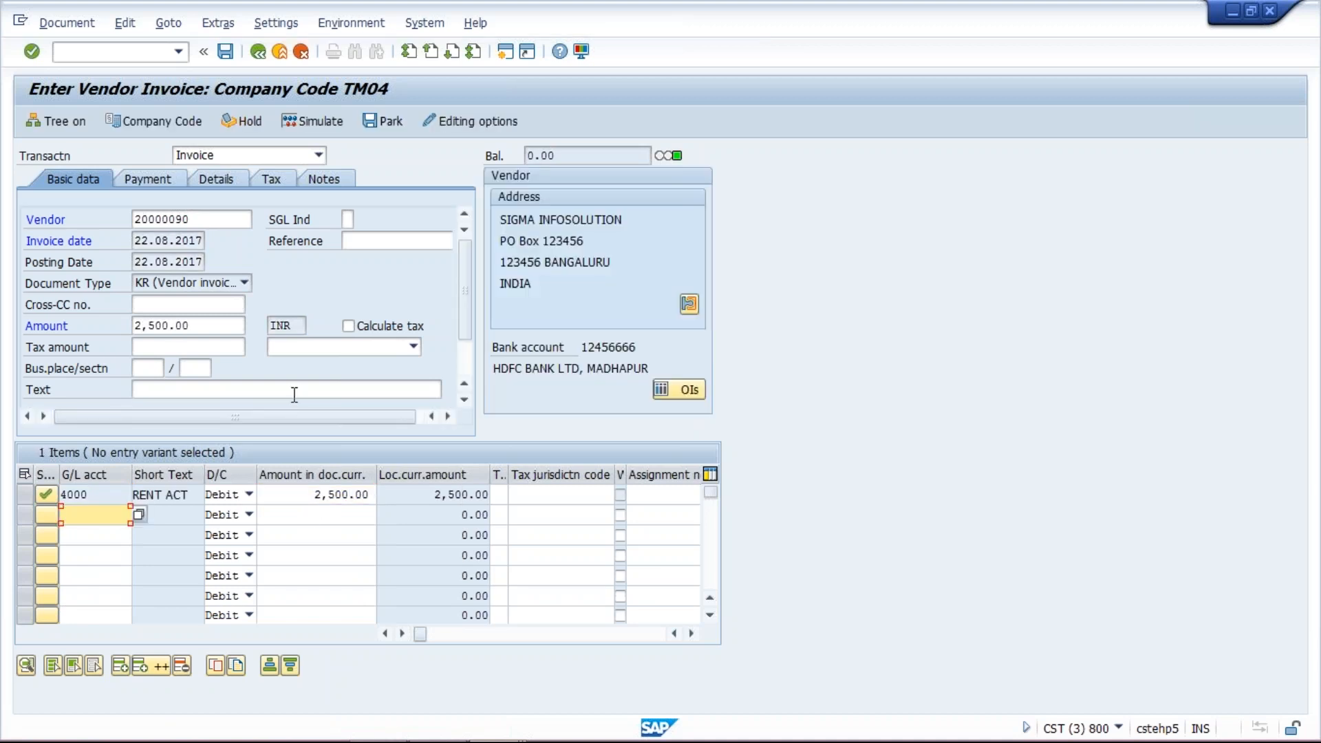
pyautogui.click(229, 59)
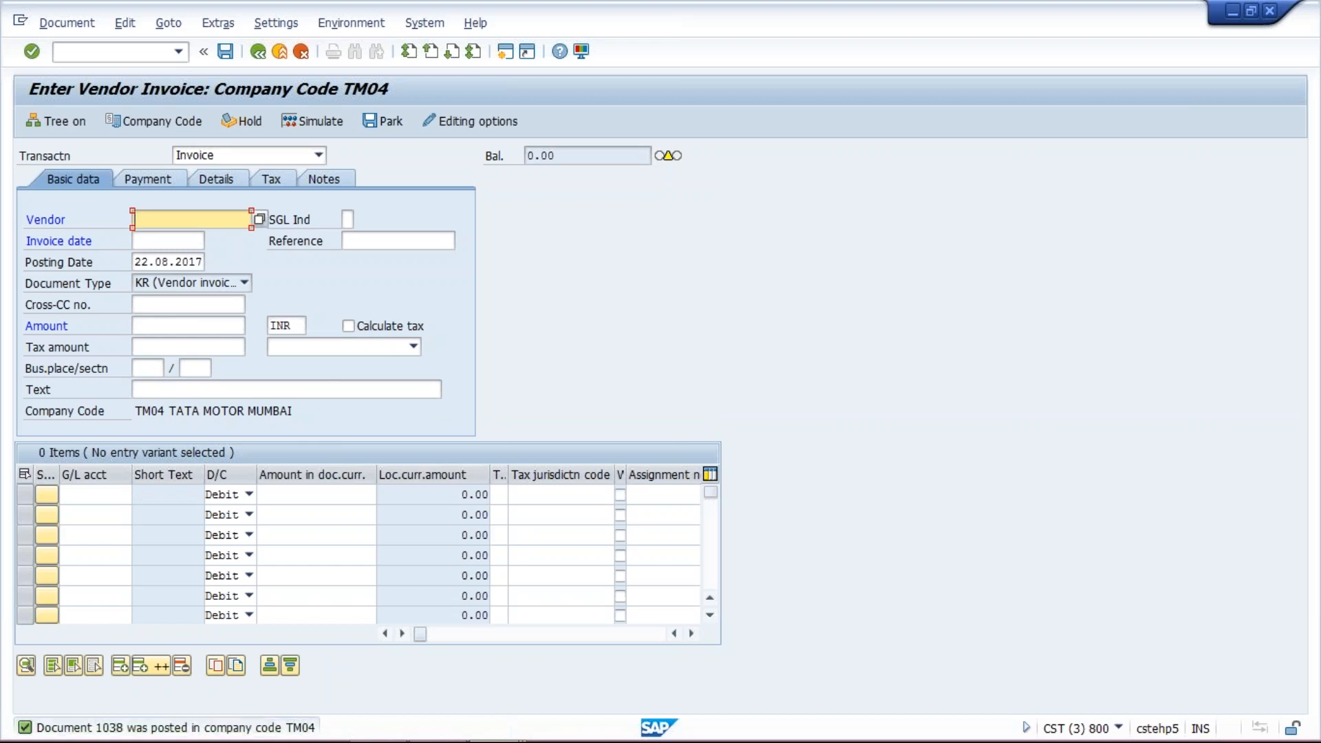
# - Enter another invoice header for vendor 20000090 with invoice date 22.08.2017 and amount 1500
pyautogui.click(163, 215)
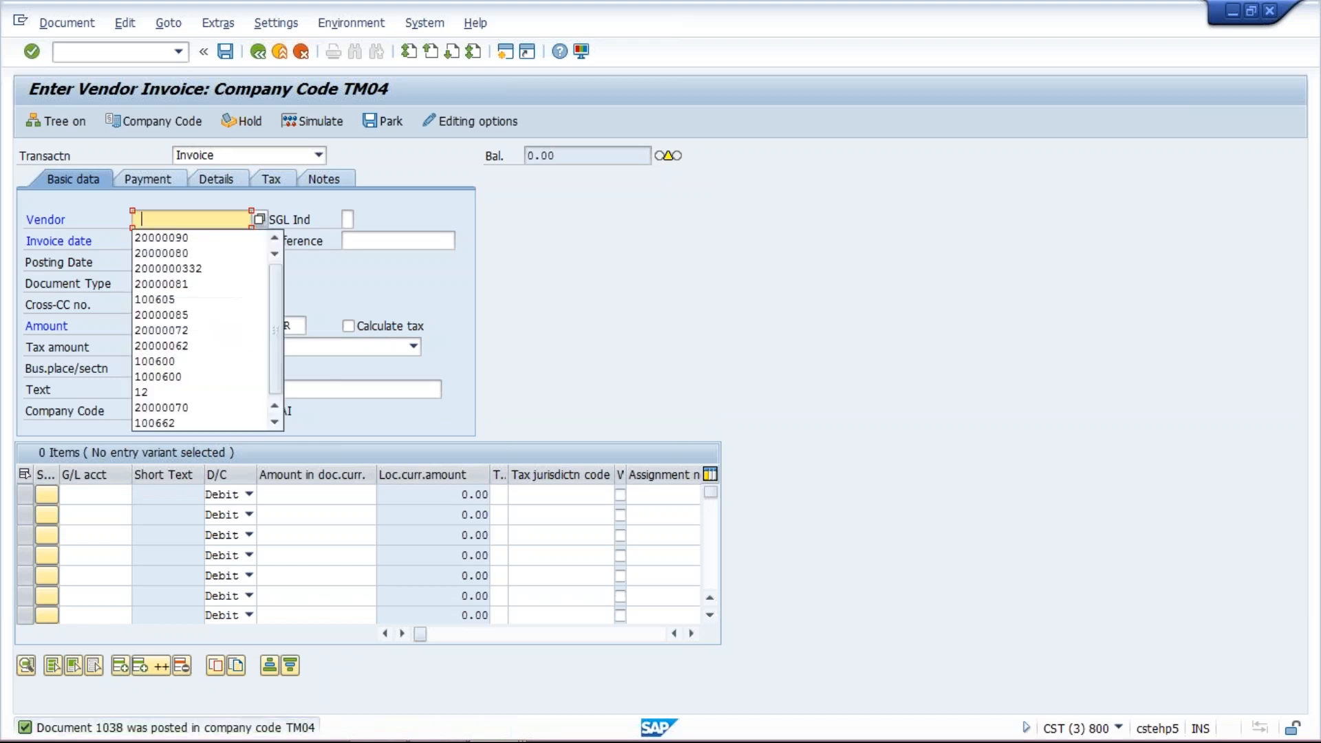
pyautogui.press('Down')
pyautogui.press('Return')
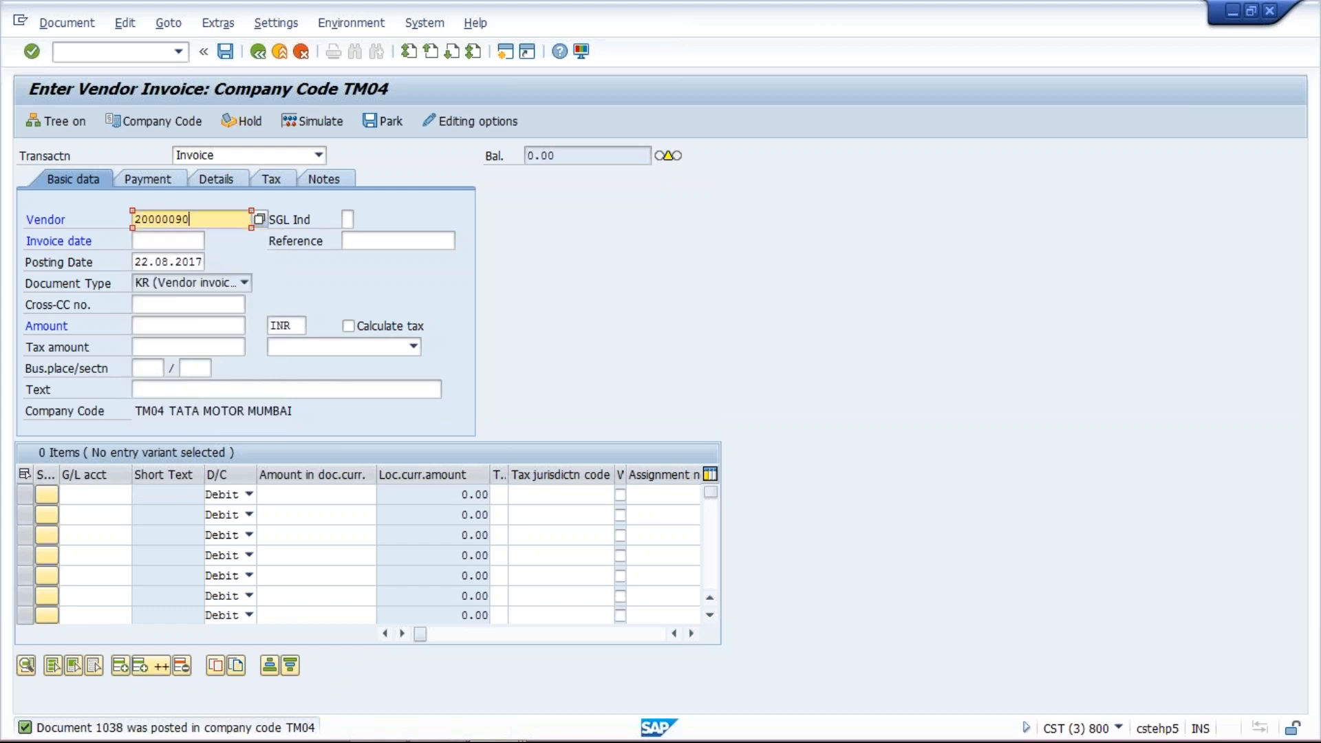
pyautogui.click(168, 242)
pyautogui.click(168, 259)
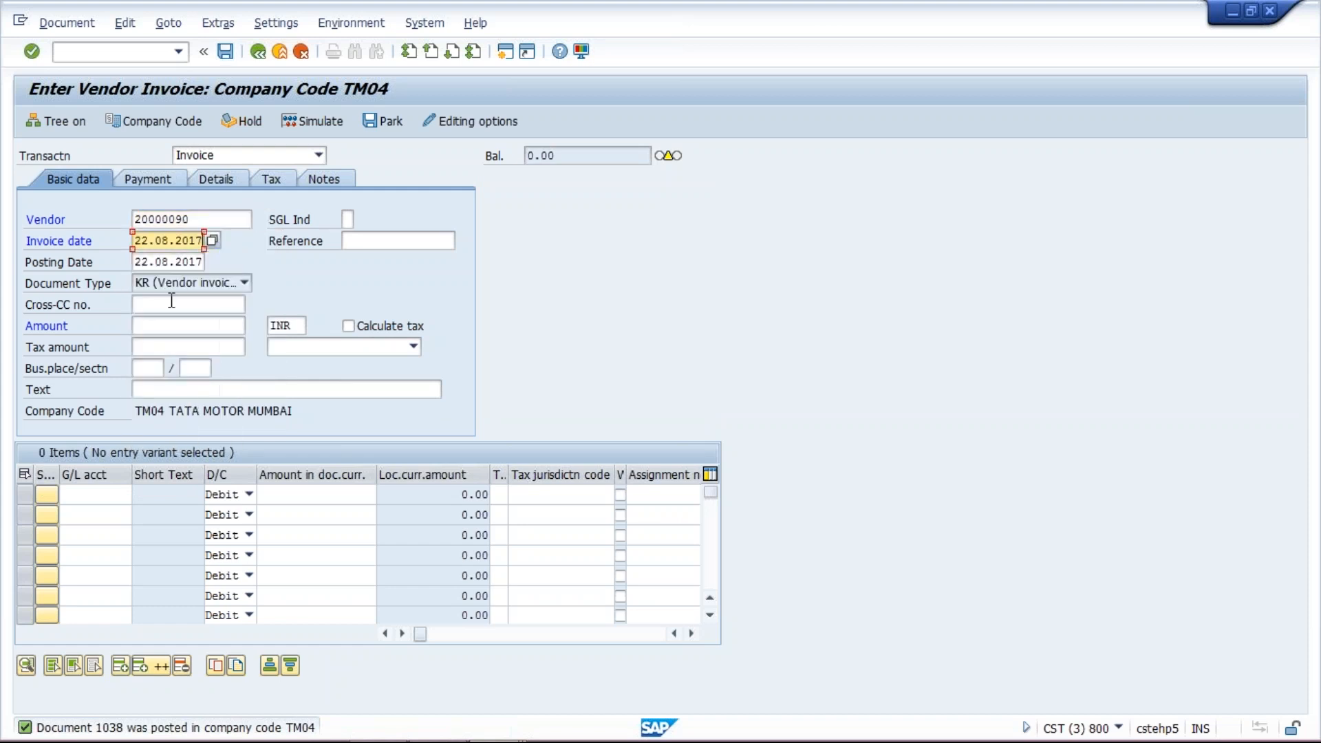
pyautogui.click(168, 327)
pyautogui.write('1500')
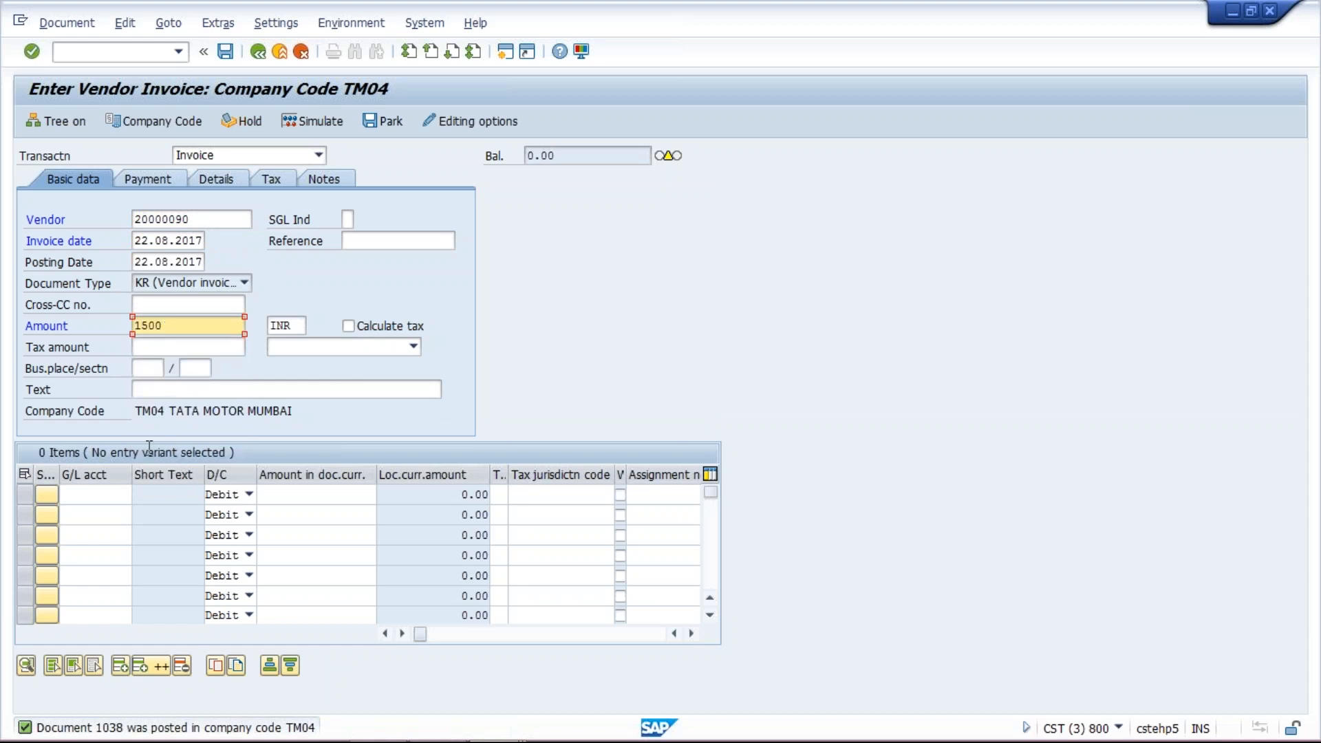
# - Add a debit line to G/L account 4000 for 1500 and post the invoice
pyautogui.click(96, 494)
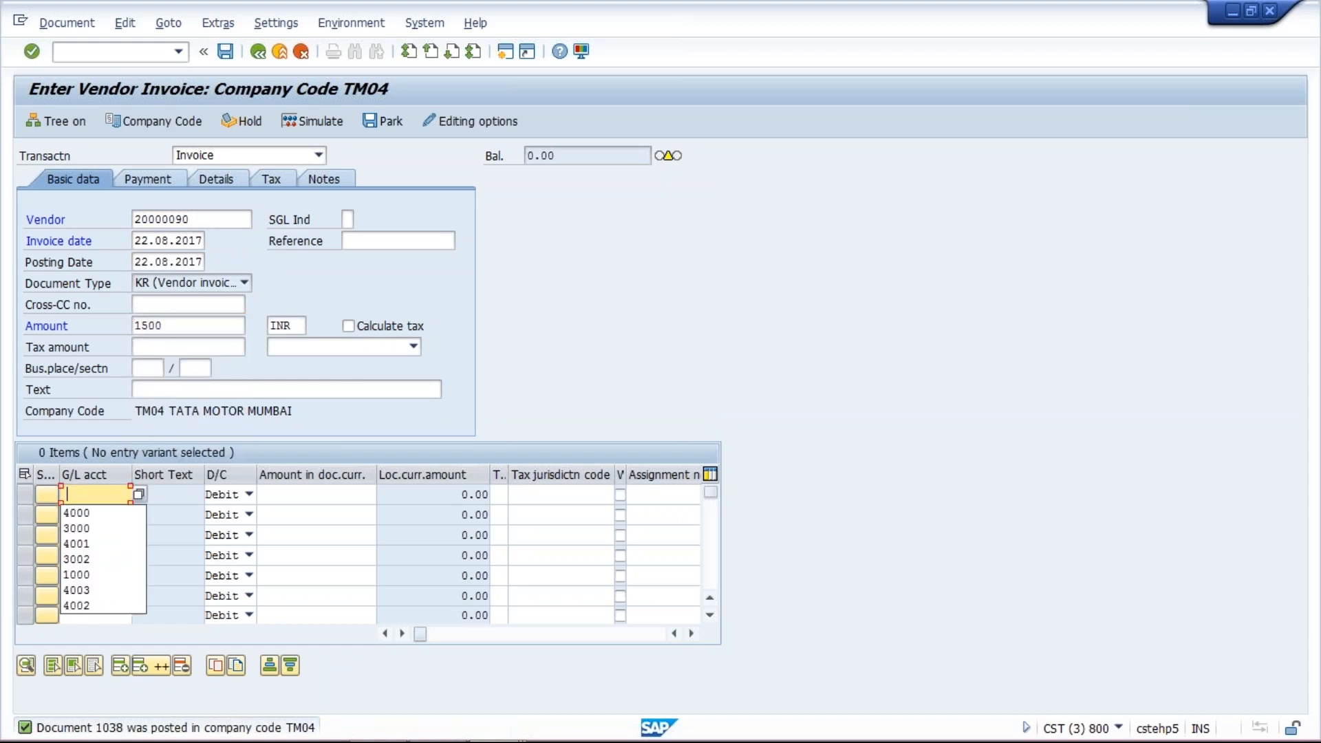
pyautogui.click(93, 513)
pyautogui.click(330, 493)
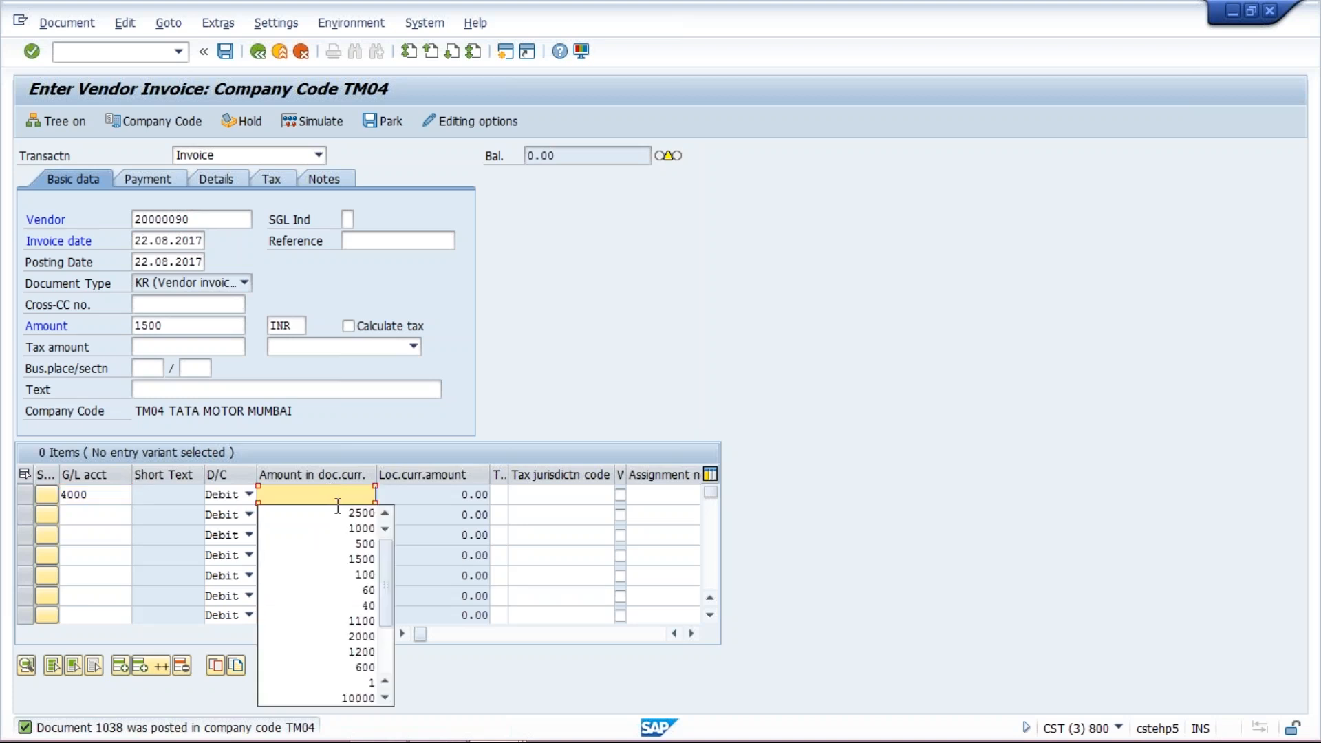
pyautogui.press('Escape')
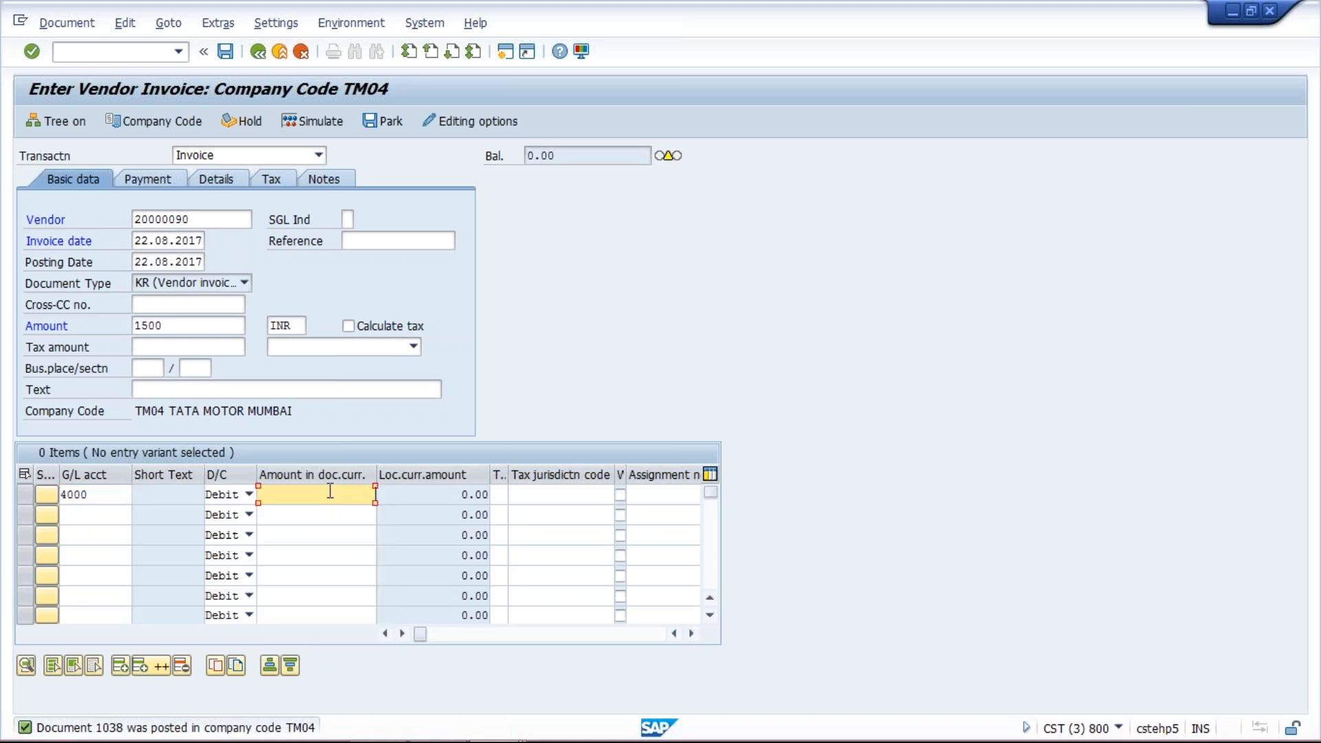
pyautogui.write('1500')
pyautogui.press('Return')
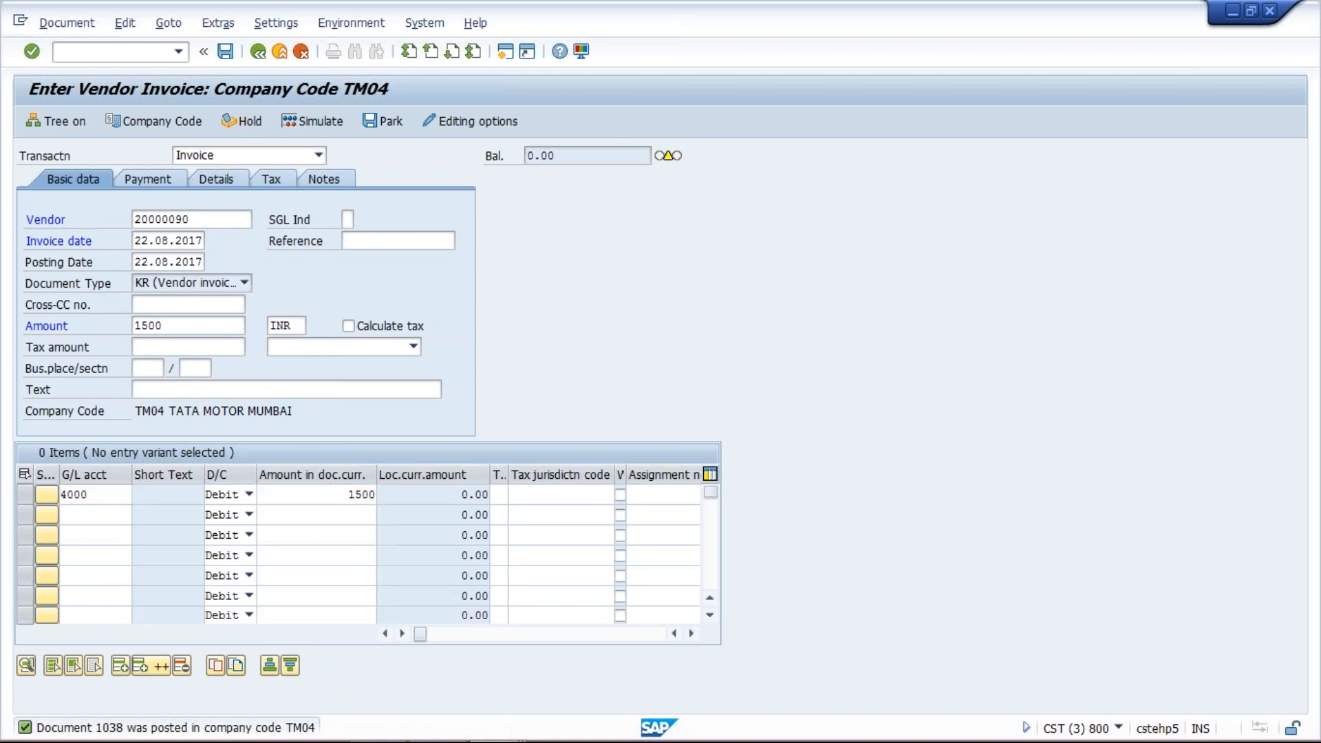
pyautogui.click(225, 51)
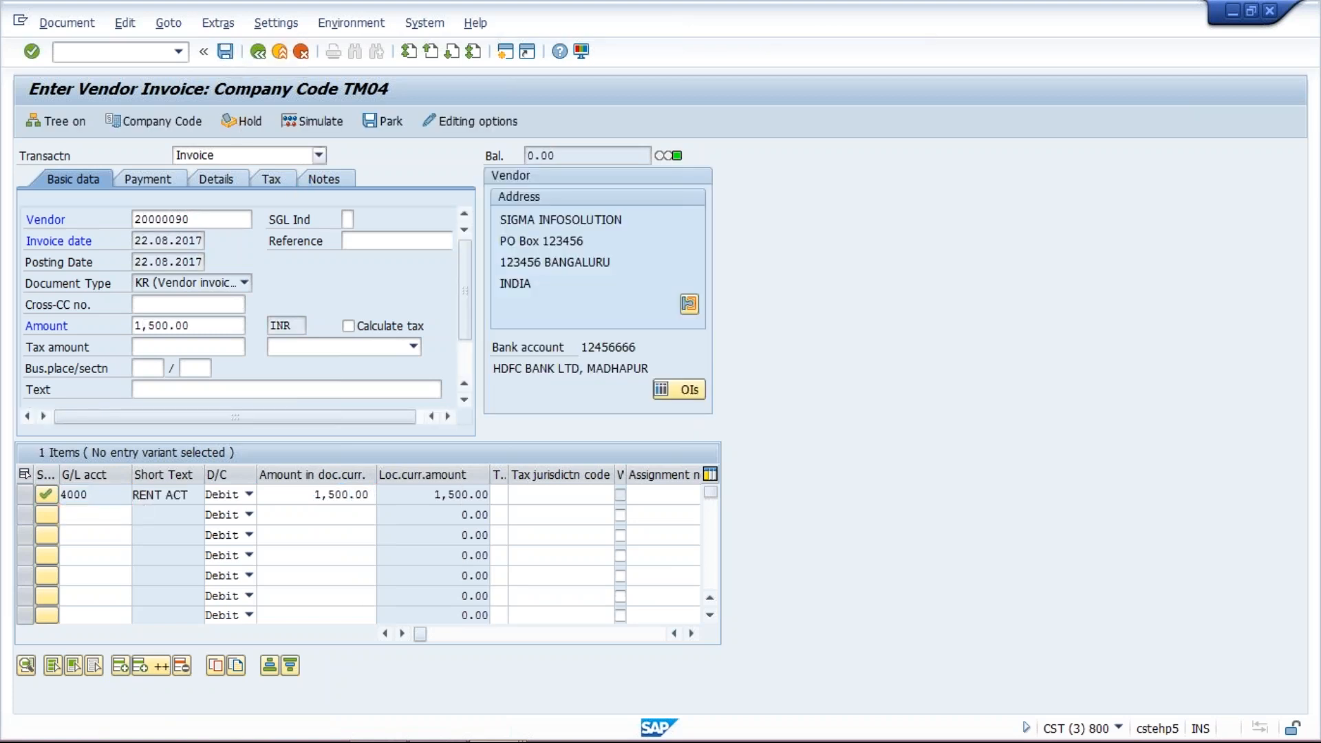
# - Enter a new invoice header for vendor 20000090 with invoice date 22.08.2017 and amount 2000
pyautogui.write('2')
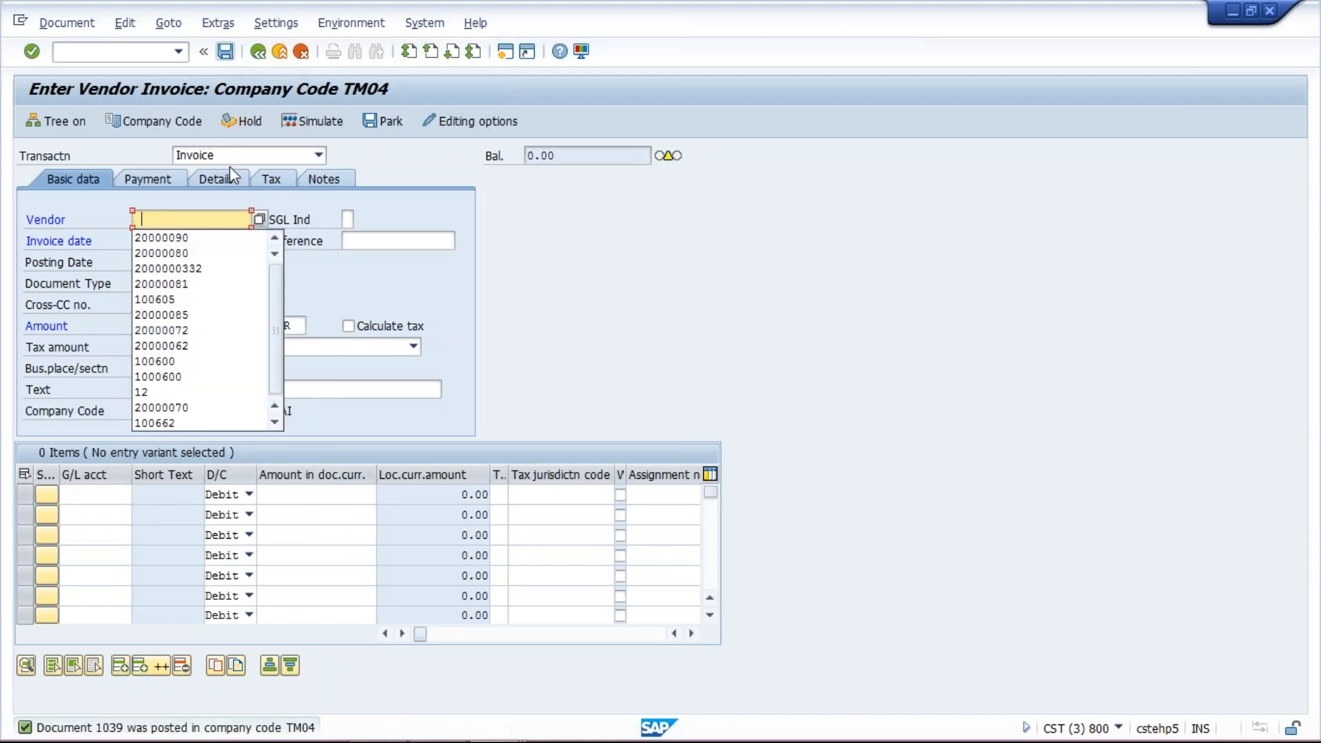
pyautogui.press('Down')
pyautogui.press('Return')
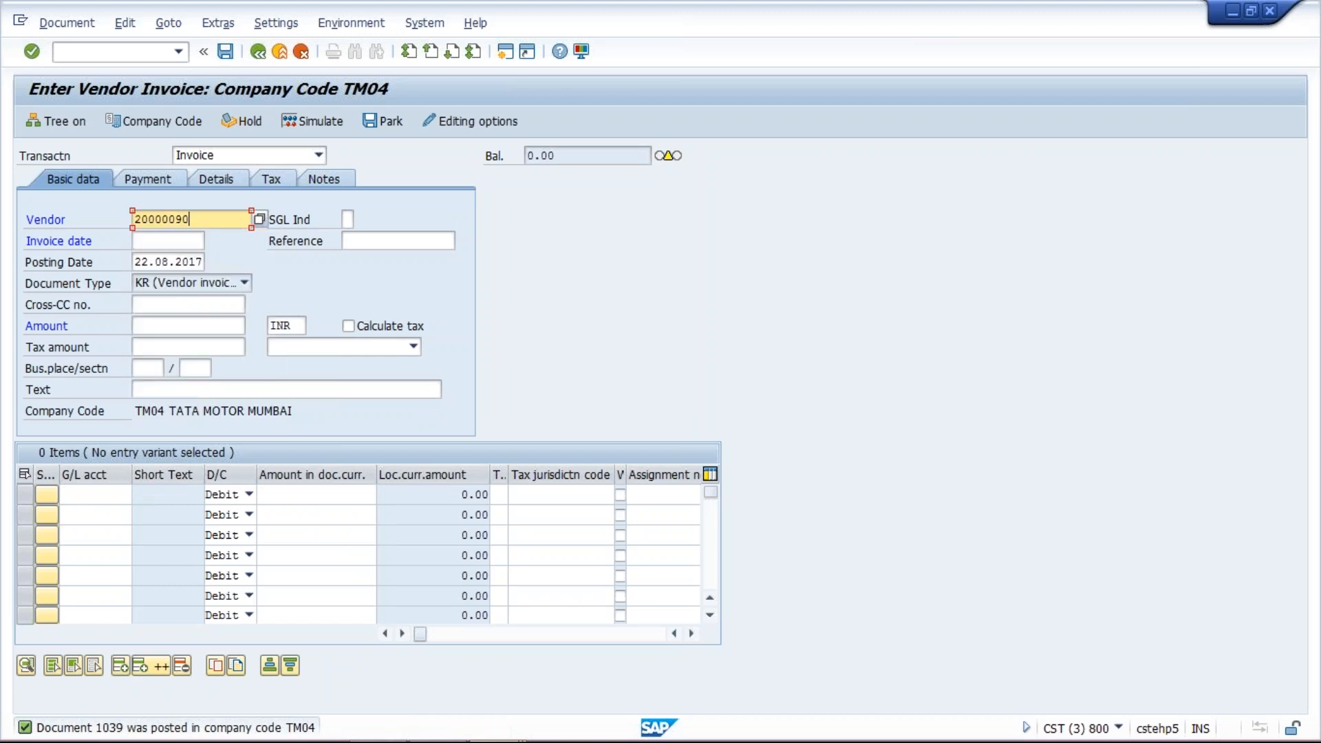
pyautogui.click(160, 240)
pyautogui.press('Down')
pyautogui.press('Return')
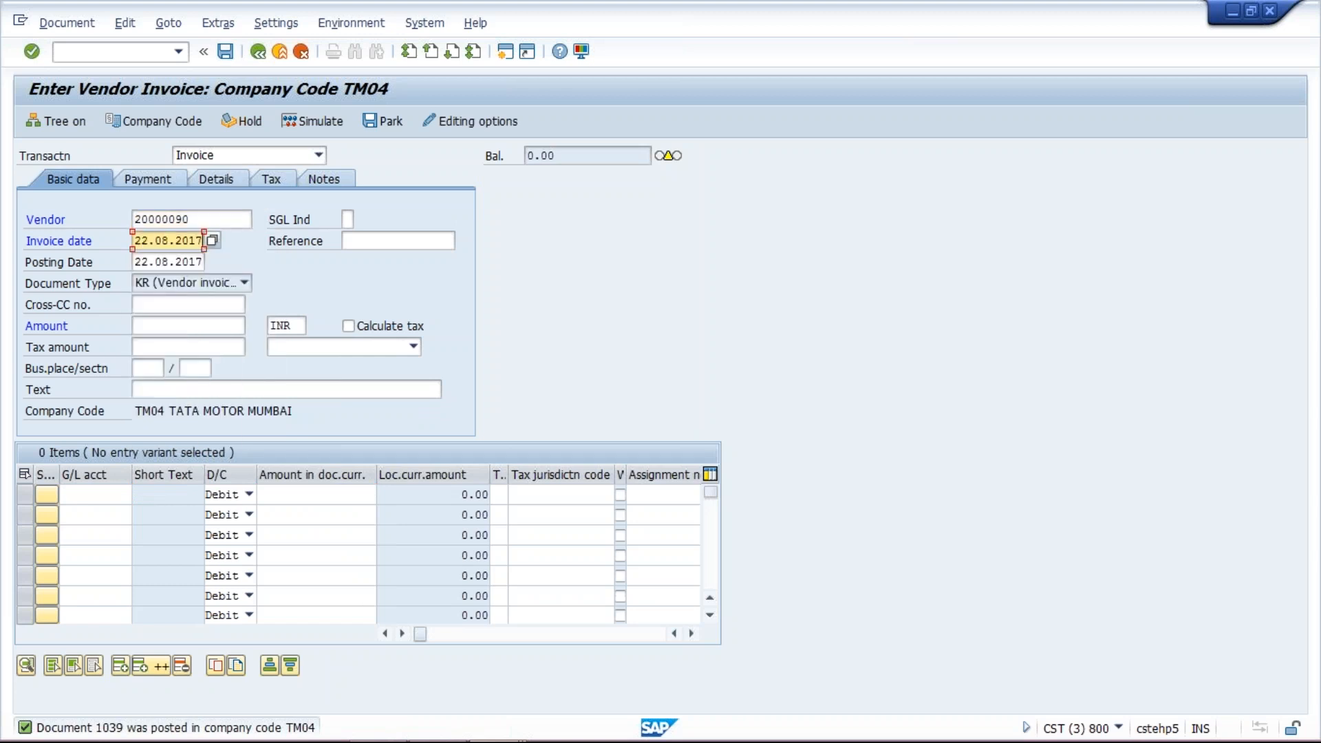
pyautogui.click(146, 325)
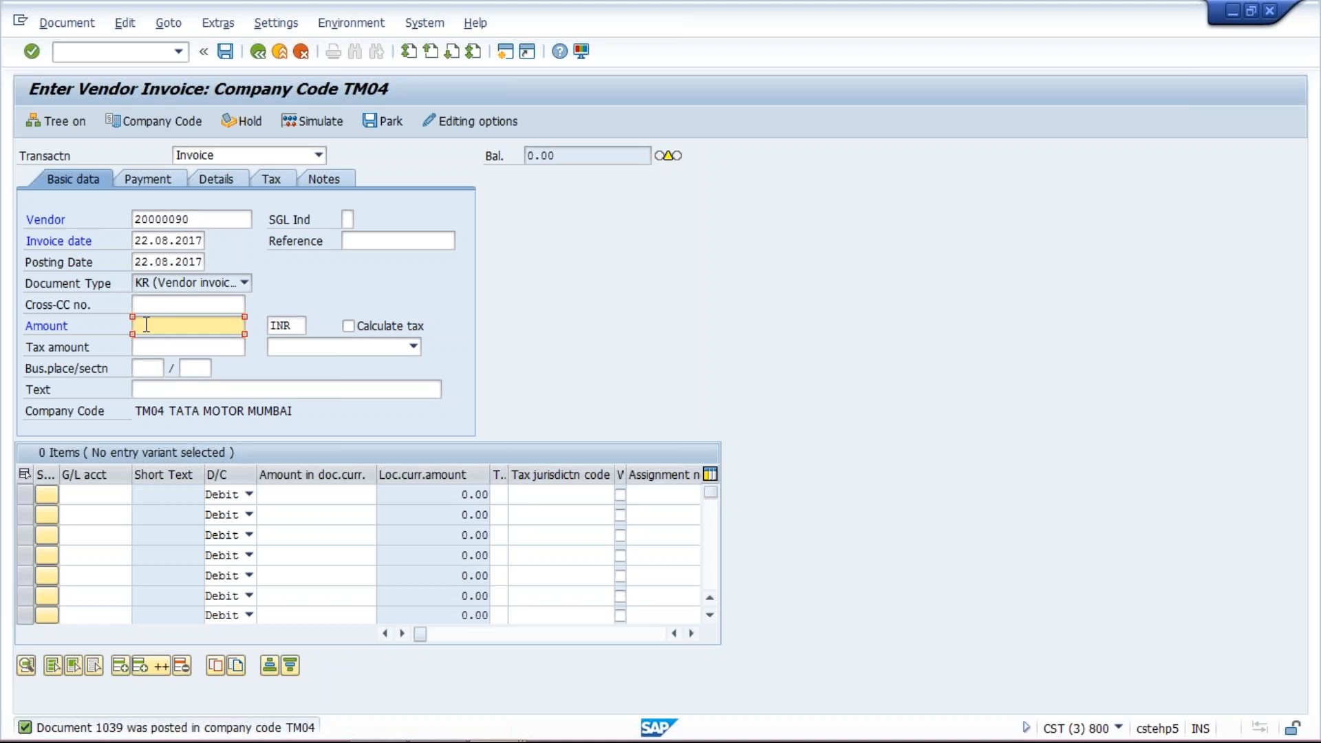
pyautogui.write('2000')
# - Add a debit line to G/L account 4000 for 2000 and post the invoice
pyautogui.click(84, 496)
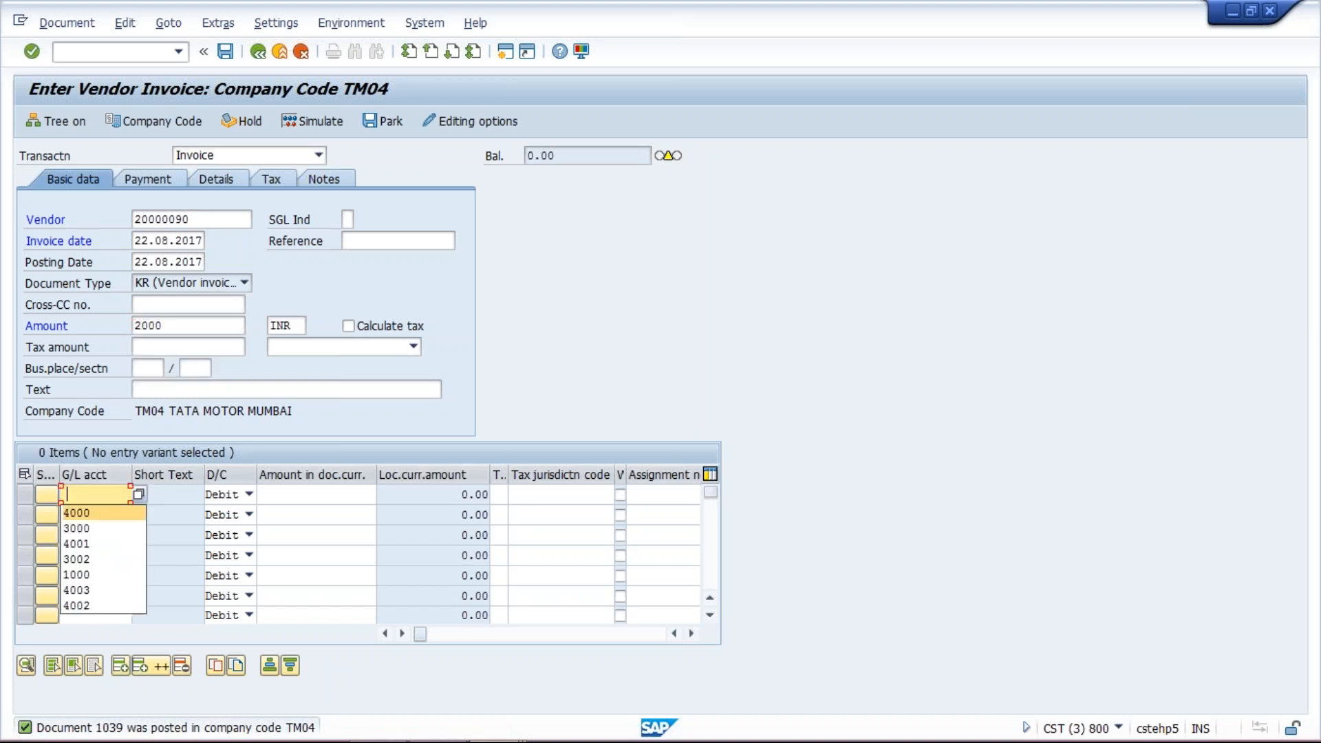
pyautogui.click(77, 513)
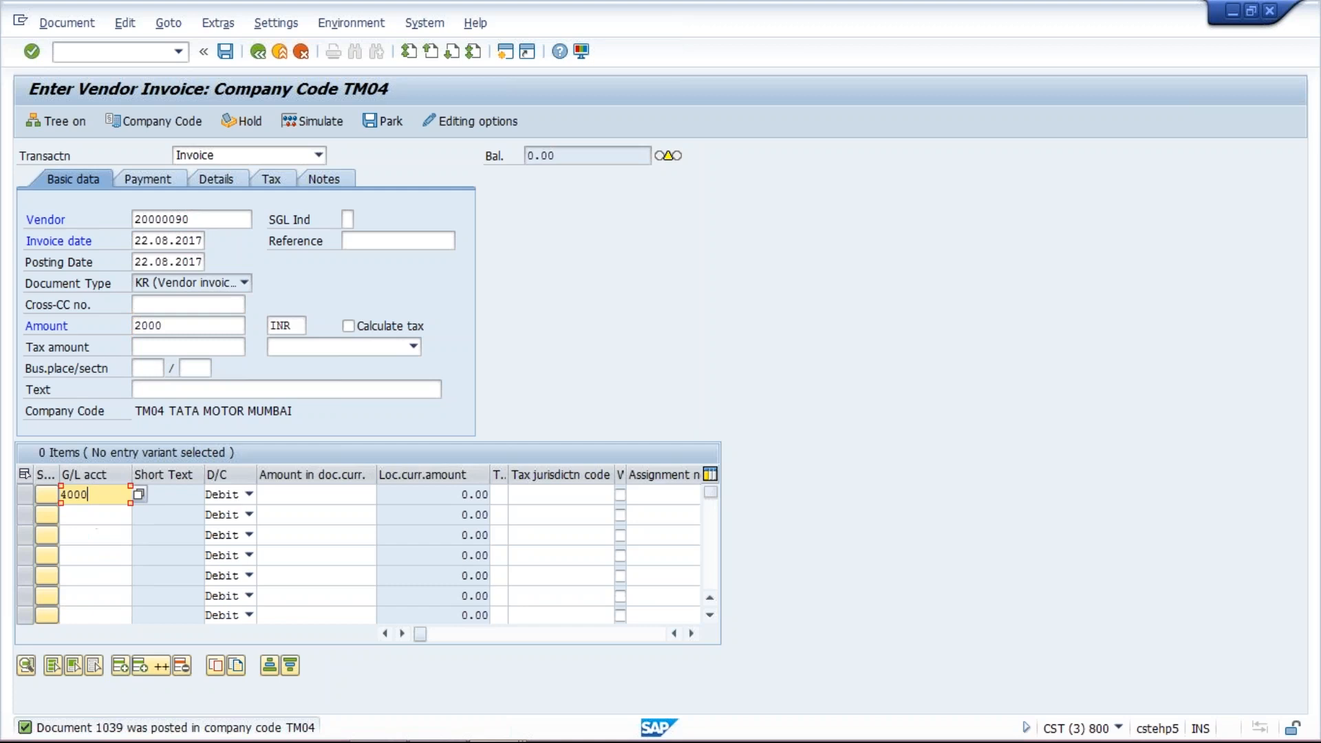
pyautogui.click(293, 495)
pyautogui.write('2000')
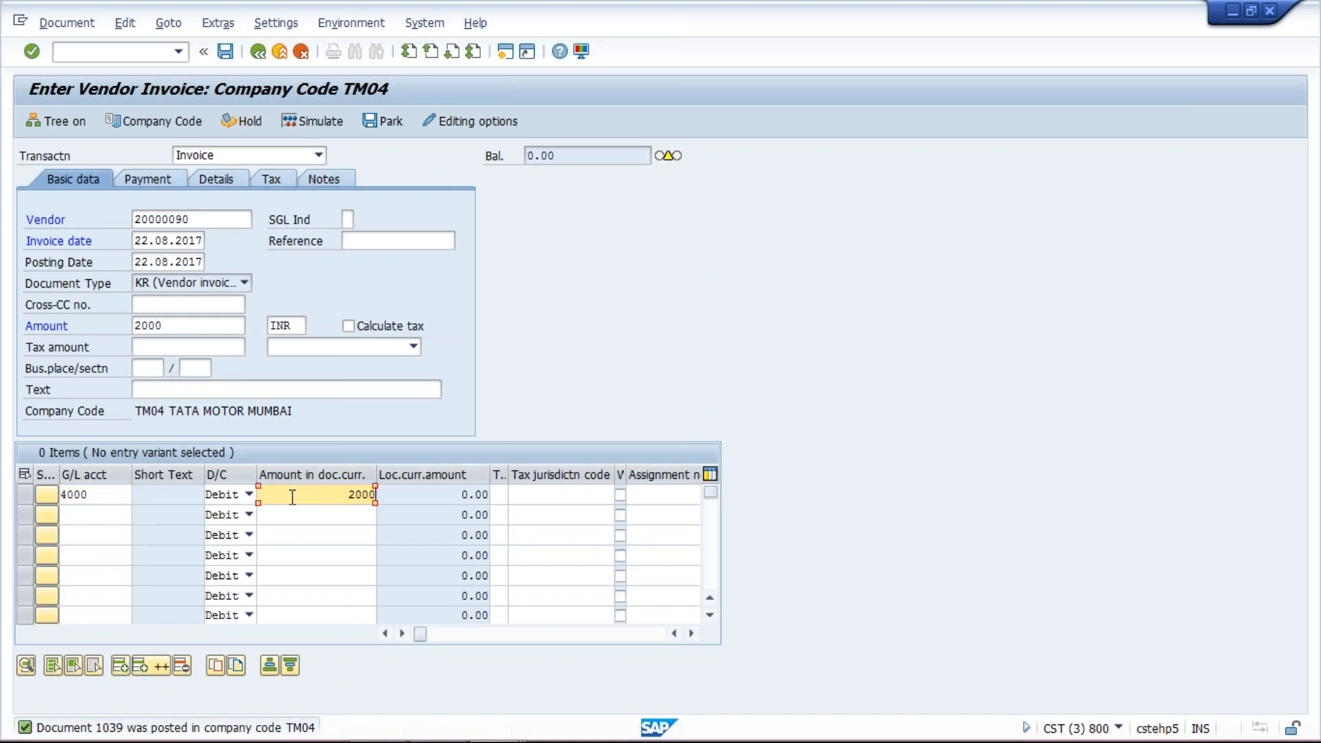
pyautogui.hotkey('ctrl', 's')
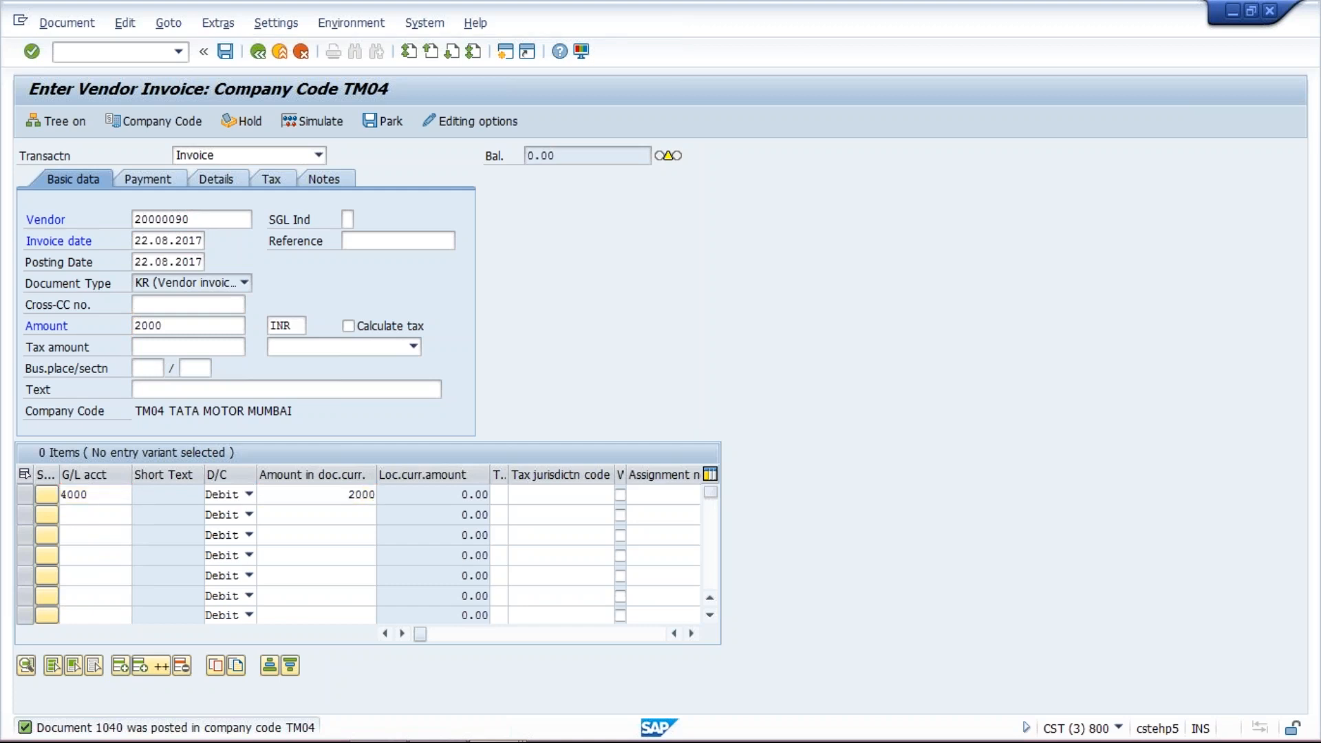
# - Enter another invoice header for vendor 20000090 with invoice date 22.08.2017 and amount 5000
pyautogui.press('BackSpace')
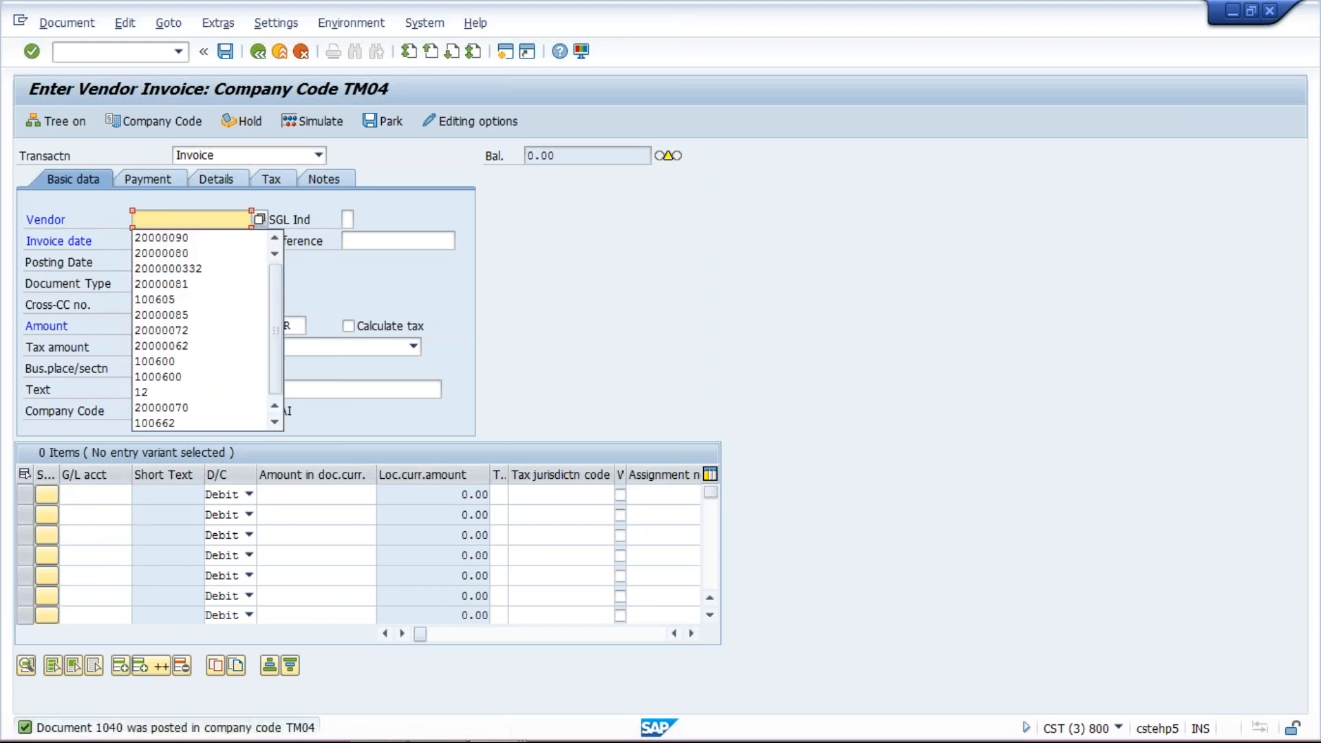
pyautogui.click(207, 237)
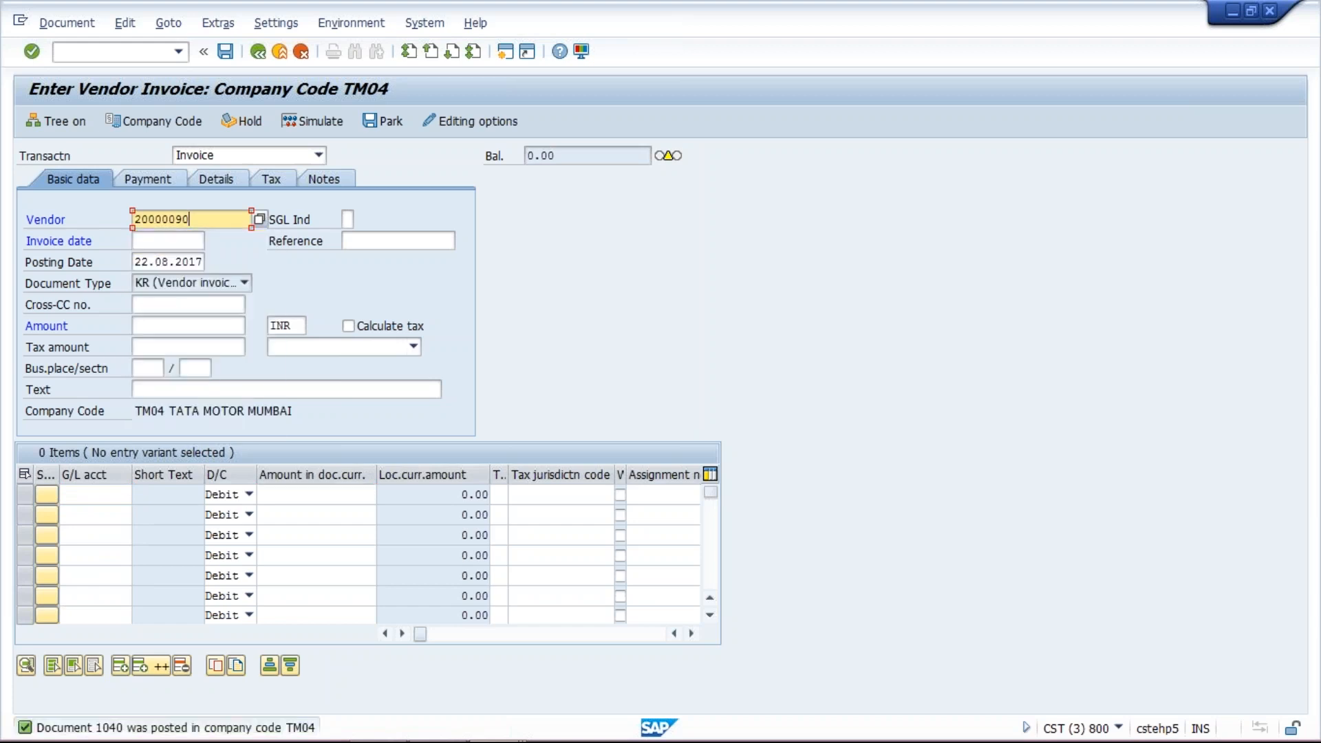
pyautogui.click(167, 243)
pyautogui.click(168, 242)
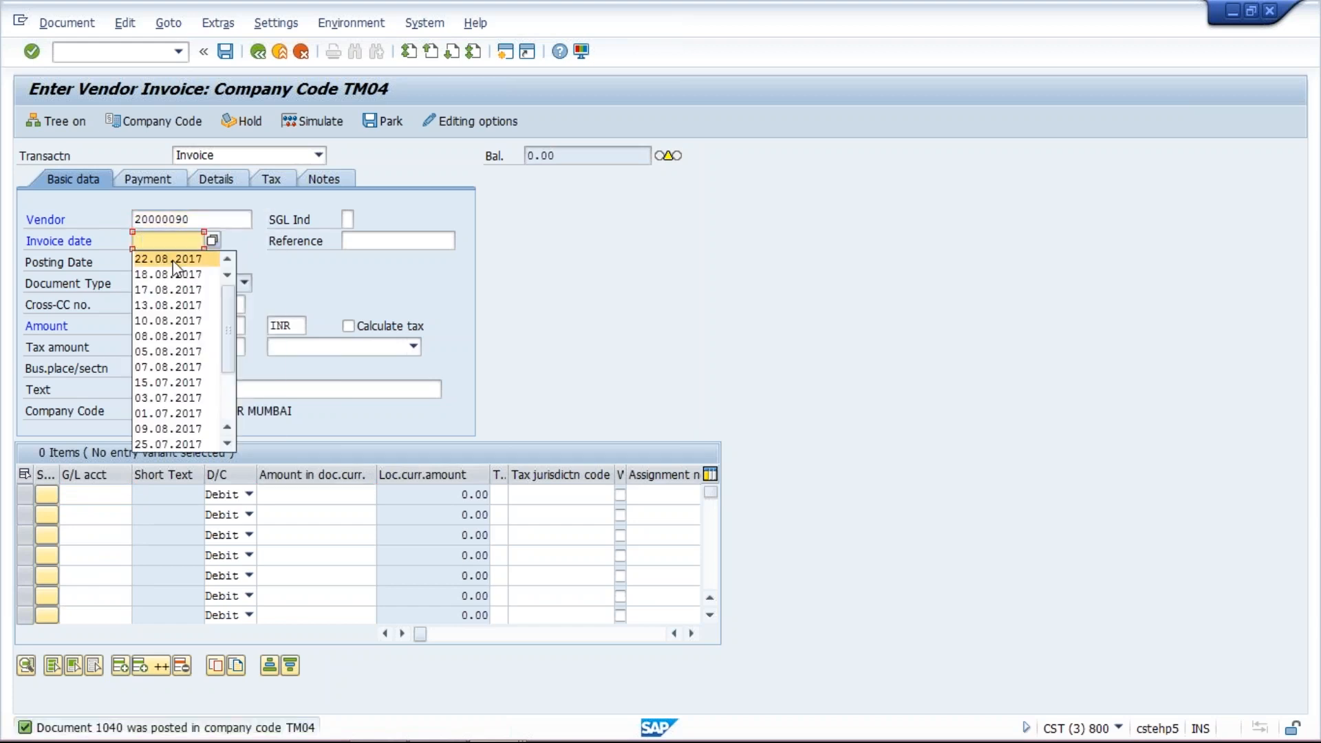
pyautogui.click(172, 261)
pyautogui.click(171, 326)
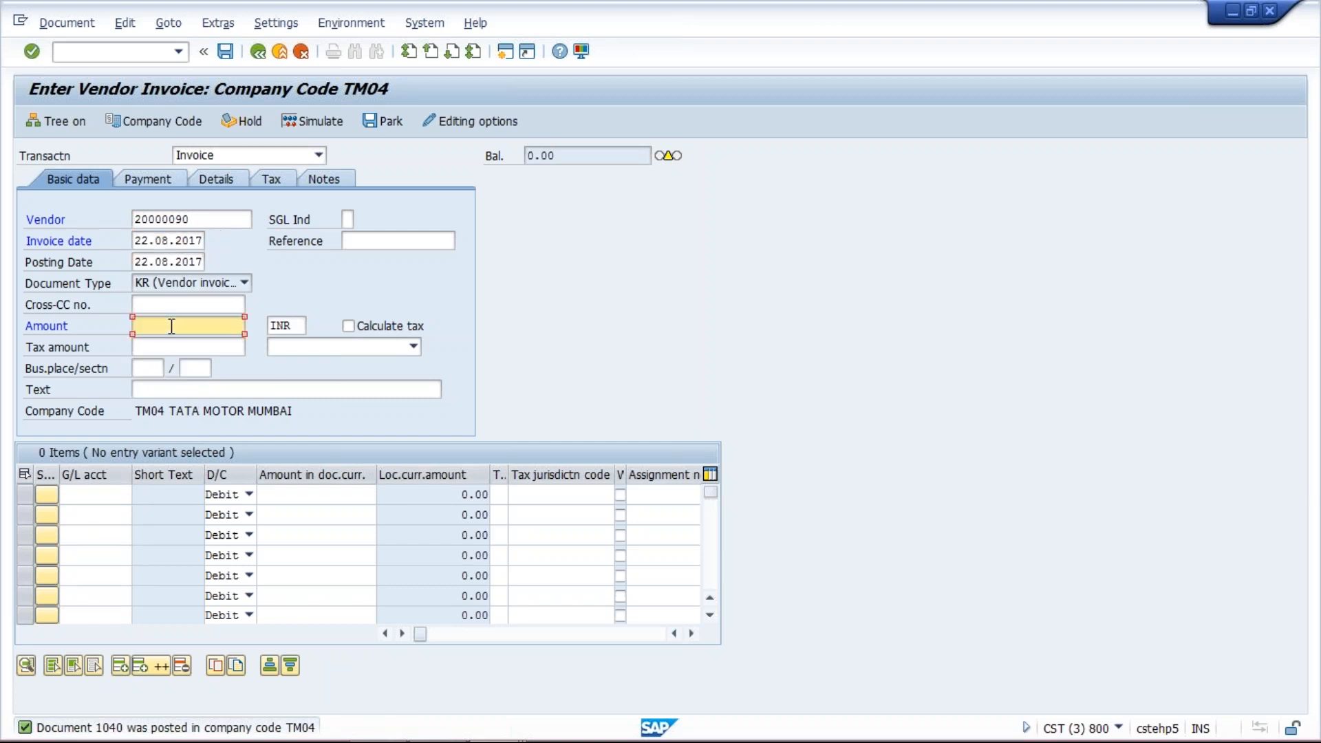
pyautogui.write('5000')
# - Add a debit line to G/L account 4000 for 5000 and post the invoice
pyautogui.click(84, 493)
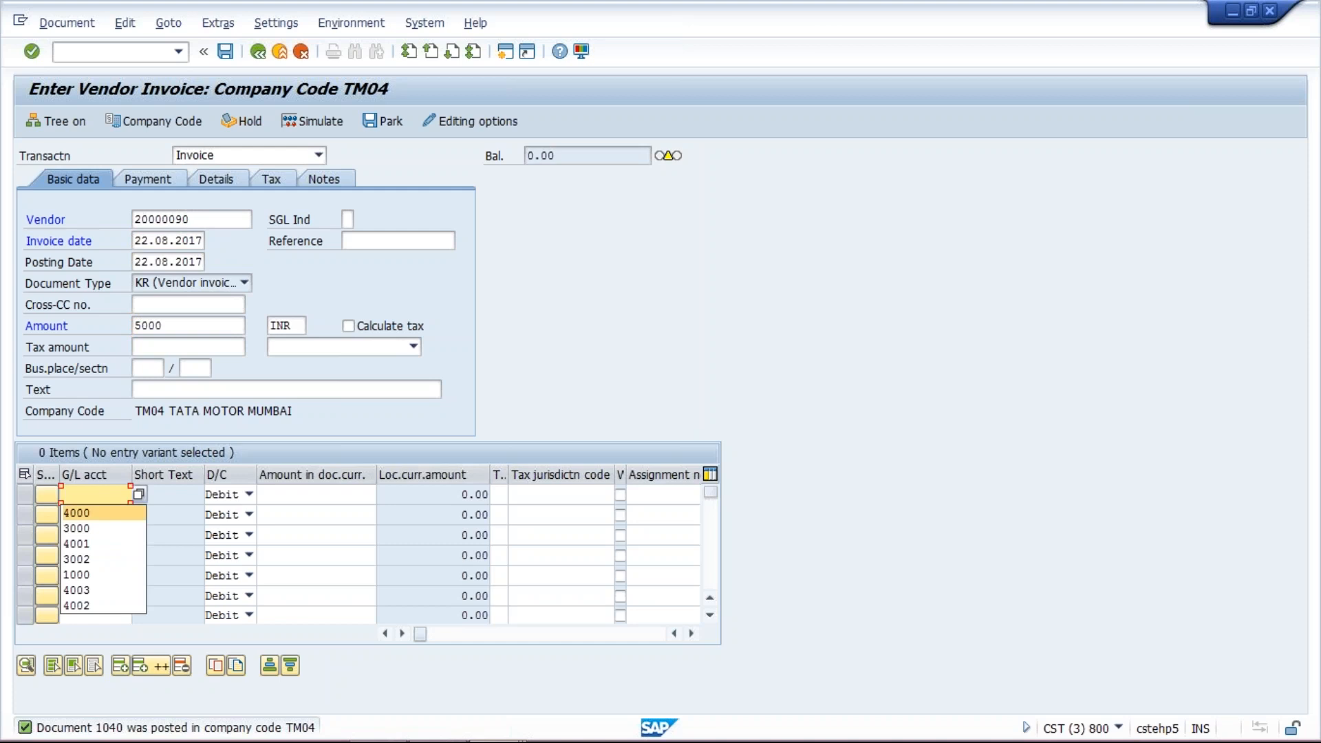
pyautogui.press('Return')
pyautogui.click(335, 496)
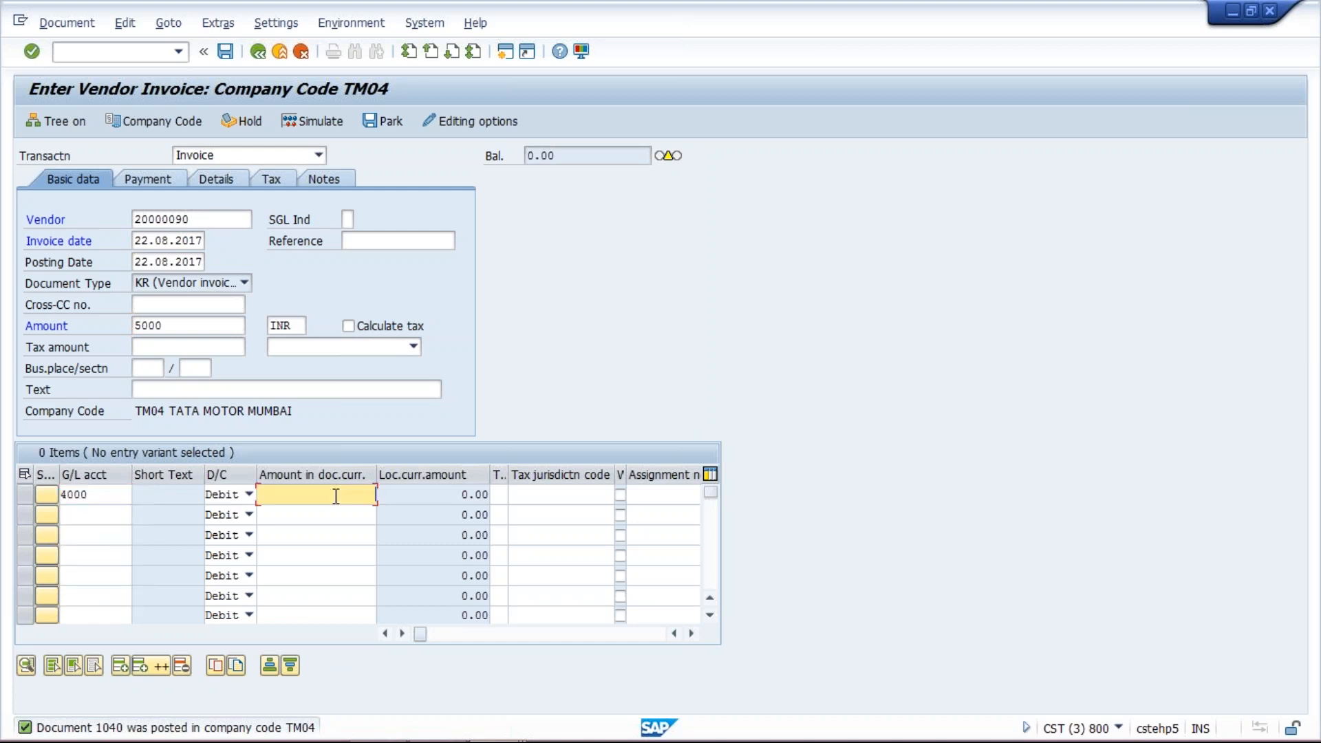
pyautogui.write('5000')
pyautogui.hotkey('ctrl', 's')
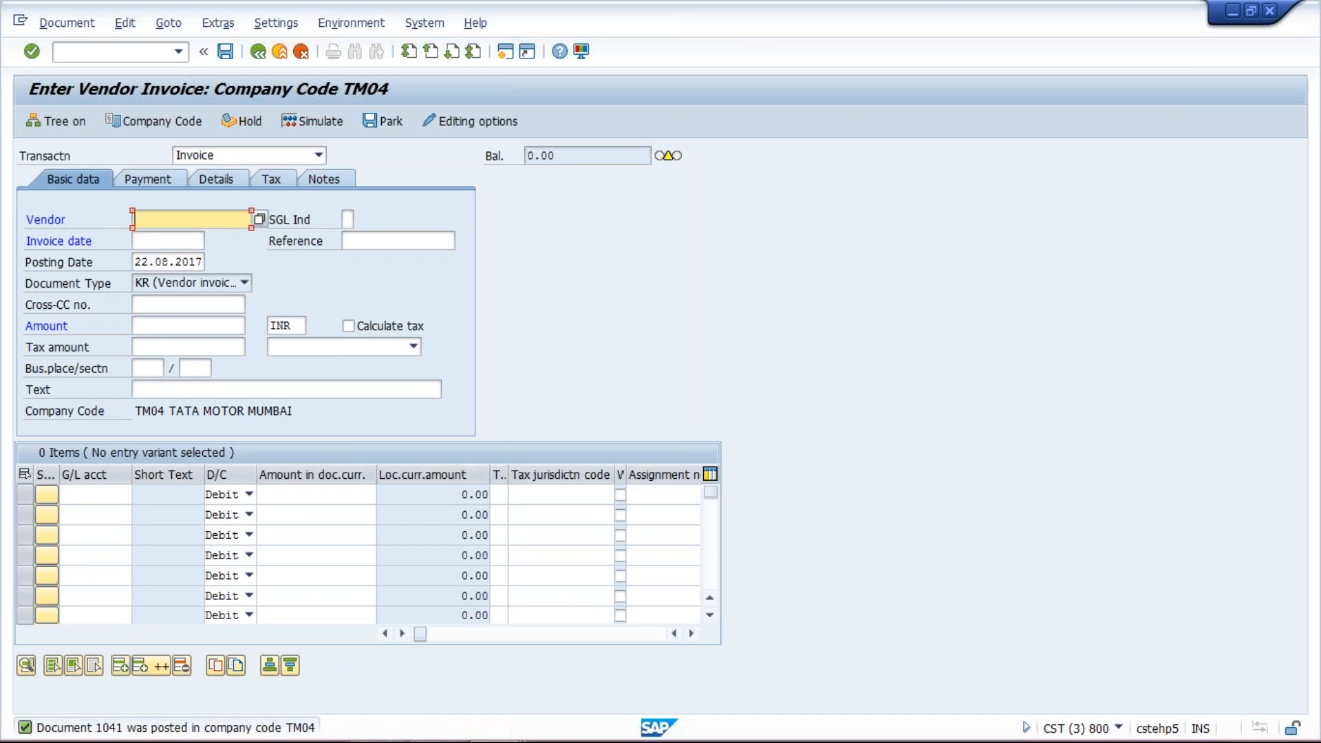
# - Enter an invoice header for vendor 20000090 with invoice date 22.08.2017 and amount 500
pyautogui.click(198, 219)
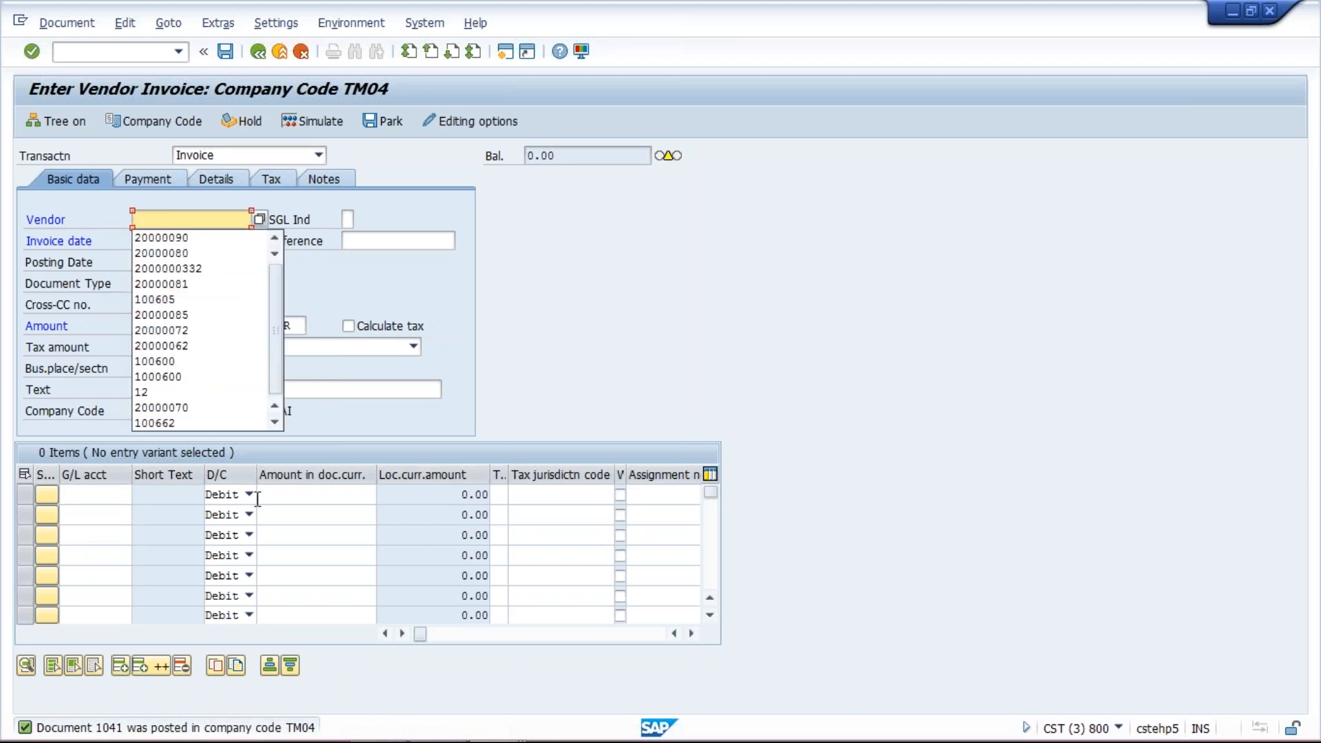
pyautogui.click(200, 238)
pyautogui.click(172, 240)
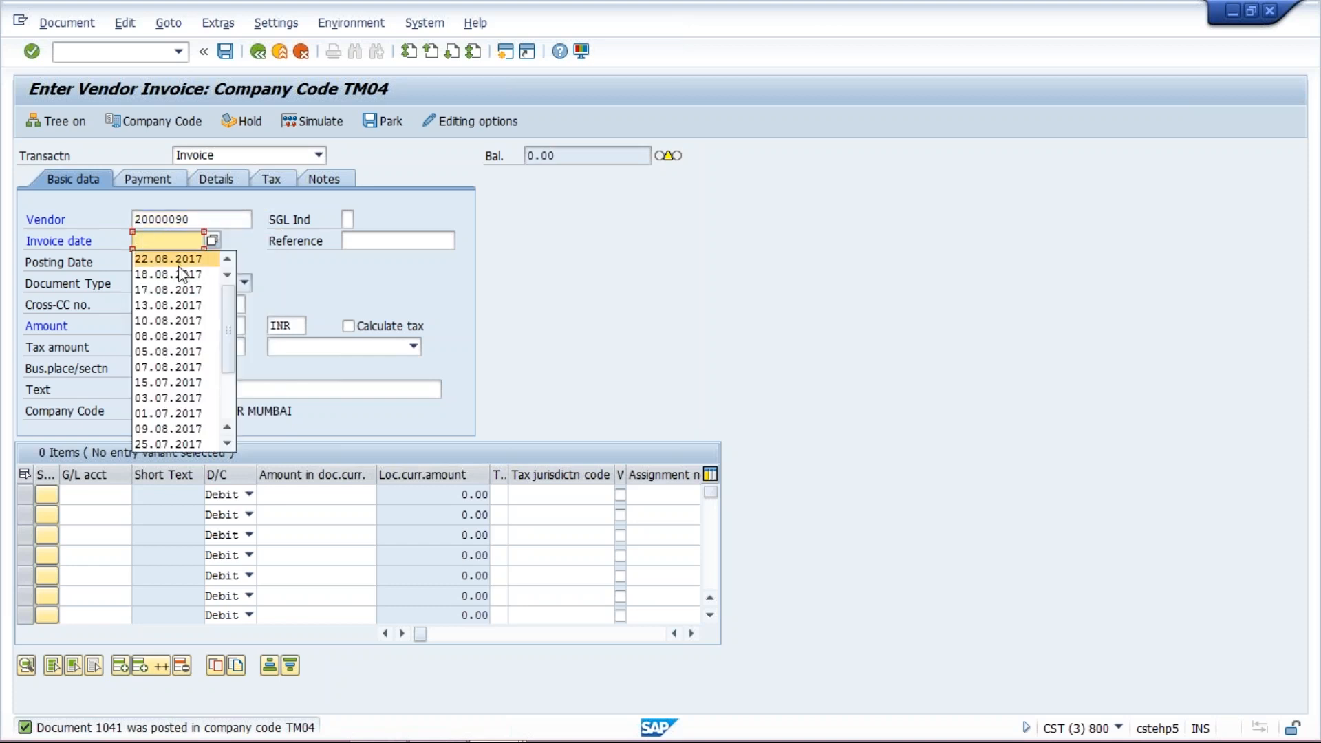
pyautogui.click(177, 260)
pyautogui.click(151, 325)
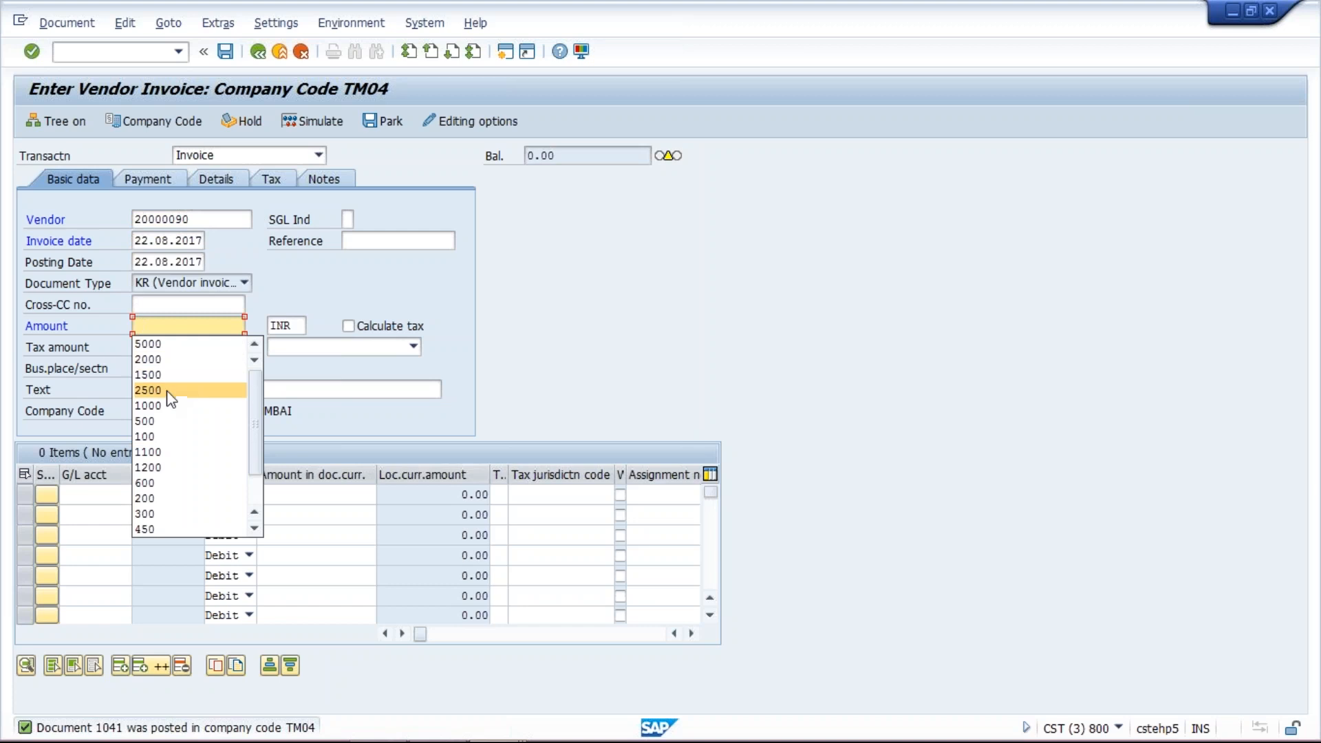
pyautogui.click(167, 421)
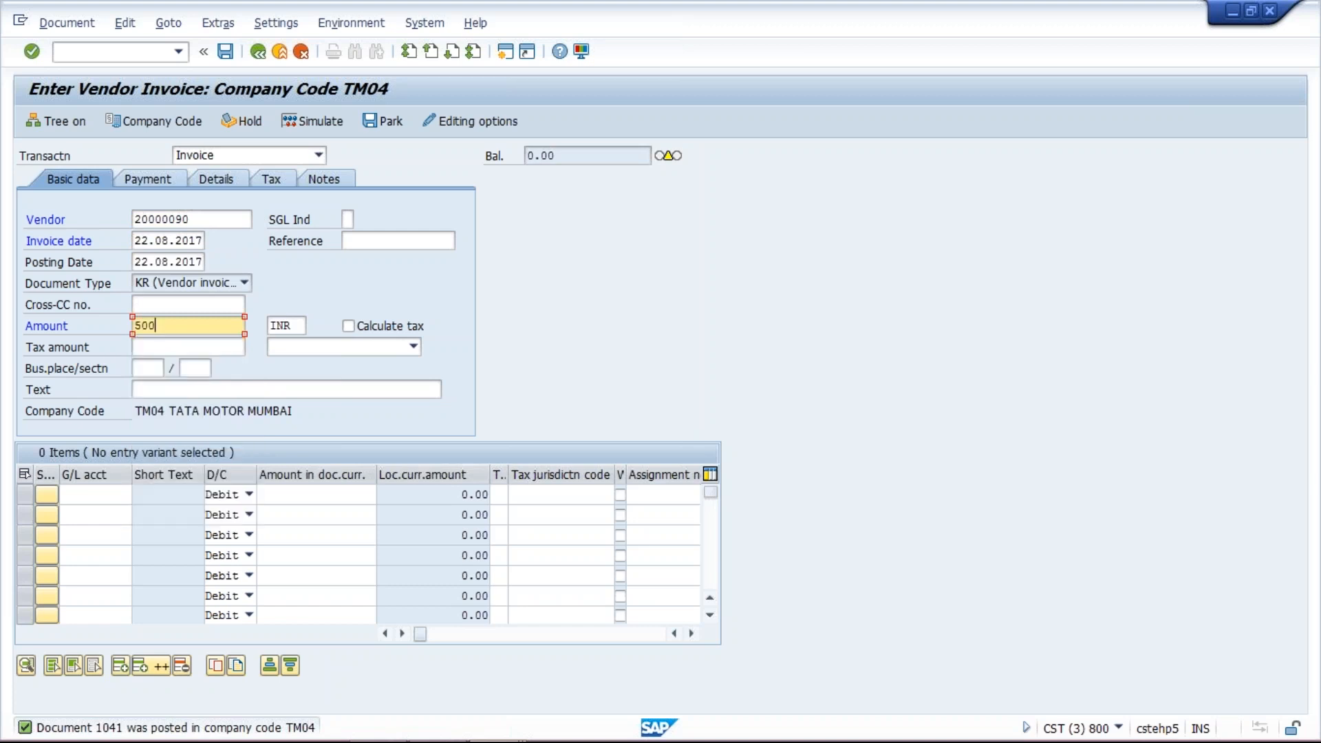
# - Add a debit line to G/L account 4000 for 500, fill the business area in the invoice details, and post
pyautogui.click(103, 495)
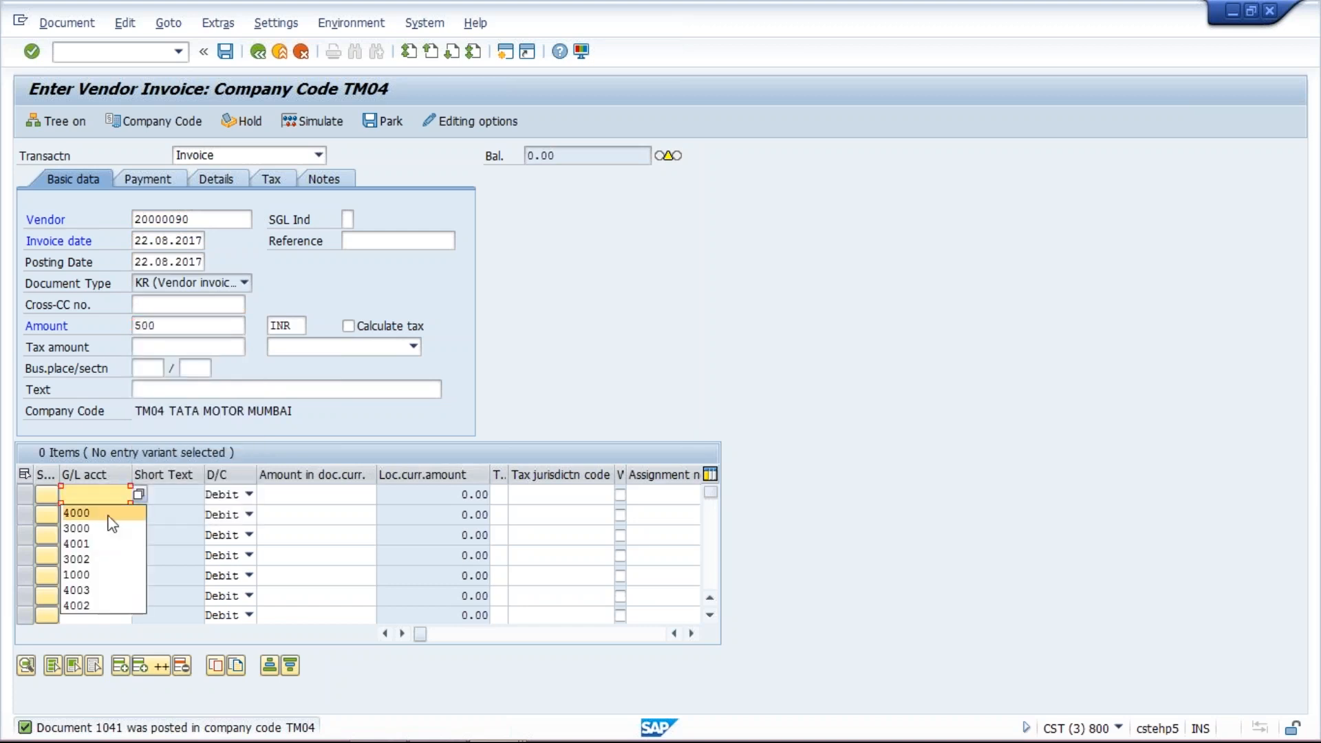
pyautogui.click(103, 513)
pyautogui.click(327, 506)
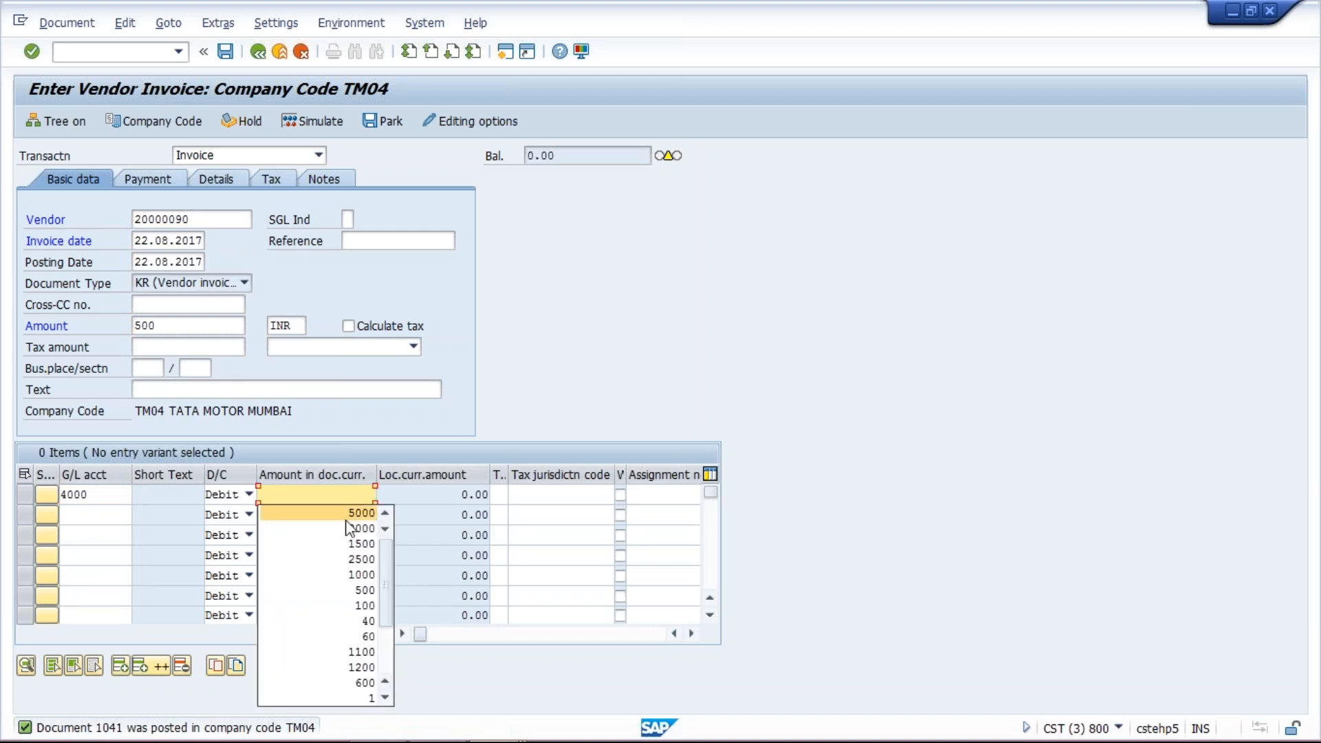
pyautogui.click(351, 590)
pyautogui.click(233, 180)
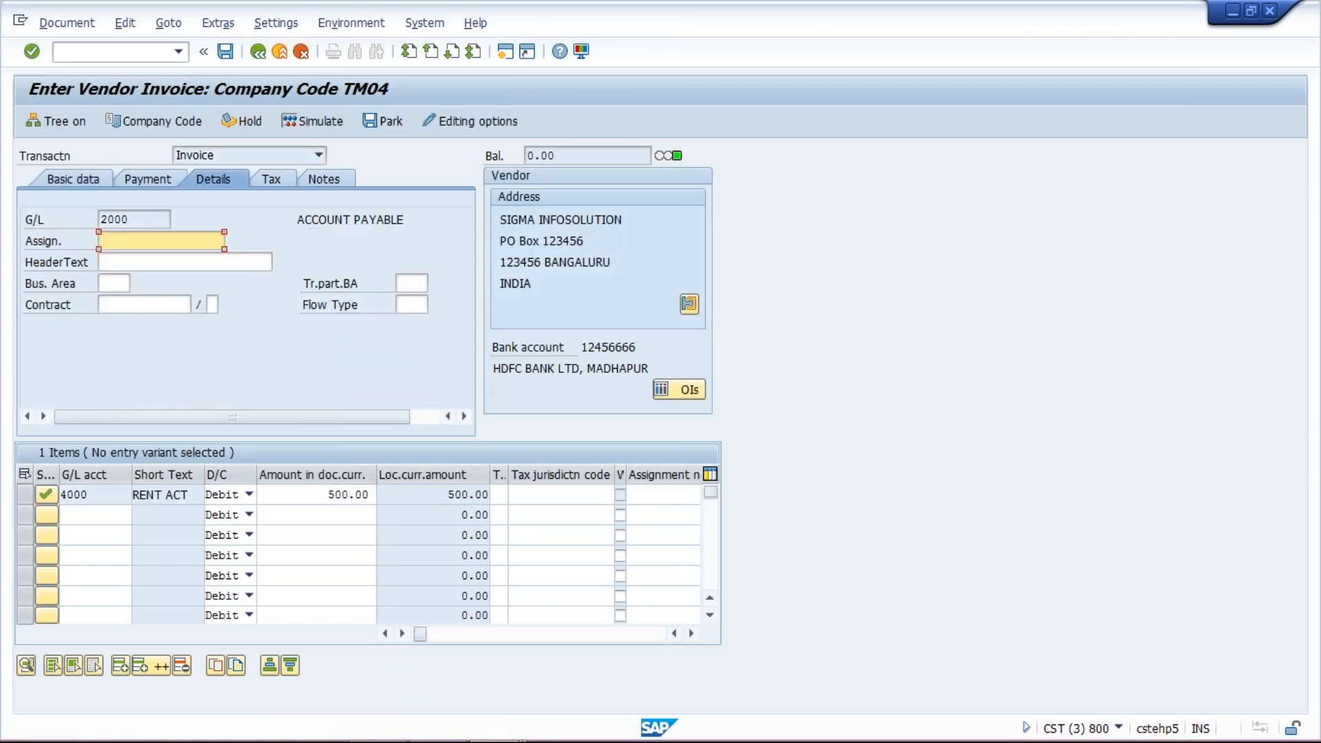
pyautogui.click(114, 282)
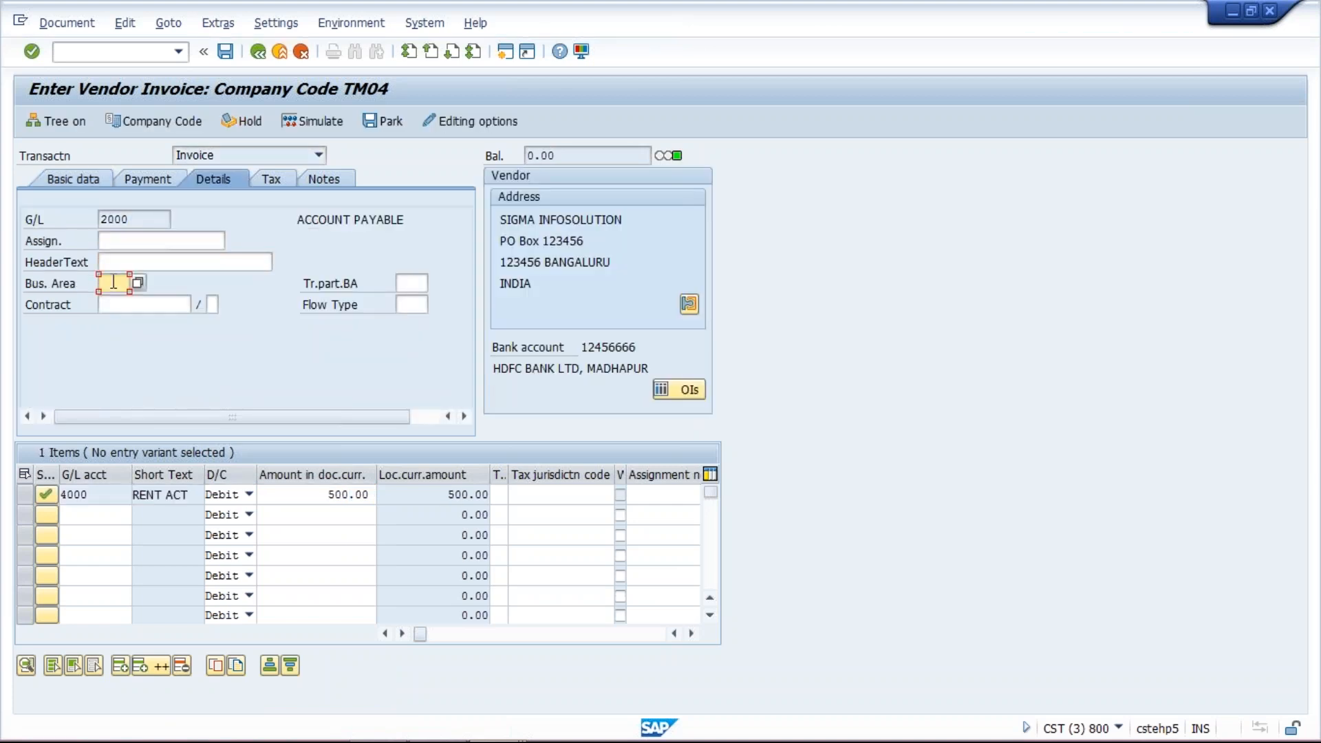
pyautogui.write('t')
pyautogui.click(116, 300)
pyautogui.click(225, 51)
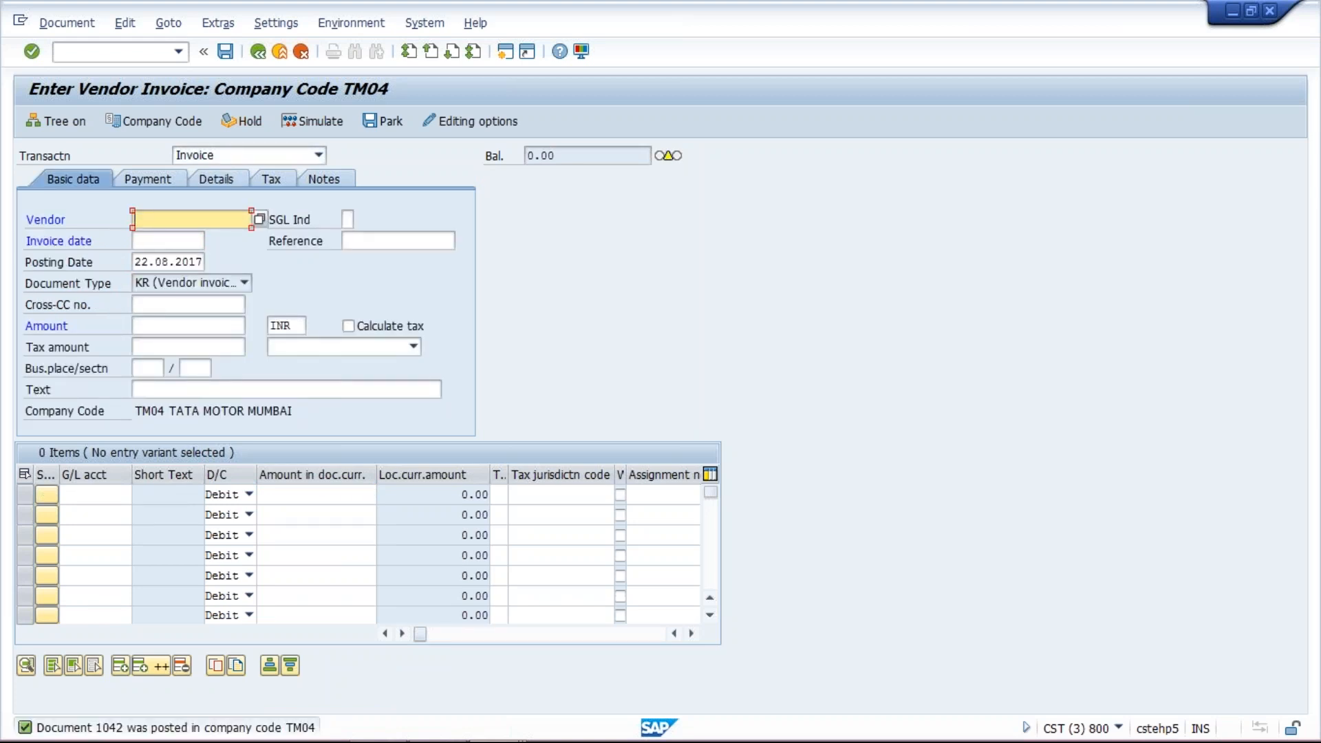
# - Switch to the Vendor Line Item Display window
pyautogui.moveTo(591, 708)
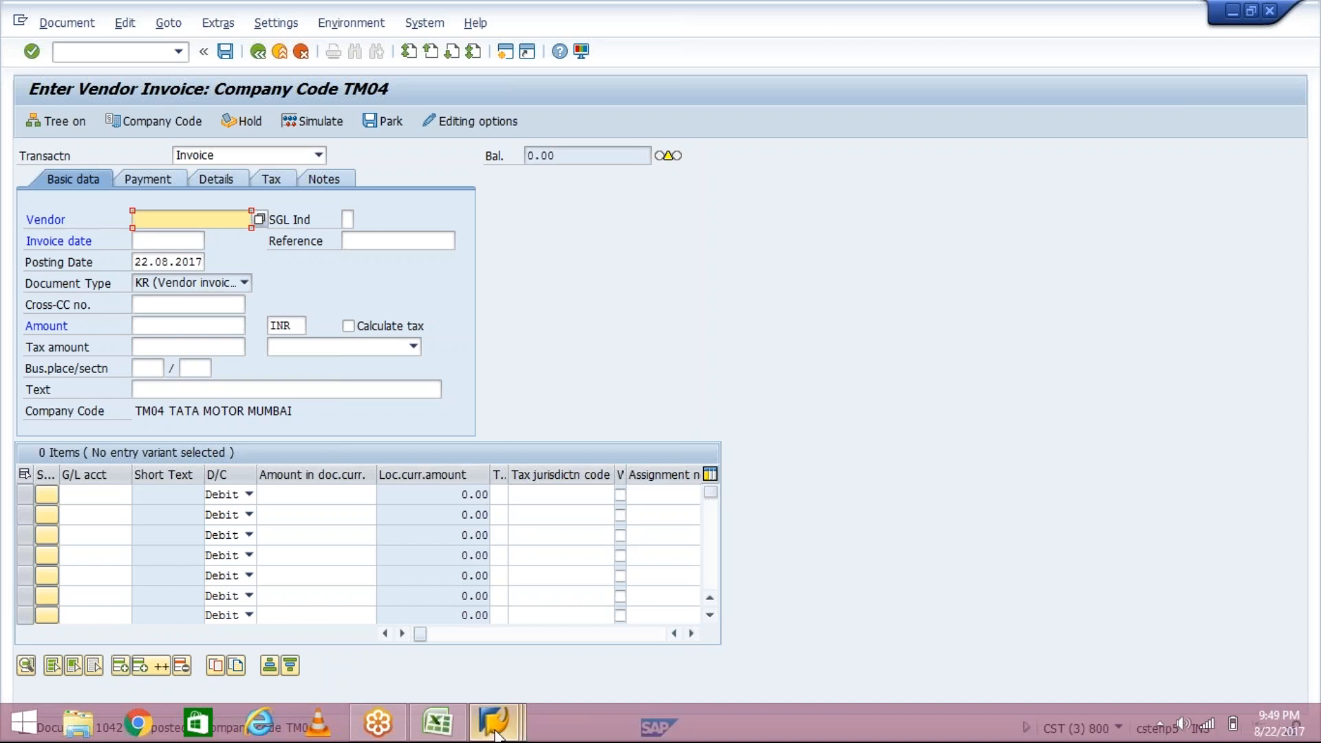
pyautogui.moveTo(497, 733)
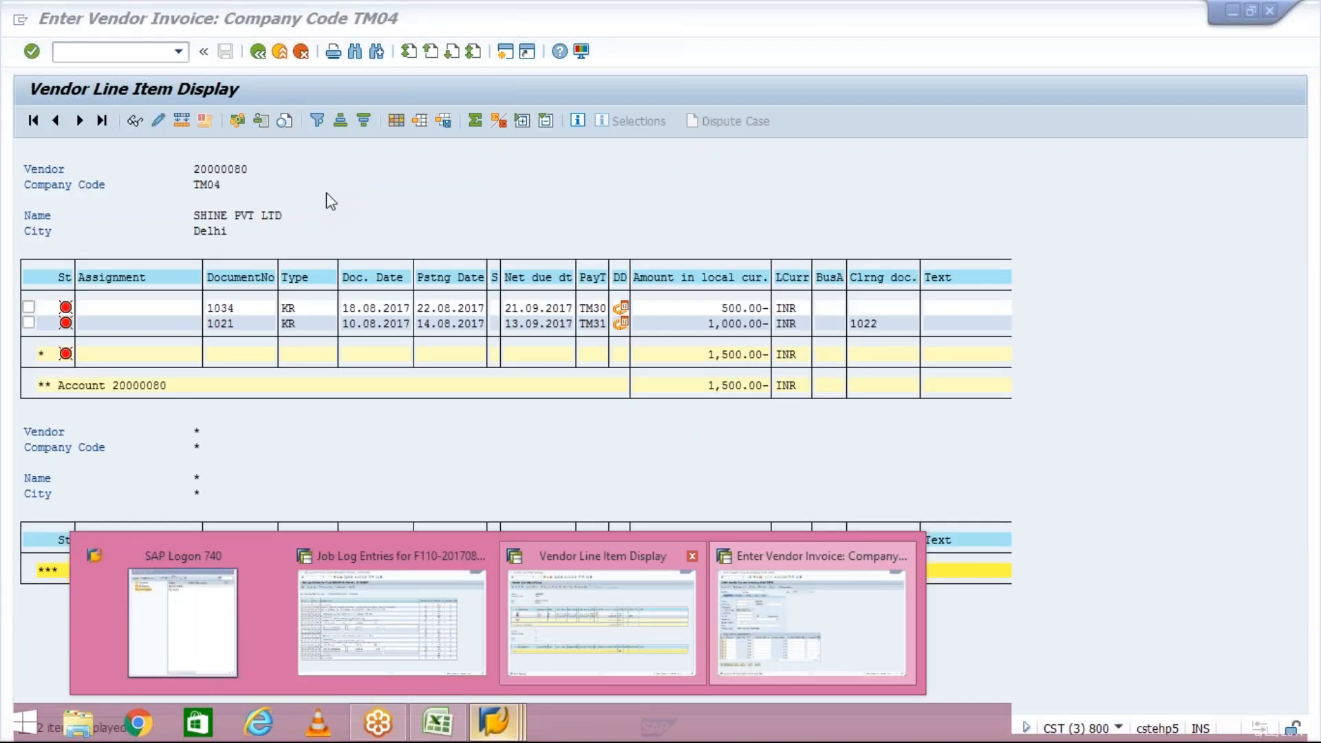
pyautogui.click(539, 617)
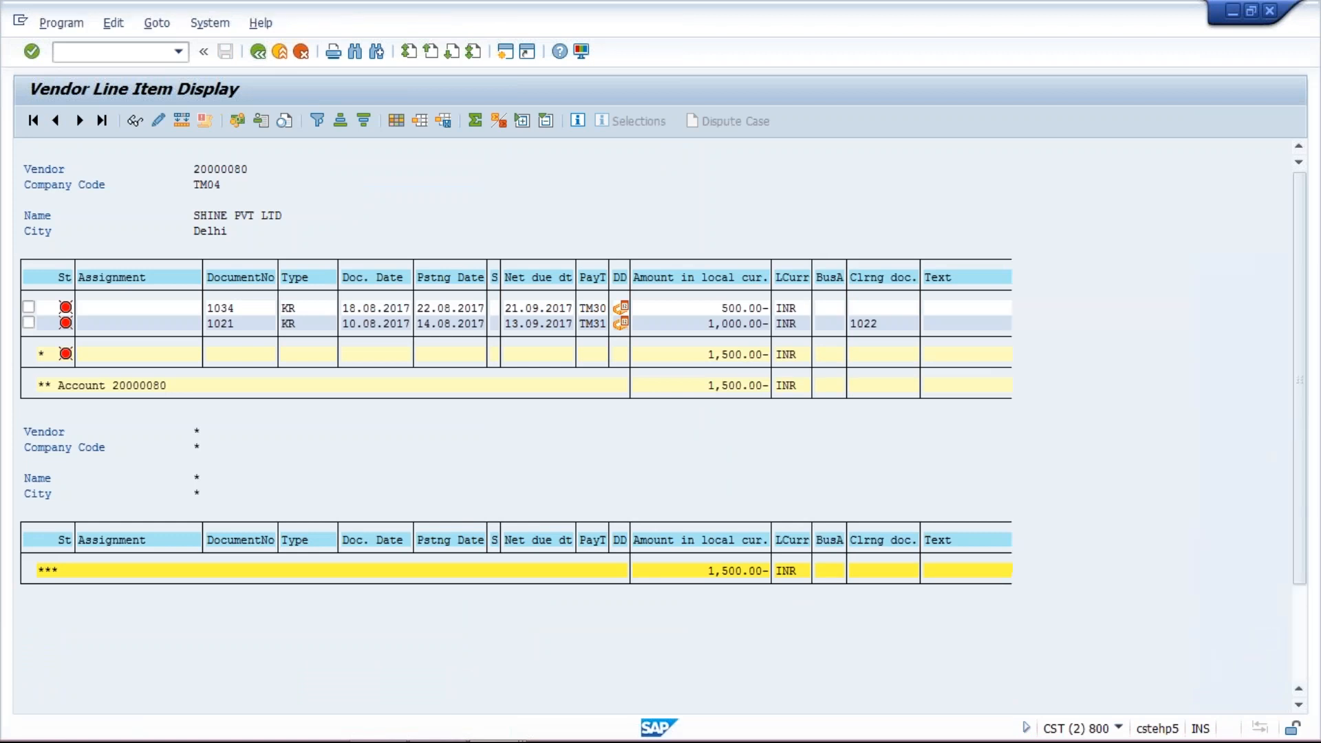
# - Display the open line items of vendor 20000090 in company code TM04
pyautogui.press('space')
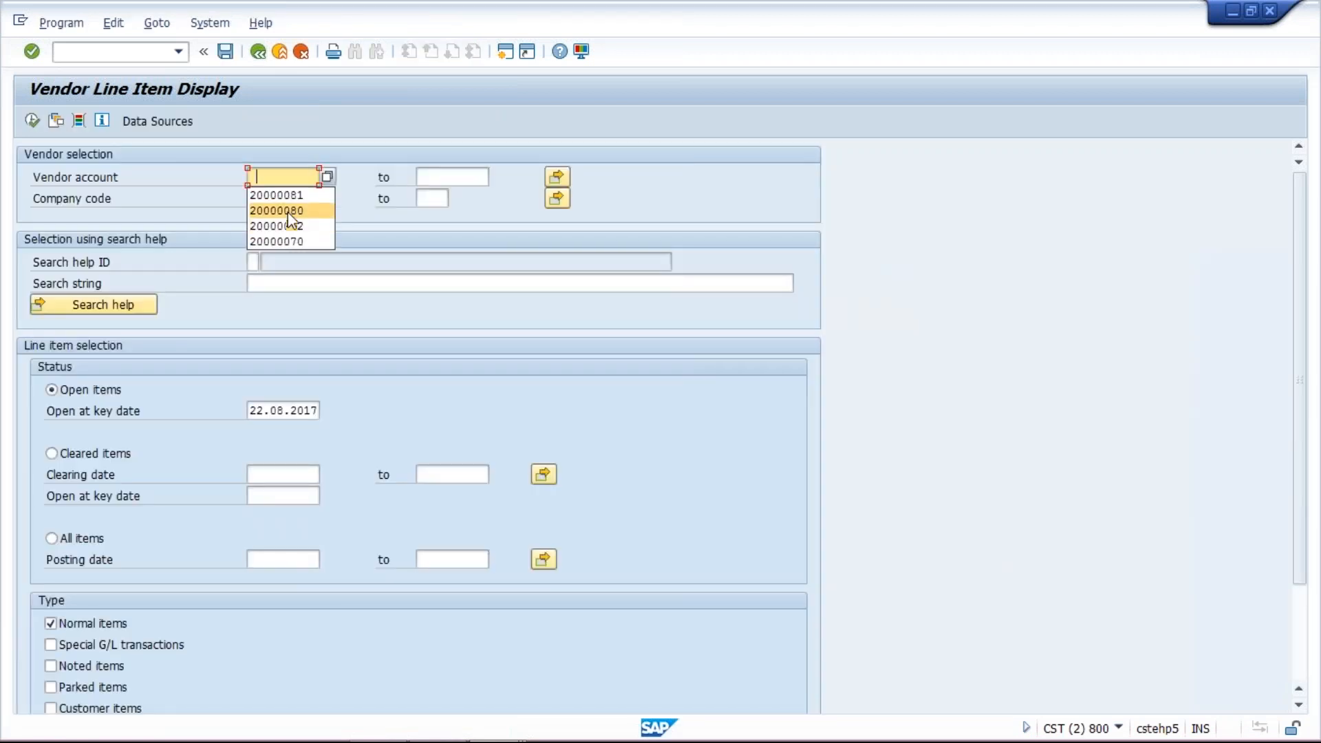
pyautogui.click(288, 212)
pyautogui.press('BackSpace')
pyautogui.press('BackSpace')
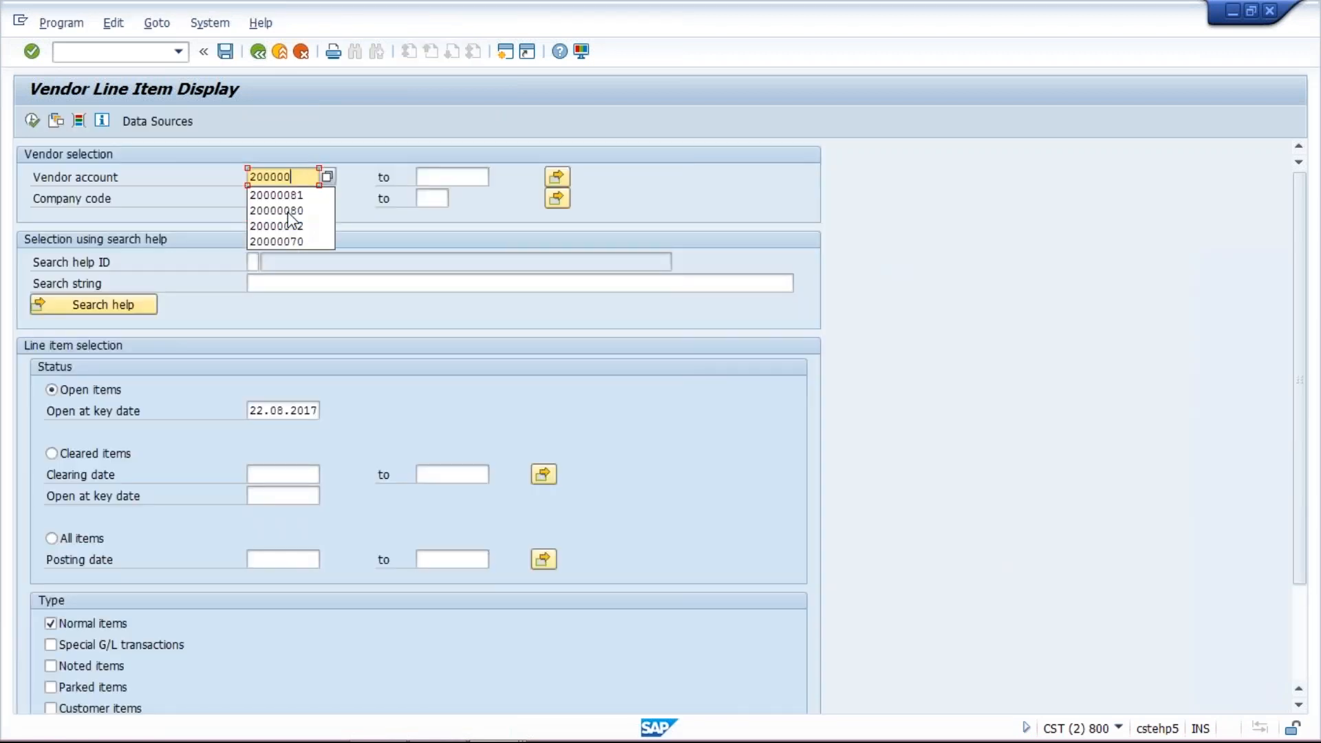
pyautogui.write('90')
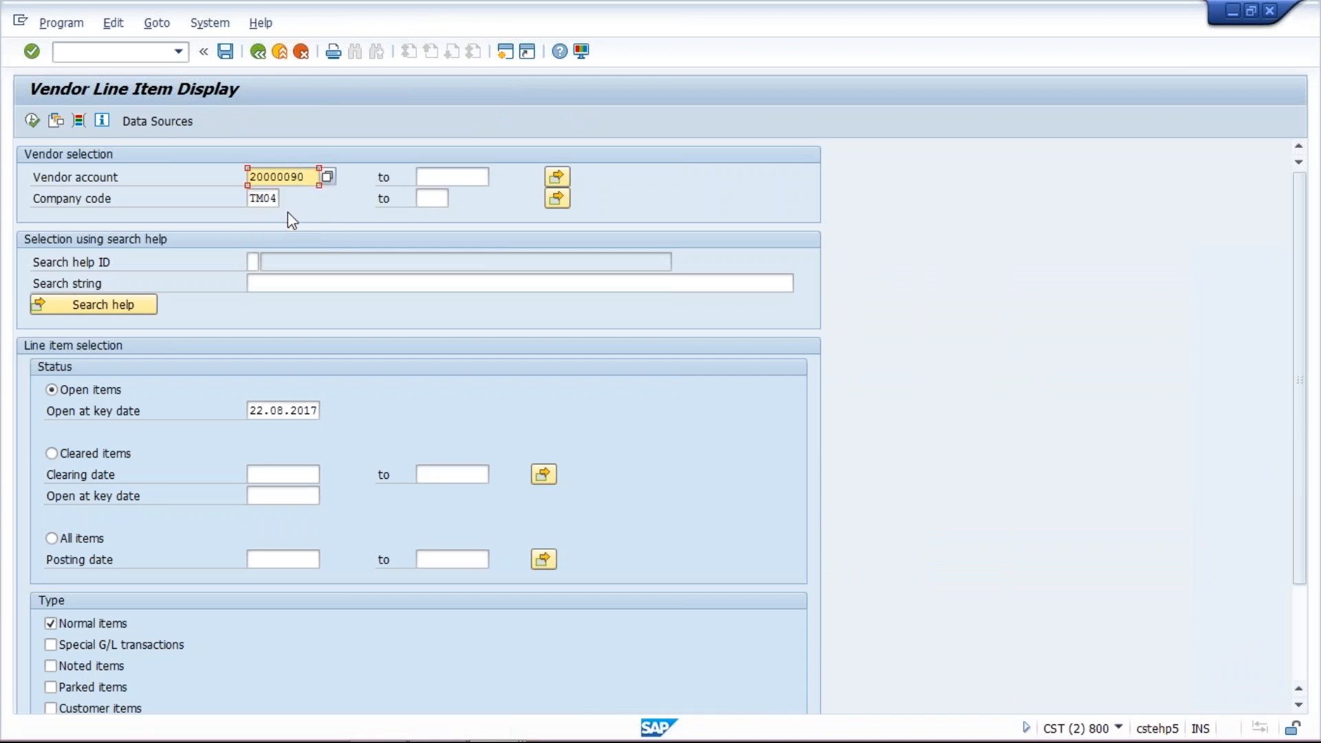
pyautogui.click(32, 122)
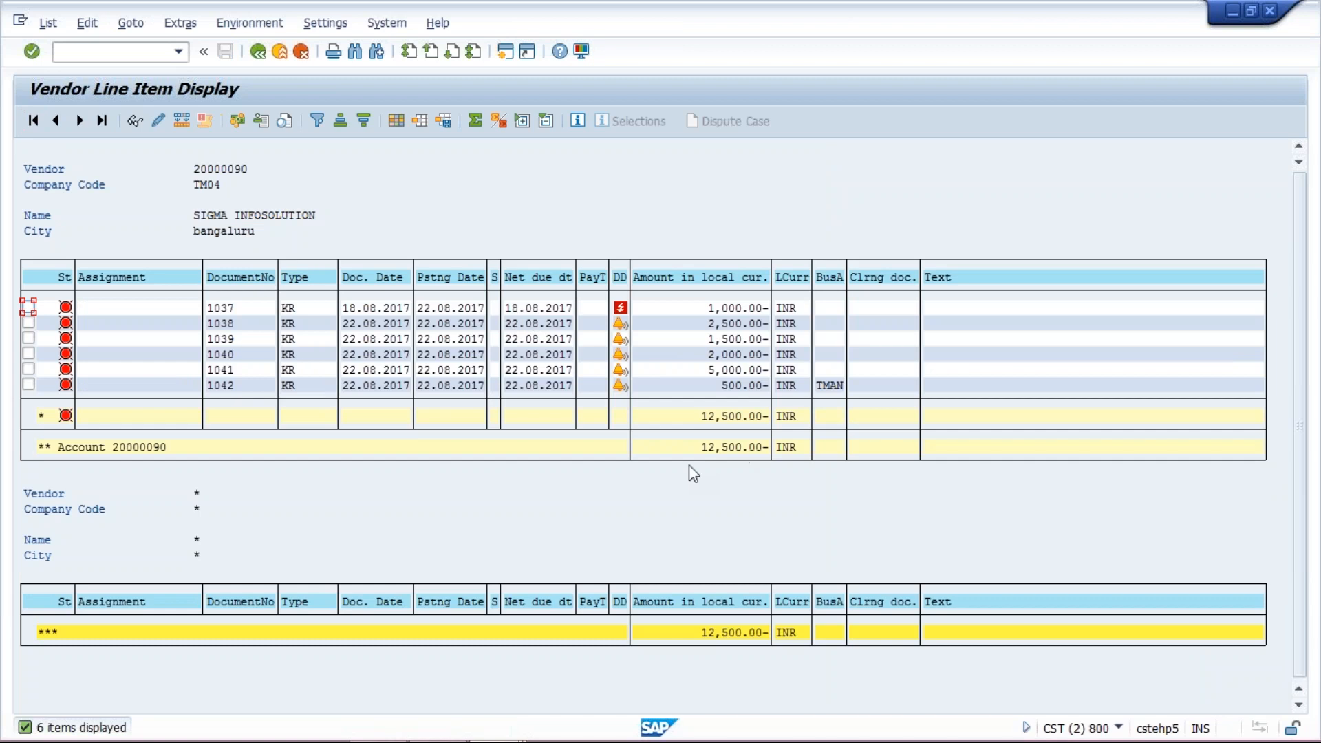
# - Return to the automatic payment run window and open its Status tab
pyautogui.click(713, 325)
pyautogui.click(713, 370)
pyautogui.click(480, 724)
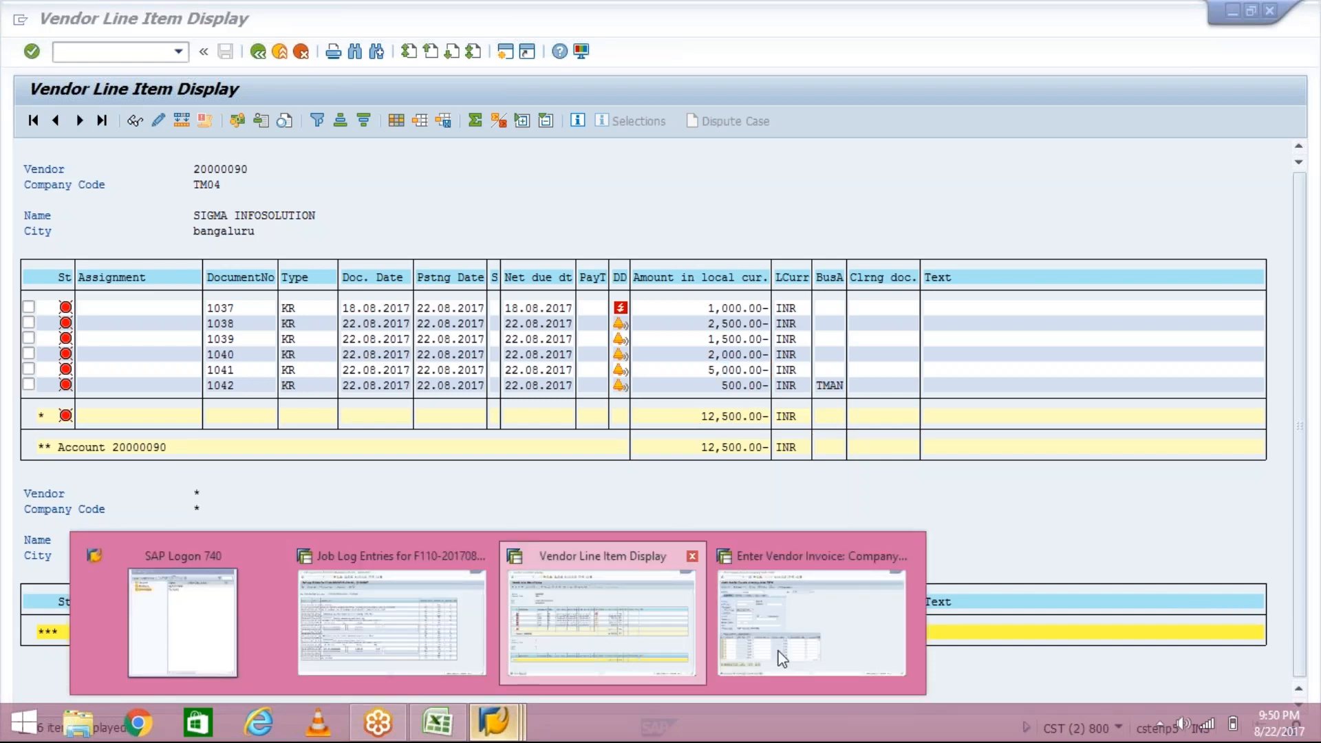
pyautogui.click(783, 659)
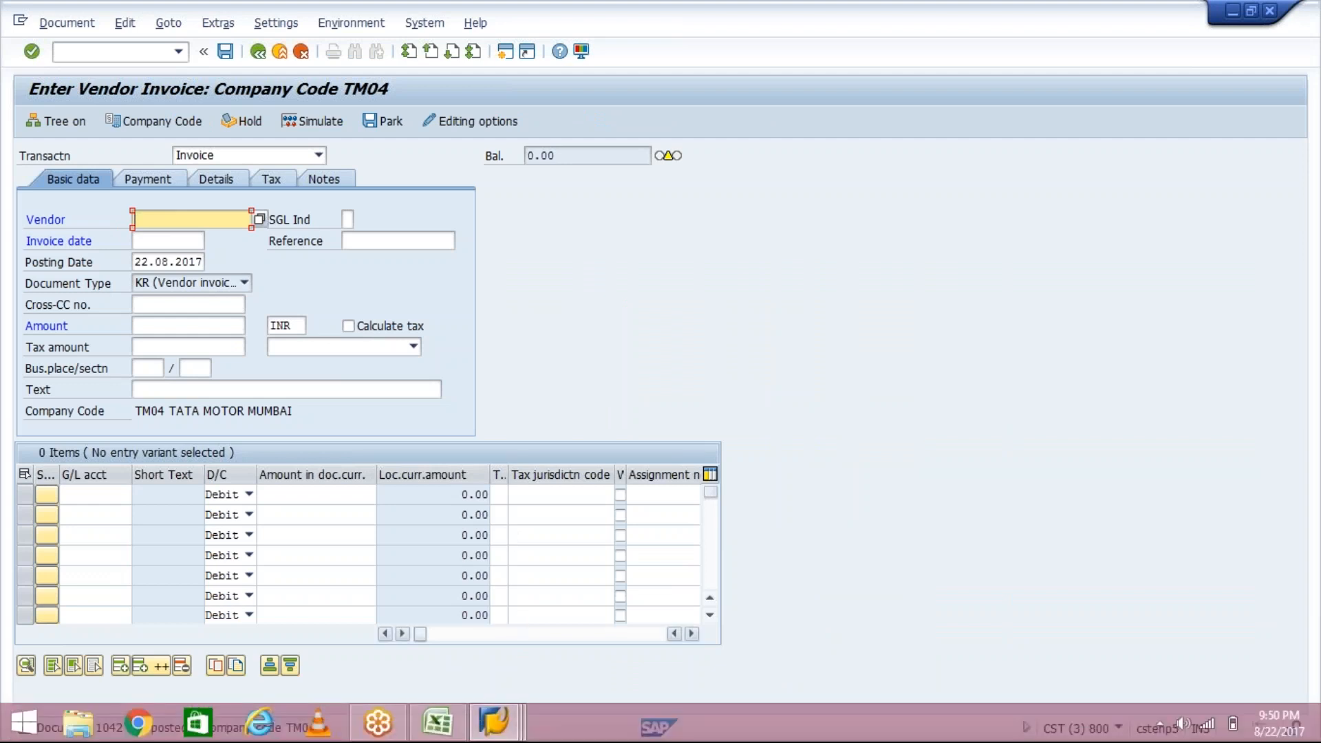
pyautogui.click(517, 731)
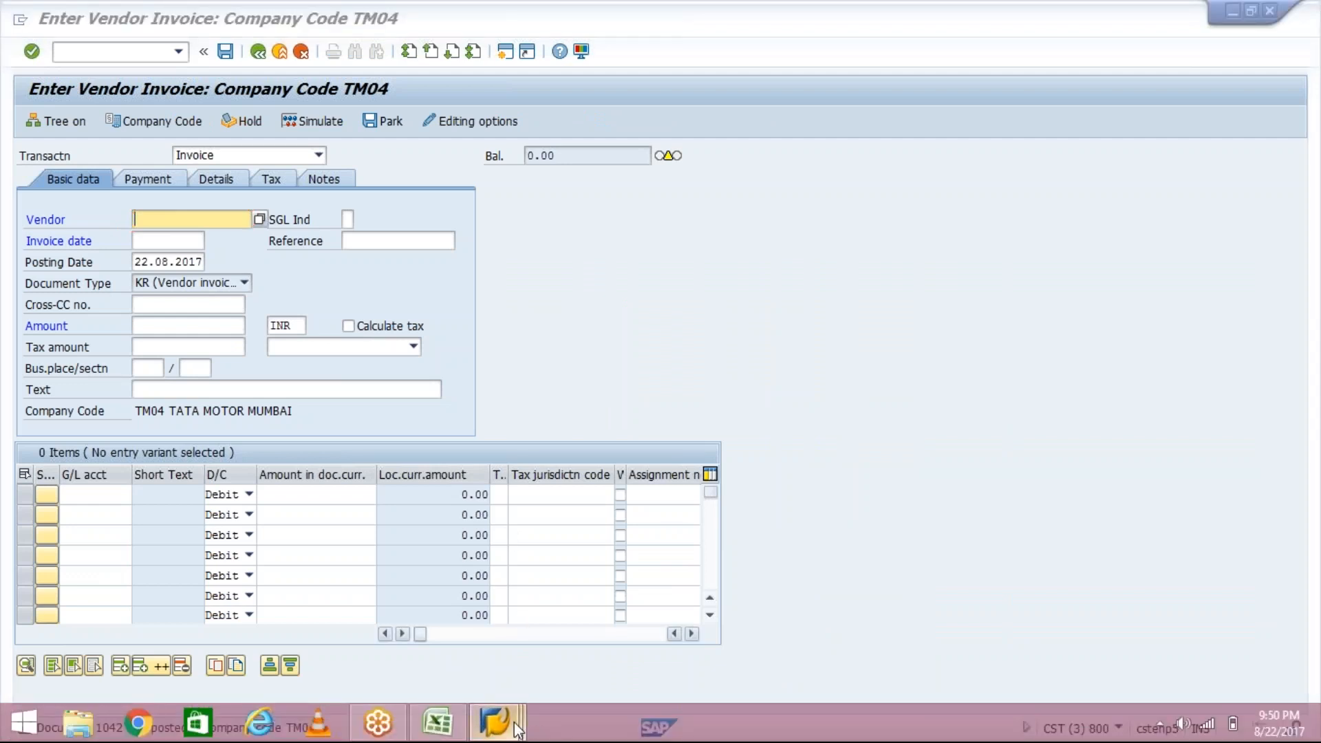
pyautogui.click(459, 632)
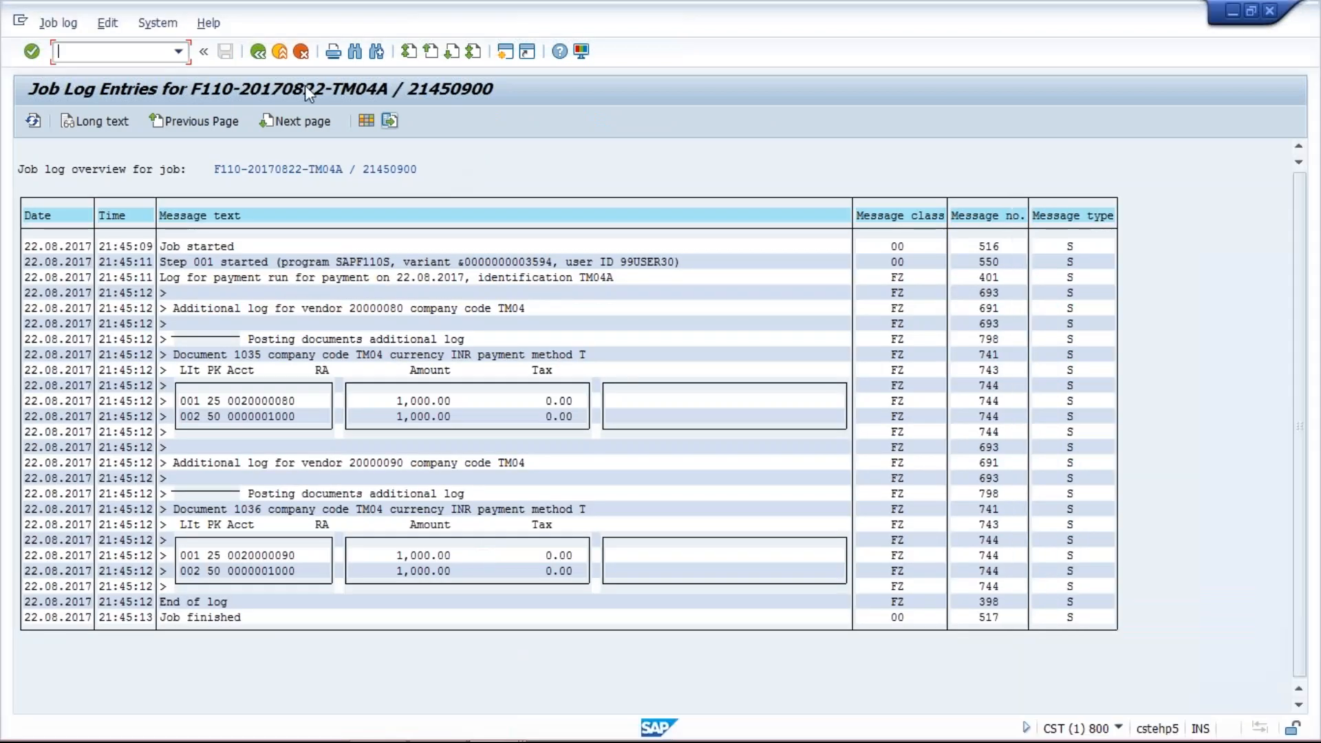
pyautogui.click(258, 52)
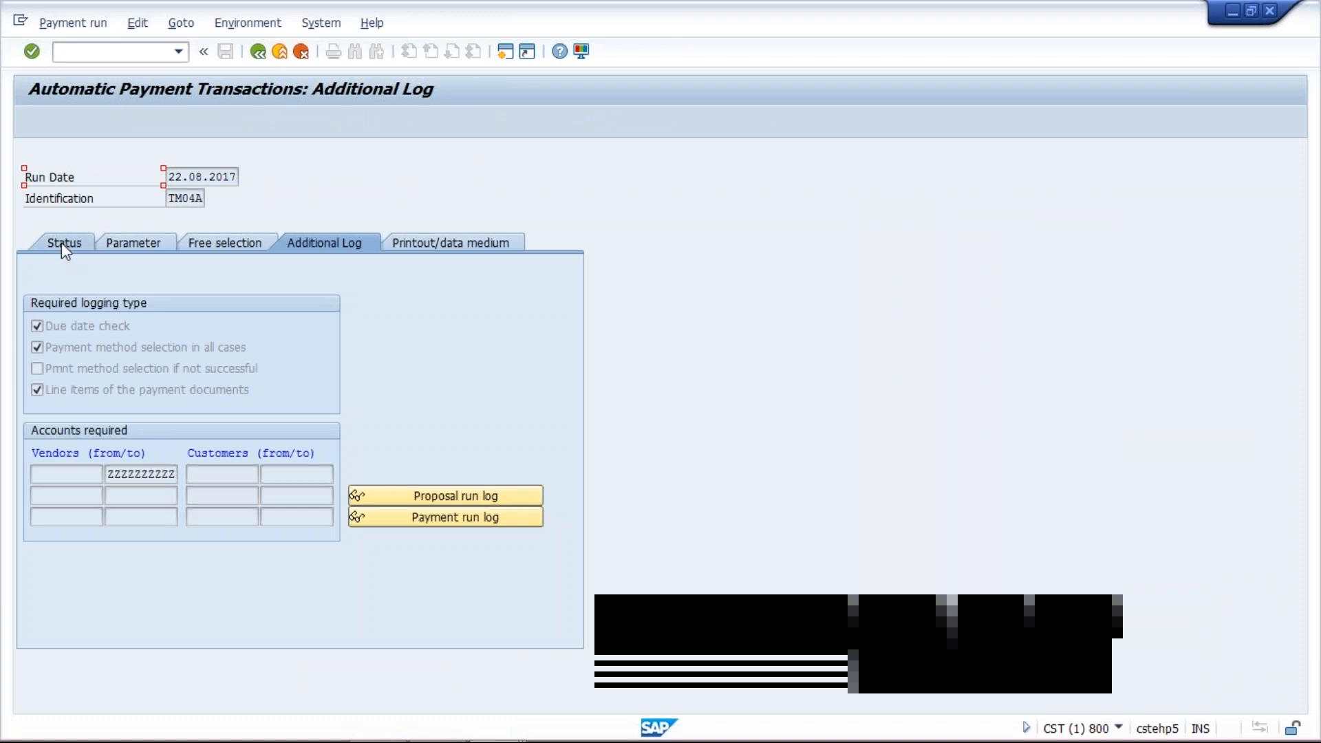
pyautogui.click(62, 246)
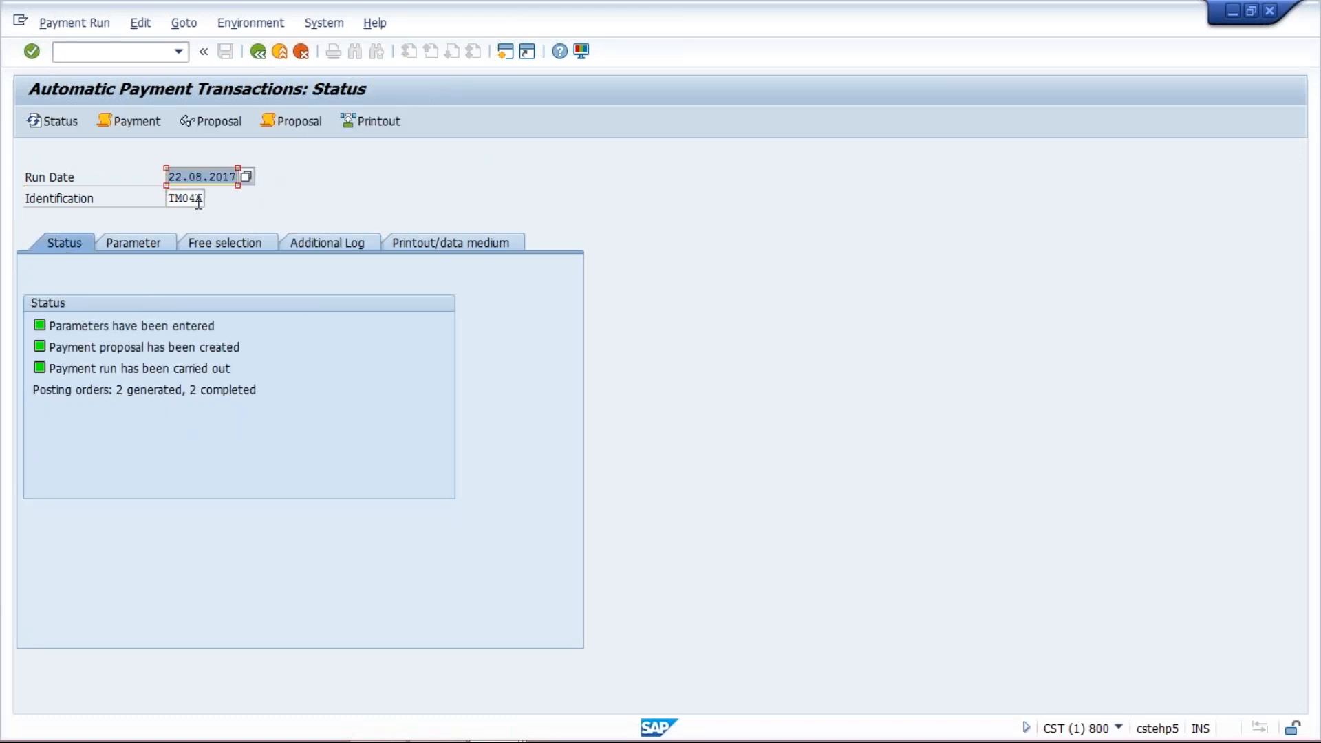
# - Start a new payment run for 22.08.2017 with identification TM04B
pyautogui.click(199, 201)
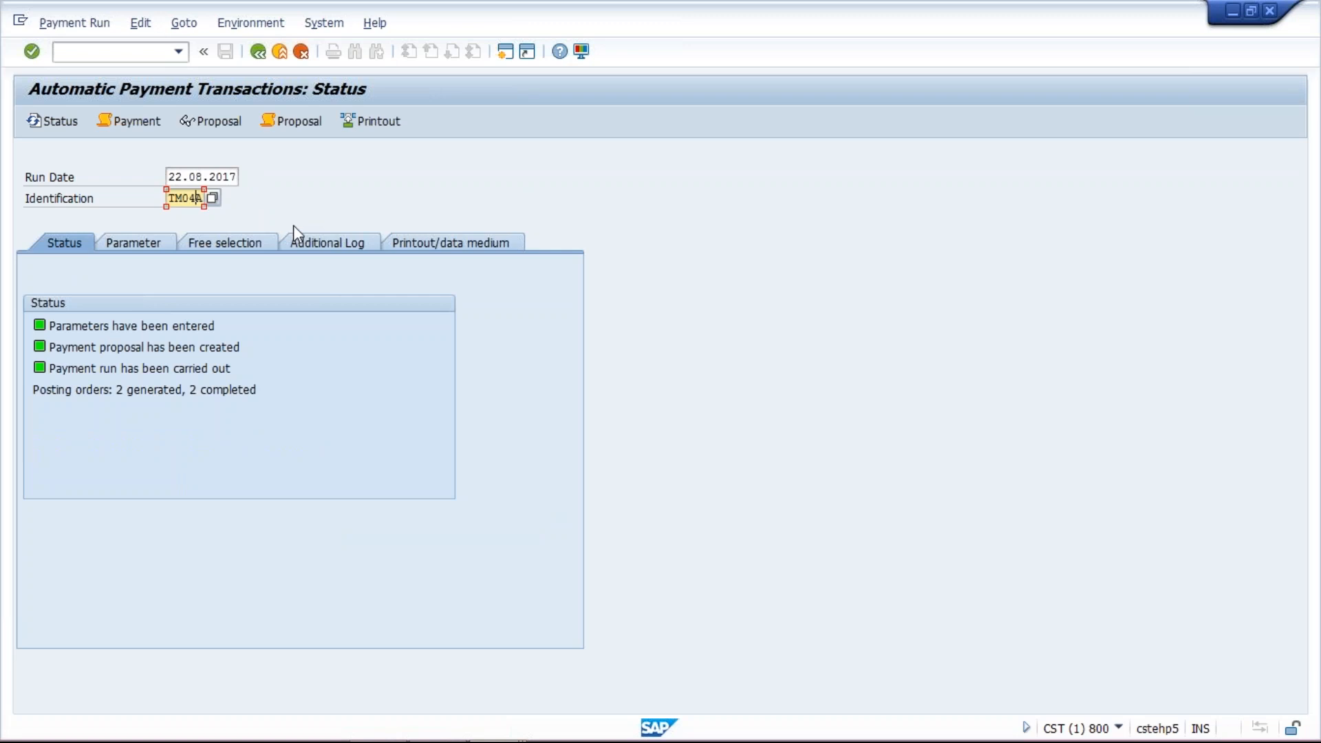
pyautogui.press('BackSpace')
pyautogui.press('BackSpace')
pyautogui.write('4b')
pyautogui.press('BackSpace')
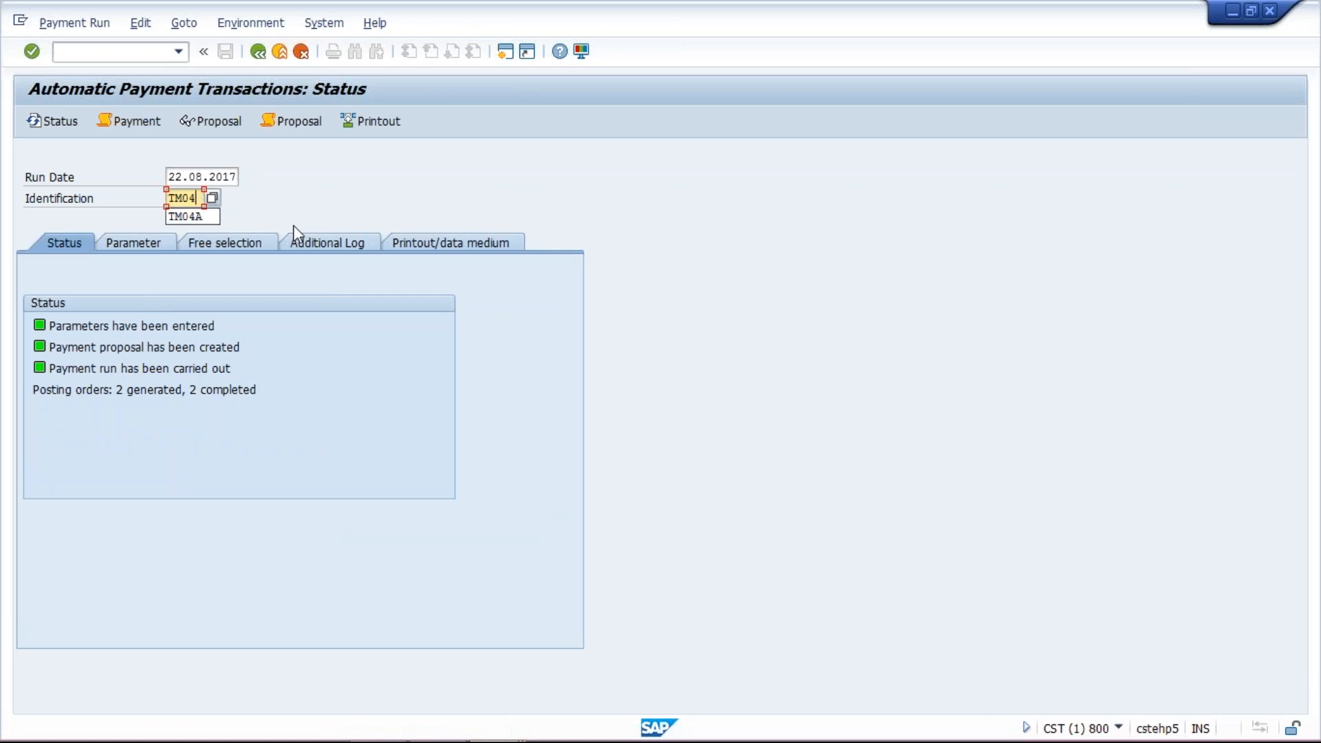
pyautogui.write('B')
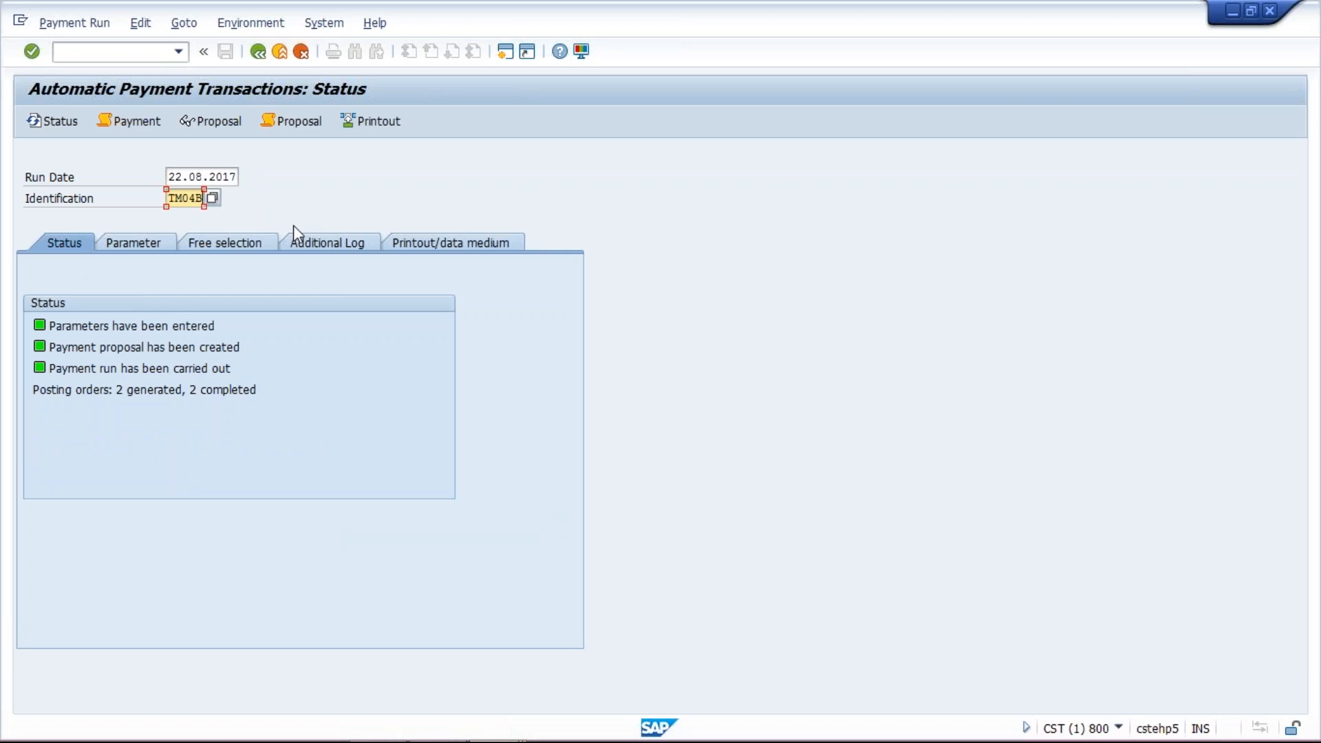
pyautogui.press('Return')
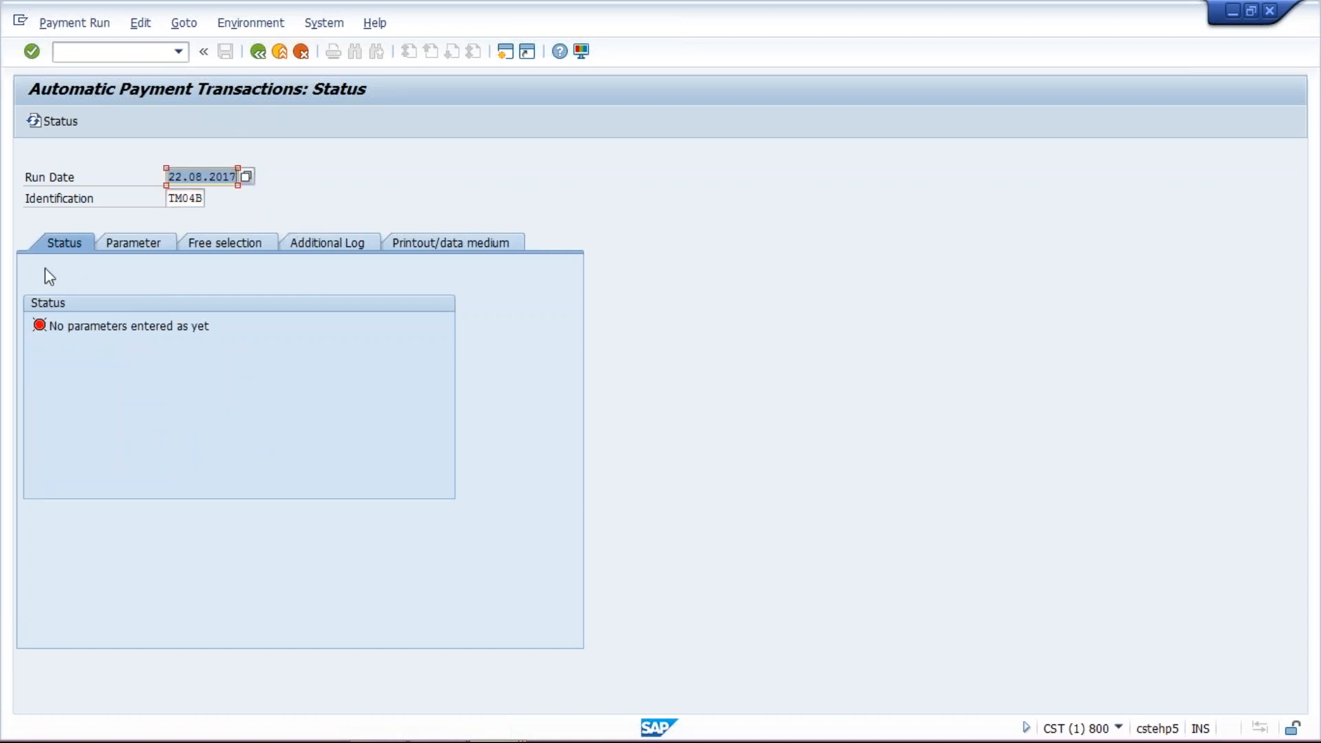
# - Set the payment control to company code TM04, payment method T and next payment date 24.08.2017
pyautogui.click(133, 246)
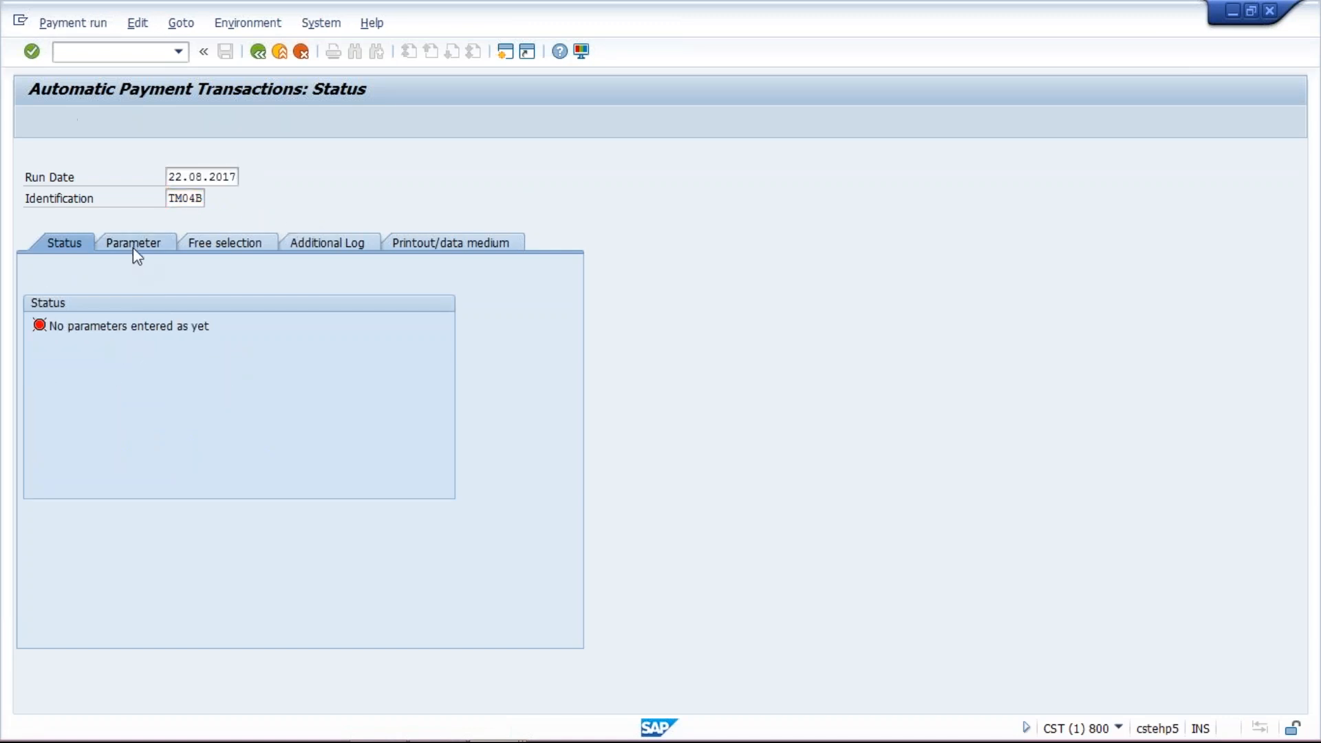
pyautogui.click(122, 367)
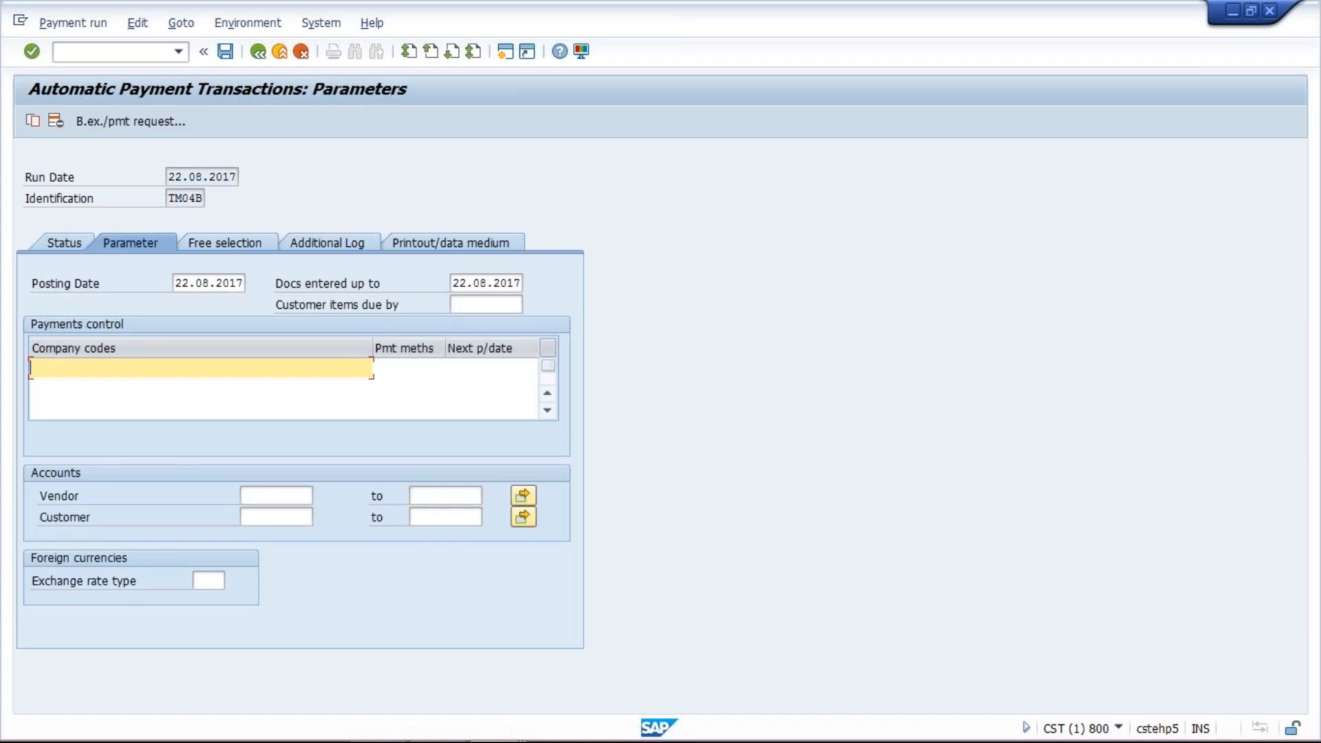
pyautogui.click(119, 390)
pyautogui.click(402, 368)
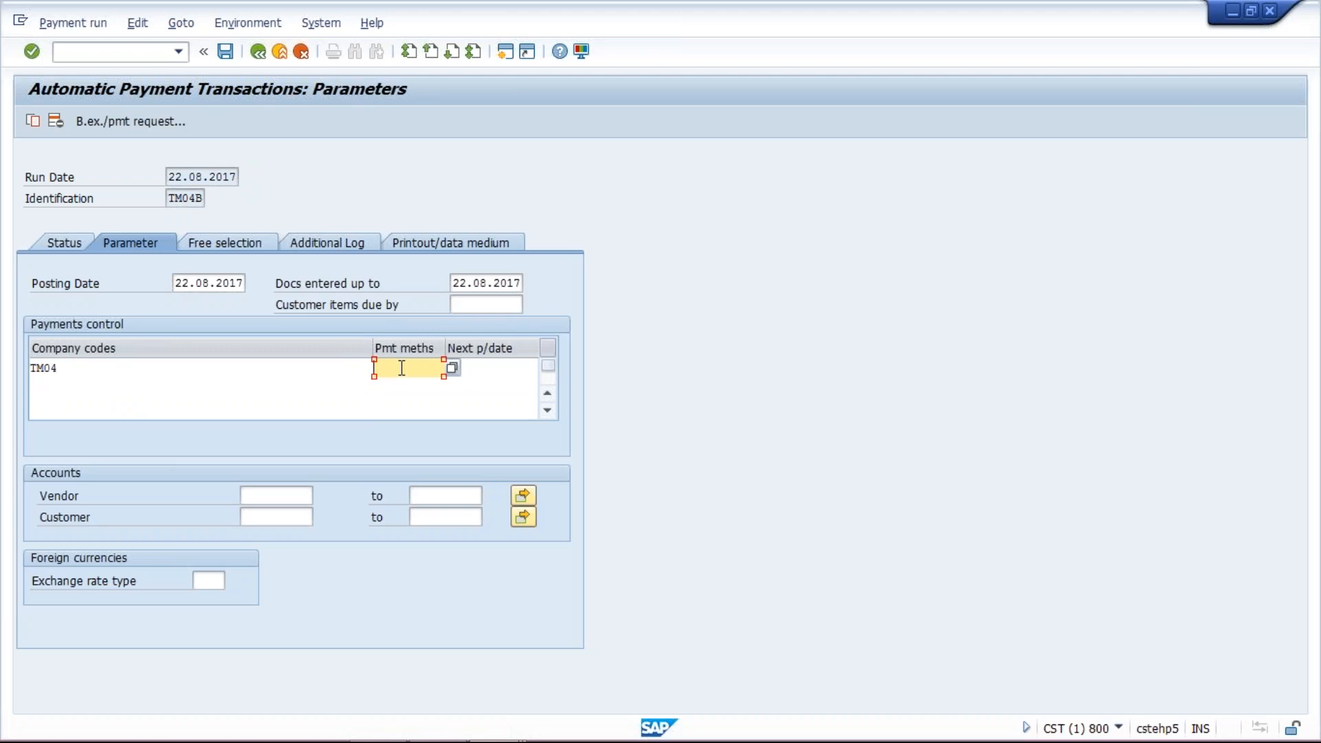
pyautogui.write('I')
pyautogui.click(487, 370)
pyautogui.click(491, 388)
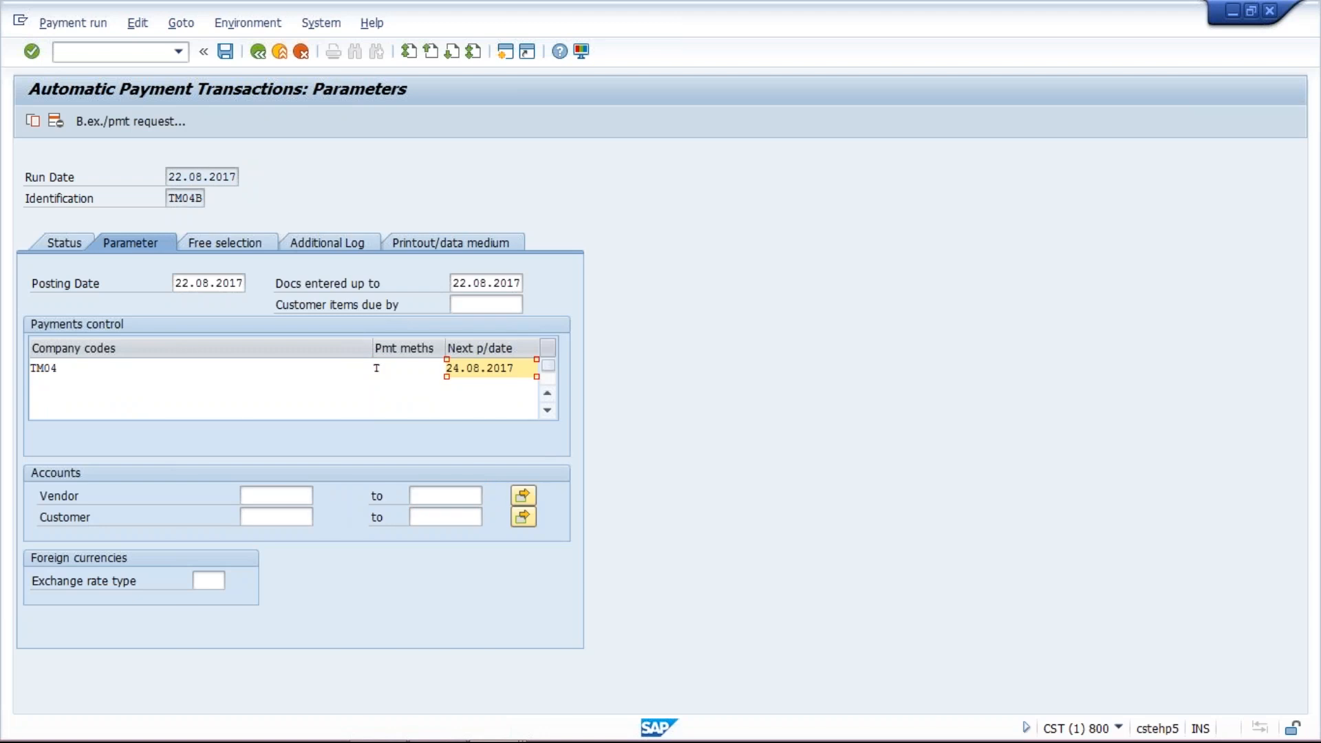
# - Restrict the payment run's vendor accounts to 20000090
pyautogui.click(297, 495)
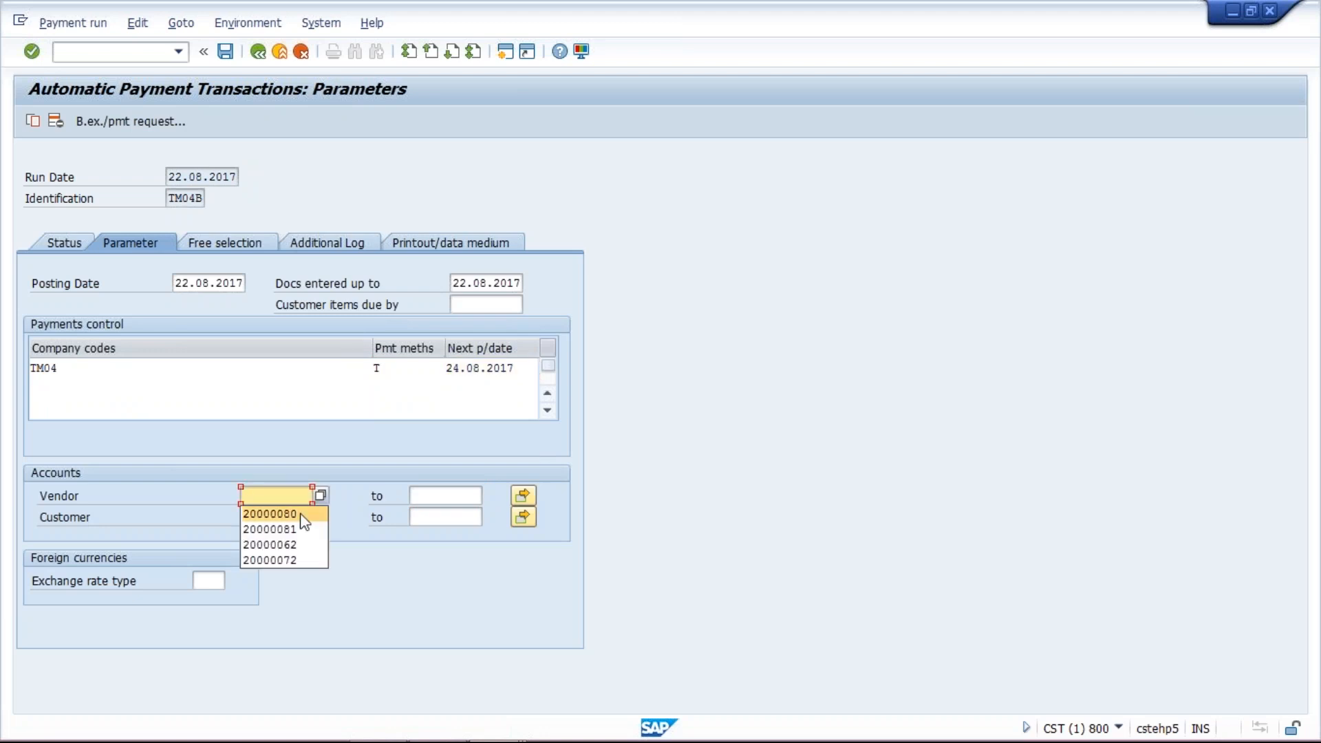
pyautogui.click(285, 529)
pyautogui.press('BackSpace')
pyautogui.press('BackSpace')
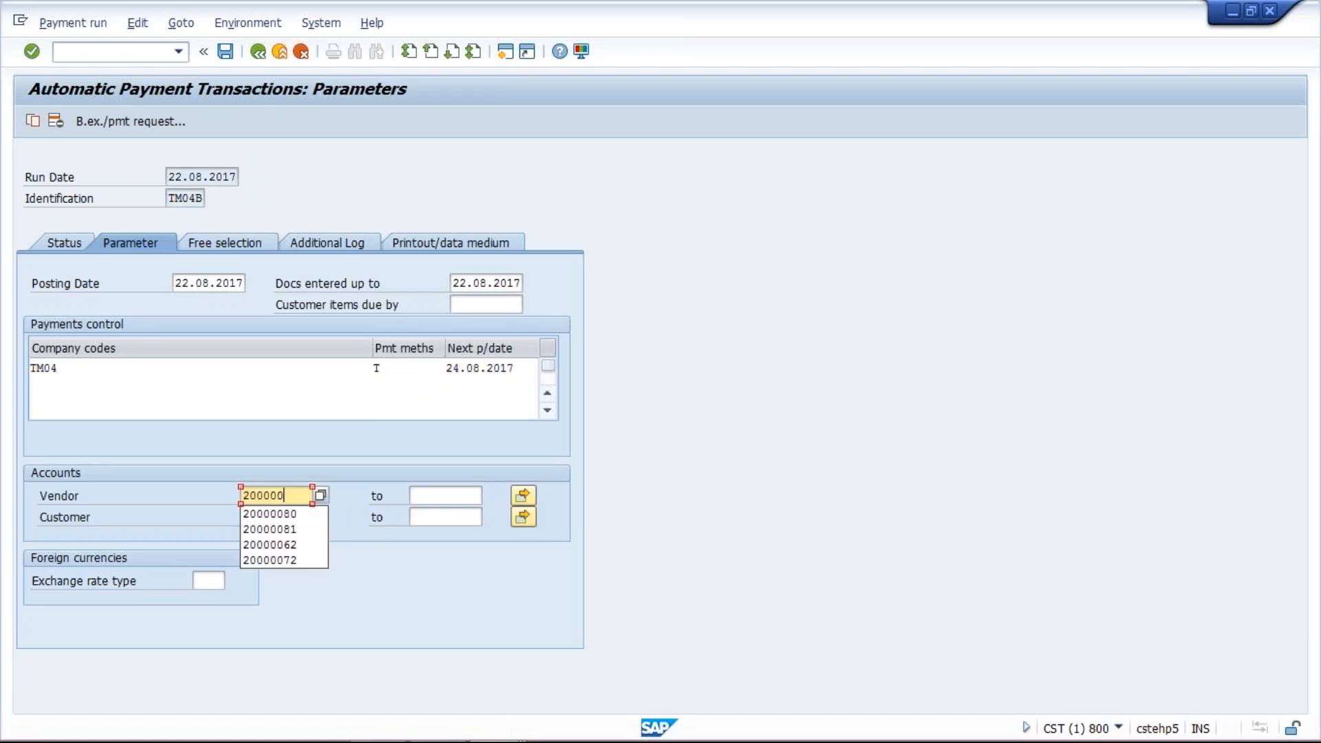
pyautogui.write('90')
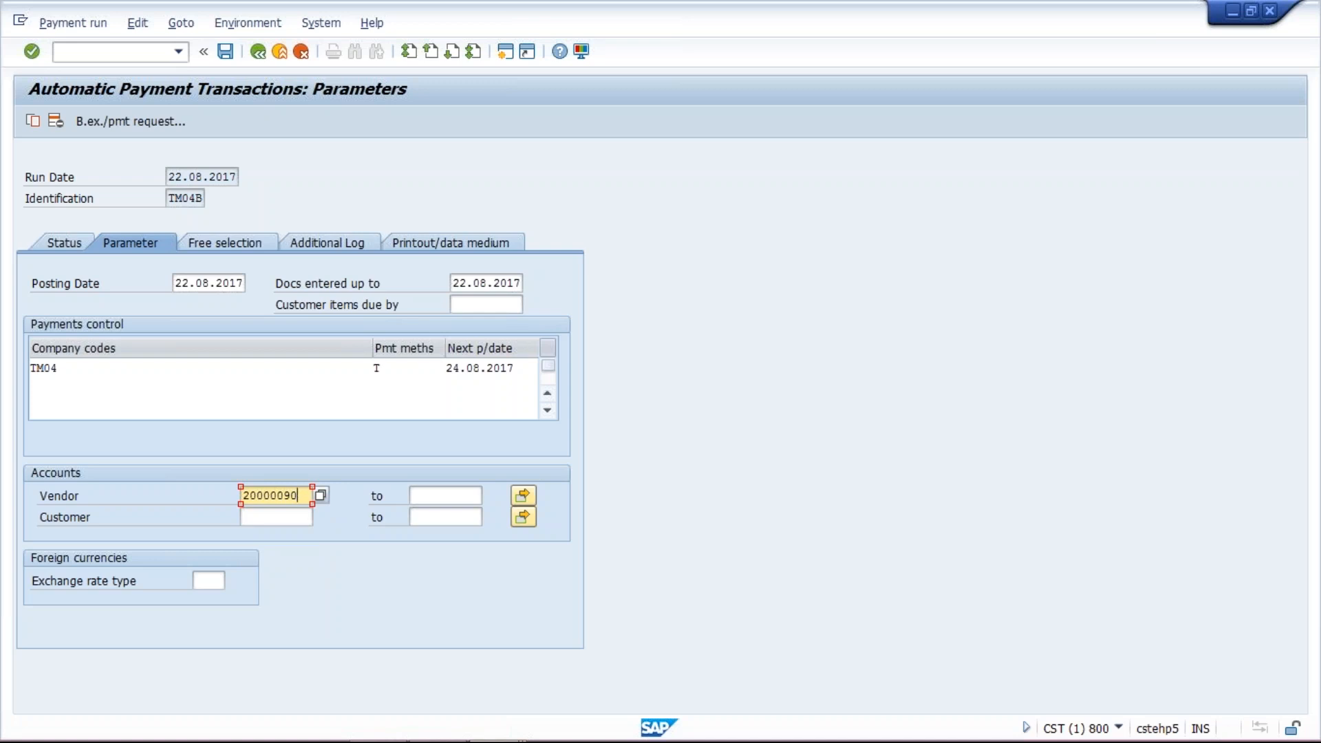
# - Enable due date check, payment method selection in all cases and payment document line items logging for vendor 20000090
pyautogui.click(343, 246)
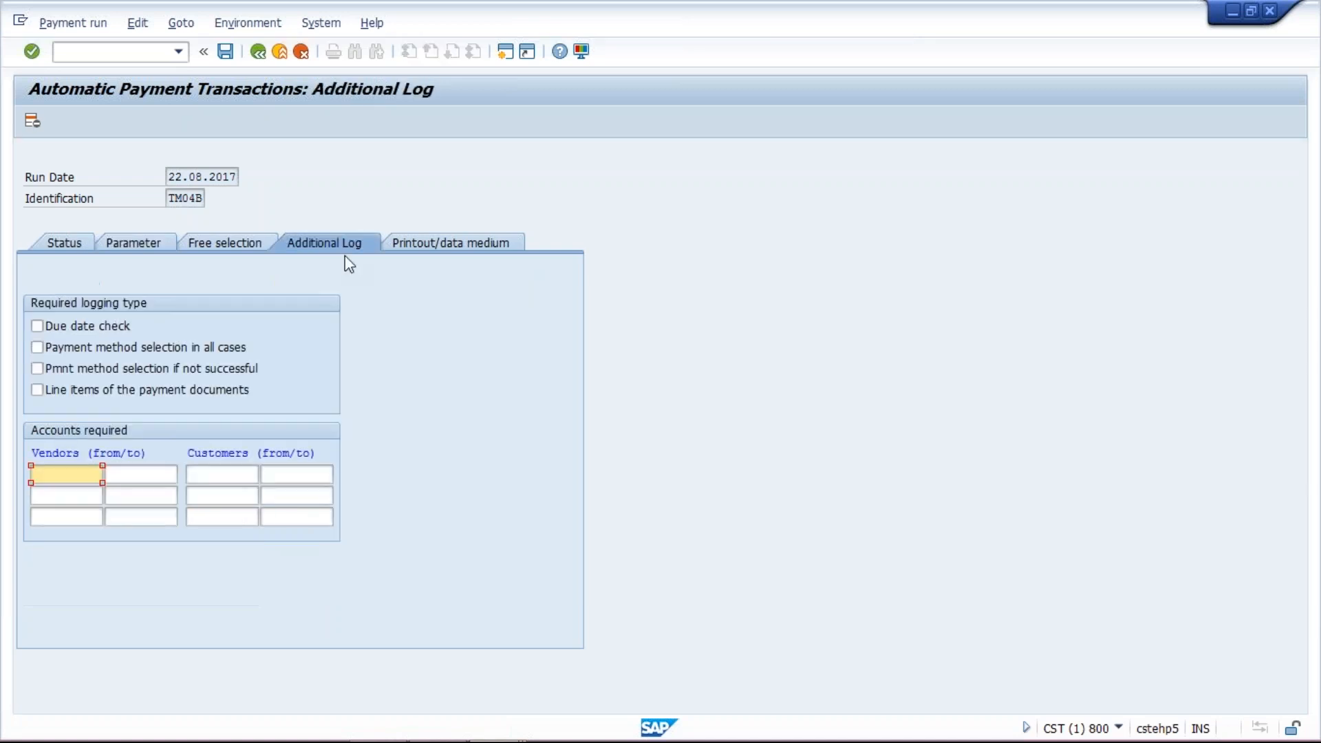
pyautogui.click(43, 324)
pyautogui.click(57, 345)
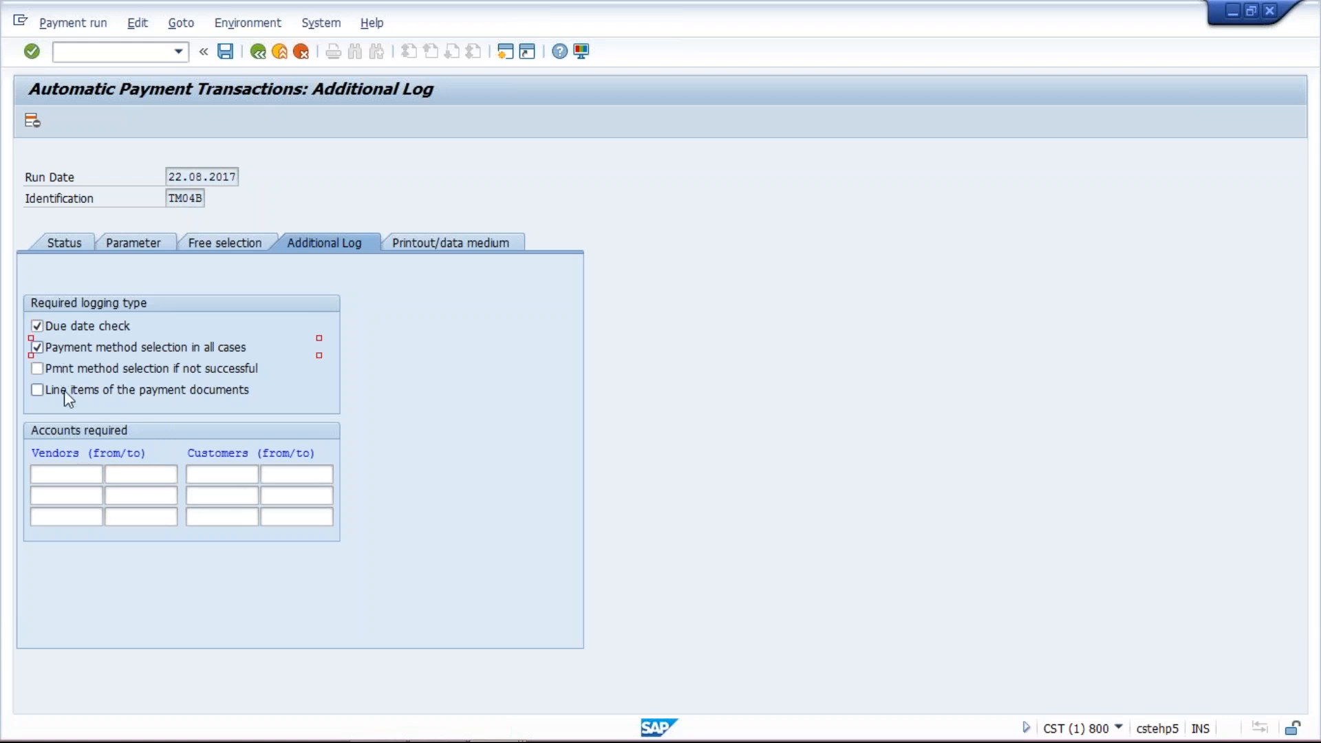
pyautogui.click(64, 390)
pyautogui.click(68, 473)
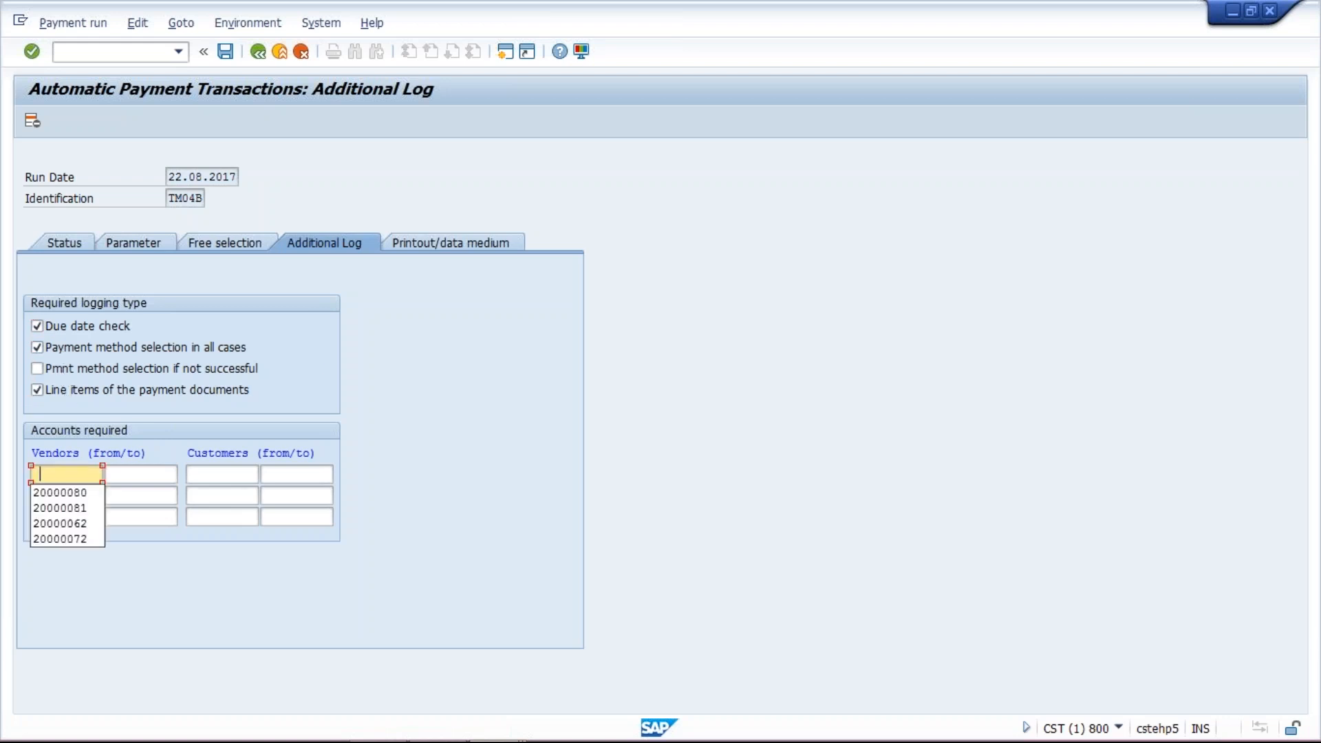
pyautogui.click(76, 475)
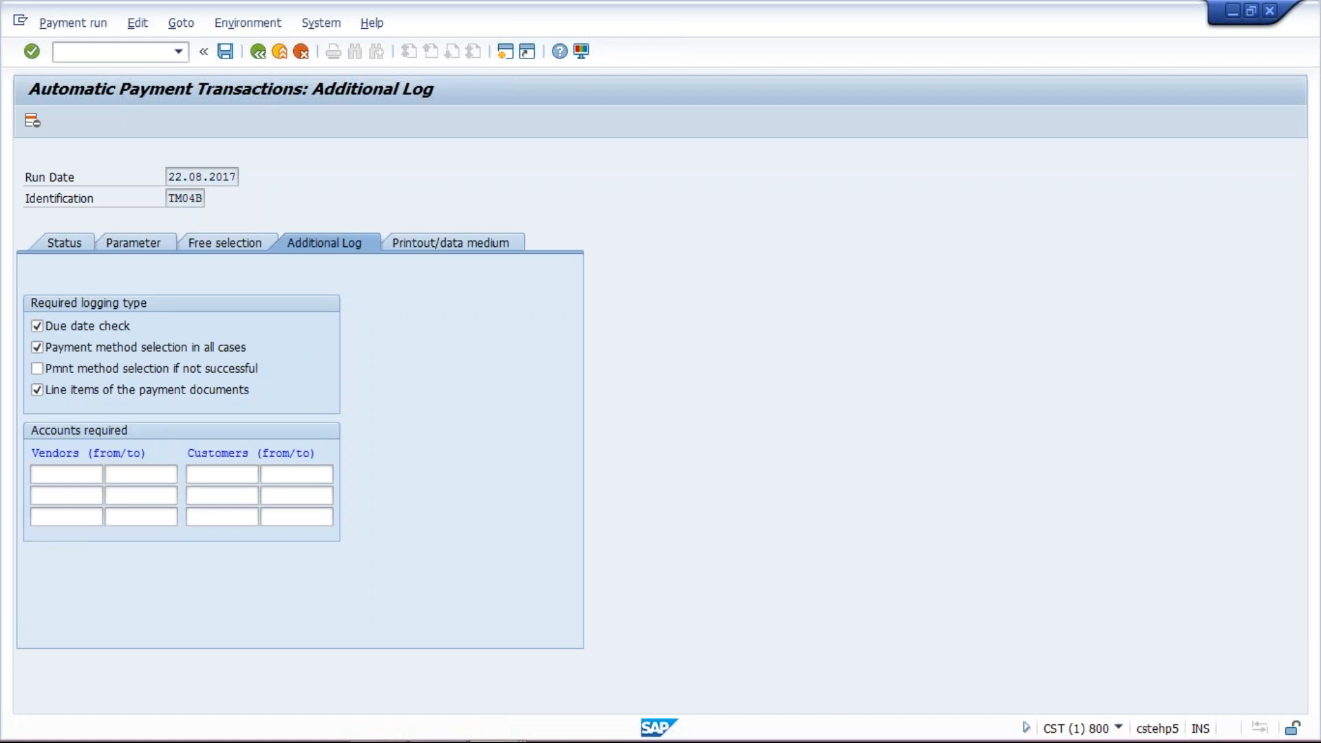
pyautogui.click(81, 476)
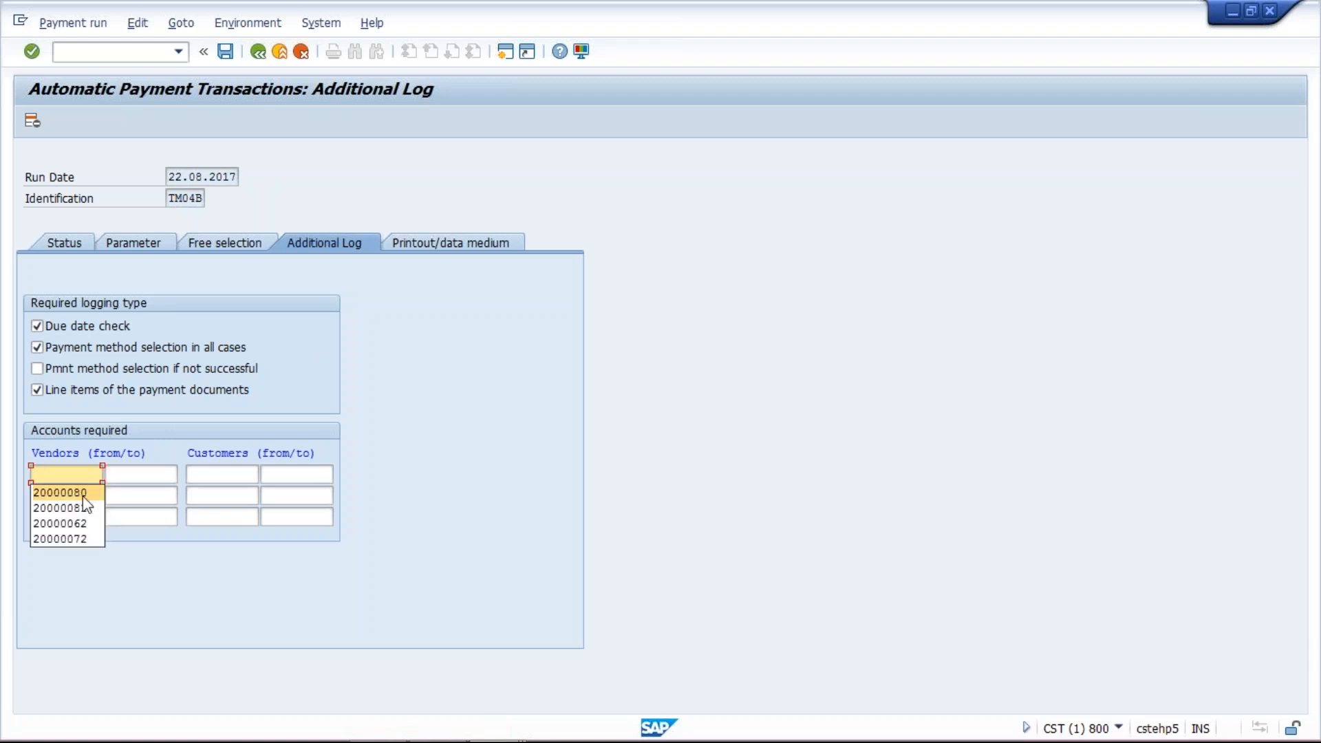
pyautogui.click(83, 497)
pyautogui.press('BackSpace')
pyautogui.press('BackSpace')
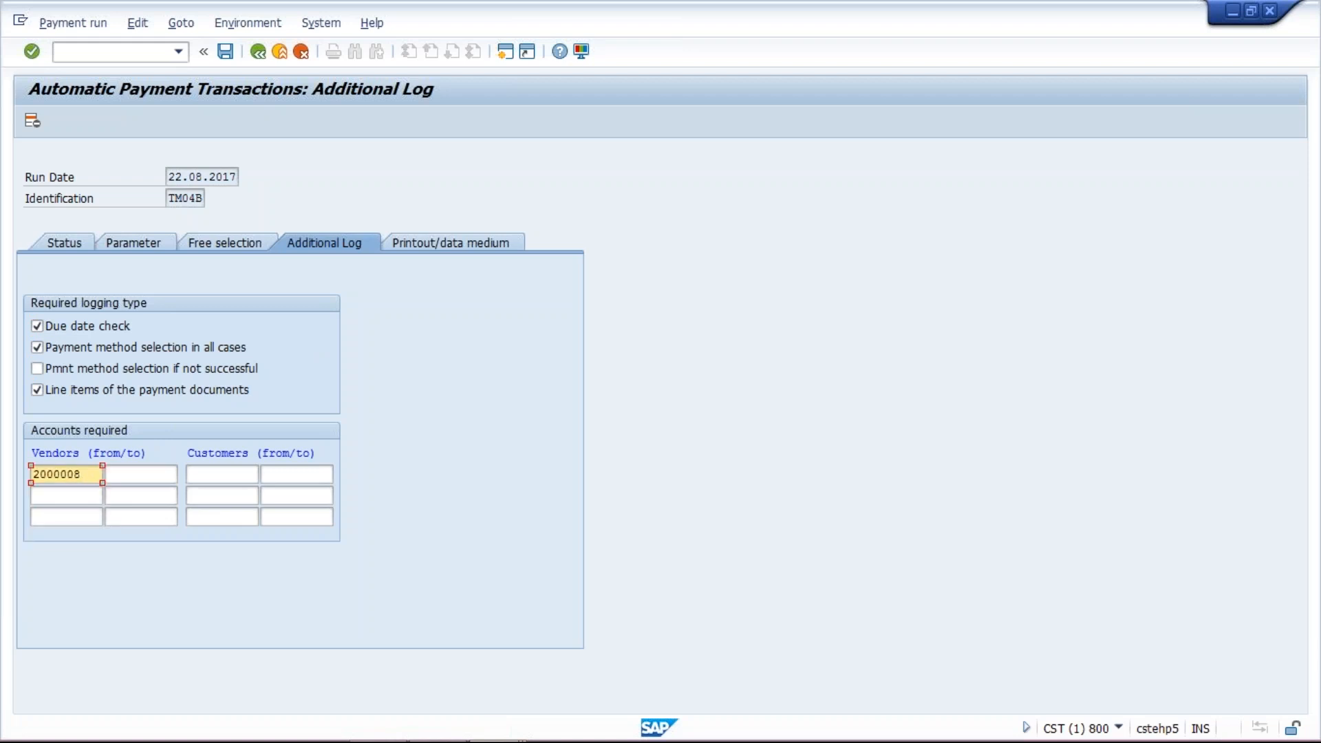
pyautogui.write('90')
# - Review the vendor's open line items to identify the document to pay, then return to the payment run's free selection
pyautogui.click(238, 246)
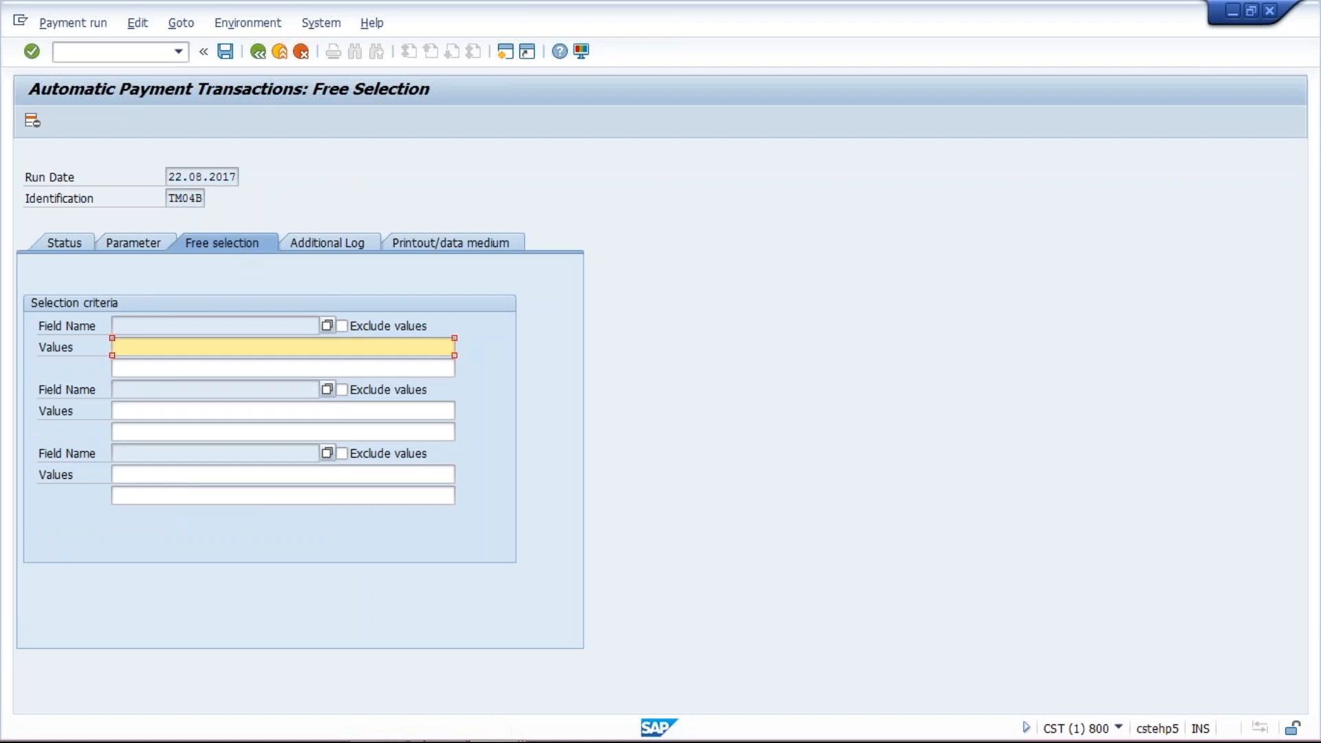
pyautogui.click(487, 723)
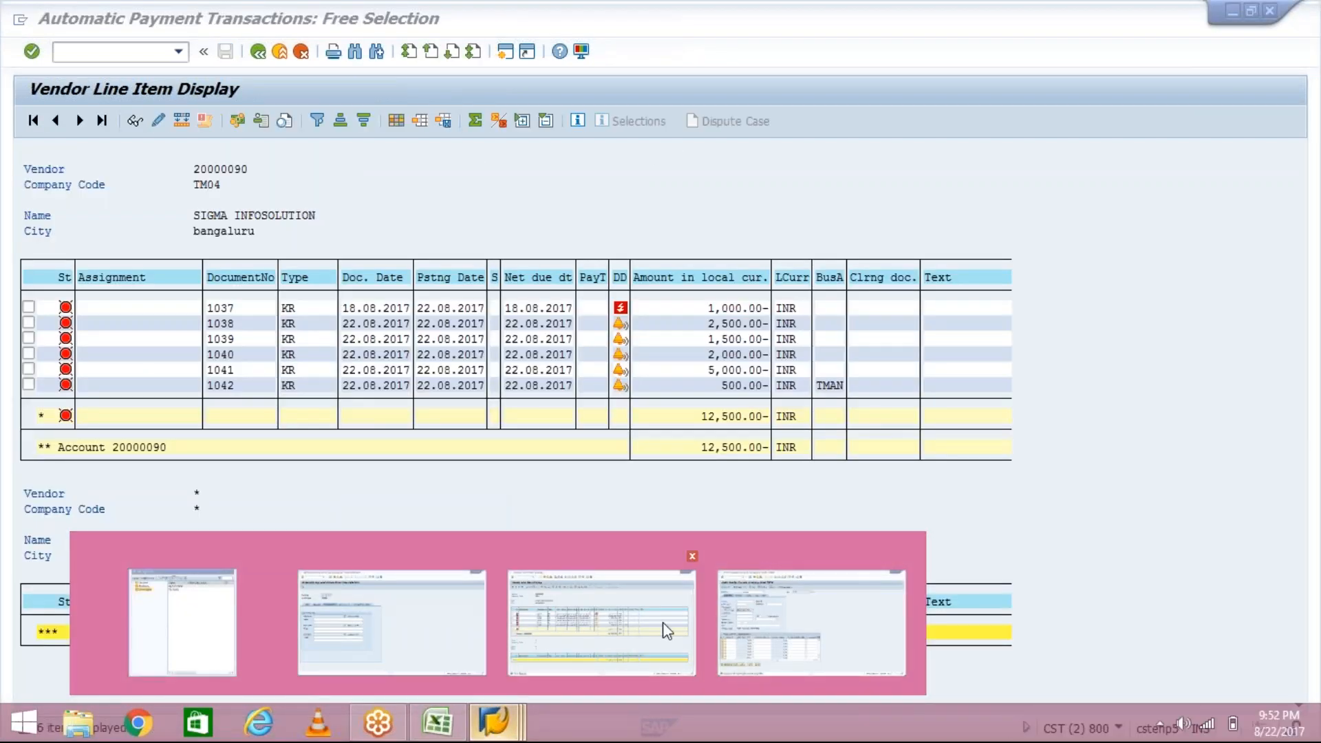
pyautogui.click(662, 622)
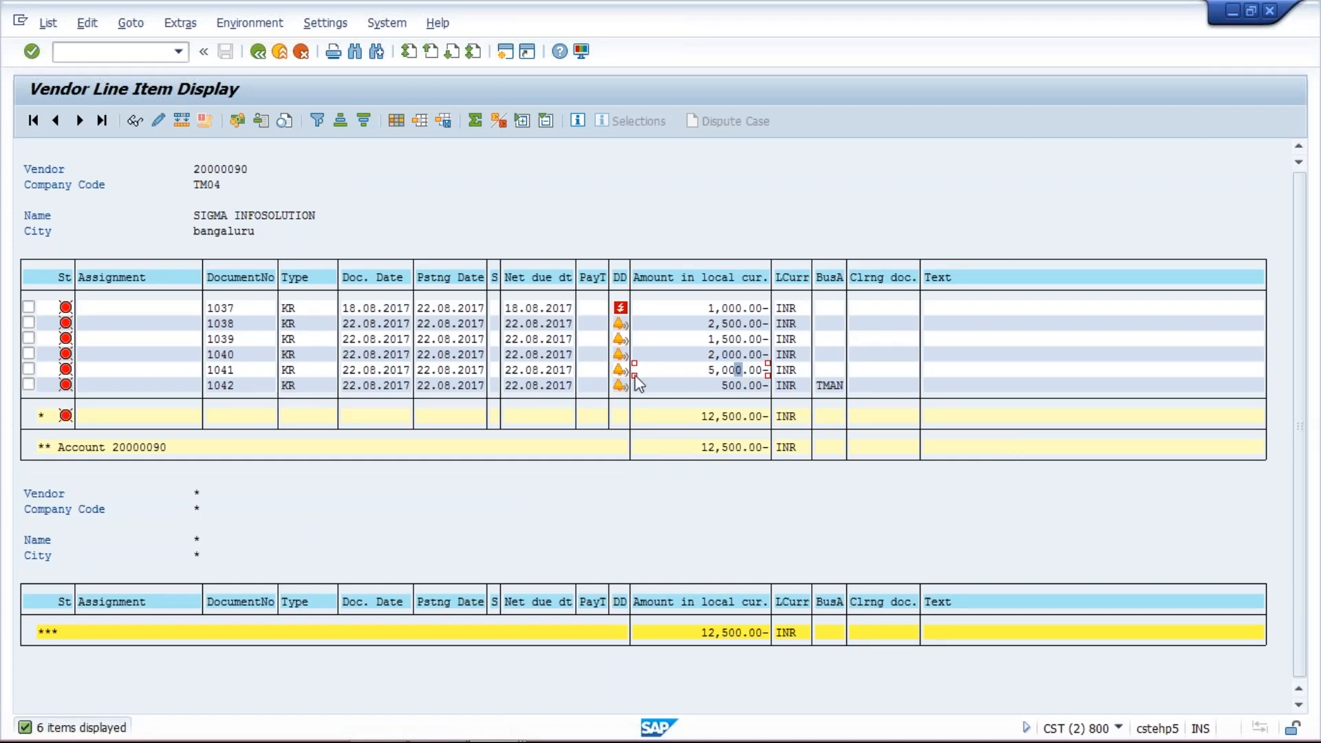
pyautogui.click(231, 370)
pyautogui.click(244, 370)
pyautogui.click(166, 369)
pyautogui.moveTo(440, 739)
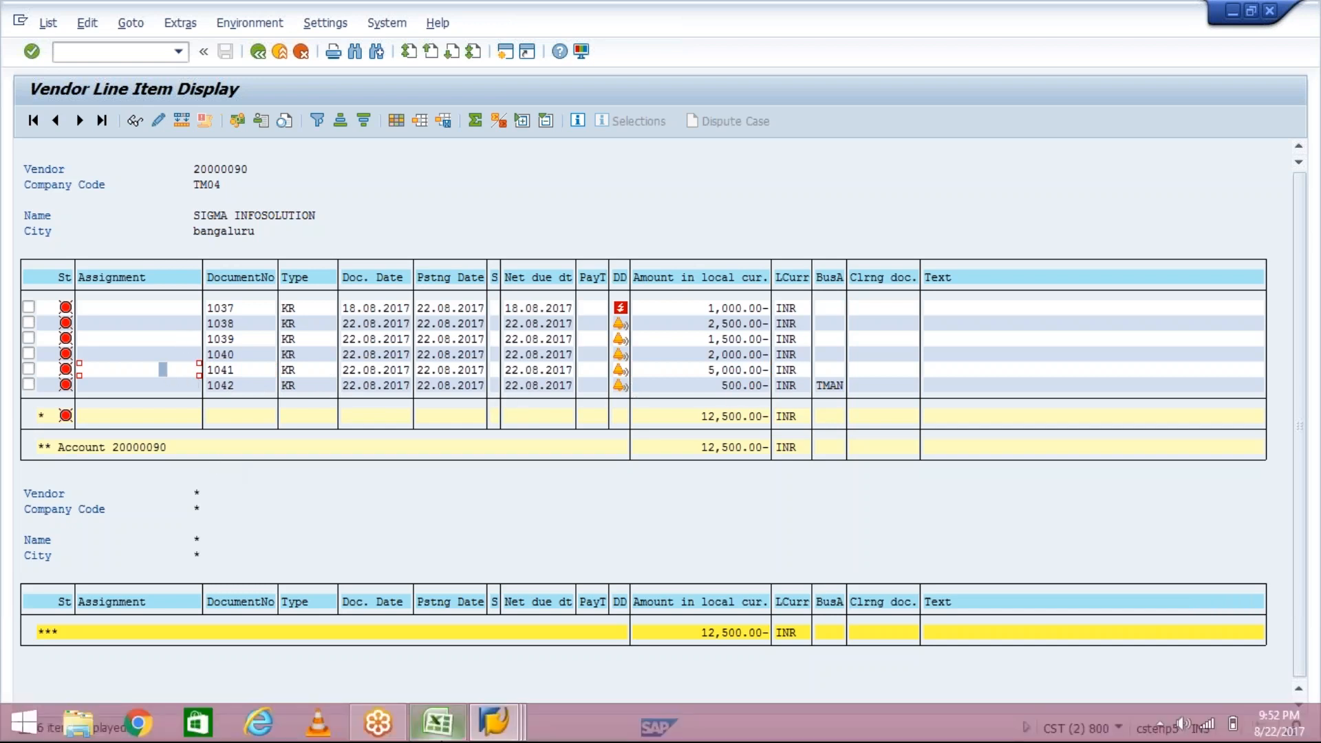
pyautogui.click(494, 728)
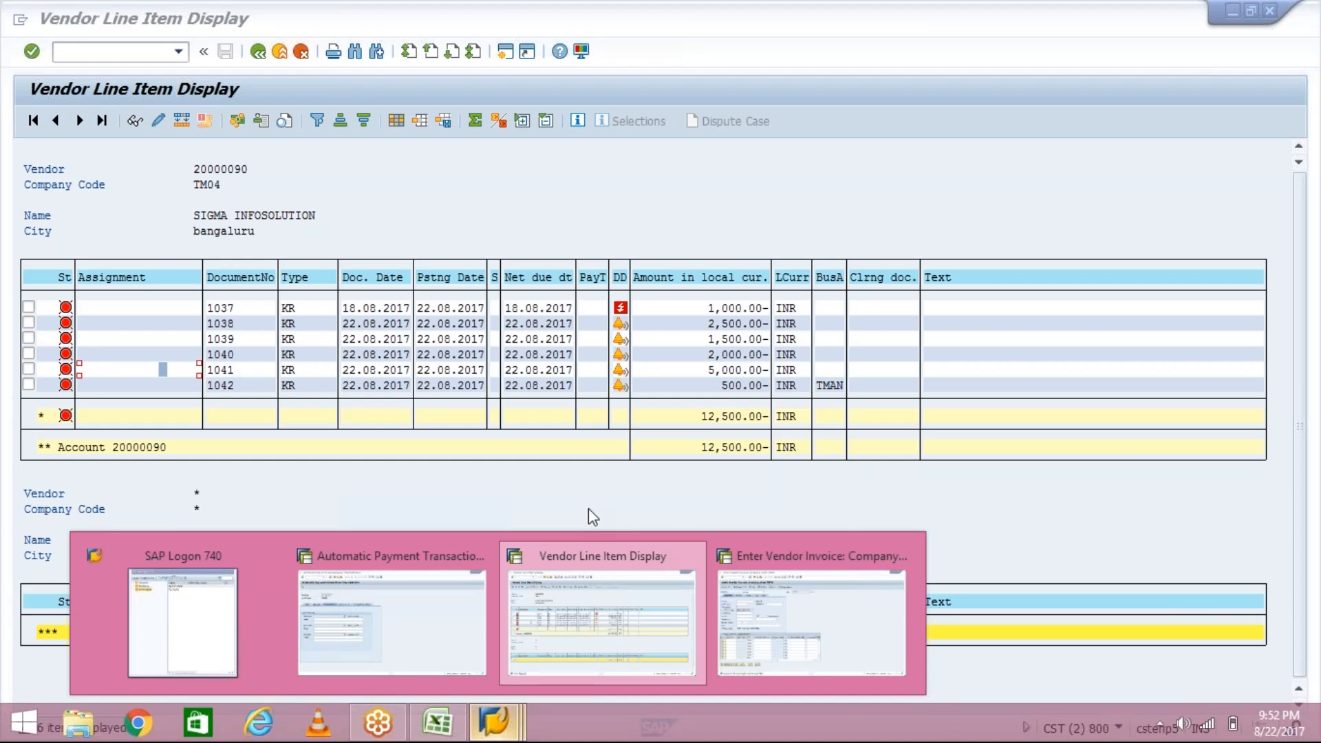
pyautogui.click(373, 589)
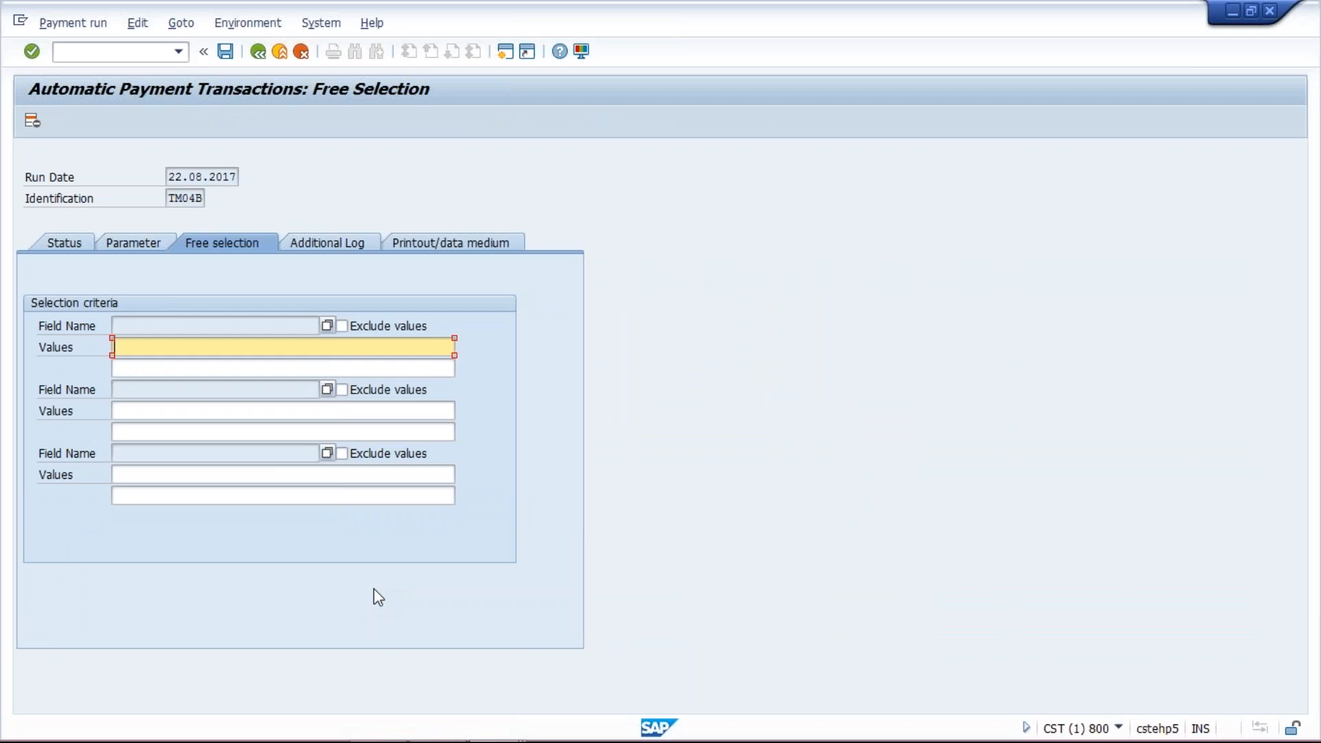
# - Set the first free selection field name to Document Number for payment run TM04B
pyautogui.click(326, 325)
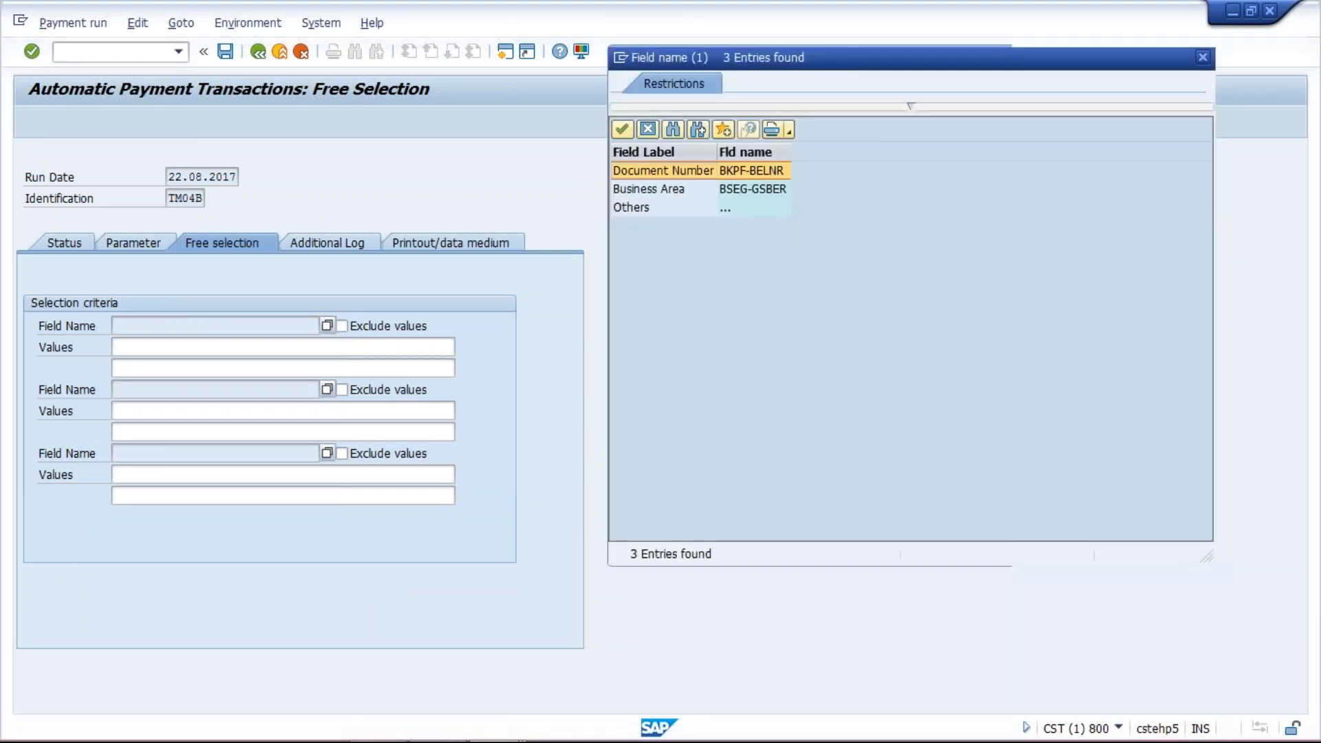
pyautogui.doubleClick(632, 207)
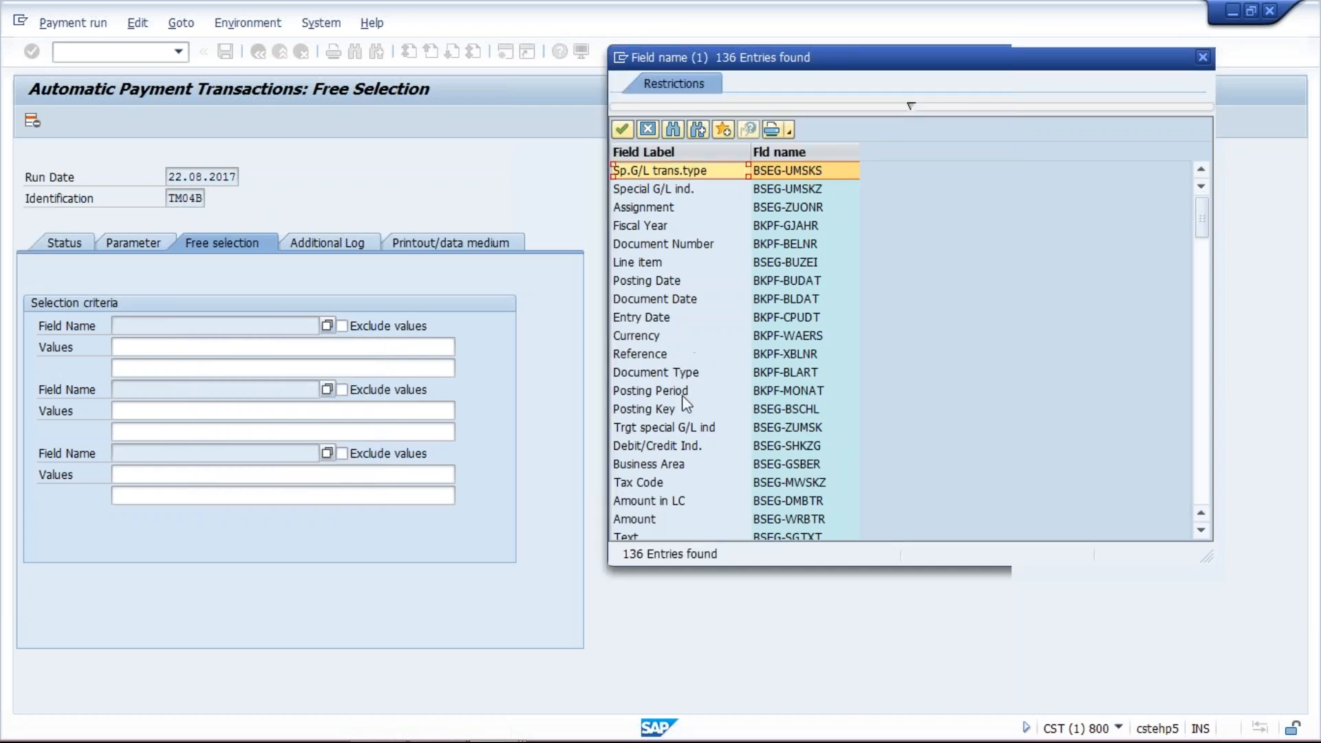
pyautogui.doubleClick(691, 249)
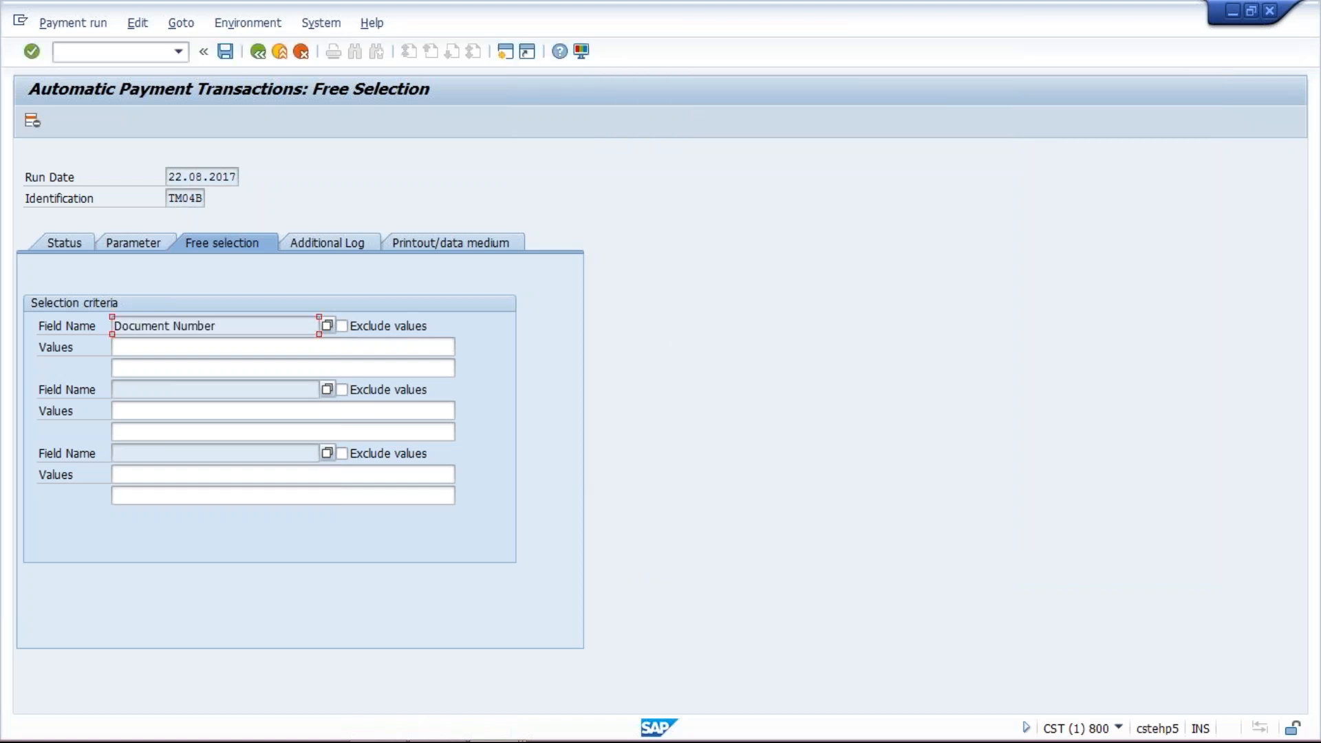
pyautogui.click(271, 351)
pyautogui.moveTo(454, 740)
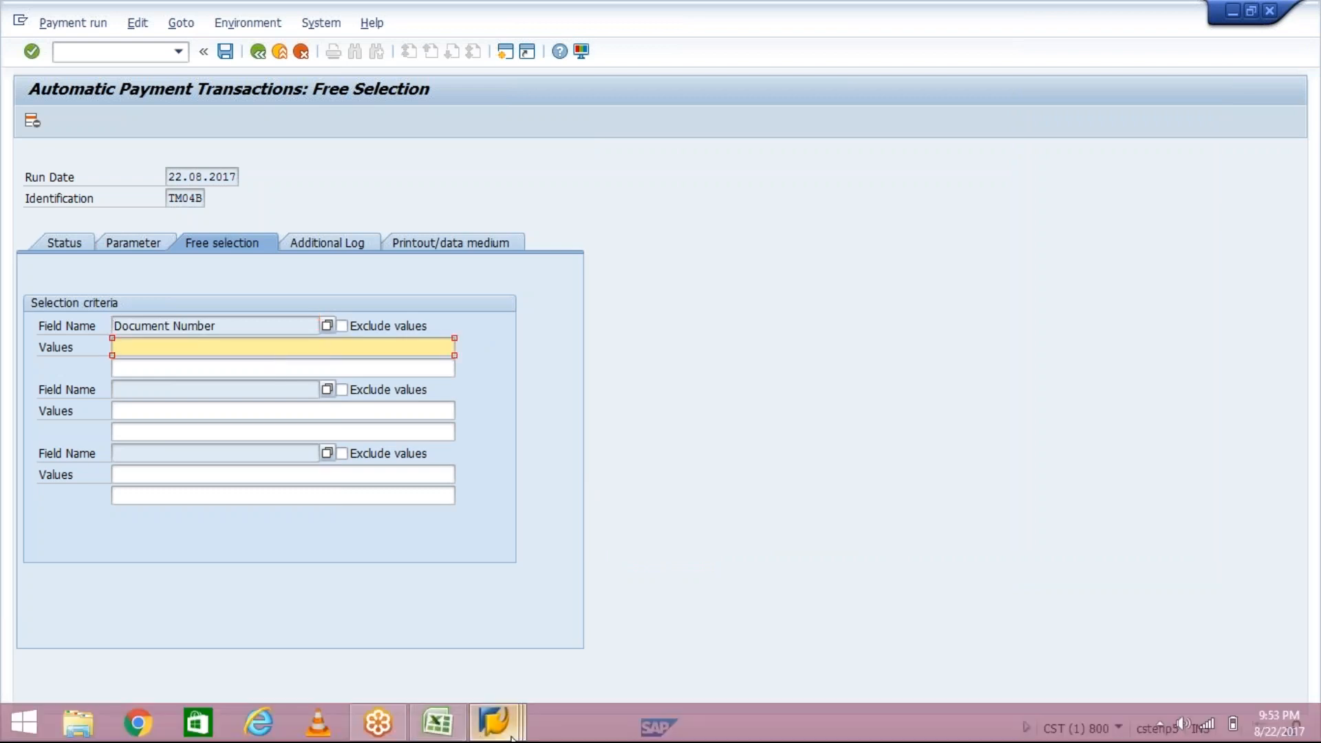
pyautogui.moveTo(513, 738)
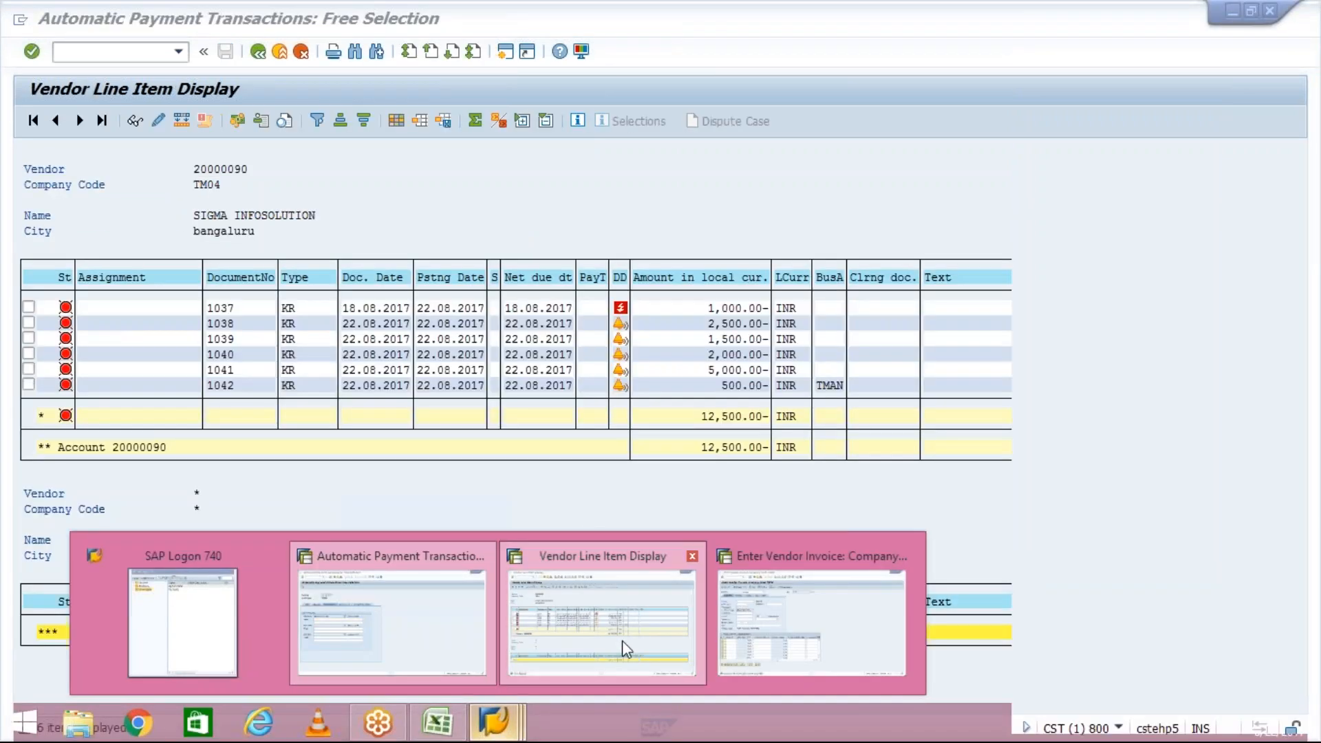
pyautogui.click(623, 641)
pyautogui.click(727, 372)
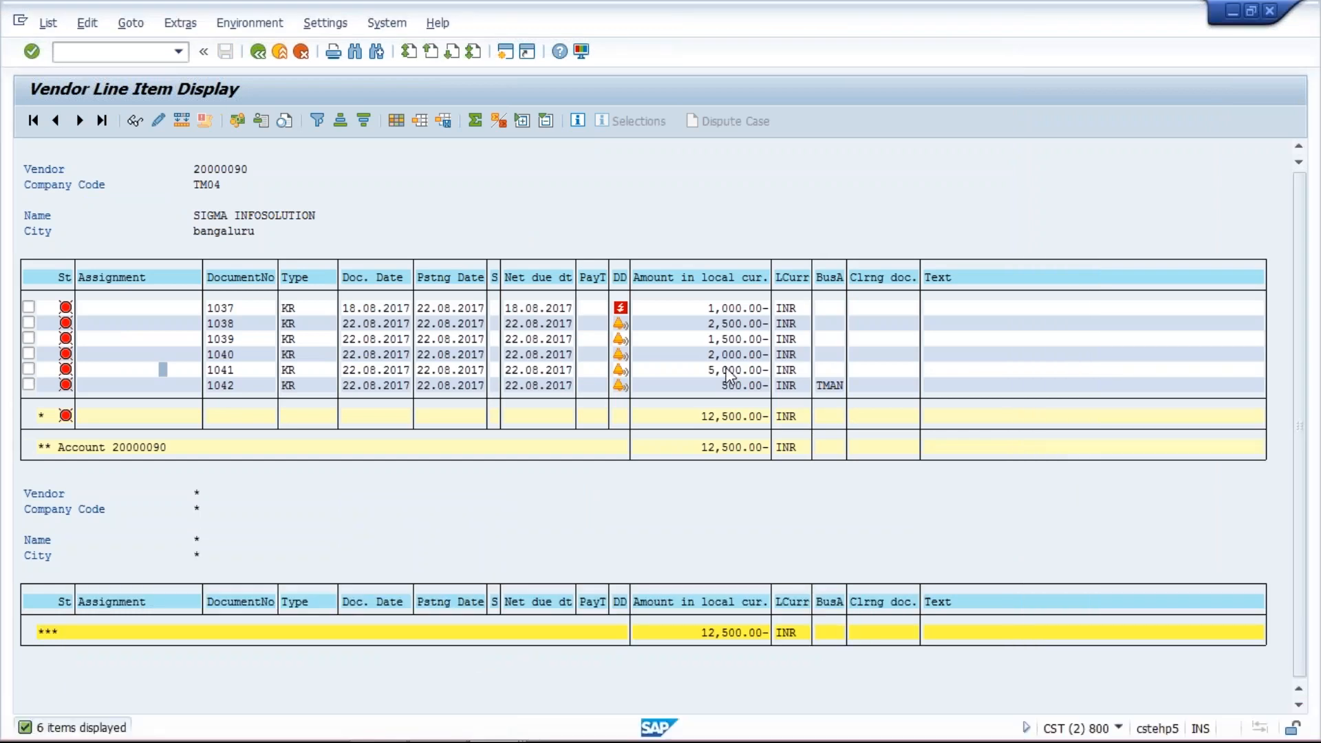
pyautogui.click(220, 369)
pyautogui.click(252, 374)
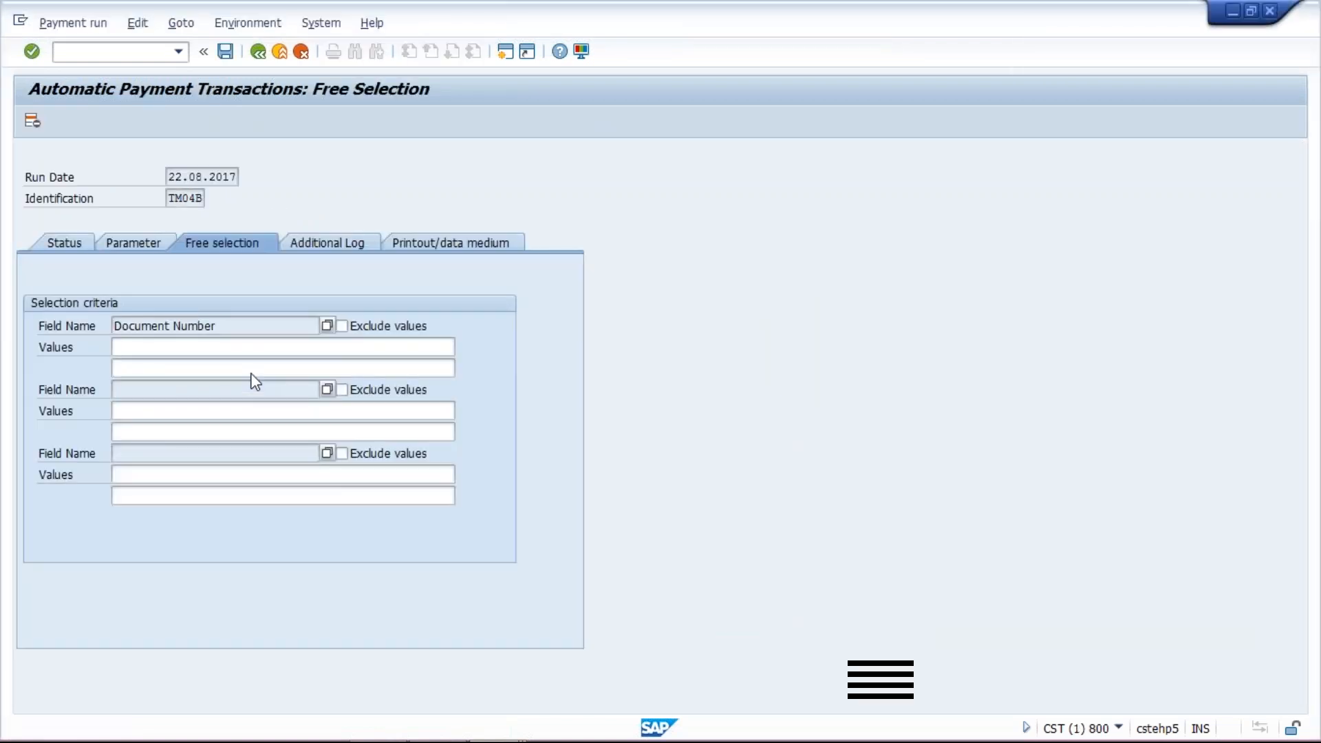
pyautogui.click(248, 346)
pyautogui.write('101')
pyautogui.press('BackSpace')
pyautogui.write('41')
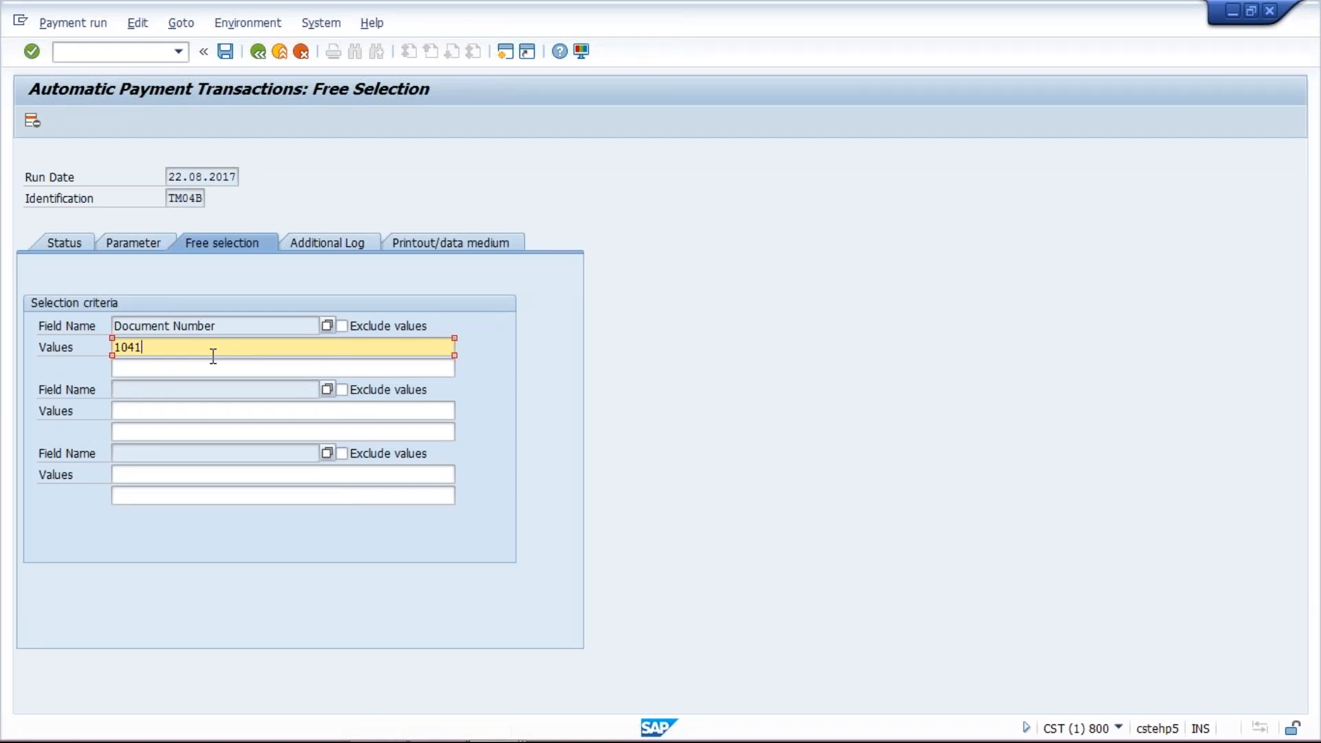
pyautogui.press('Tab')
pyautogui.hotkey('shift', 'Tab')
pyautogui.write('000000')
pyautogui.click(227, 52)
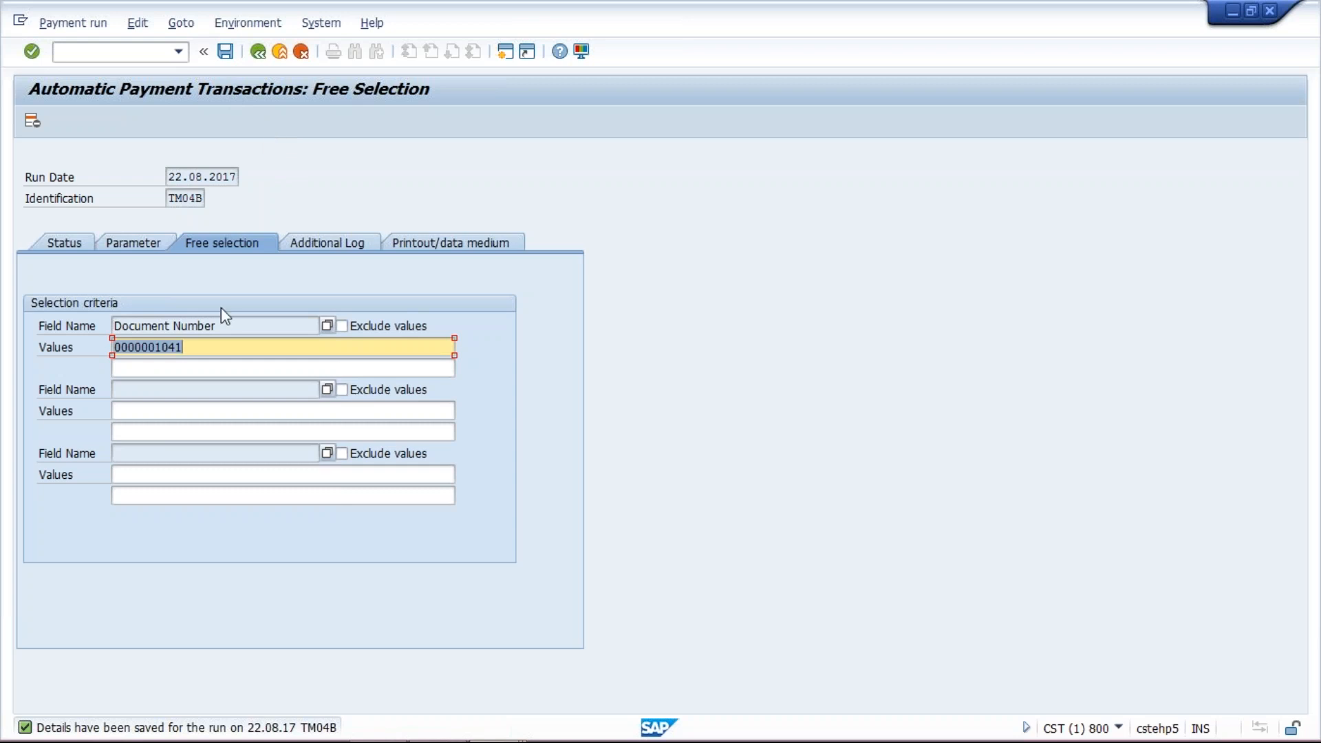
# - Save the payment run parameters again and return to the run's status view
pyautogui.click(215, 350)
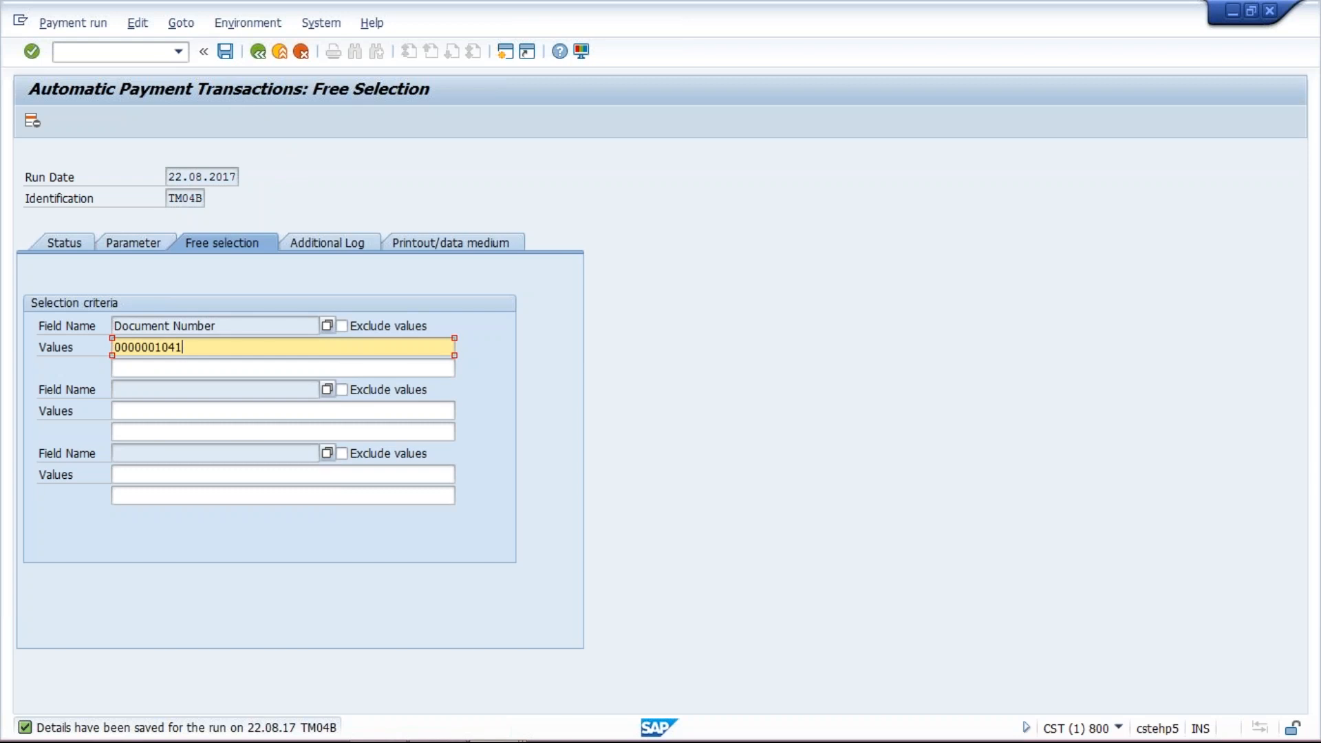
pyautogui.click(225, 51)
pyautogui.click(59, 245)
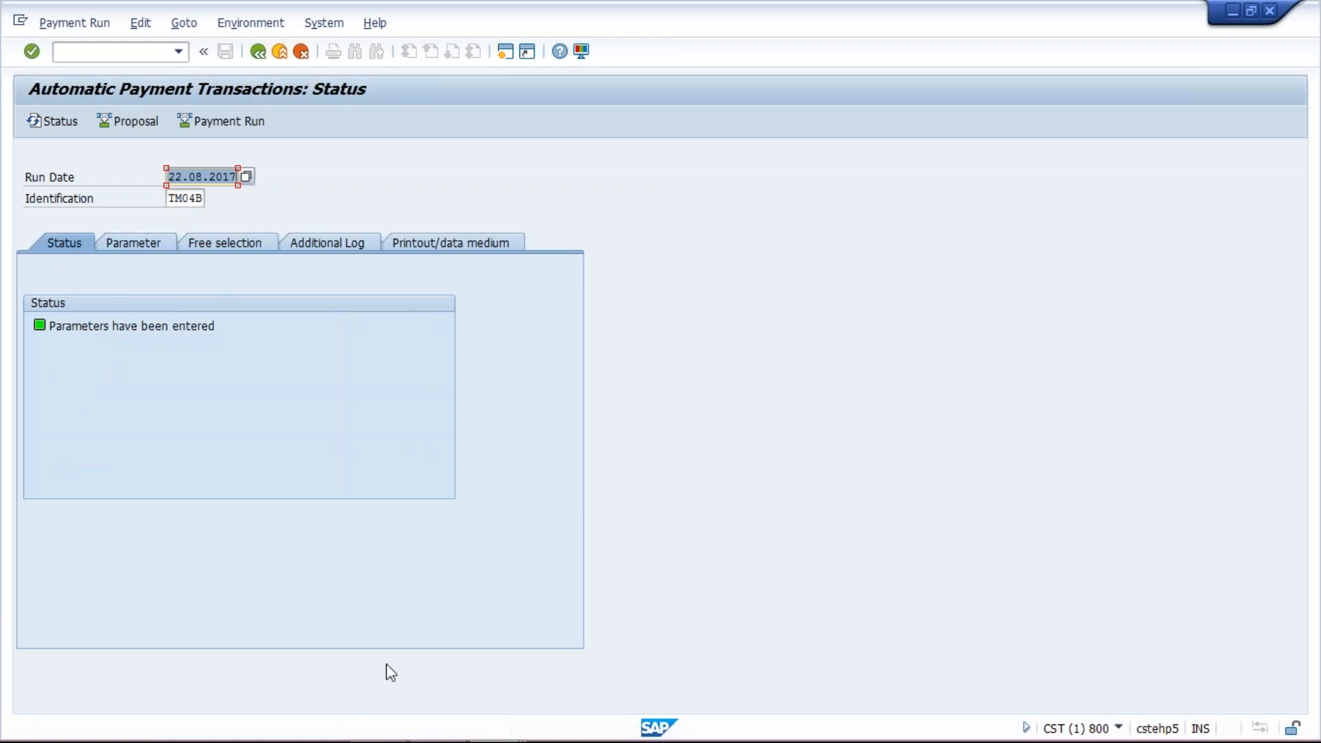
# - Schedule the payment proposal to start immediately and refresh the run status
pyautogui.moveTo(441, 739)
pyautogui.moveTo(487, 731)
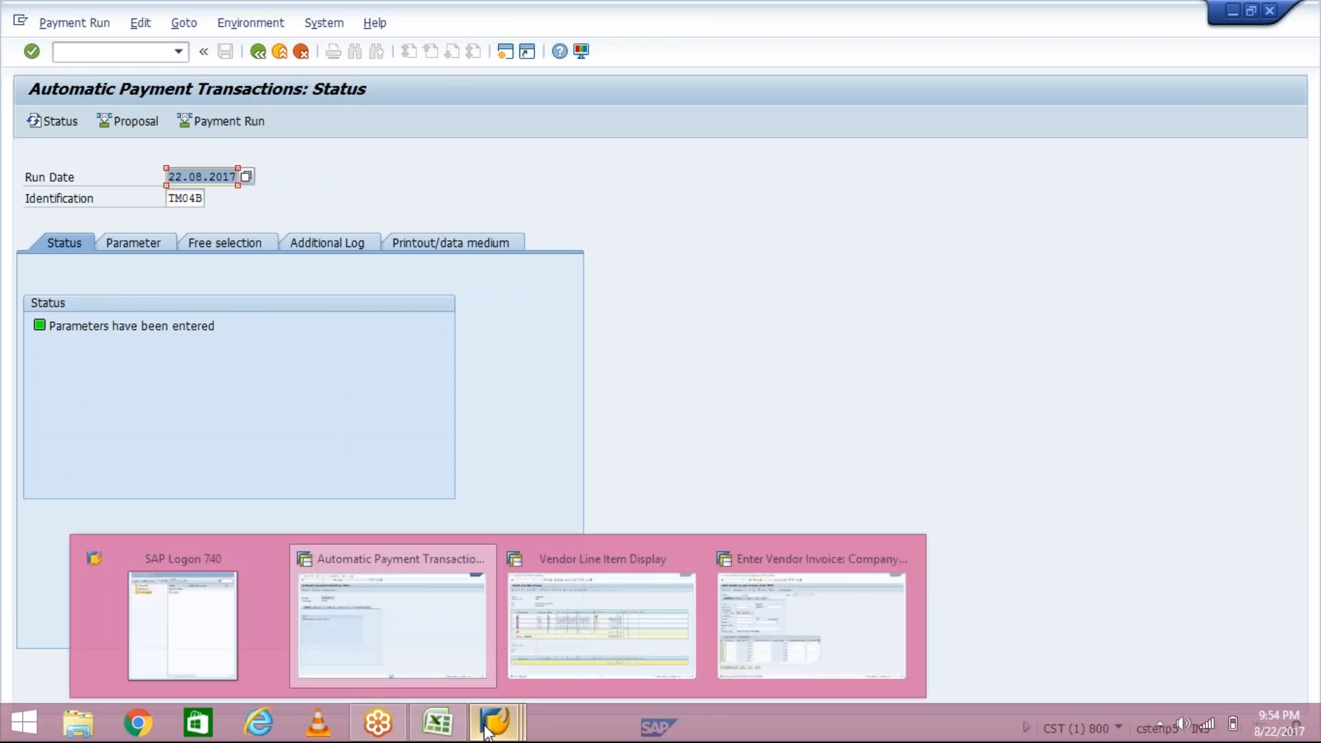
pyautogui.click(546, 668)
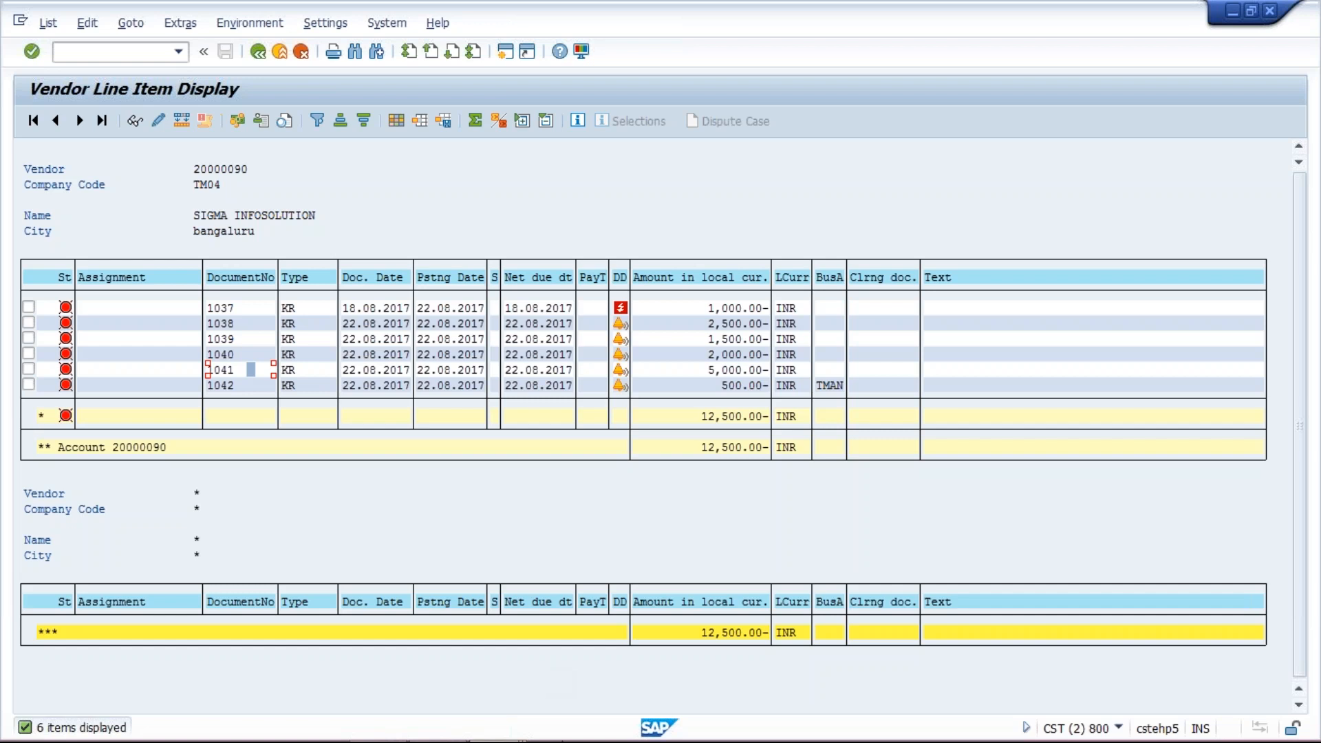
pyautogui.click(508, 732)
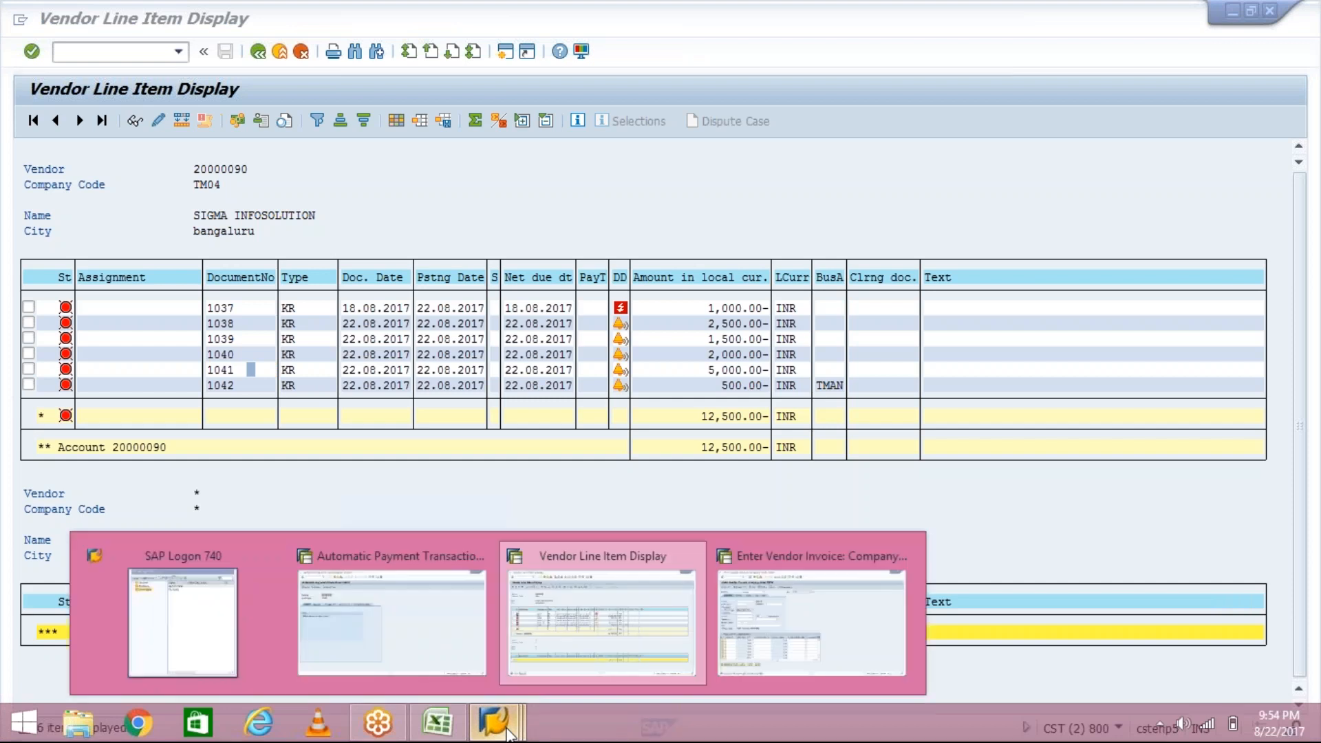
pyautogui.moveTo(410, 643)
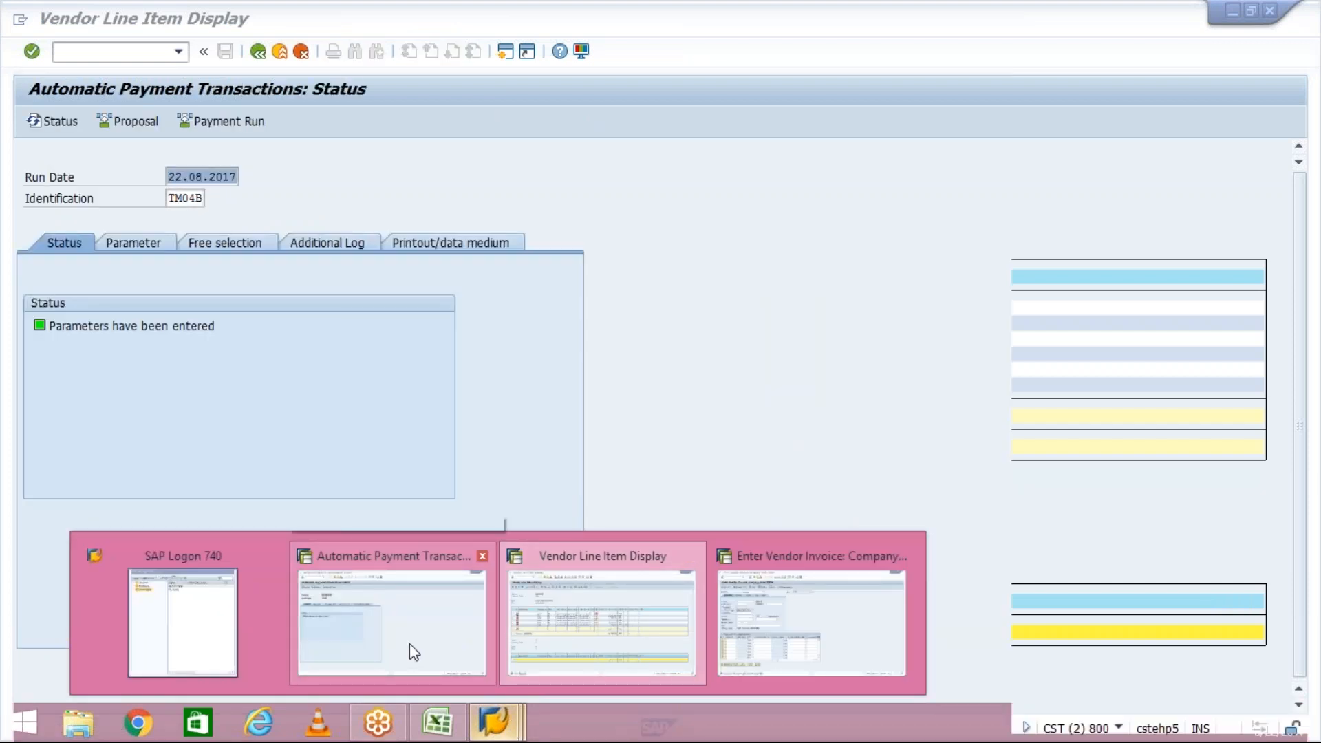
pyautogui.click(410, 643)
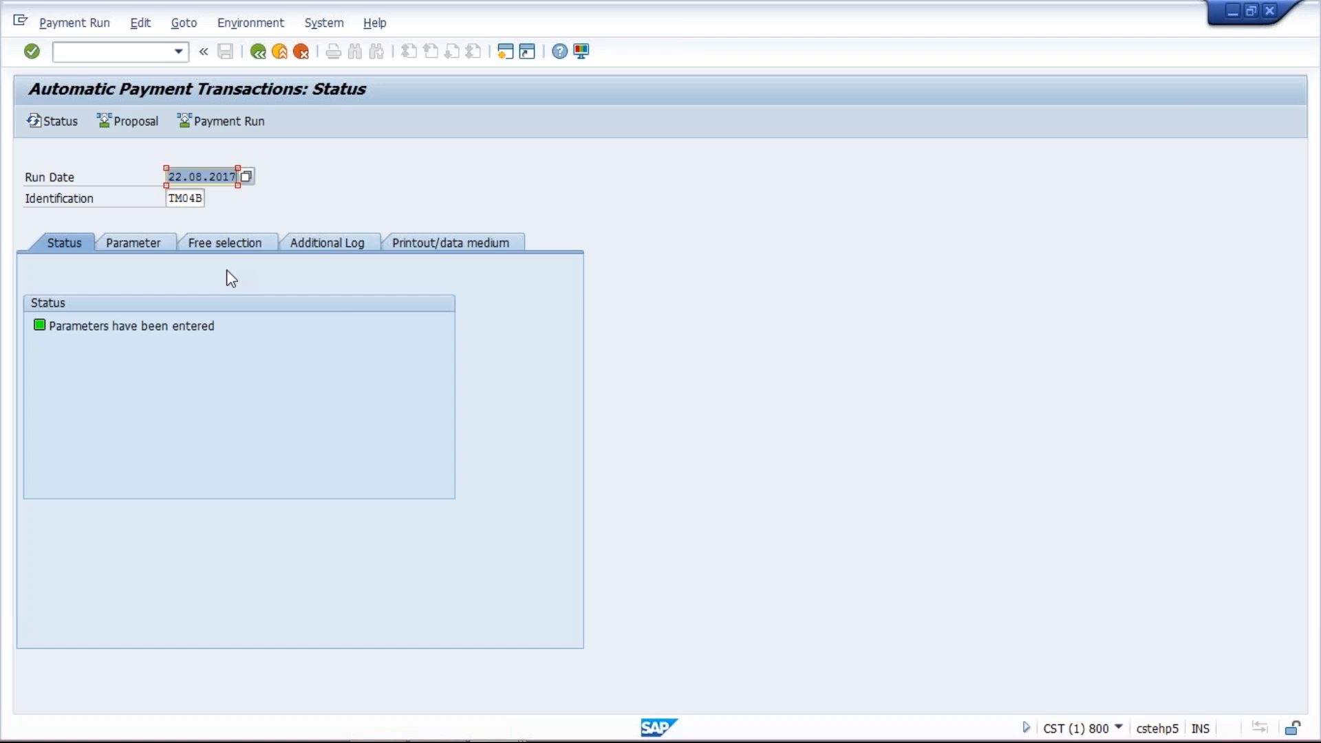
pyautogui.click(139, 126)
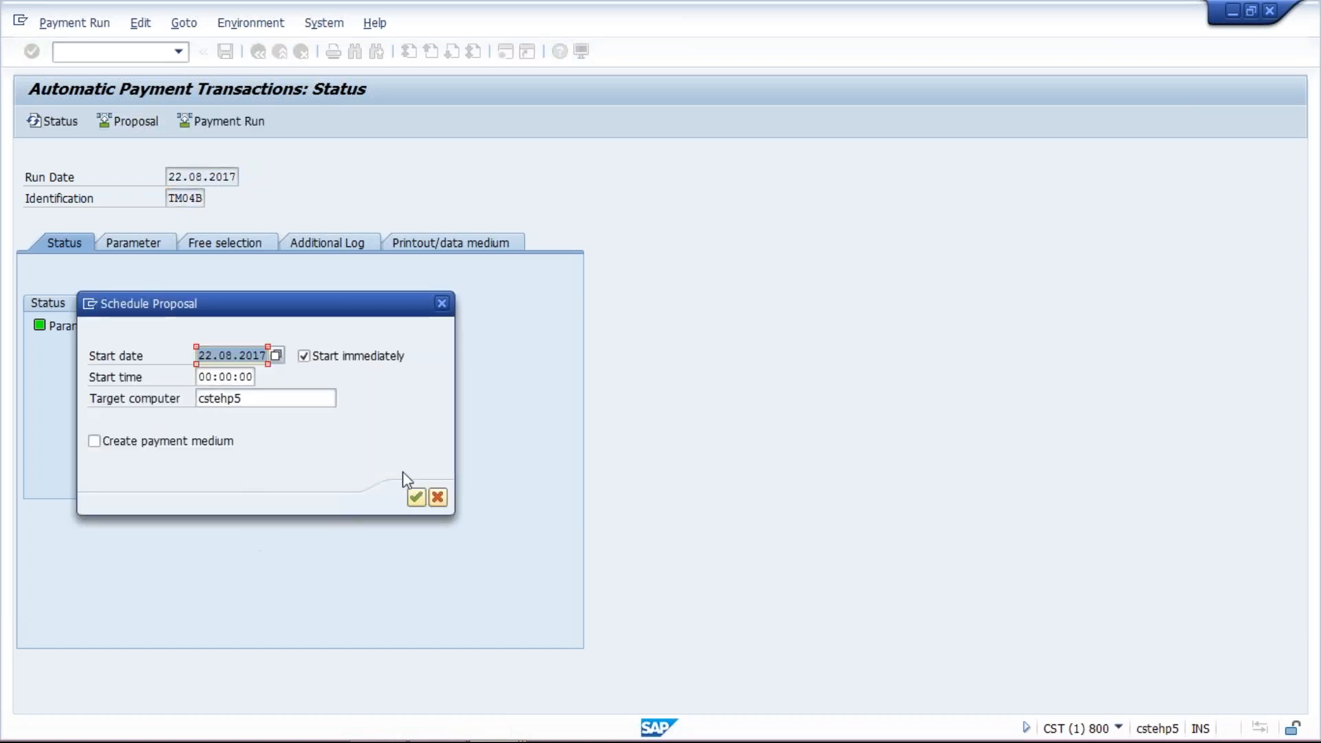
pyautogui.click(417, 497)
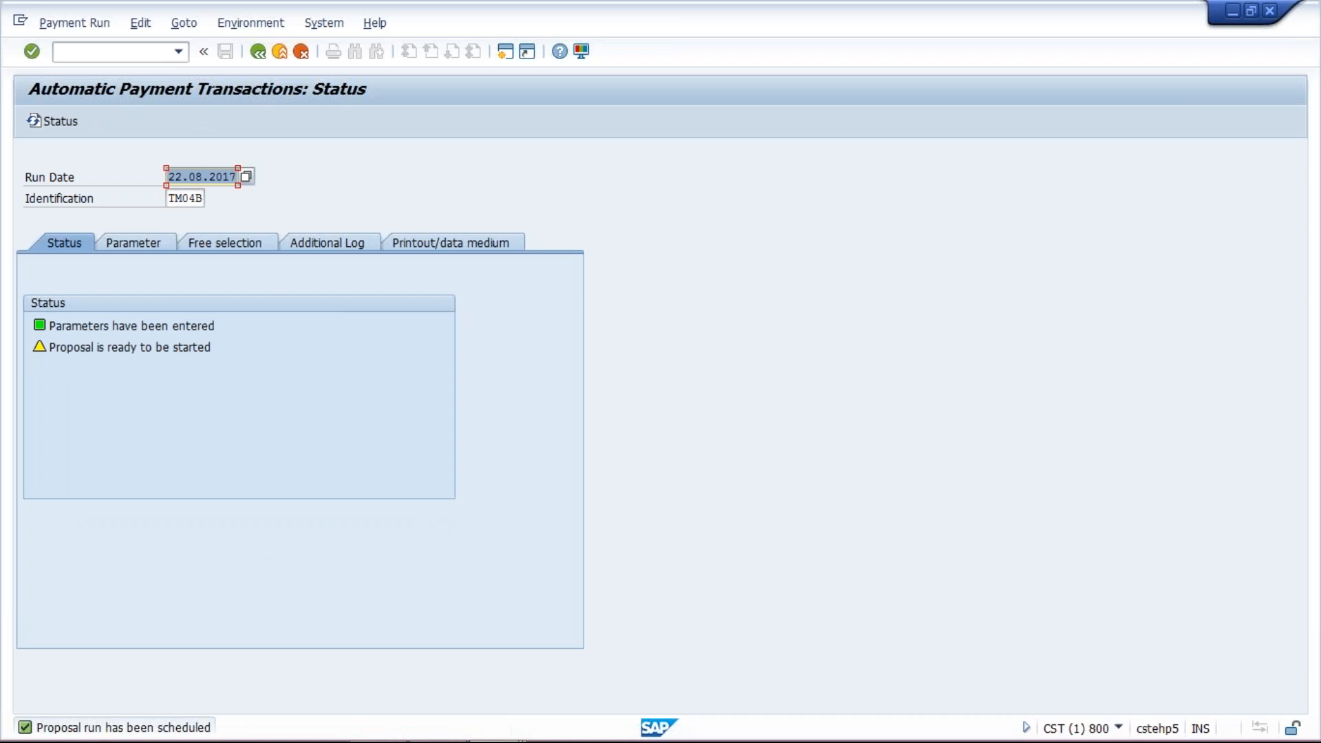
pyautogui.press('Return')
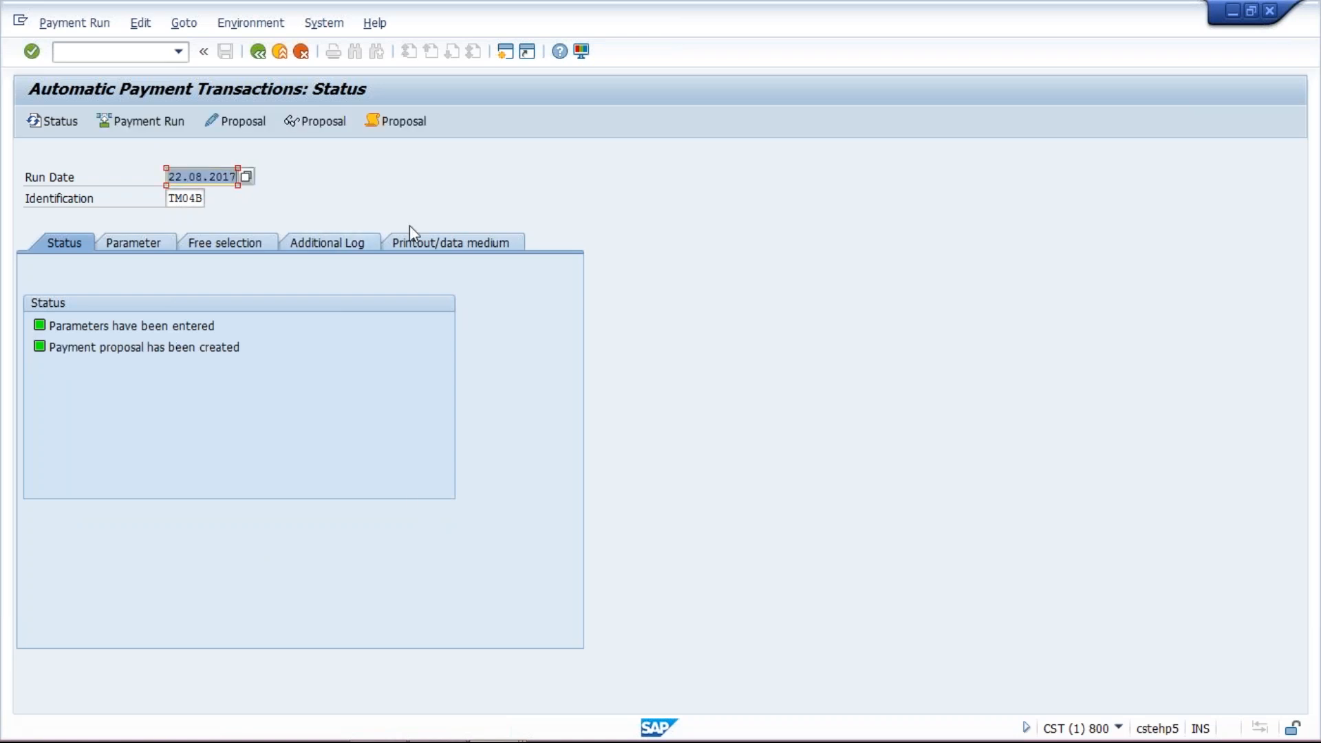
# - Open the proposal run log from the additional log and review its entries against the vendor's line items
pyautogui.click(344, 244)
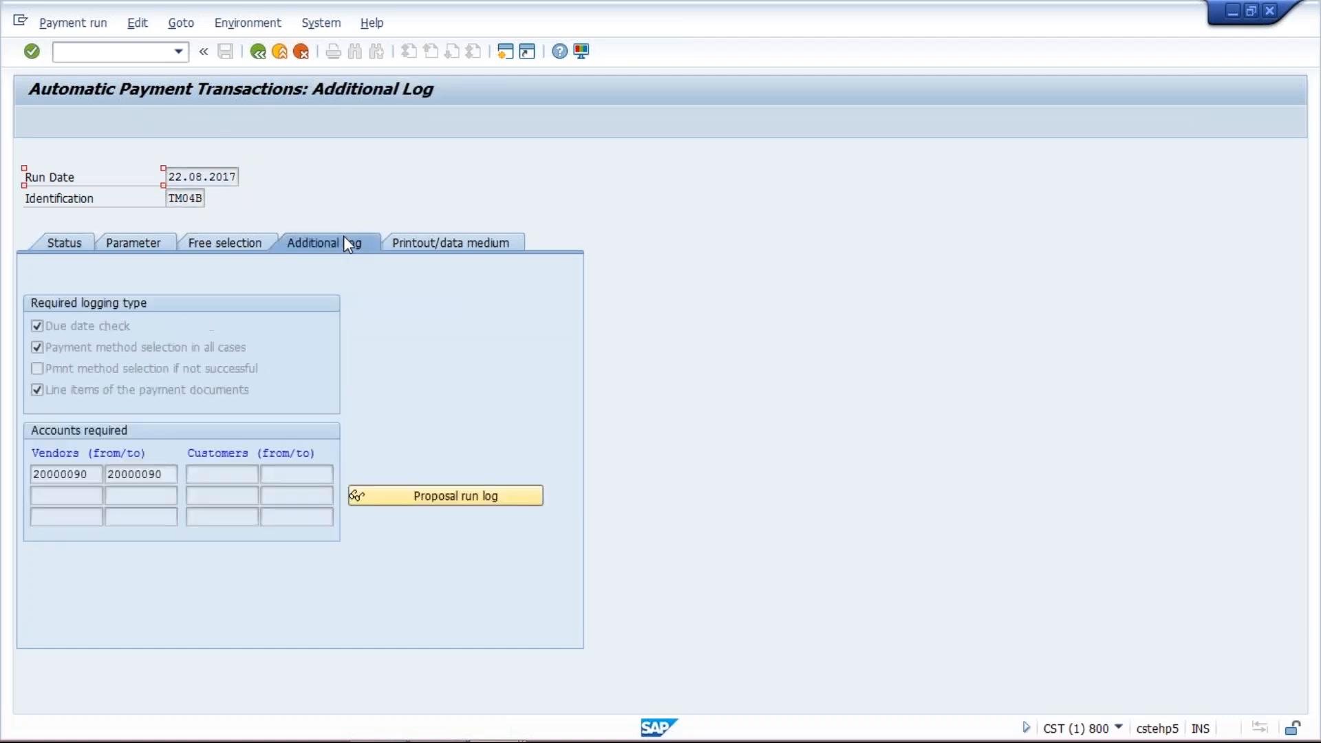
pyautogui.click(440, 496)
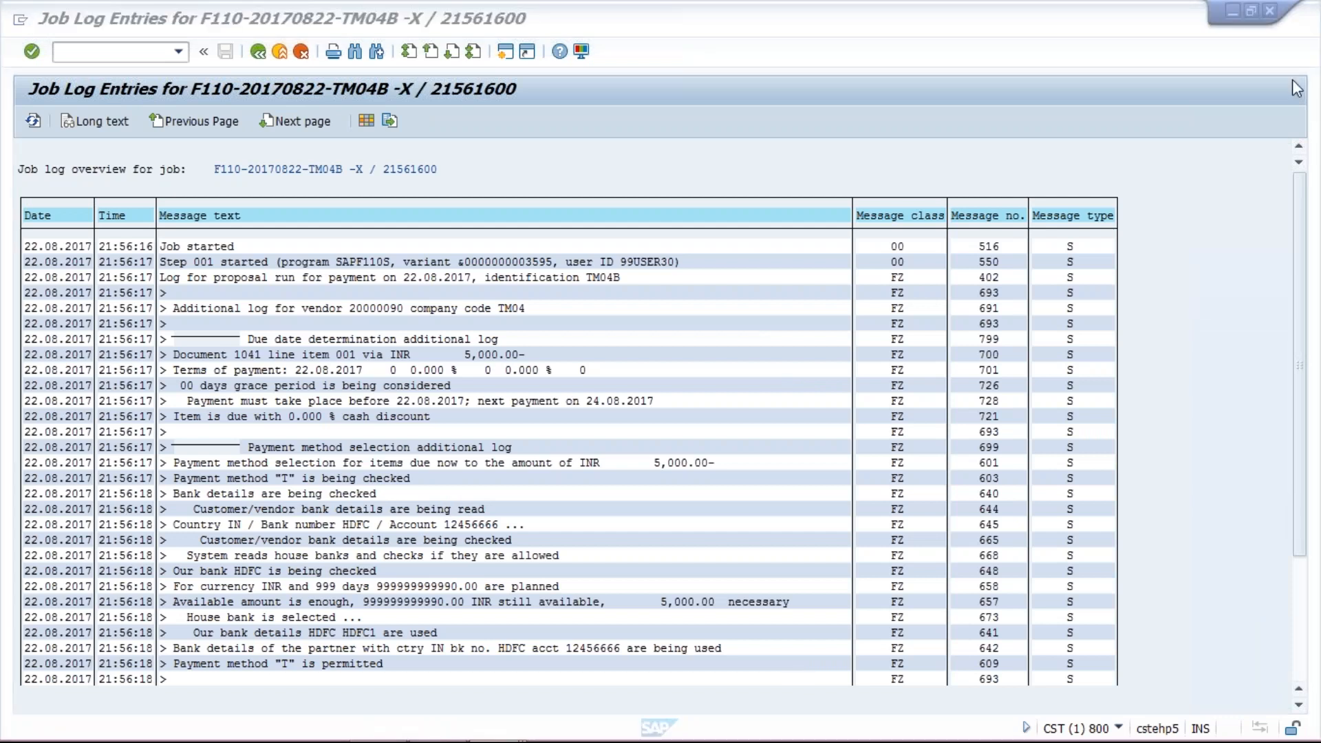
pyautogui.moveTo(1301, 260); pyautogui.dragTo(1306, 388)
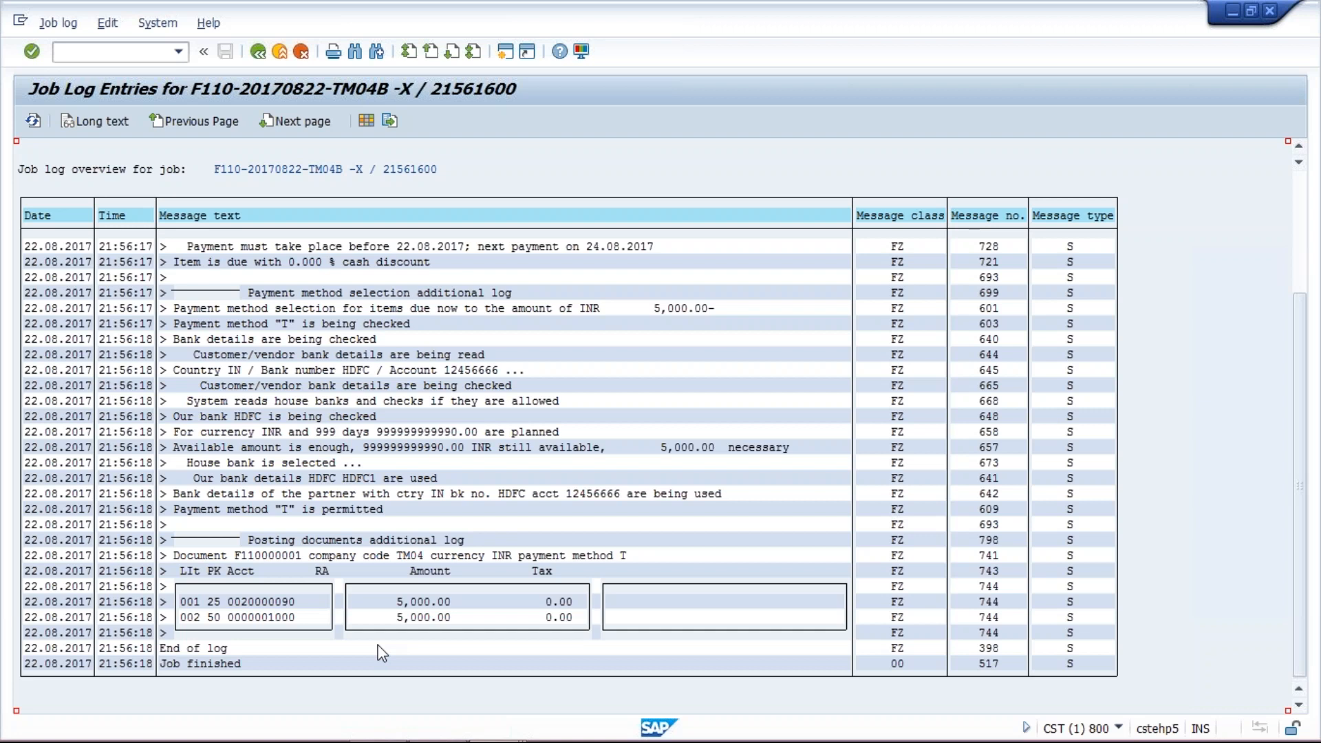
pyautogui.moveTo(436, 740)
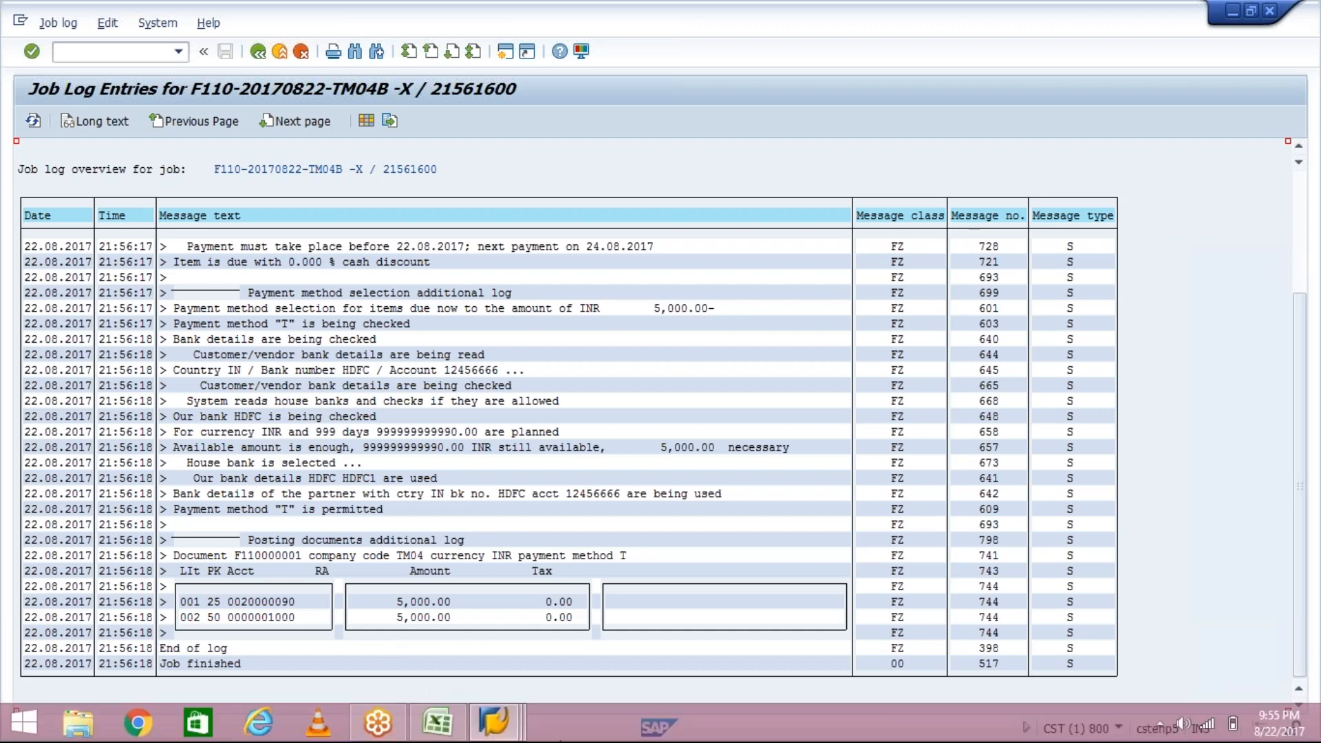
pyautogui.click(515, 729)
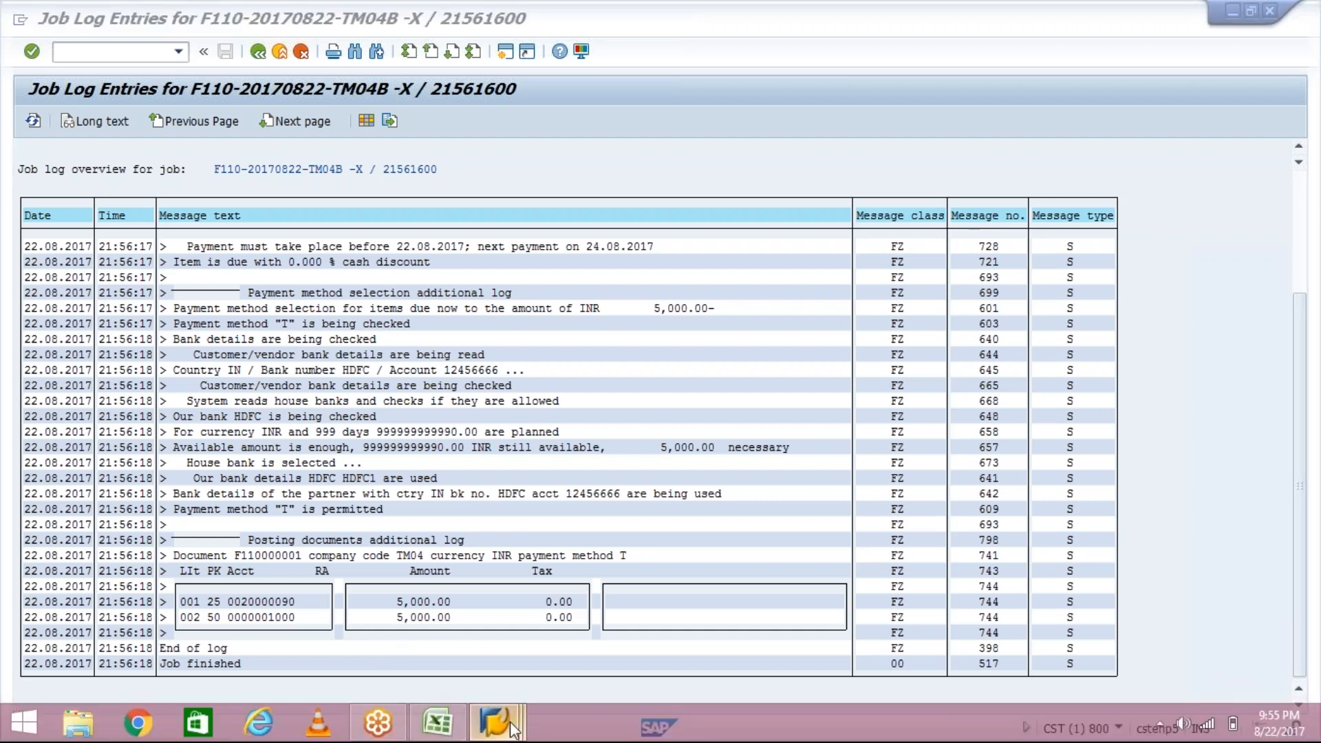
pyautogui.click(670, 596)
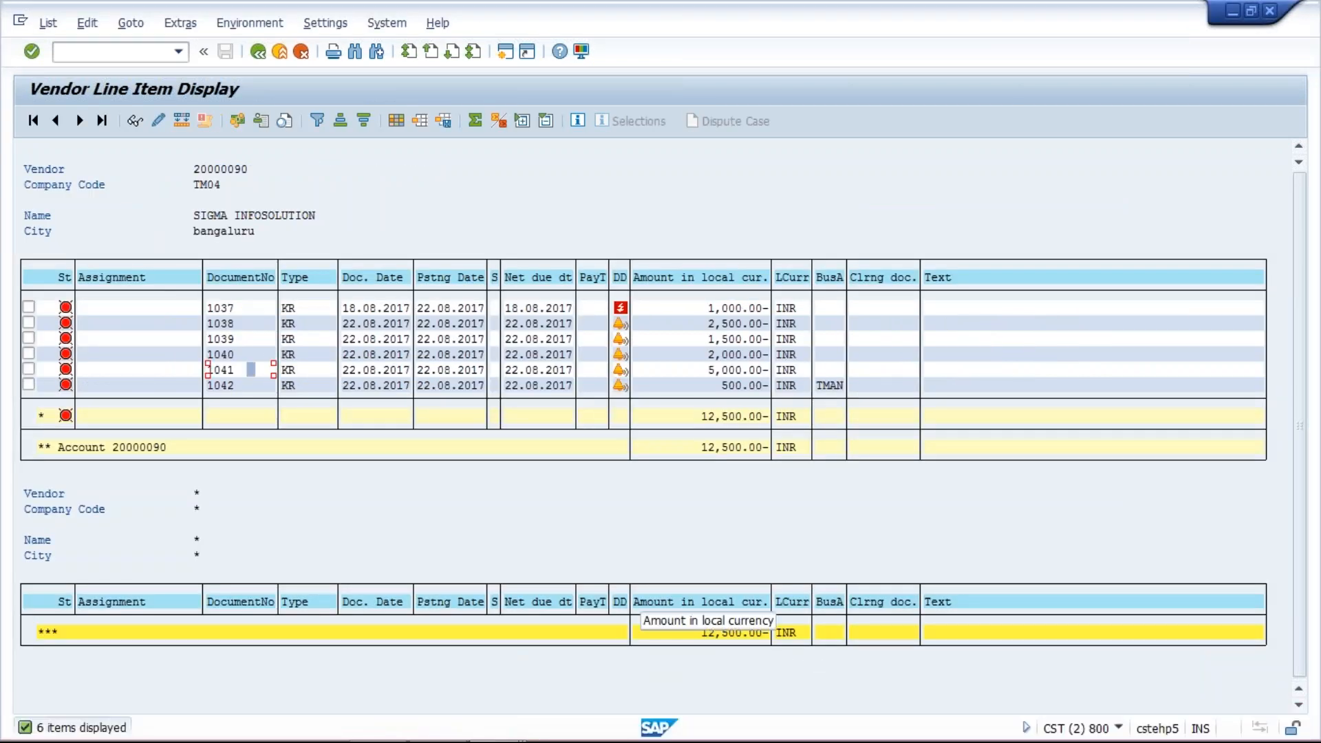
pyautogui.moveTo(487, 739)
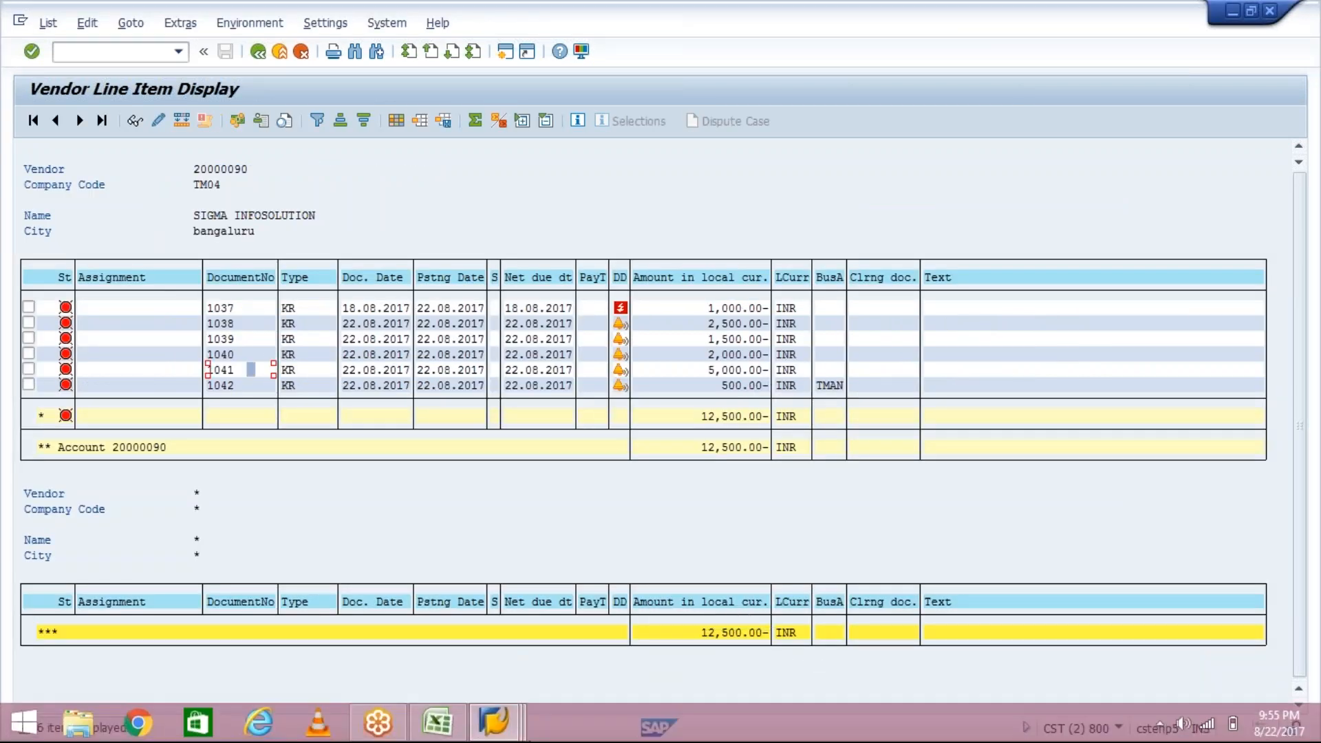
pyautogui.click(490, 723)
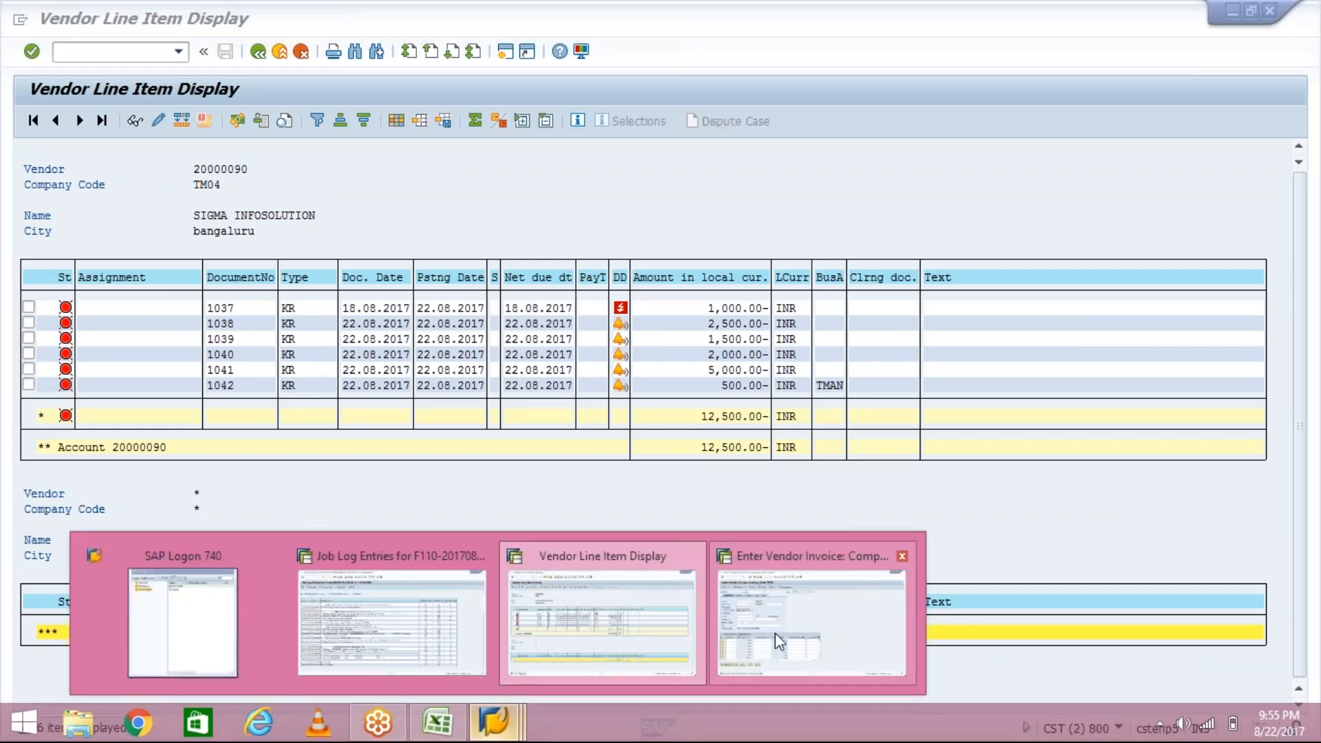
pyautogui.click(382, 646)
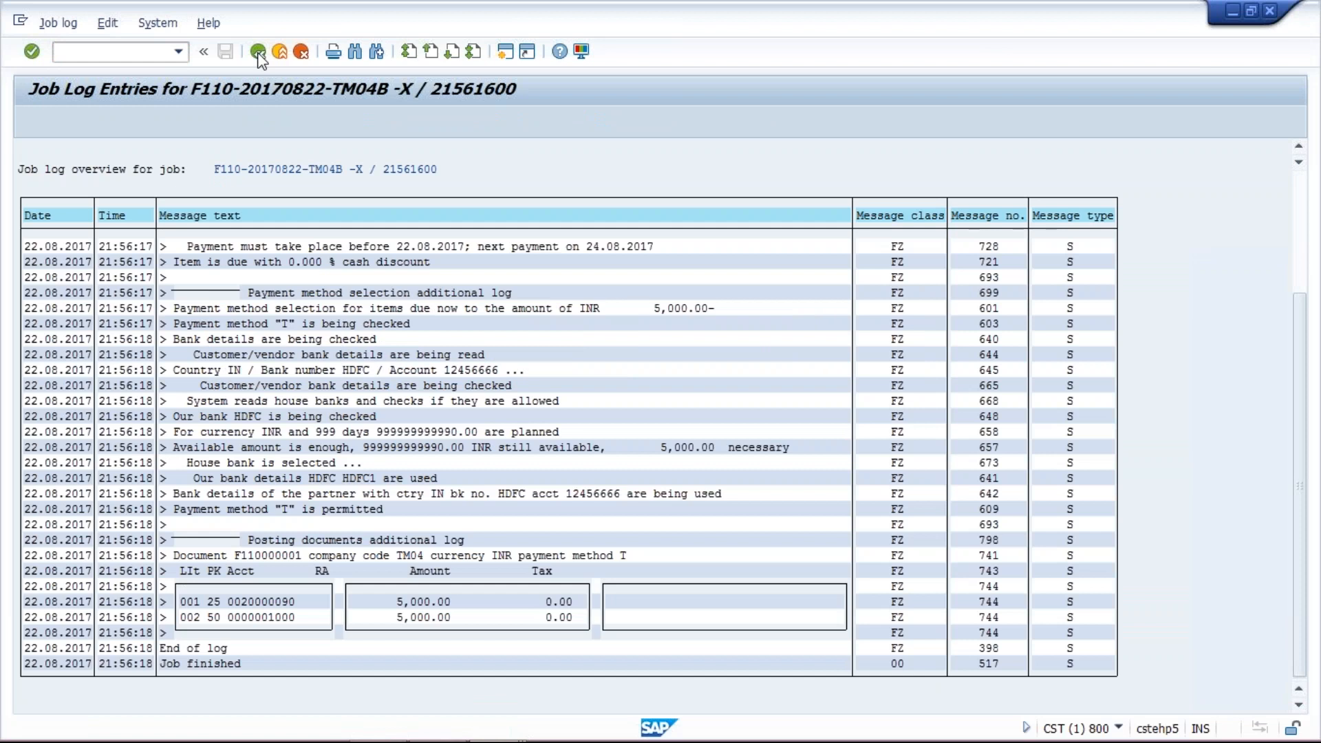
pyautogui.click(259, 54)
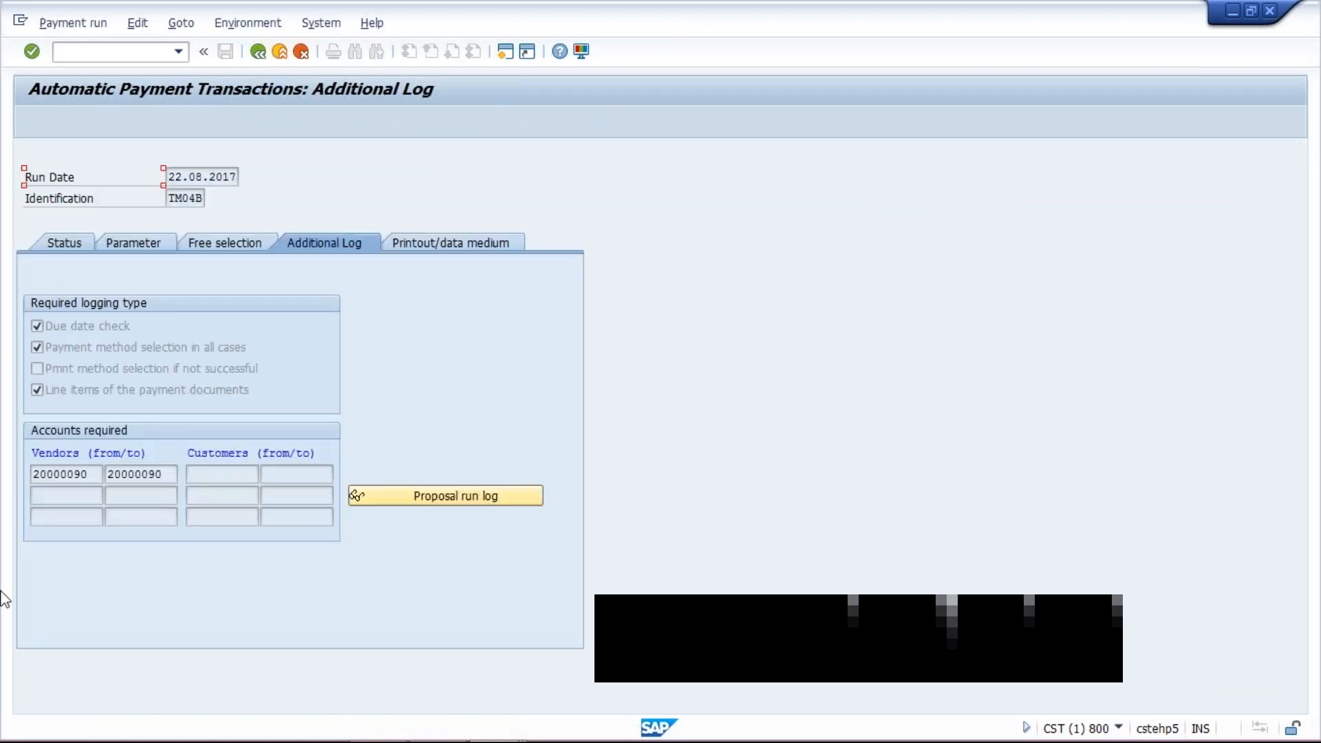
# - Review the run's free selection and status, then reopen the proposal run log
pyautogui.click(245, 249)
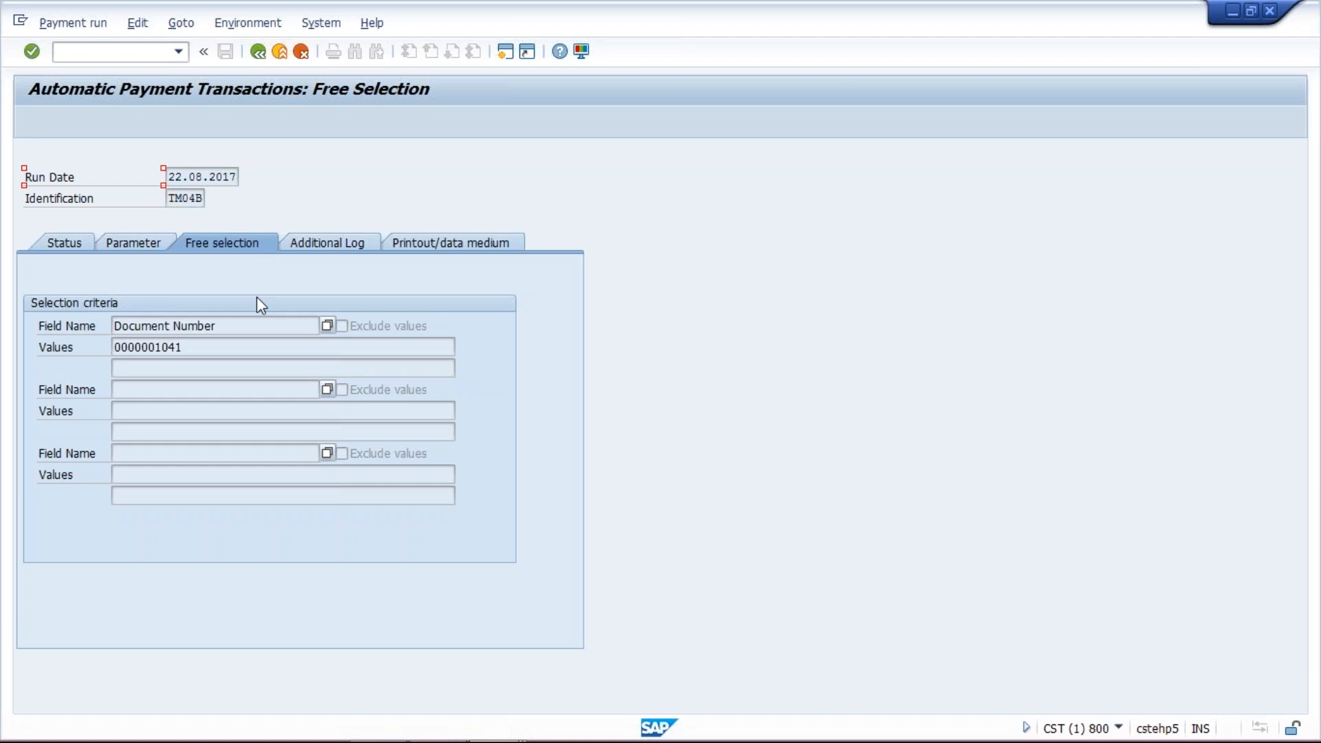
pyautogui.click(247, 325)
pyautogui.click(210, 350)
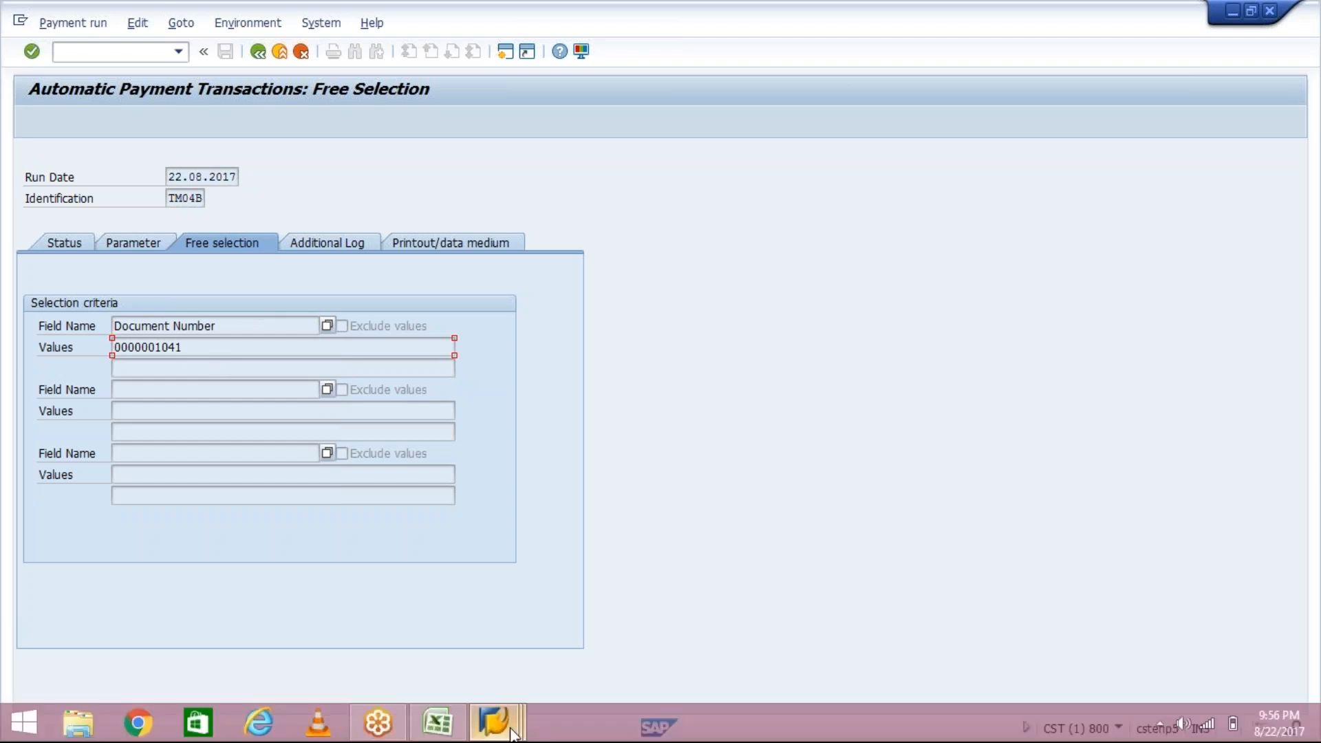
pyautogui.click(513, 732)
pyautogui.click(554, 377)
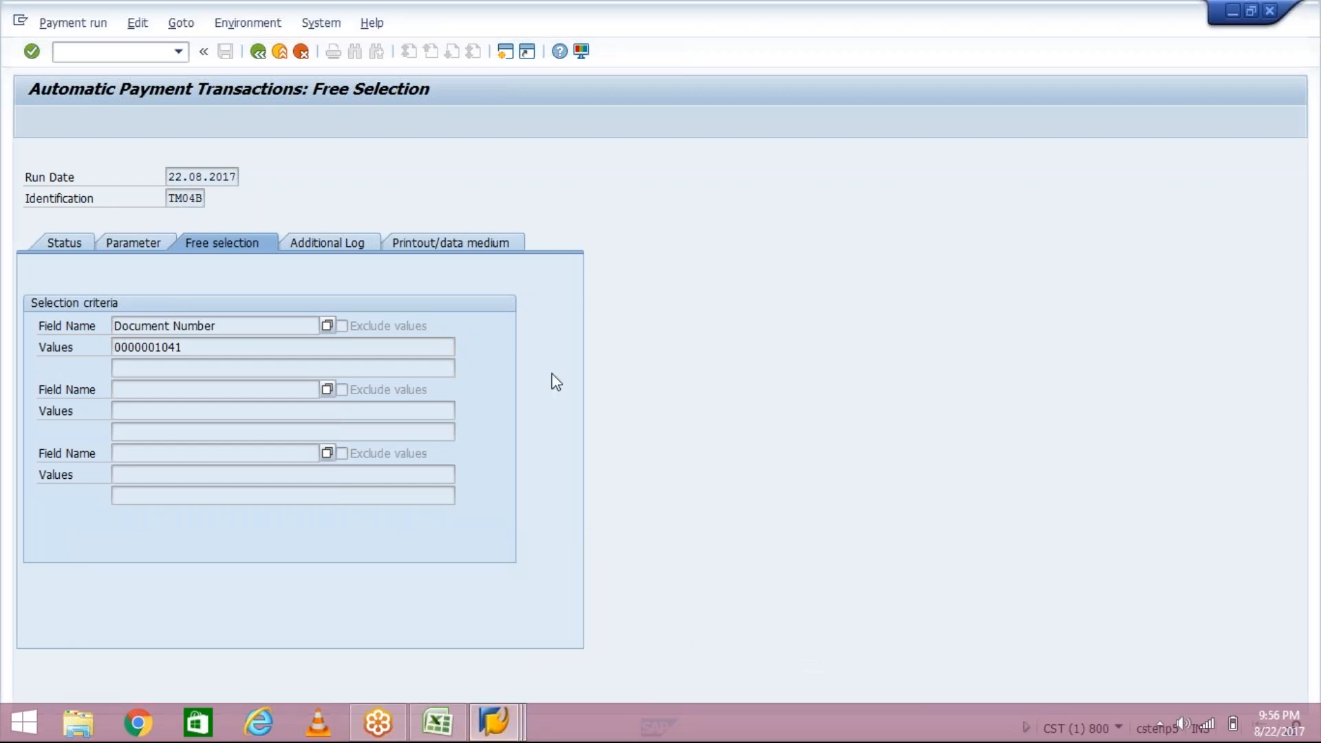
pyautogui.click(61, 246)
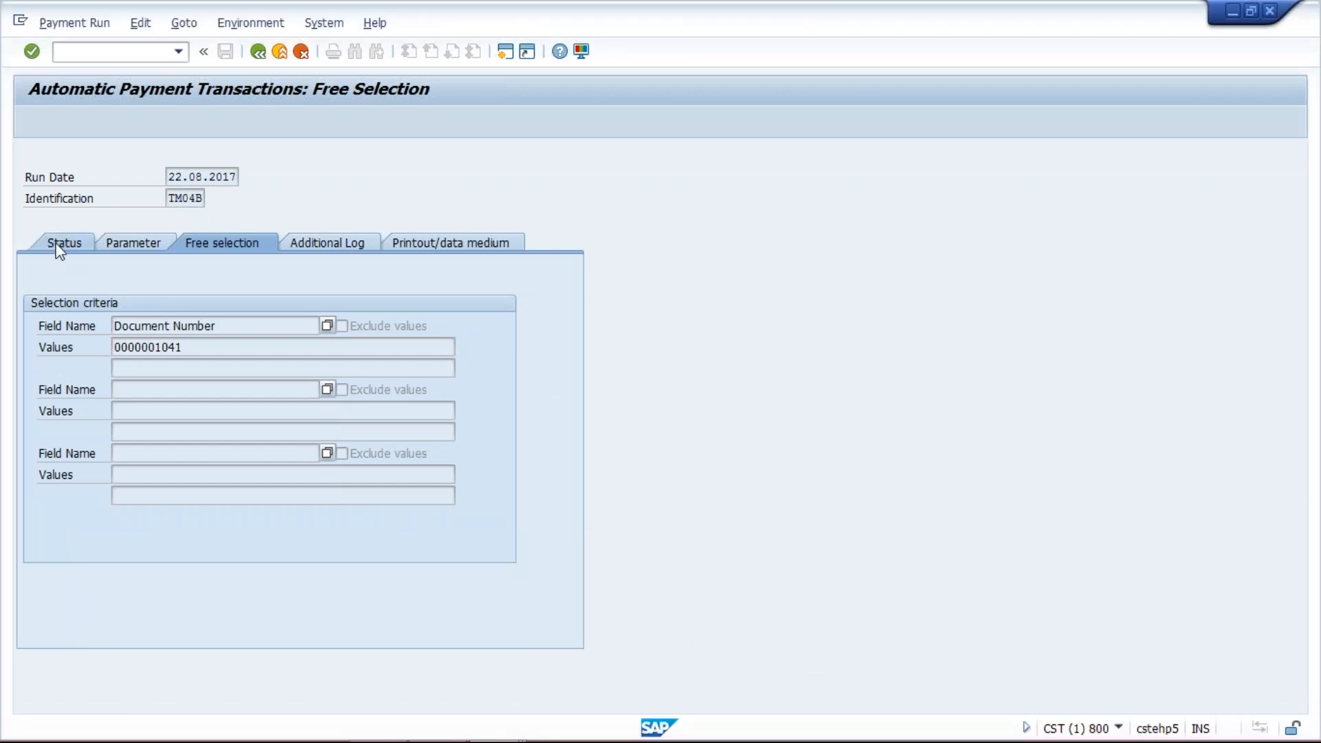
pyautogui.click(258, 245)
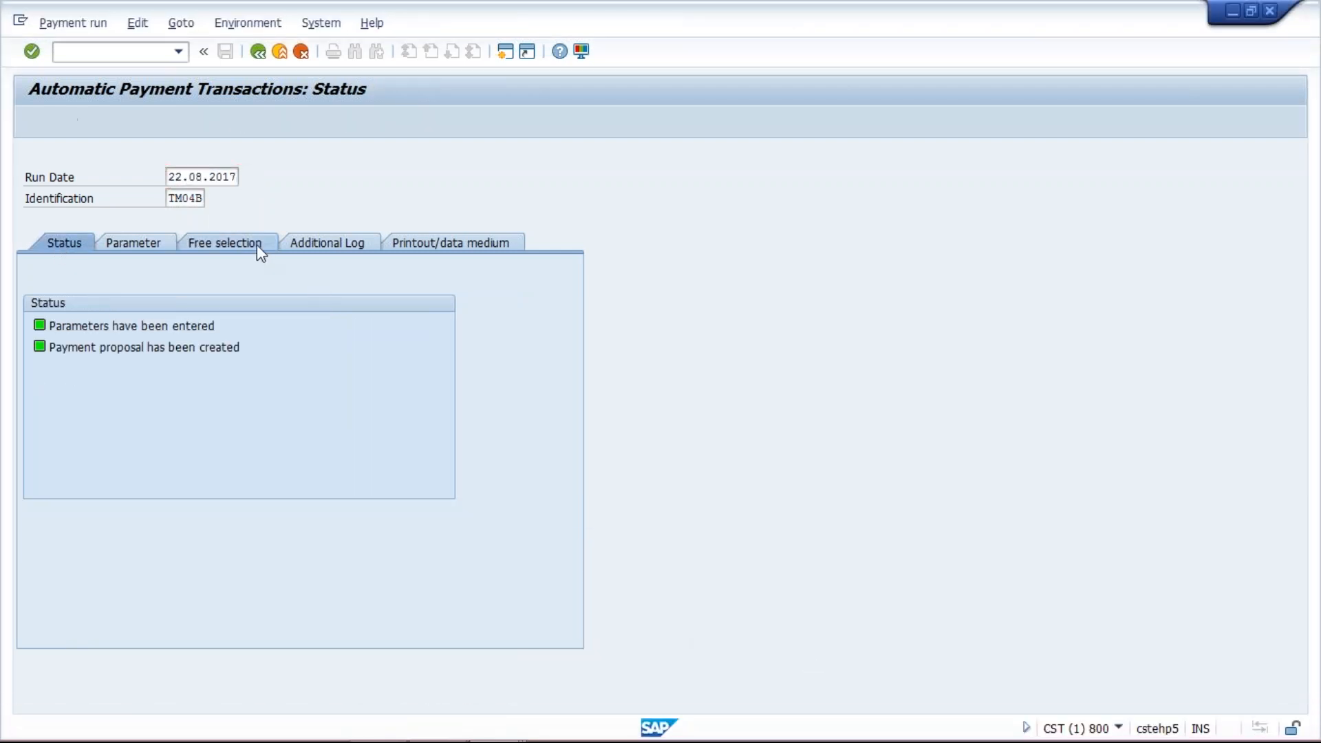
pyautogui.click(336, 249)
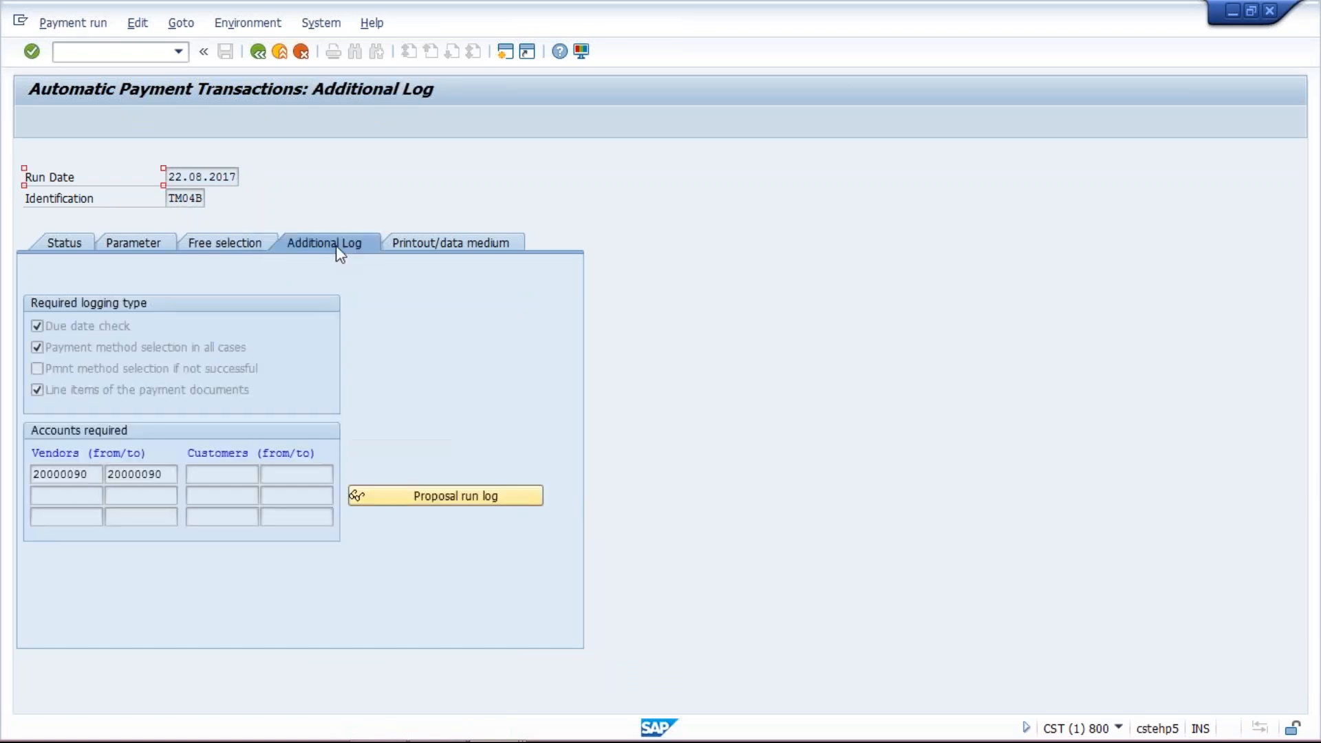
pyautogui.click(415, 503)
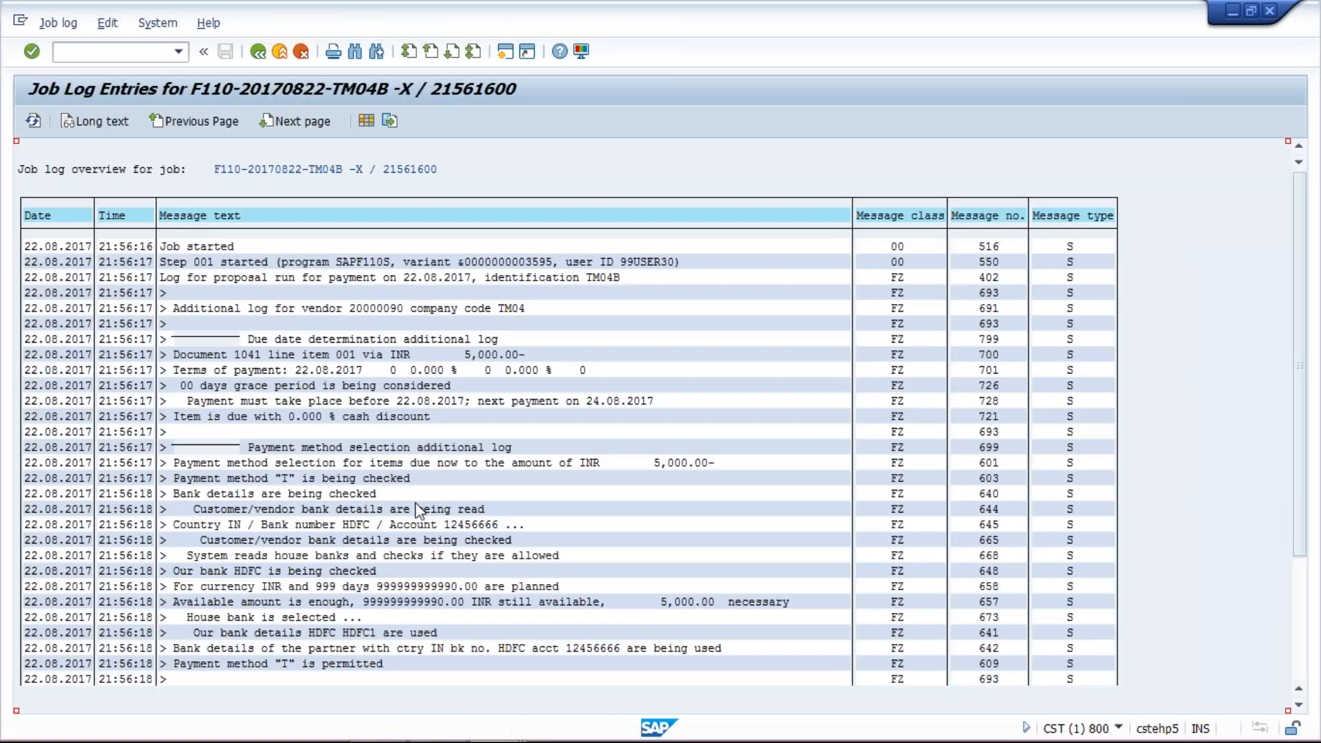
# - Scroll to the end of the proposal run log and return to the payment run's status view
pyautogui.moveTo(1302, 378); pyautogui.dragTo(1305, 580)
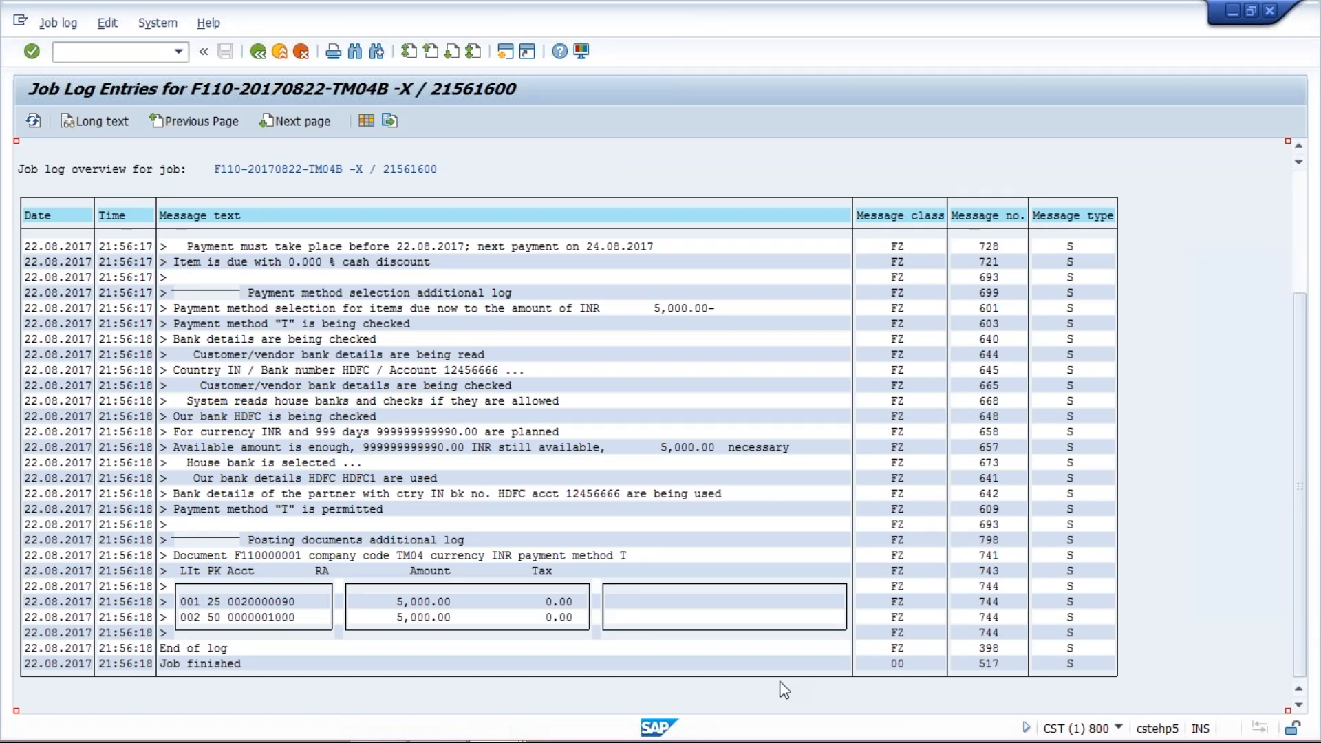
pyautogui.click(260, 54)
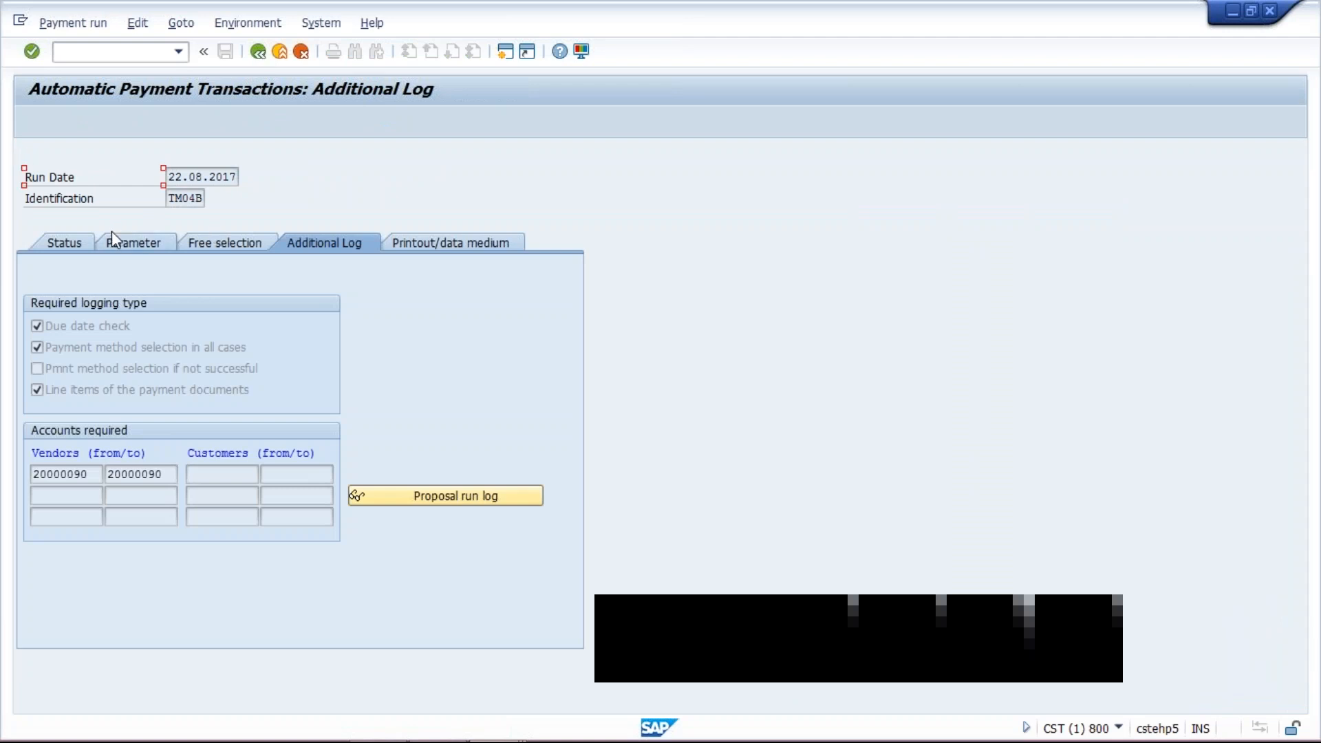
pyautogui.click(65, 243)
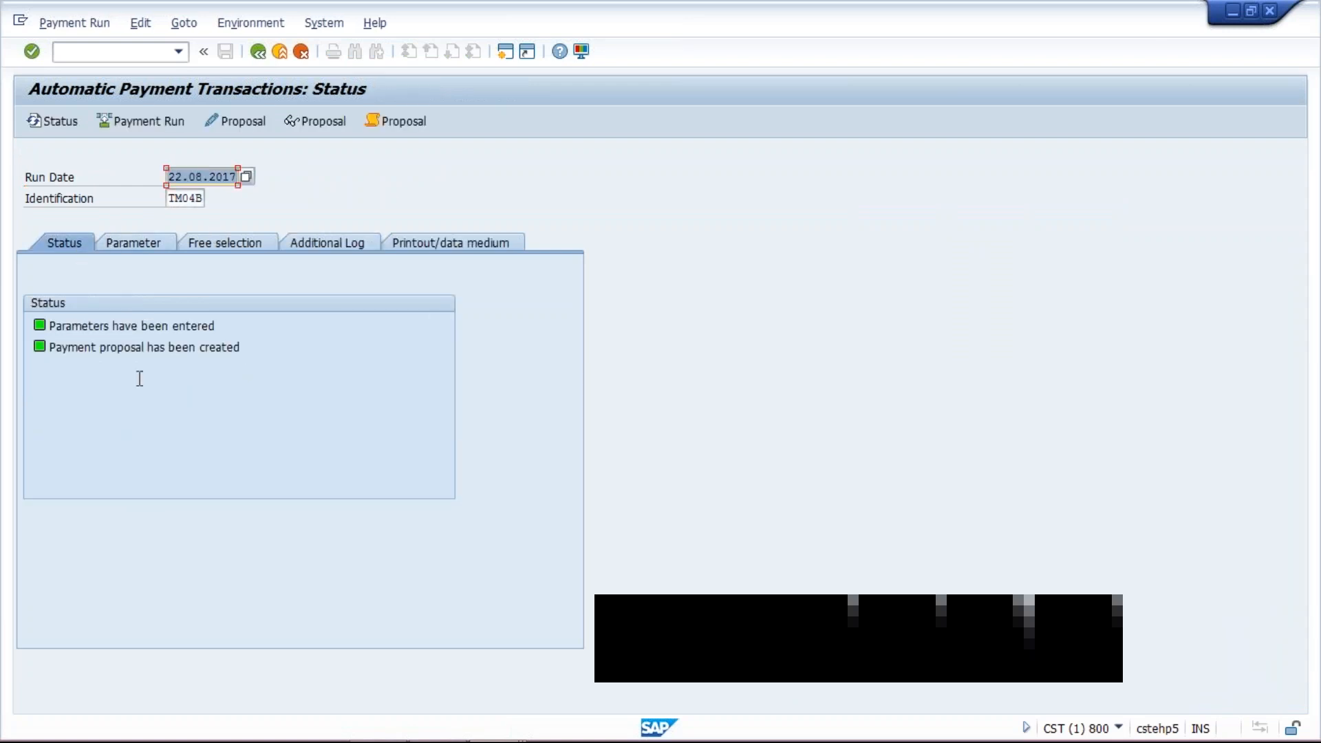
pyautogui.click(144, 349)
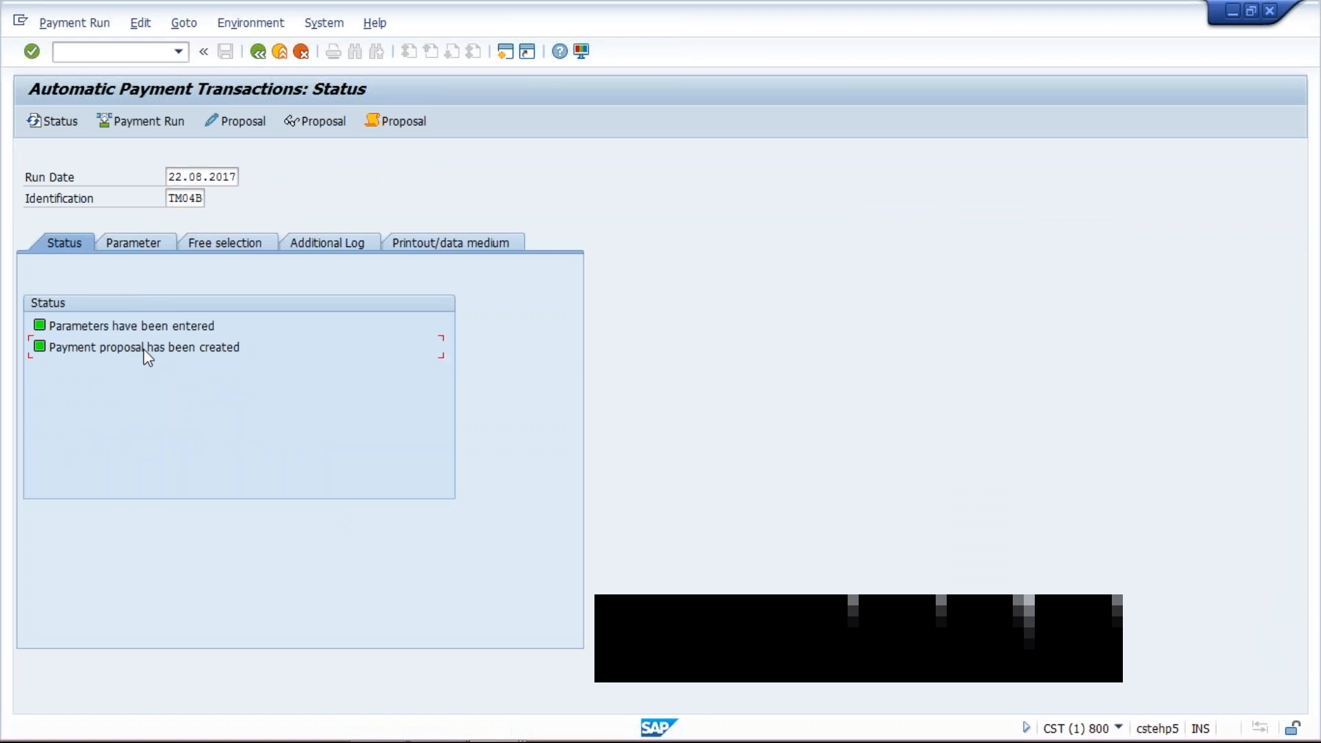
# - Delete the payment proposal for run TM04B
pyautogui.click(135, 26)
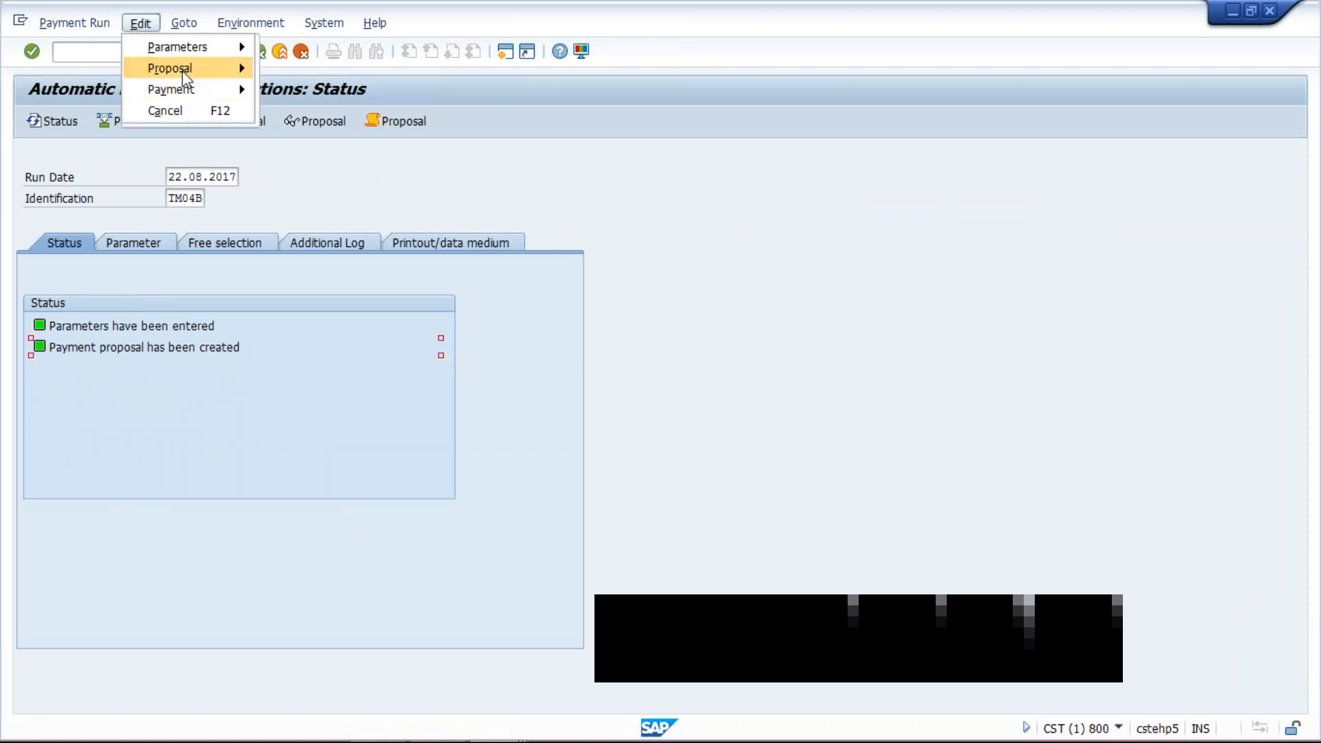
pyautogui.moveTo(185, 69)
pyautogui.click(353, 133)
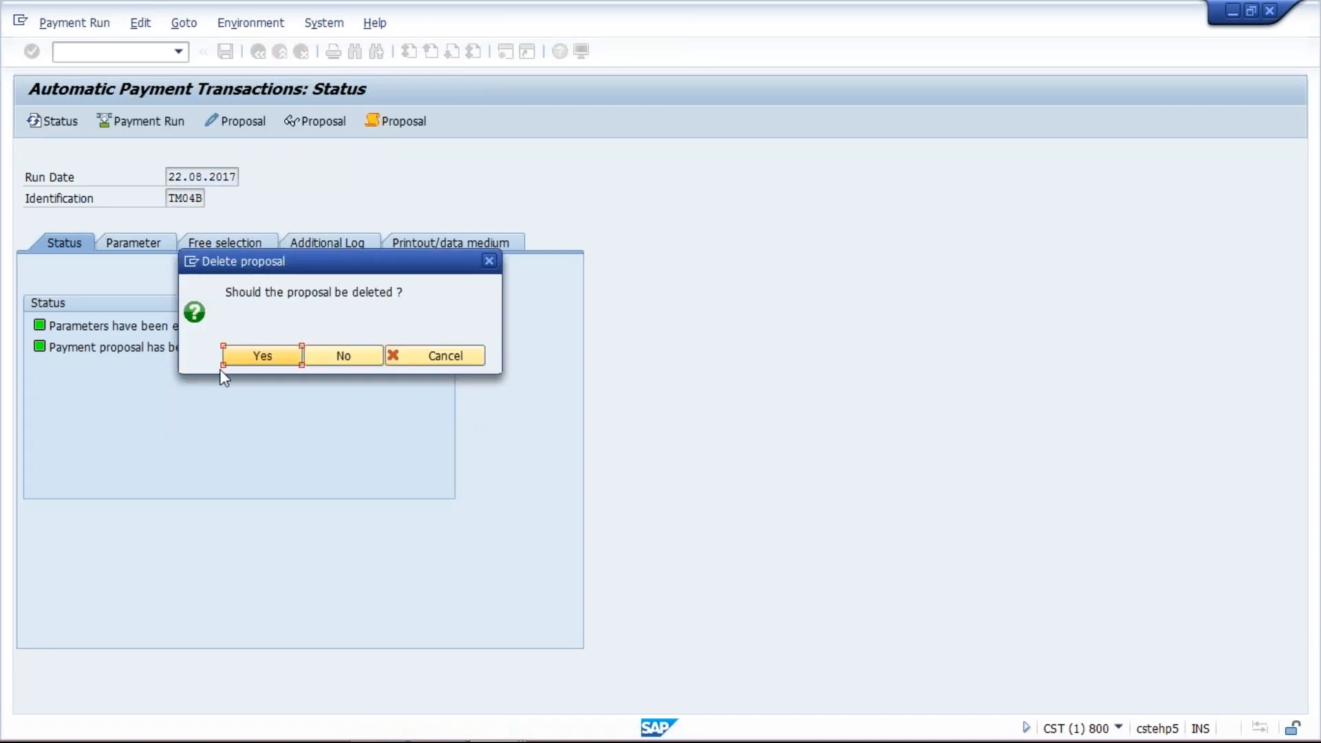
pyautogui.click(254, 356)
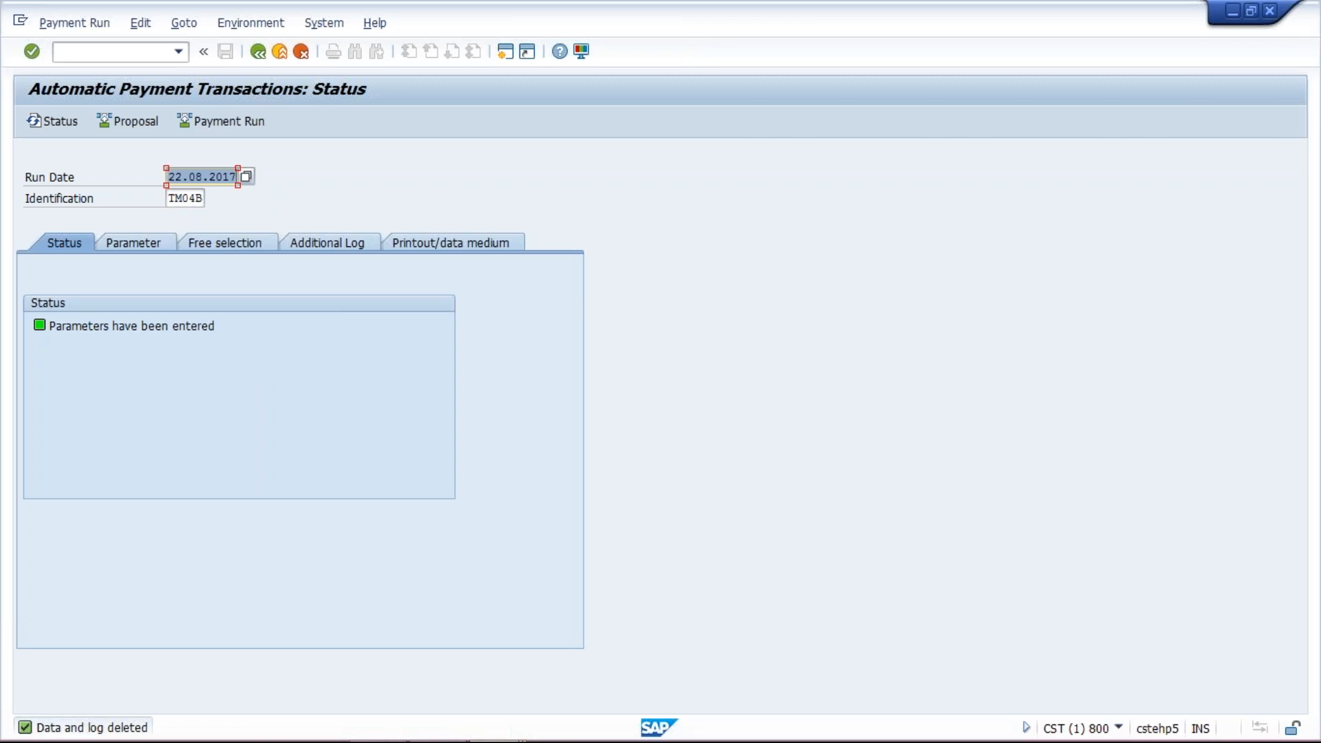
# - Compare the vendor's line items in the other session, then return to the payment run window
pyautogui.moveTo(389, 736)
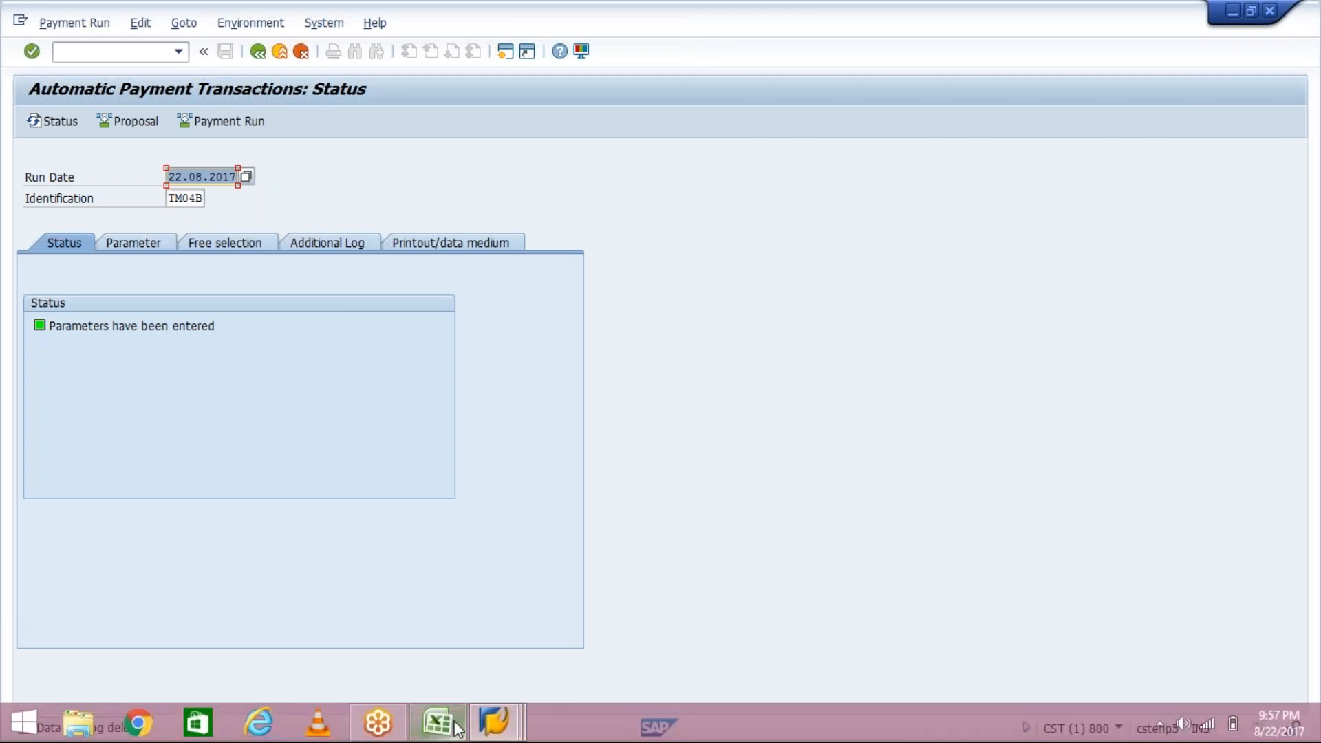
pyautogui.click(504, 732)
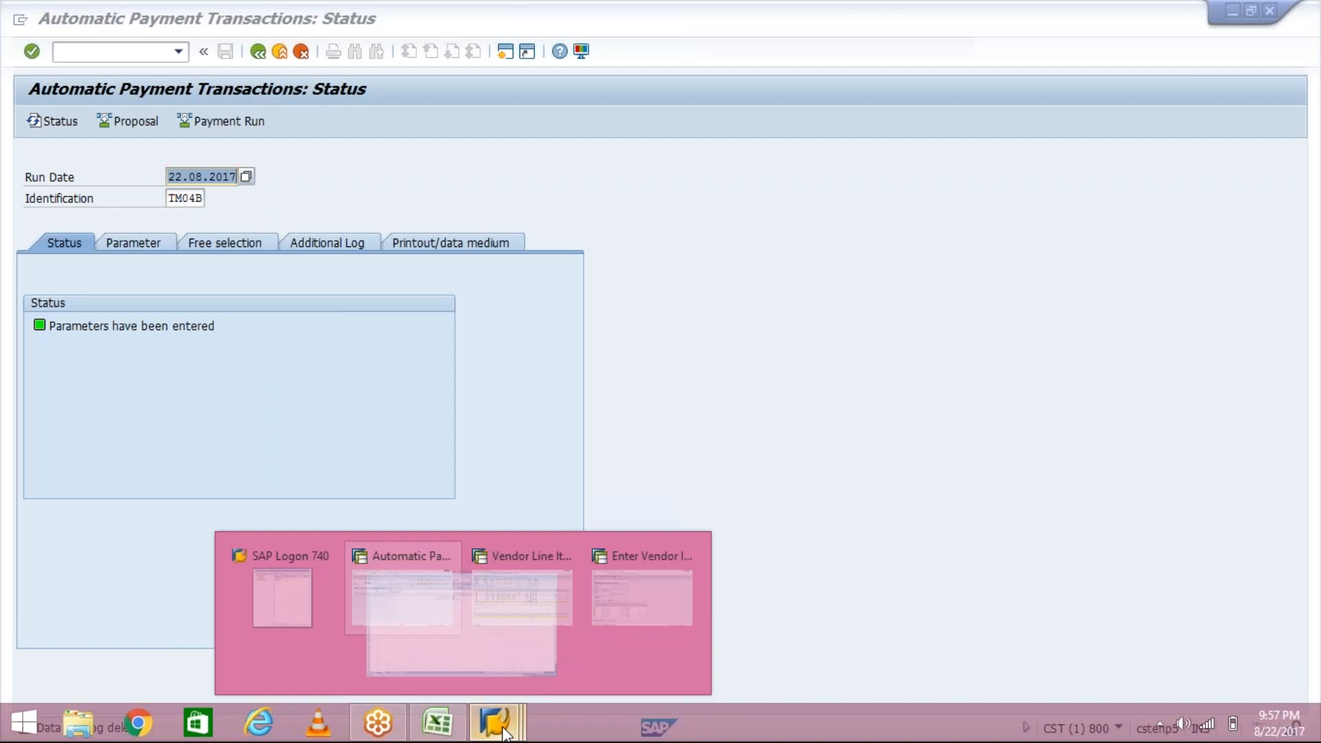
pyautogui.click(560, 604)
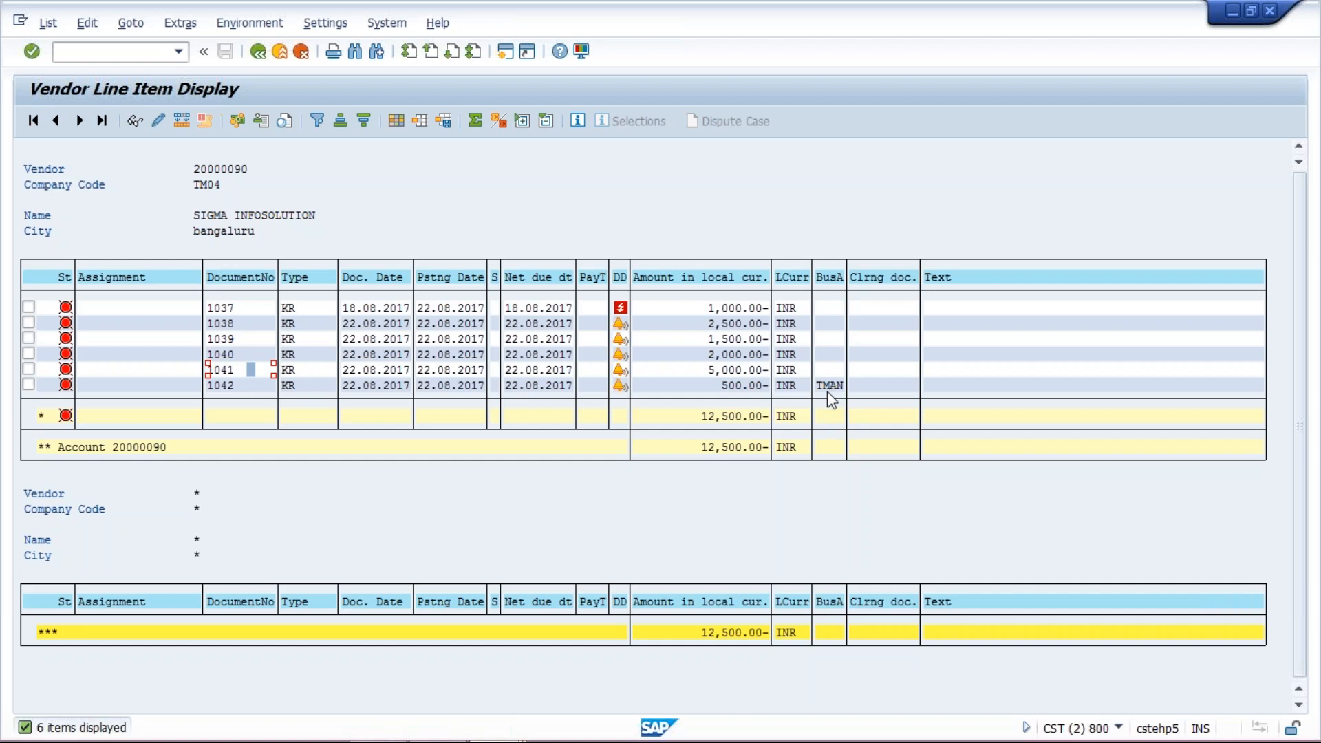
pyautogui.click(505, 733)
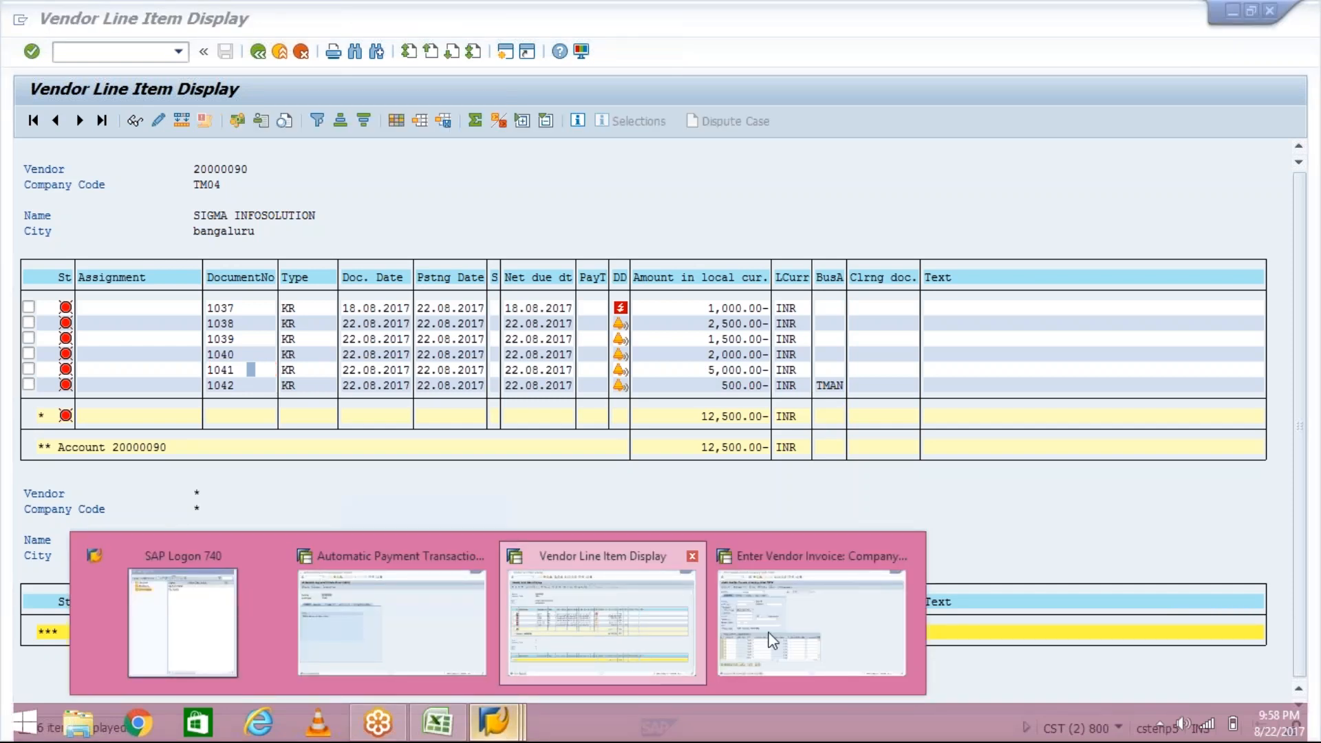
pyautogui.click(375, 659)
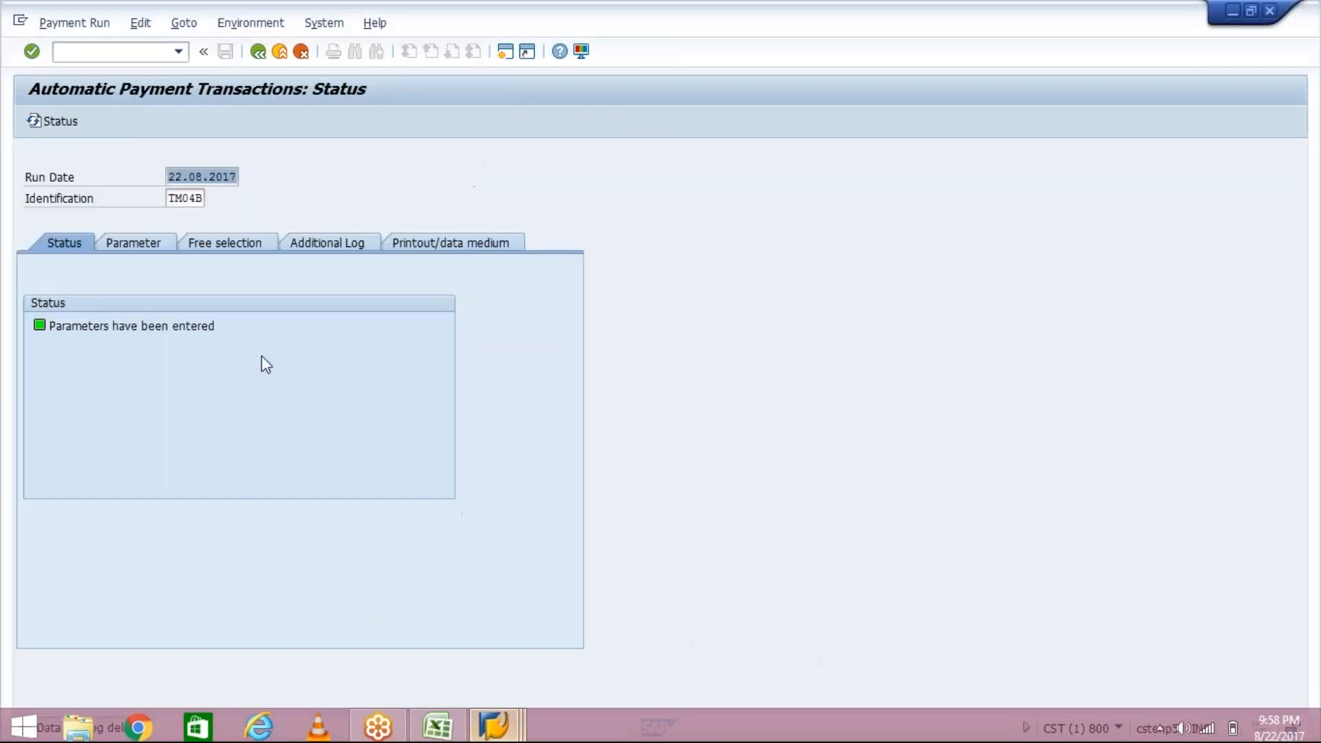
pyautogui.click(237, 244)
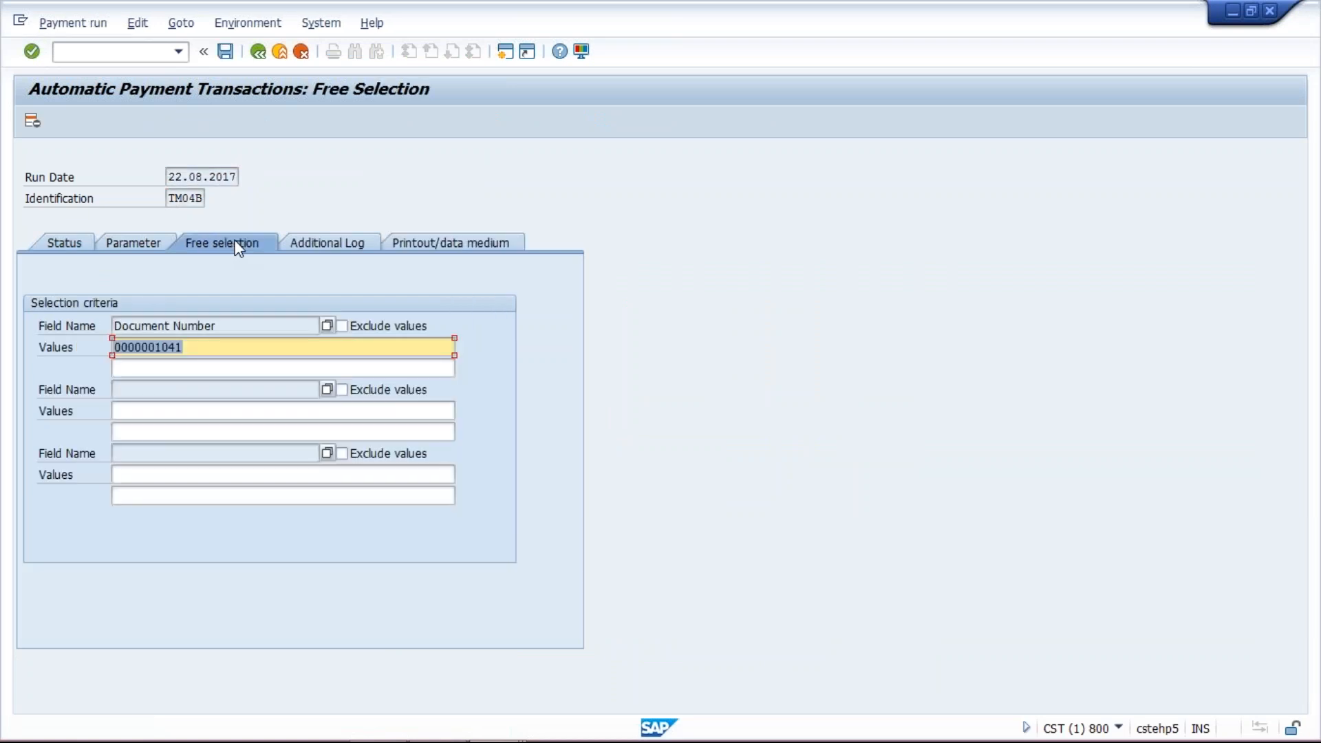
pyautogui.press('Delete')
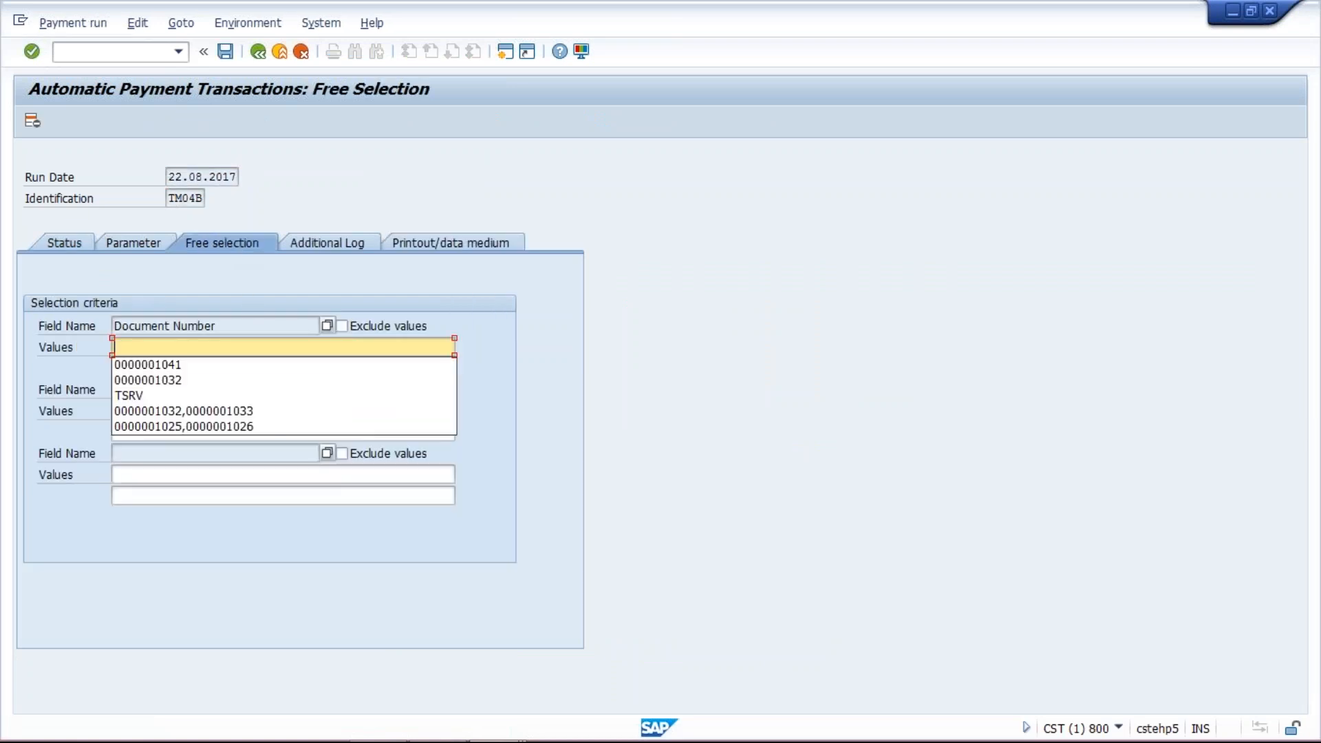
pyautogui.click(328, 327)
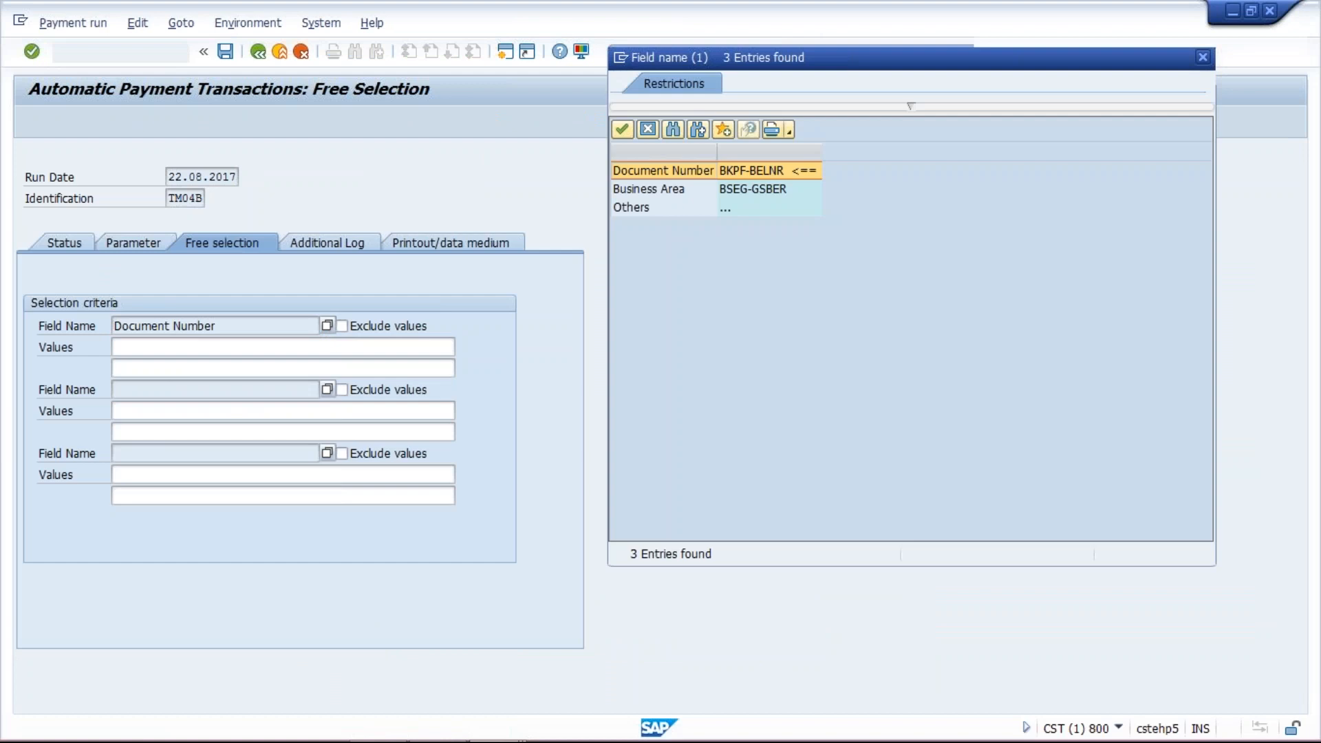
pyautogui.doubleClick(631, 207)
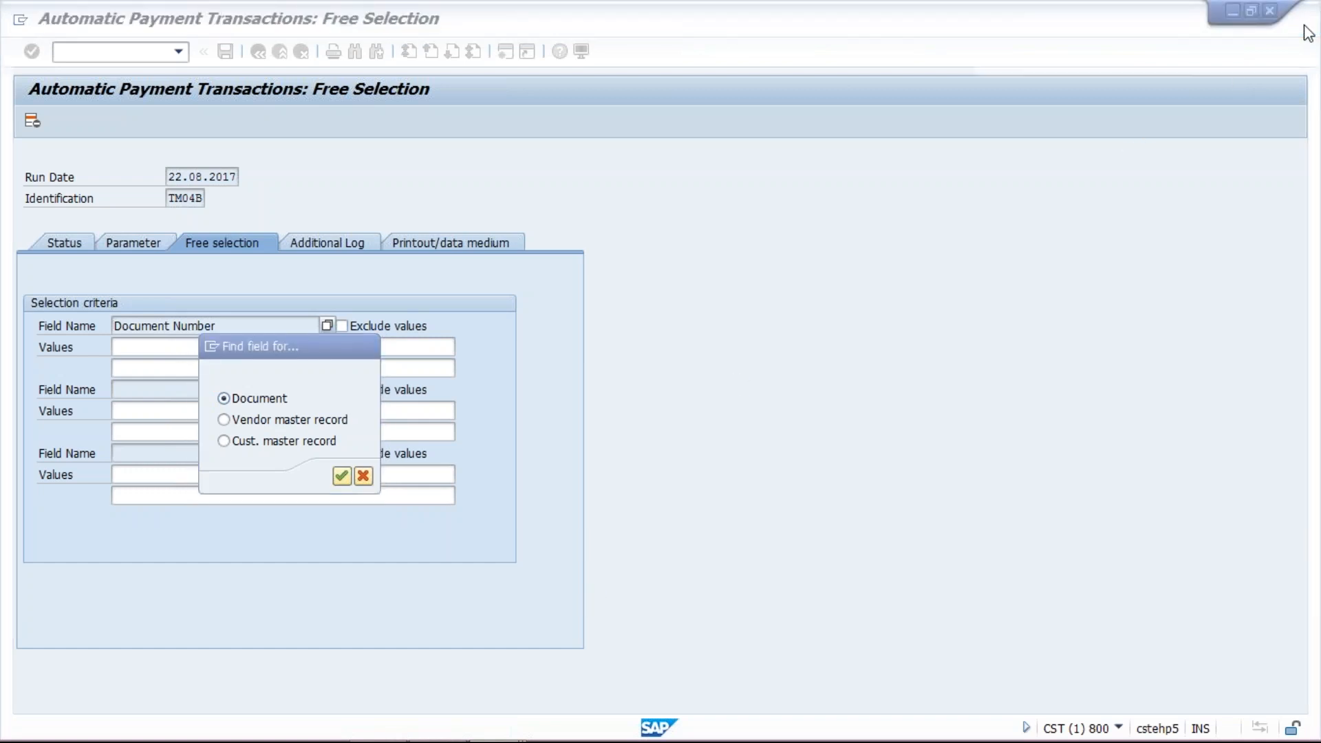
pyautogui.click(1121, 663)
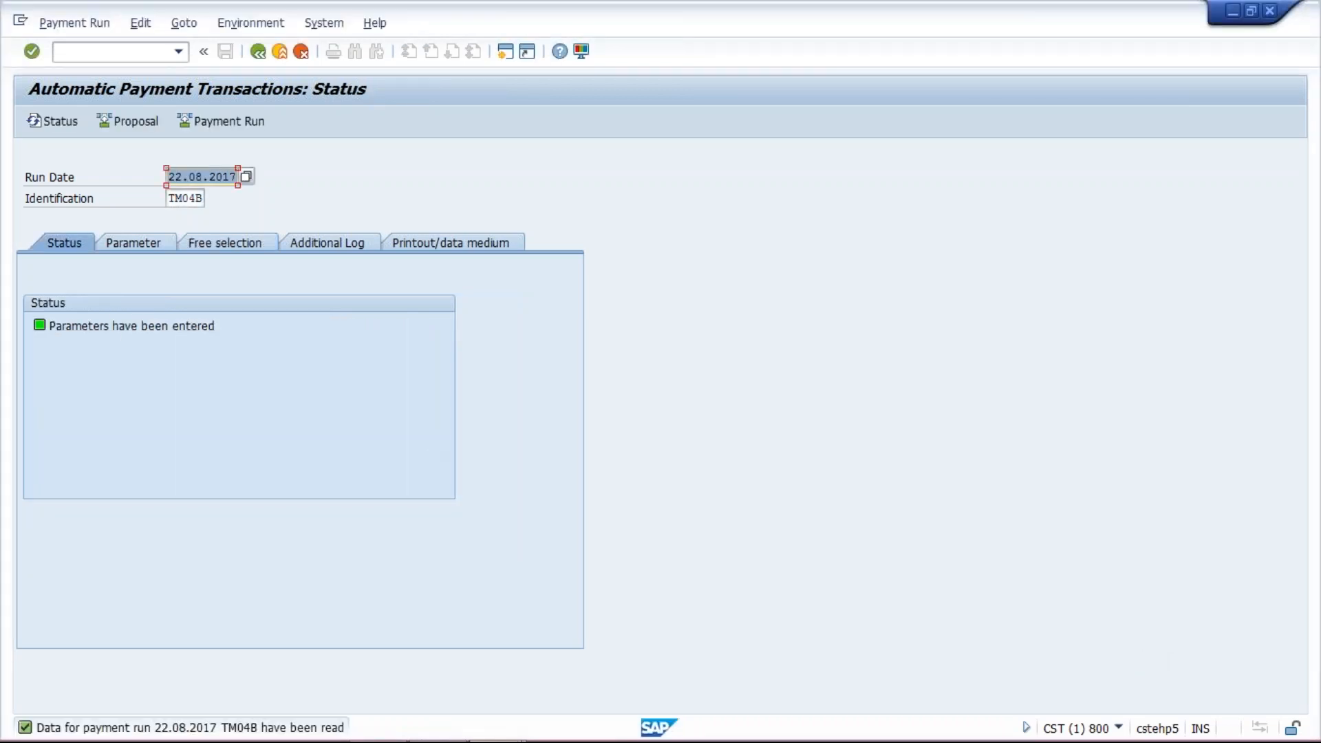
# - Change the free selection field from Document Number to Business Area, clearing the old document value
pyautogui.click(237, 242)
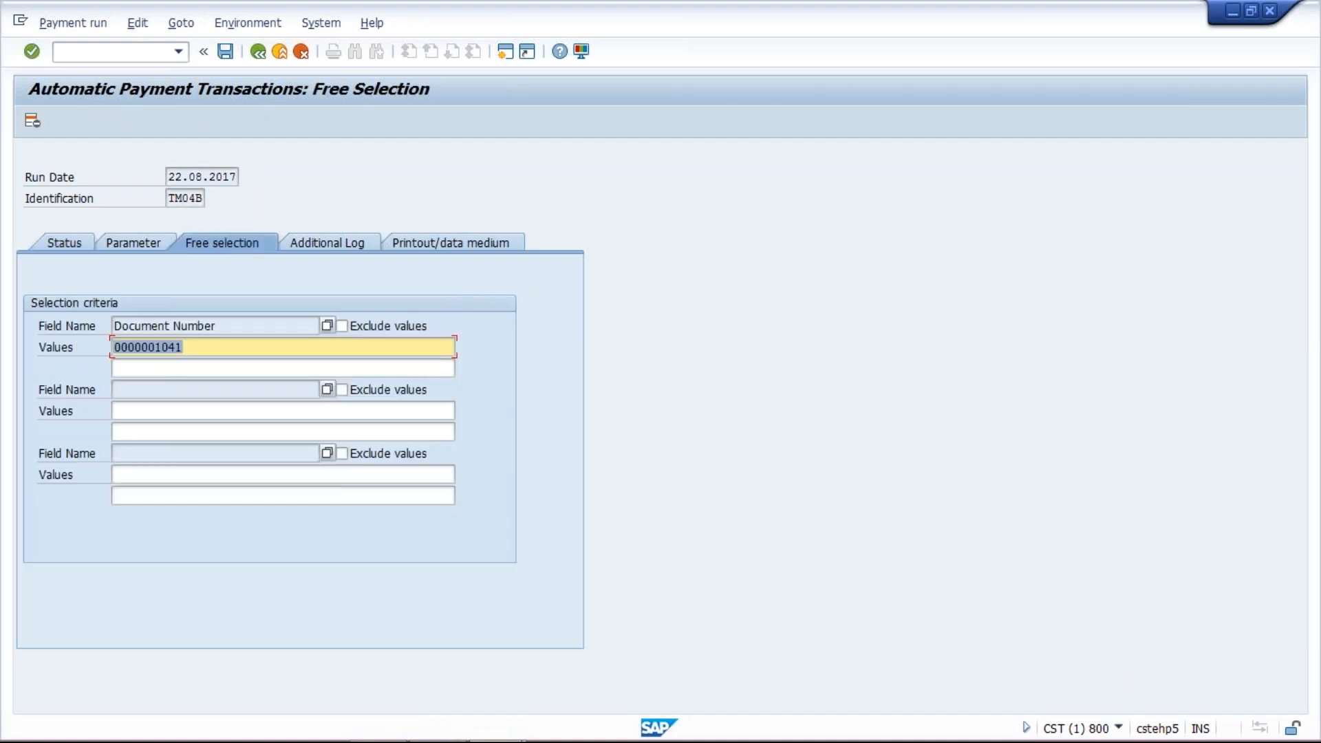
pyautogui.press('Delete')
pyautogui.press('Down')
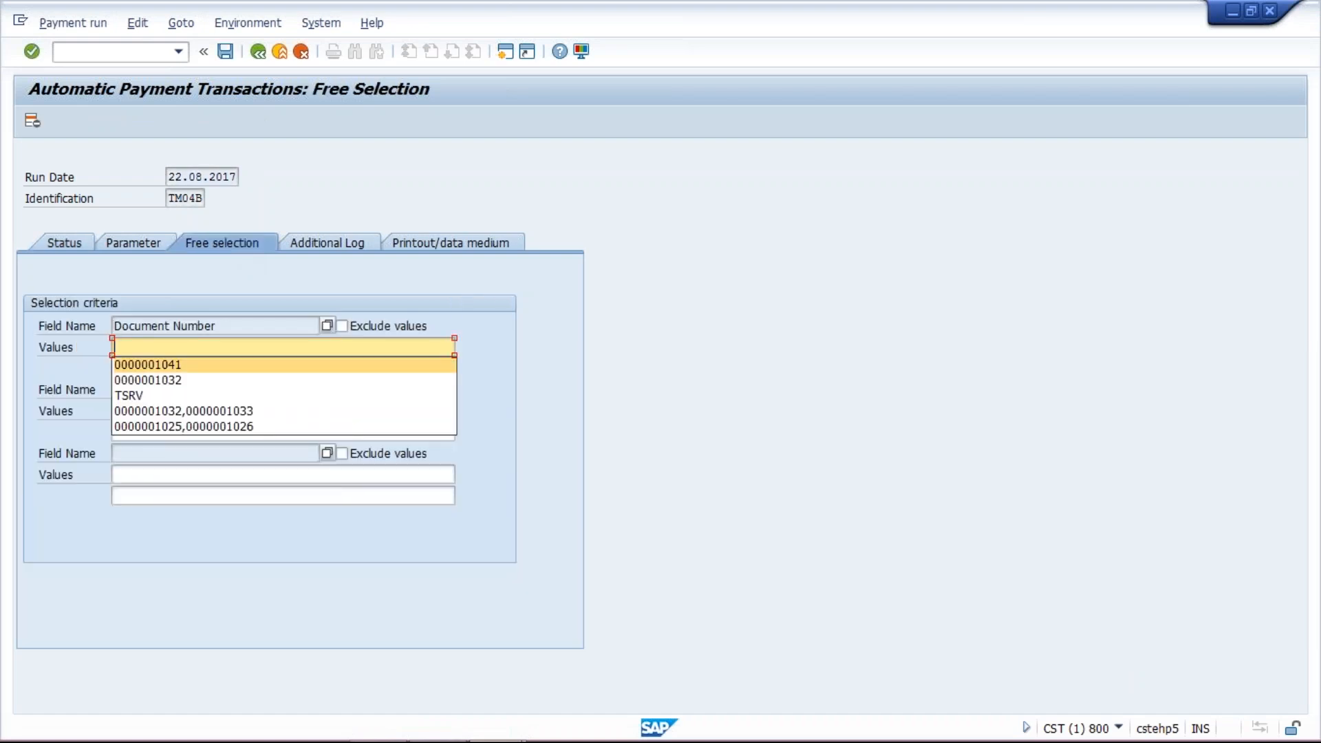
pyautogui.click(325, 324)
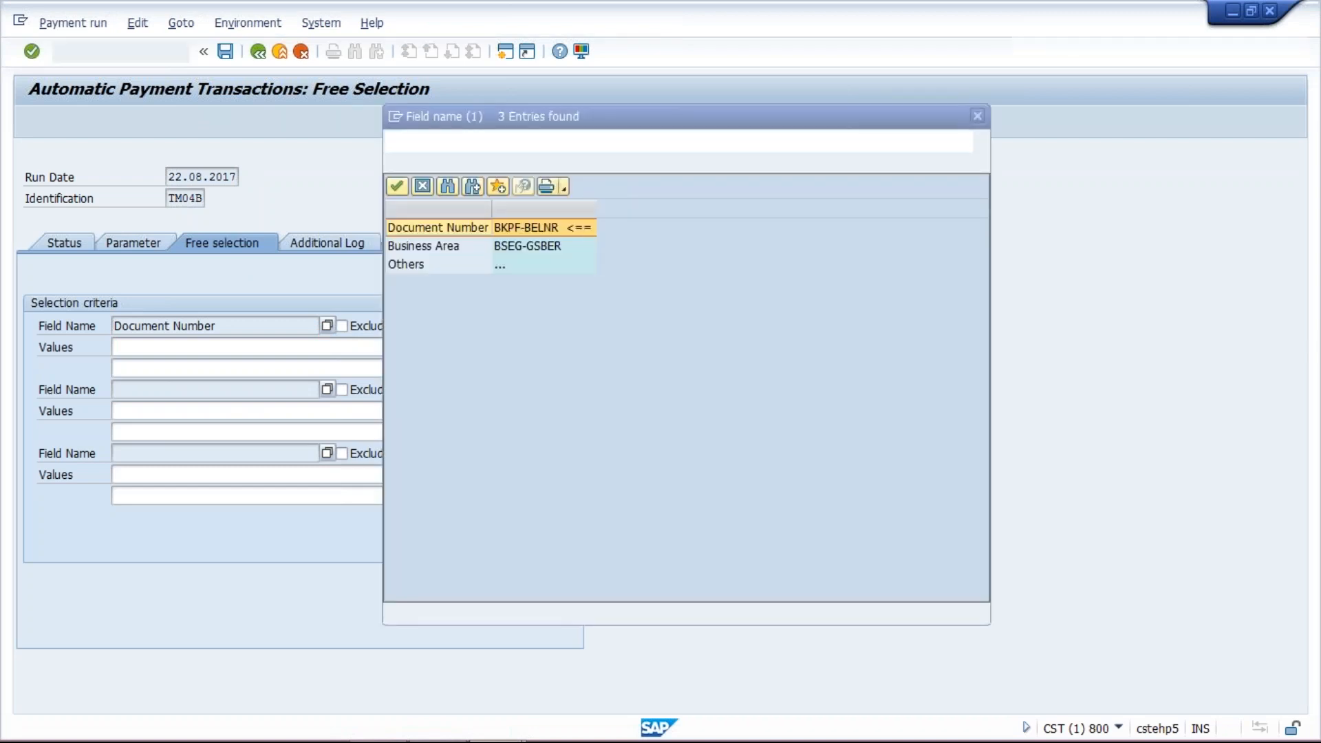
pyautogui.doubleClick(513, 272)
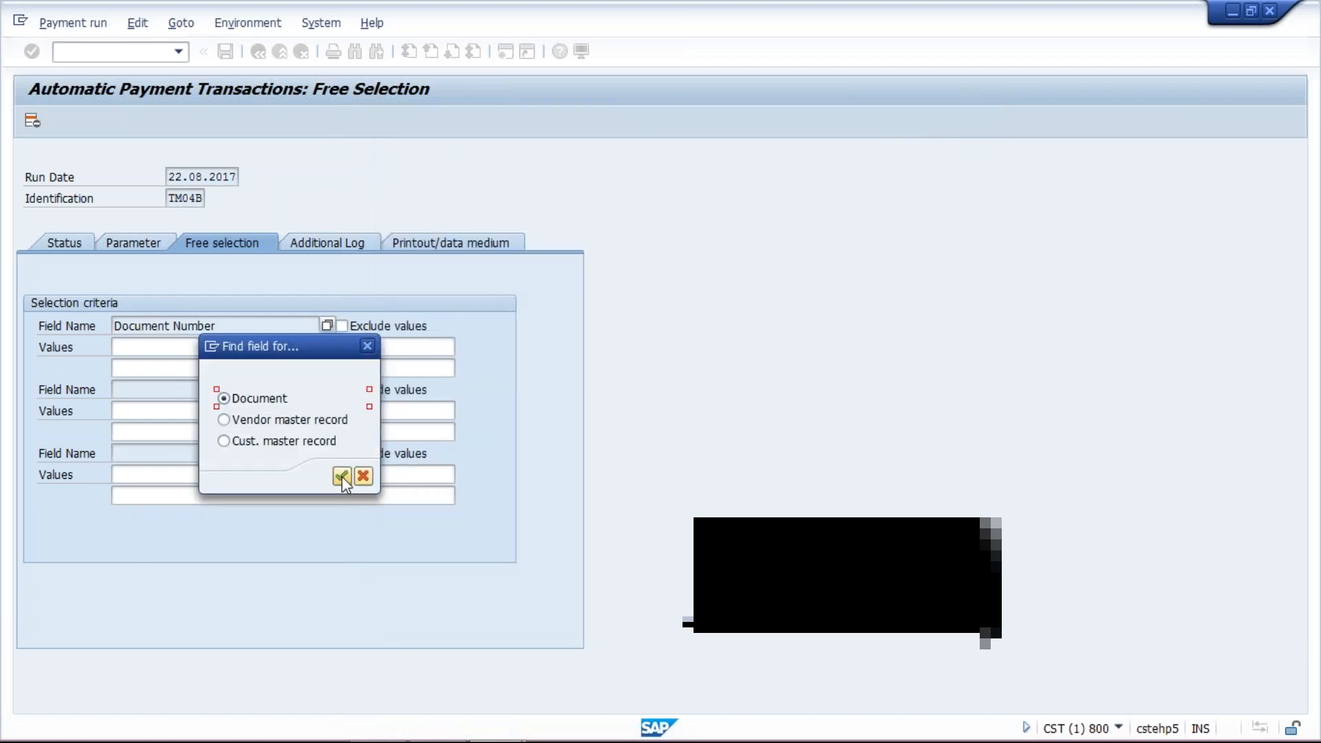
pyautogui.click(342, 477)
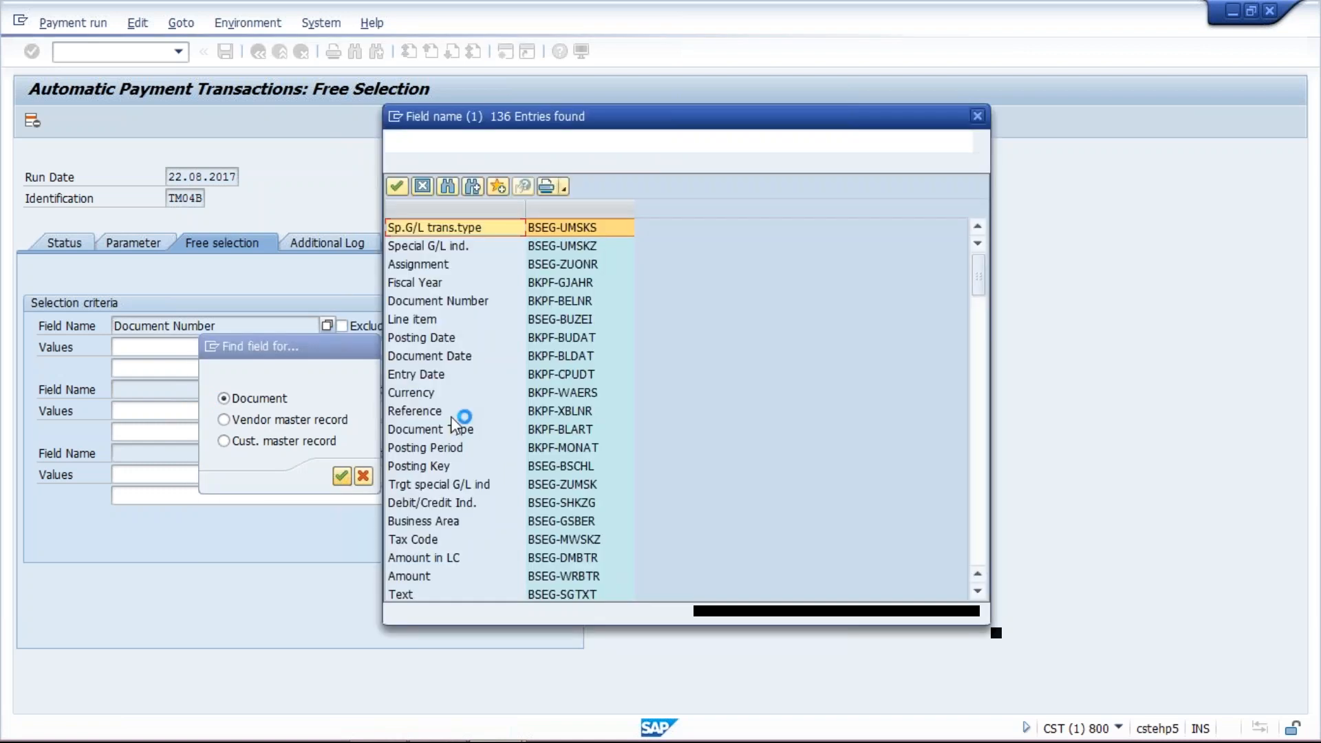
pyautogui.click(453, 524)
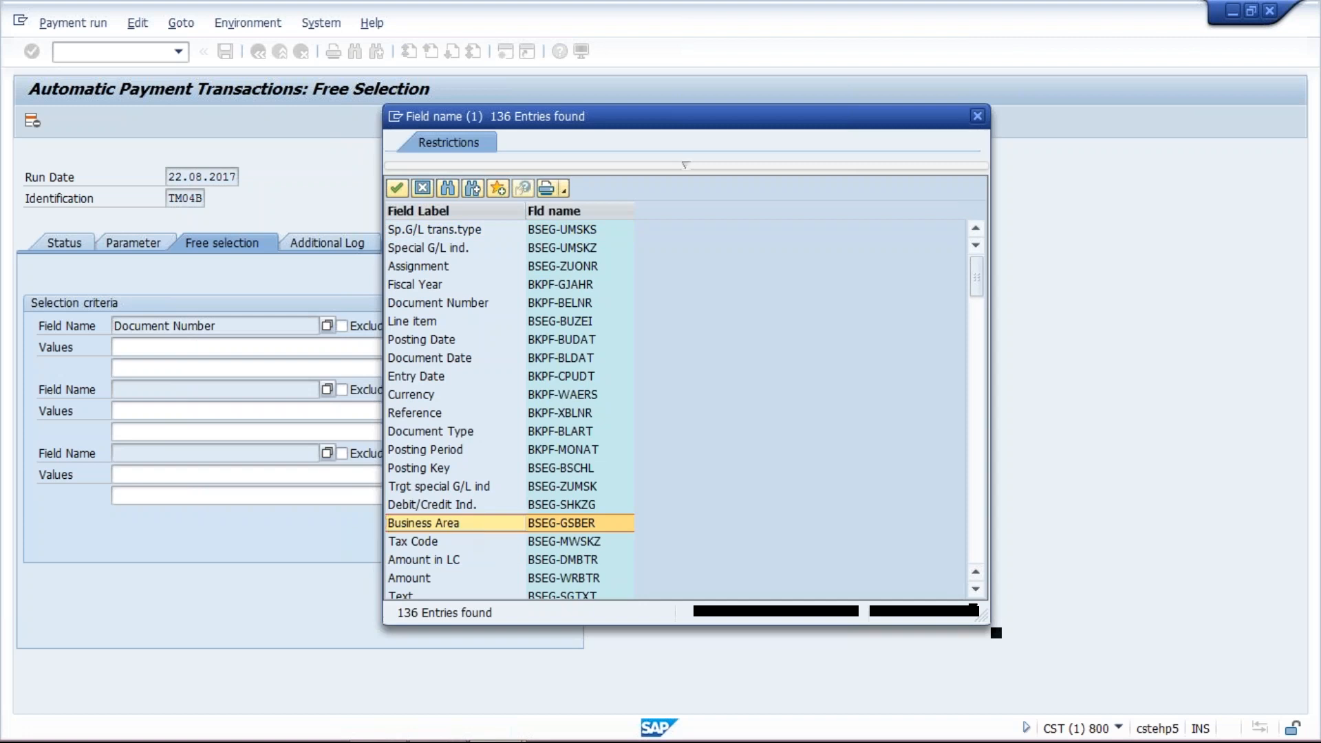
pyautogui.doubleClick(452, 524)
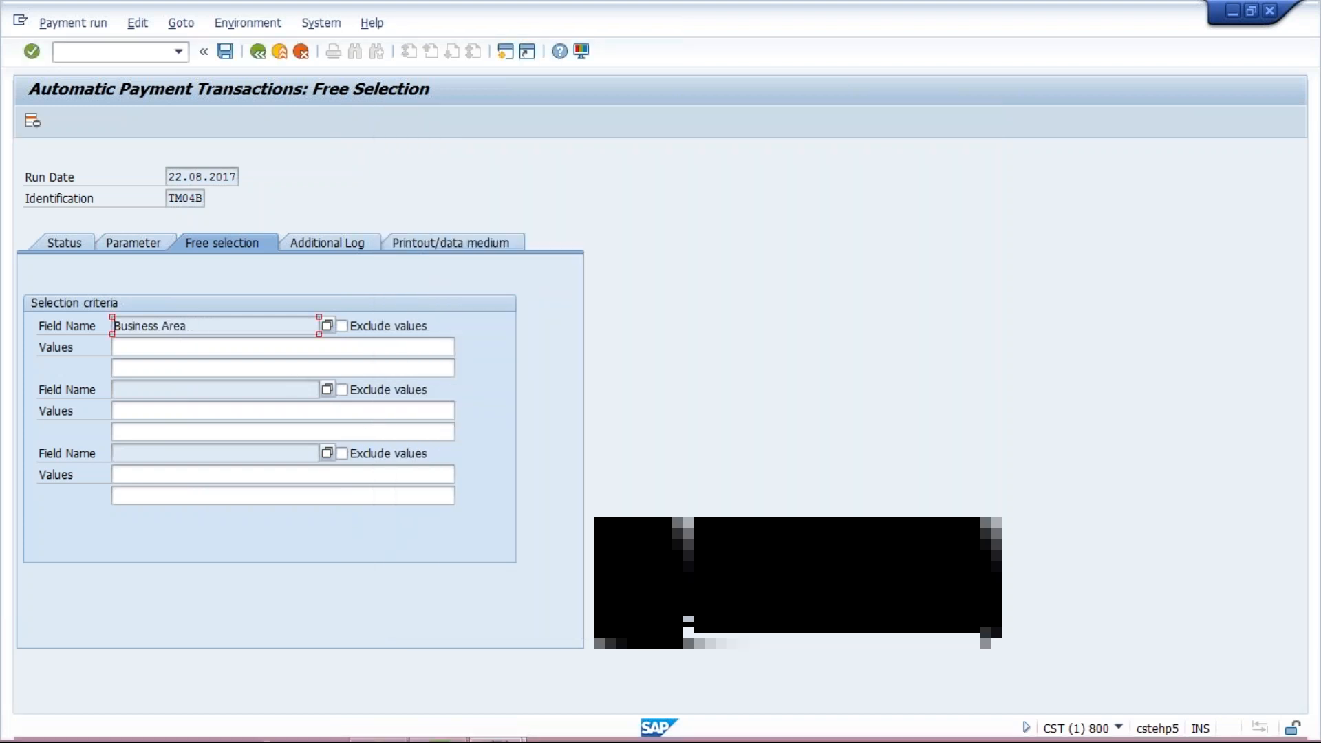
pyautogui.moveTo(442, 731)
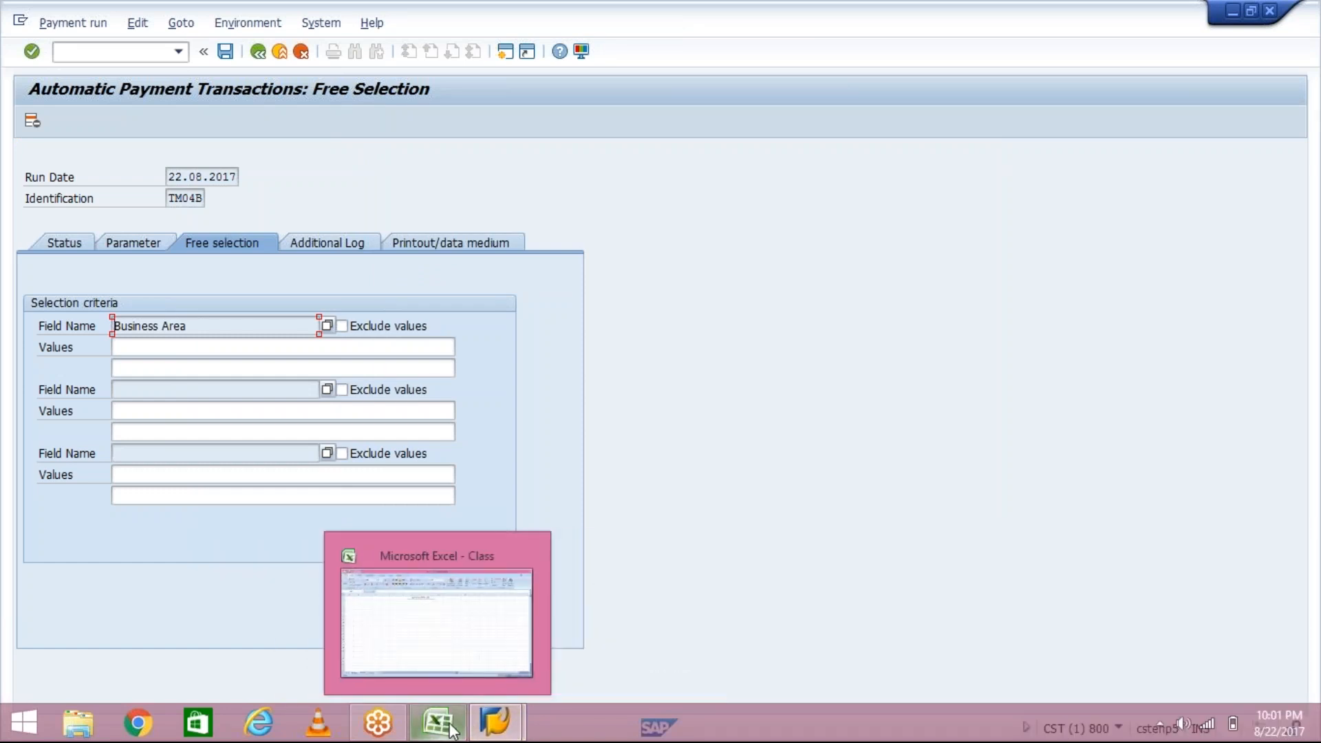
pyautogui.moveTo(506, 736)
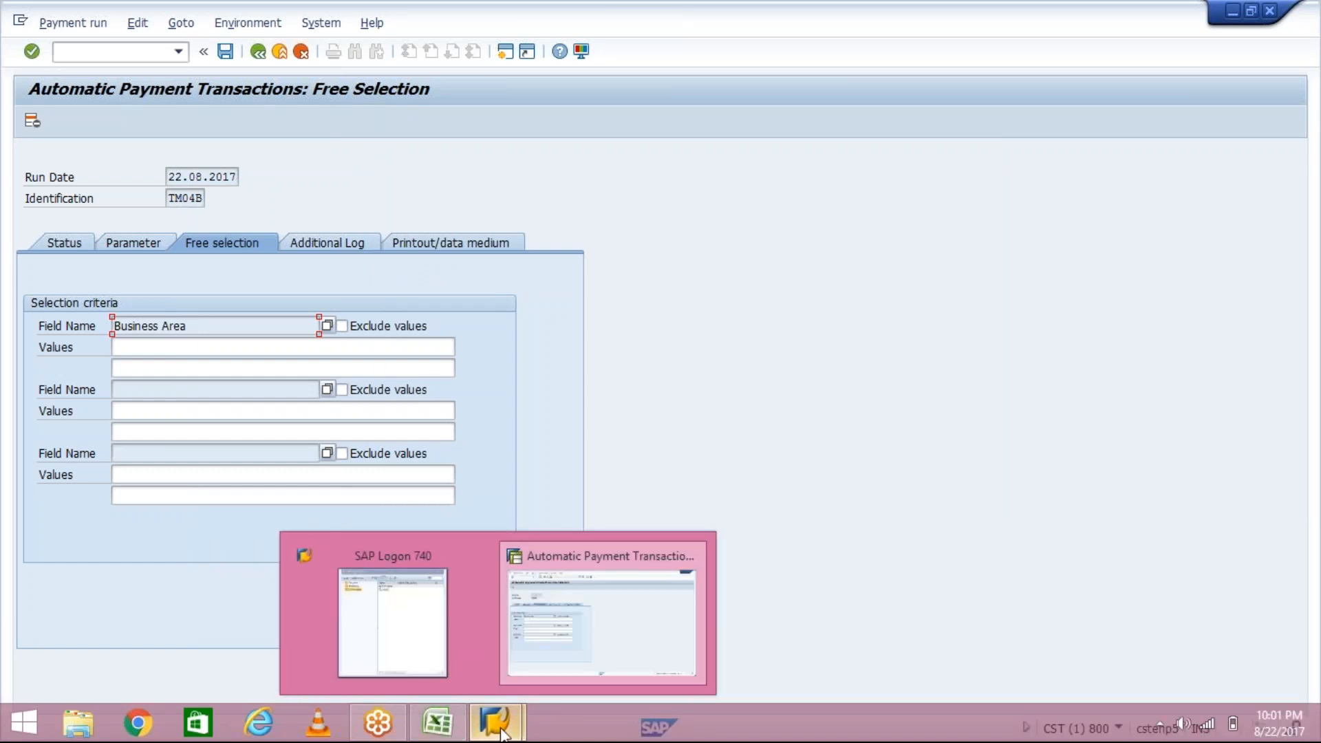
pyautogui.click(540, 663)
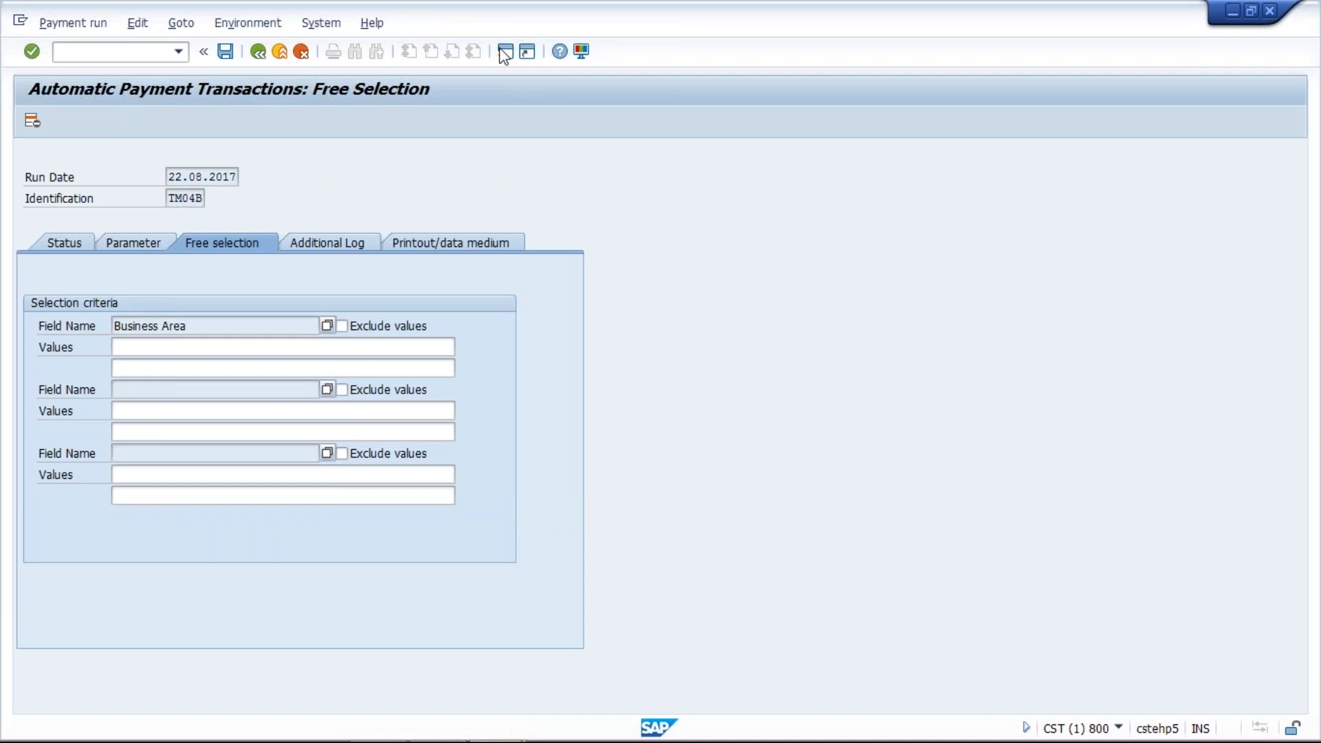
# - Open a new session and display open items with FBL1N for vendor 20000090 in company code TM04
pyautogui.click(505, 52)
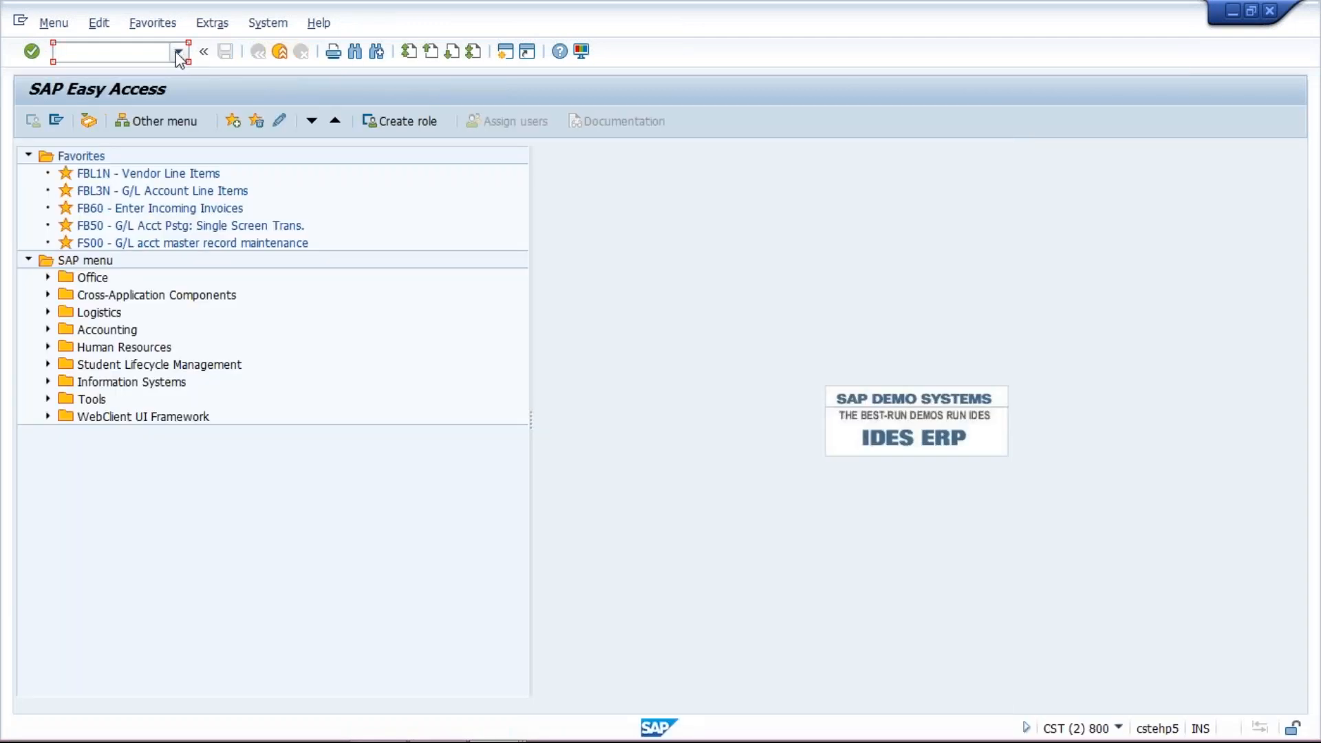
pyautogui.click(178, 52)
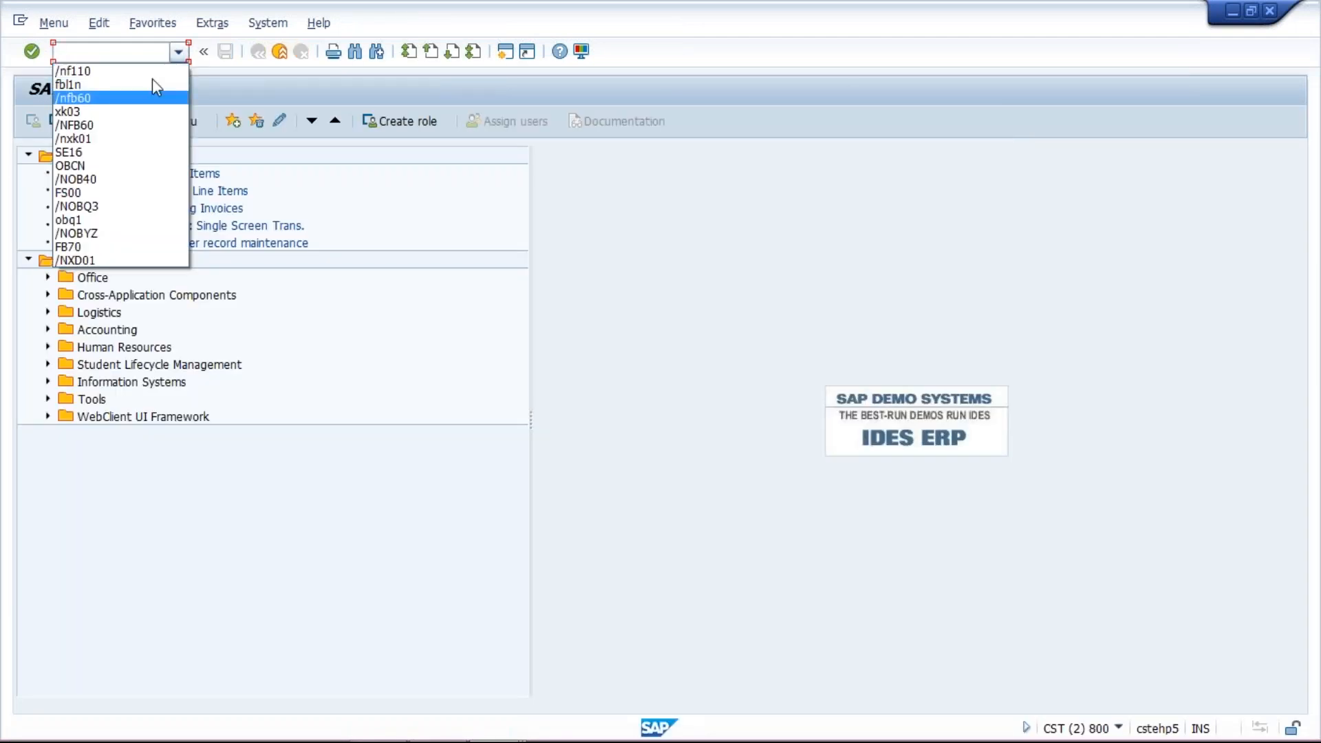
pyautogui.click(152, 78)
pyautogui.press('Return')
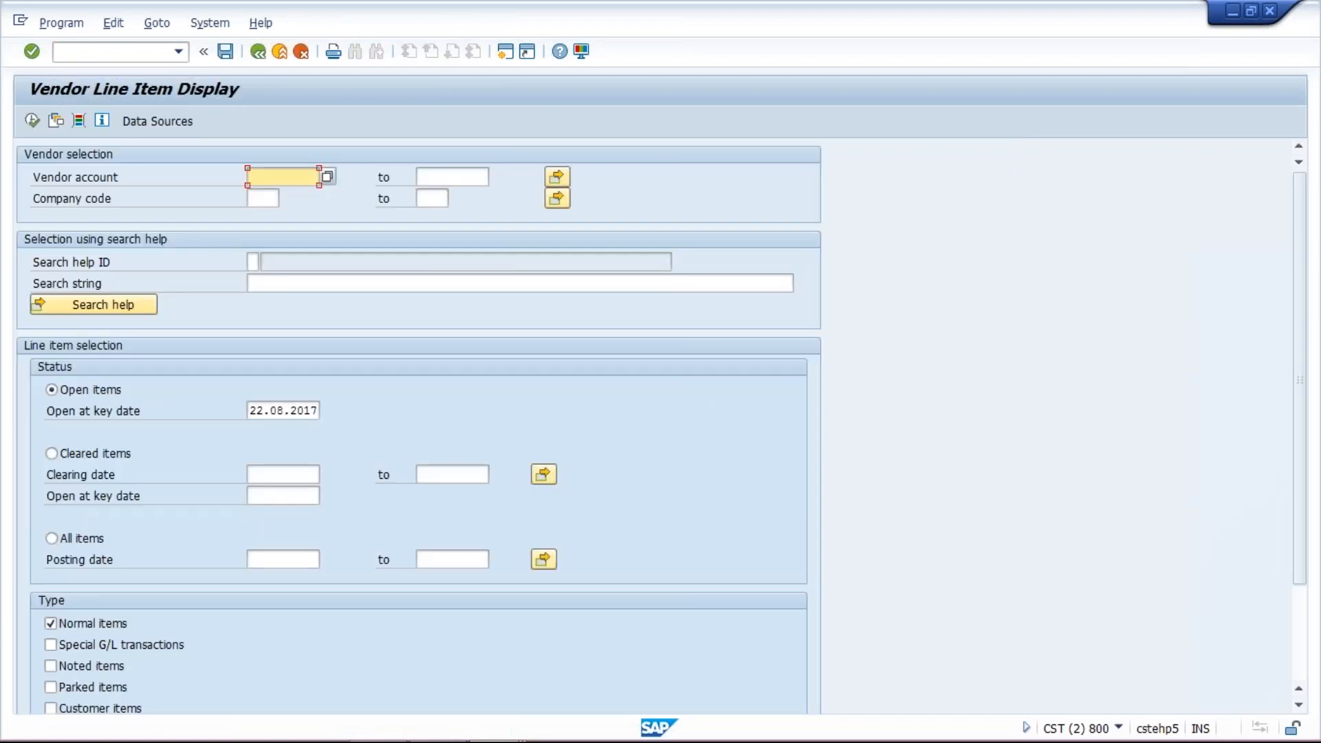
pyautogui.click(282, 177)
pyautogui.click(272, 195)
pyautogui.click(263, 199)
pyautogui.press('Down')
pyautogui.press('Return')
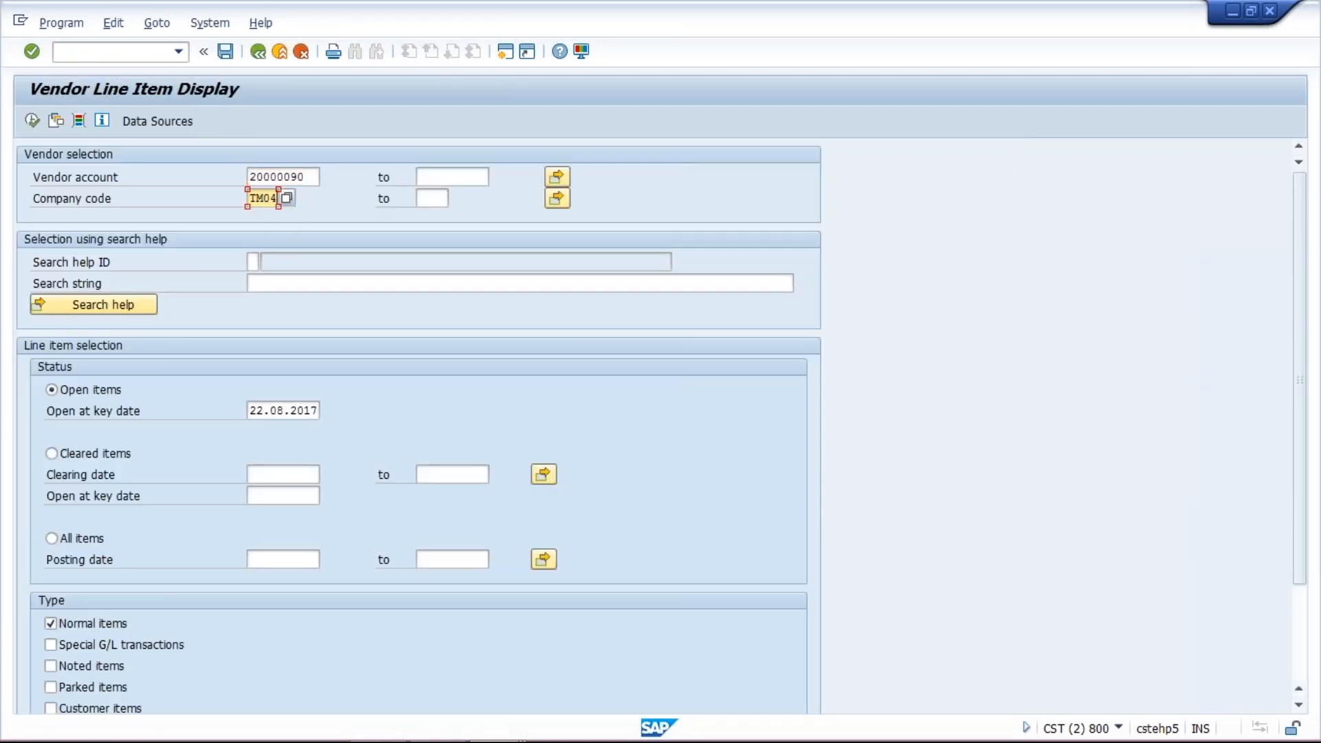
pyautogui.click(32, 120)
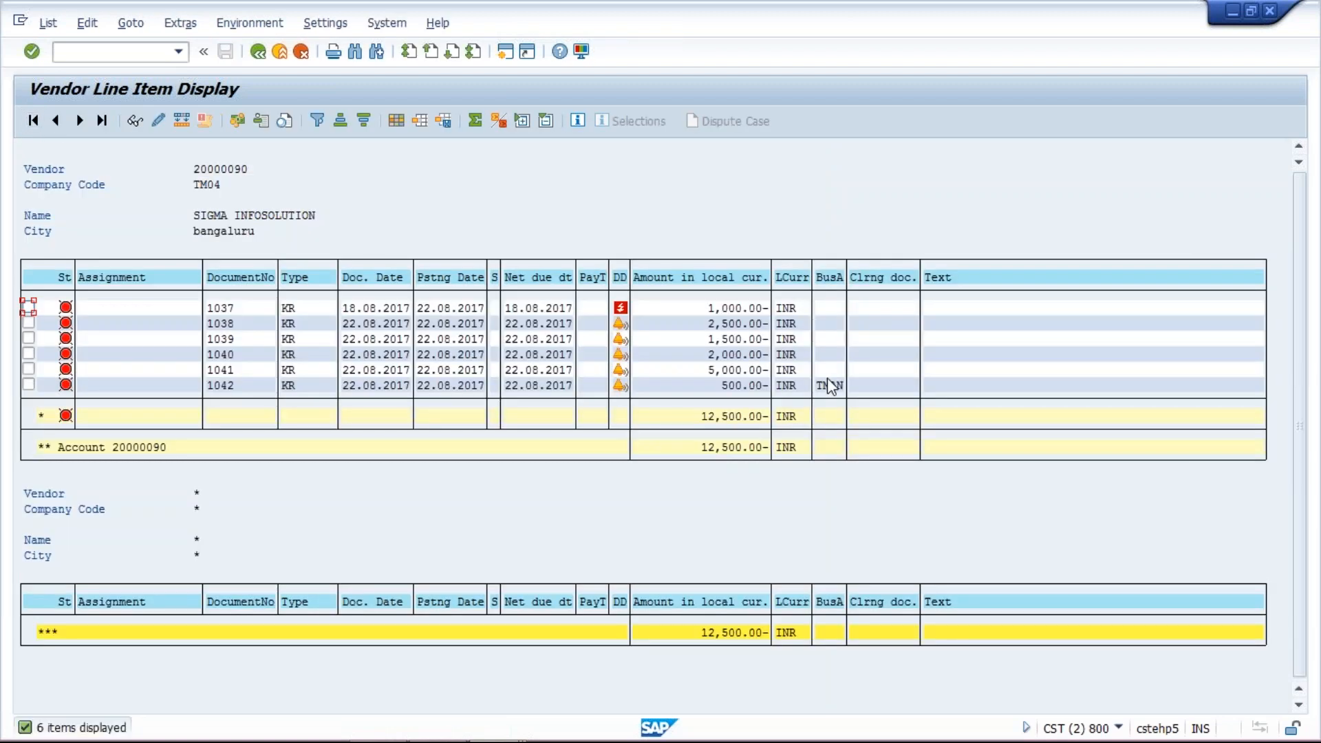
# - Return to the payment run window, enter TMAN as the business area value, save the selection and go back to the status
pyautogui.moveTo(647, 735)
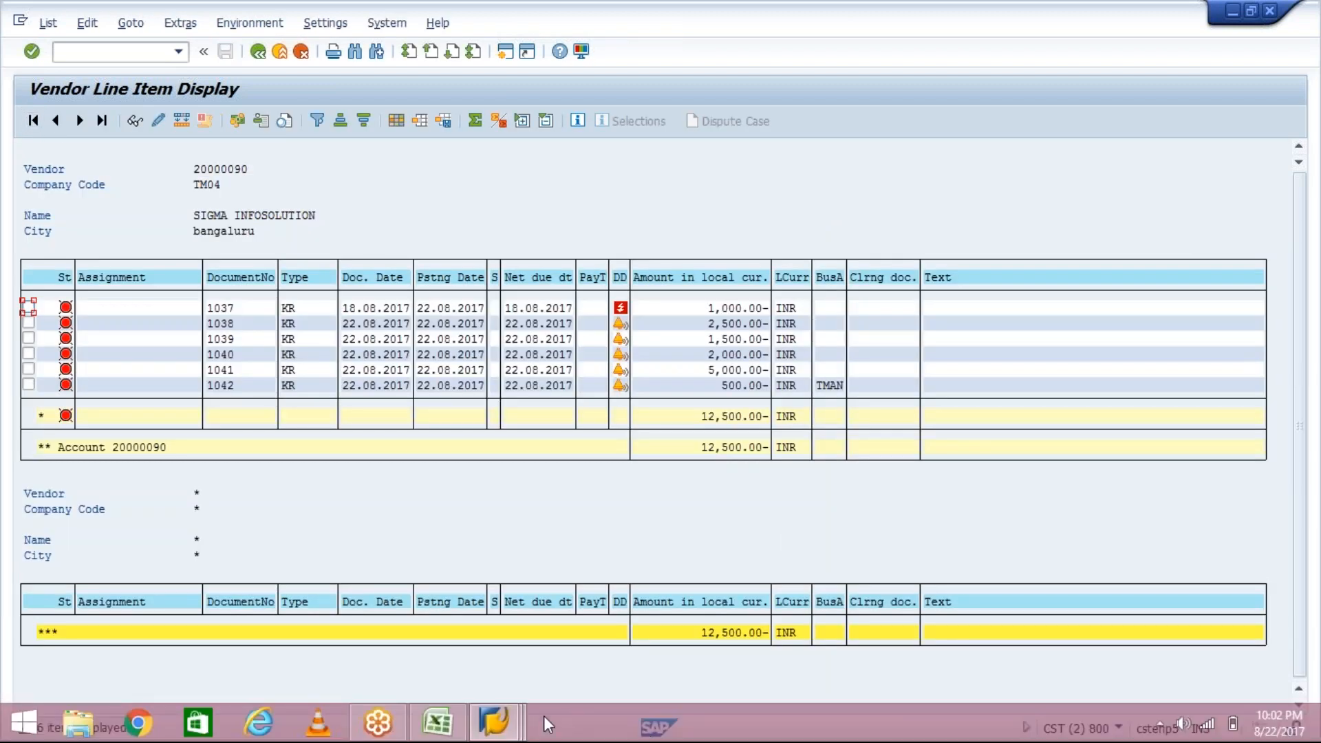
pyautogui.click(509, 724)
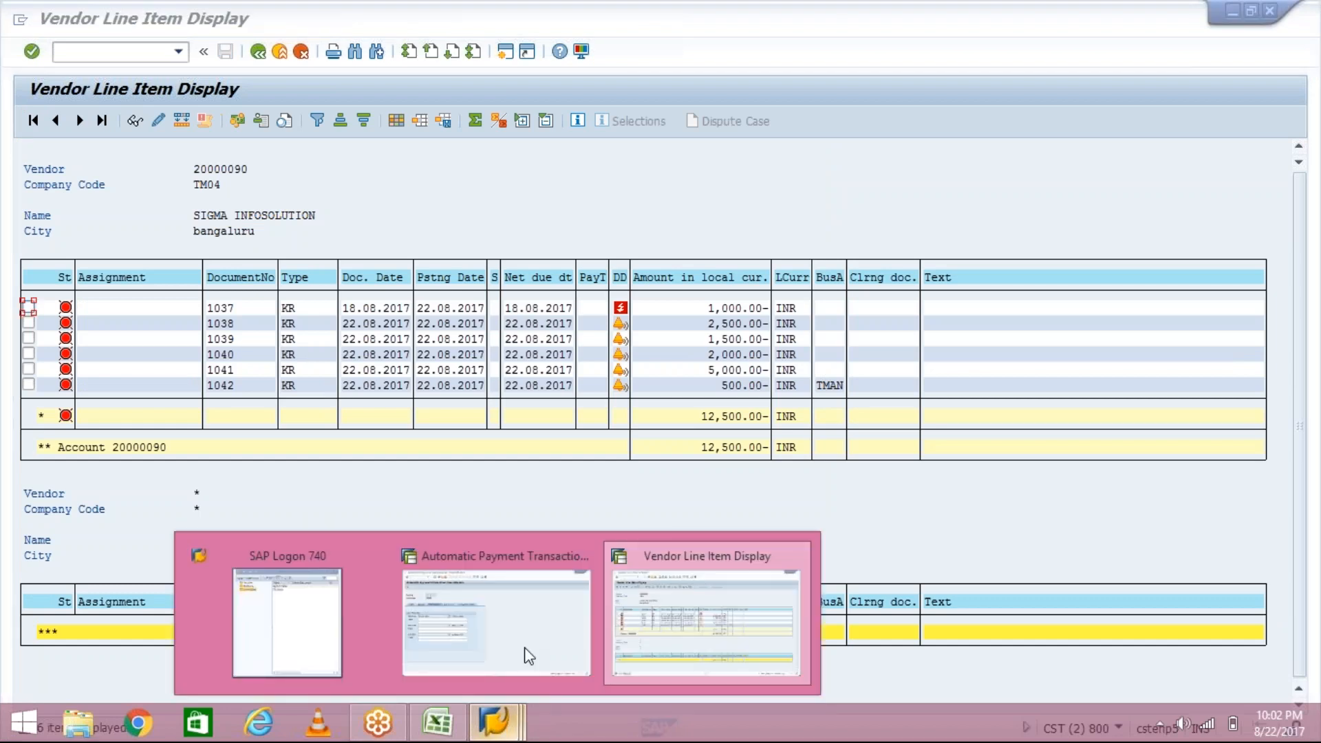
pyautogui.click(529, 655)
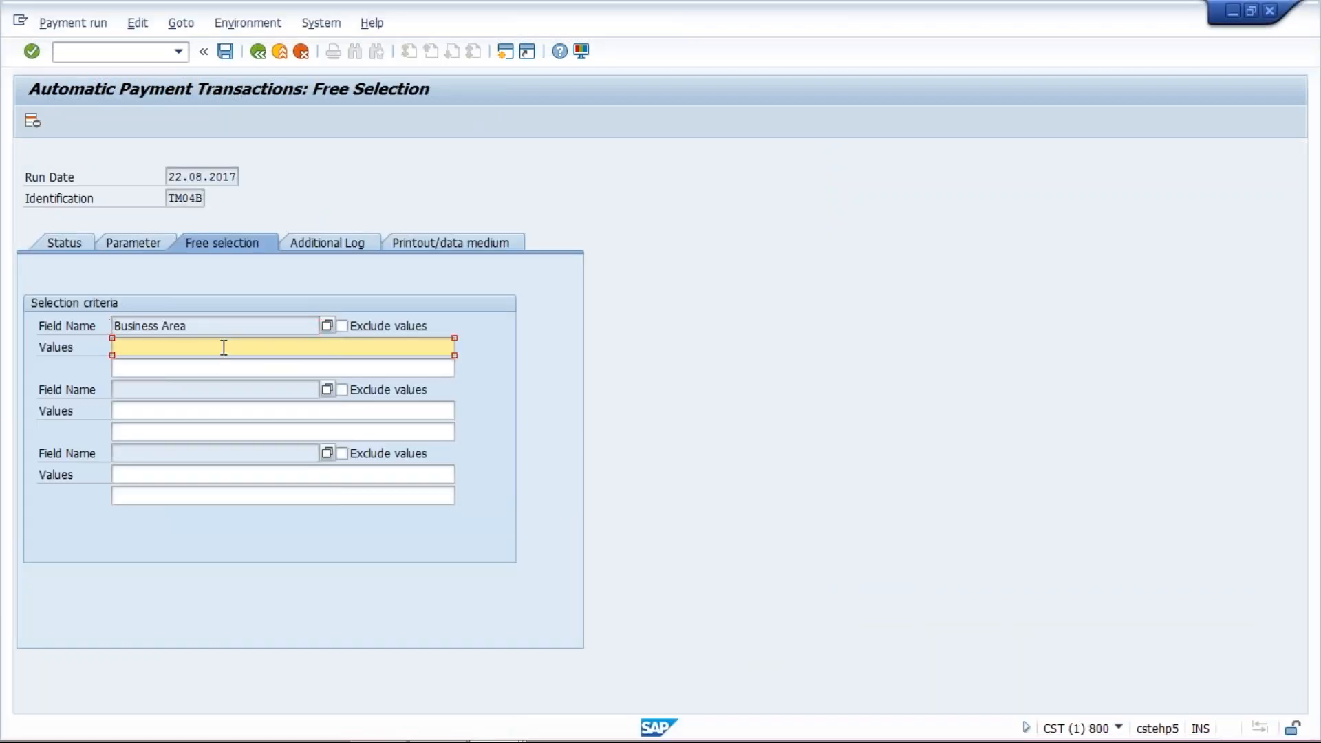
pyautogui.write('tman')
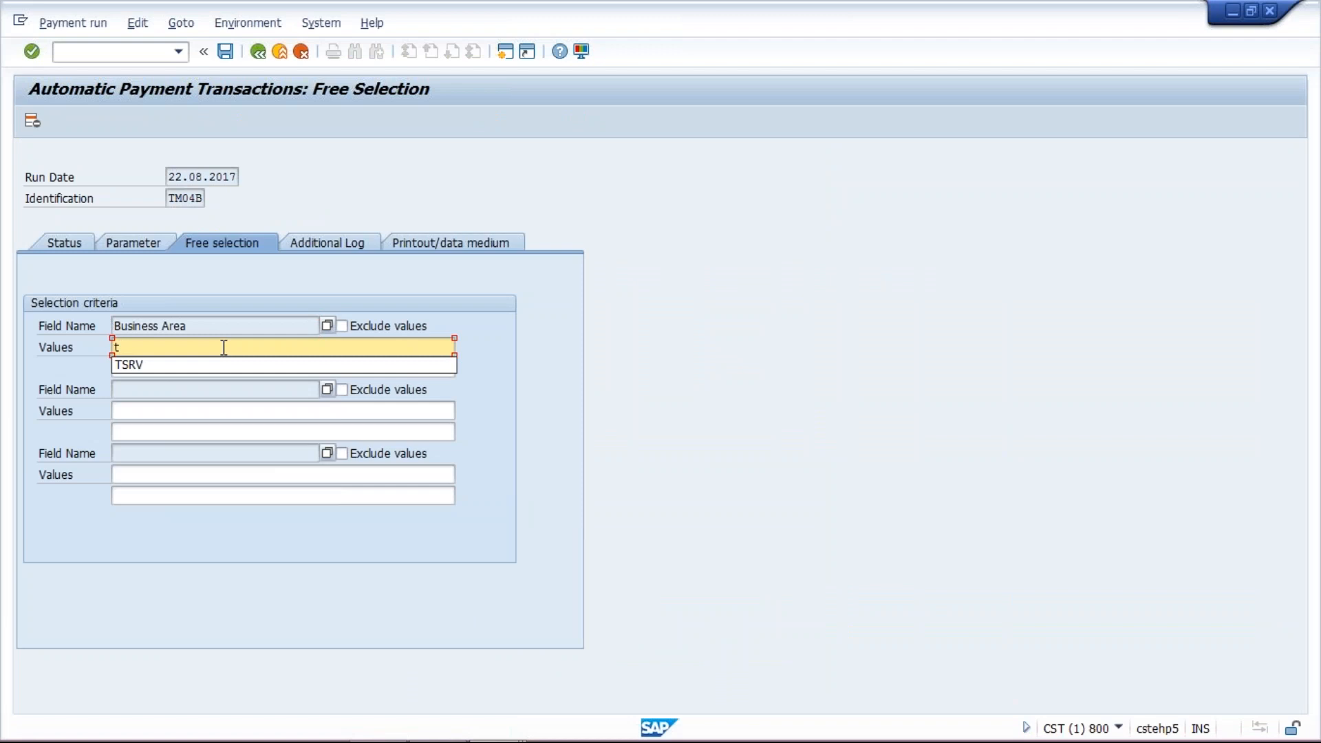
pyautogui.press('BackSpace')
pyautogui.press('BackSpace')
pyautogui.press('BackSpace')
pyautogui.press('BackSpace')
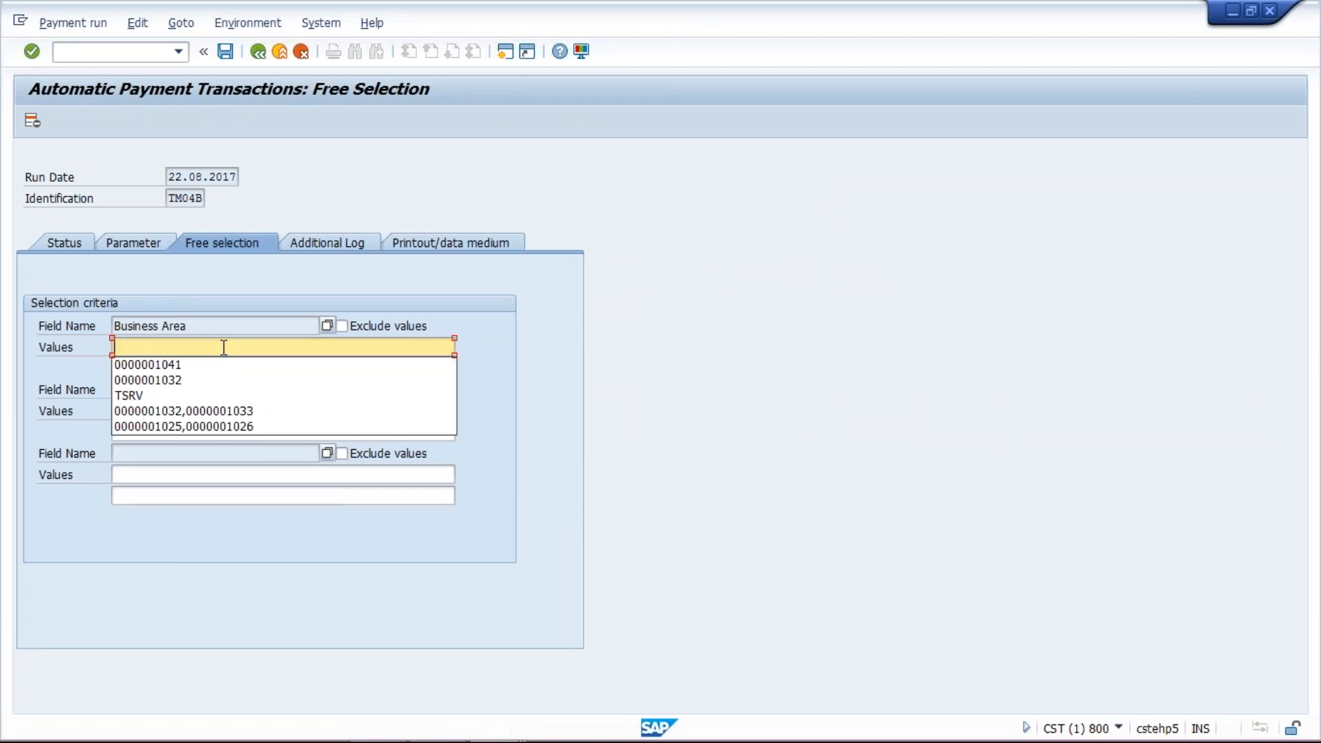
pyautogui.write('TMAN')
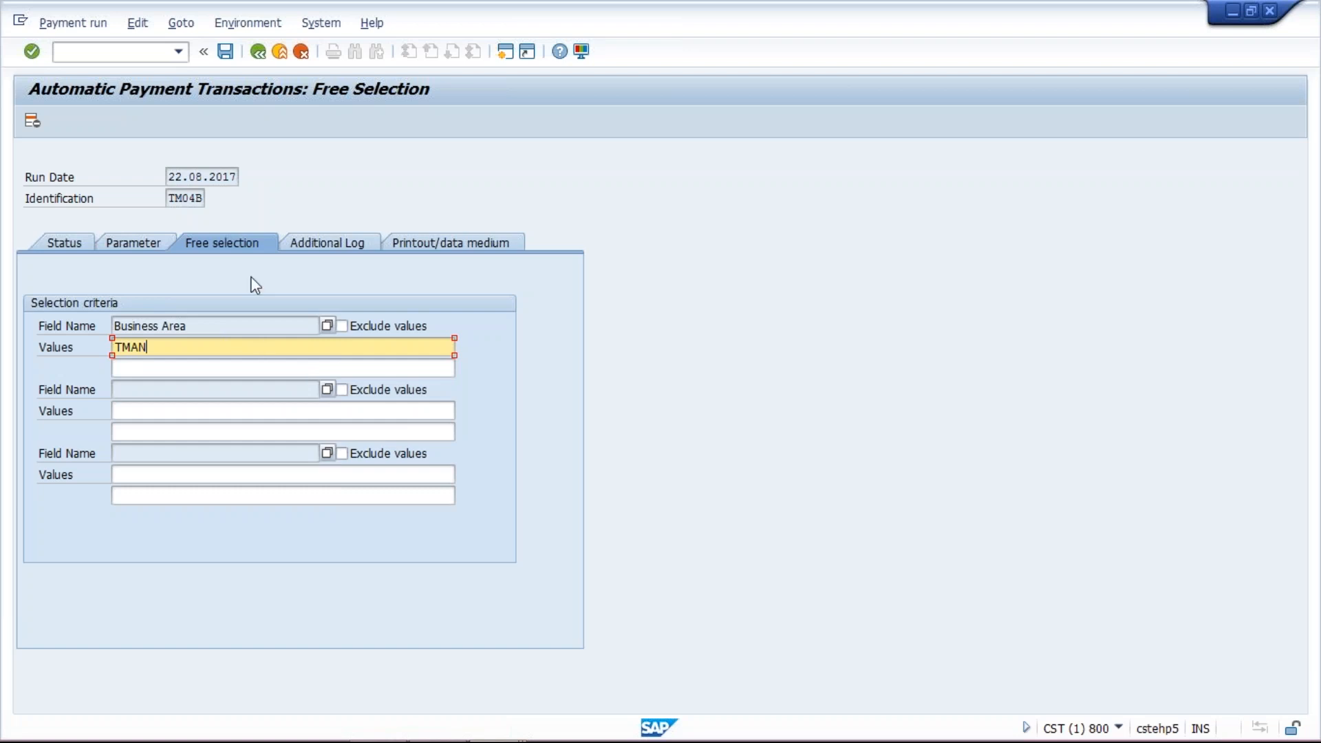
pyautogui.click(225, 50)
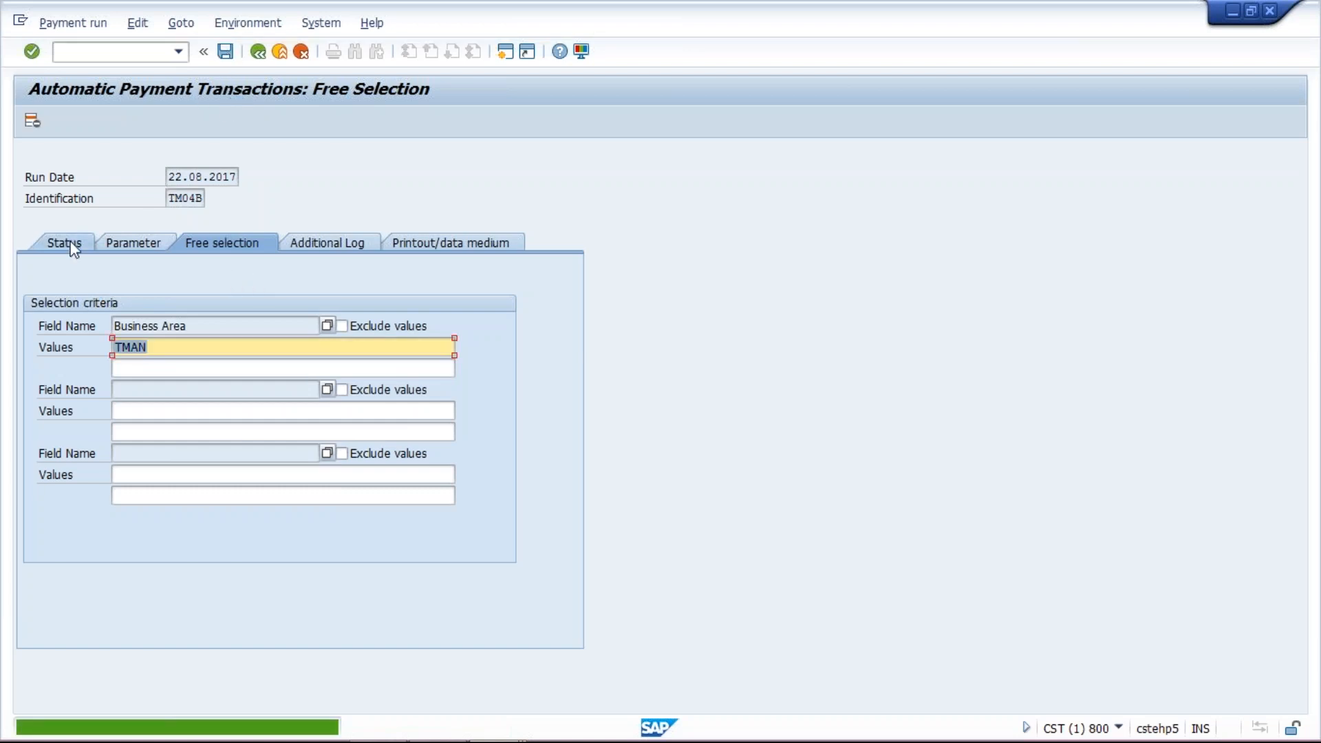
pyautogui.click(258, 51)
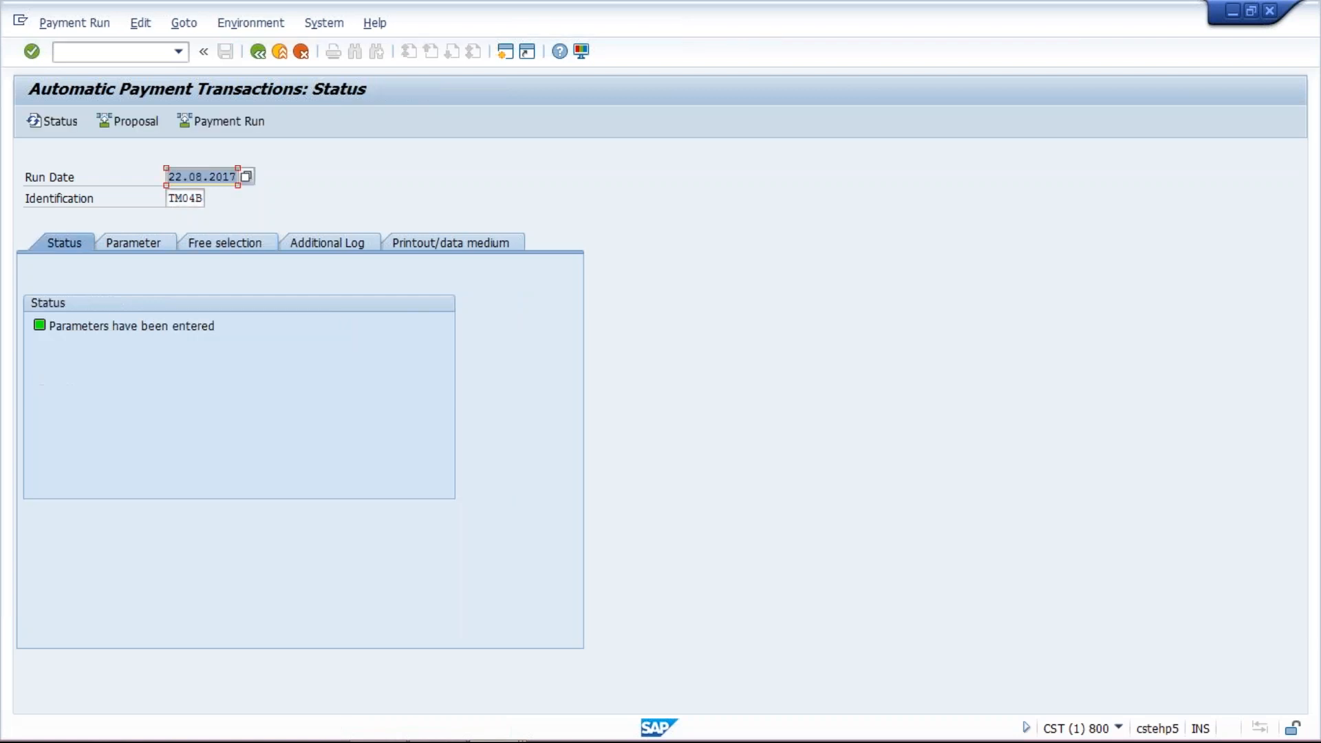
# - Schedule the payment proposal for run TM04B to start immediately and refresh its status
pyautogui.click(137, 122)
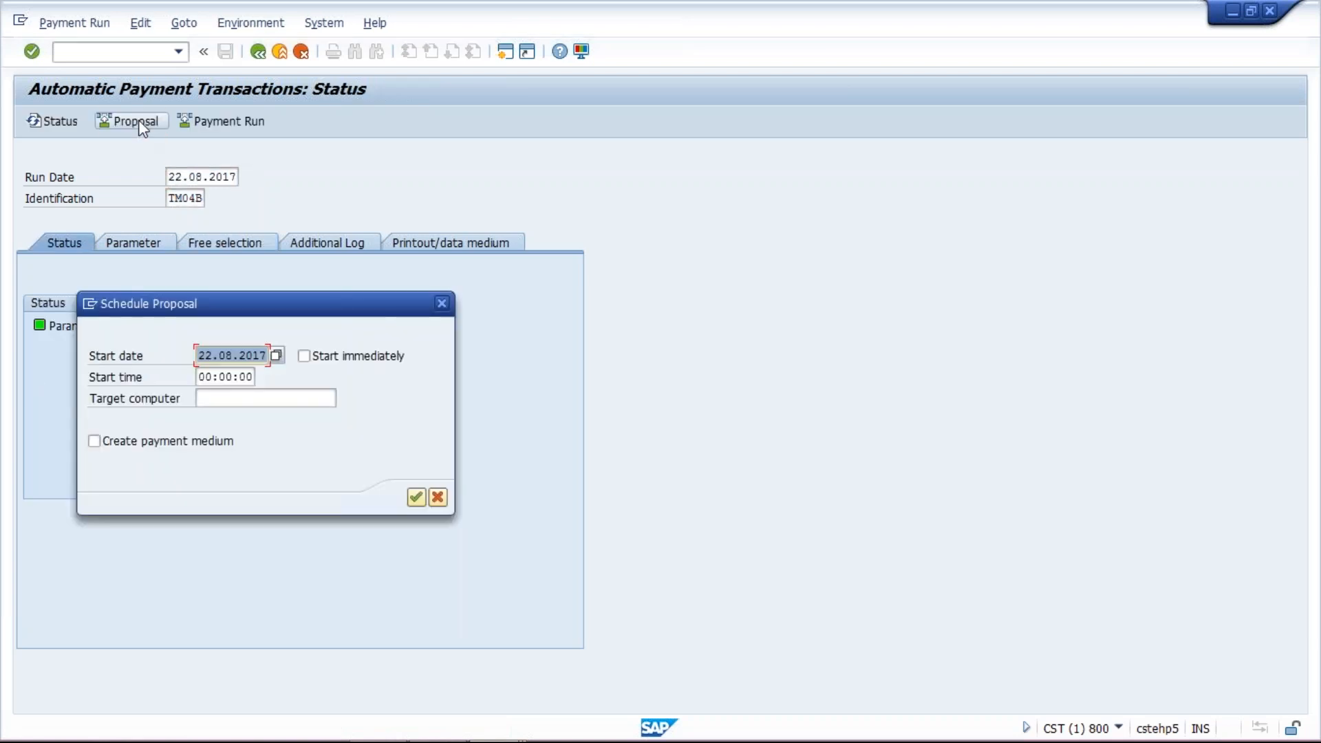
pyautogui.click(319, 357)
pyautogui.click(310, 398)
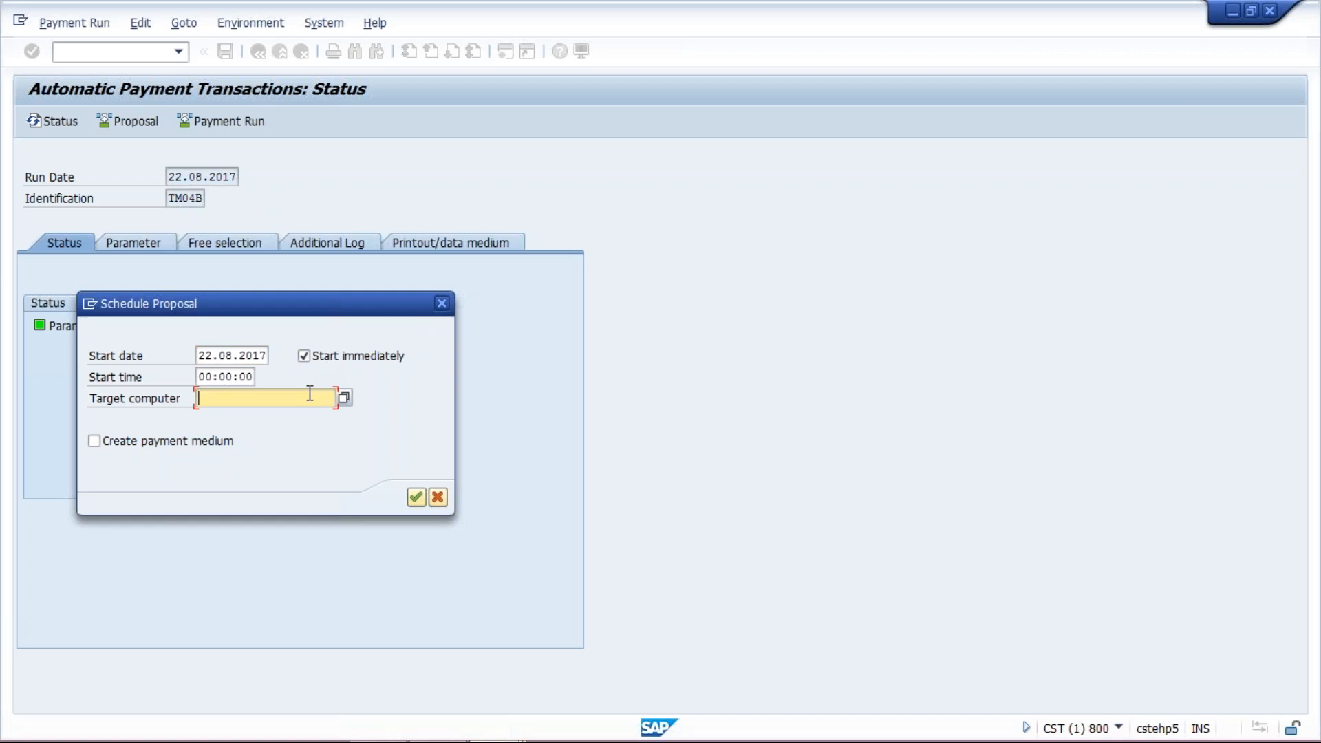
pyautogui.click(317, 417)
pyautogui.click(416, 497)
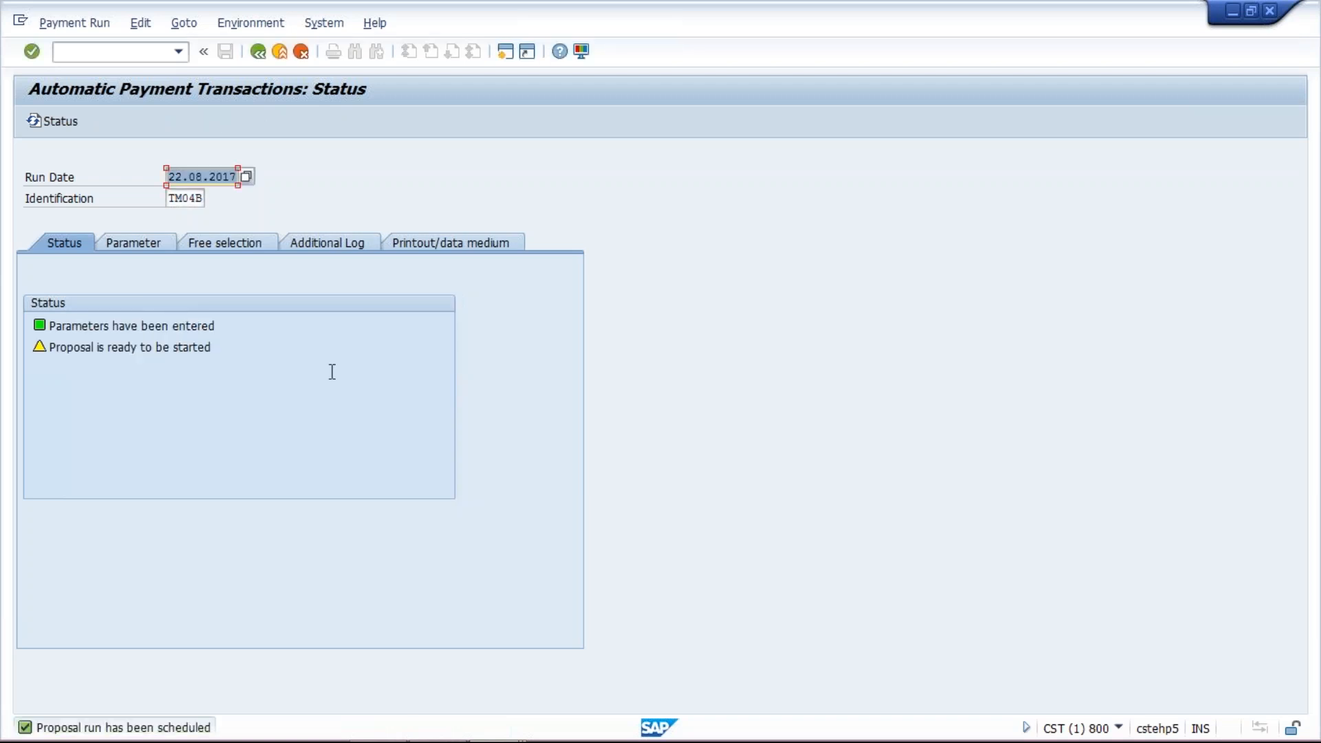
pyautogui.press('Return')
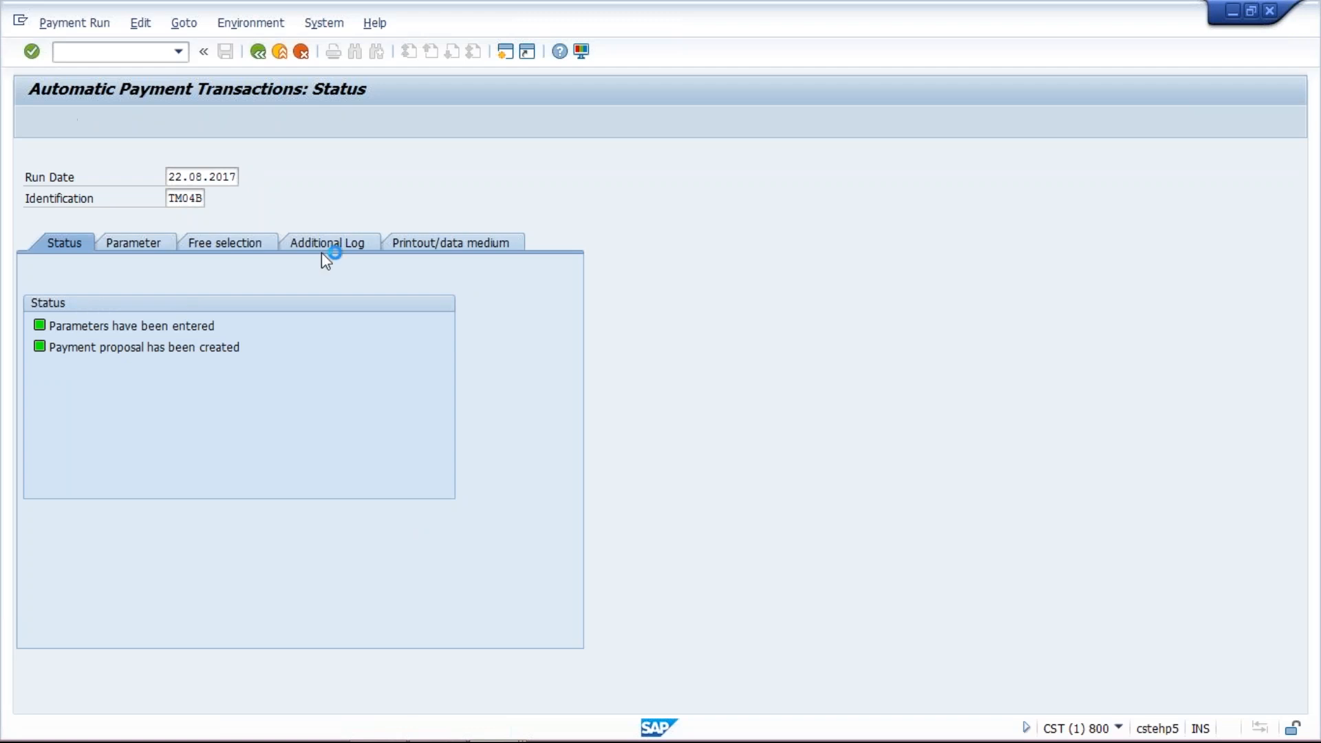
# - Open the proposal run log from the additional log and review its entries
pyautogui.click(327, 246)
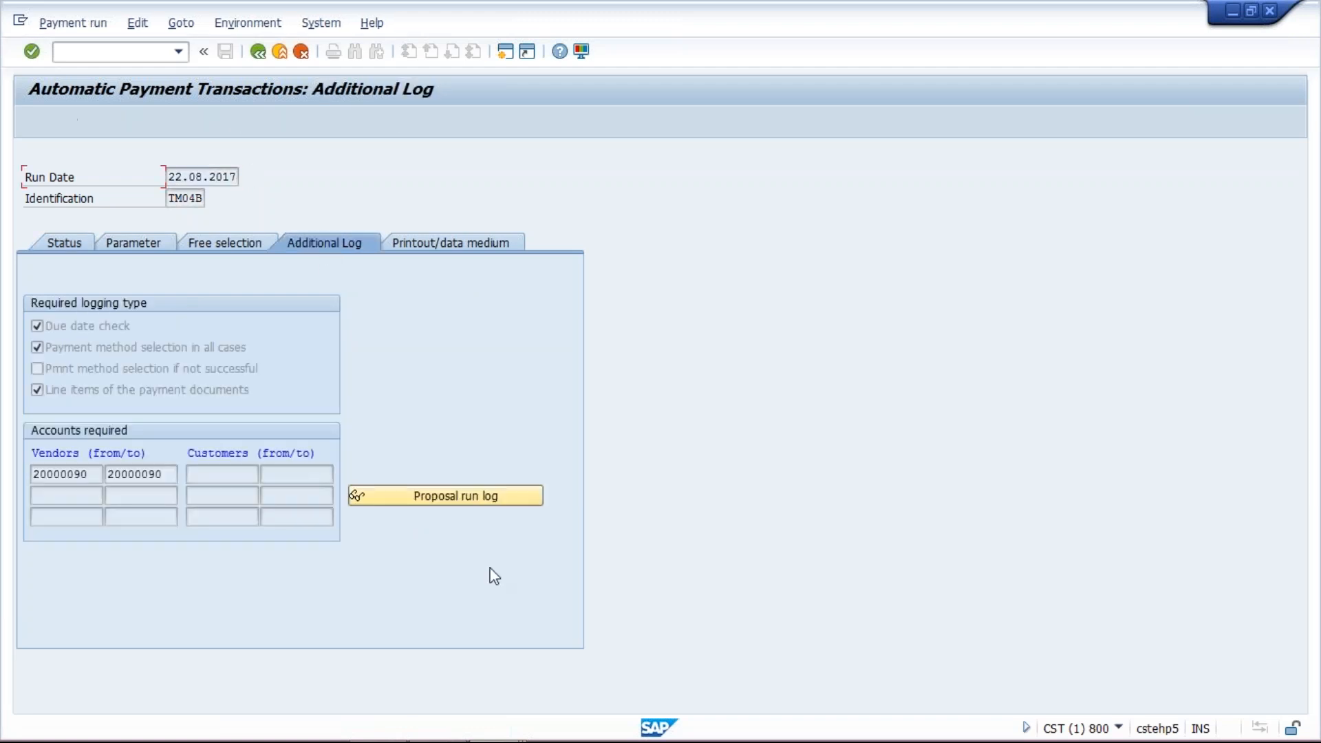
pyautogui.click(485, 505)
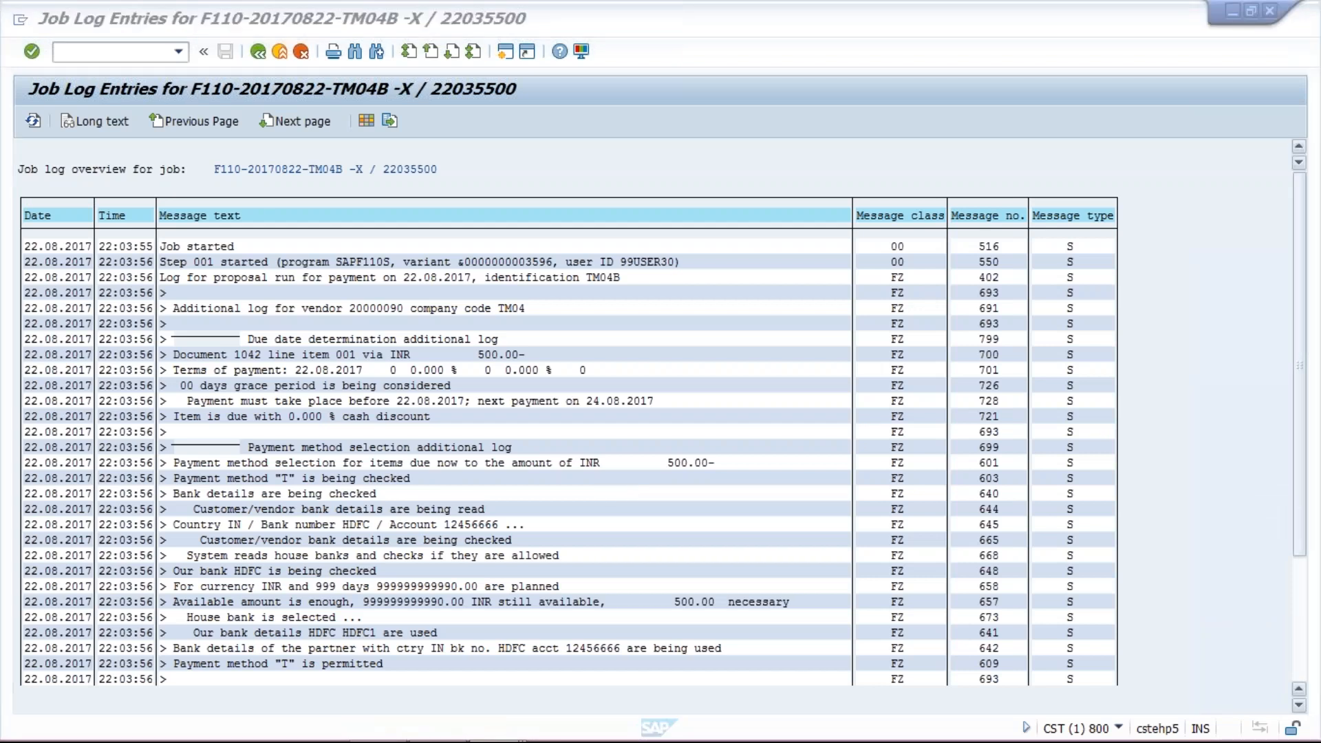
pyautogui.scroll(-4, 894, 475)
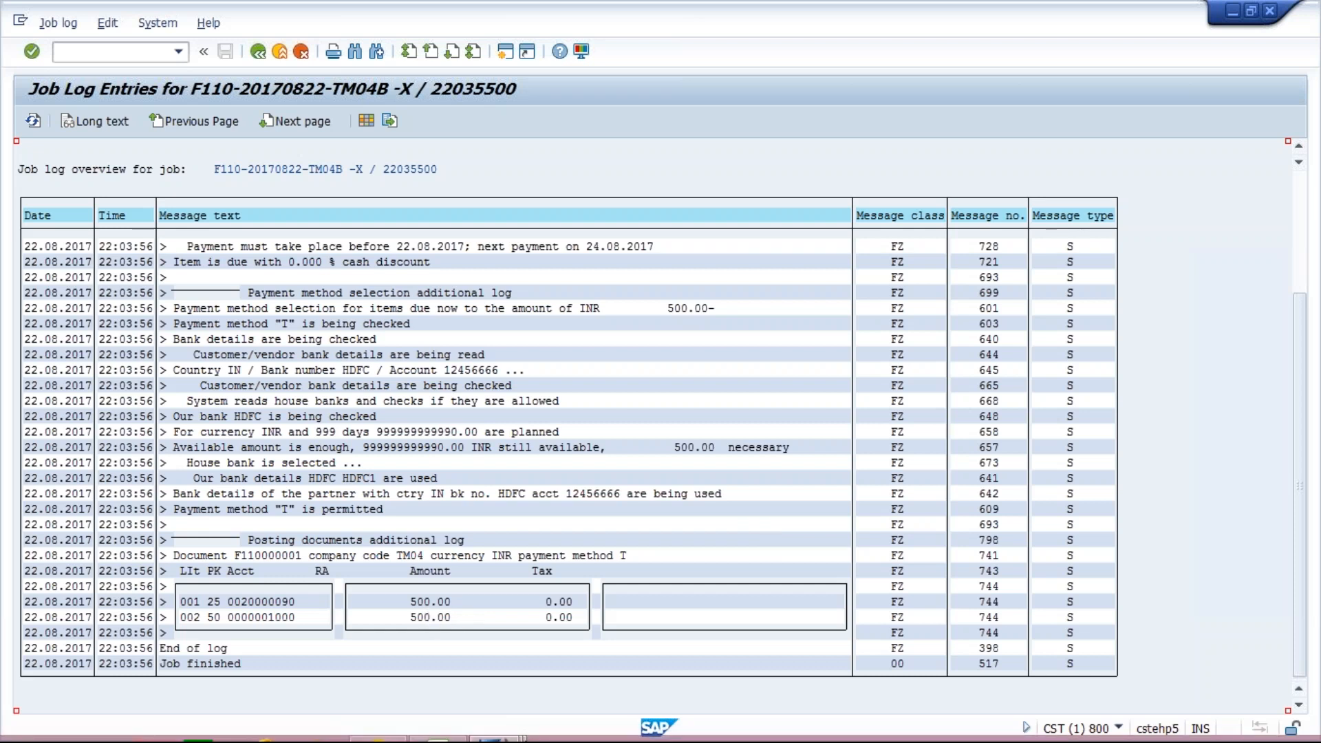
# - Switch to the vendor line item list and examine document 1042's amount and business area
pyautogui.moveTo(502, 724)
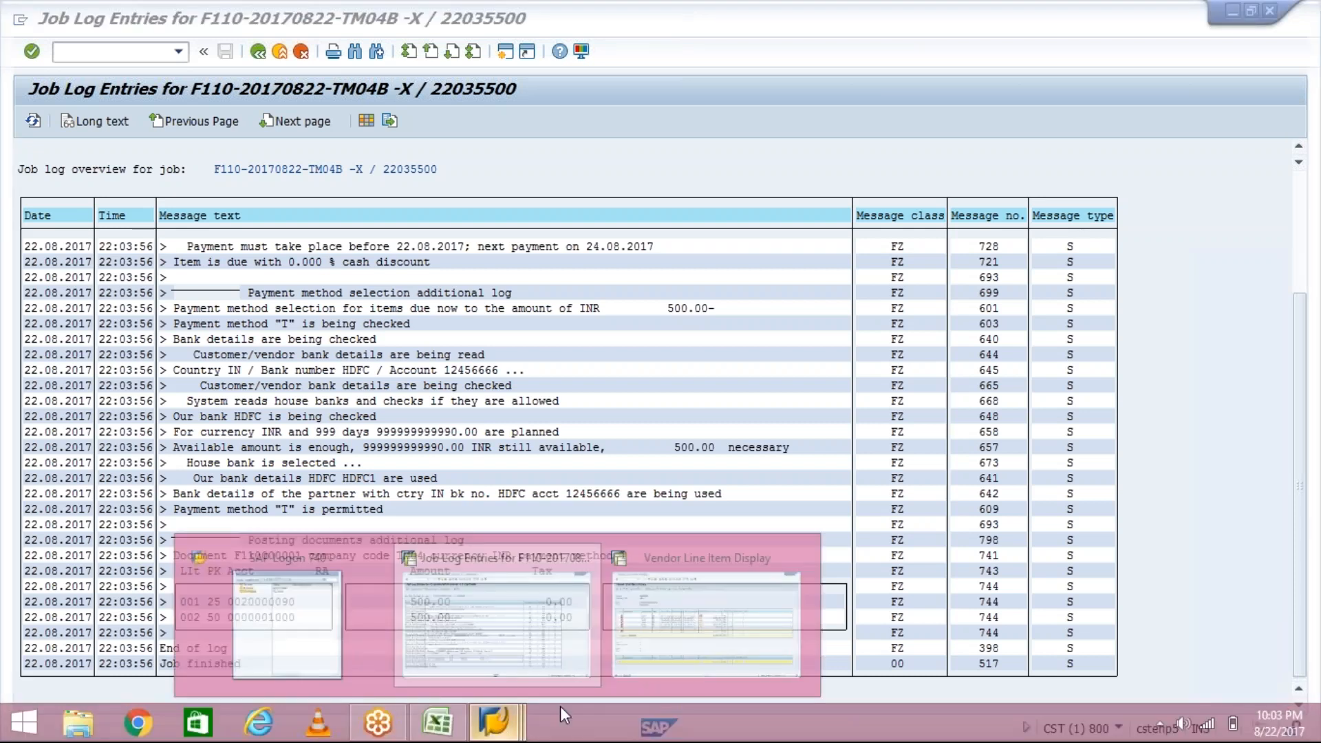
pyautogui.click(709, 571)
pyautogui.click(746, 391)
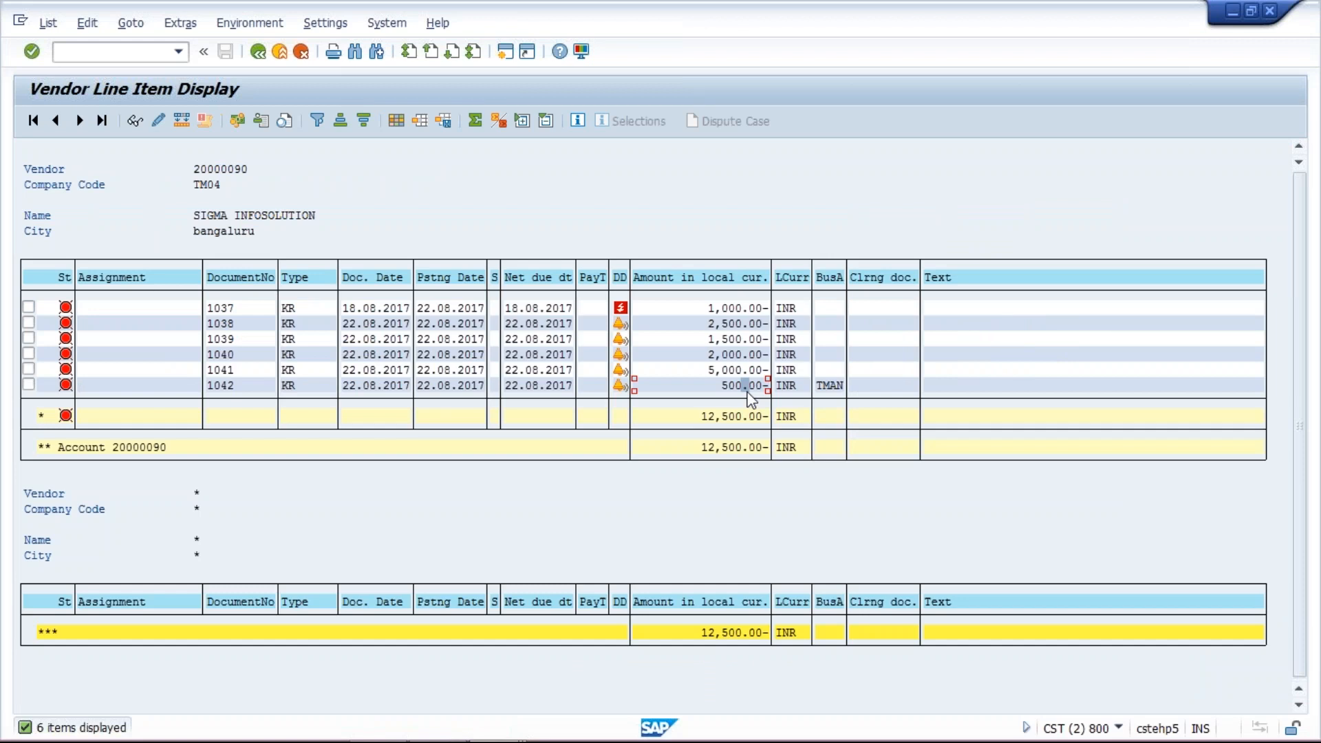
pyautogui.click(828, 387)
pyautogui.click(855, 386)
pyautogui.click(823, 389)
pyautogui.click(718, 386)
pyautogui.moveTo(541, 739)
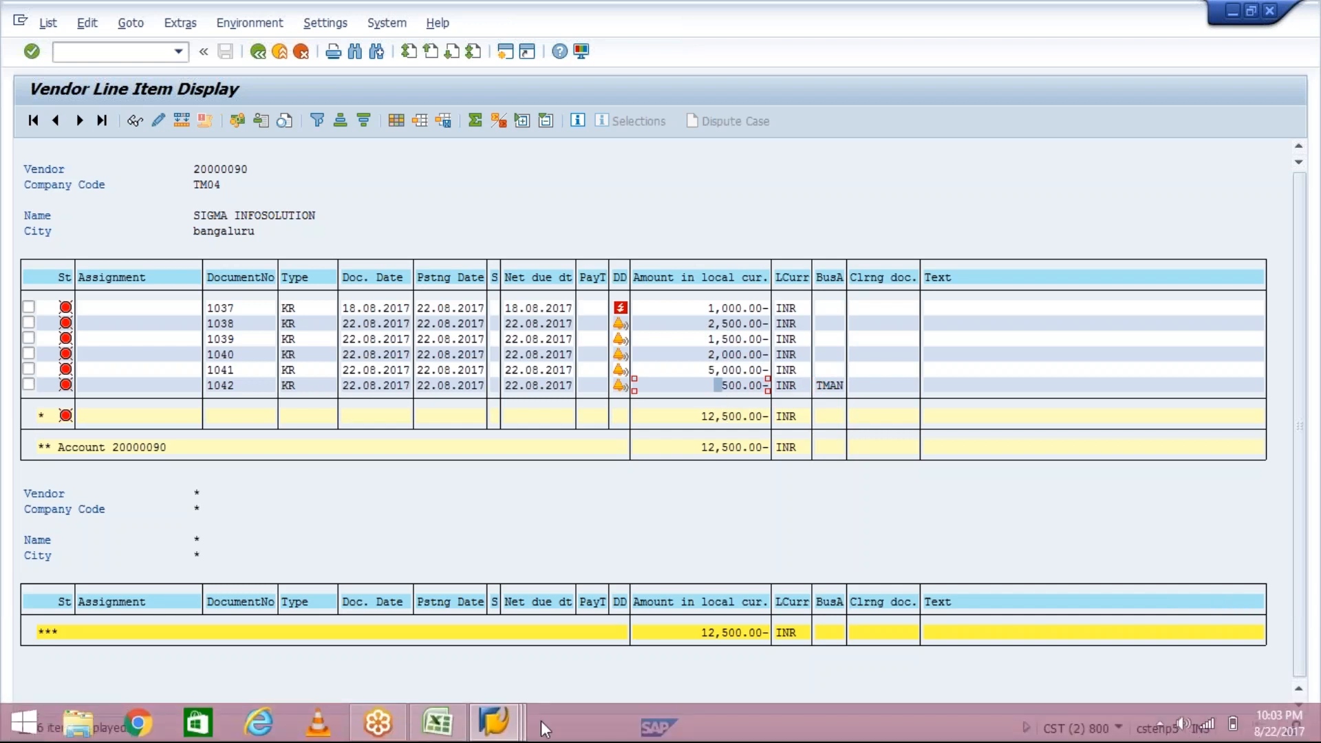
# - Check the run's status in the payment window and compare it with the vendor's open items in the other session
pyautogui.click(496, 731)
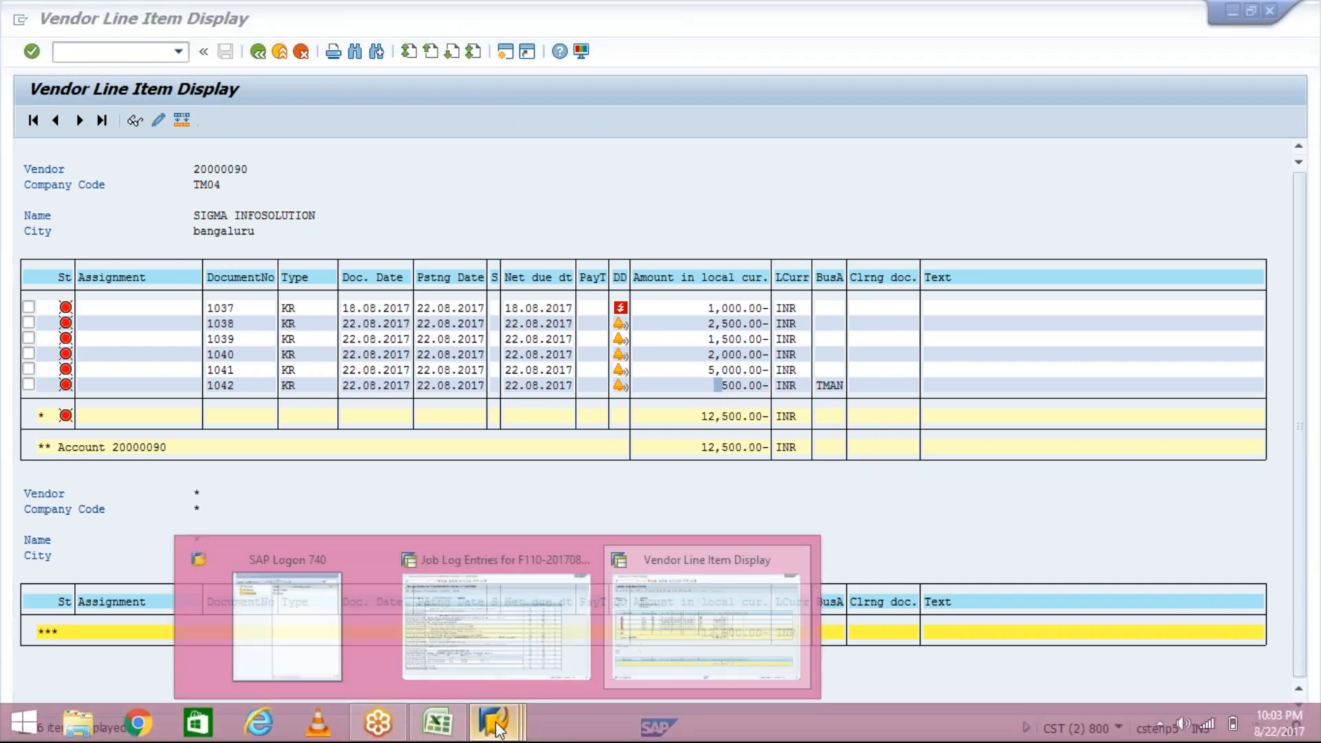
pyautogui.click(496, 623)
pyautogui.click(259, 51)
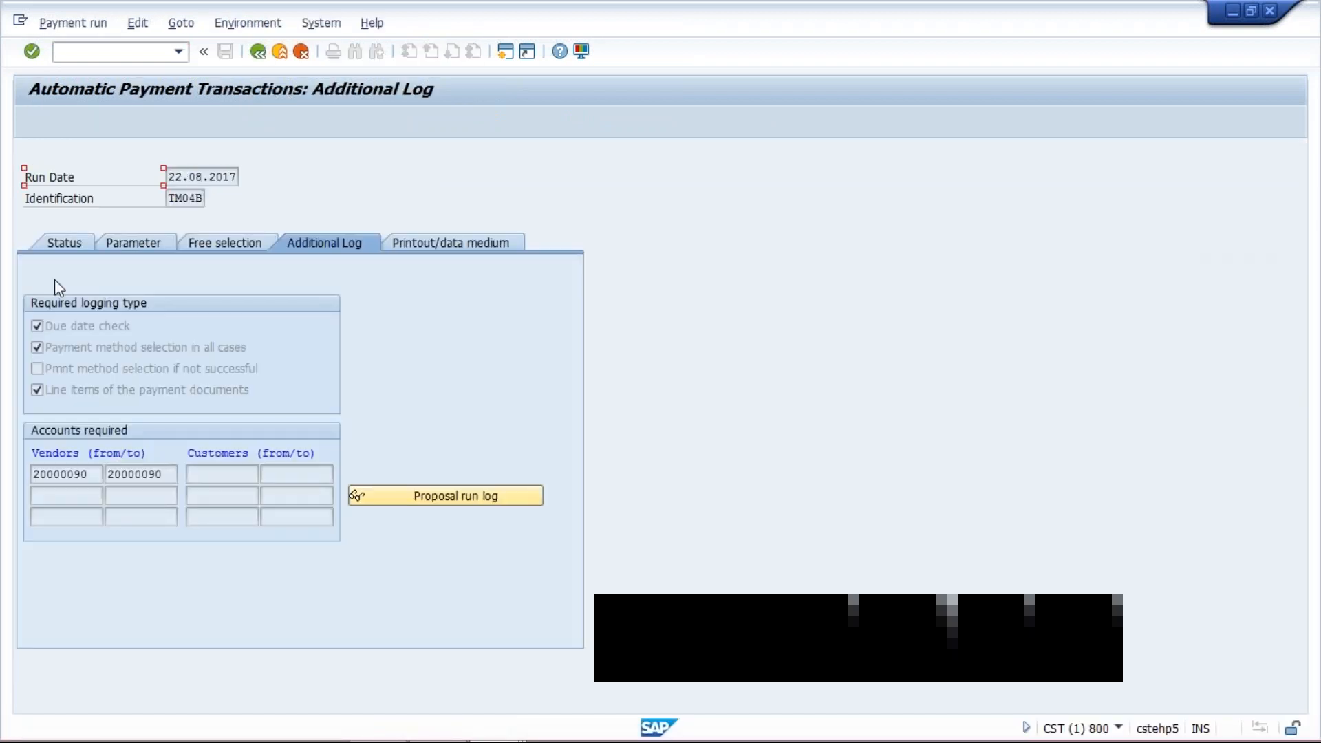
pyautogui.click(61, 243)
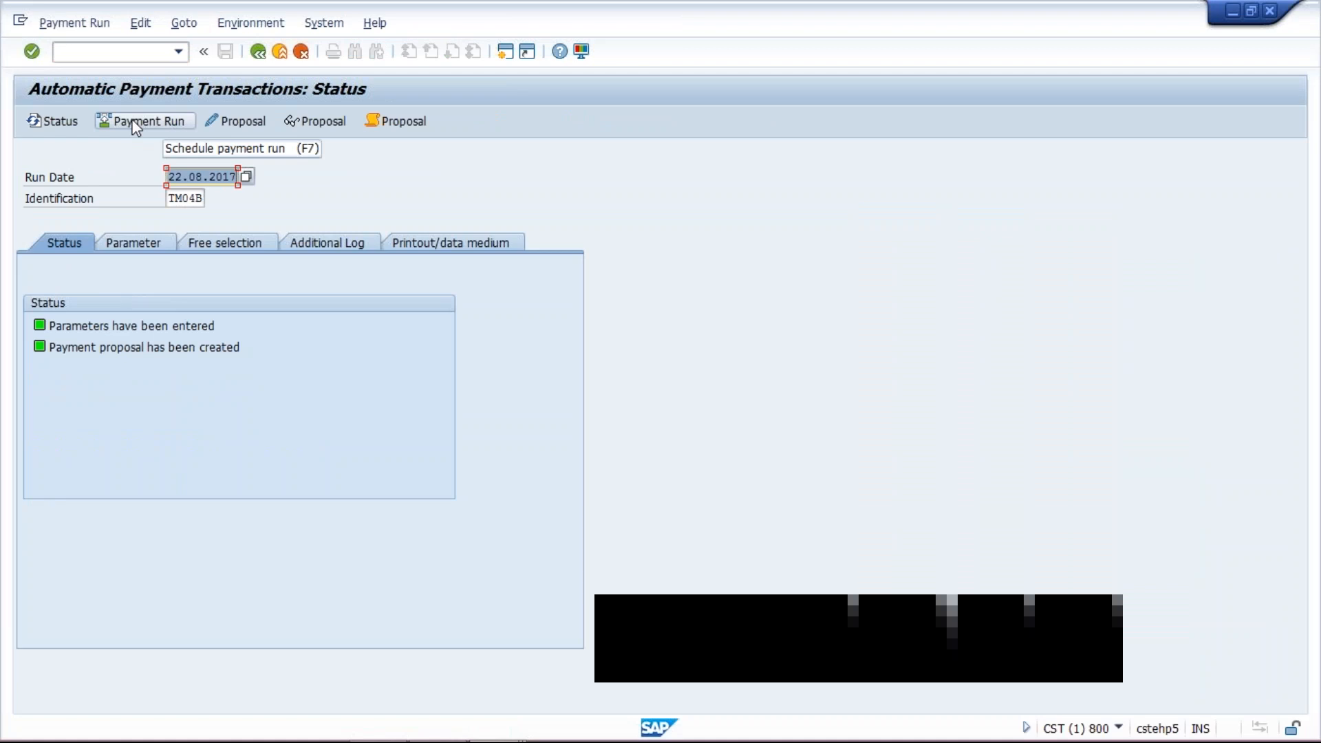
pyautogui.moveTo(463, 722)
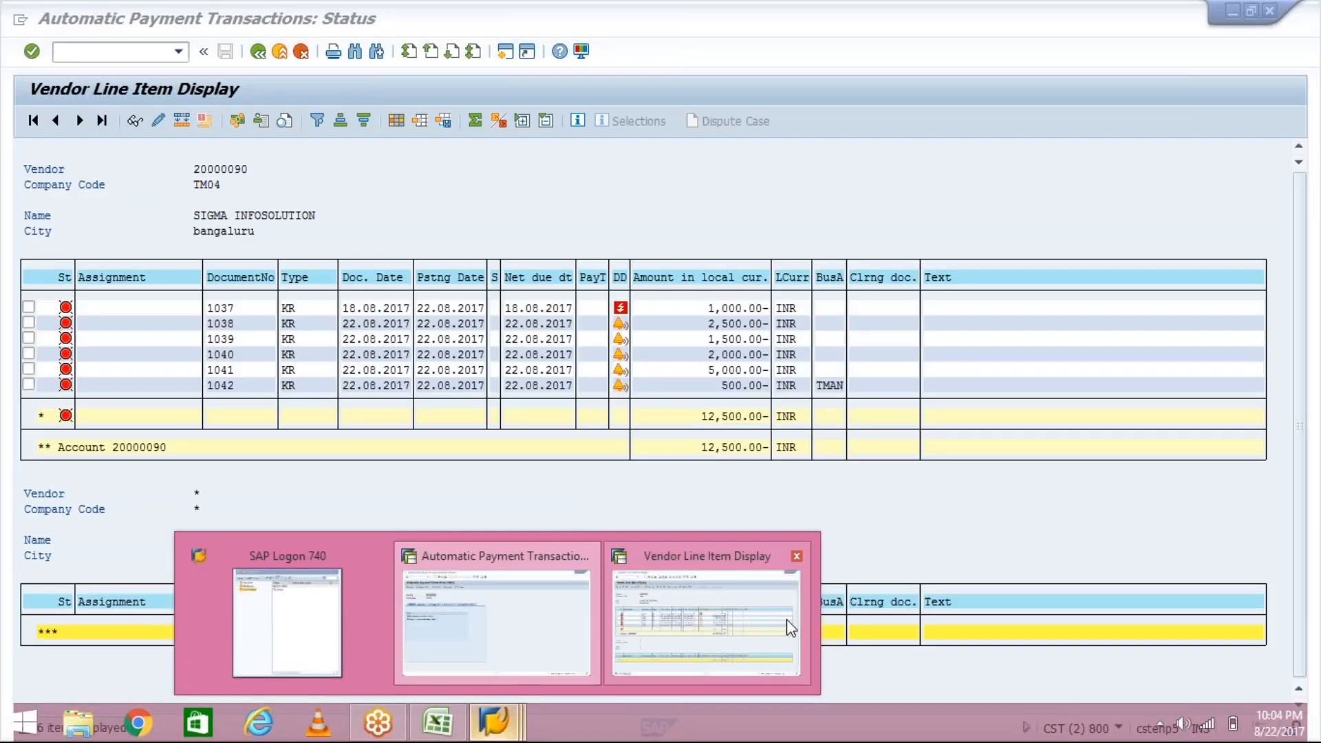
pyautogui.click(786, 619)
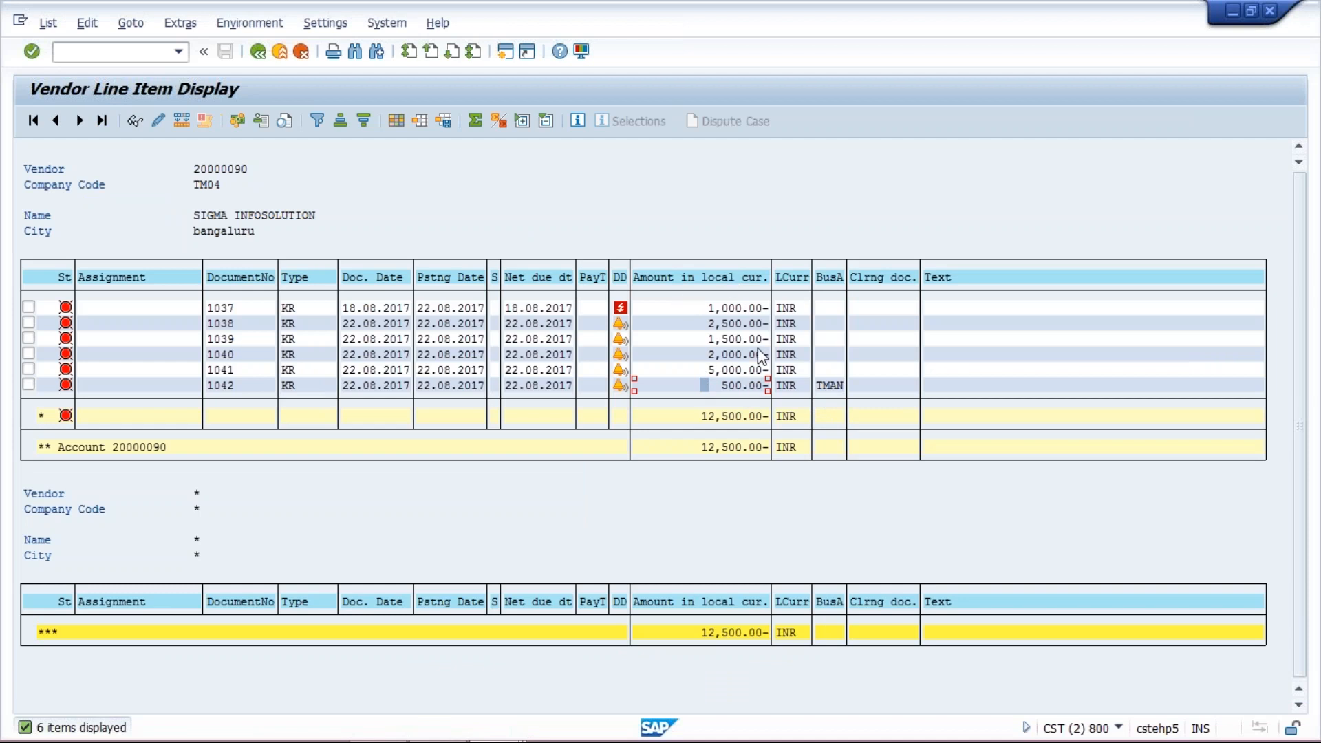
pyautogui.click(715, 391)
pyautogui.click(829, 390)
pyautogui.click(728, 358)
pyautogui.click(730, 386)
pyautogui.click(829, 387)
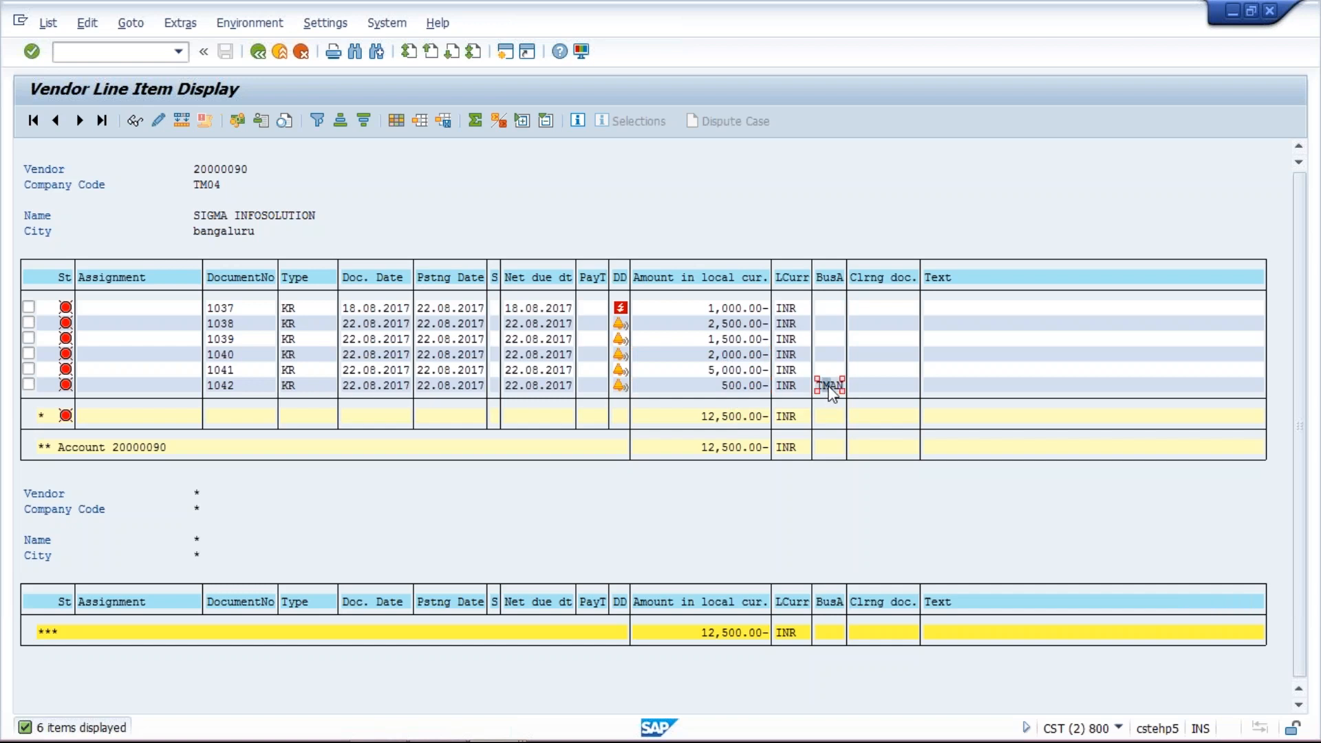
pyautogui.moveTo(495, 736)
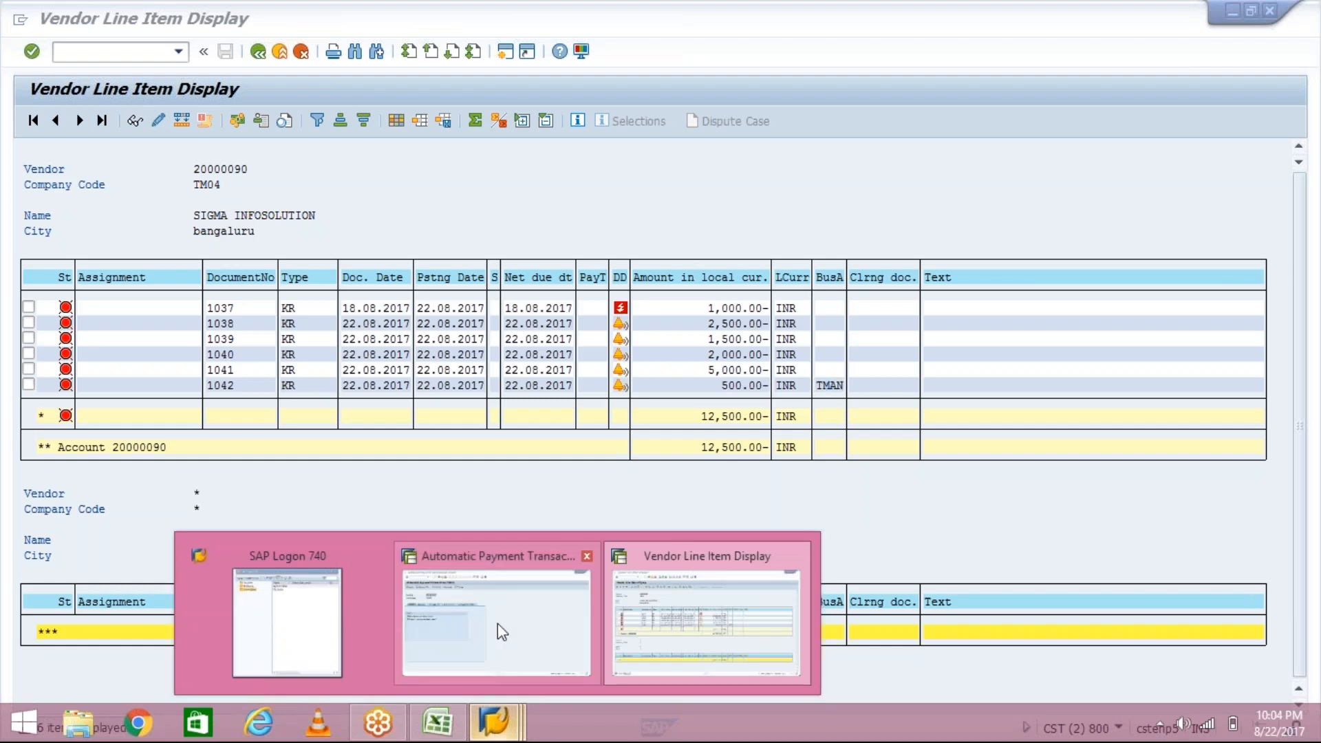
pyautogui.click(575, 629)
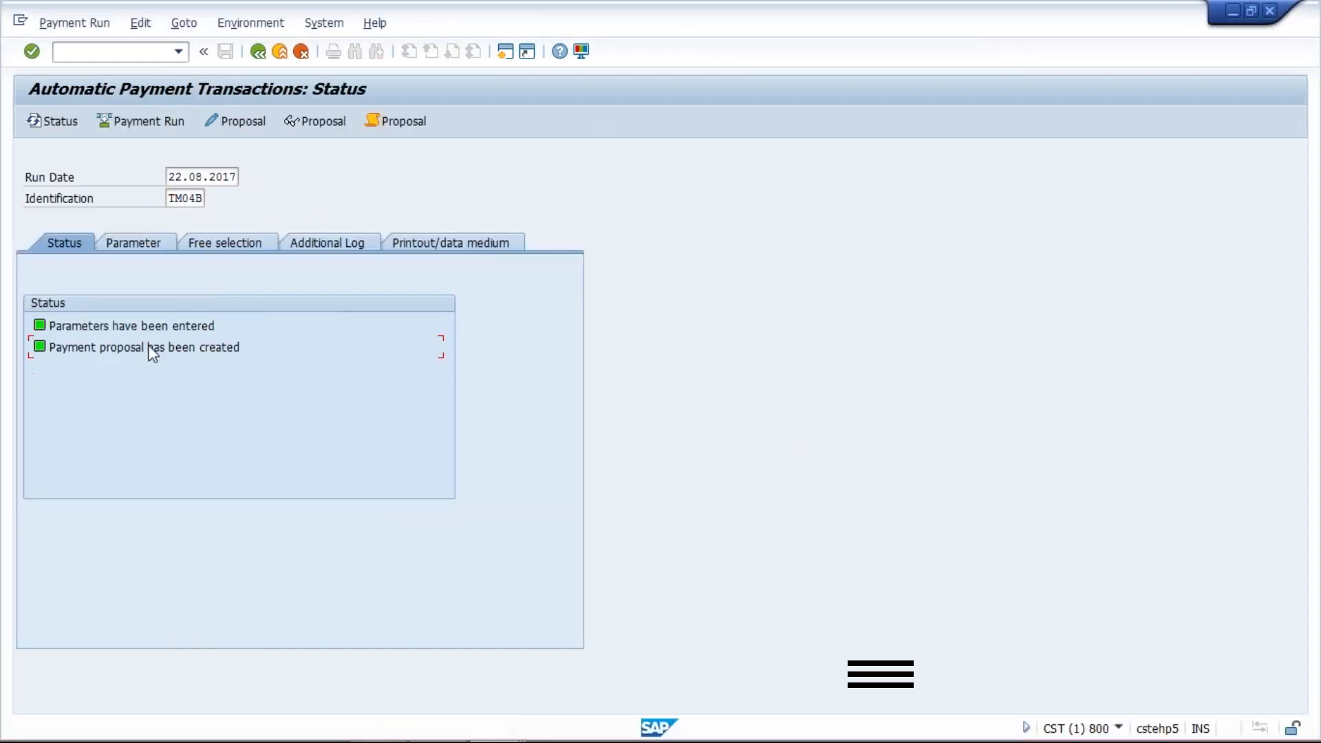
# - Delete the payment proposal for run TM04B
pyautogui.click(140, 26)
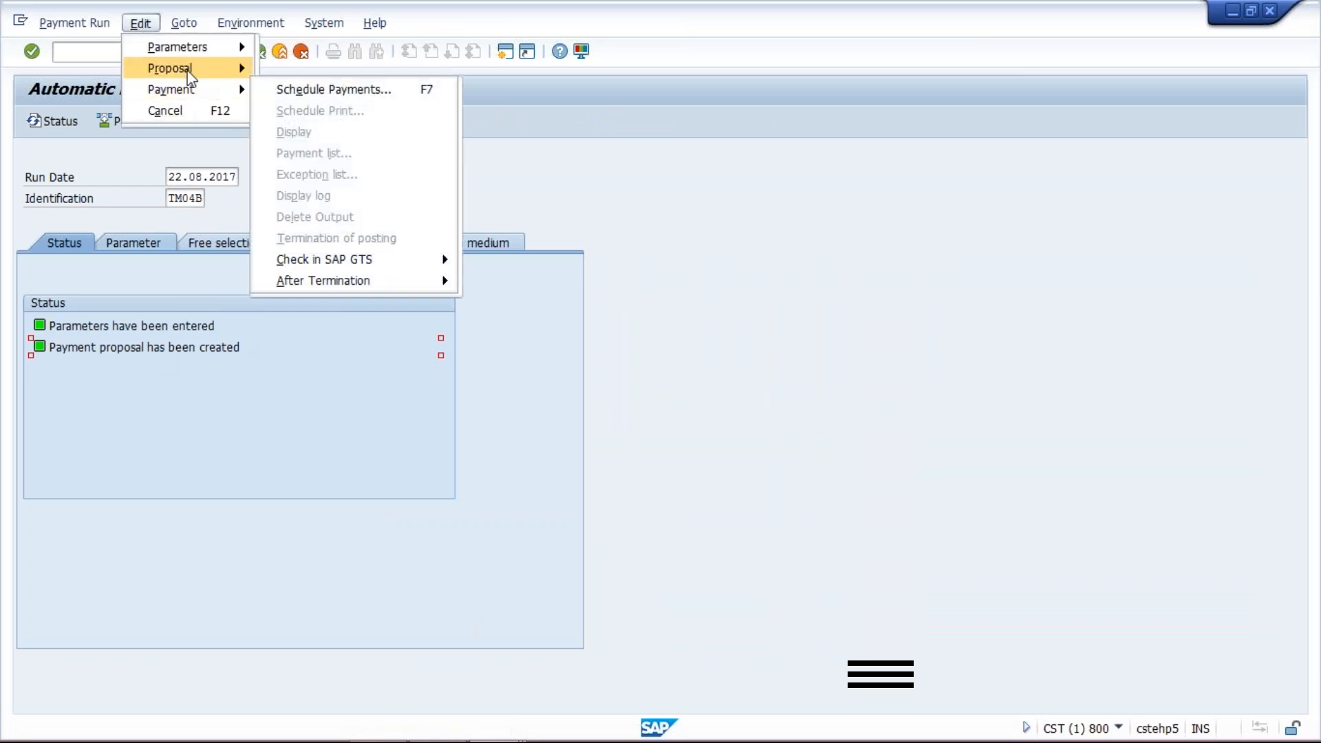
pyautogui.moveTo(189, 78)
pyautogui.click(349, 132)
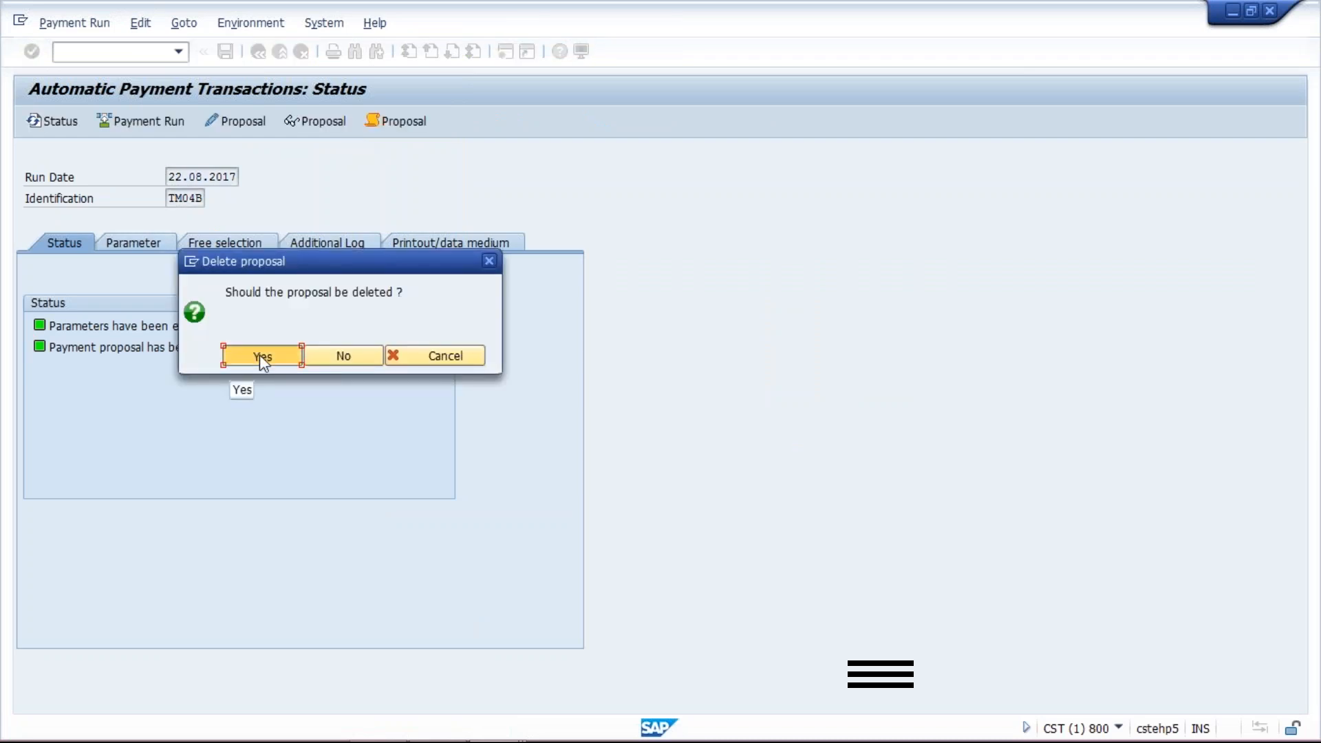
pyautogui.click(260, 356)
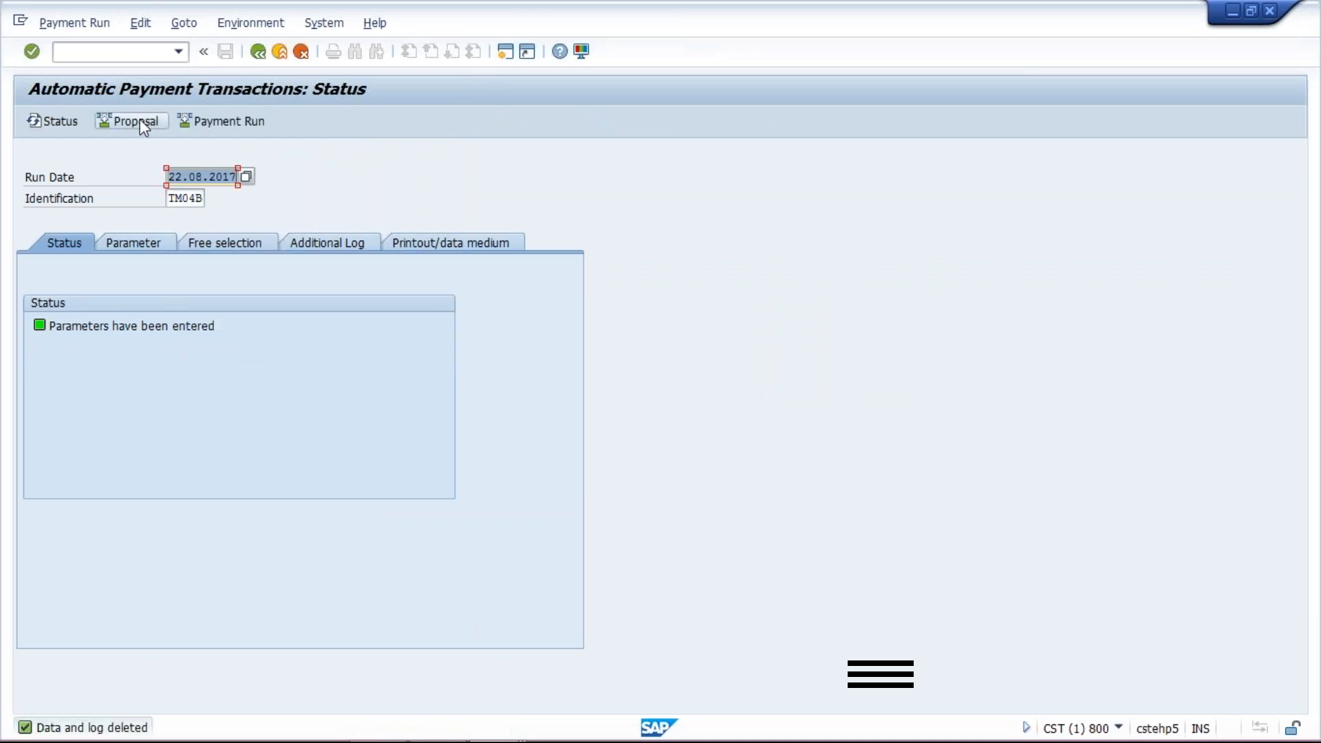
# - Mark the business area TMAN free selection as excluded values
pyautogui.click(224, 241)
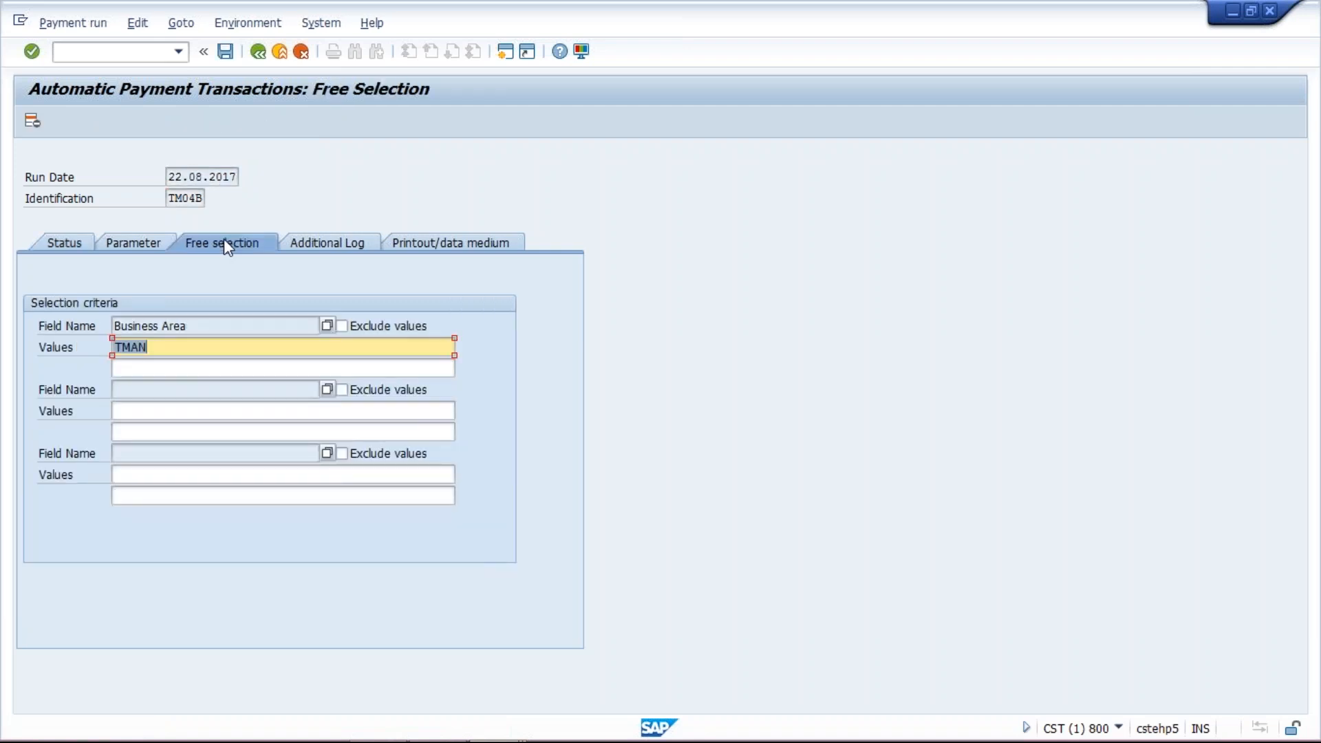
pyautogui.moveTo(480, 736)
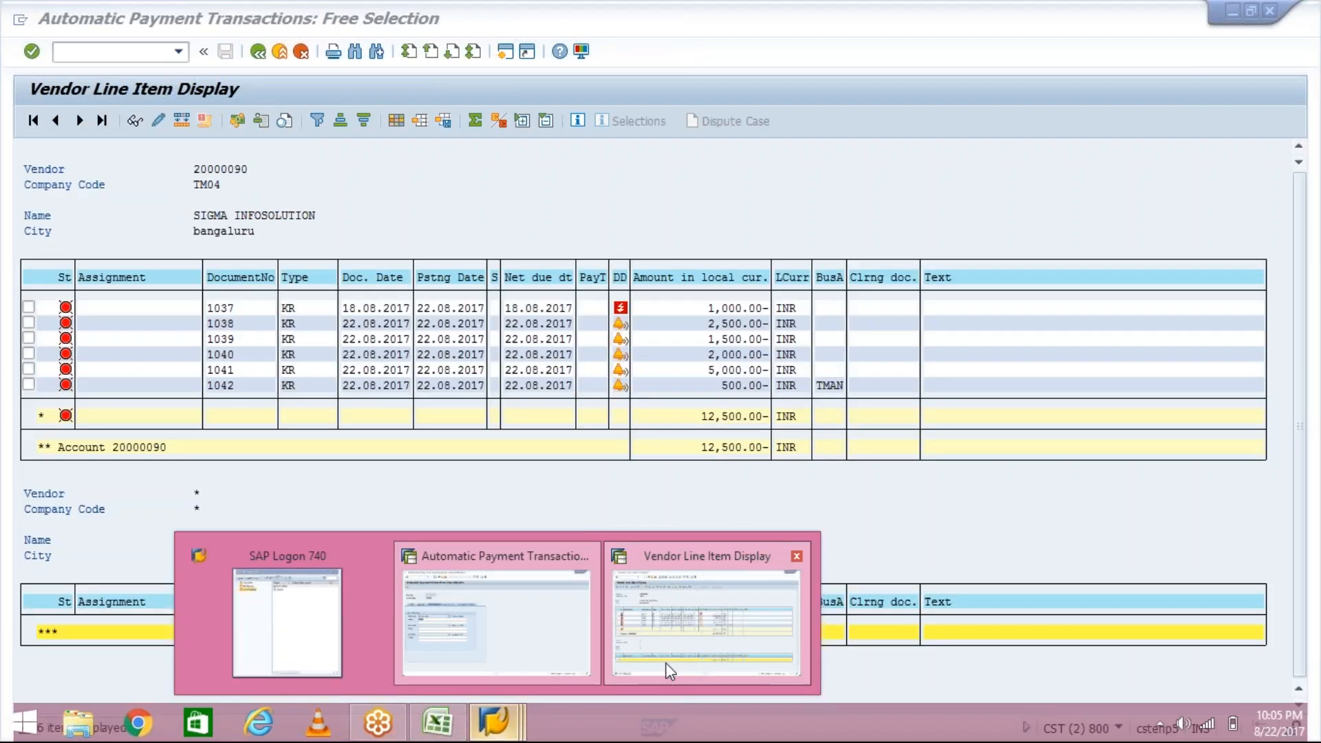
pyautogui.click(666, 662)
pyautogui.click(731, 387)
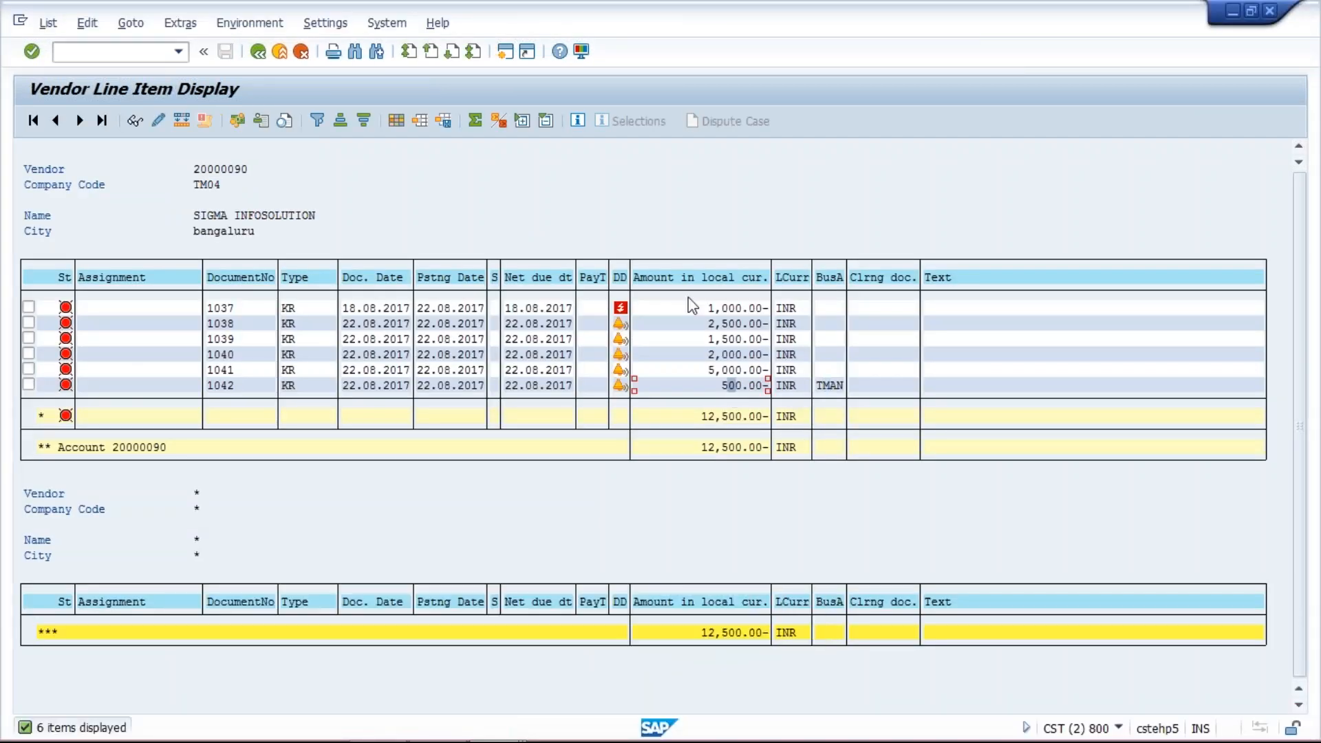
pyautogui.moveTo(494, 720)
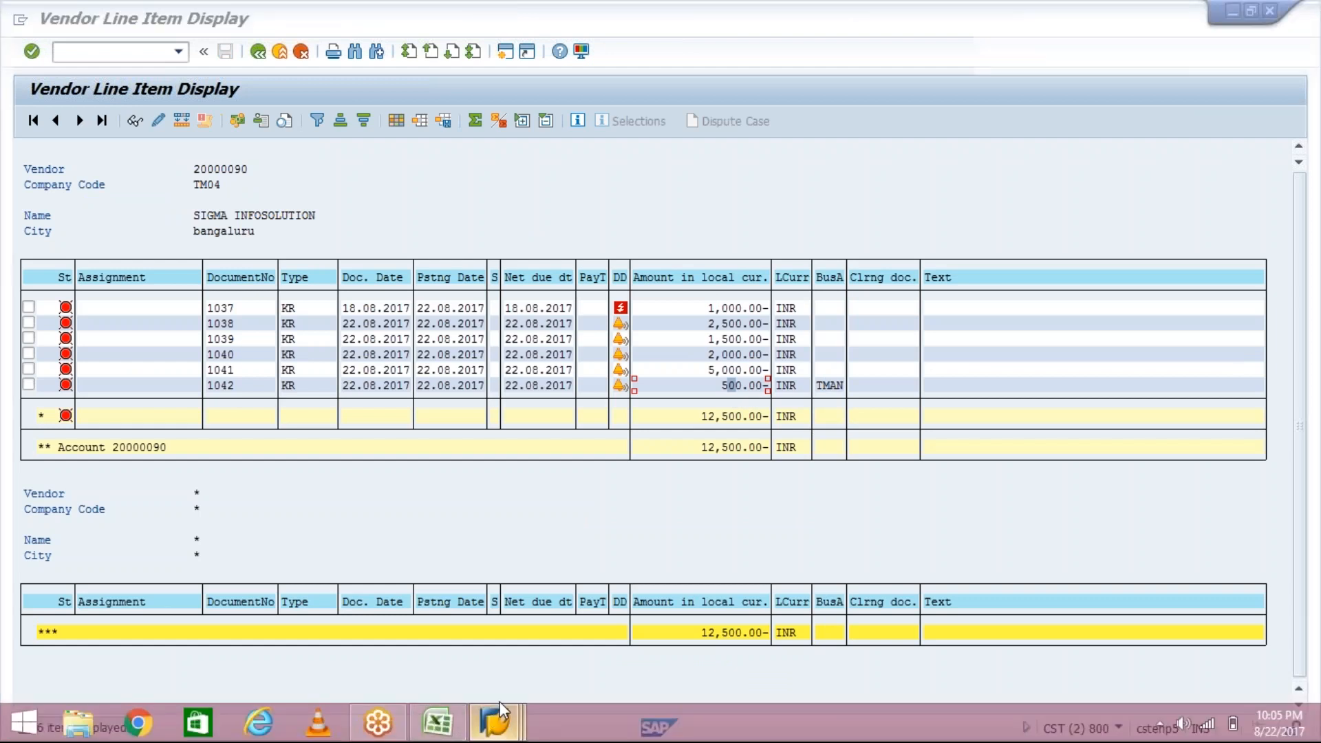
pyautogui.click(495, 719)
pyautogui.click(543, 626)
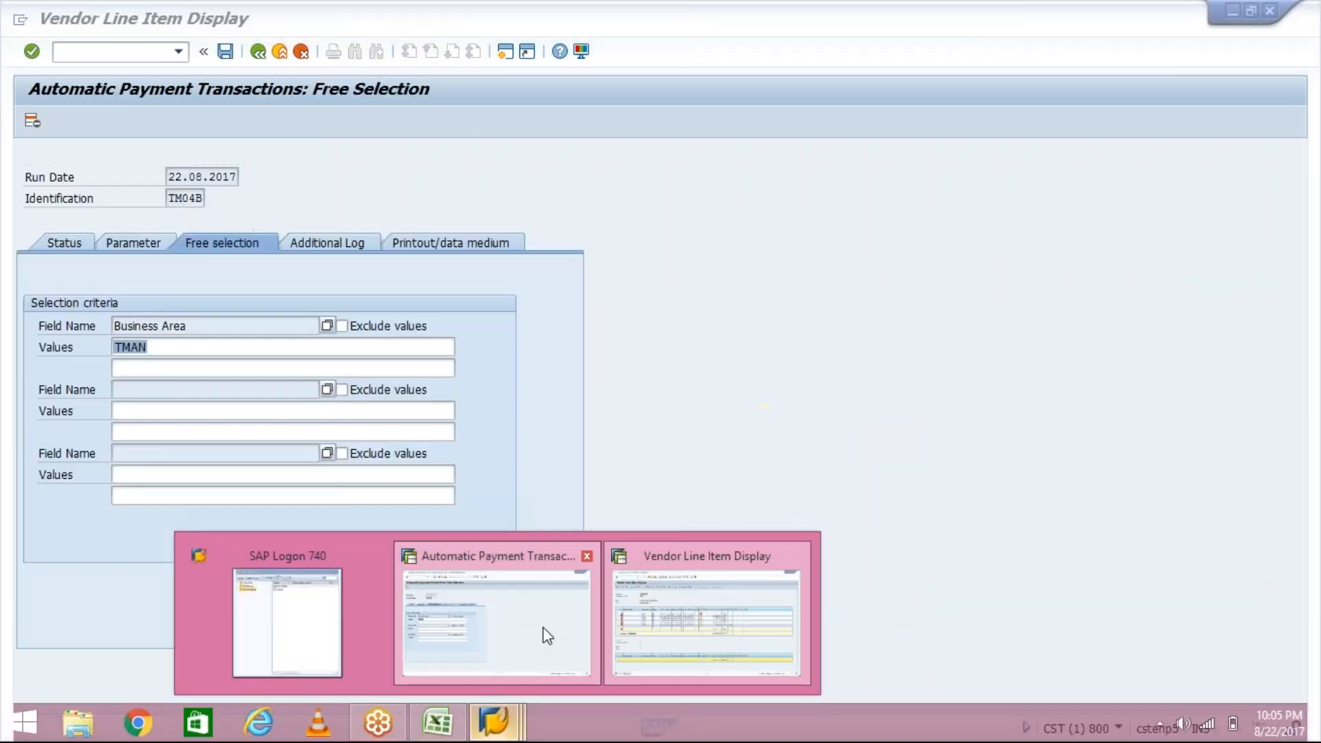
pyautogui.click(341, 324)
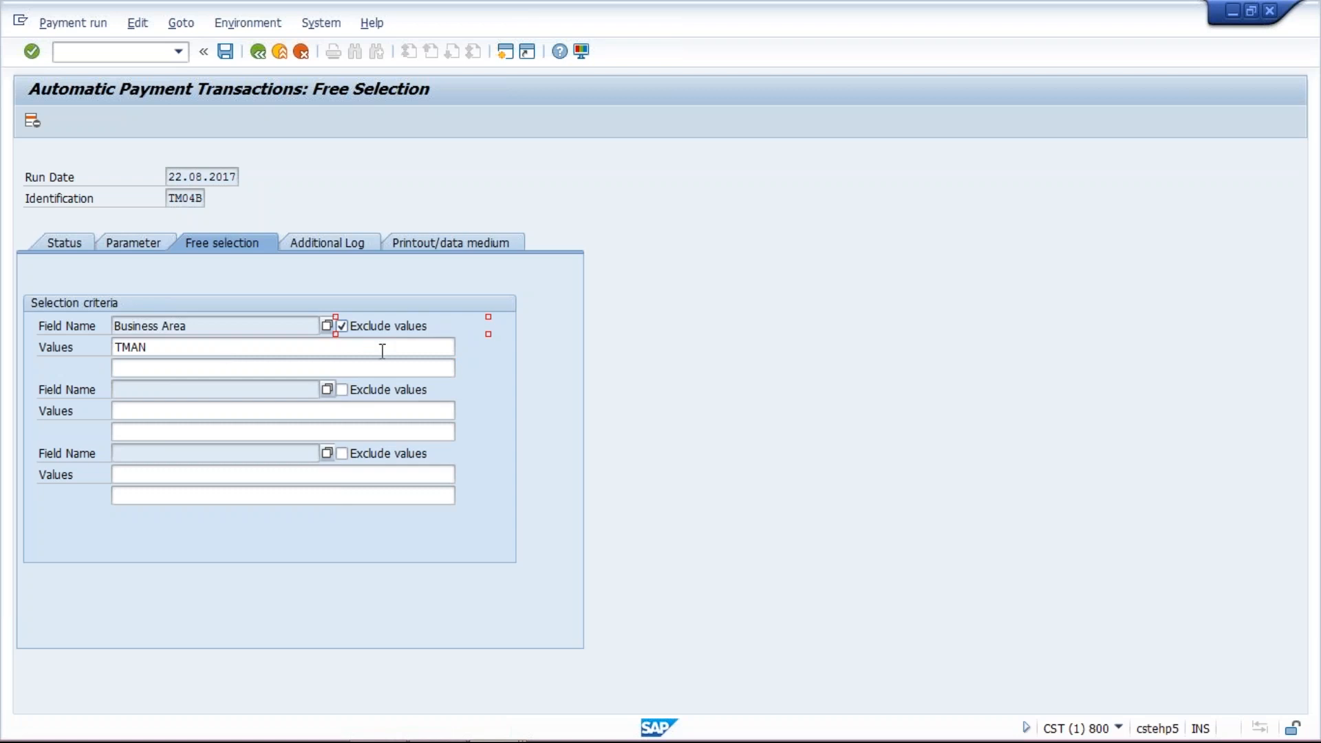
# - Compare the excluded business area TMAN value with the vendor's open line items in the other session
pyautogui.click(264, 327)
pyautogui.moveTo(155, 347); pyautogui.dragTo(115, 349)
pyautogui.click(155, 350)
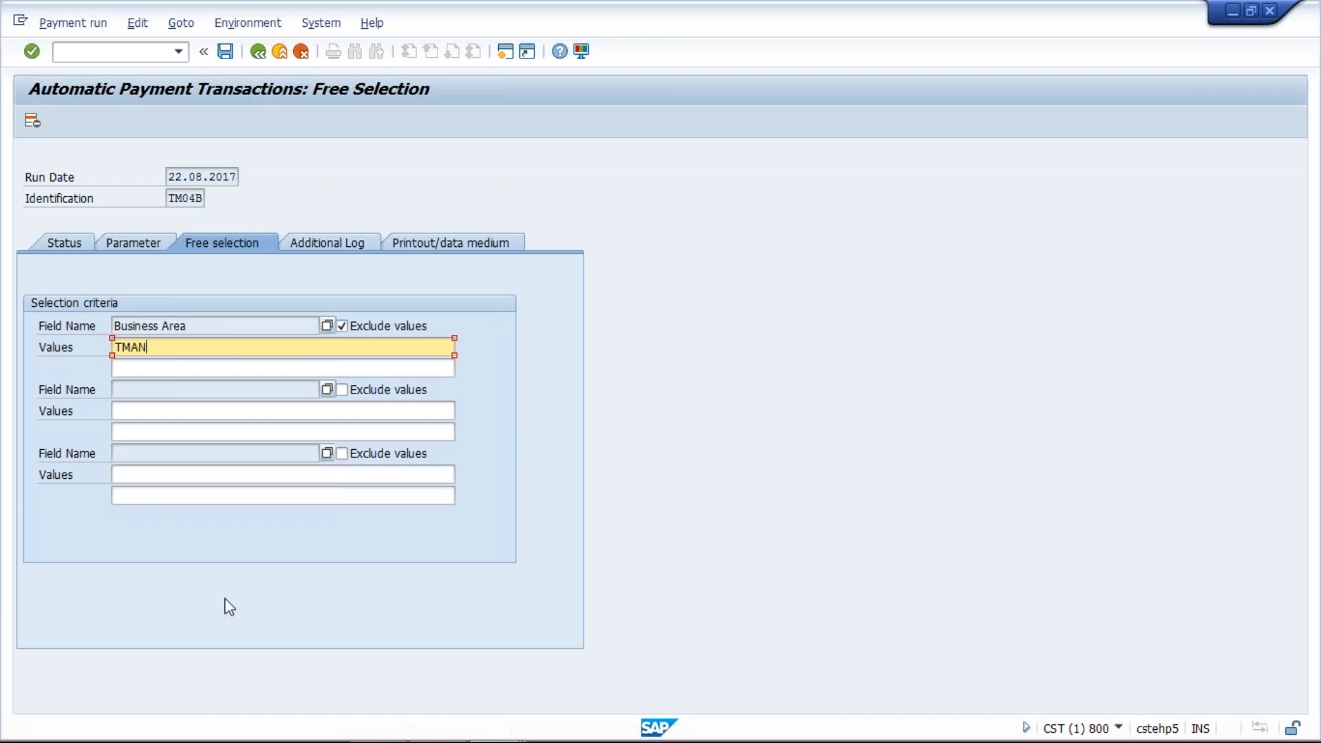
pyautogui.moveTo(482, 741)
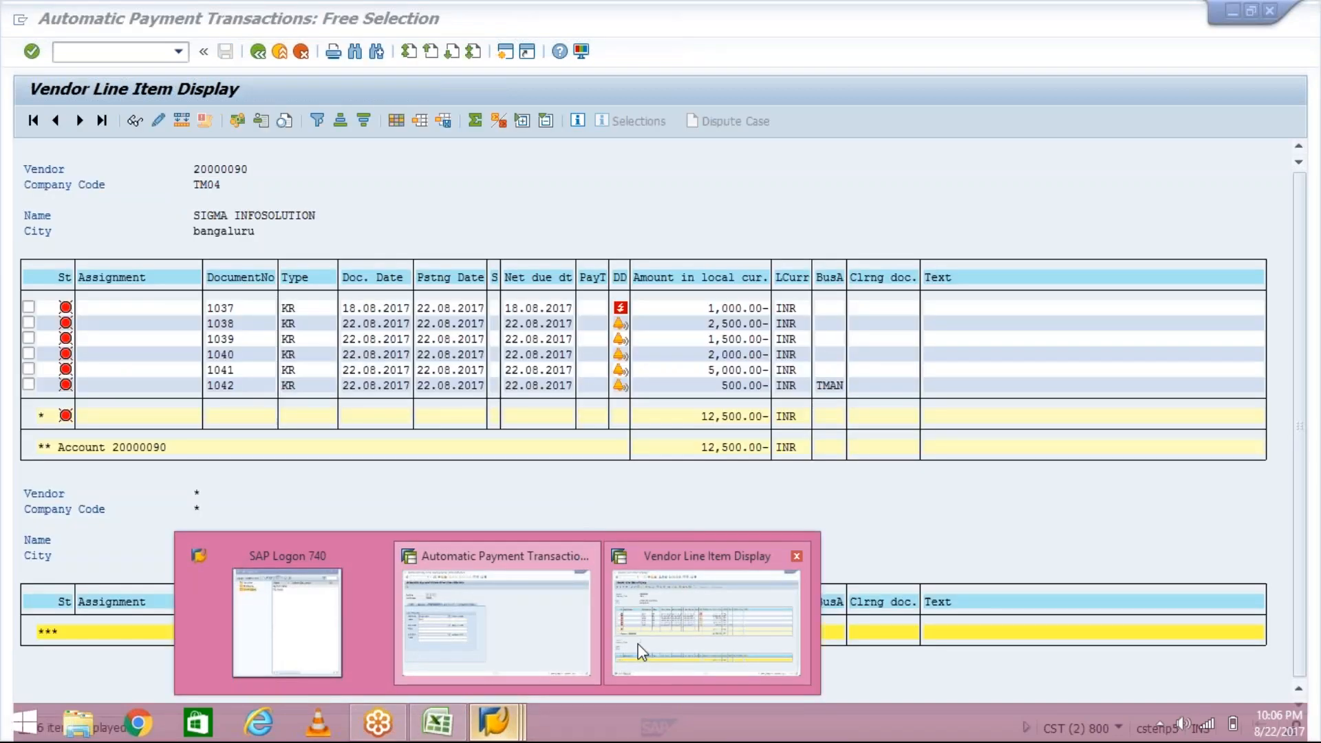
pyautogui.click(640, 650)
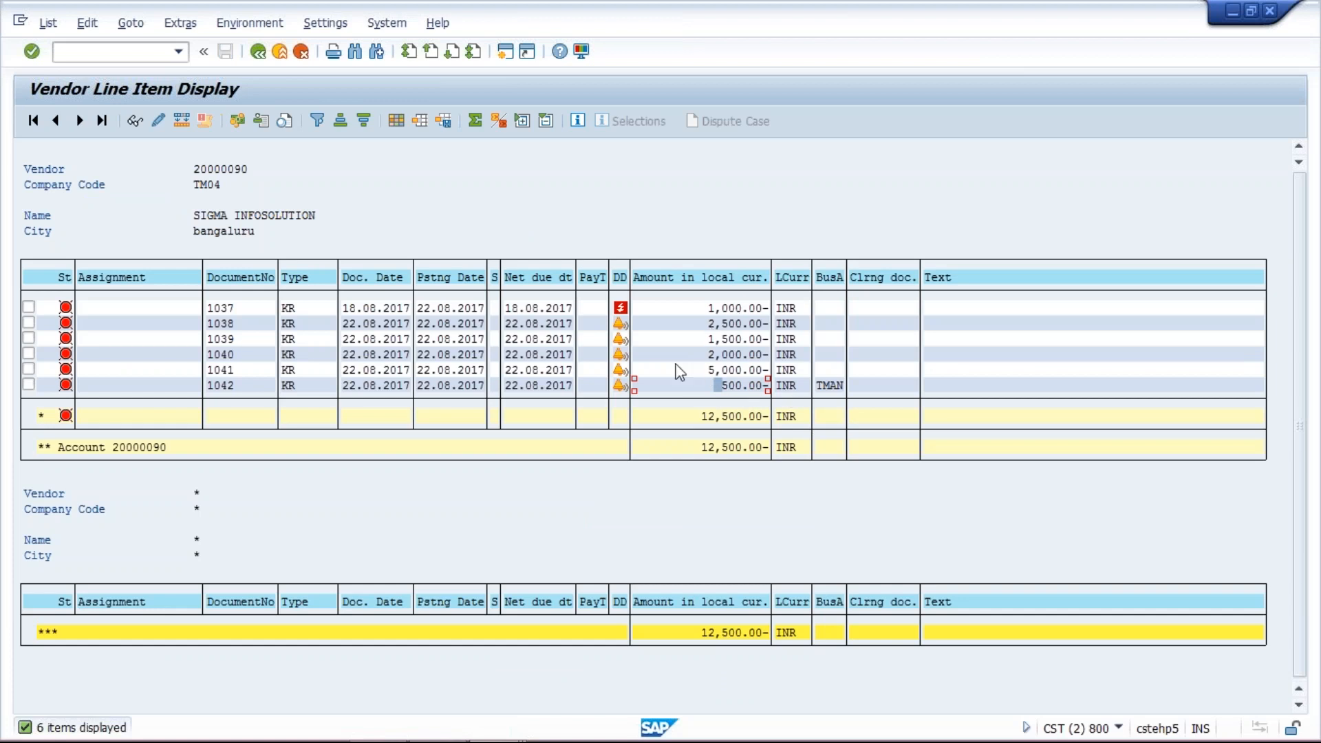
pyautogui.moveTo(386, 723)
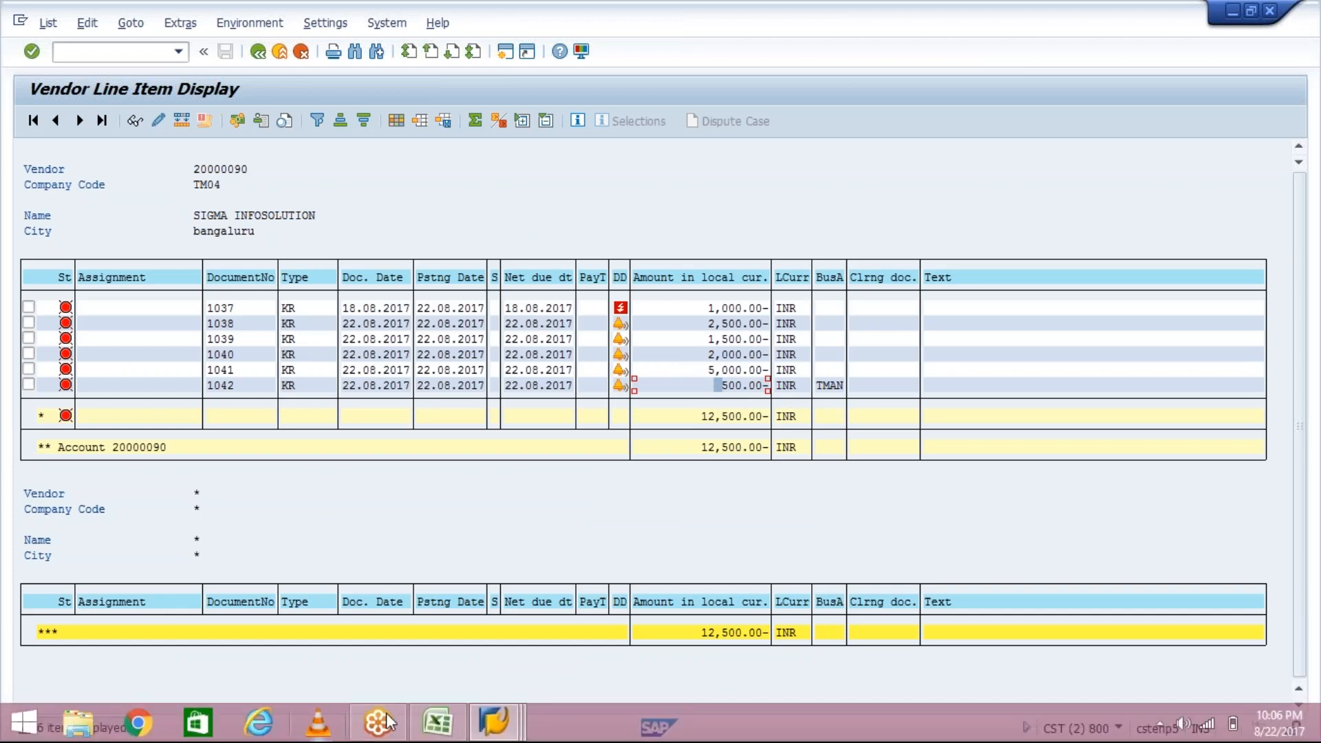
pyautogui.moveTo(494, 721)
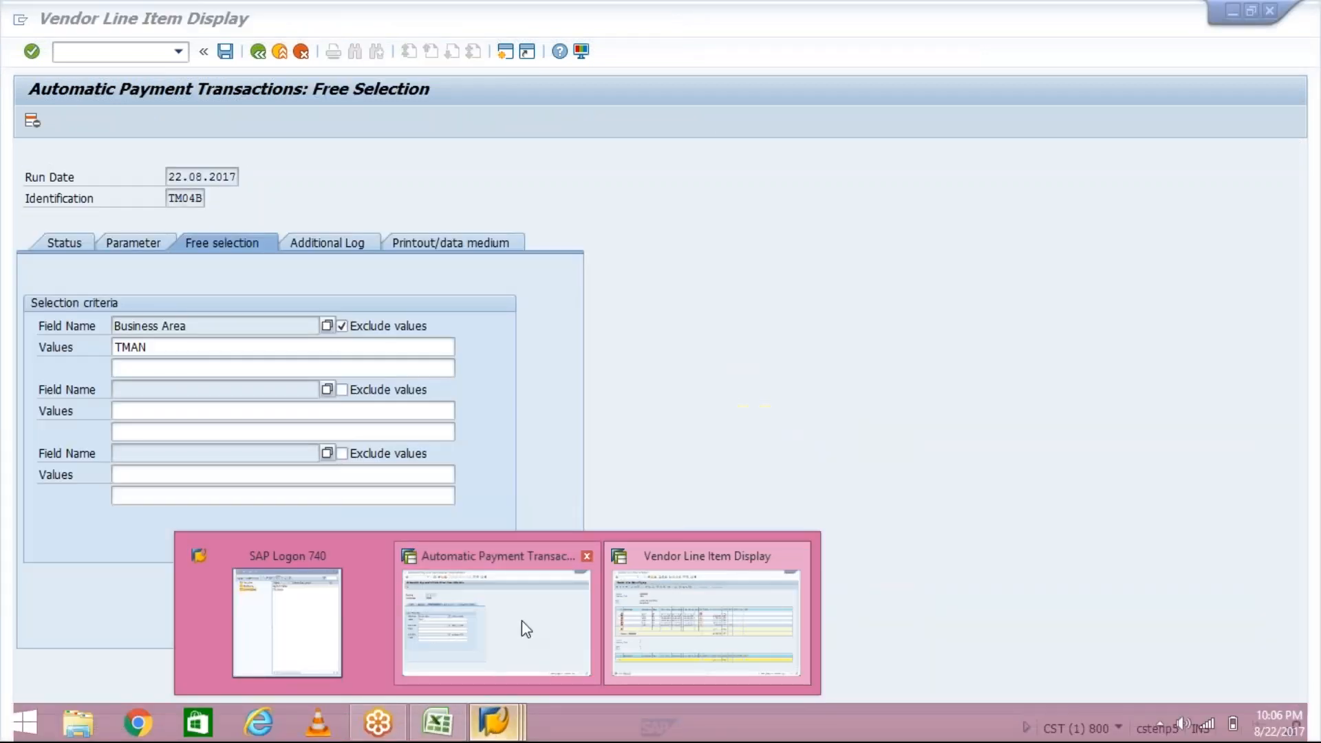
pyautogui.click(521, 621)
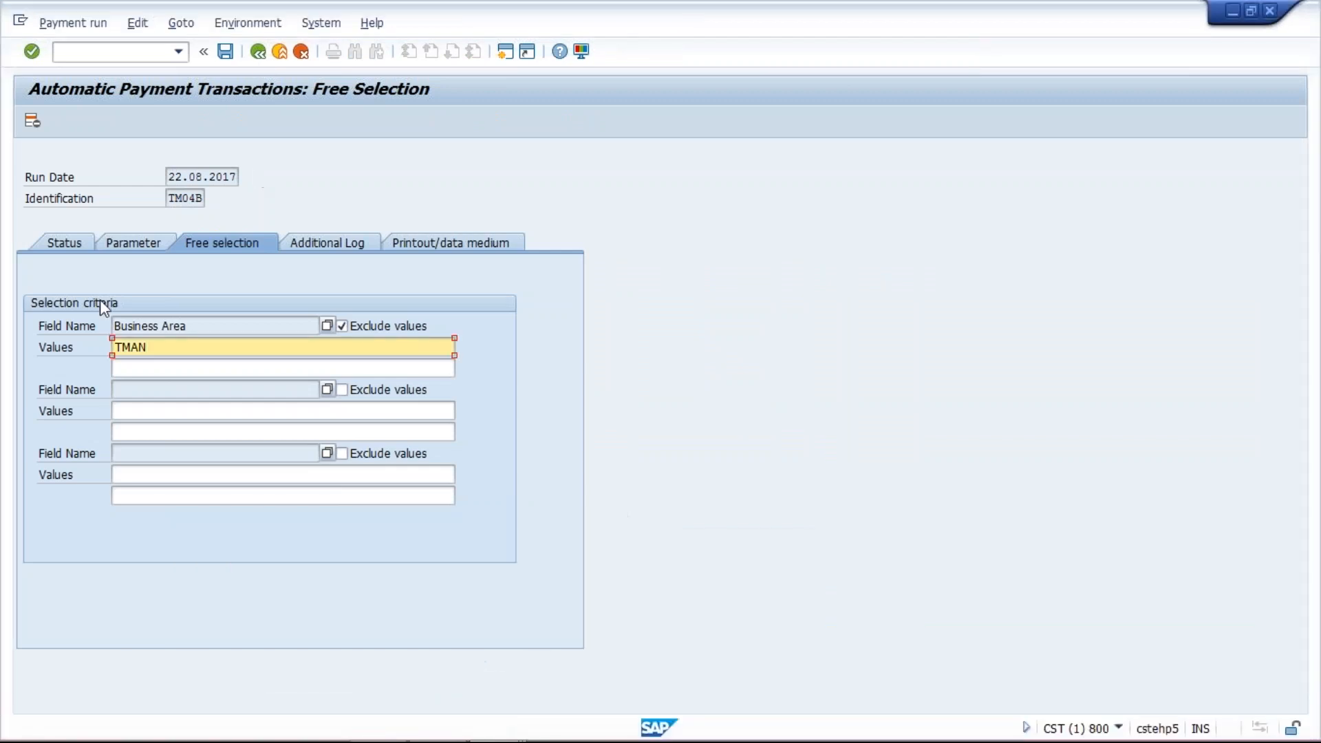
# - Save the free selection and schedule the payment proposal for run TM04B to start immediately
pyautogui.click(63, 241)
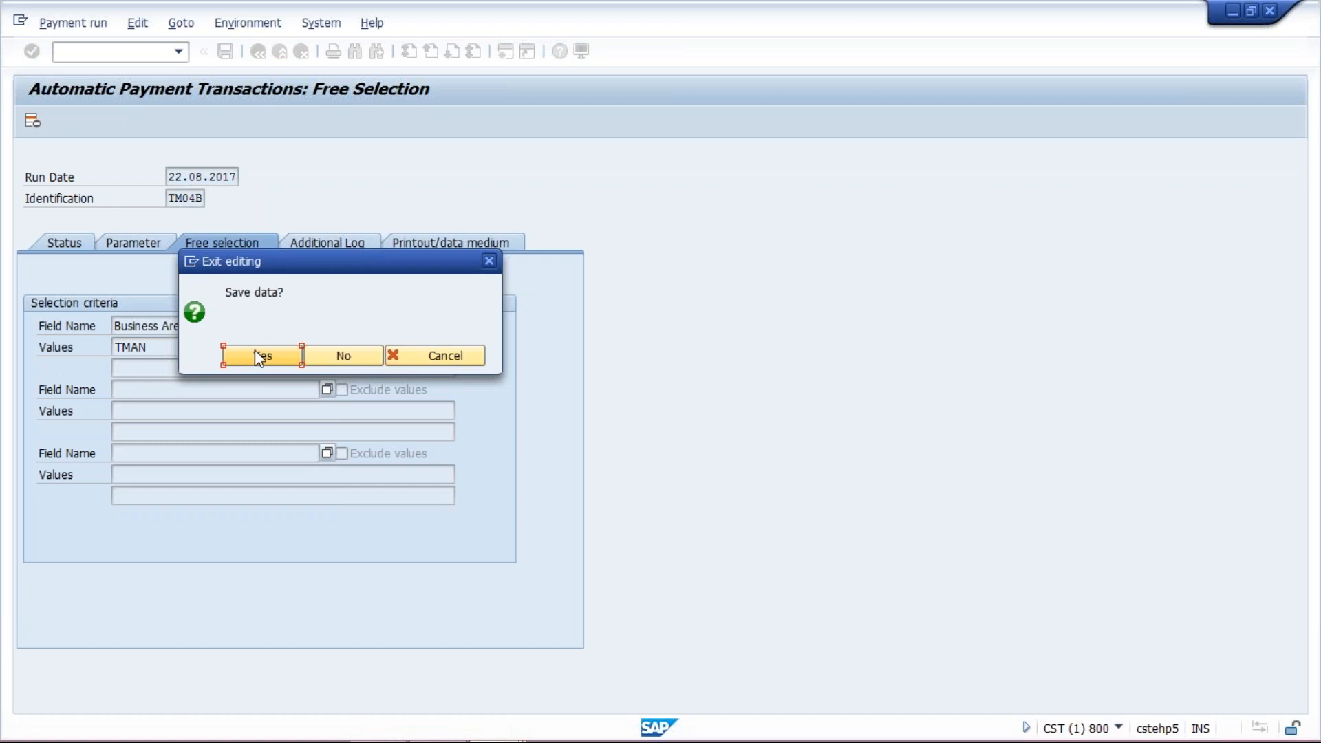
pyautogui.click(260, 356)
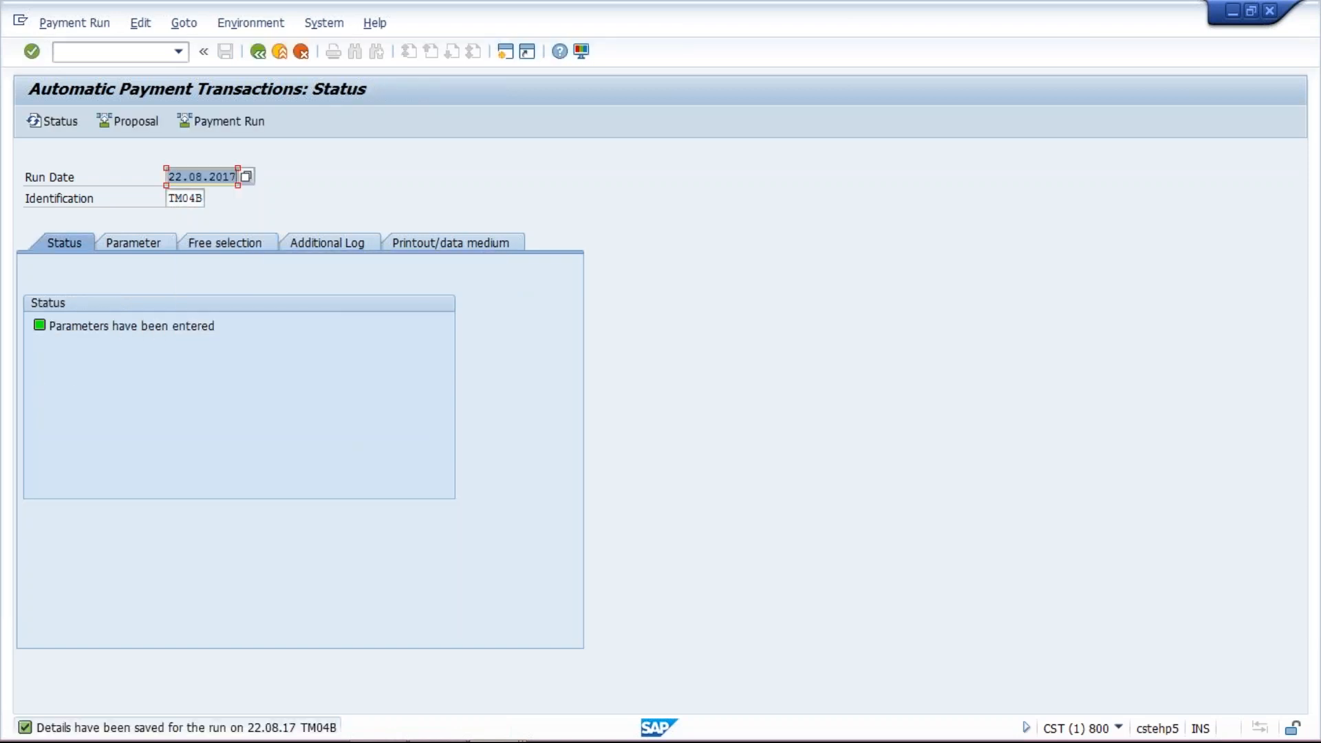
pyautogui.click(115, 120)
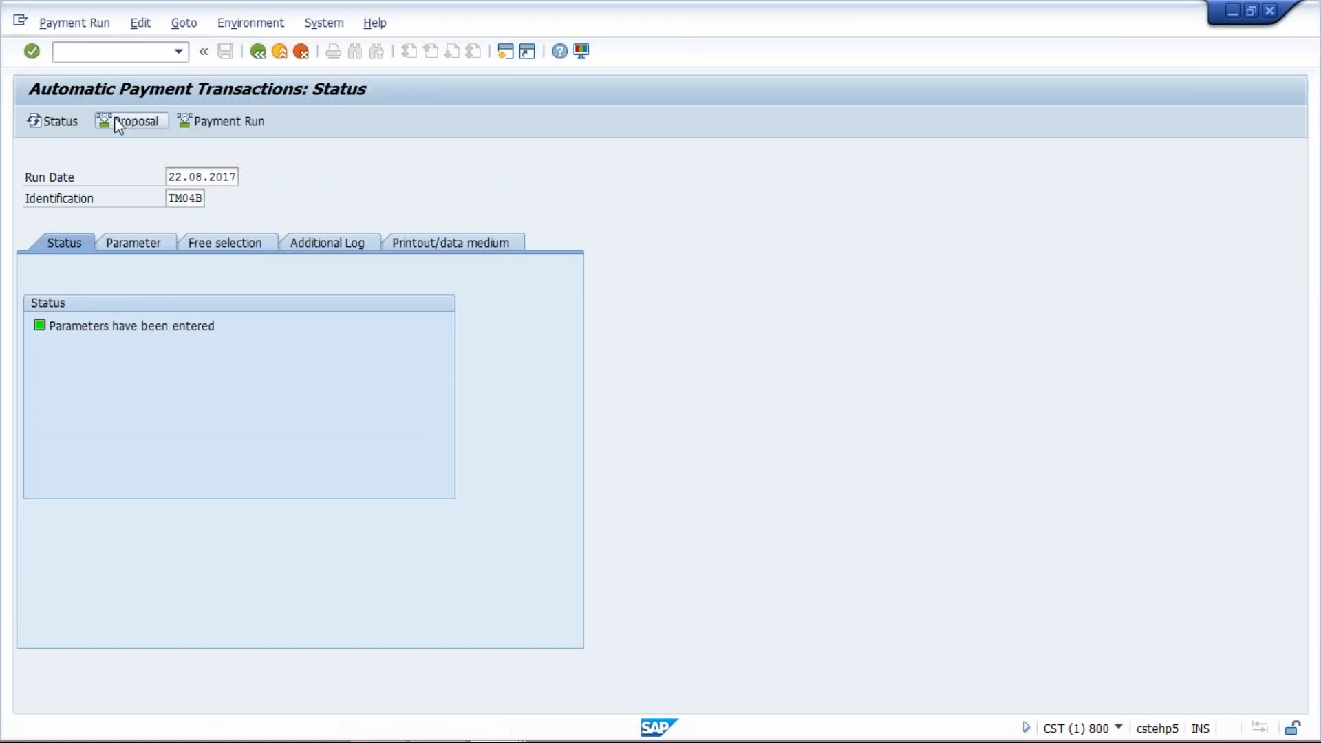
pyautogui.click(416, 498)
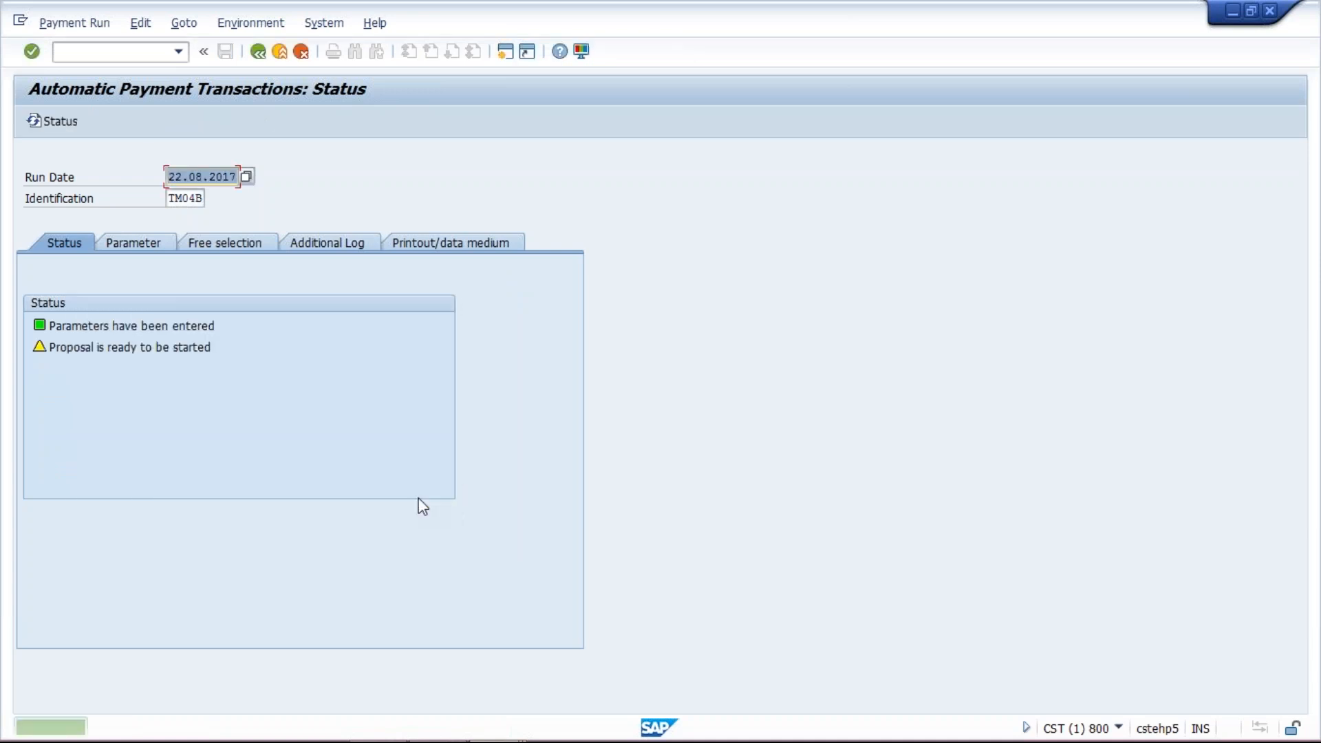
pyautogui.press('Return')
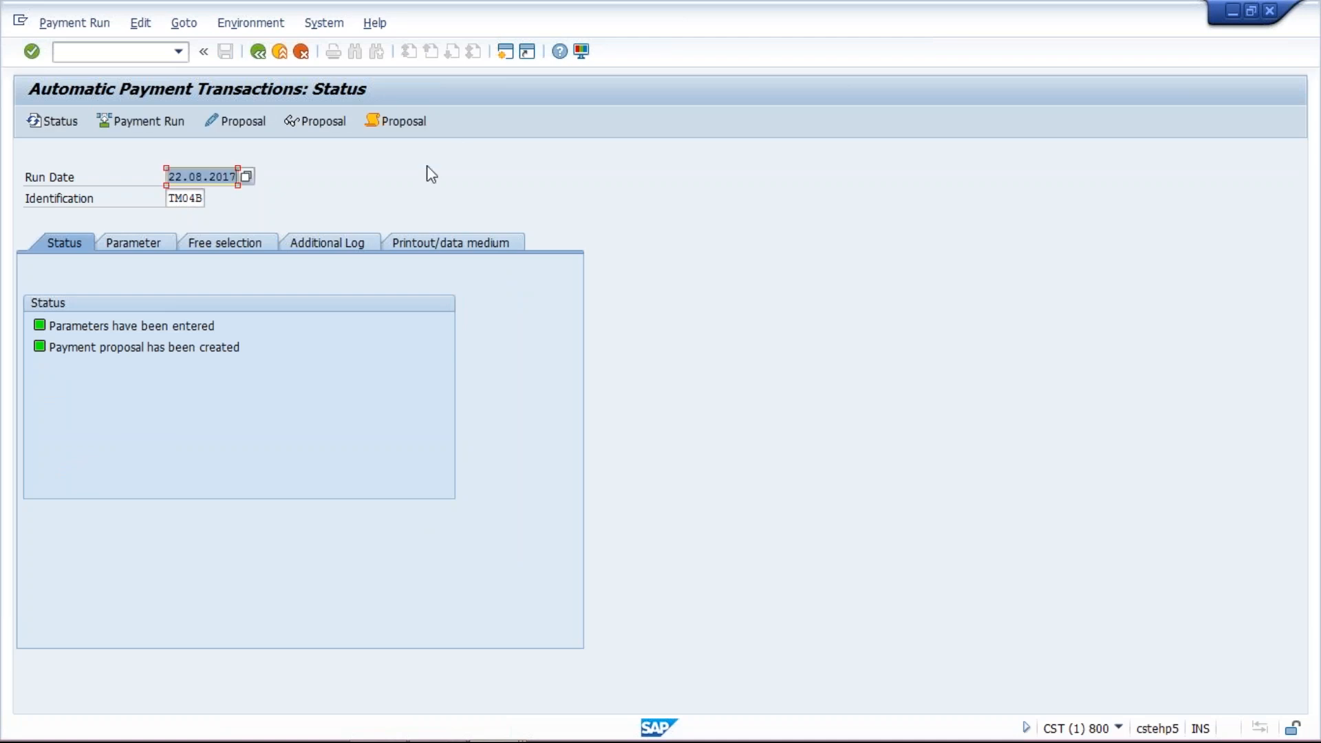
# - Open the proposal run log from the additional log and scroll through its entries
pyautogui.click(317, 243)
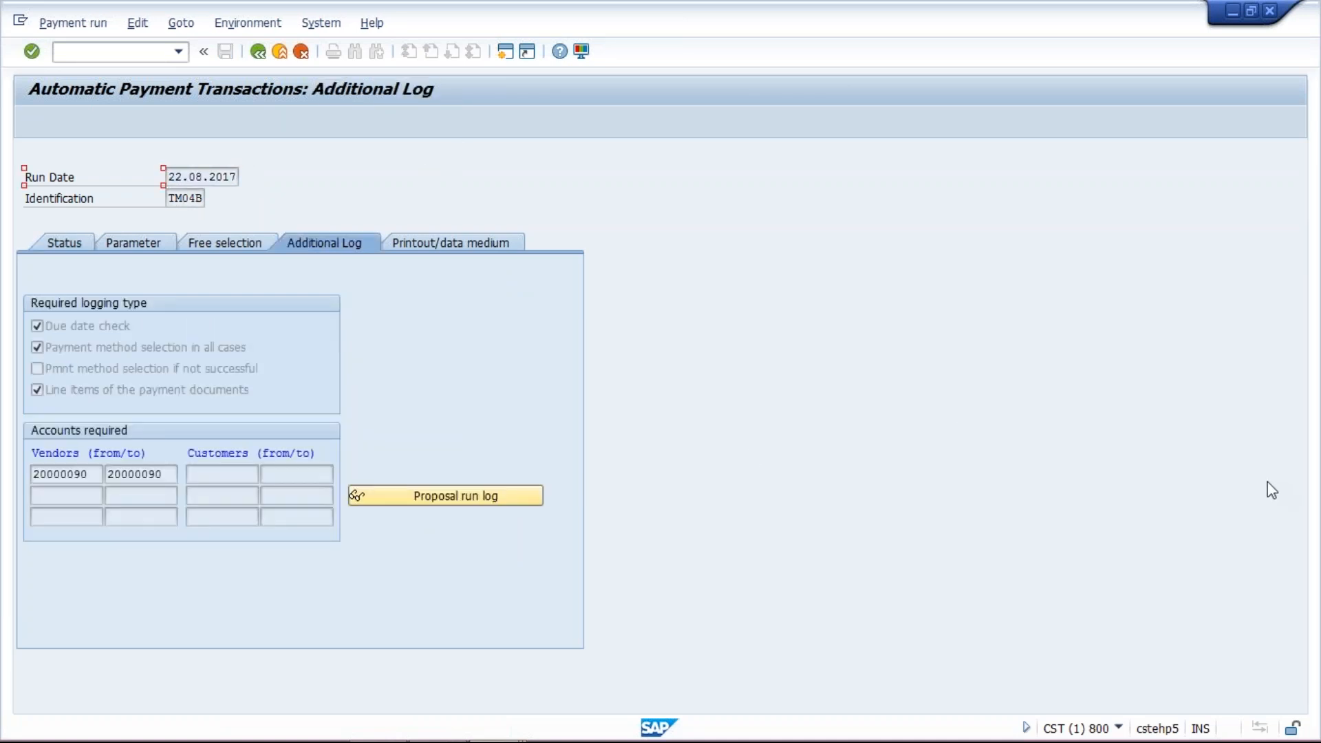
pyautogui.click(468, 497)
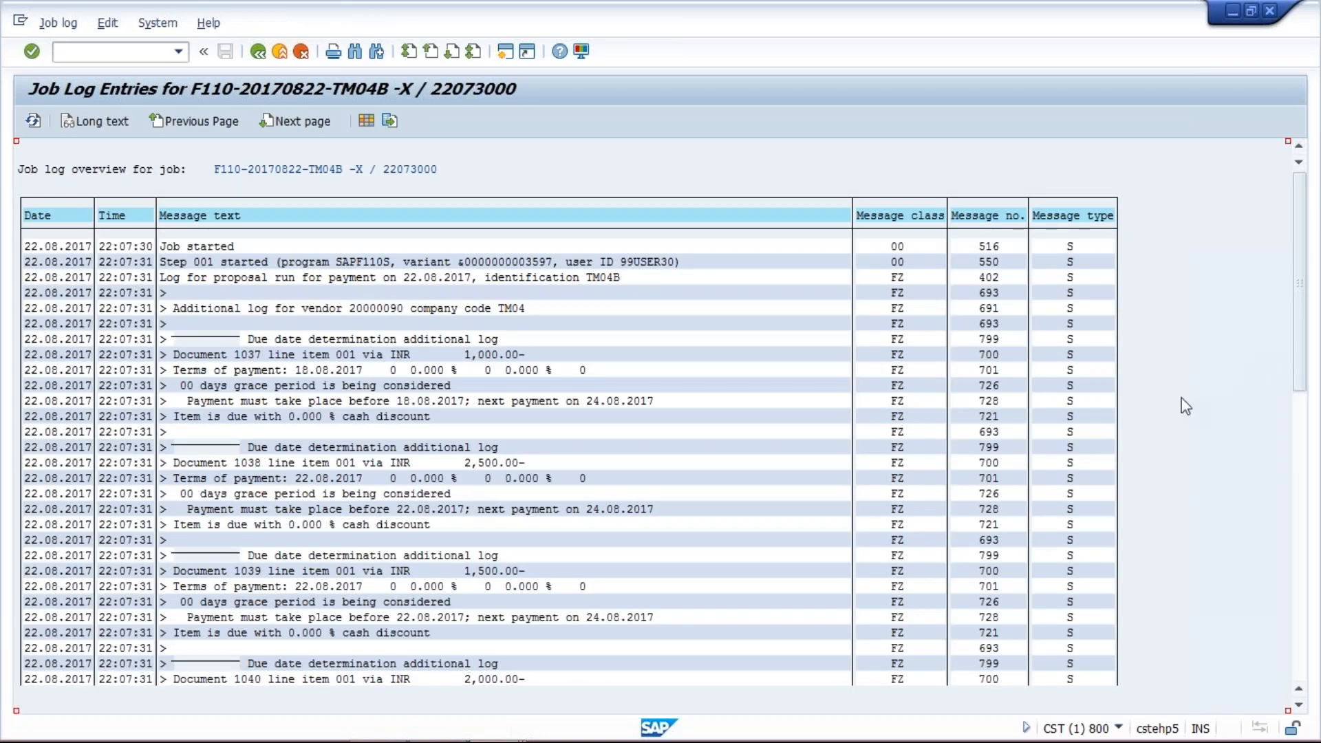
pyautogui.moveTo(1310, 342); pyautogui.dragTo(1303, 626)
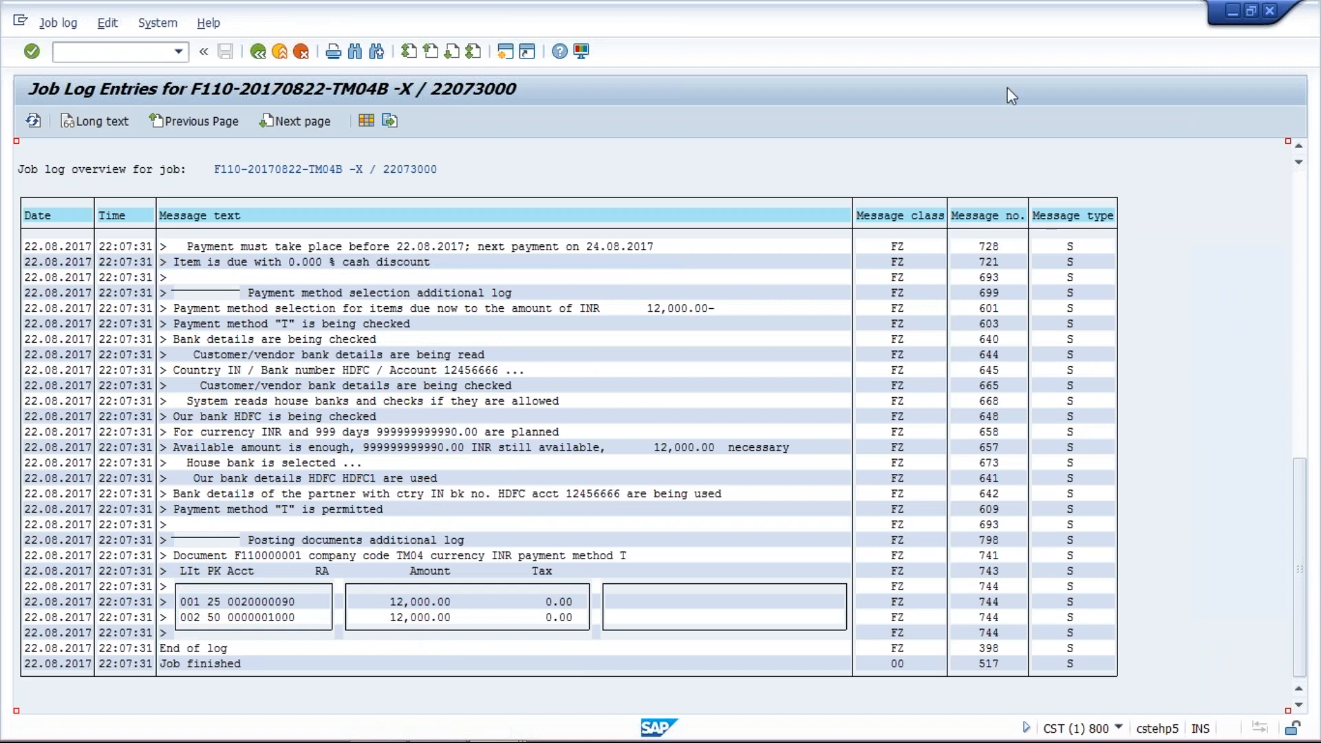
# - Compare the proposal log with the vendor line item list in the other session
pyautogui.moveTo(393, 735)
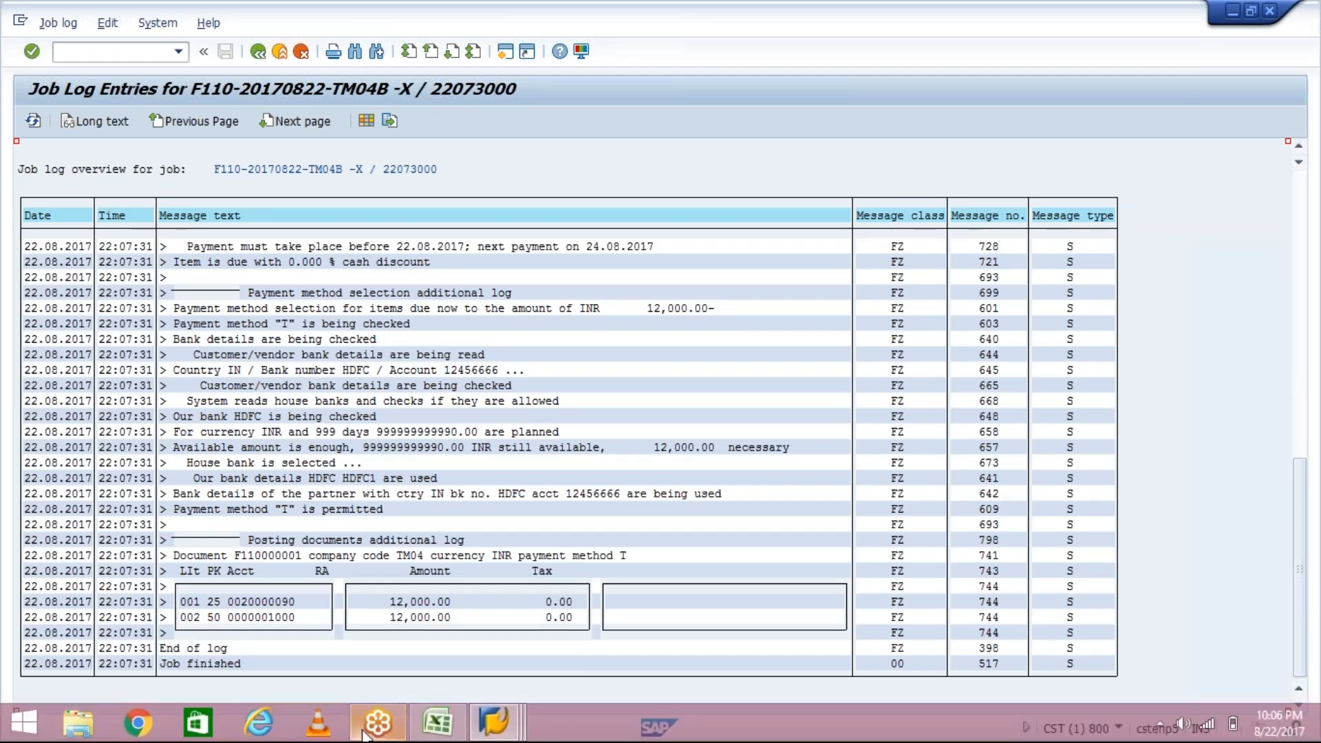
pyautogui.click(482, 731)
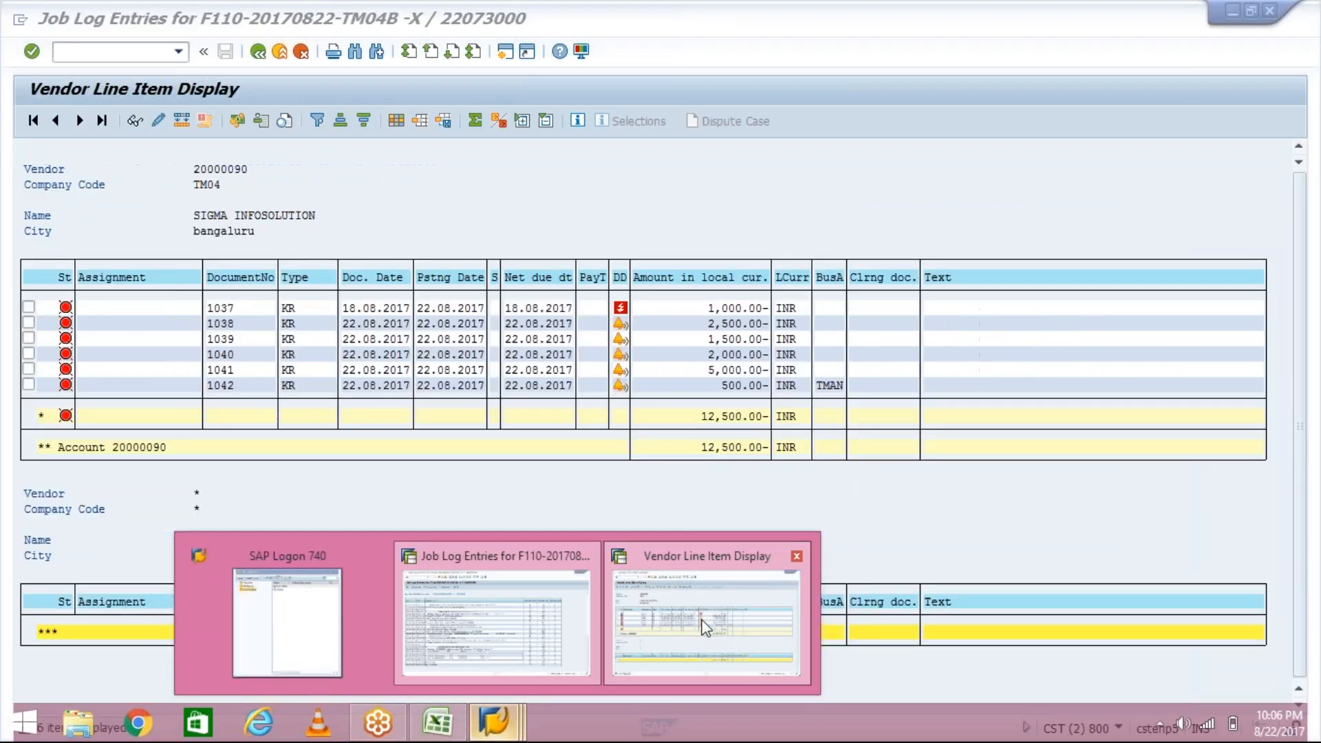
pyautogui.click(706, 628)
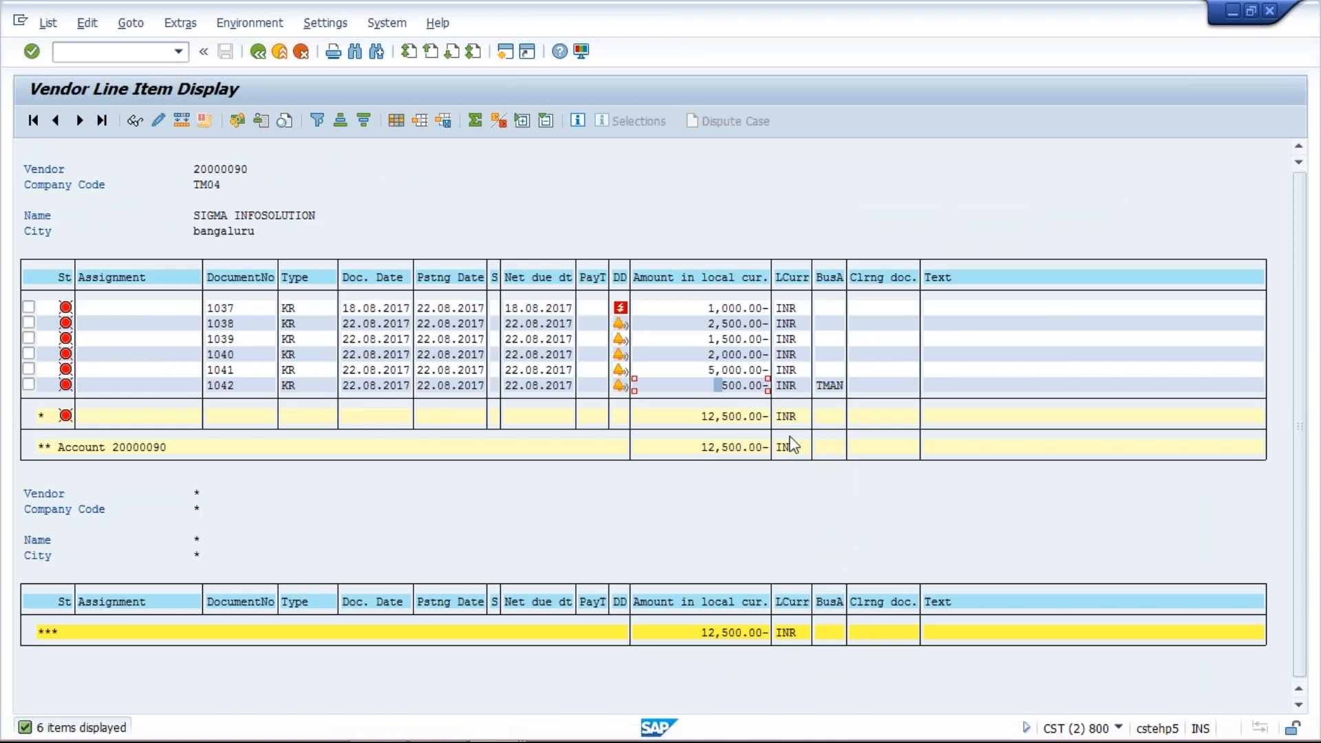
pyautogui.moveTo(608, 735)
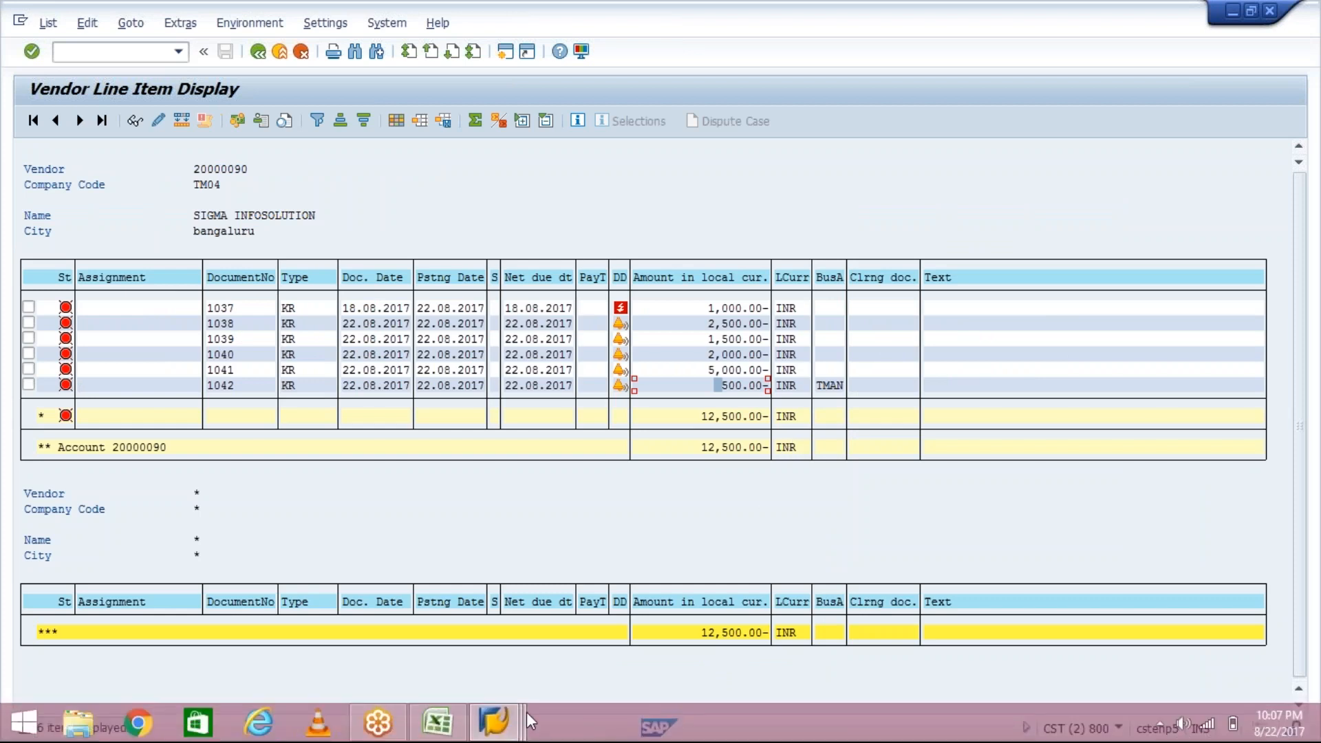
pyautogui.moveTo(513, 723)
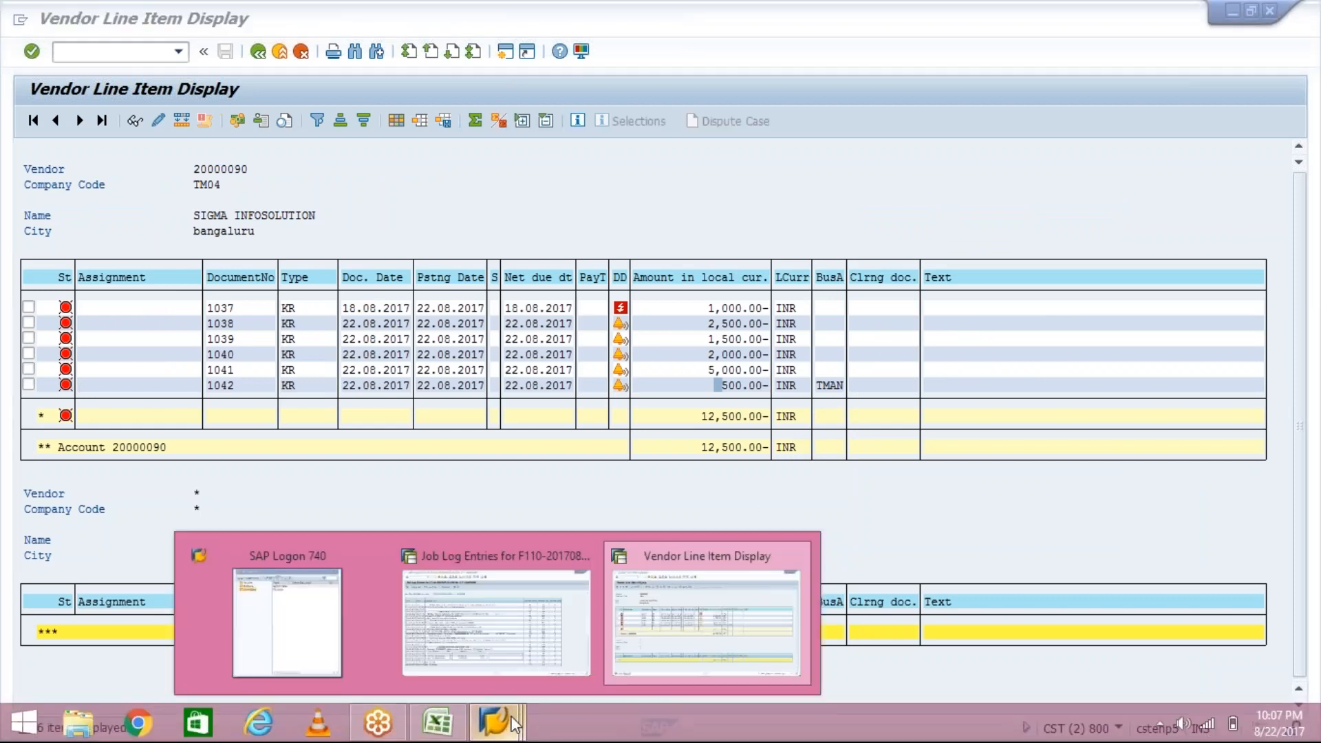
pyautogui.click(571, 649)
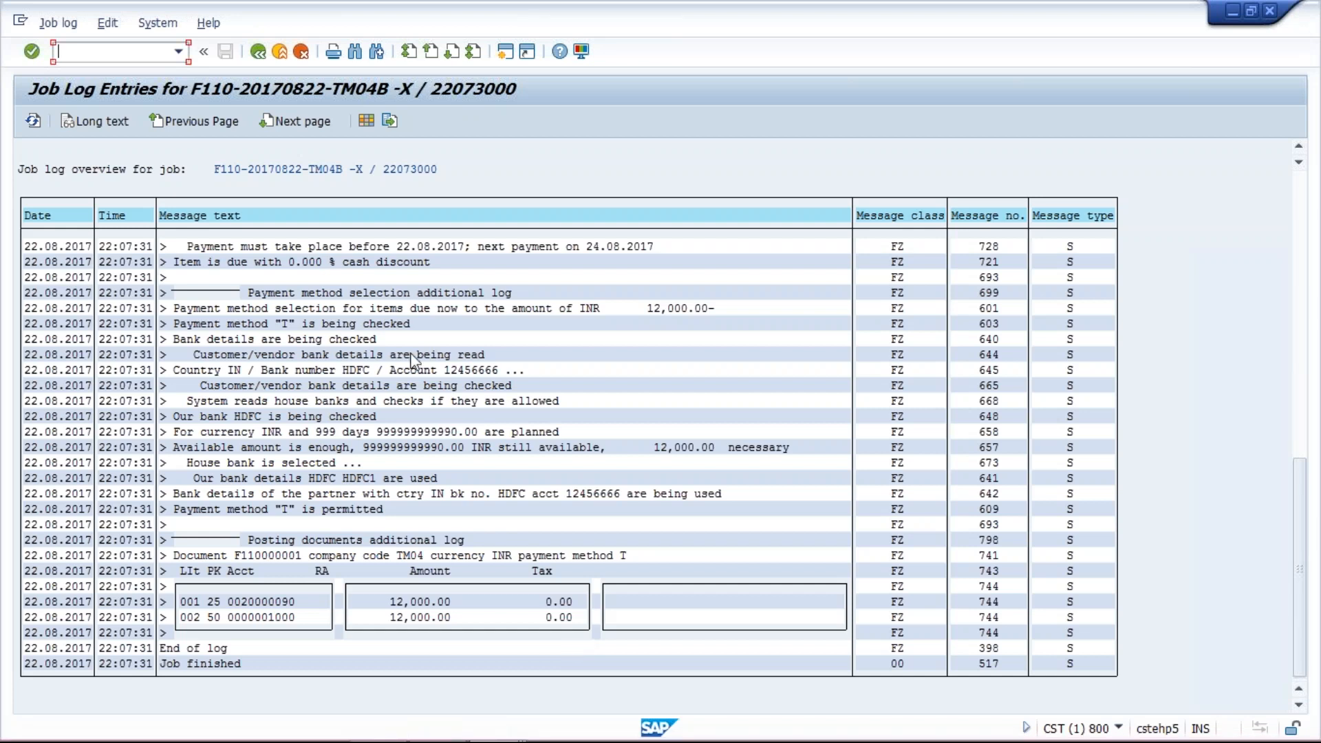
# - Schedule the payment run for TM04B to start immediately and open its run log
pyautogui.click(258, 53)
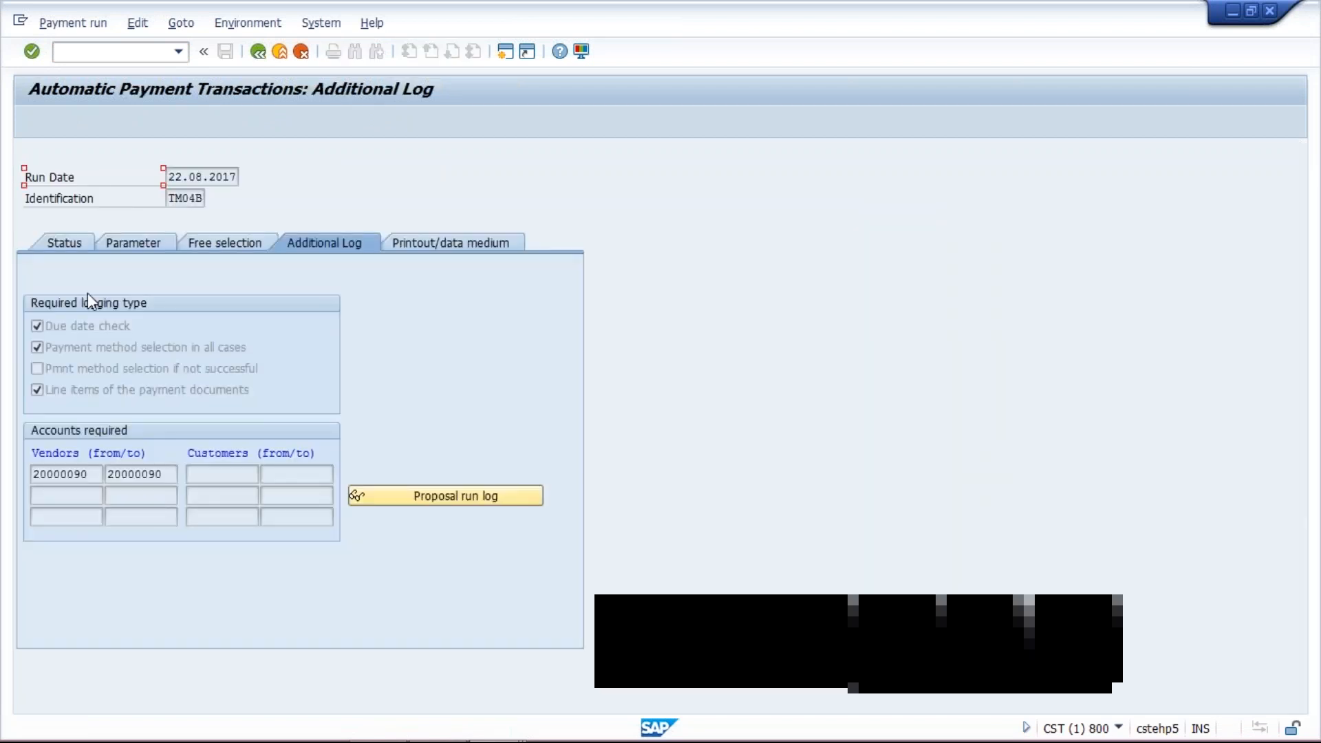
pyautogui.click(50, 246)
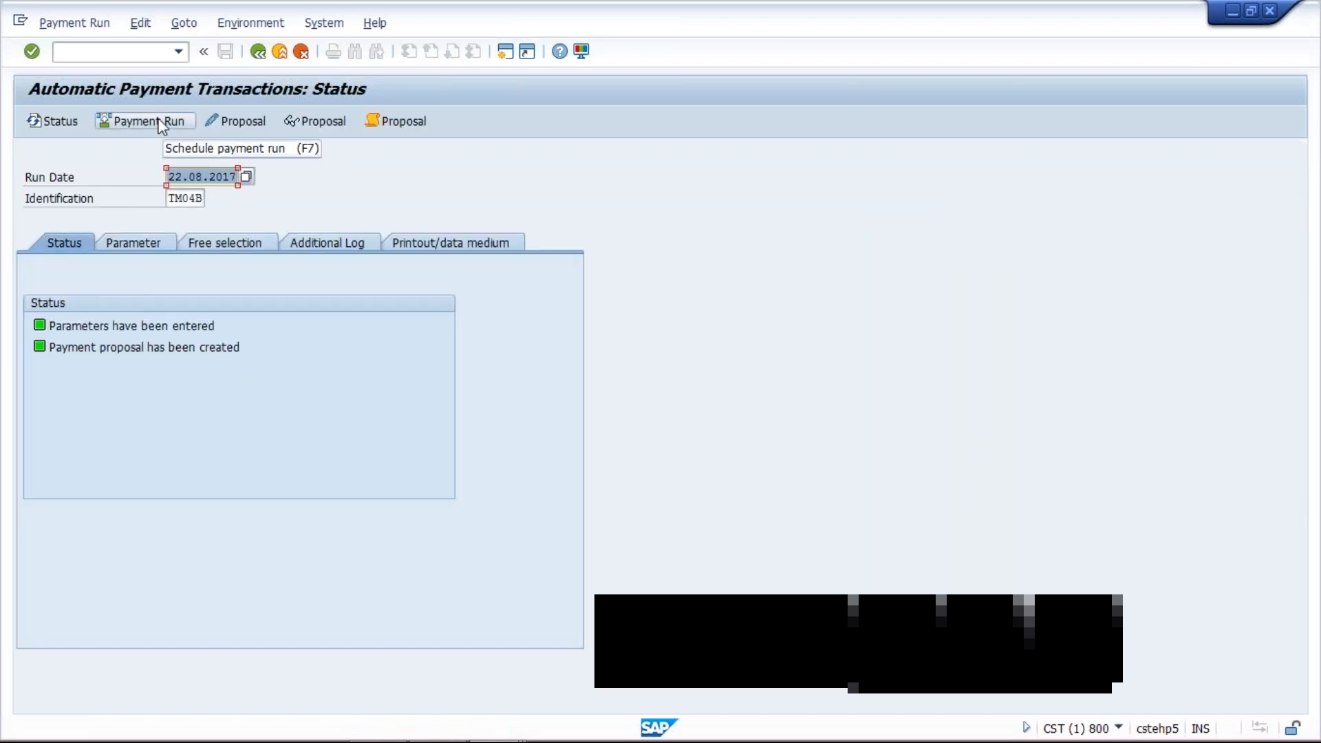
pyautogui.click(160, 123)
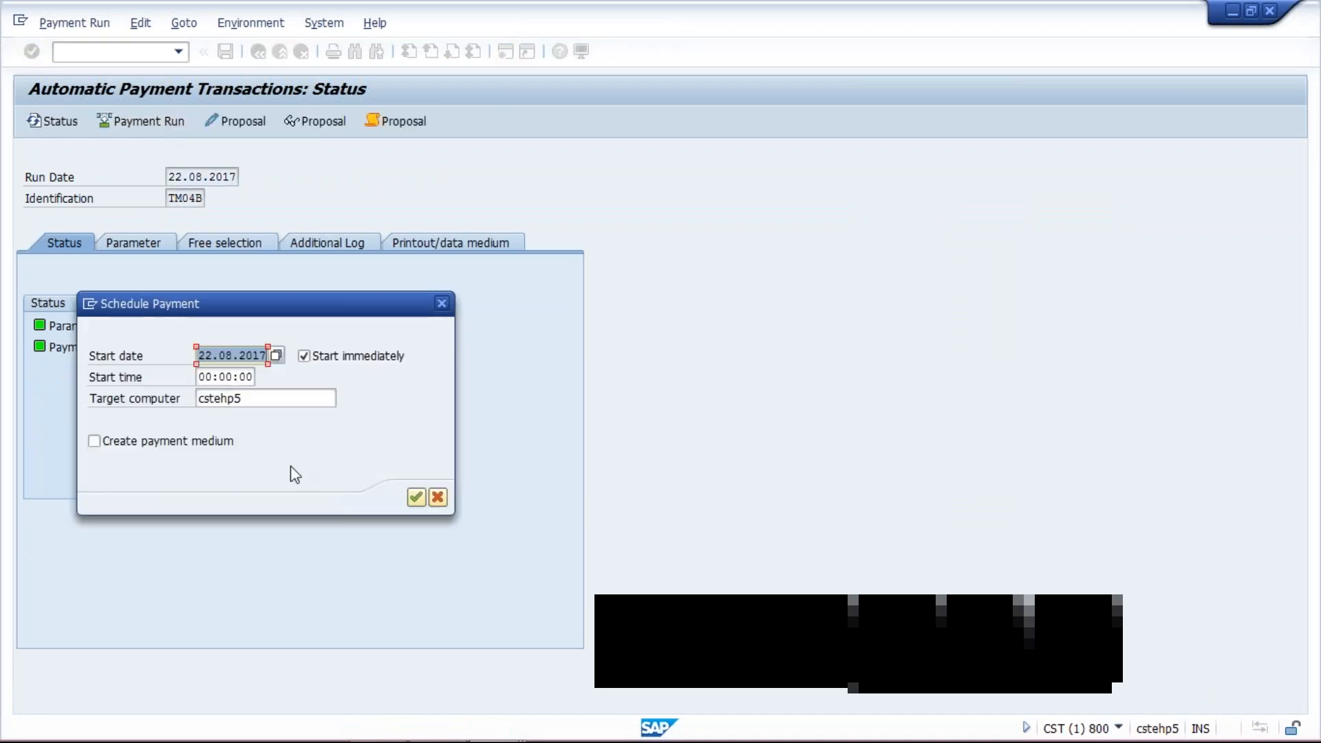
pyautogui.click(415, 498)
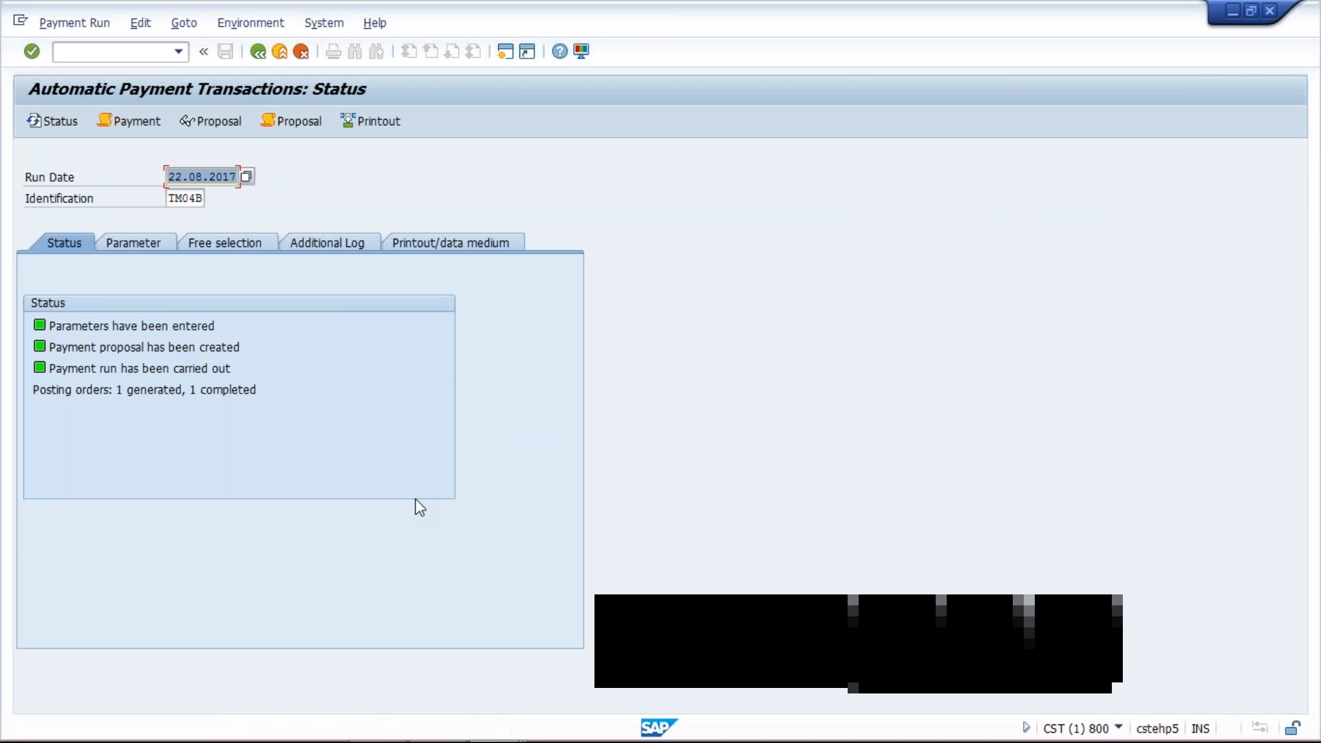
pyautogui.click(345, 245)
pyautogui.click(483, 523)
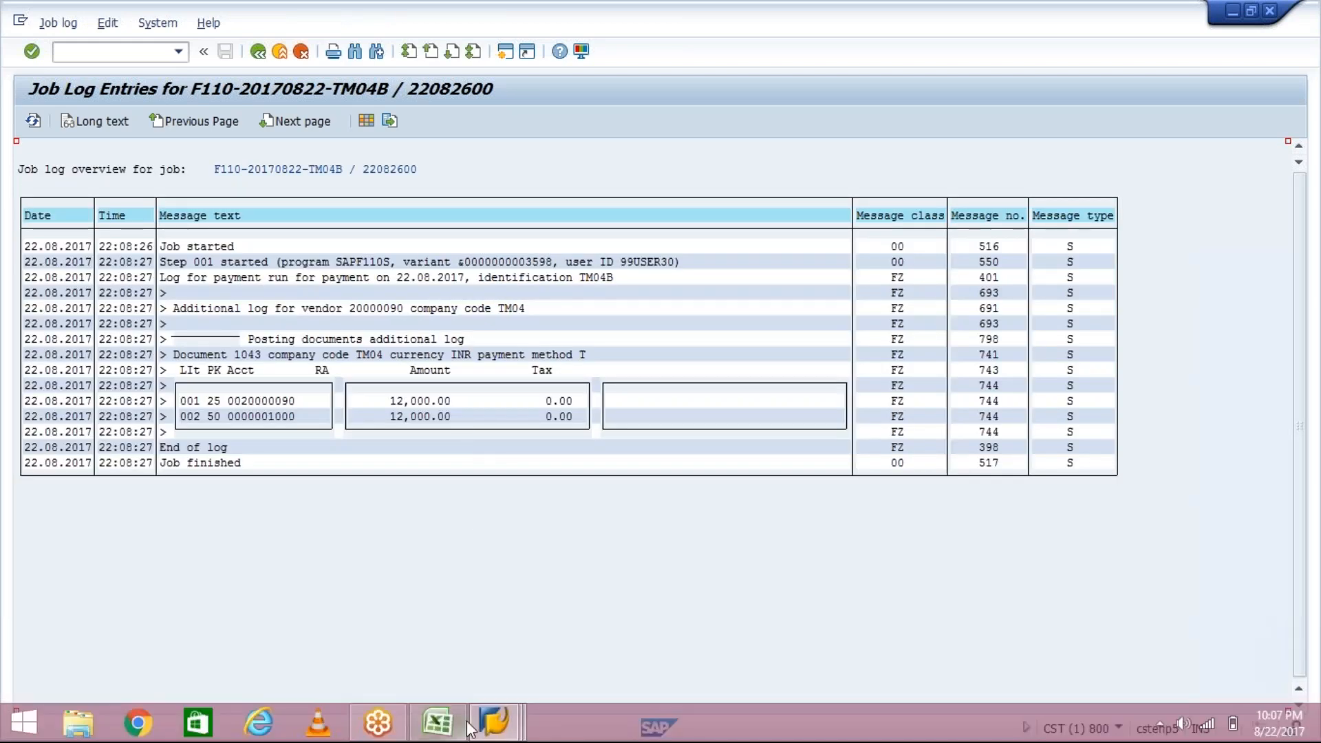
# - Switch to the vendor line item list and refresh it
pyautogui.click(489, 724)
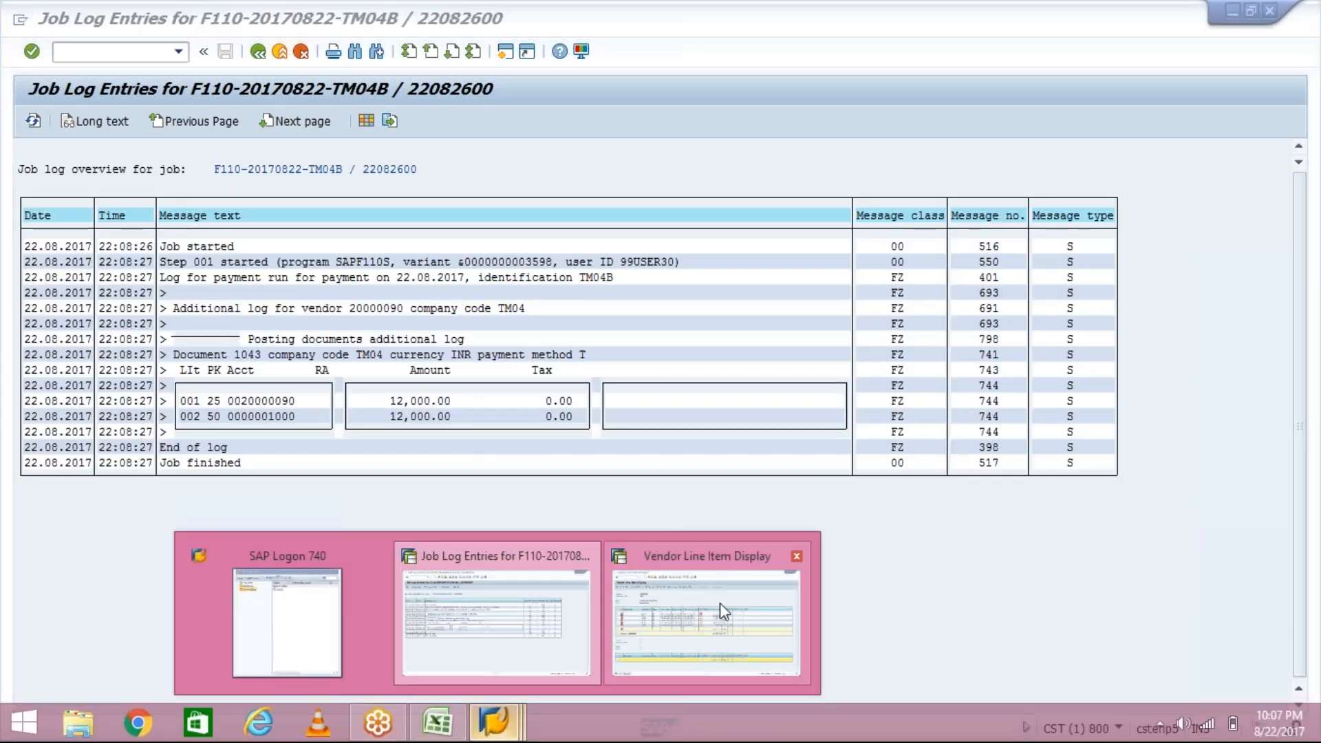
pyautogui.click(720, 602)
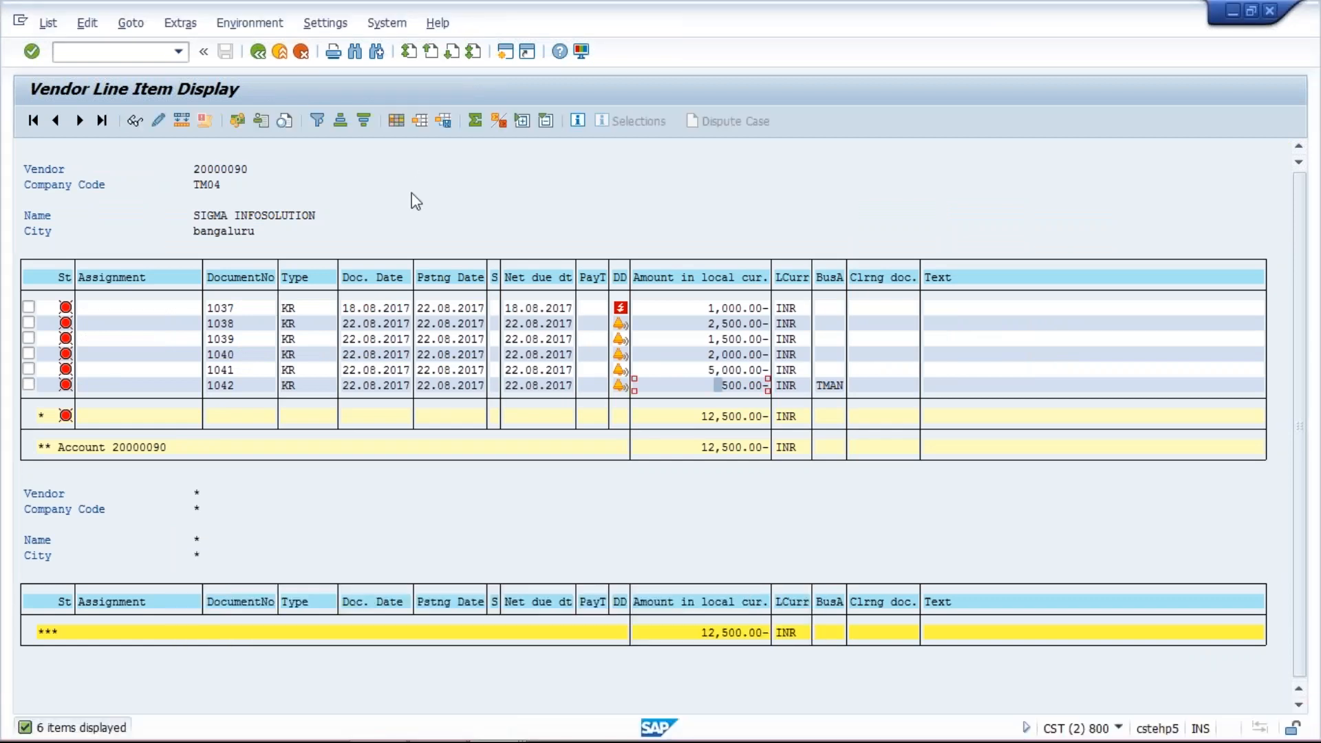
pyautogui.click(47, 22)
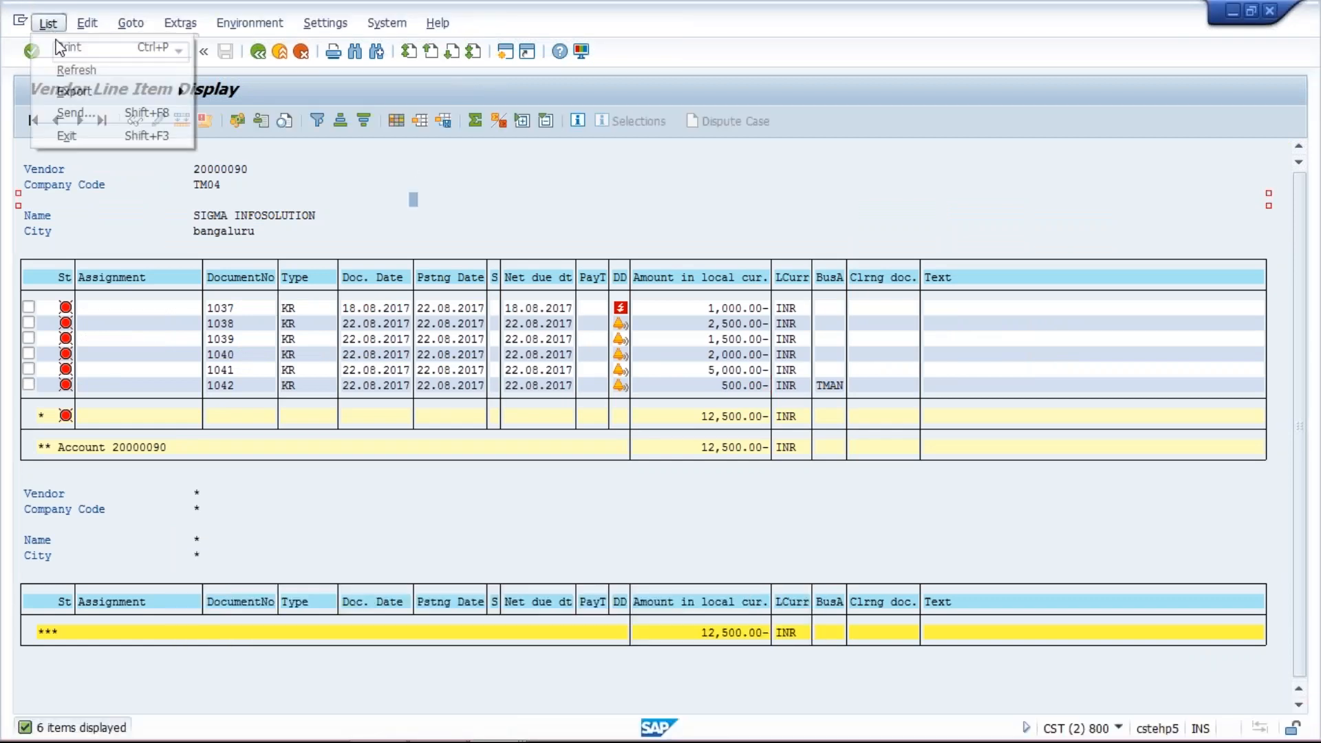
pyautogui.click(83, 71)
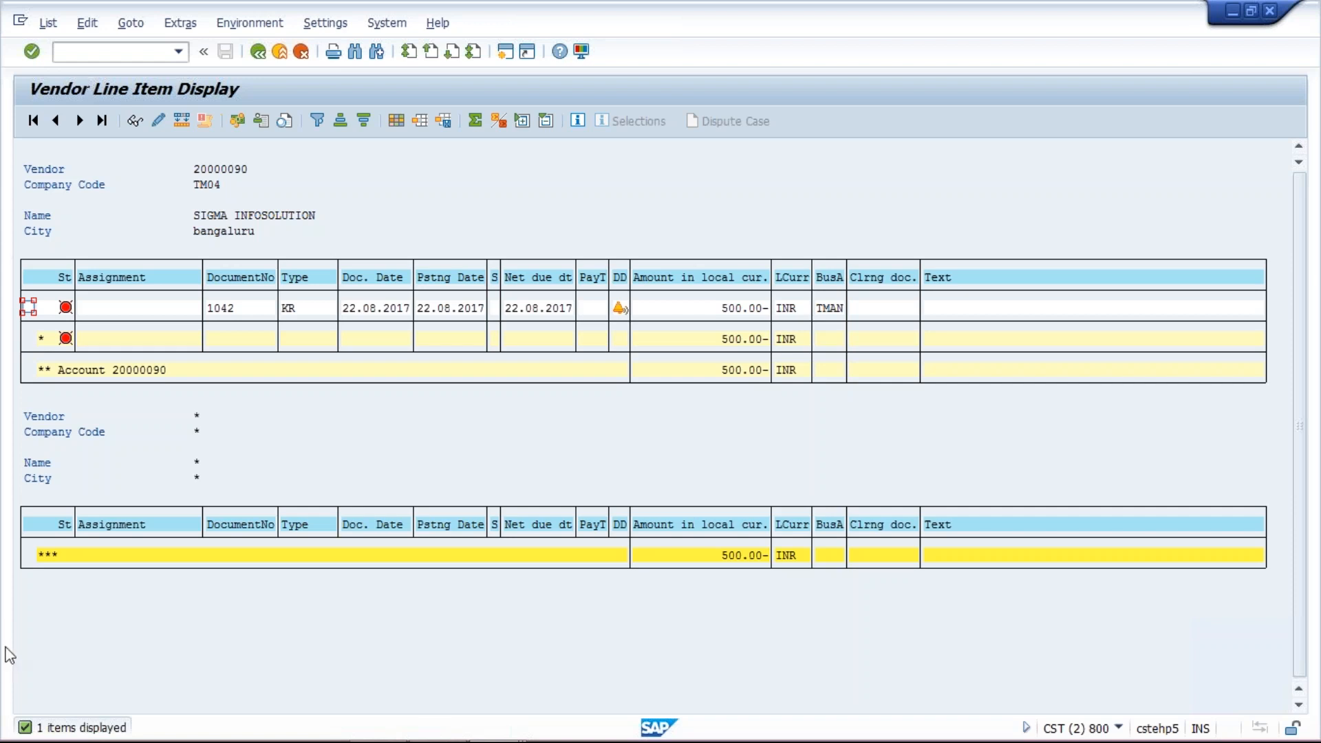
# - Compare the refreshed vendor open items with the payment run log
pyautogui.moveTo(360, 738)
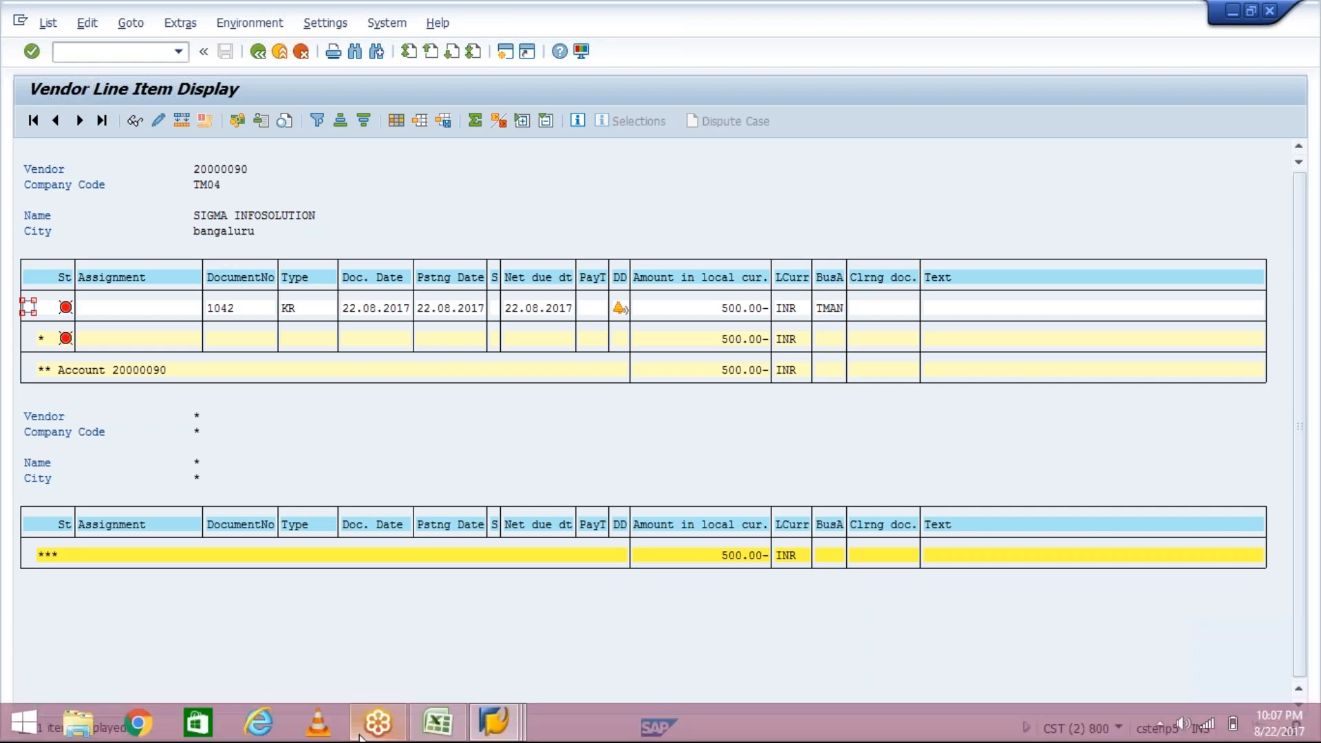
pyautogui.click(494, 721)
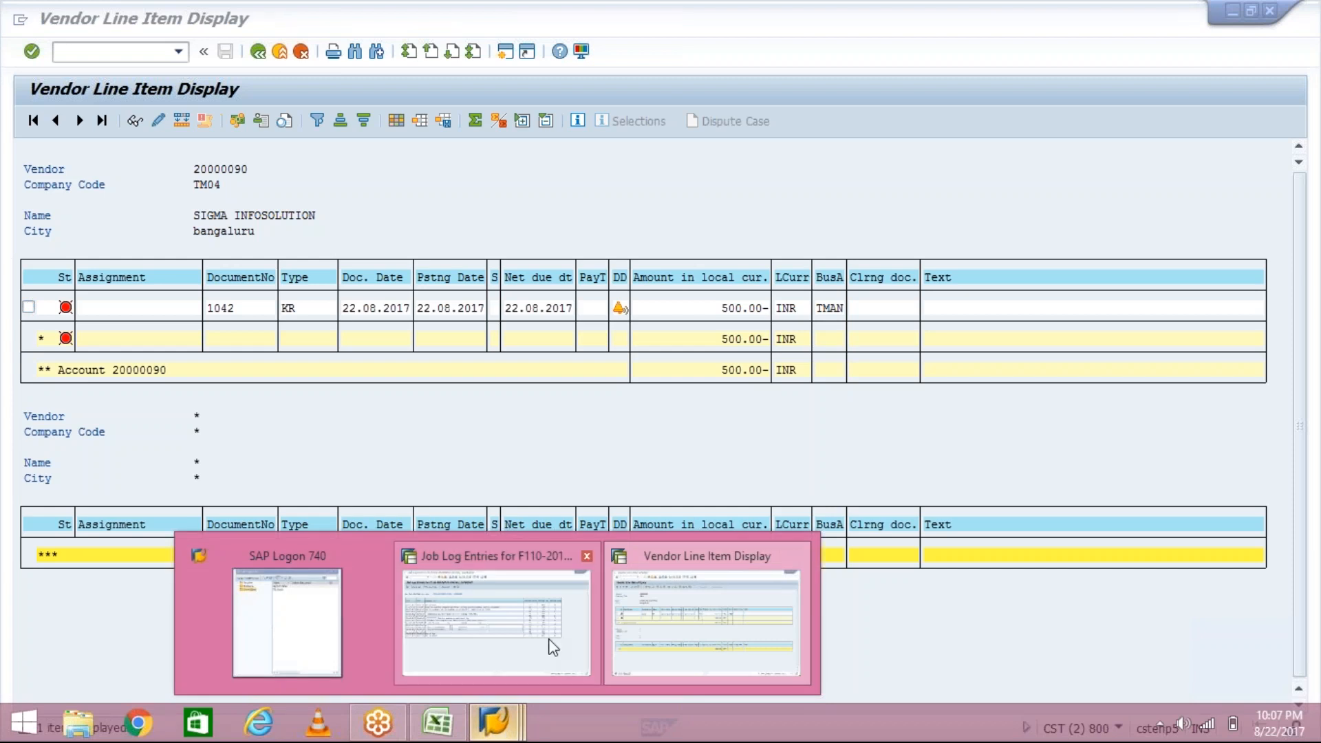
pyautogui.click(668, 655)
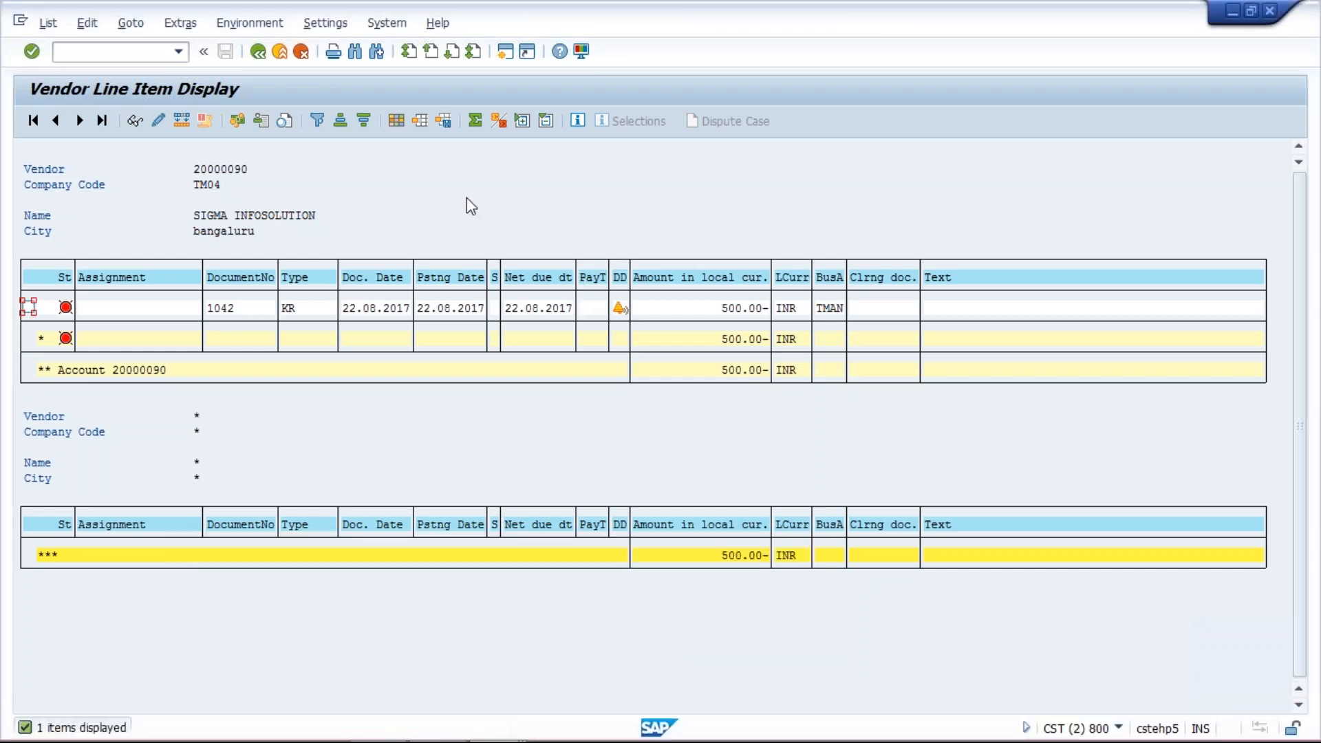
pyautogui.click(427, 191)
pyautogui.click(1307, 23)
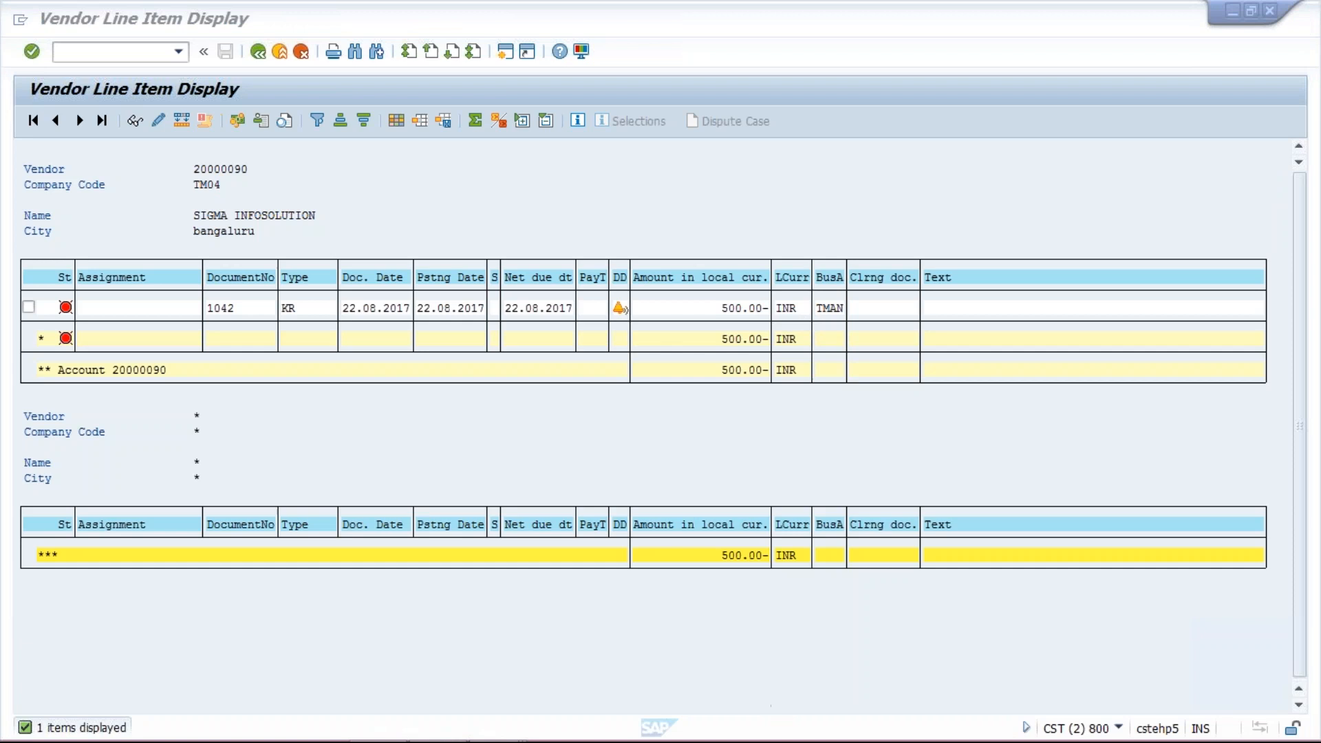
pyautogui.moveTo(763, 740)
pyautogui.moveTo(494, 733)
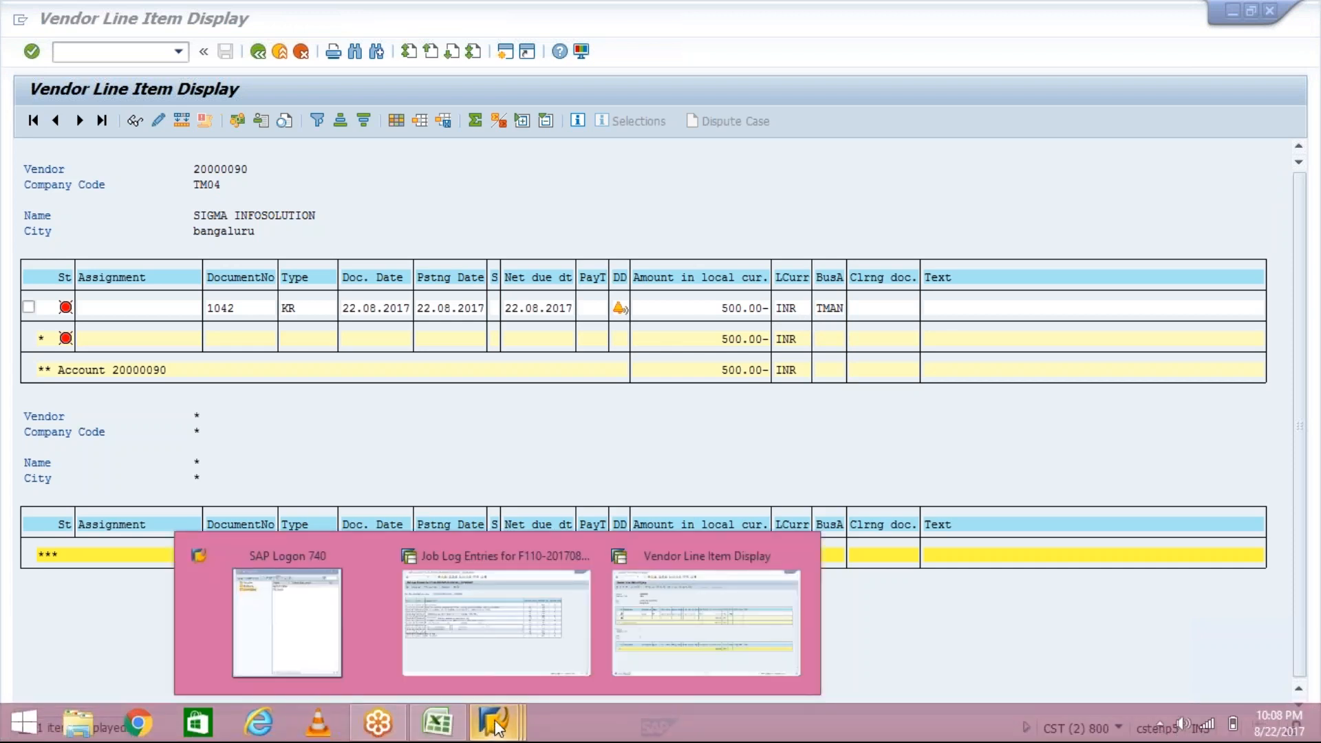
pyautogui.click(542, 630)
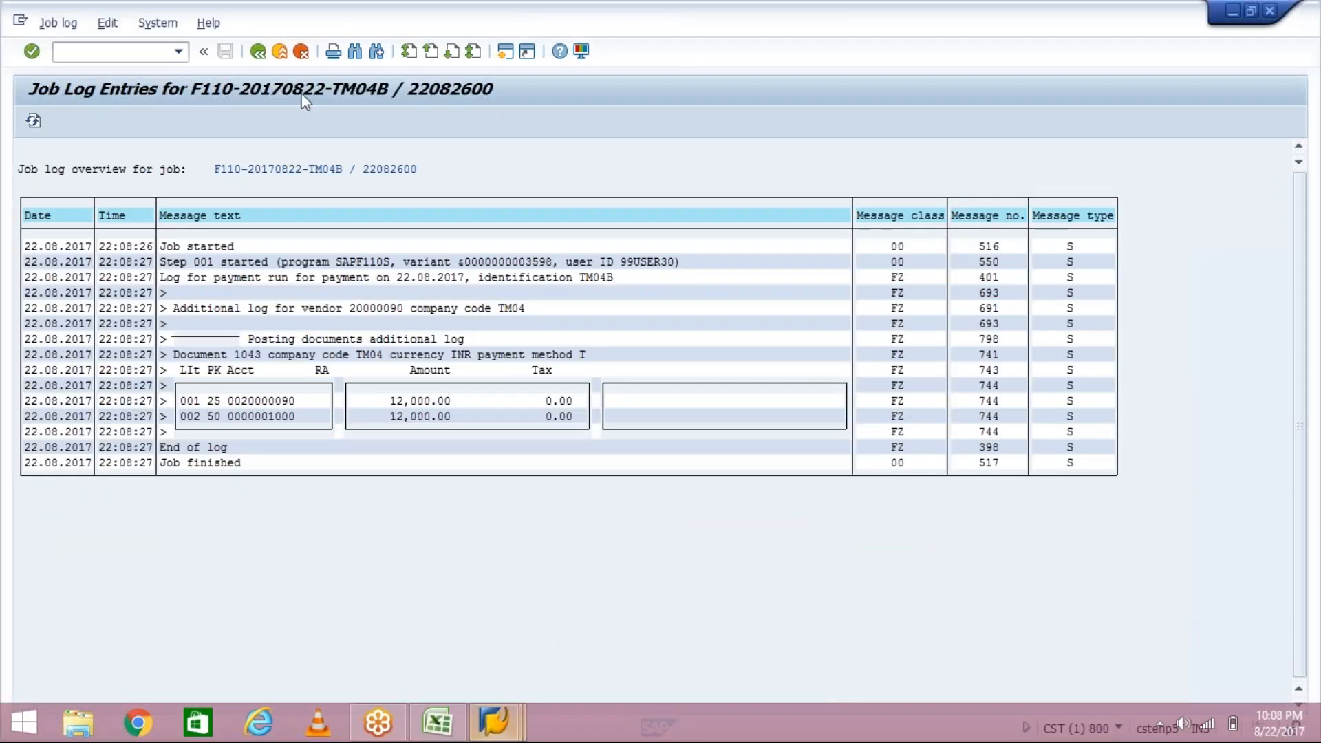
# - Return to the payment run's free selection and open the field search for the Business Area selection criterion
pyautogui.click(258, 54)
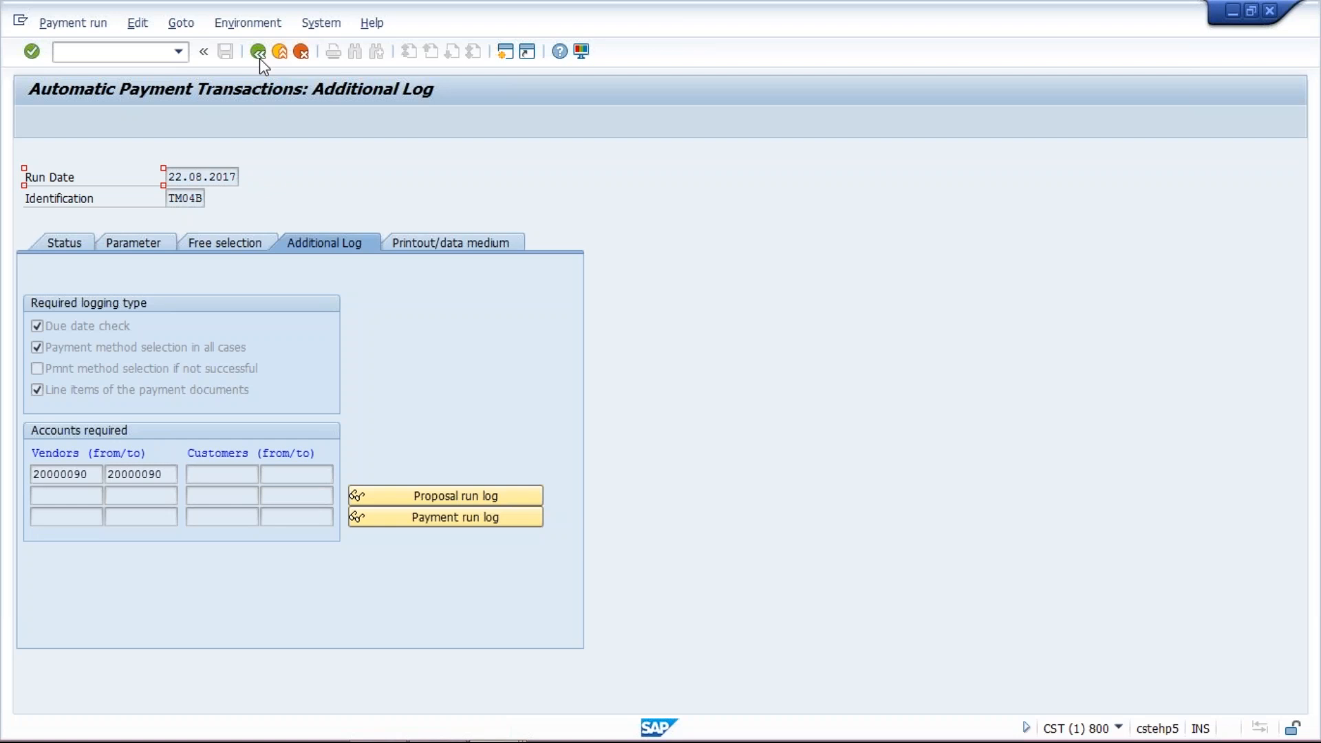
pyautogui.click(224, 252)
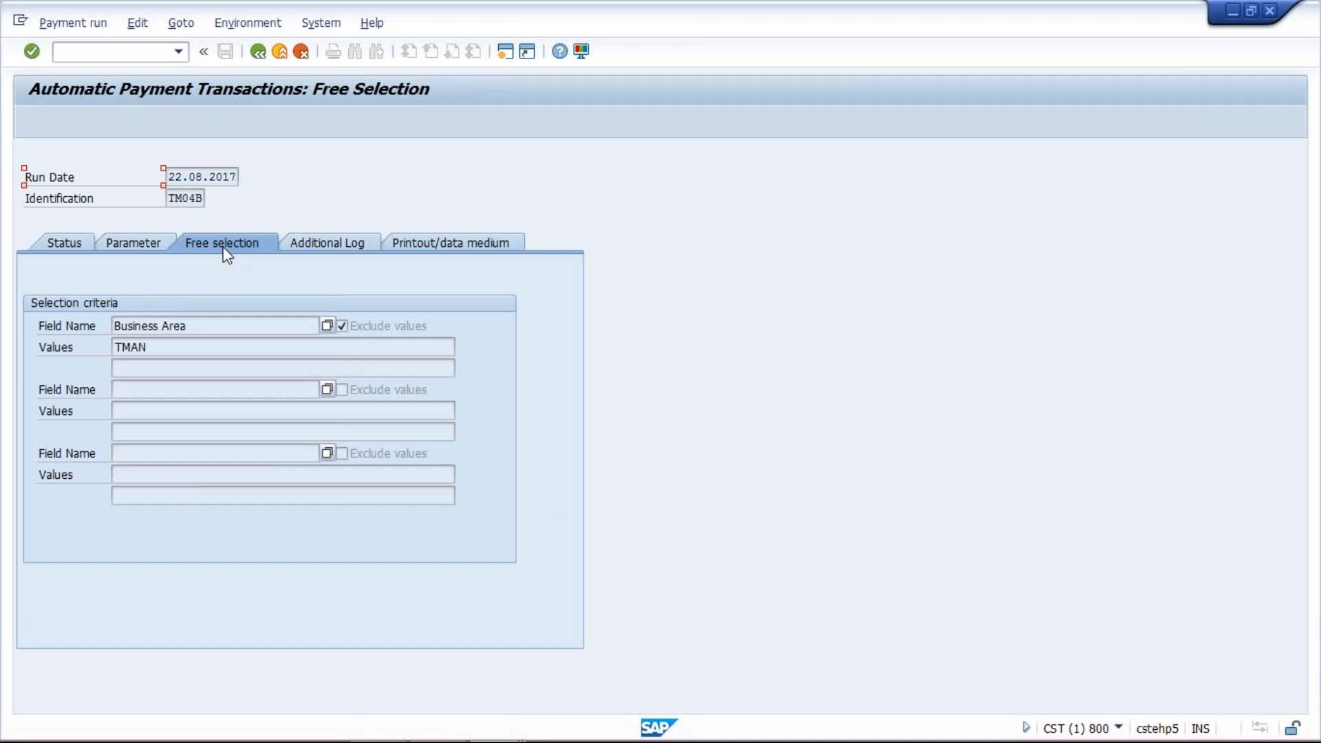
pyautogui.click(207, 326)
pyautogui.press('F4')
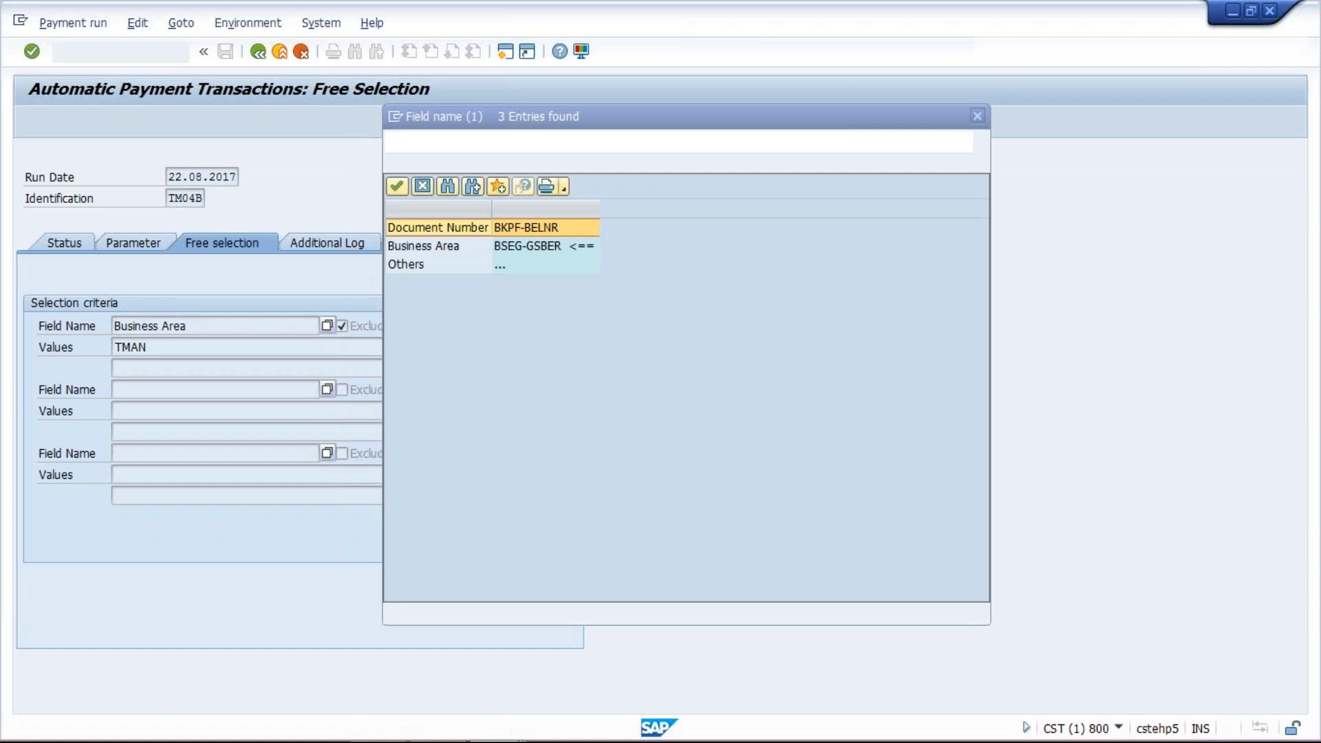
pyautogui.press('Return')
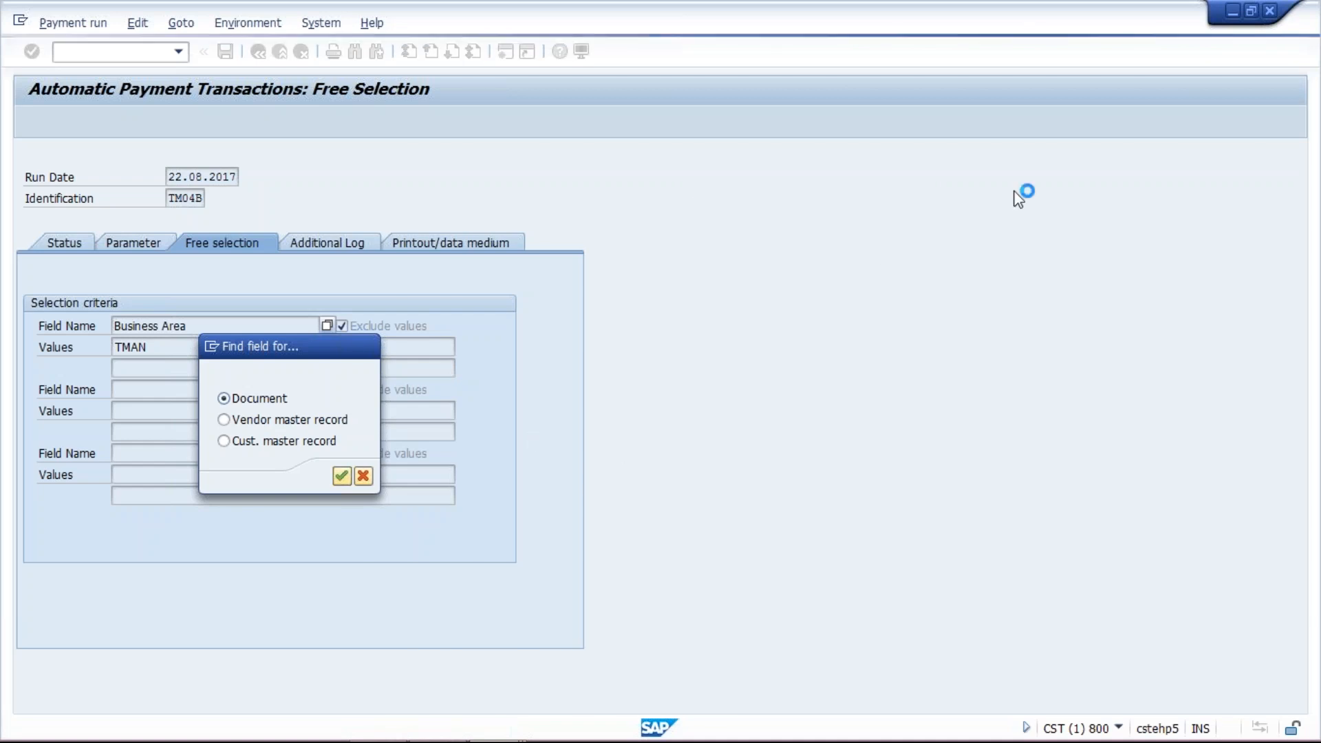
pyautogui.click(1309, 27)
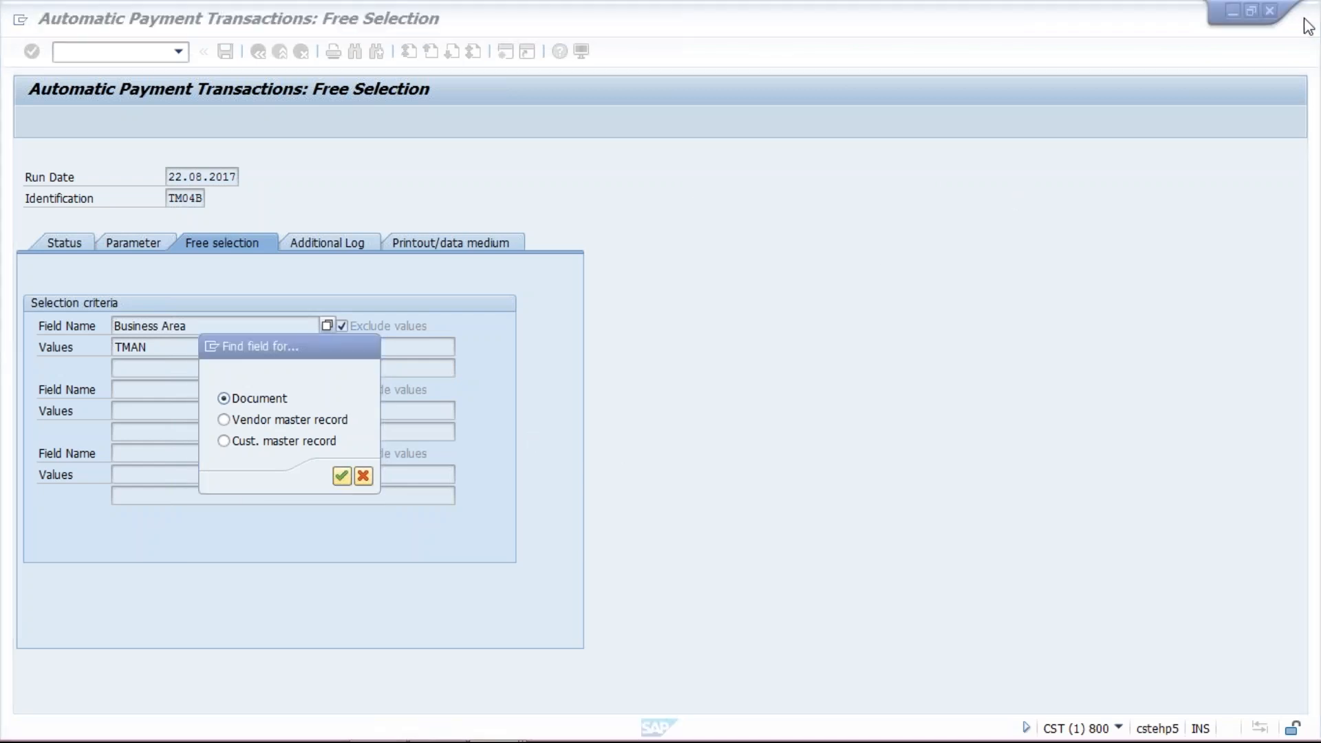
pyautogui.click(1123, 331)
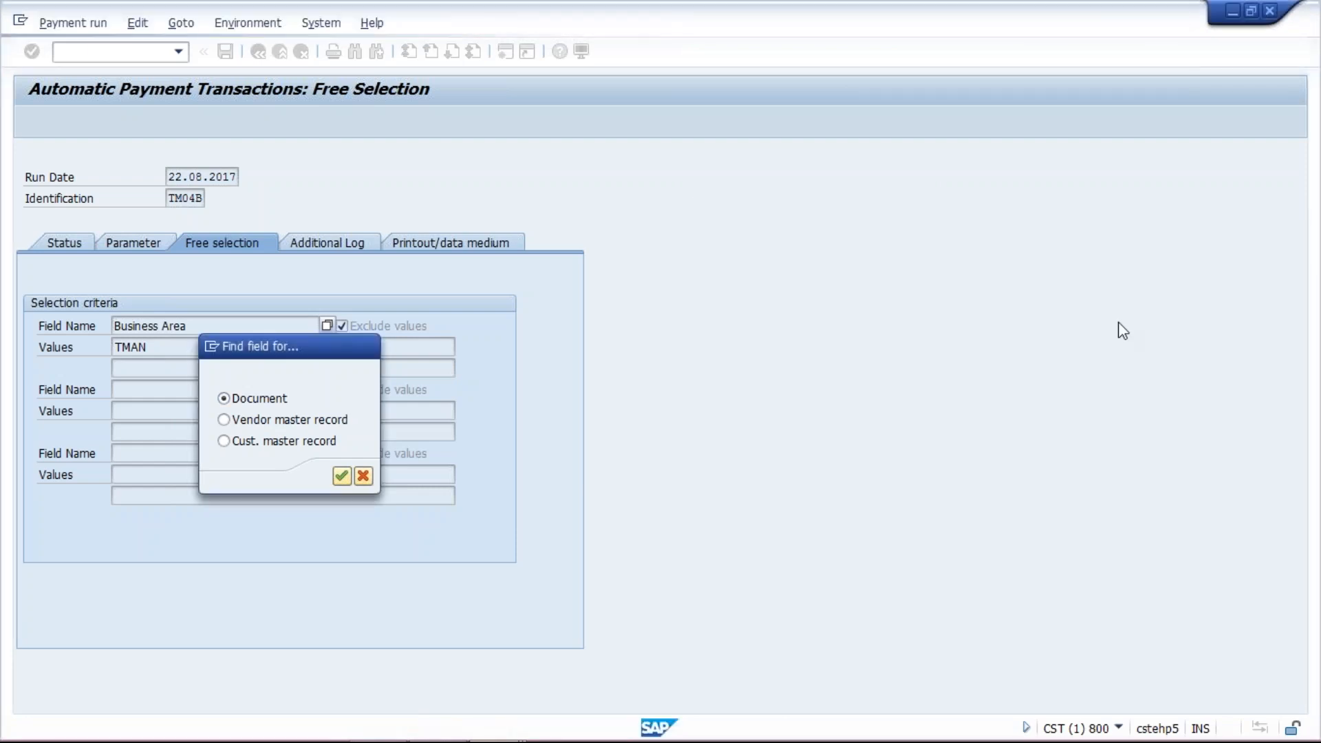